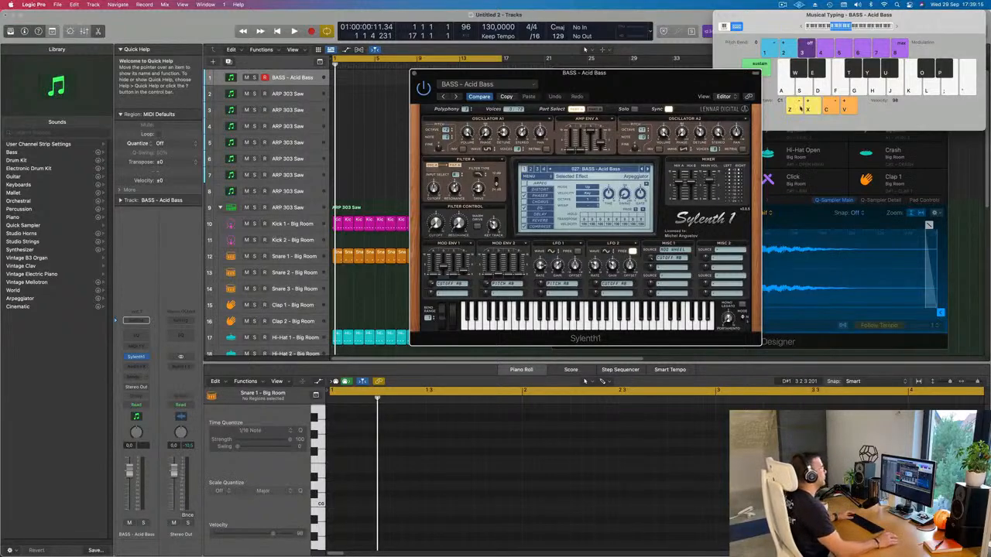
Step: Start project playback, audition the BASS - Acid Bass preset on the first track, and lower that track's volume
left_click_drag(624, 85, 644, 80)
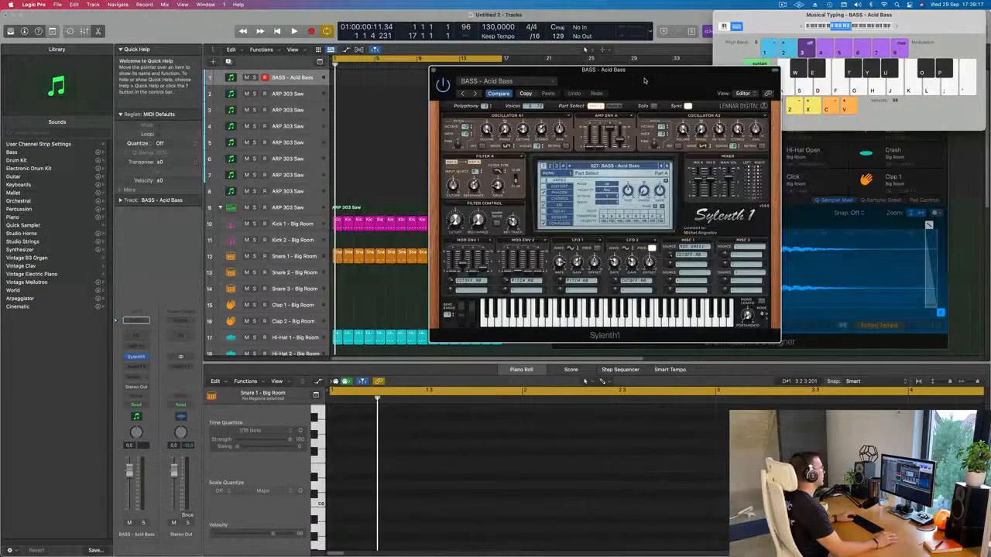
key("space")
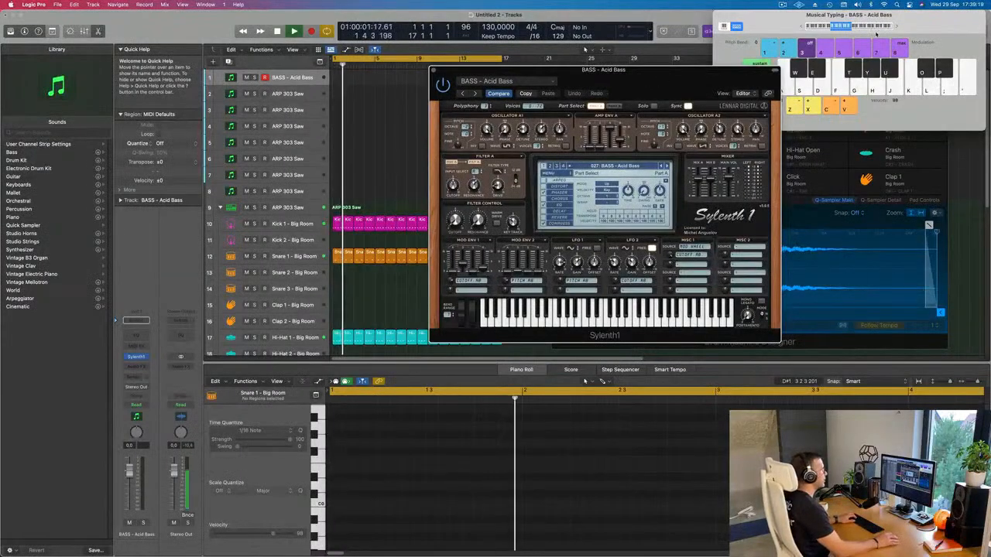
left_click(299, 79)
key("g")
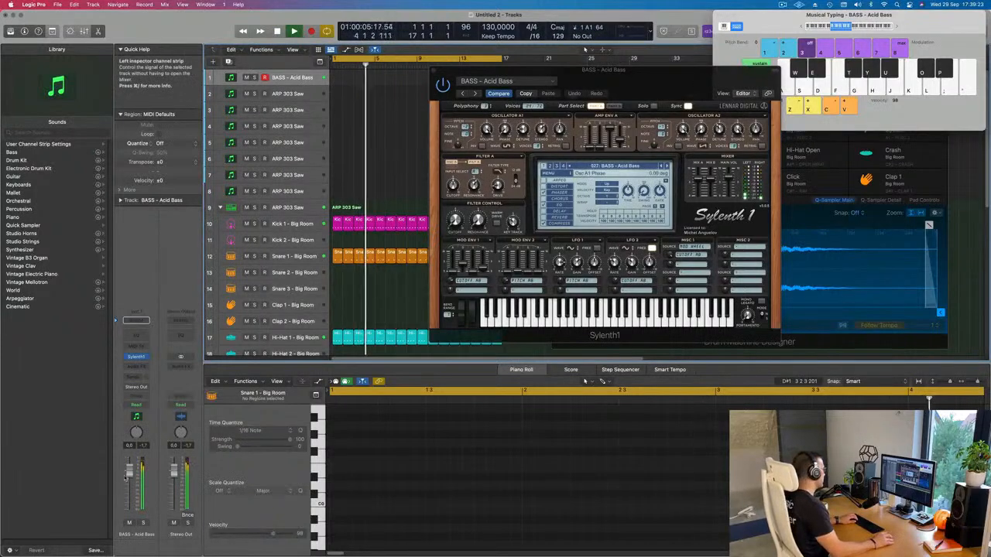
key("h")
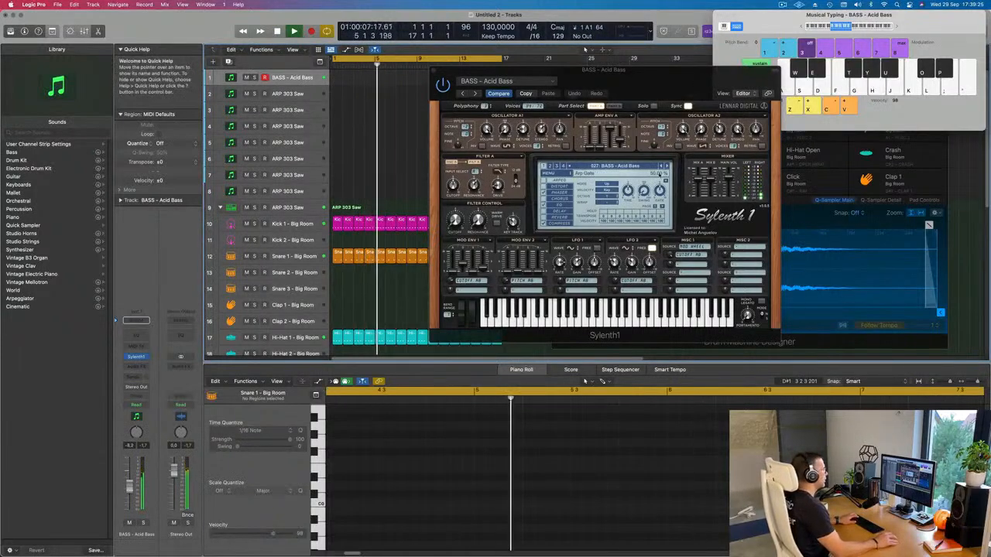
Step: Load the BASS - Atlantis preset in Sylenth1 and raise the musical typing octave to C2
left_click(665, 166)
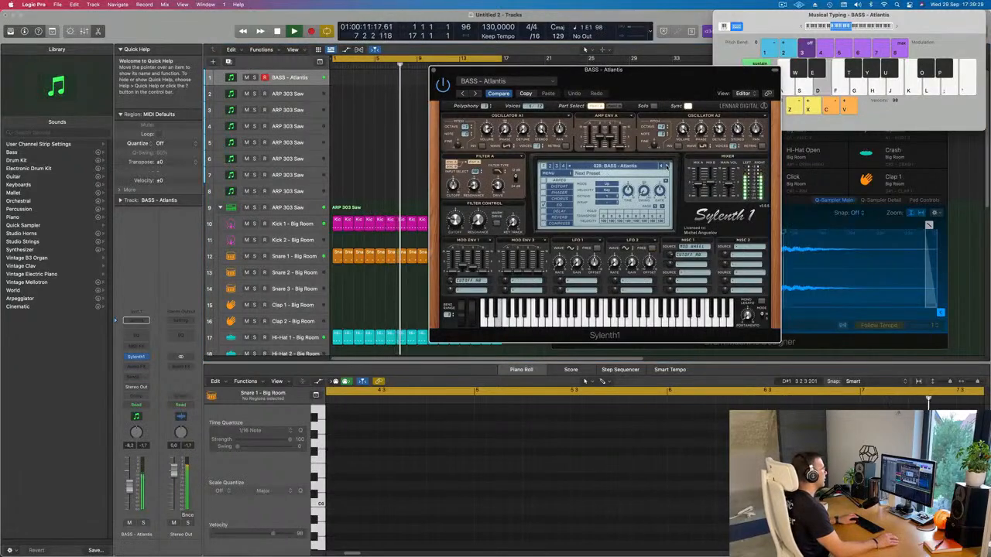
key("d")
key("semicolon")
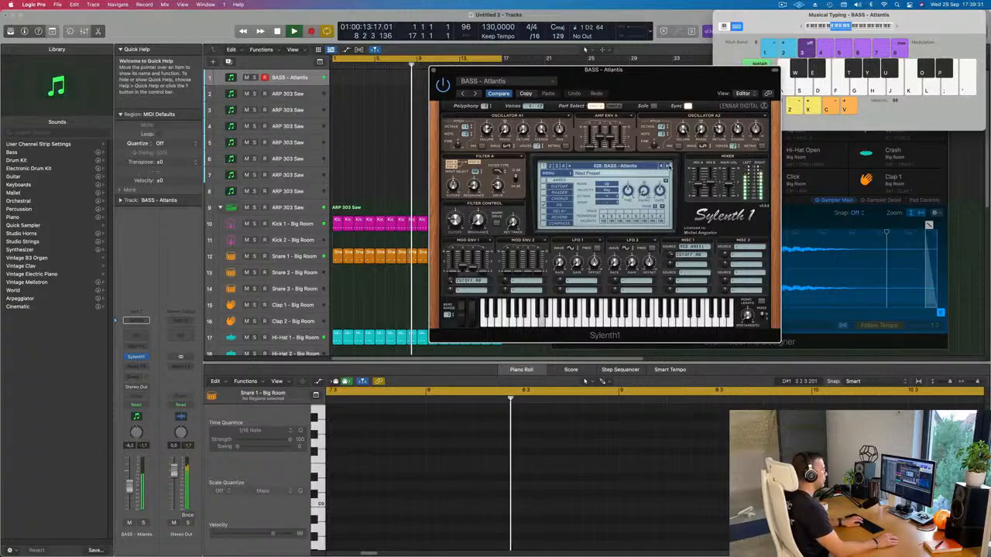
left_click(897, 28)
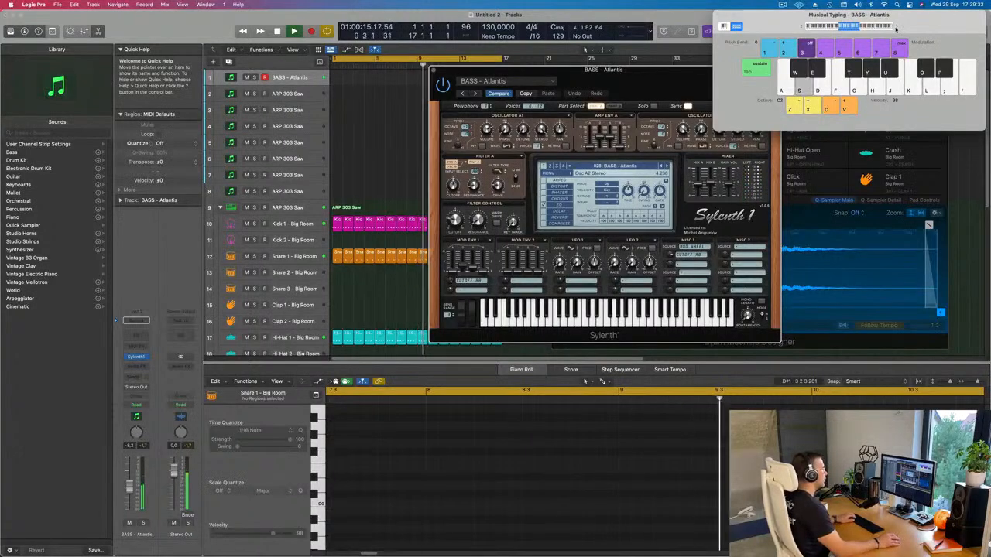
key("s")
Step: Reposition the Sylenth1 window and audition the Atlantis preset by playing E and F notes over the running beat
left_click_drag(669, 79, 587, 121)
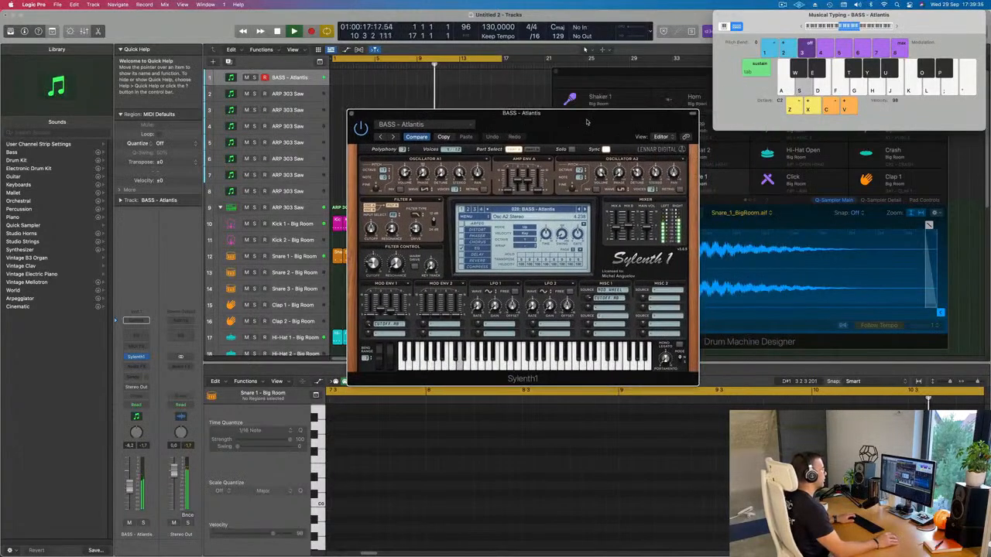
key("d")
key("f")
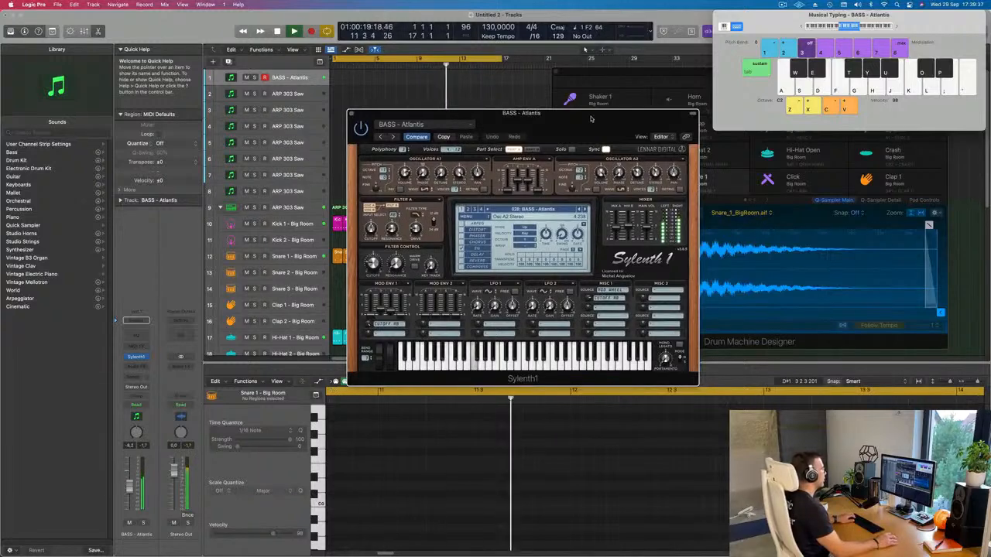
key("f")
key("d")
key("d")
key("d")
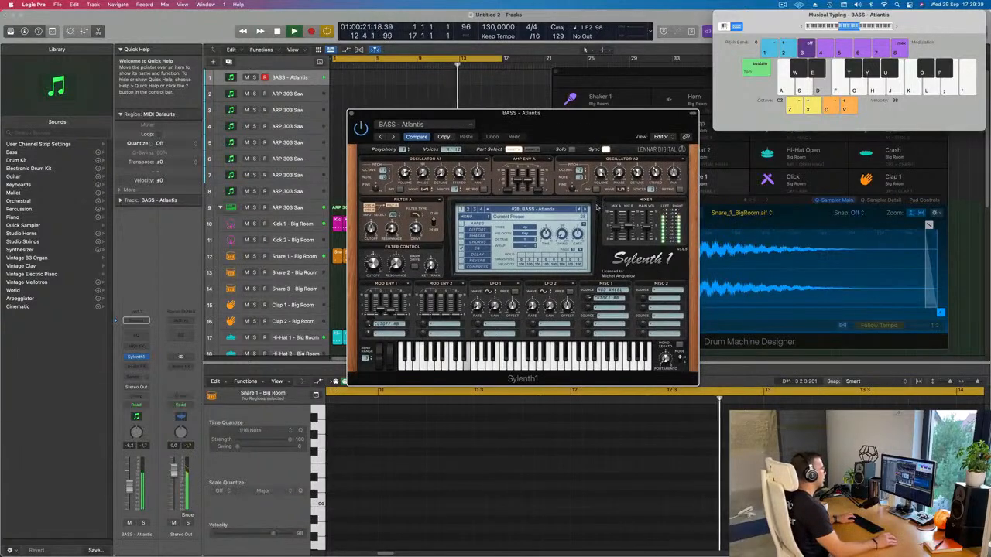
Step: Audition successive Sylenth1 bass presets over the beat and settle on BASS - D-Bass
left_click(585, 209)
left_click(585, 209)
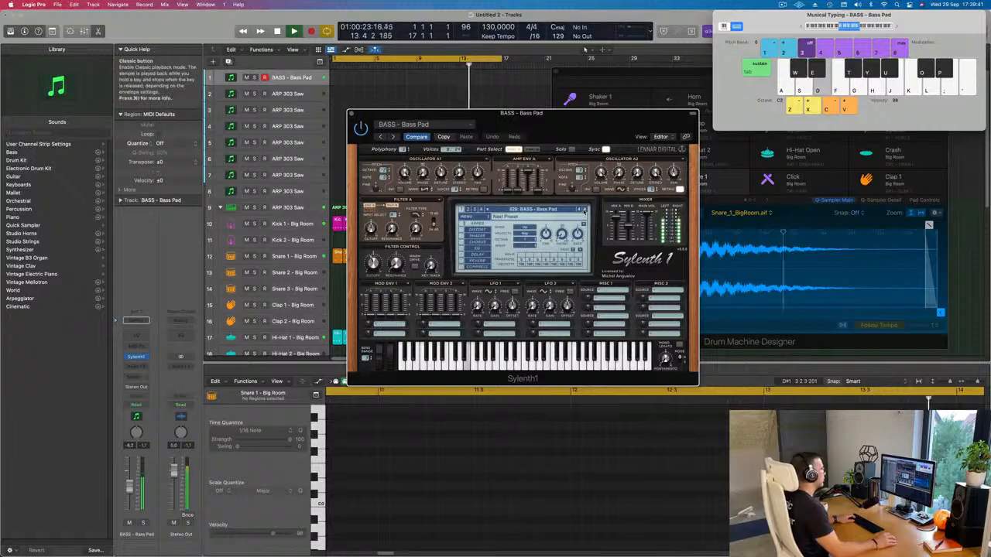
key("d")
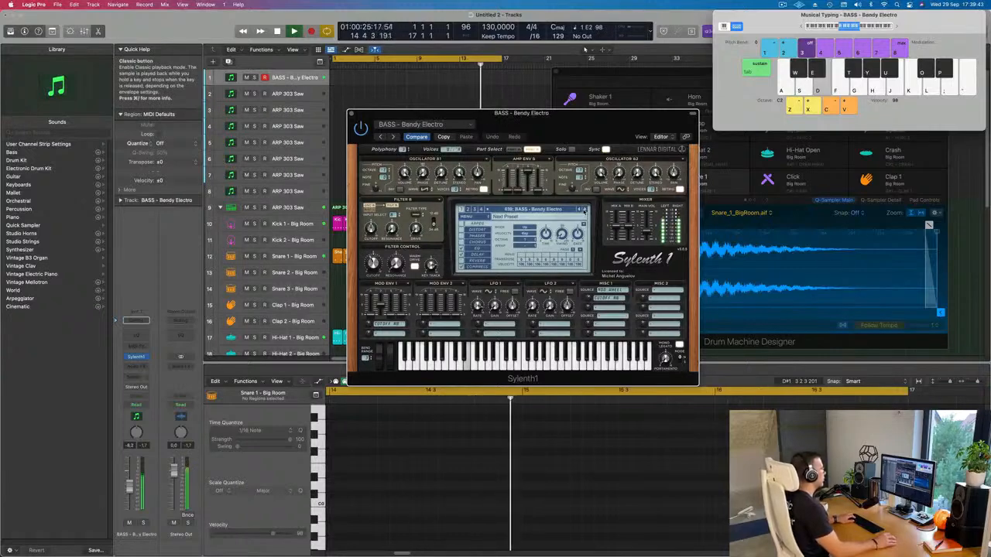
left_click(585, 209)
left_click(585, 209)
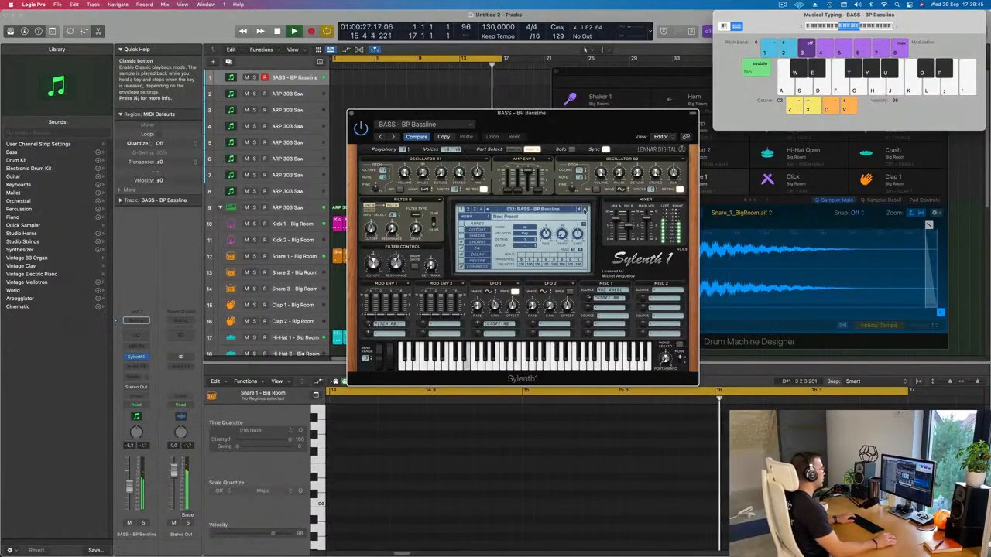
left_click(584, 209)
left_click(584, 209)
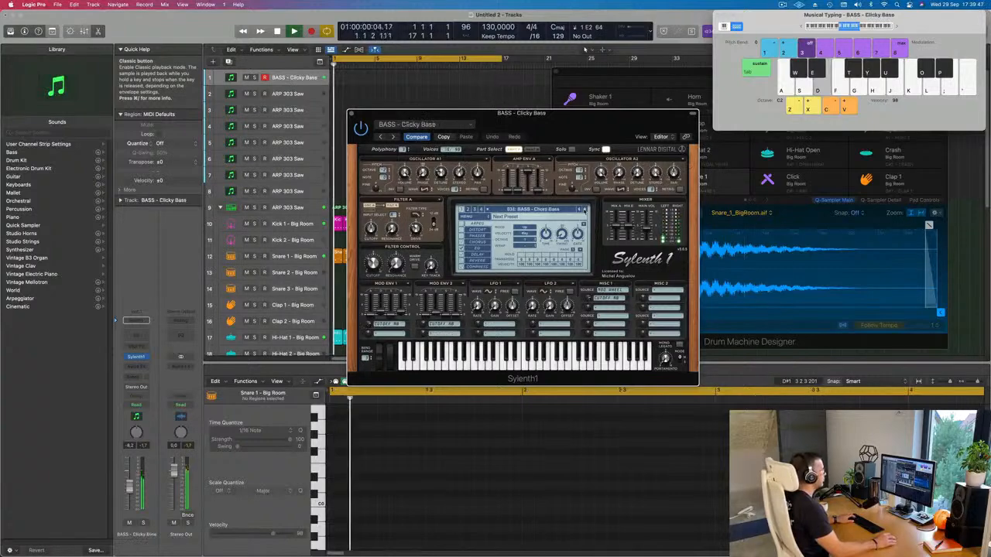
left_click(584, 209)
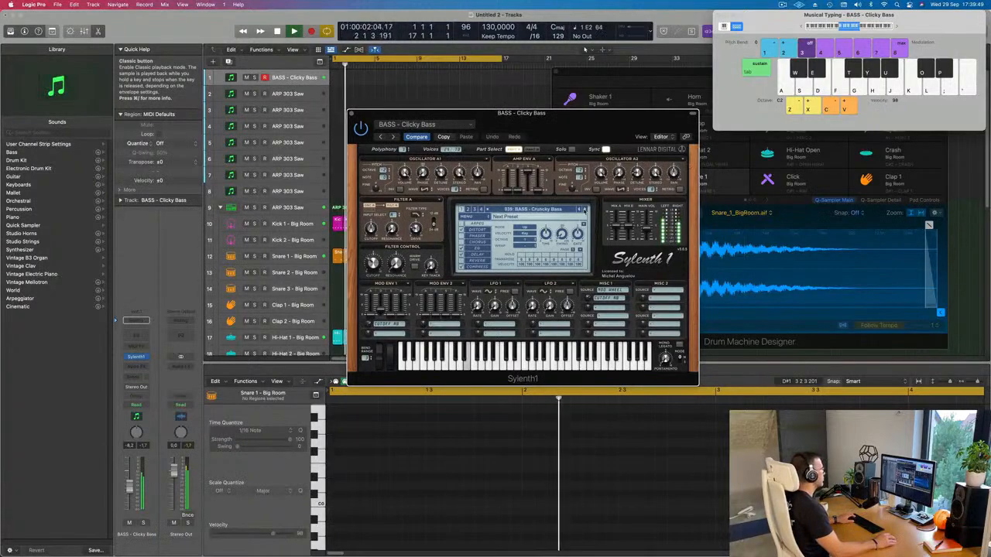
left_click(585, 210)
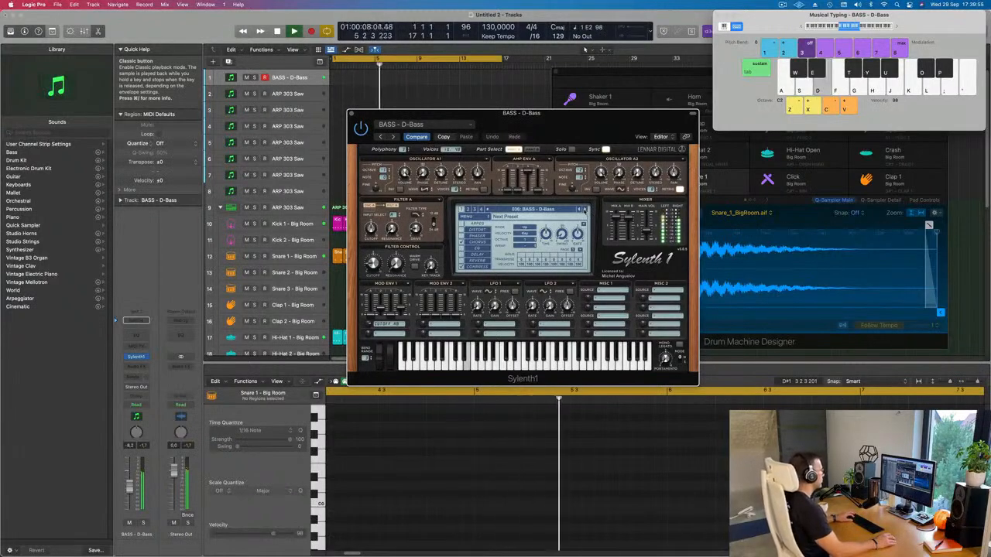
Step: Record a rhythmic bass pattern of repeated E2 notes on the BASS - D-Bass track and stop the recording
key("r")
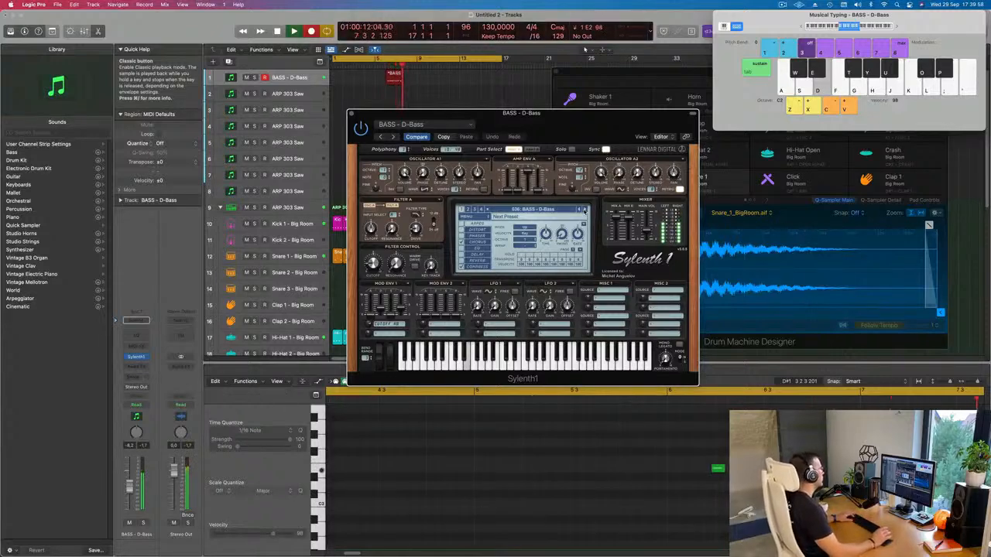
key("d")
key("d")
key("d")
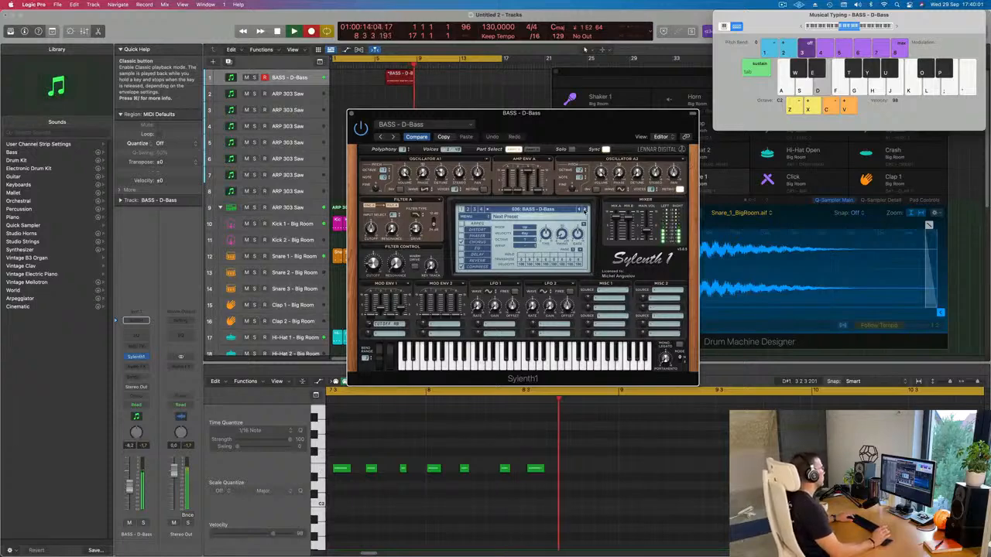
key("space")
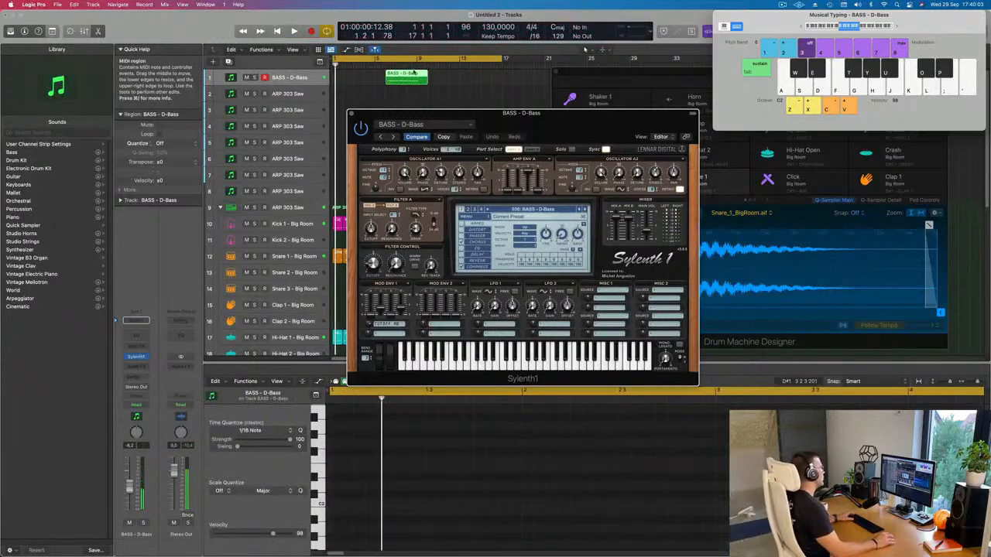
Step: Move the recorded bass region to bar 1 and quantize all of its notes to 1/16
left_click_drag(358, 73, 351, 75)
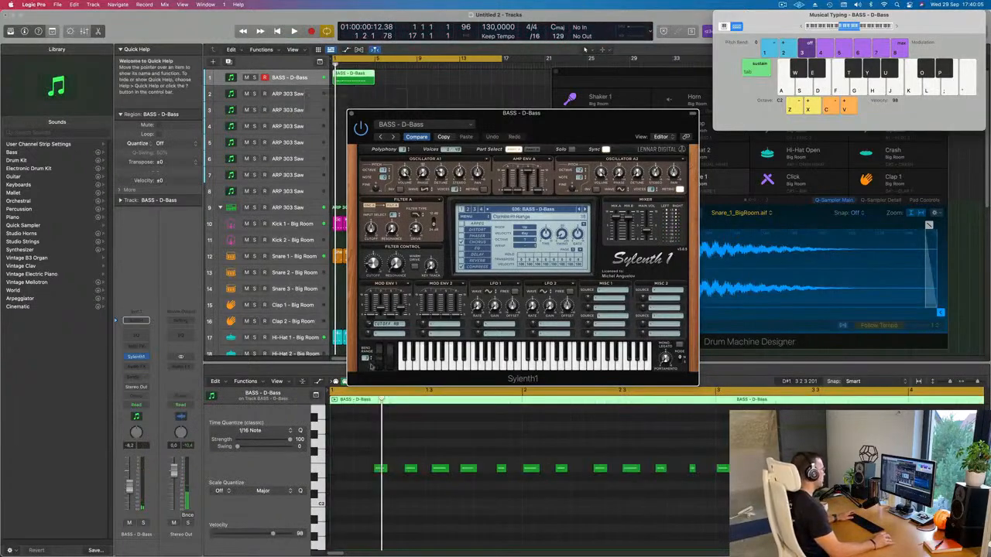
key("space")
left_click(437, 447)
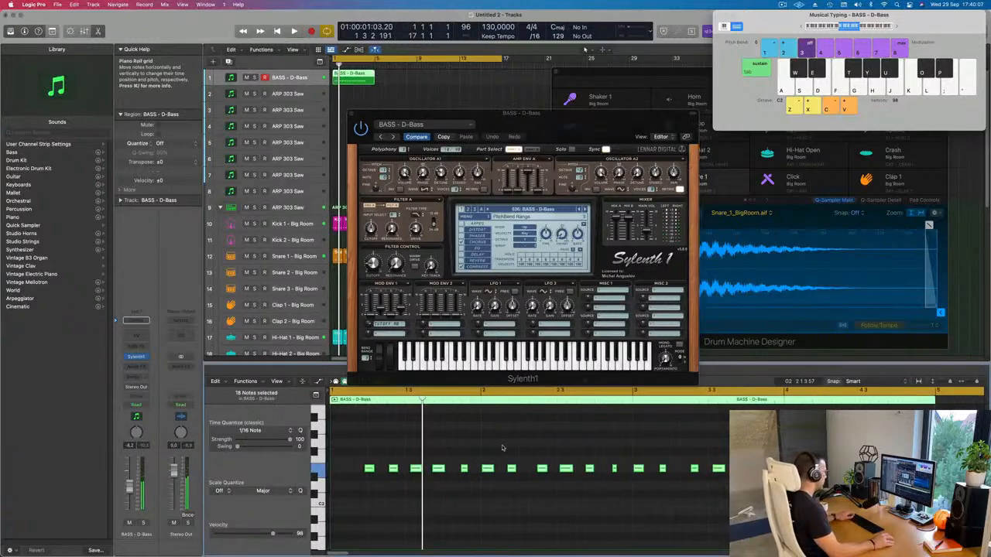
key("super+a")
scroll(454, 438, "left", 3)
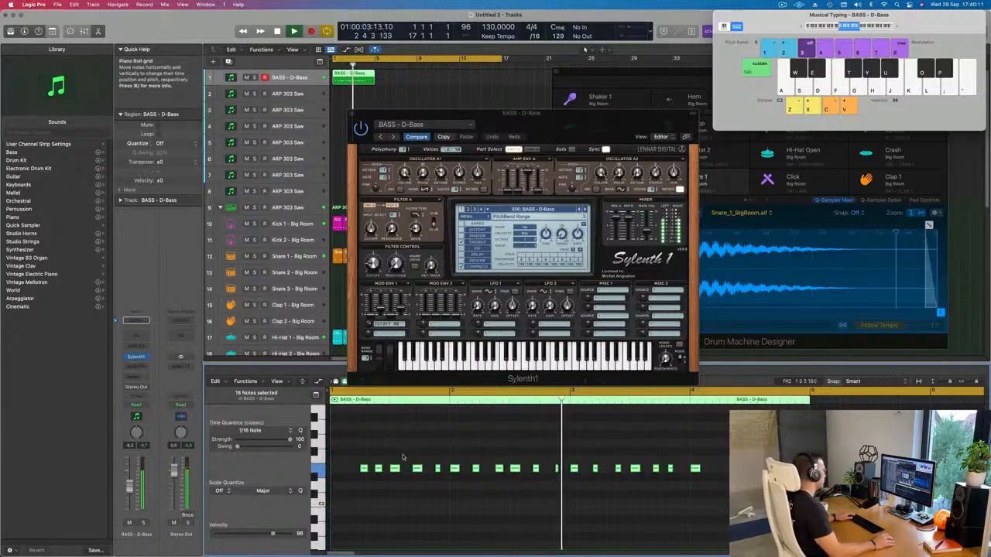
key("space")
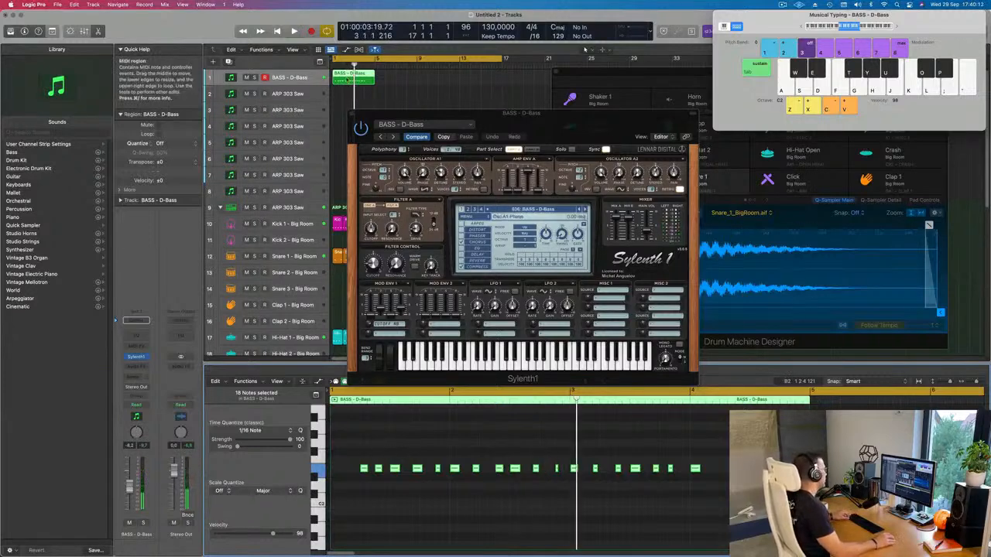
Step: Cut the first bar off the bass region, move the remainder to start at bar 1, and play it back
scroll(348, 80, "right", 3)
scroll(348, 79, "left", 3)
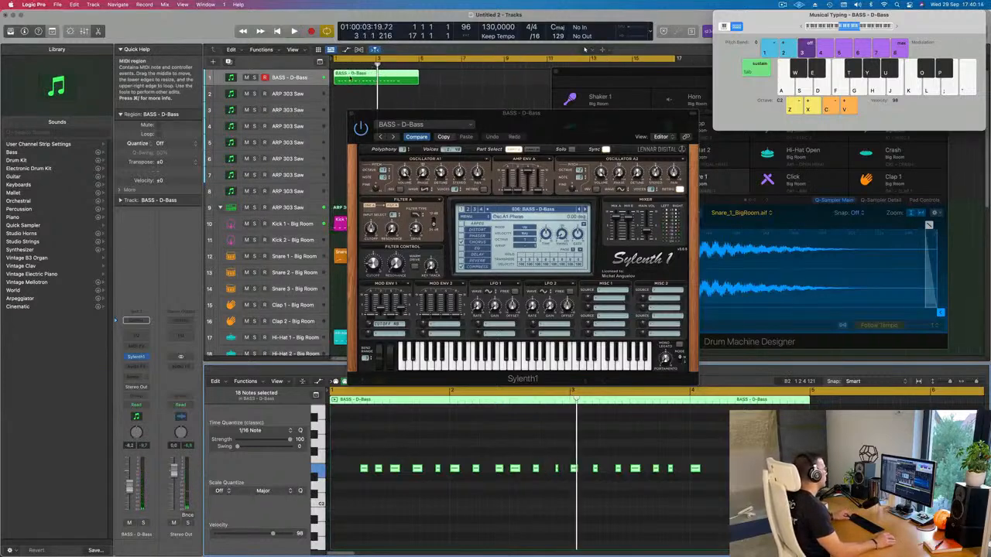
left_click(344, 77)
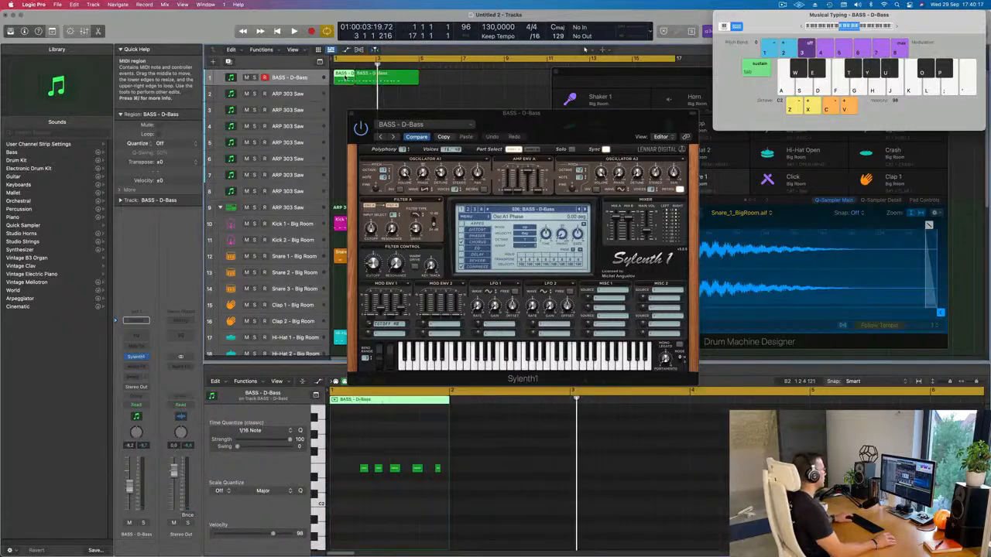
key("BackSpace")
left_click_drag(369, 78, 347, 78)
key("space")
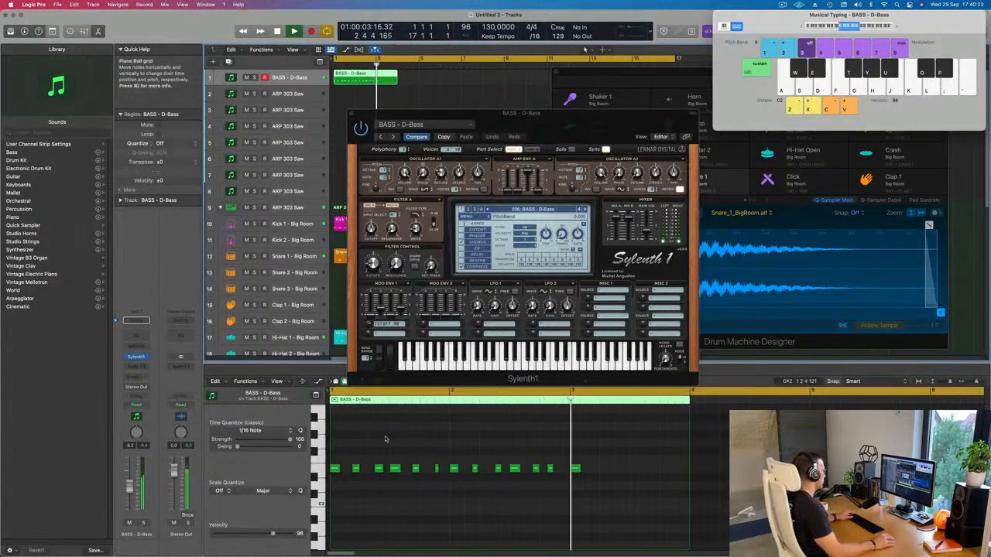
key("space")
key("space")
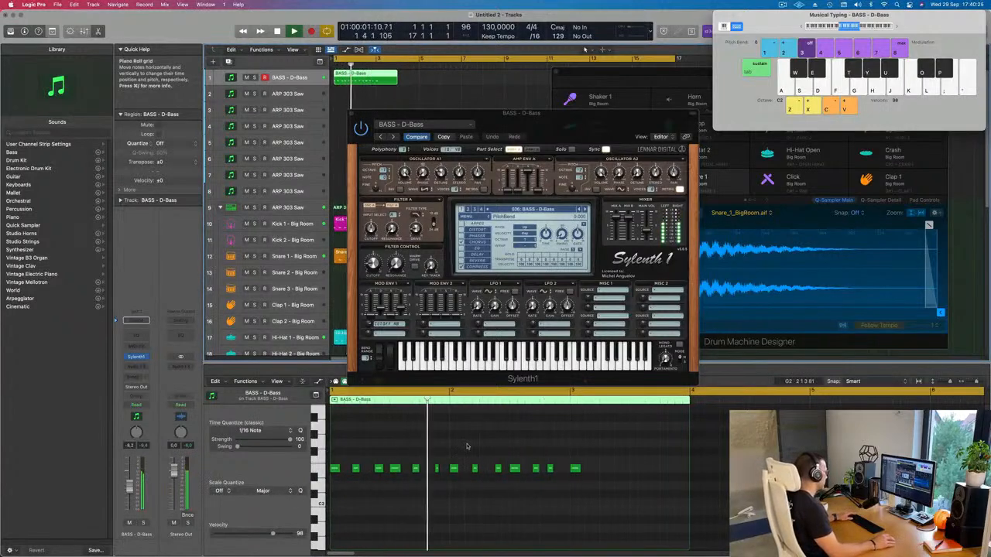
Step: Delete the bass notes from bar 2 onward and cut off the region's end at bar 3
key("space")
left_click_drag(456, 457, 628, 481)
key("Delete")
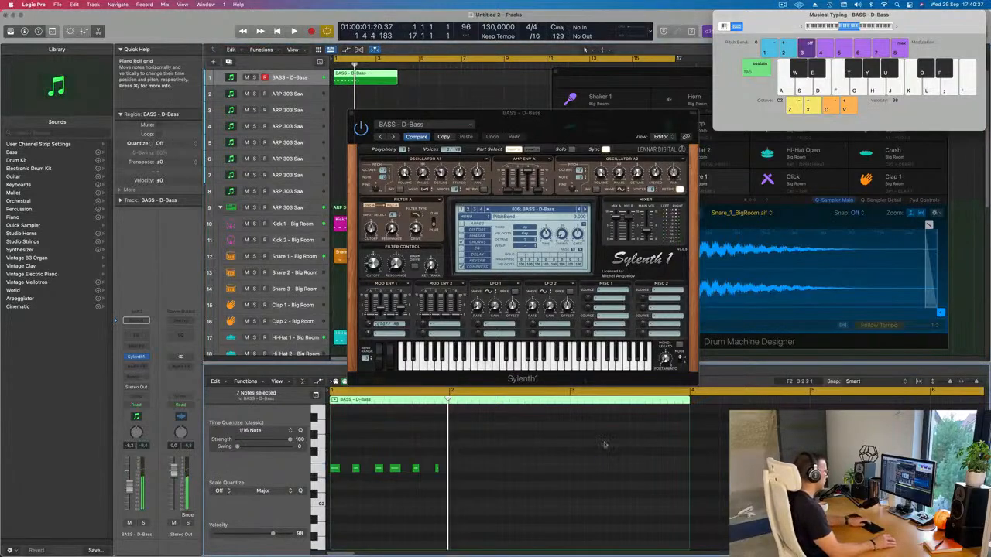
double_click(376, 76, "super")
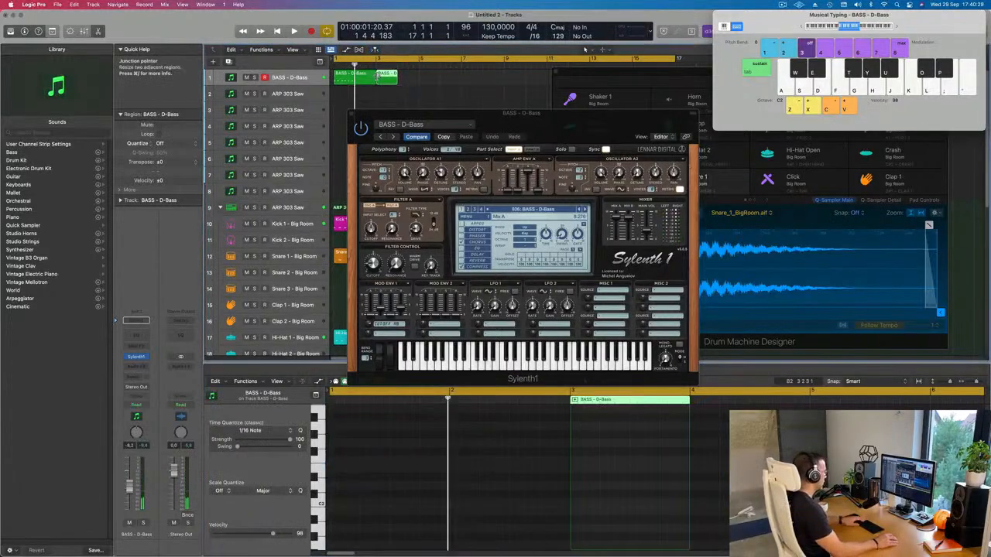
key("Delete")
Step: Copy the six bass notes of bar 1 to the start of bar 2
left_click(356, 84)
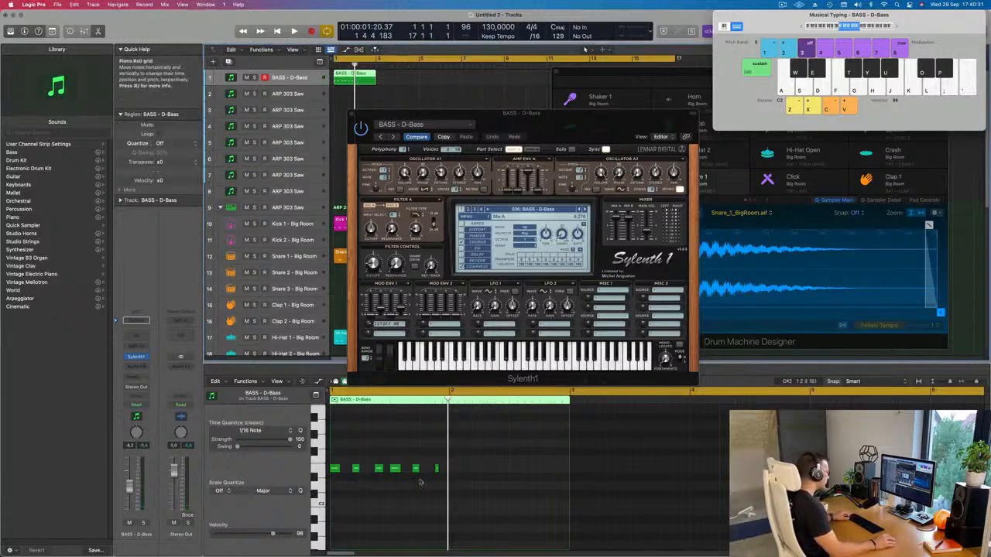
left_click(320, 469)
left_click_drag(334, 469, 455, 469)
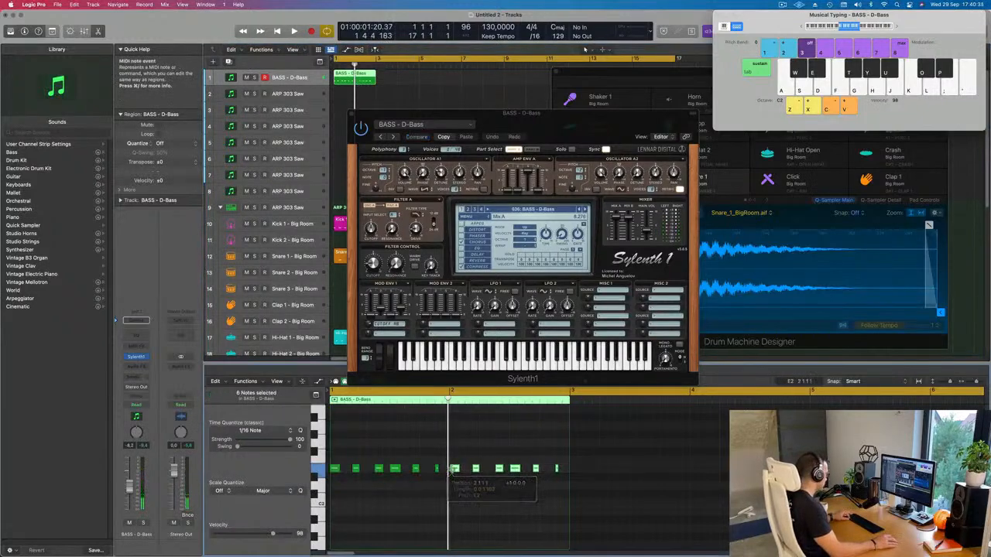
key("super+Right")
key("super+Right")
key("super+Right")
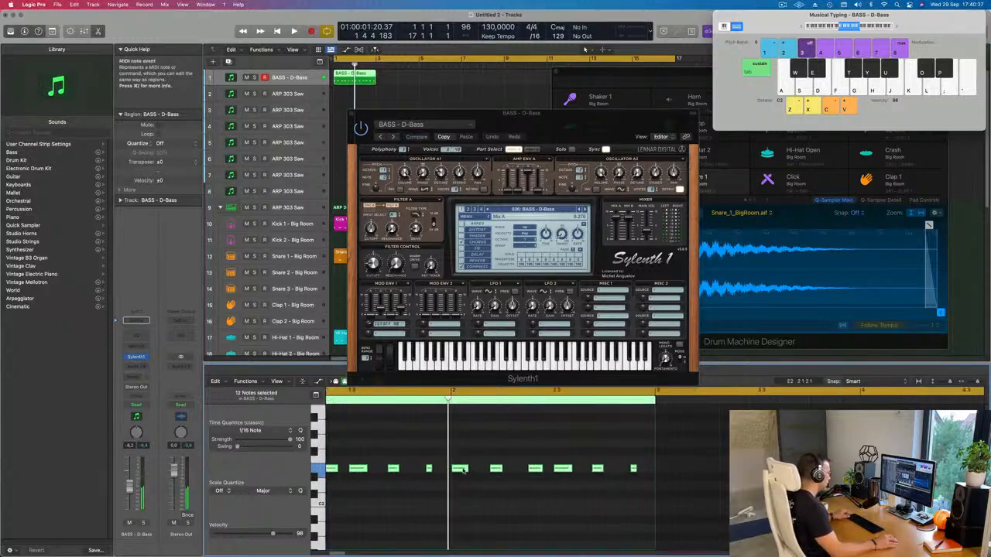
Step: Play the two-bar bass loop, move the Sylenth1 window off the arrangement, and raise the Filter Control cutoff slightly
key("space")
key("super+Left")
key("super+Left")
key("super+Left")
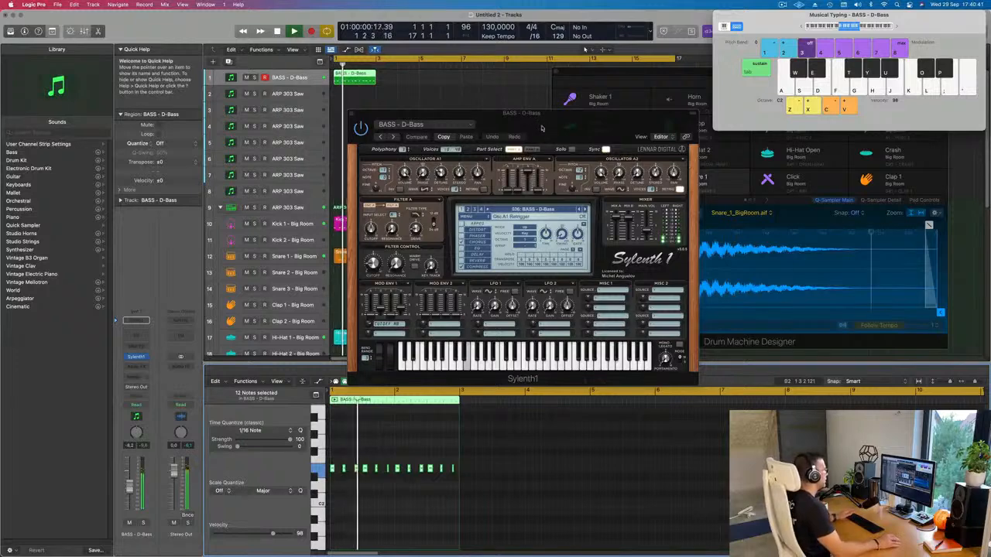
left_click_drag(545, 118, 605, 118)
key("space")
left_click_drag(434, 265, 435, 261)
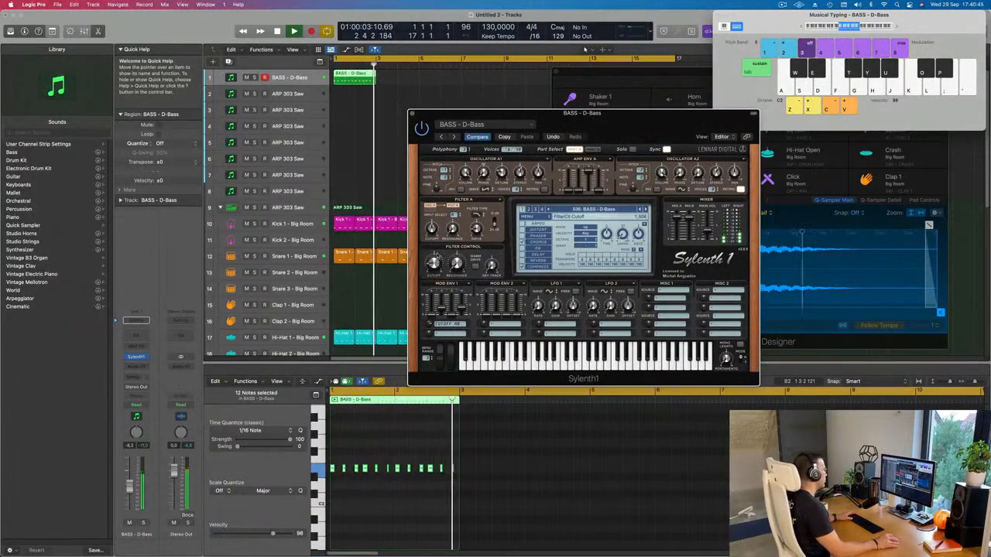
Step: Repeat the two-bar D-Bass region back to back along its track
left_click_drag(405, 82, 326, 85)
key("super+r")
key("super+r")
key("super+r")
key("super+r")
key("super+r")
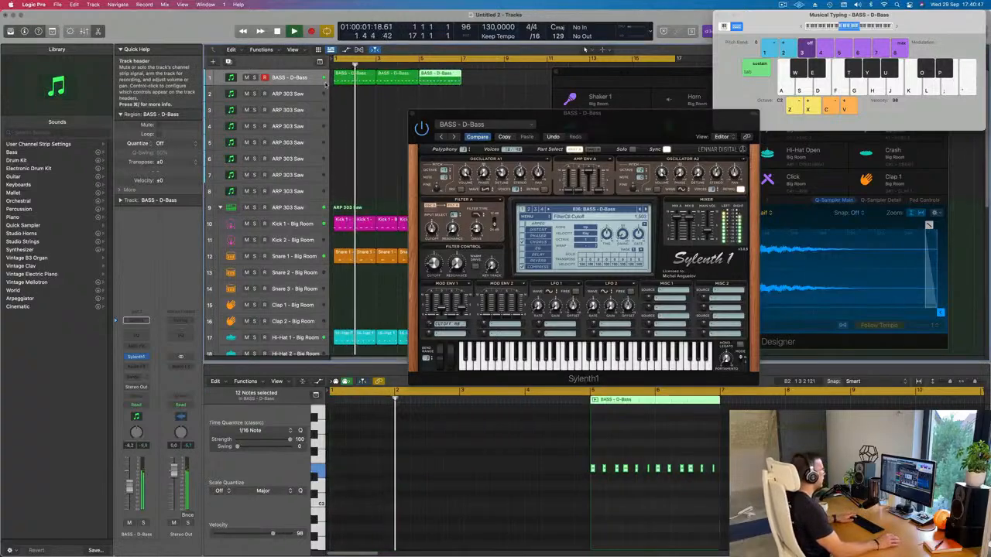
Step: Keep repeating the D-Bass region until the bassline extends to bar 17
left_click(532, 86)
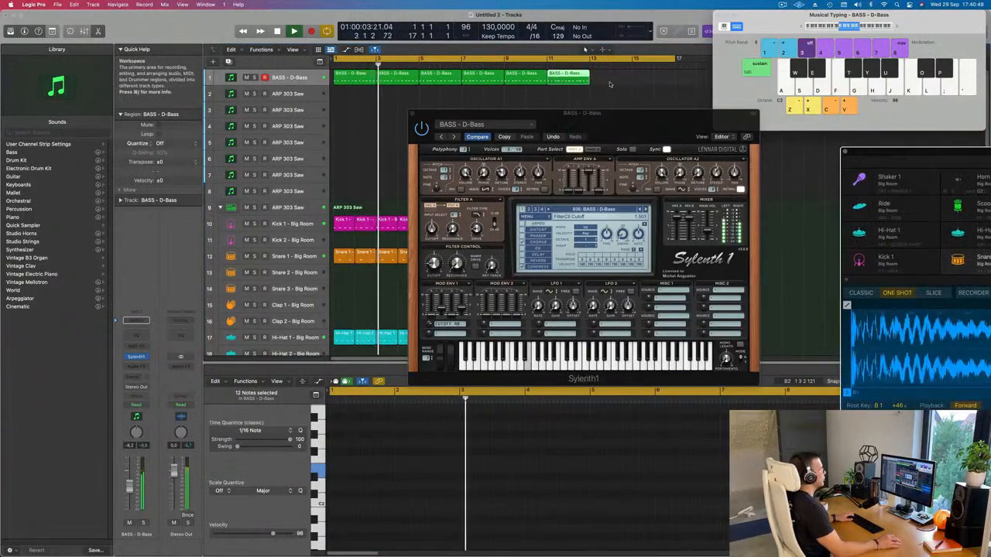
left_click_drag(532, 87, 528, 86)
key("super+r")
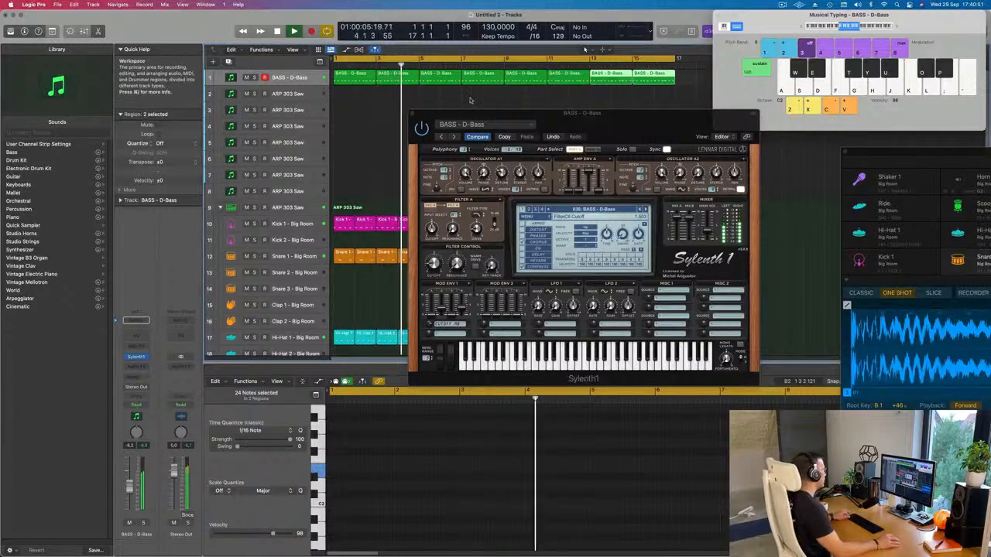
key("super+Left")
Step: Move the Sylenth1 window below the bass regions and audition successive bass presets from D-Bass through Fat Bass over the playing loop
left_click_drag(586, 129, 575, 130)
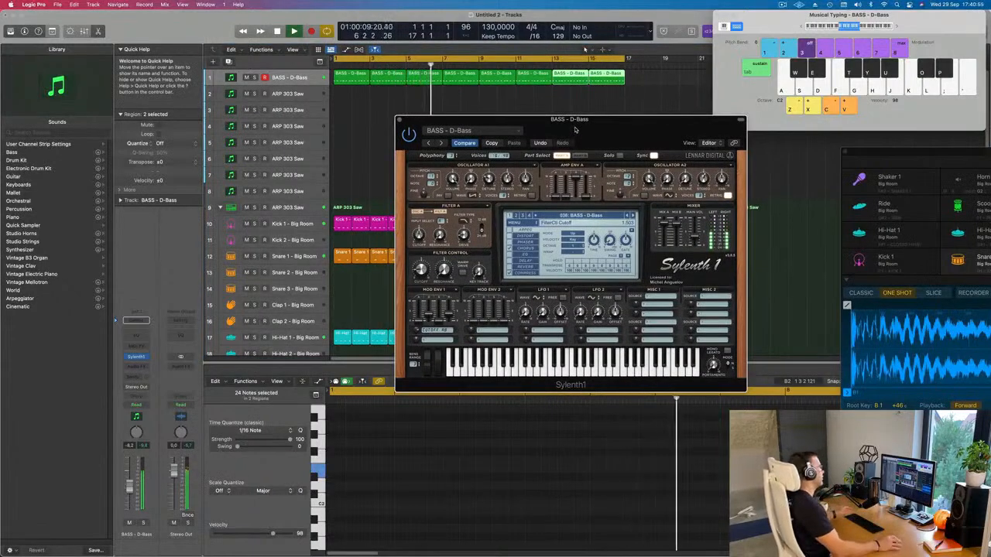
left_click_drag(555, 131, 486, 137)
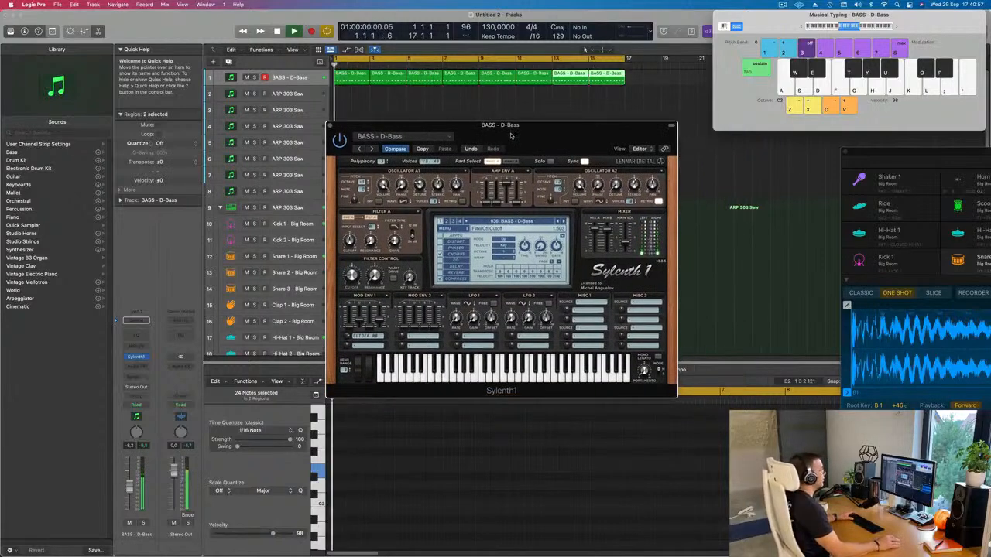
left_click(563, 221)
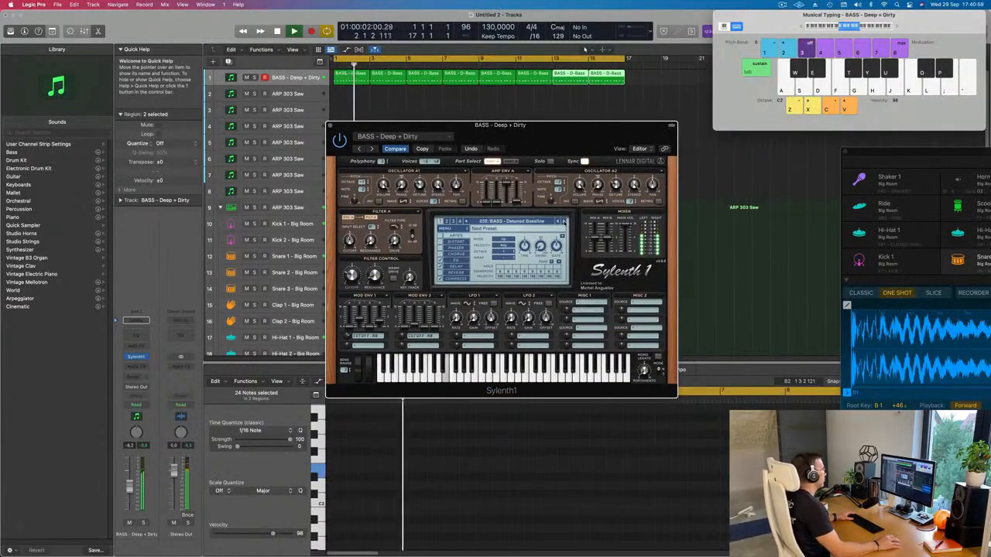
left_click(564, 223)
left_click(564, 222)
left_click(564, 222)
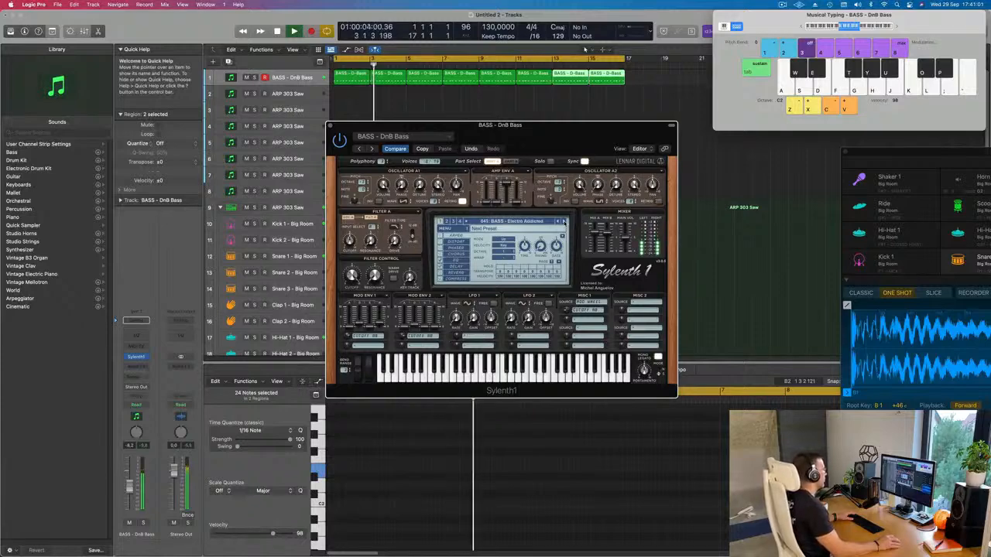
left_click(563, 222)
left_click(563, 222)
left_click(564, 222)
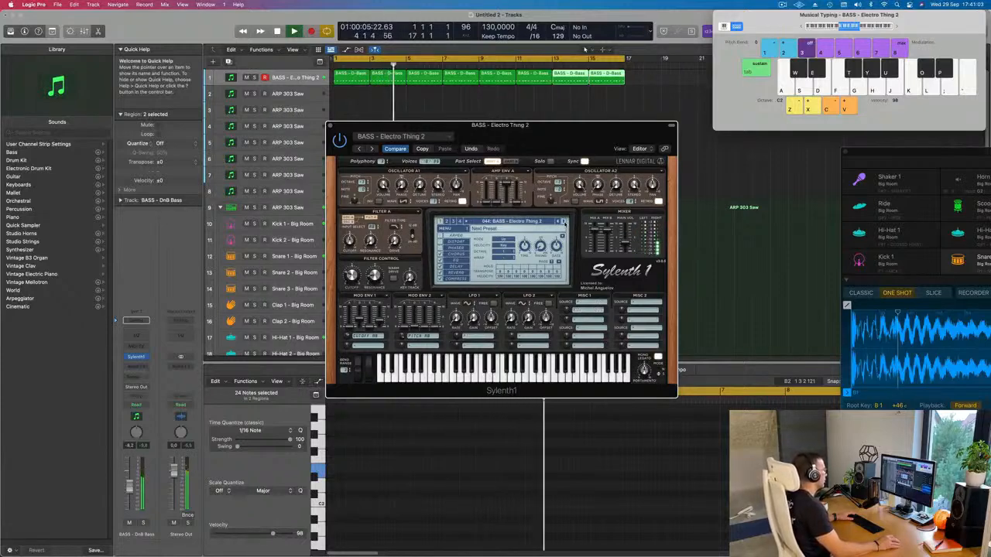
left_click(564, 222)
left_click(563, 223)
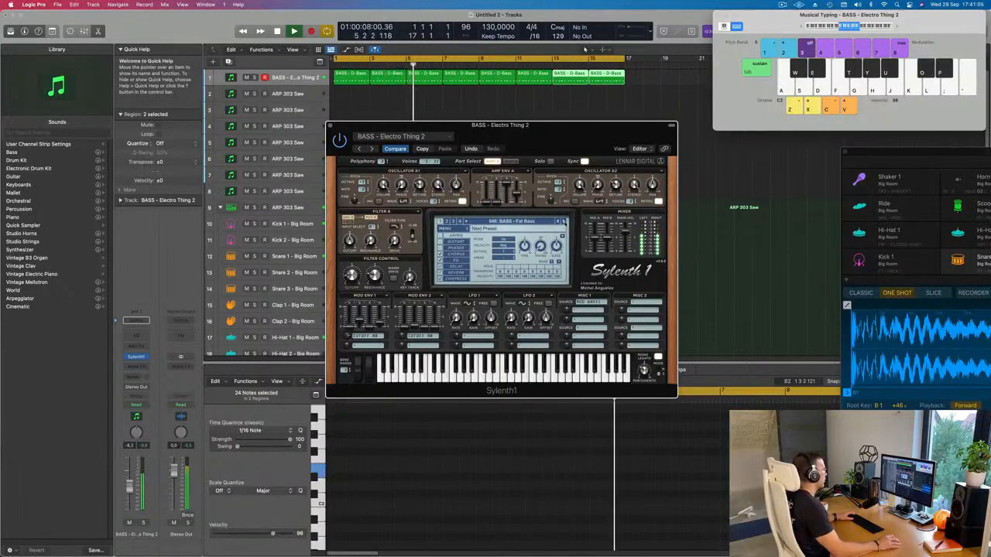
left_click(563, 222)
Step: Reposition the Sylenth1 window and advance from Fat Bass to the Feelin Good preset
left_click_drag(565, 125, 614, 167)
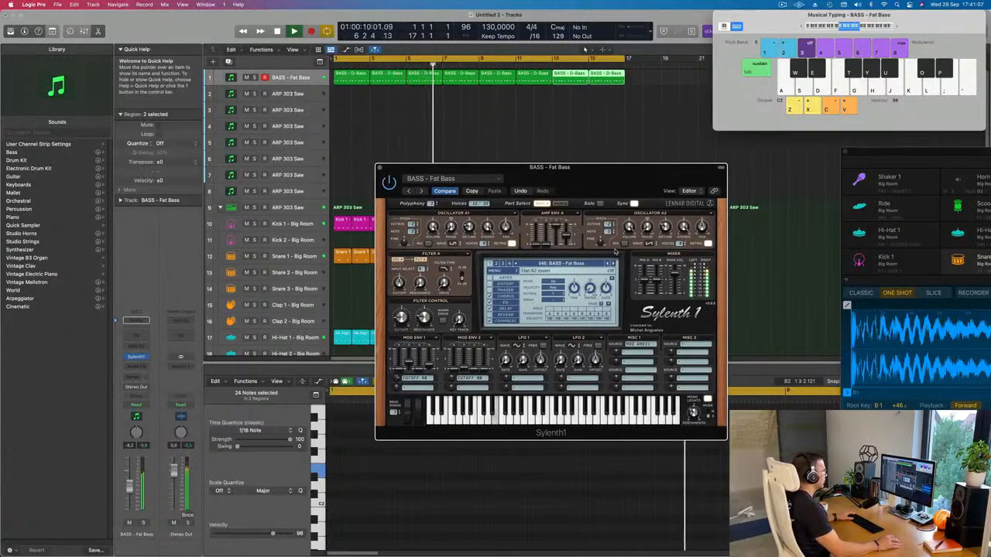
left_click(612, 264)
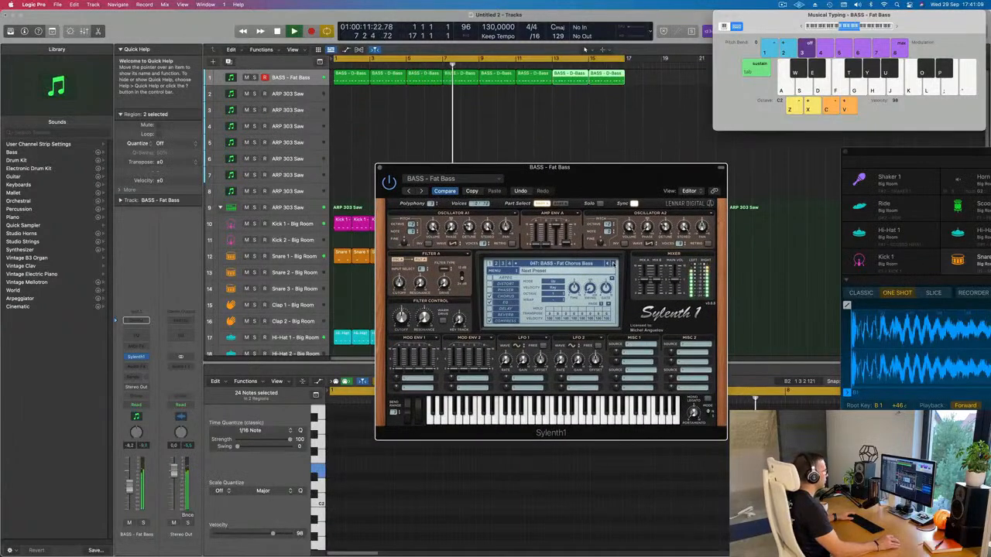
left_click(613, 264)
left_click(613, 264)
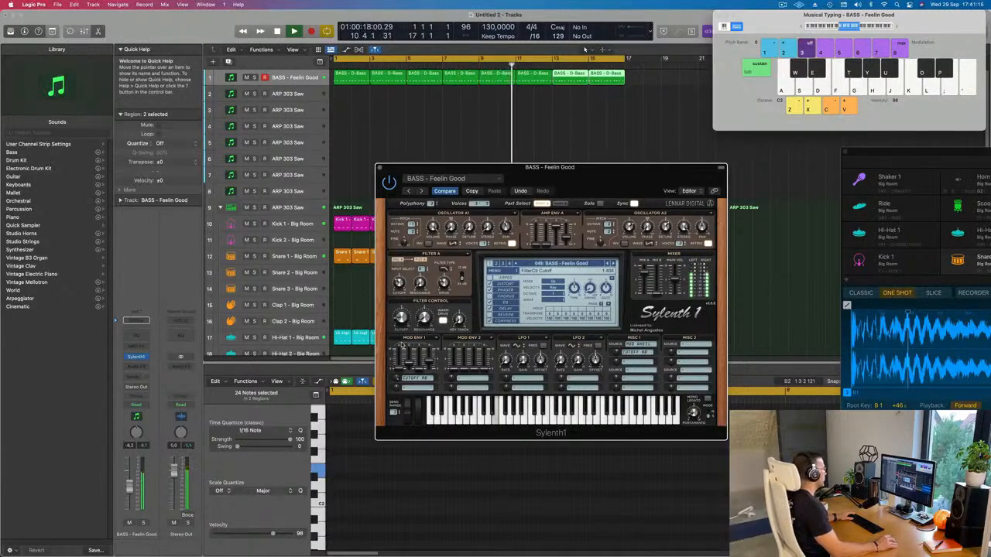
mouse_move(574, 176)
left_mouse_down()
mouse_move(547, 171)
mouse_move(576, 172)
mouse_move(553, 162)
mouse_move(563, 173)
left_mouse_up()
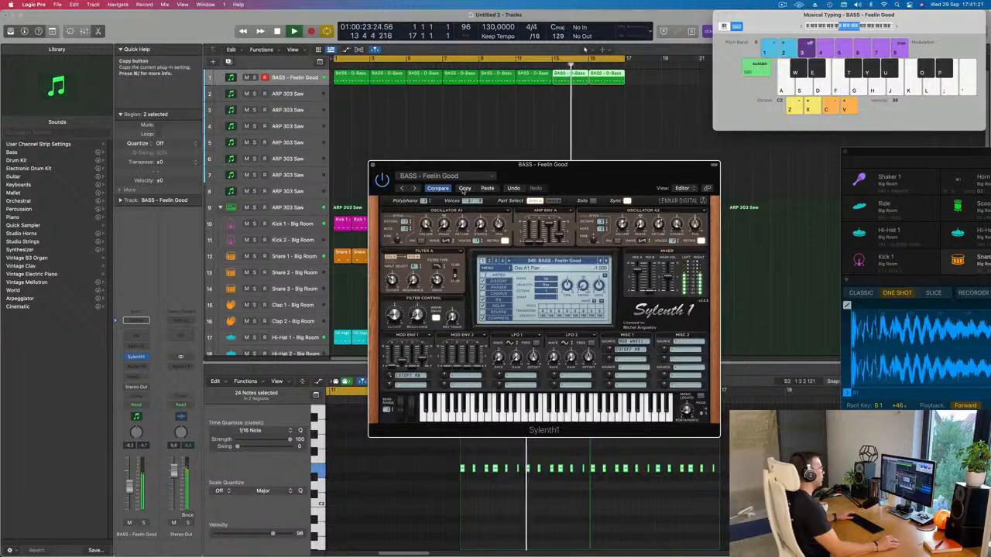
Step: Audition the bass presets following Feelin Good, from Felicity through Heavy House to Long Bass
left_click(606, 261)
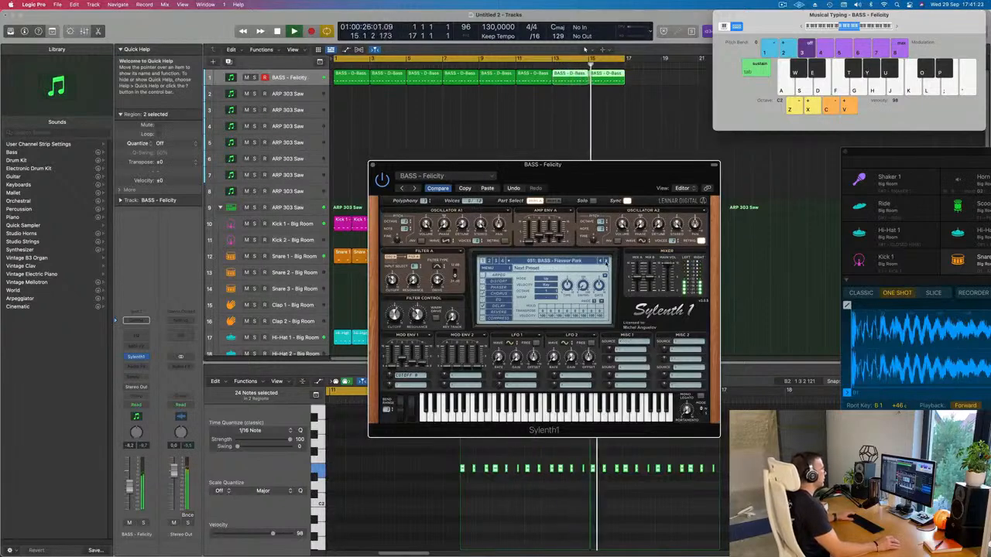
left_click(607, 262)
left_click(606, 261)
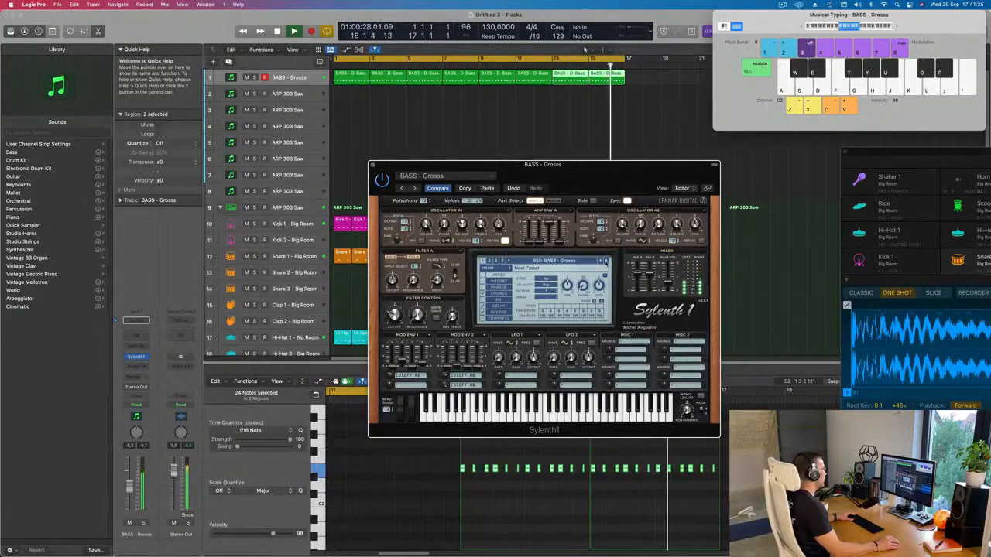
left_click(607, 262)
left_click(606, 262)
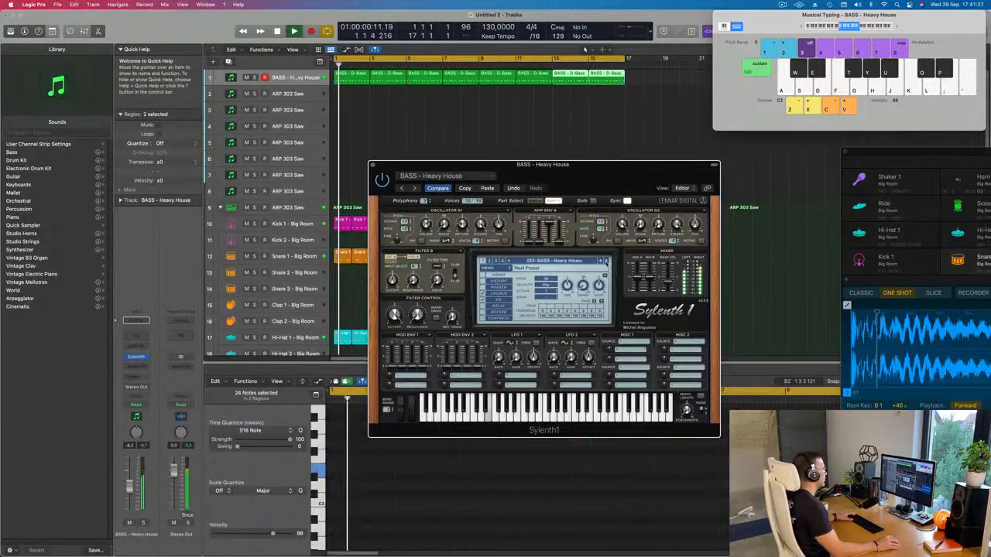
left_click(606, 262)
left_click(606, 262)
Step: Continue auditioning bass presets from M-Bass through Middle Distance Runner to Pitch Attack
left_click(606, 261)
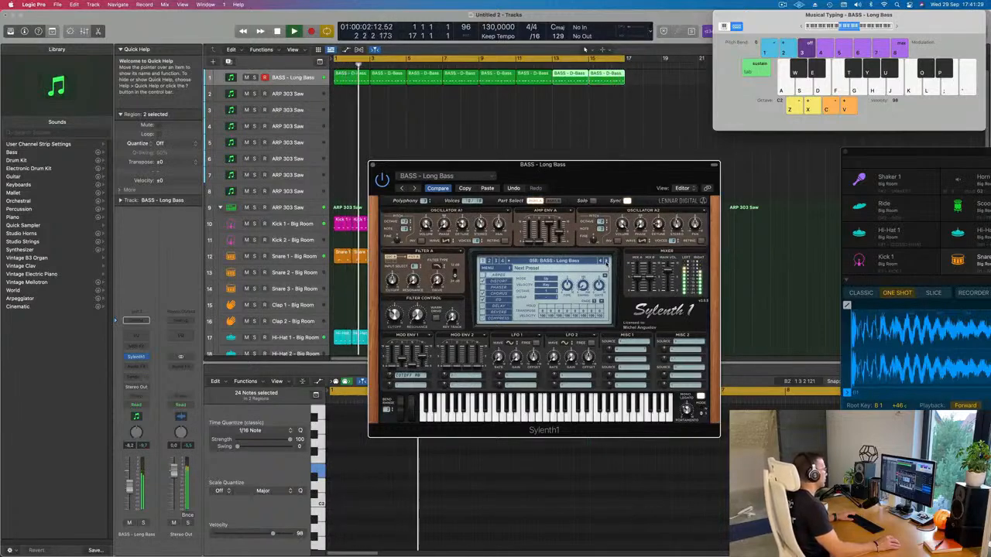
left_click(607, 262)
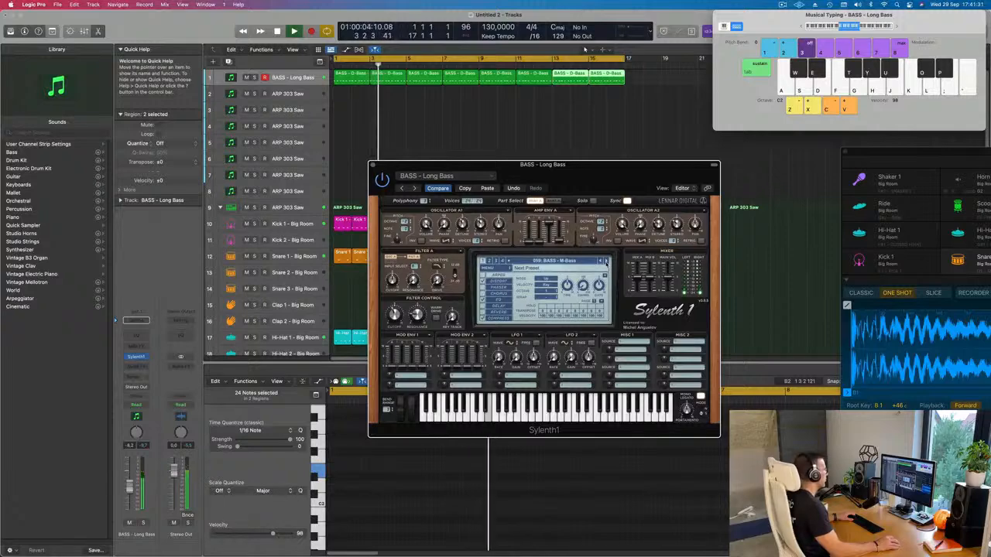
left_click(606, 262)
left_click(606, 261)
left_click(606, 261)
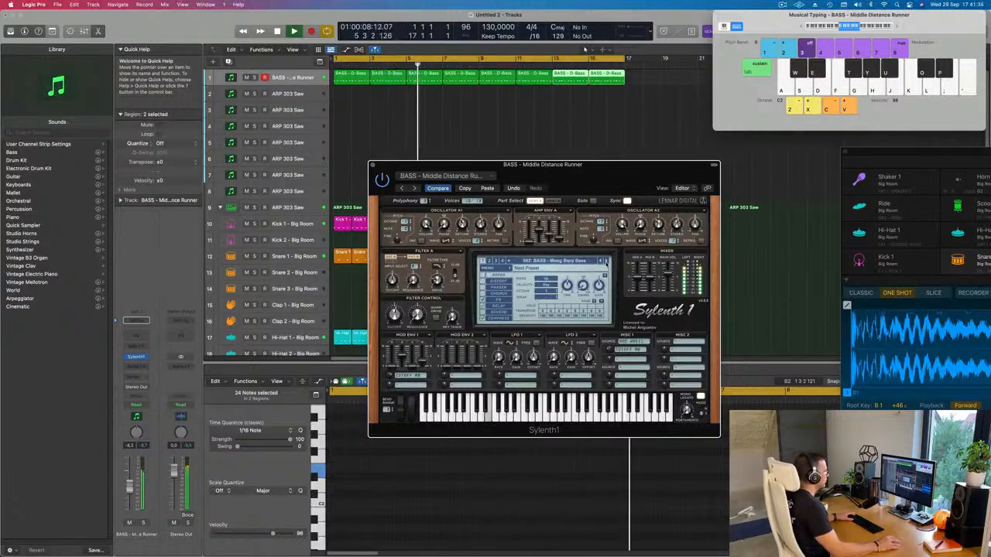
left_click(606, 262)
left_click(606, 262)
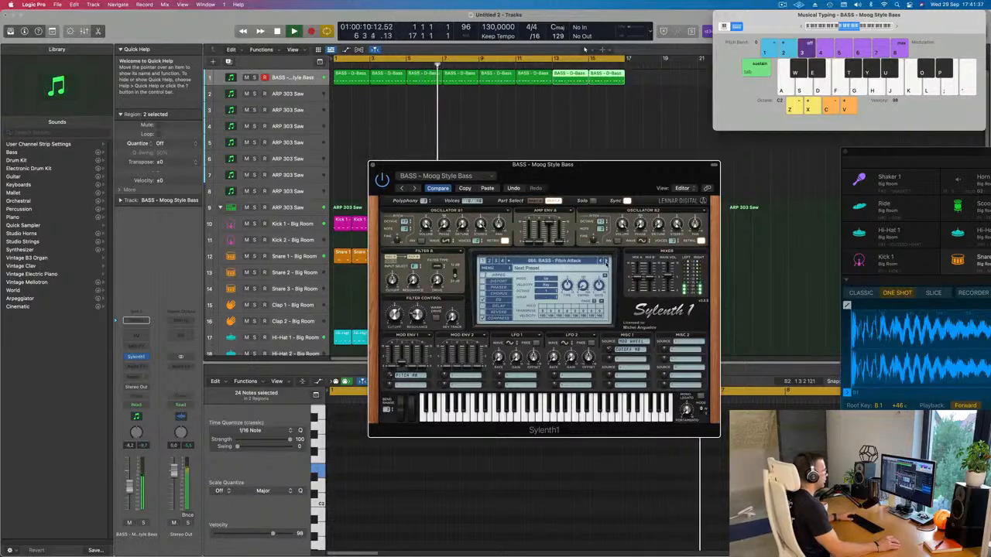
Step: Advance through the Plucky Bass presets and load the Rush bass preset
left_click(606, 262)
left_click(605, 262)
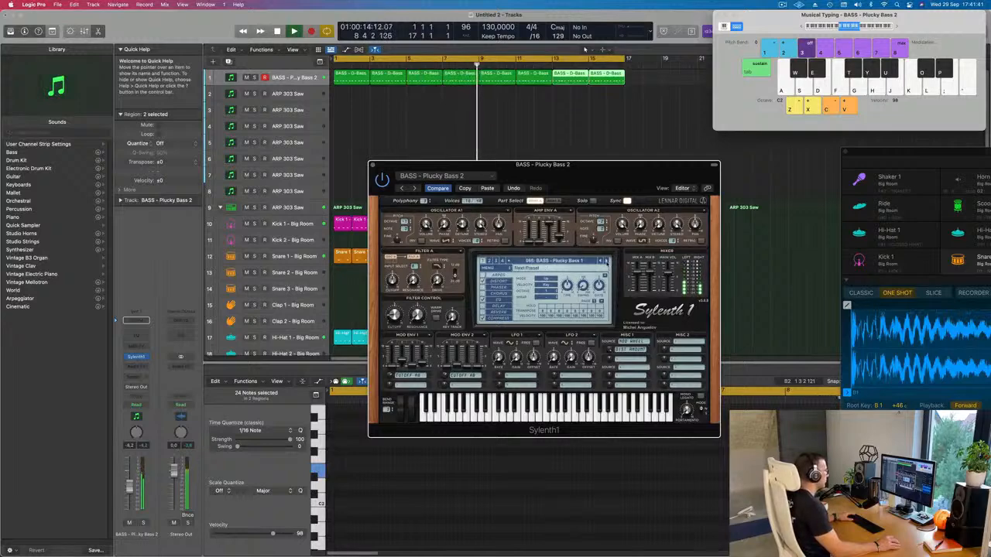
left_click(606, 262)
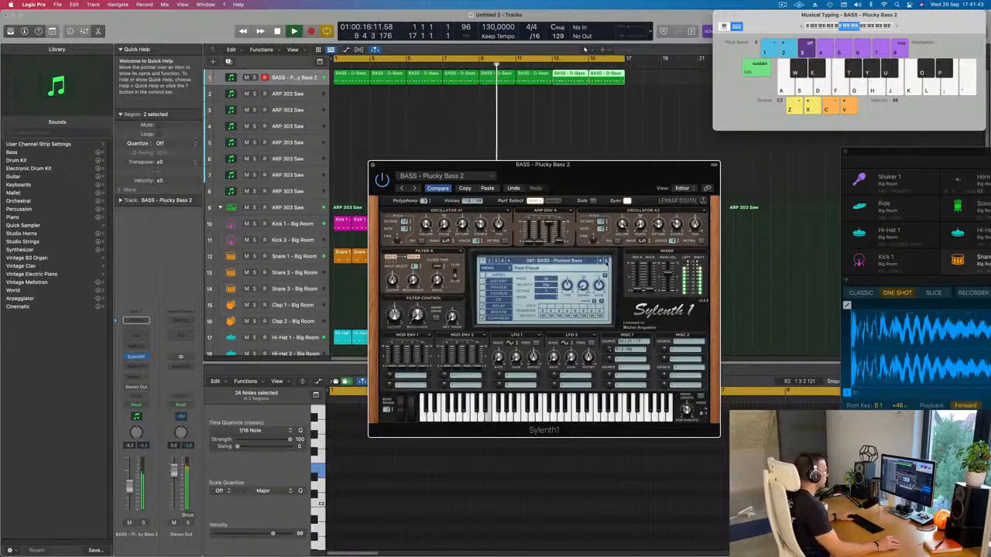
left_click(606, 262)
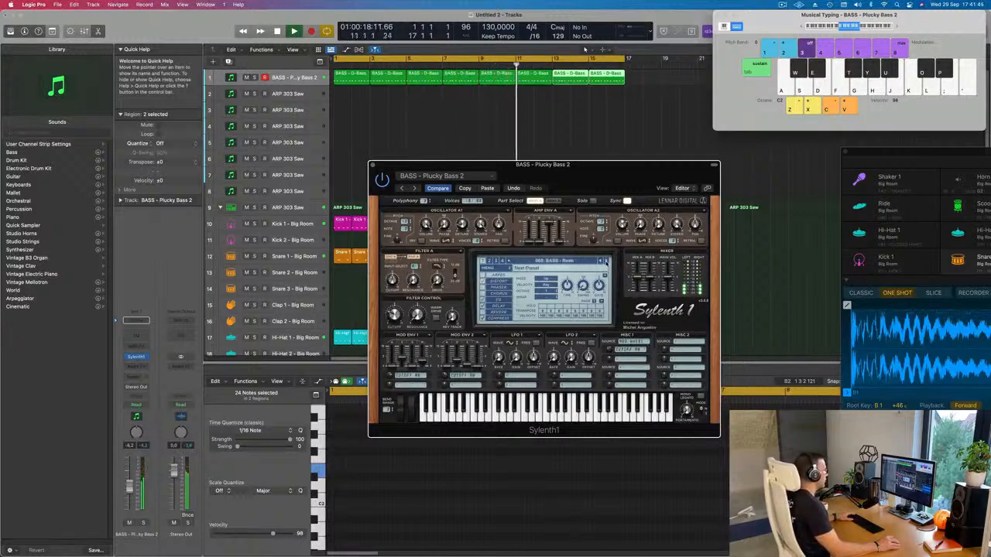
left_click(607, 261)
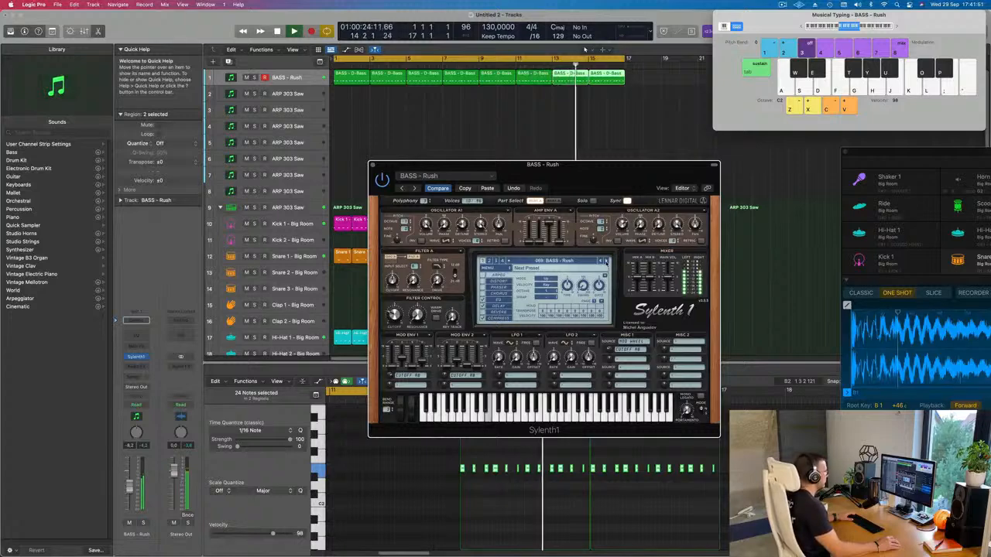
Step: Audition the bass presets after Rush up to Trance Bass, and go back to Rush
left_click(606, 261)
left_click(606, 262)
left_click(606, 261)
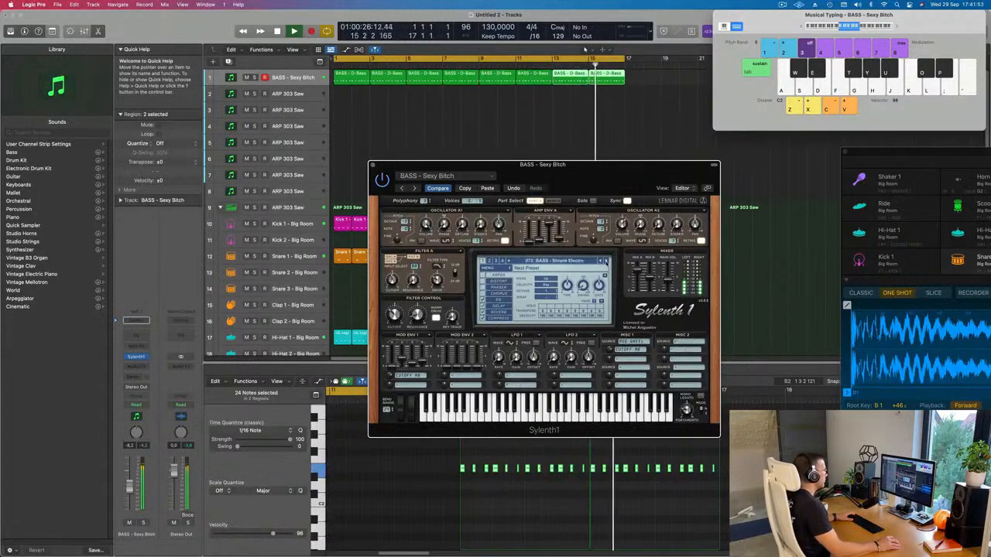
left_click(606, 261)
left_click(606, 262)
left_click(606, 262)
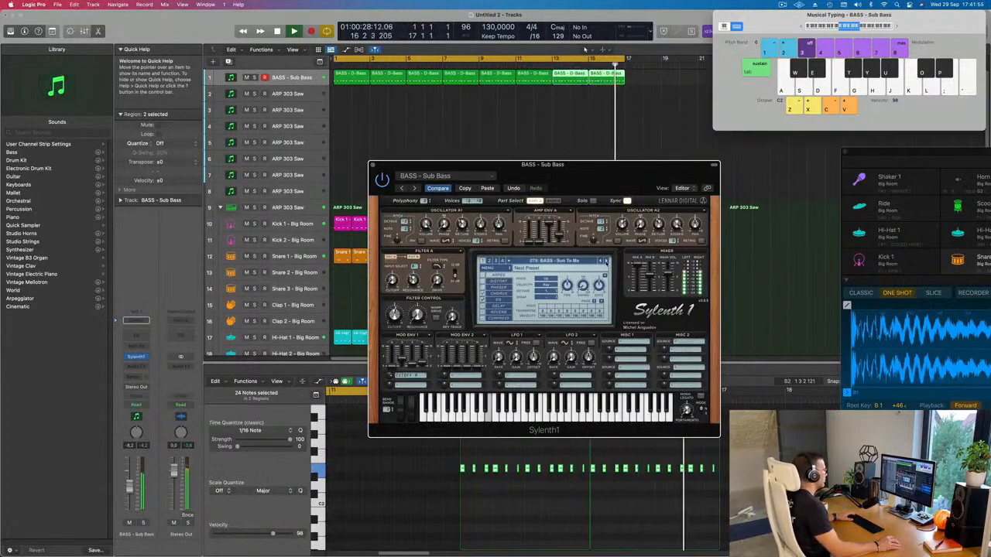
left_click(606, 262)
left_click(606, 261)
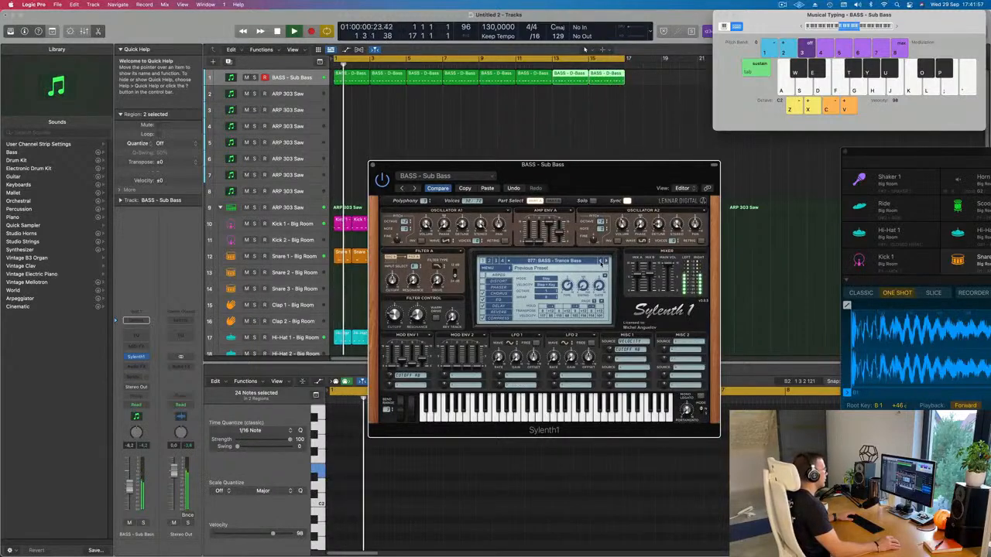
left_click(606, 262)
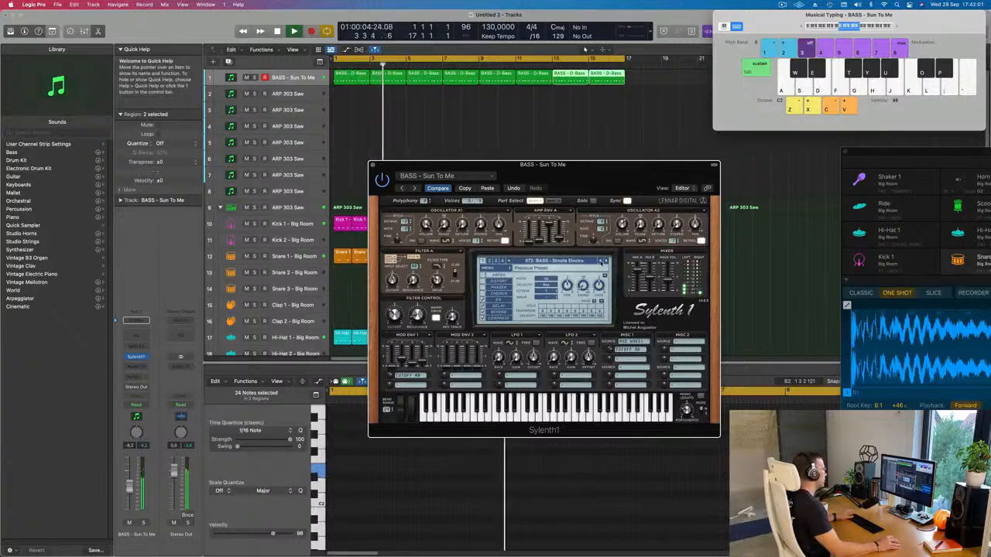
left_click(601, 262)
left_click(601, 262)
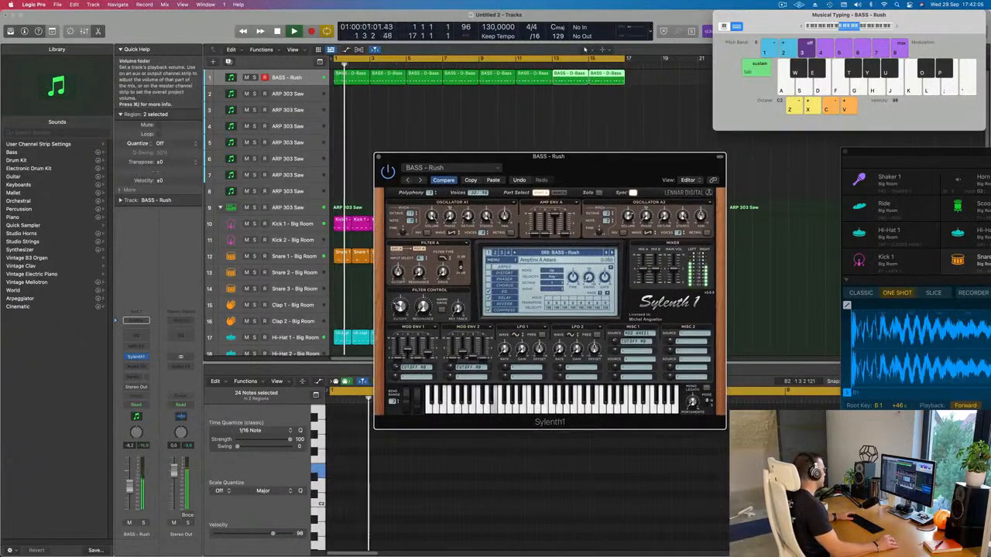
Step: Fine-tune the bass track's volume and insert a stereo Compressor after Sylenth1 on its channel
left_click_drag(130, 487, 130, 485)
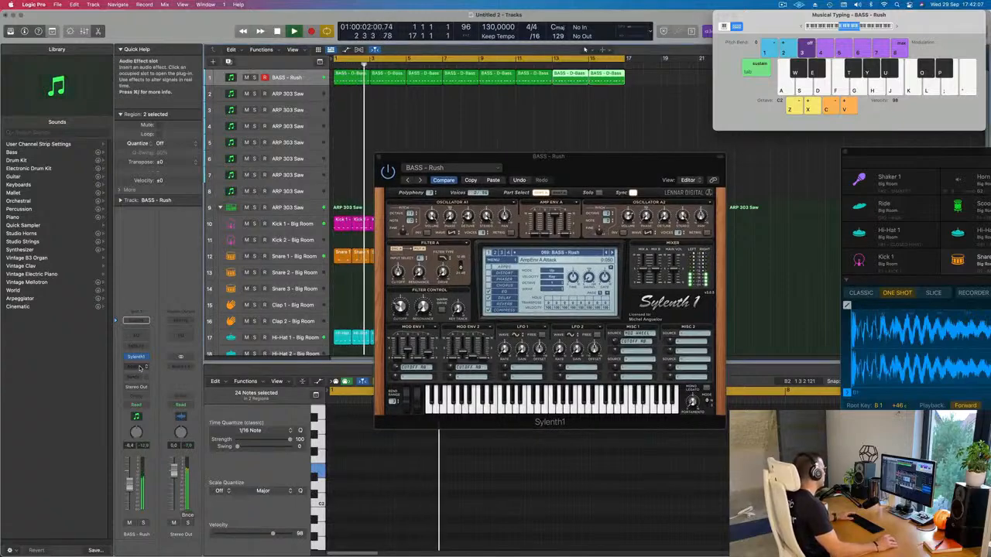
left_click(139, 366)
mouse_move(155, 404)
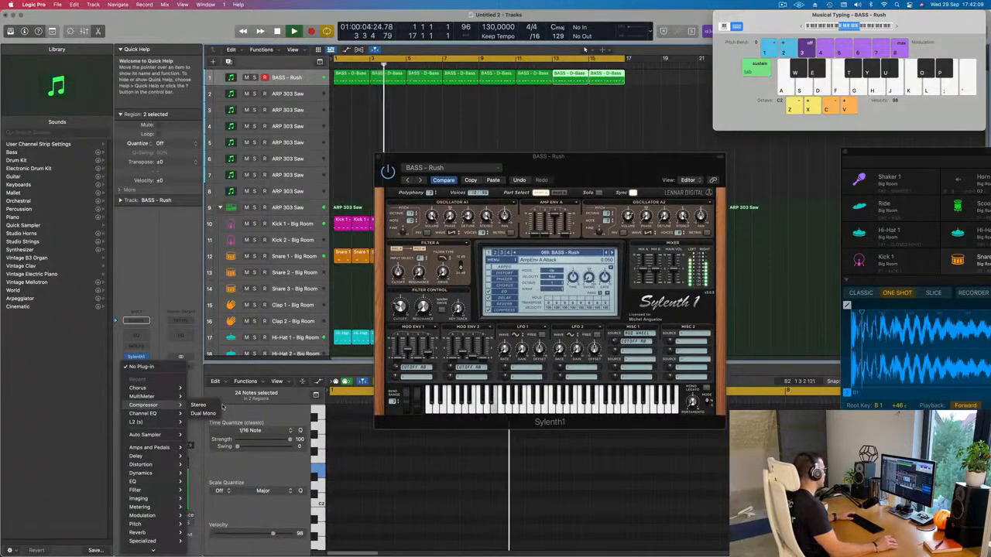
left_click(489, 83)
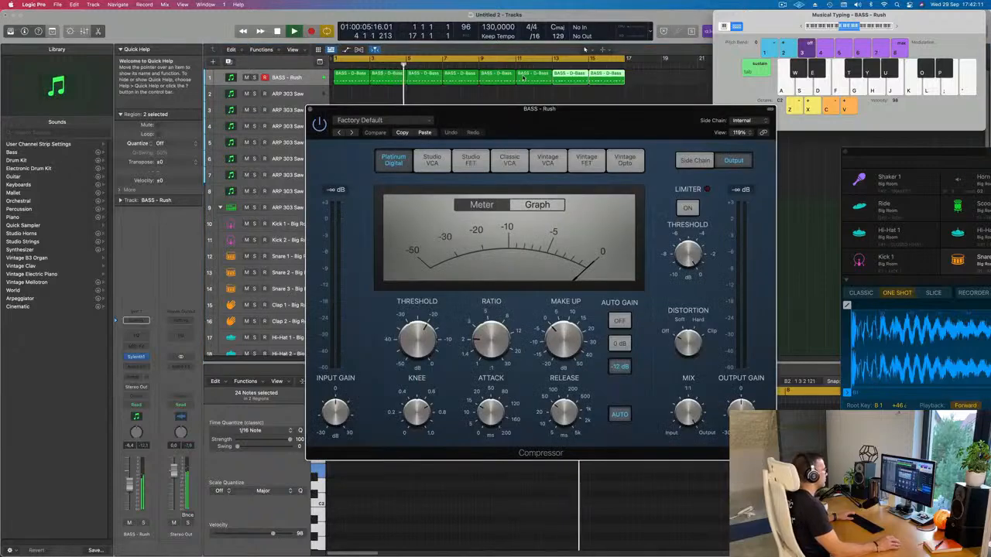
Step: Set the Compressor's side chain to Kick 1 - Big Room (Inst 9), shorten its release, and close the Compressor window
left_click(701, 115)
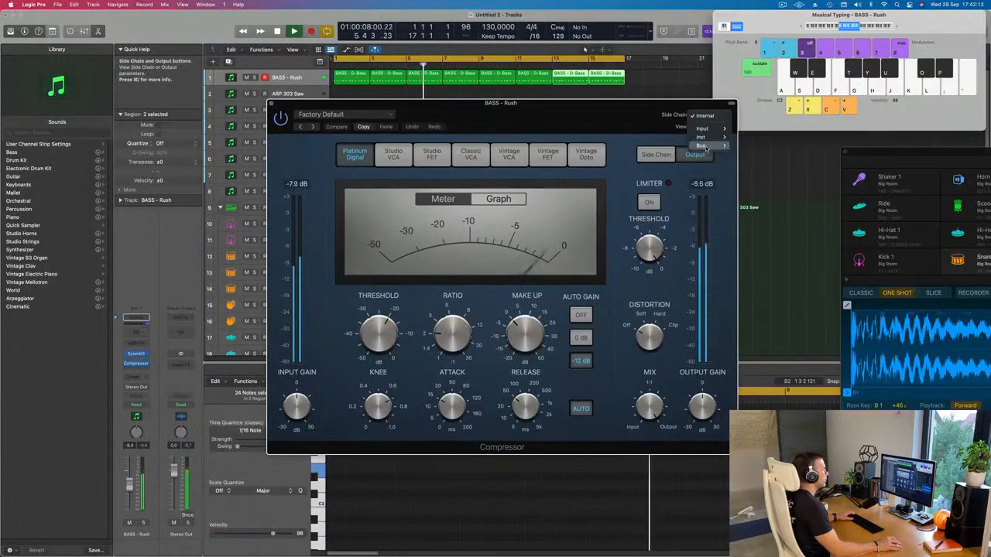
mouse_move(701, 137)
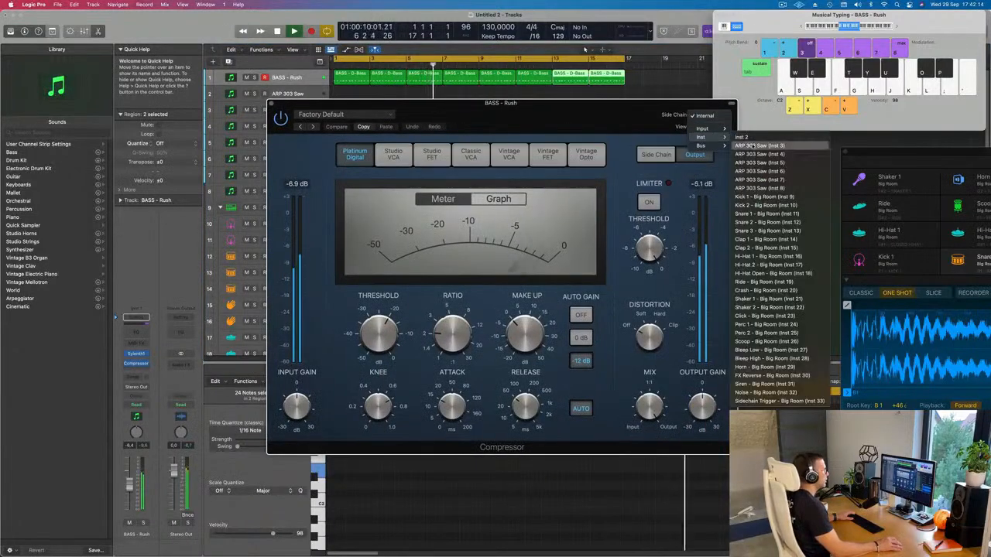
left_click(759, 197)
left_click_drag(525, 404, 525, 422)
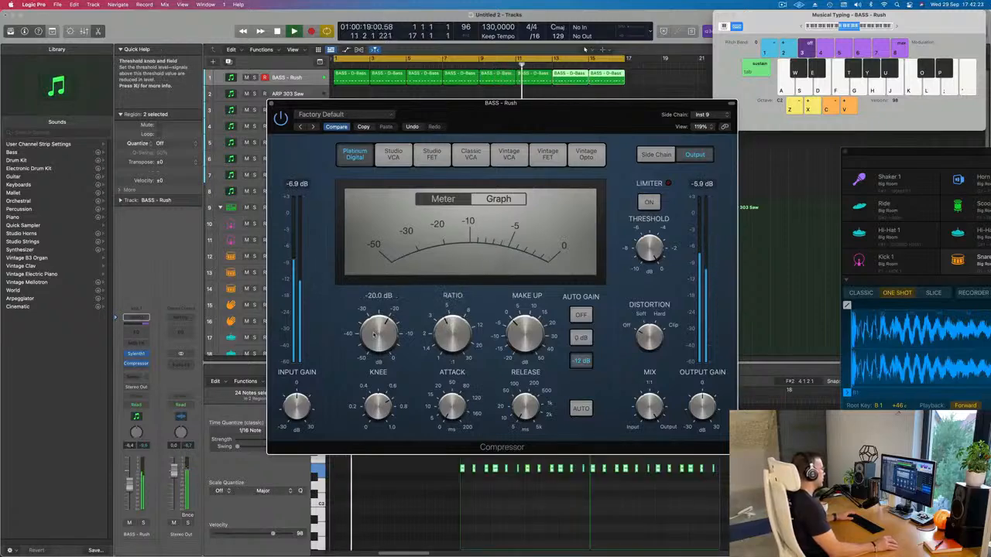
left_click(271, 103)
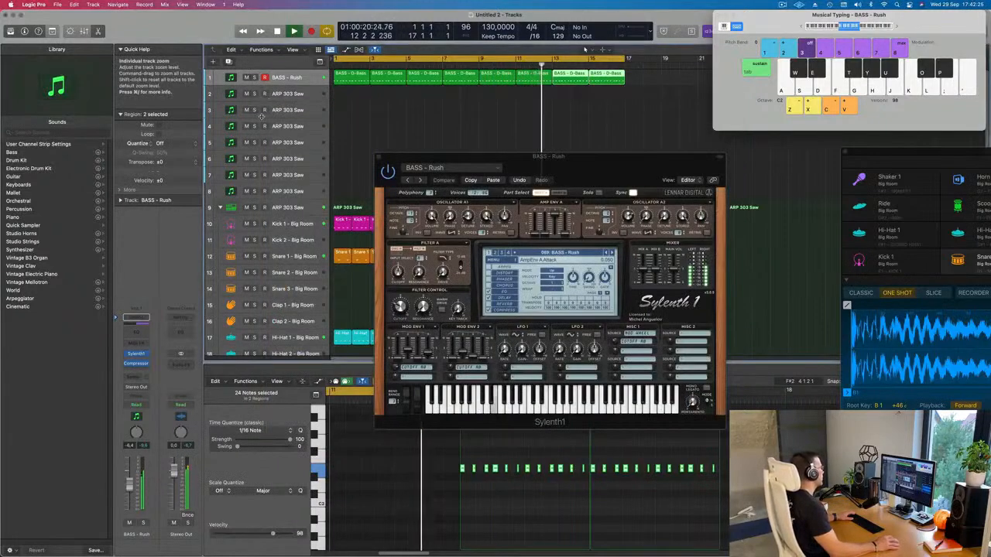
Step: Duplicate the BASS - Rush track with its Sylenth1 and Compressor settings
left_click_drag(615, 168, 659, 196)
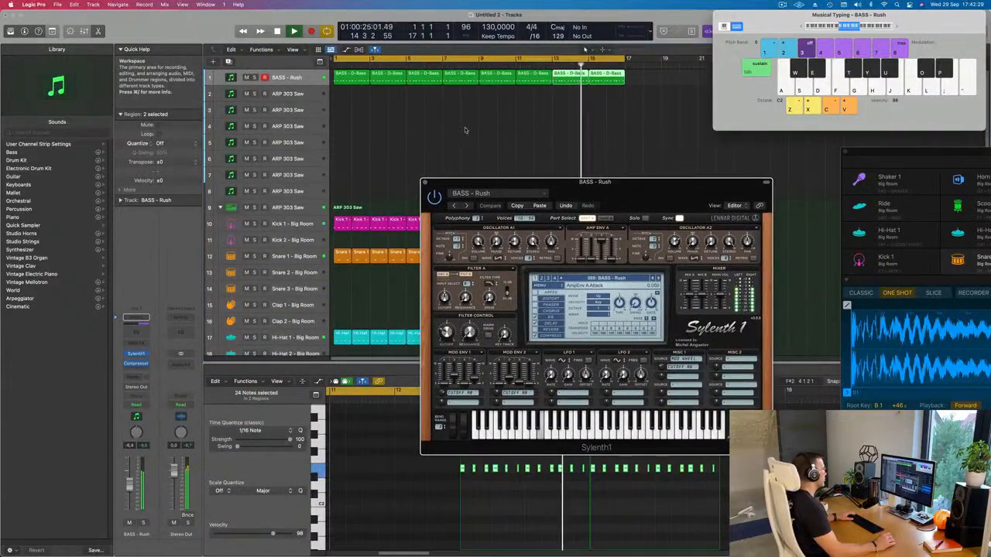
left_click(232, 82)
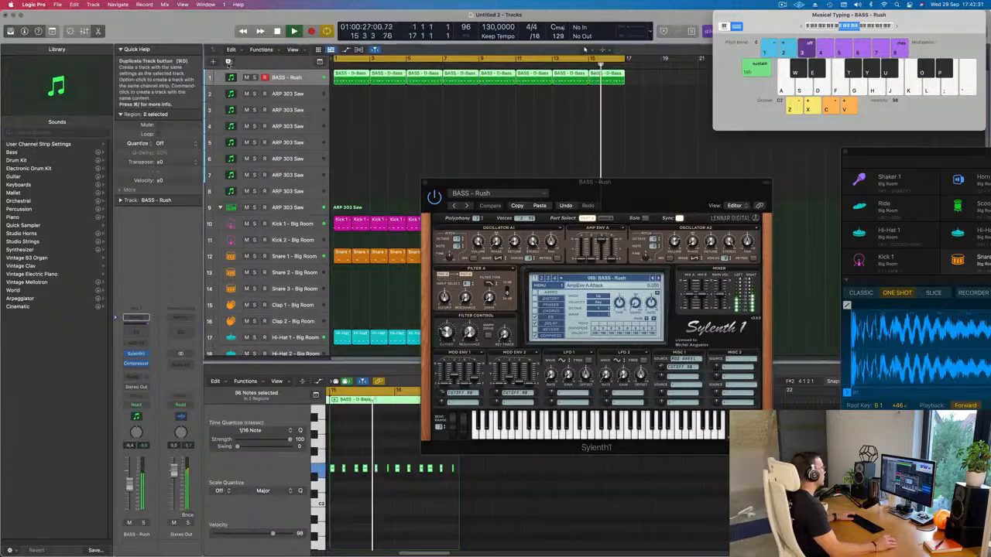
key("super+d")
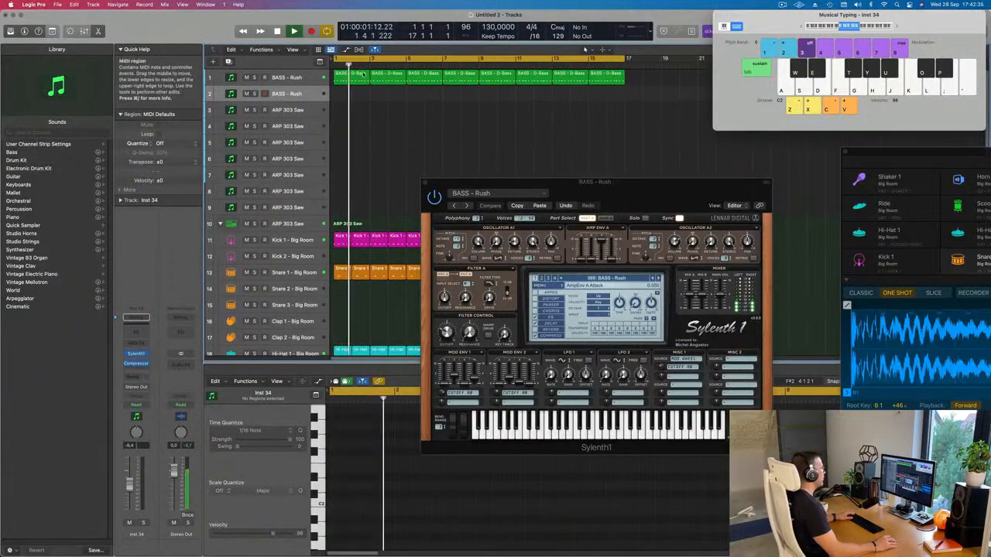
Step: Place all eight D-Bass regions on the duplicated bass track and keep only the first region on the original track
left_click(305, 78)
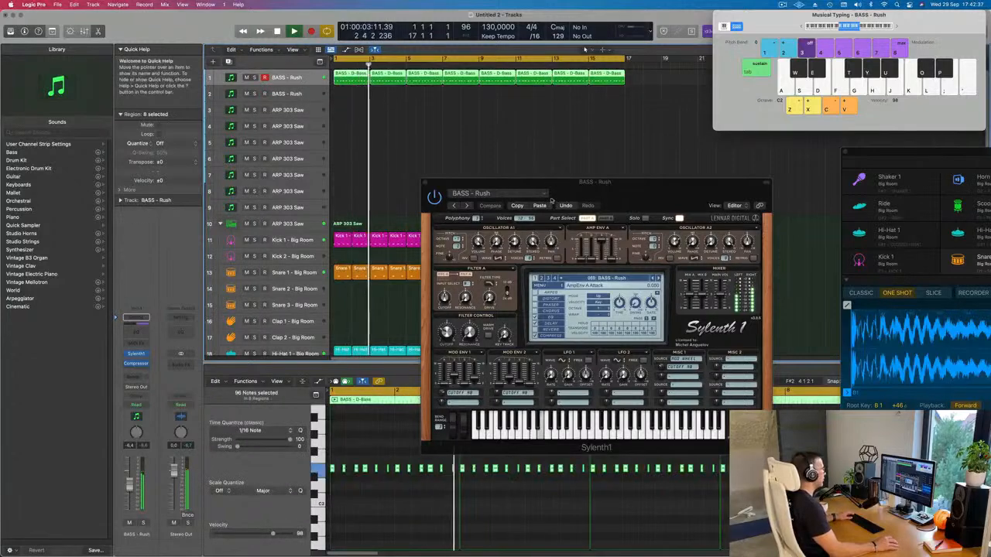
left_click_drag(349, 97, 647, 77)
mouse_move(337, 75)
left_mouse_down()
mouse_move(345, 96)
mouse_move(354, 75)
left_mouse_up()
left_click(353, 75)
left_click(352, 92)
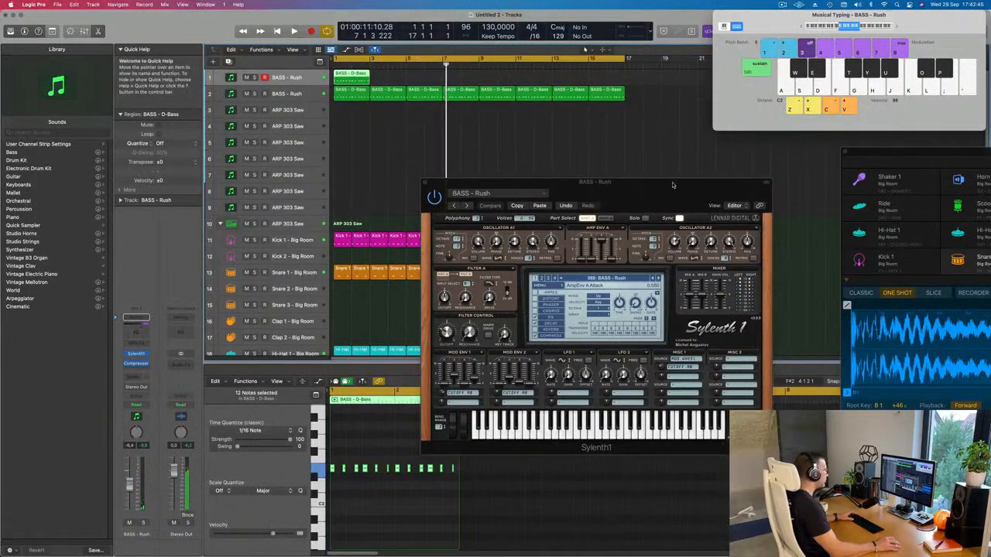
Step: Load the BASS - Feelin Good preset on the first bass track, audition it soloed, and replay it unsoloed with the second bass track muted
left_click(539, 206)
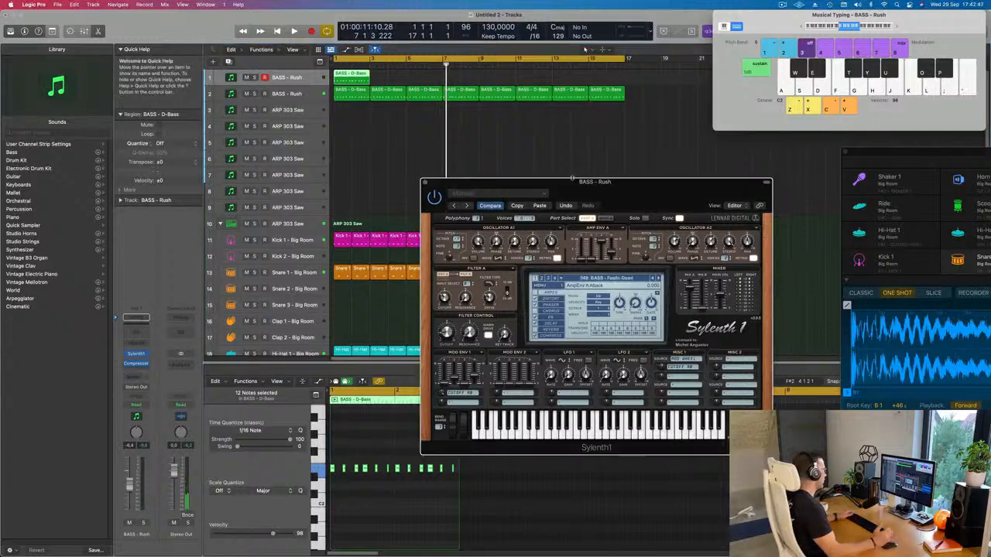
key("space")
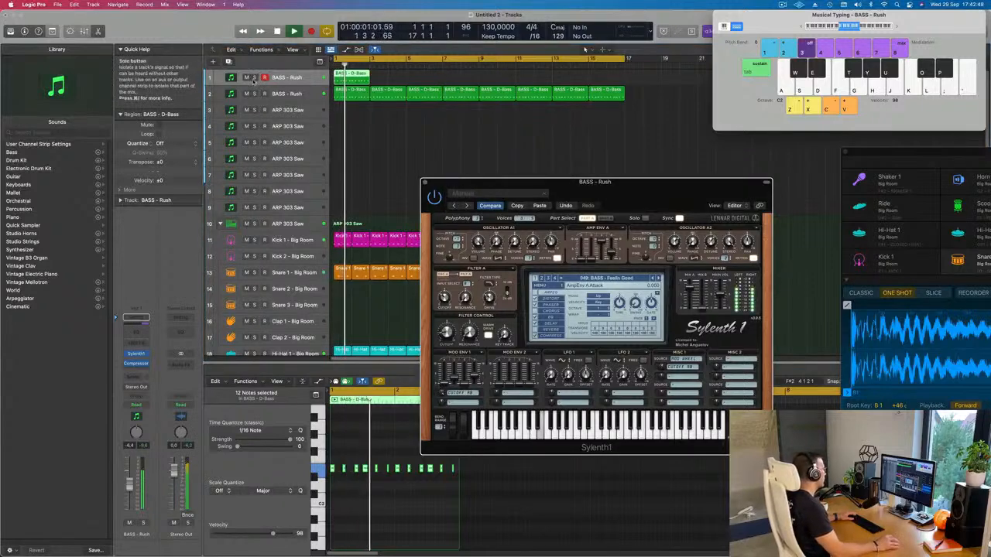
left_click(254, 78)
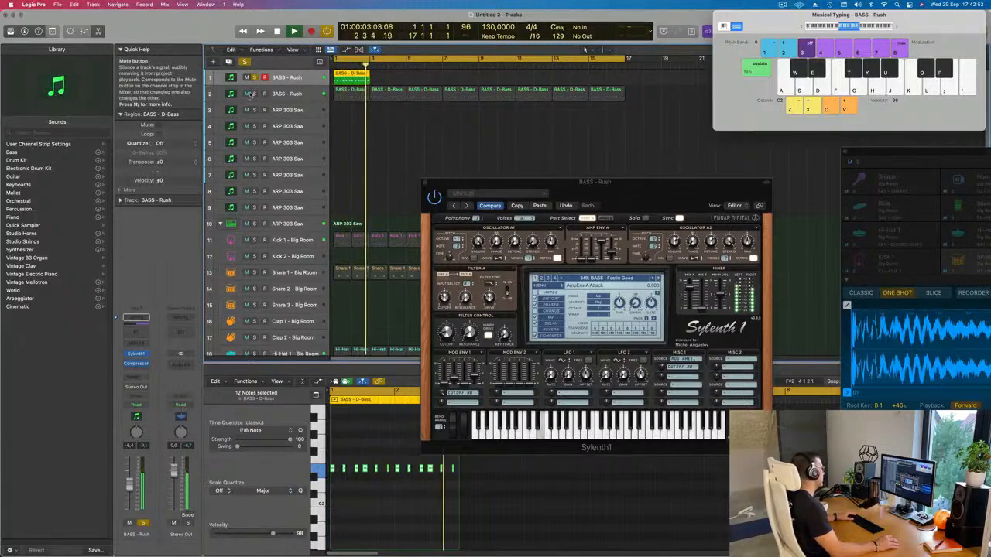
left_click(254, 78)
left_click(247, 94)
key("space")
key("space")
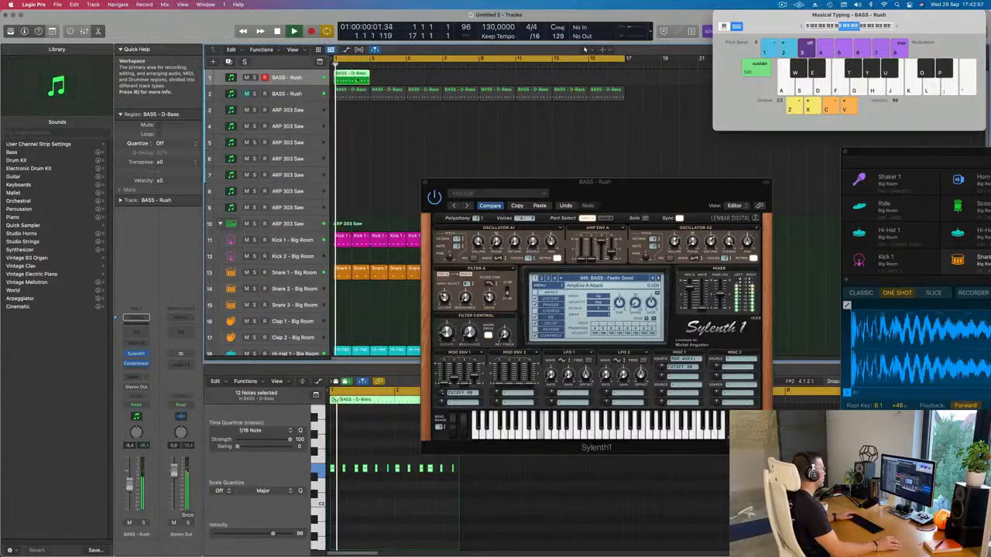
Step: Repeat the D-Bass region along the first bass track until it fills the loop up to bar 17
key("super+r")
key("super+r")
key("super+r")
key("super+r")
key("super+r")
key("super+r")
key("super+r")
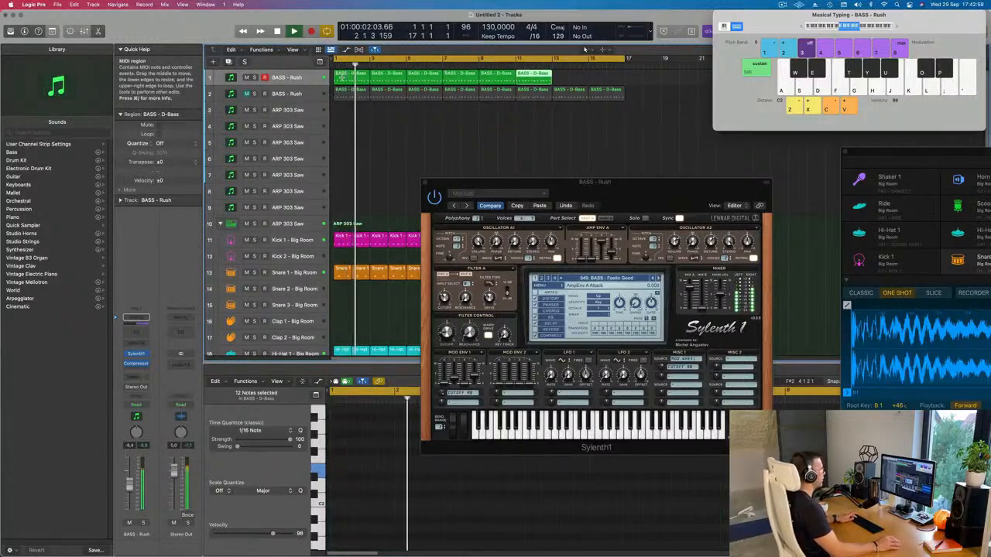
Step: Unmute the second bass track, hear both basses together, and mute the first bass track
left_click(246, 94)
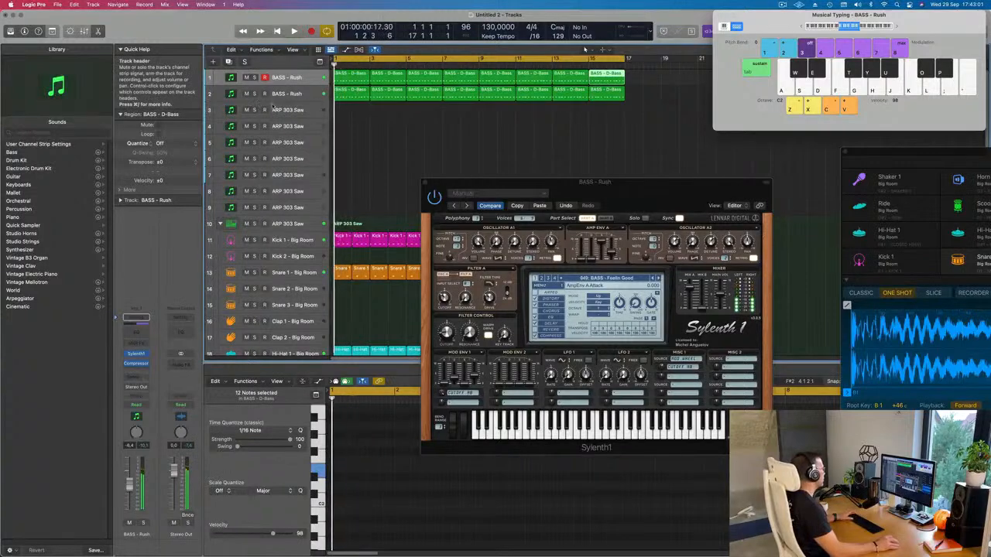
key("super+Left")
key("super+Left")
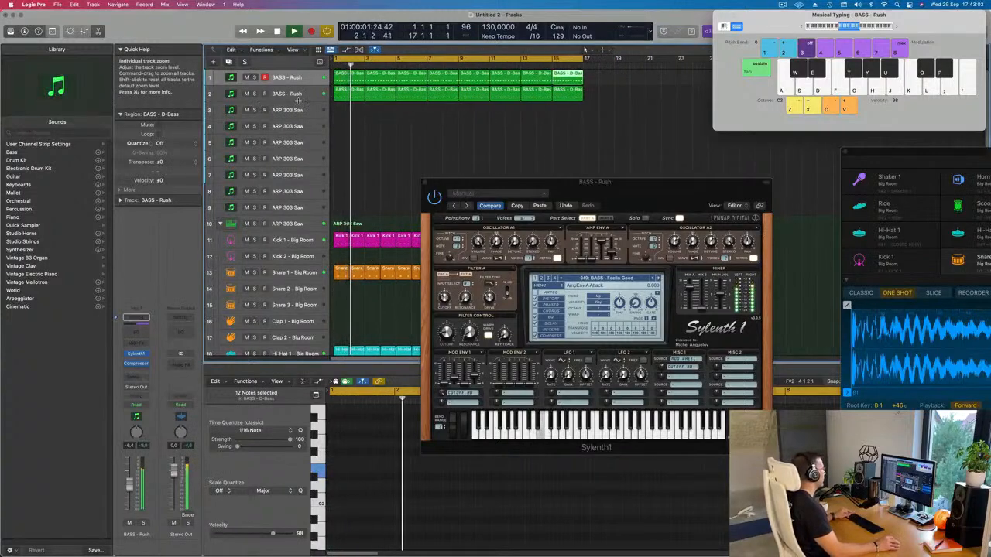
key("super+Left")
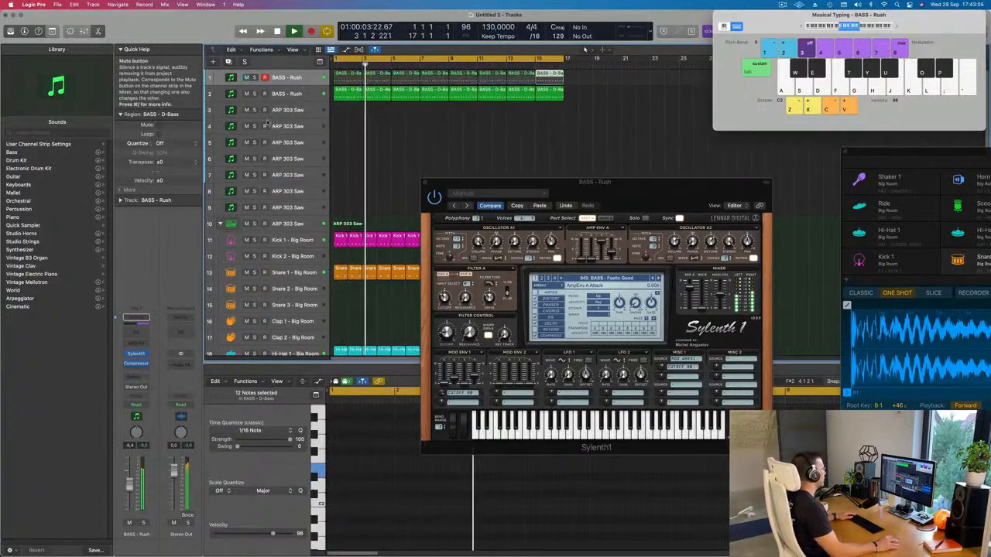
Step: Select the second bass track and adjust the filter cutoff and Mod Env 1 decay in the open Feelin Good Sylenth1
left_click(308, 96)
left_click_drag(514, 189, 529, 170)
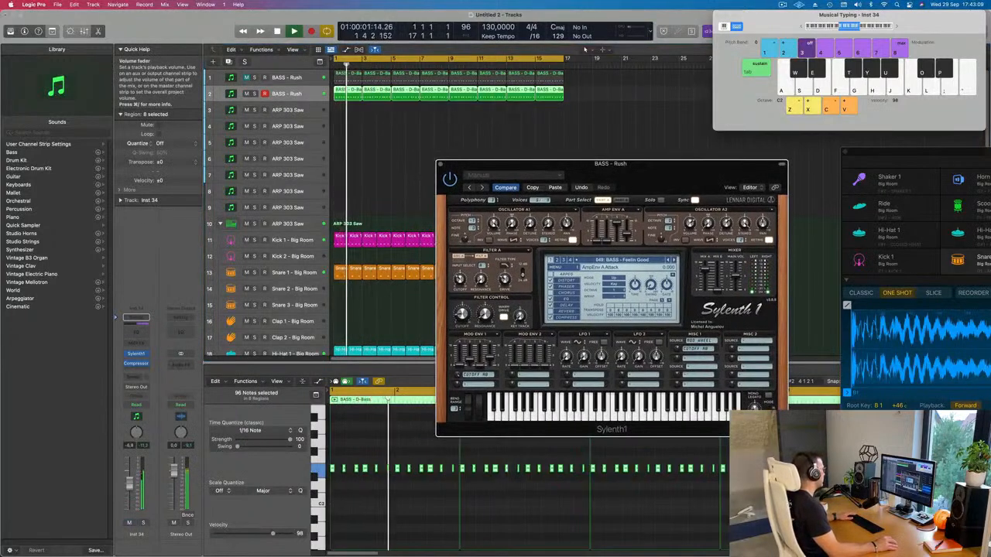
left_click_drag(463, 315, 464, 332)
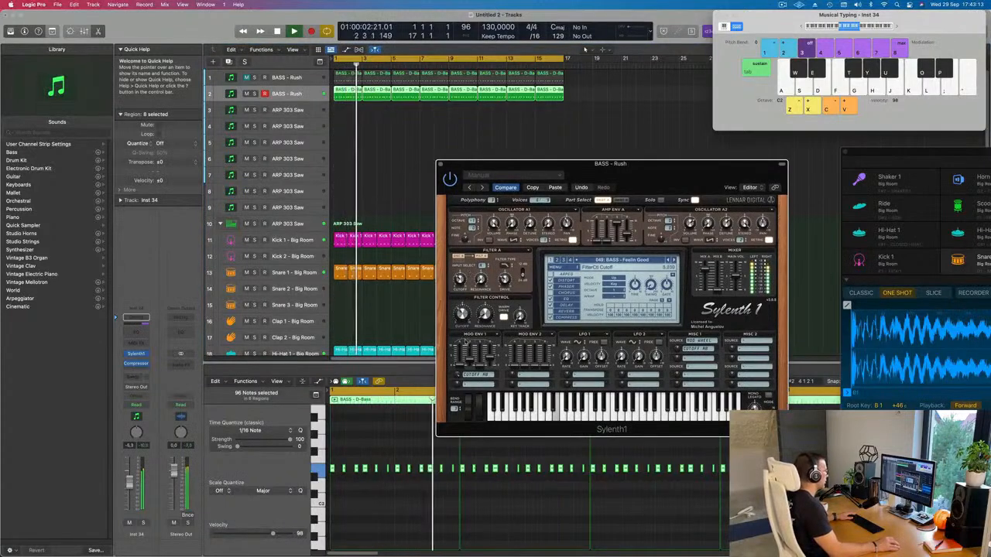
Step: Open the second bass track's own Sylenth1, adjust its filter cutoff, and close both synth windows
left_click(128, 363)
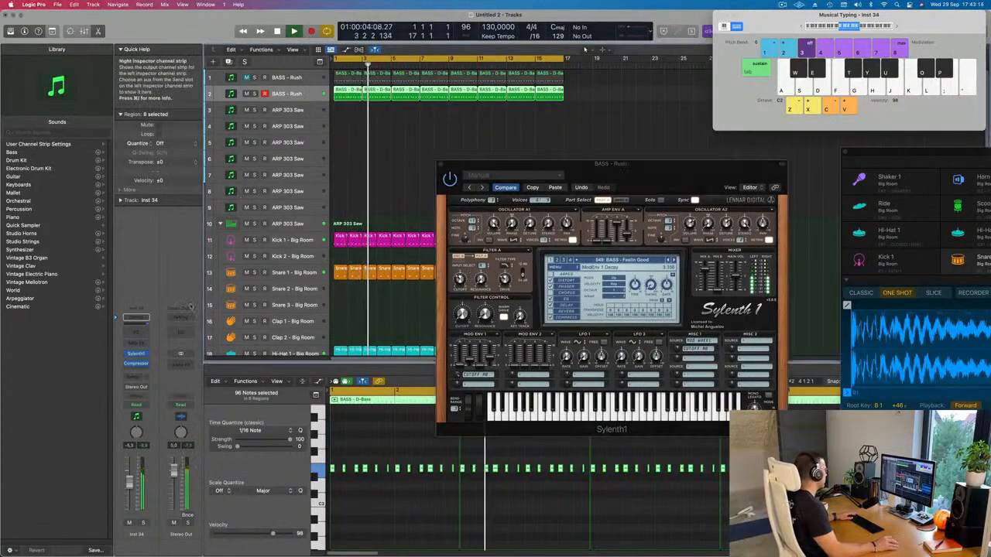
left_click(136, 355)
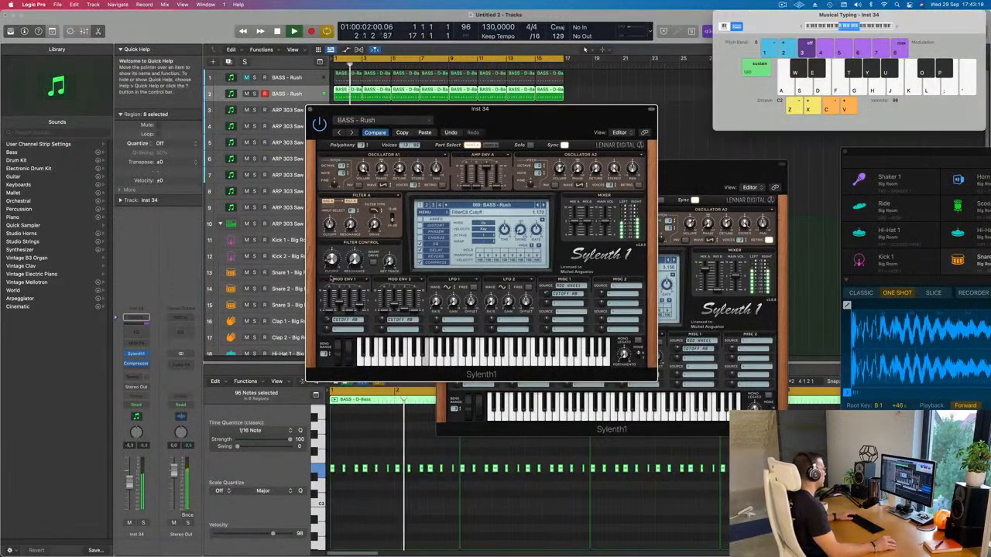
left_click_drag(389, 114, 533, 161)
left_click(454, 158)
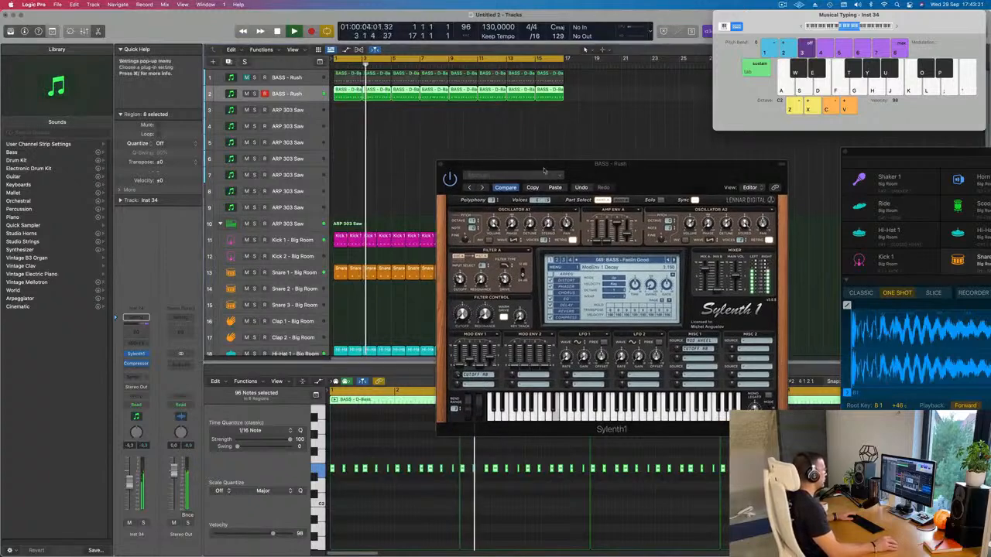
left_click(420, 167)
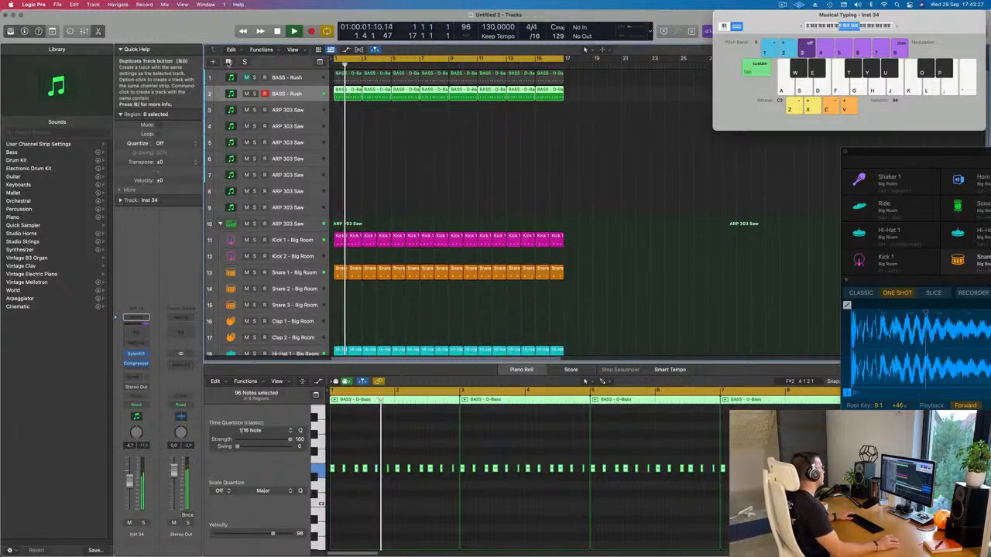
Step: Duplicate the second bass track and add a send to Bus 5 on the new track's channel
left_click(228, 61)
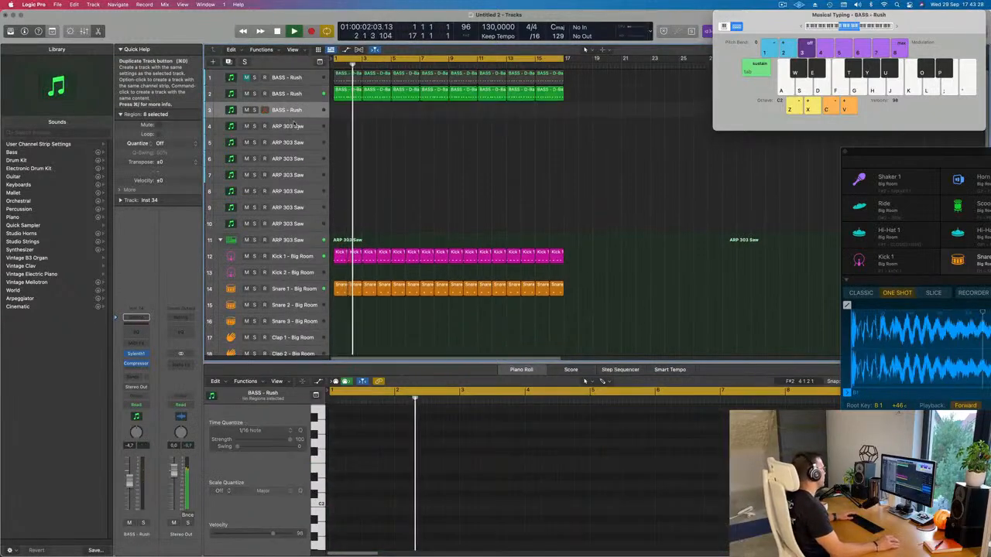
left_click(136, 377)
mouse_move(154, 390)
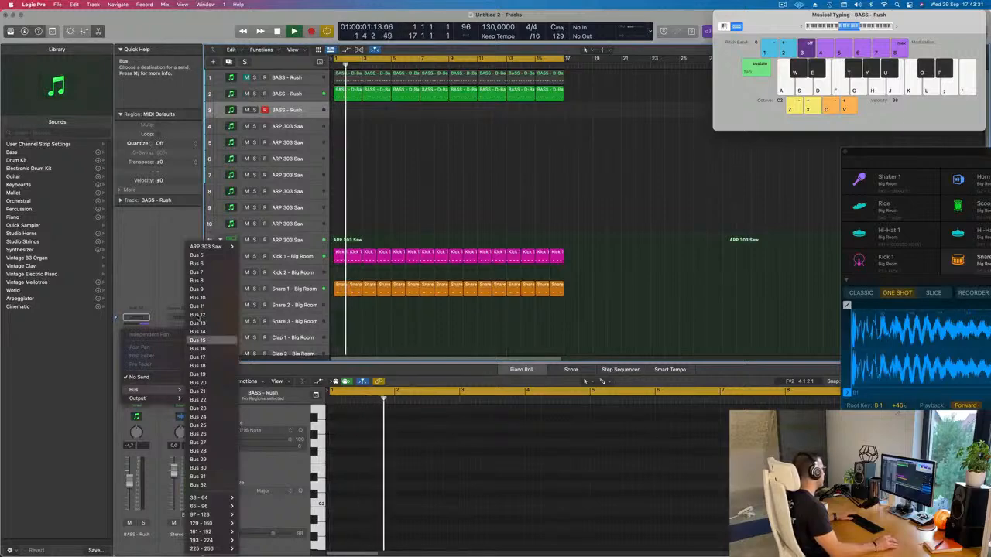
left_click(197, 255)
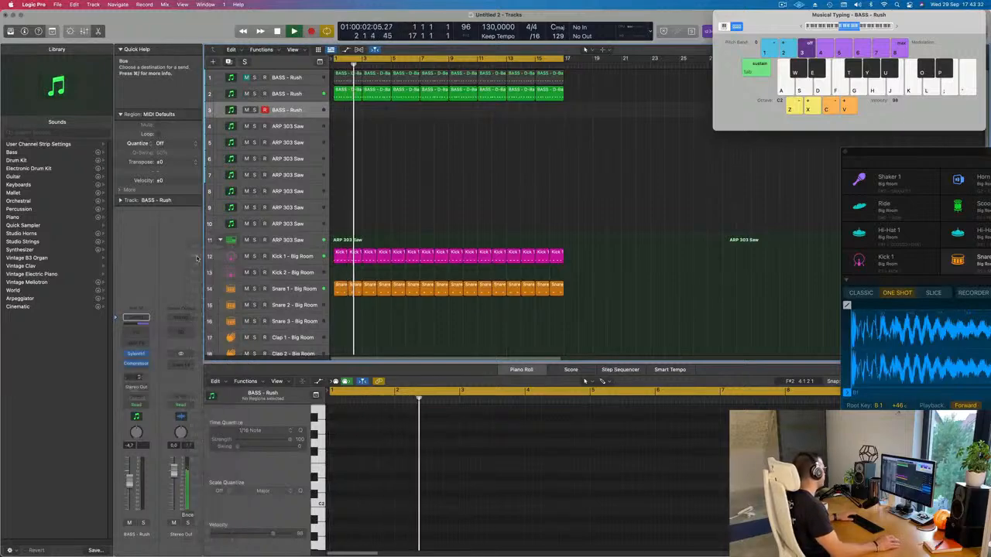
Step: Insert a stereo SilverVerb on Aux 5, load its grandiose setting, and close the reverb window
left_click(184, 362)
mouse_move(202, 483)
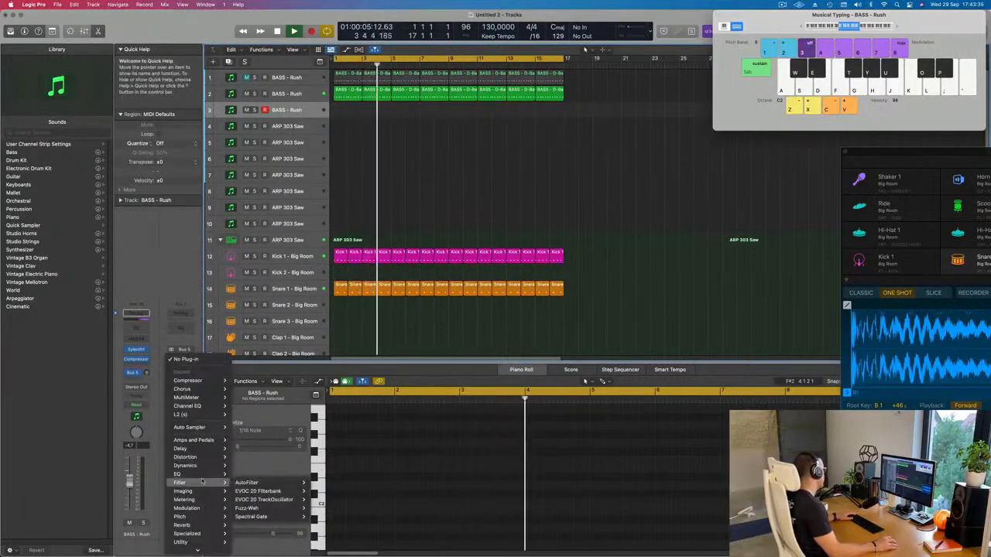
mouse_move(182, 525)
mouse_move(264, 540)
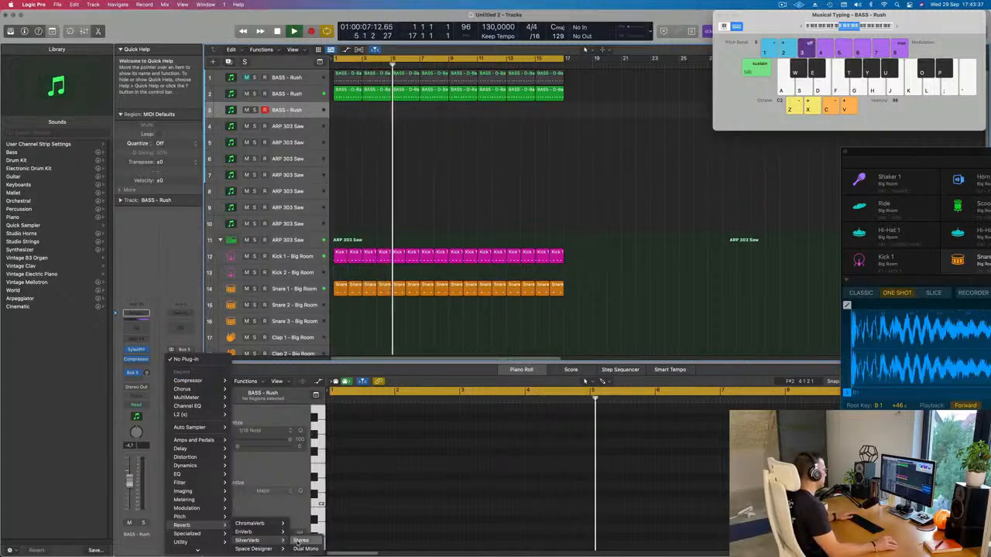
left_click(300, 541)
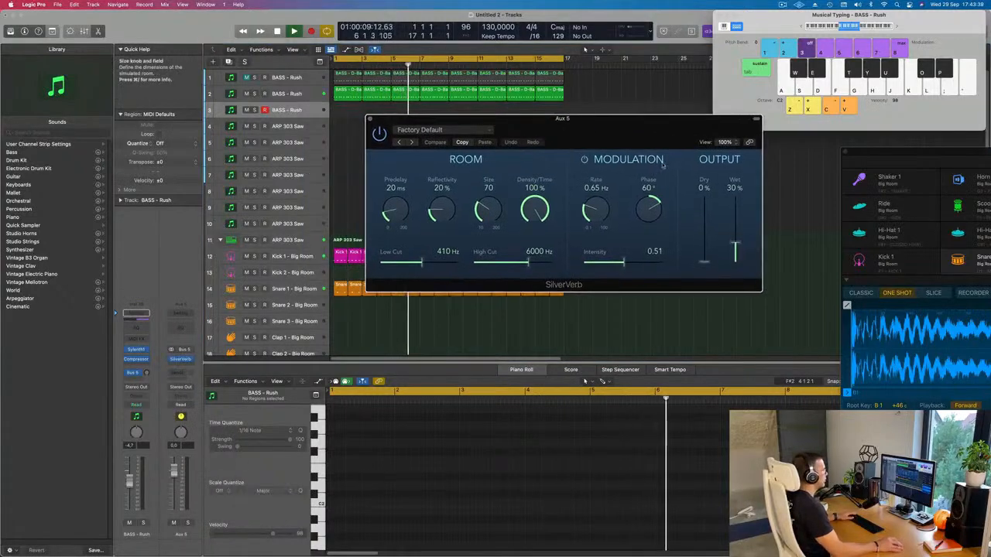
left_click(434, 129)
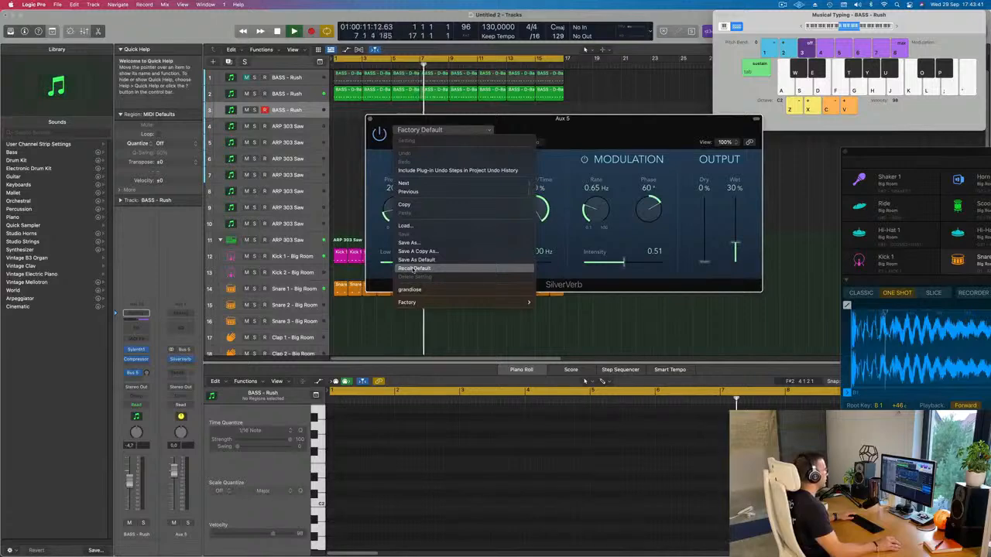
left_click(513, 288)
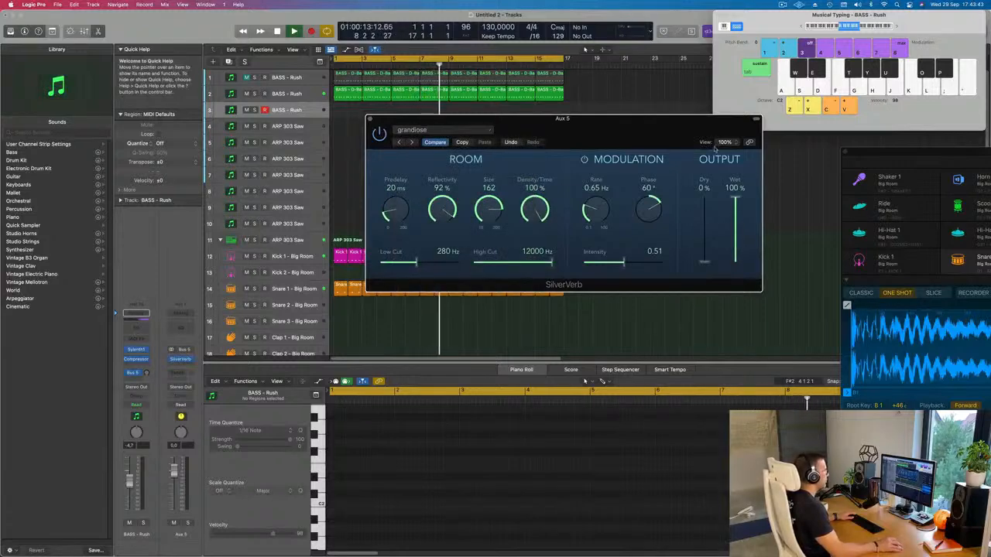
left_click(370, 119)
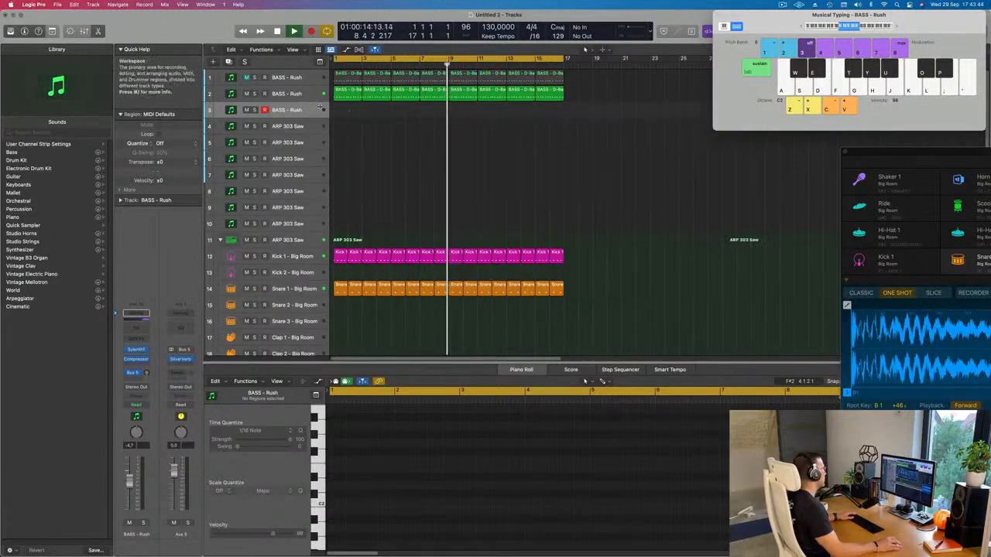
Step: Open the third track's Sylenth1, switch to the second preset bank, and load the PAD - Air Pad preset
left_click(136, 350)
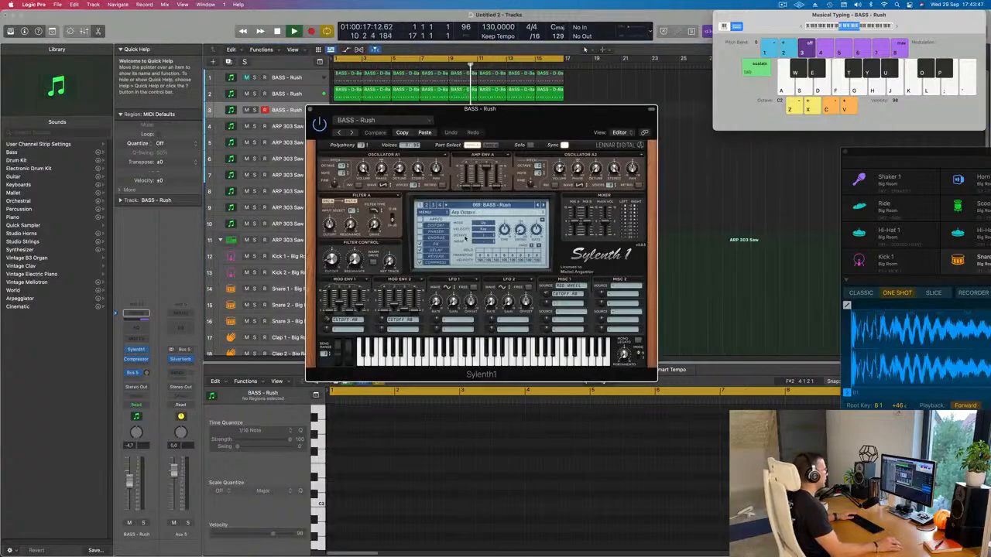
left_click(520, 207)
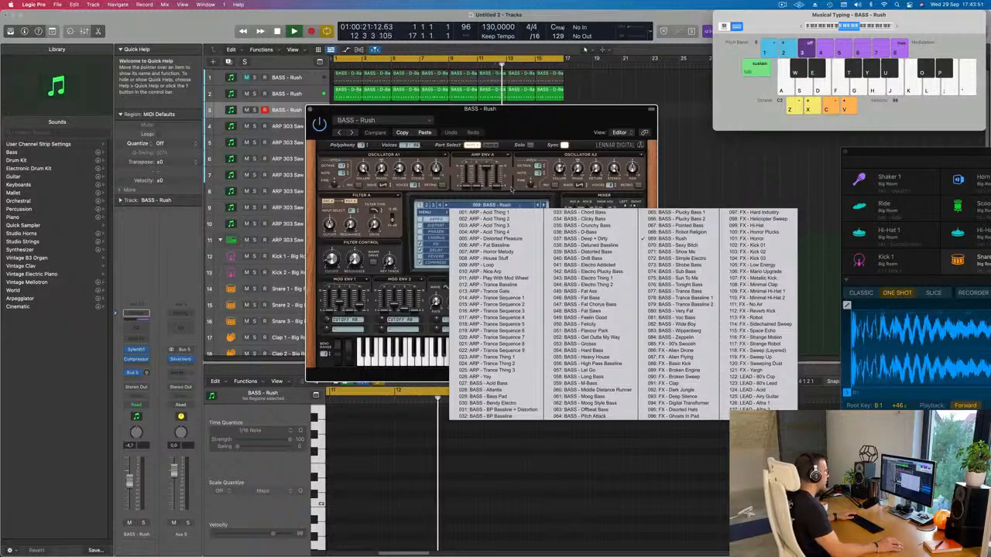
left_click(427, 207)
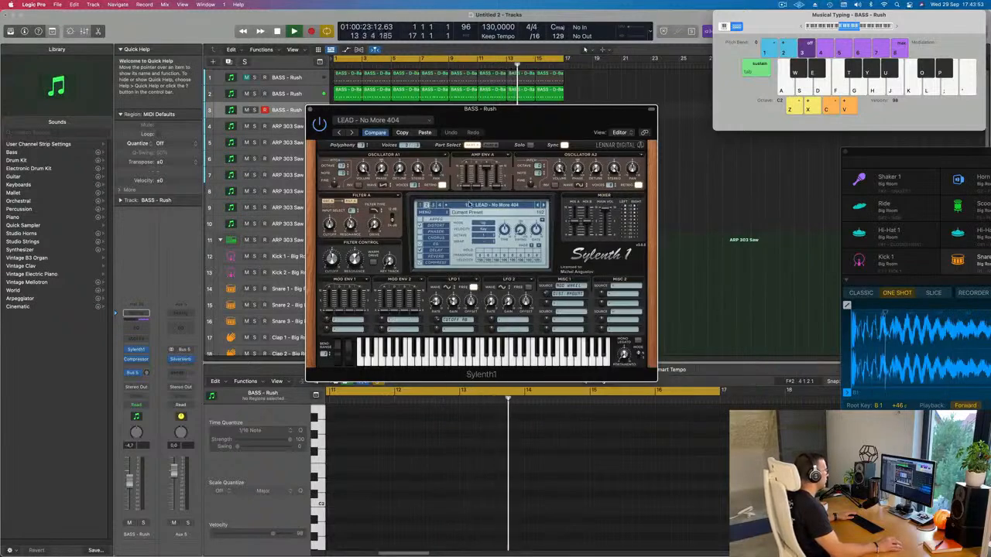
left_click(468, 204)
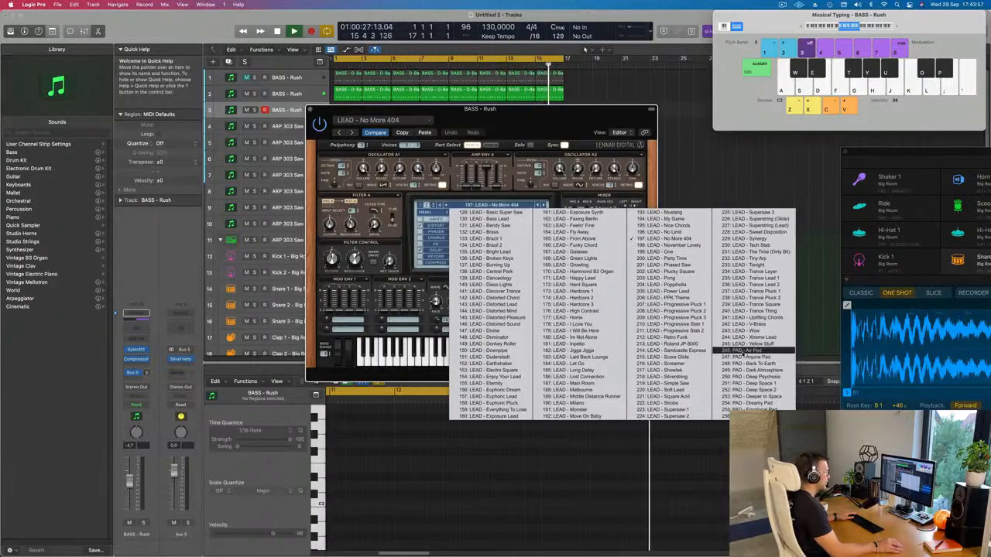
left_click(743, 350)
left_click_drag(544, 128, 700, 196)
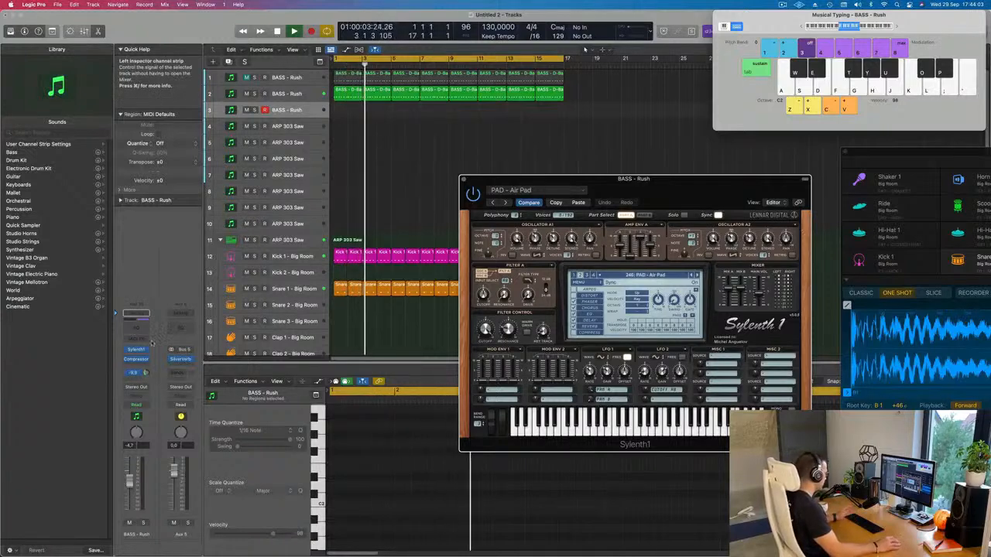
Step: Turn up the pad track's Bus 5 send and raise the Musical Typing keyboard's octave to C3
left_click_drag(146, 373, 153, 343)
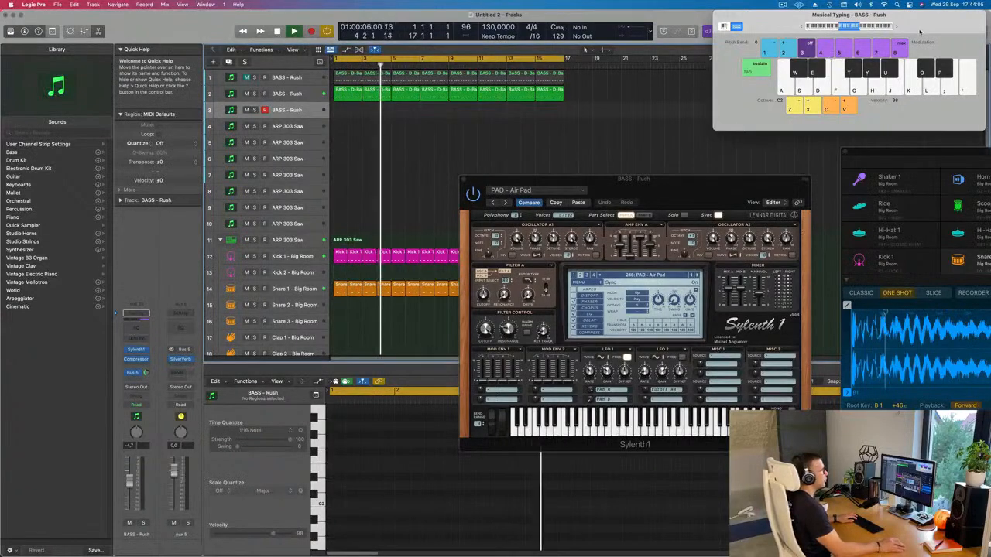
left_click_drag(896, 27, 853, 52)
key("x")
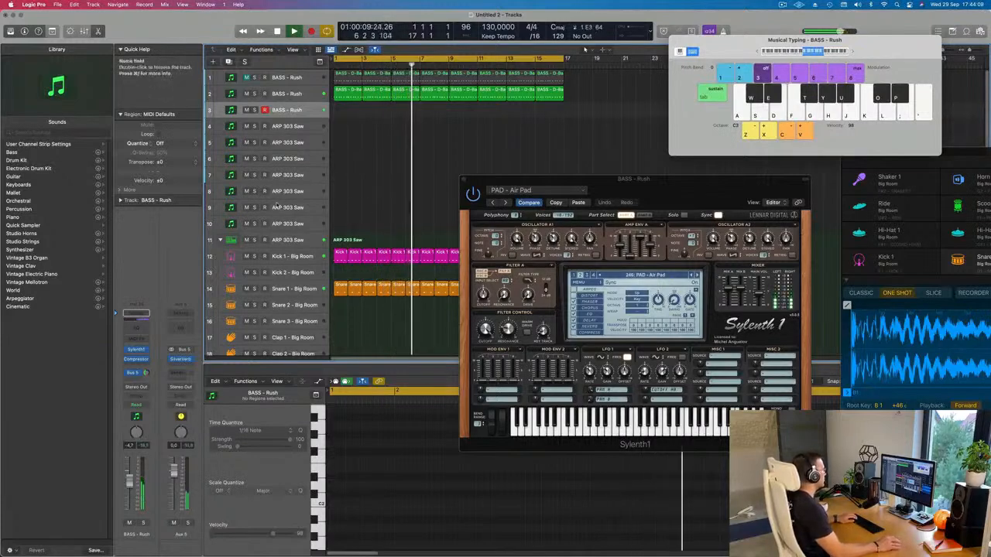
Step: Play notes on the Air Pad preset over the beat and lower the pad track's volume to about -11.6 dB
key("f")
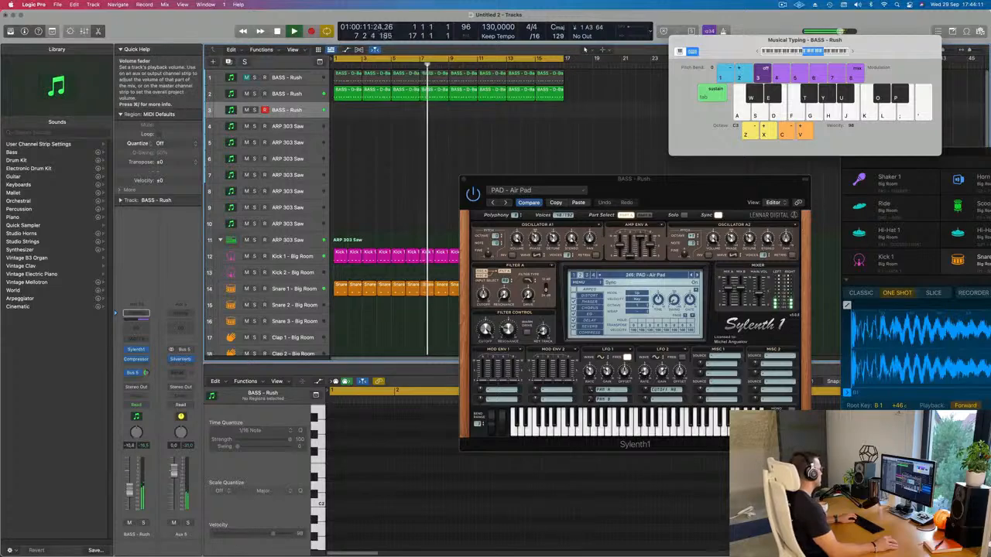
key("d")
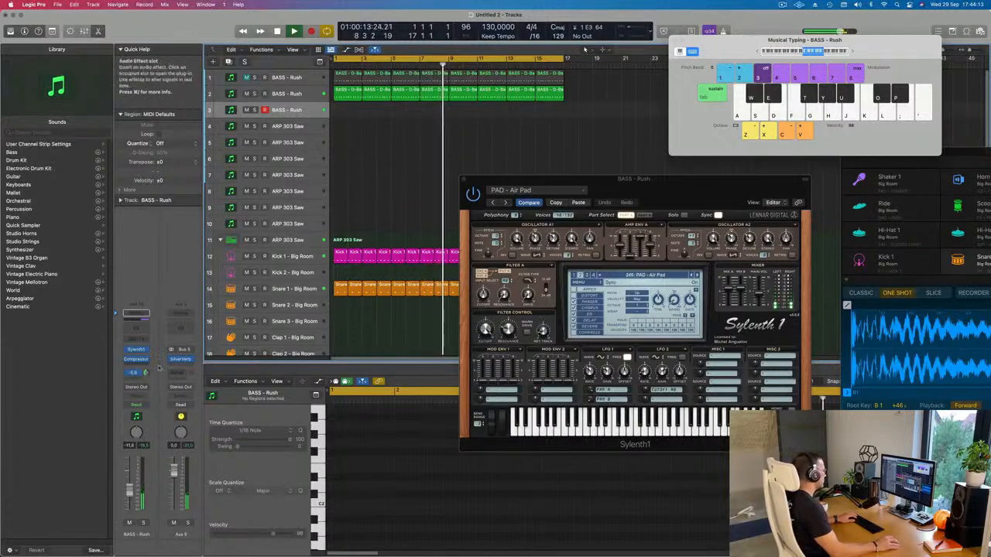
key("g")
key("f")
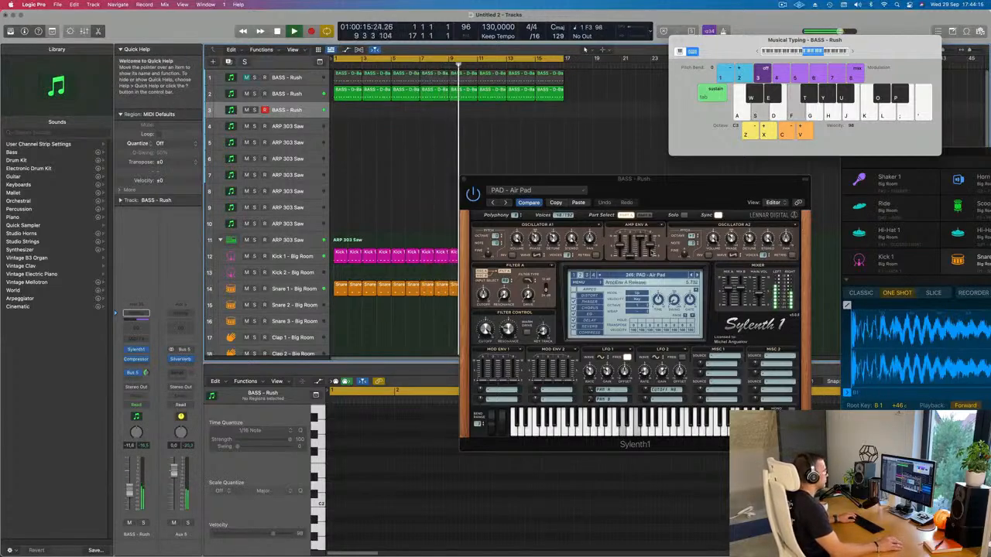
left_click_drag(635, 179, 579, 178)
key("f")
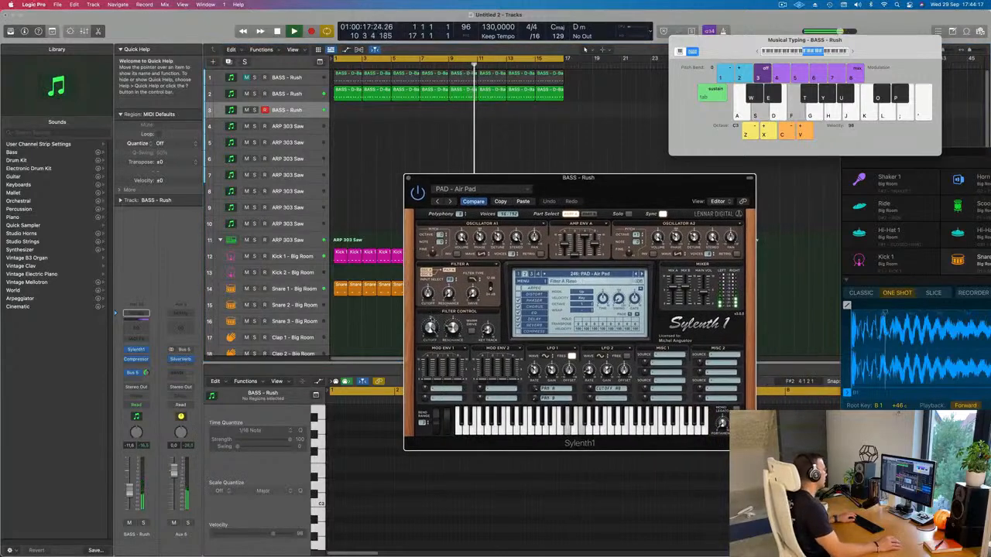
key("f")
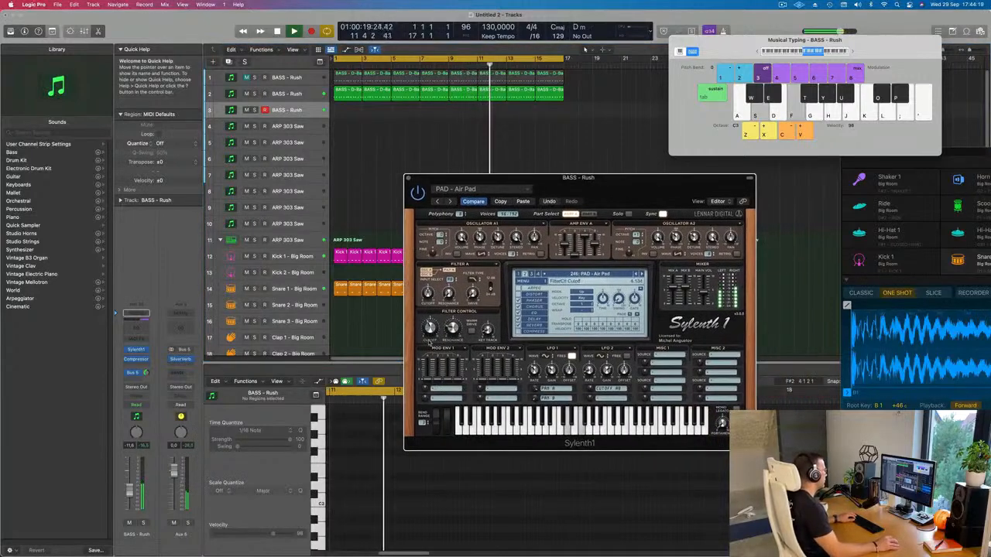
Step: Lower the Musical Typing octave to C2 and try out the Air Pad notes in that range, restarting playback from the beginning
key("d")
key("g")
key("j")
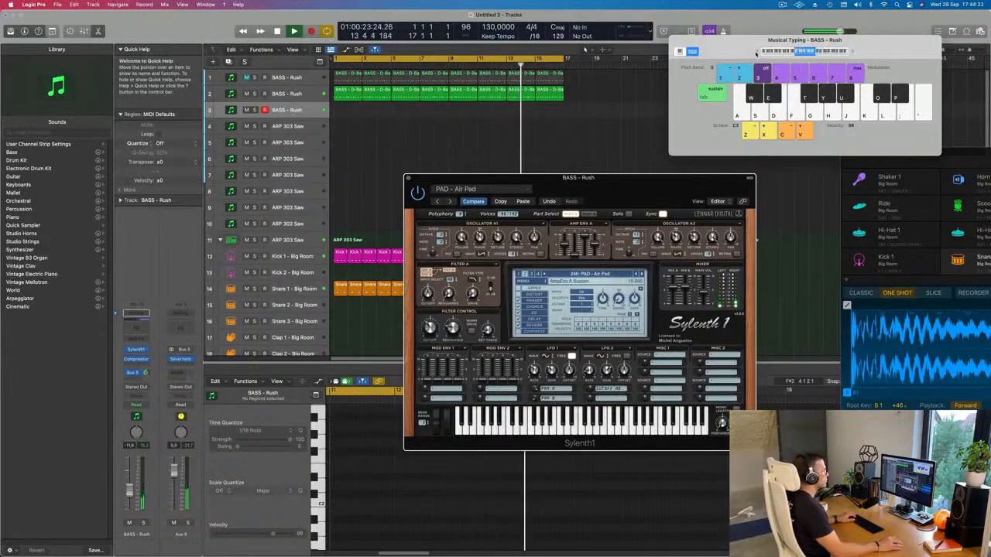
key("f")
left_click_drag(596, 177, 586, 111)
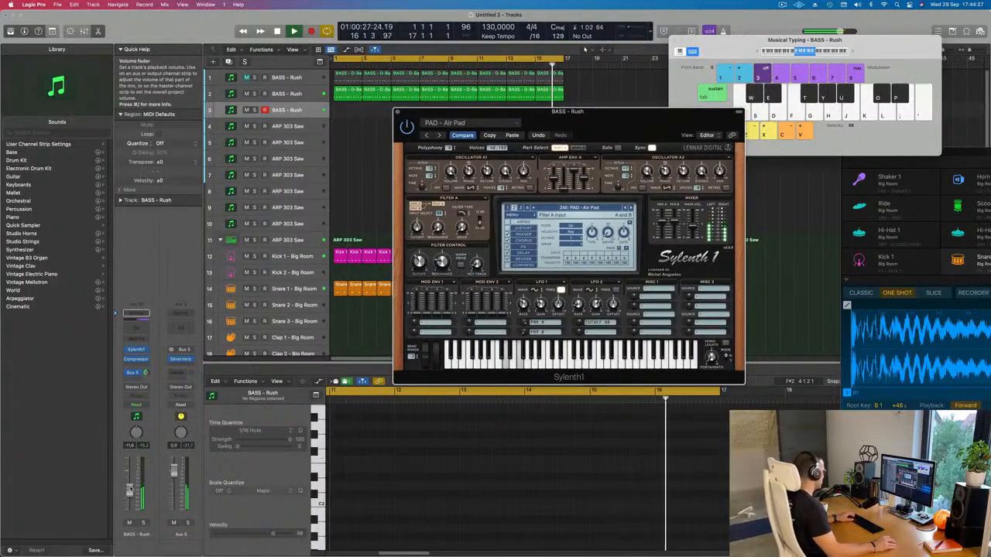
key("a")
key("d")
key("Return")
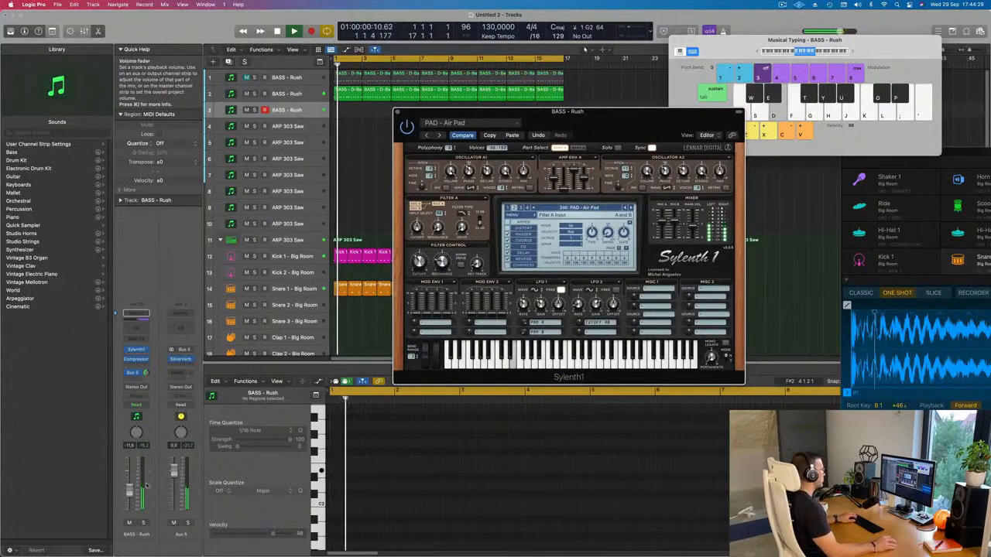
Step: Audition the pad presets after Air Pad one by one while playing notes, and load PAD - Deeper In Space
left_click(631, 207)
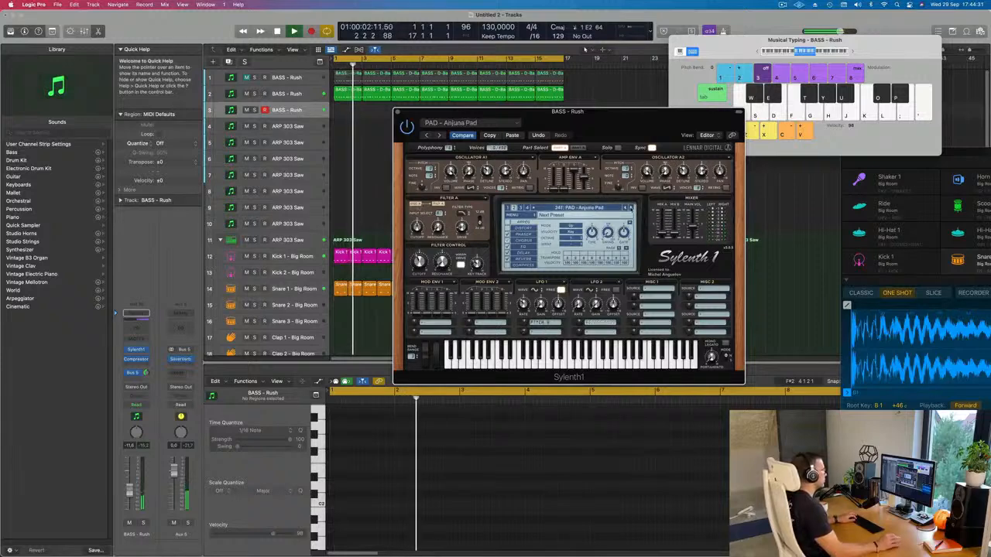
key("d")
key("g")
left_click(631, 207)
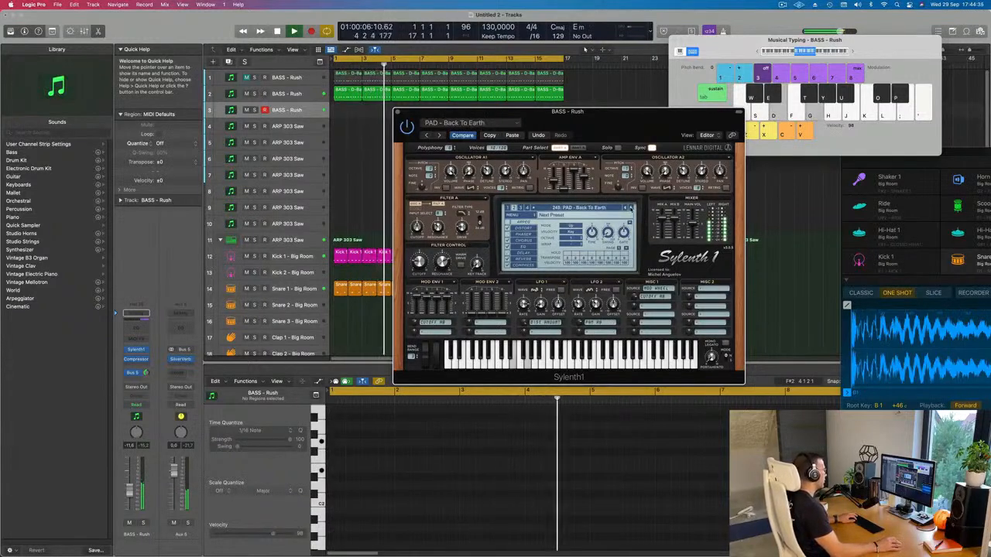
left_click(631, 208)
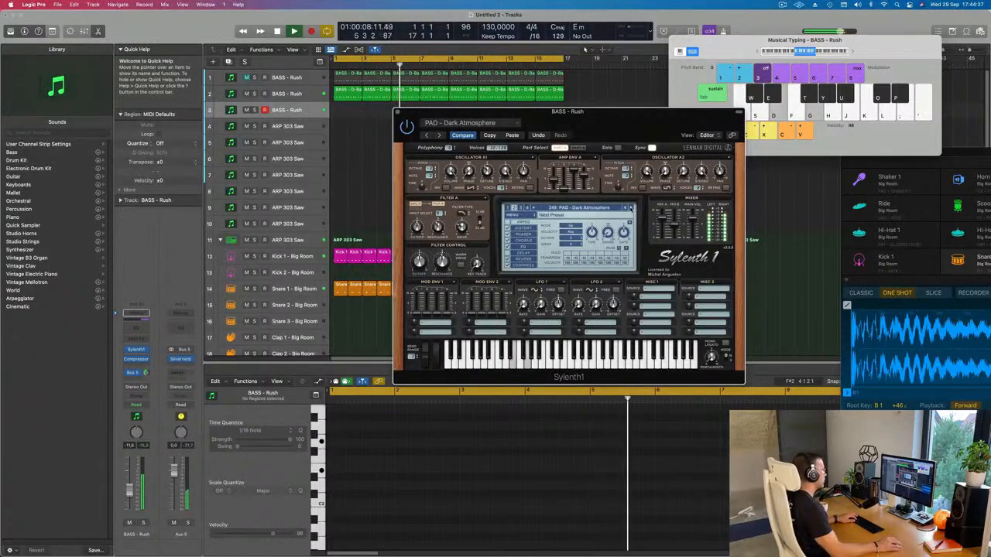
left_click(631, 208)
left_click(631, 207)
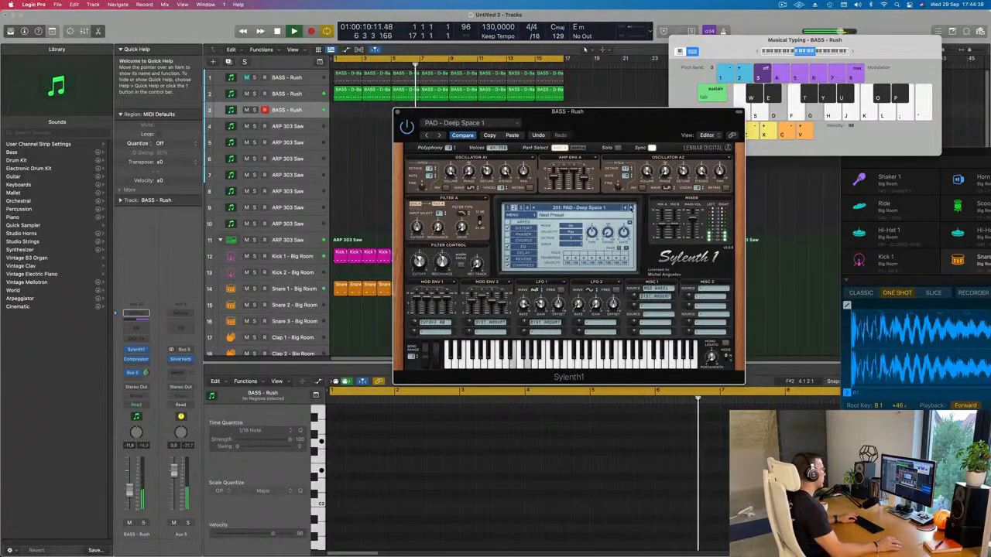
left_click(631, 208)
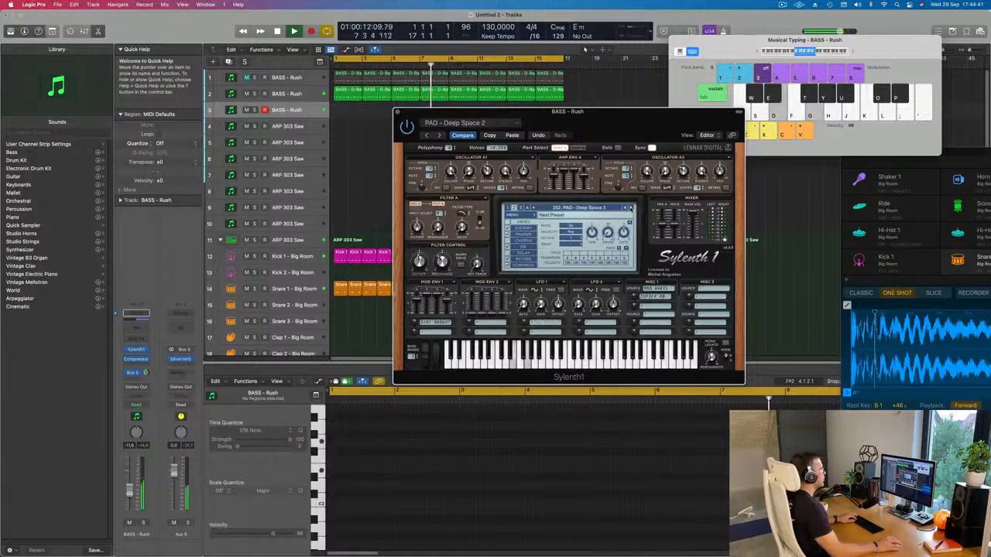
left_click(631, 207)
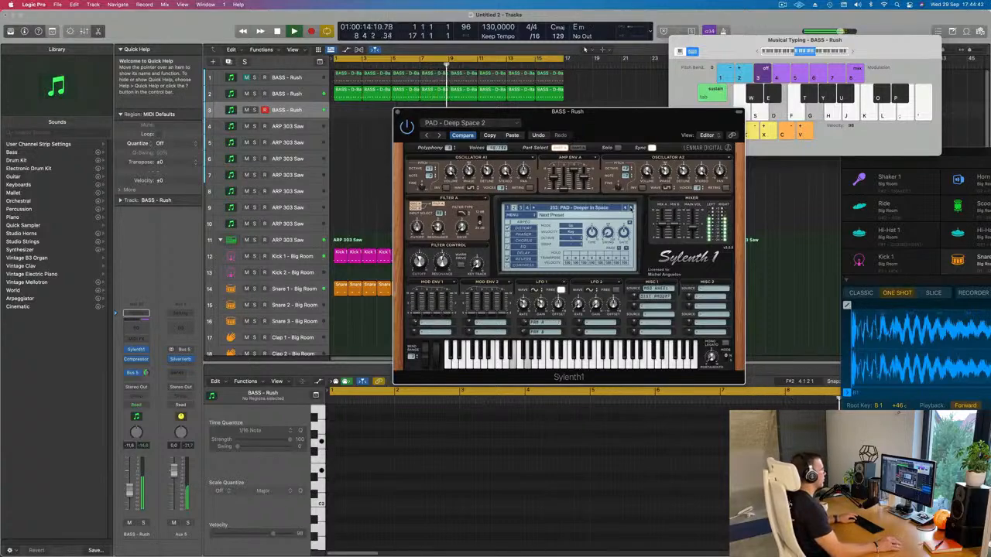
Step: Lower the pad track's volume to -22.5 dB and record a two-chord part on it from bar 1
left_click(129, 508)
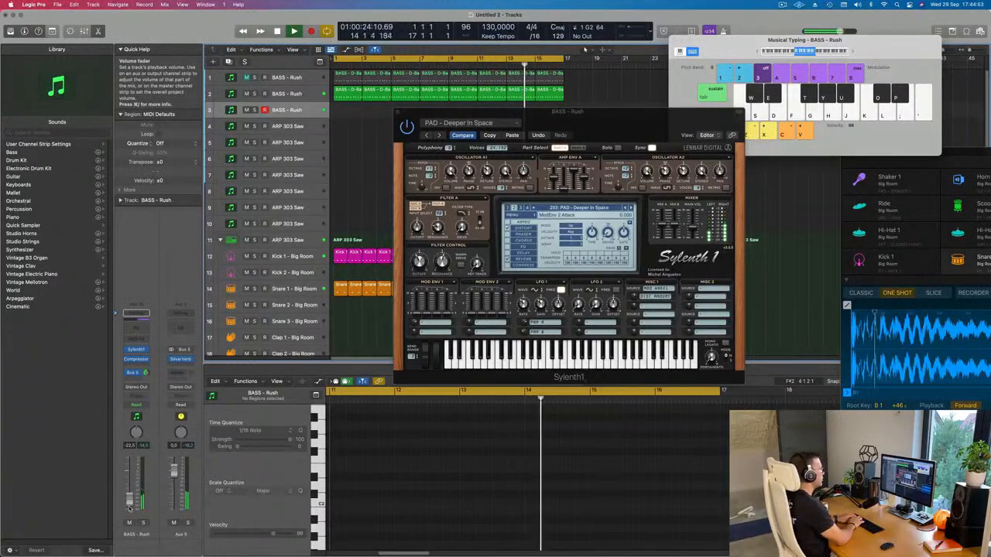
key("r")
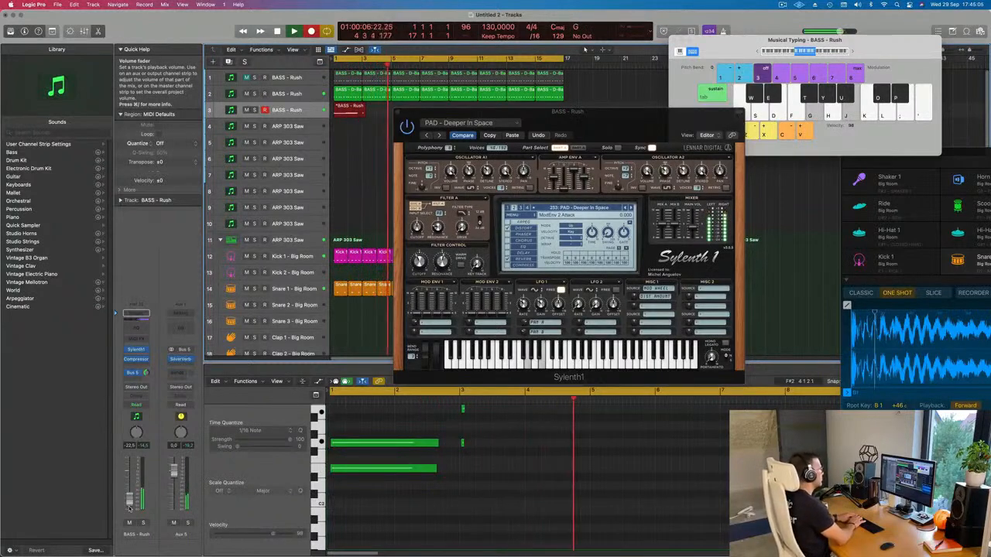
key("space")
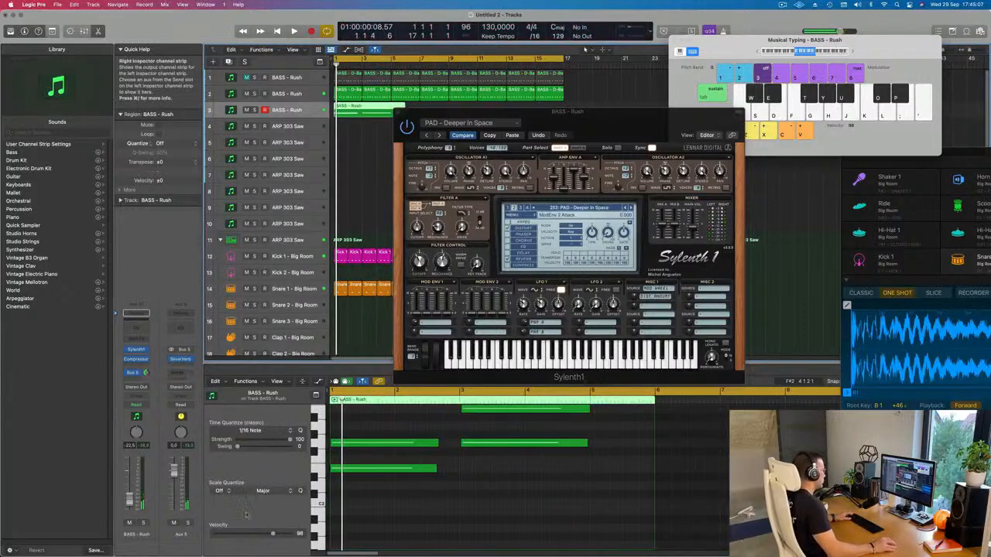
Step: Lengthen the first chord's notes in the recorded pad region to reach the second chord at bar 3, and play it back
left_click(491, 530)
scroll(488, 531, "up", 2)
left_click_drag(451, 455, 457, 497)
key("space")
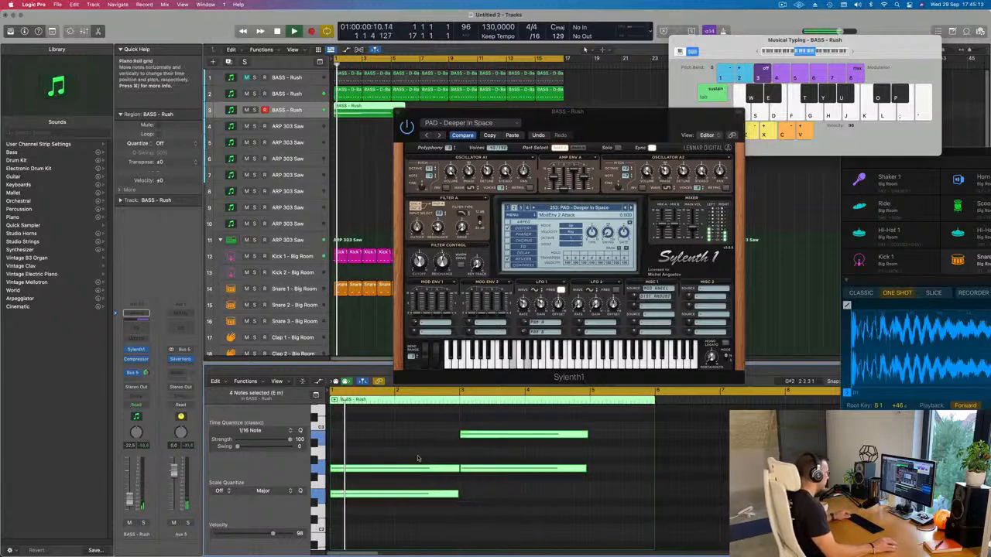
scroll(418, 459, "down", 2)
left_click(447, 497)
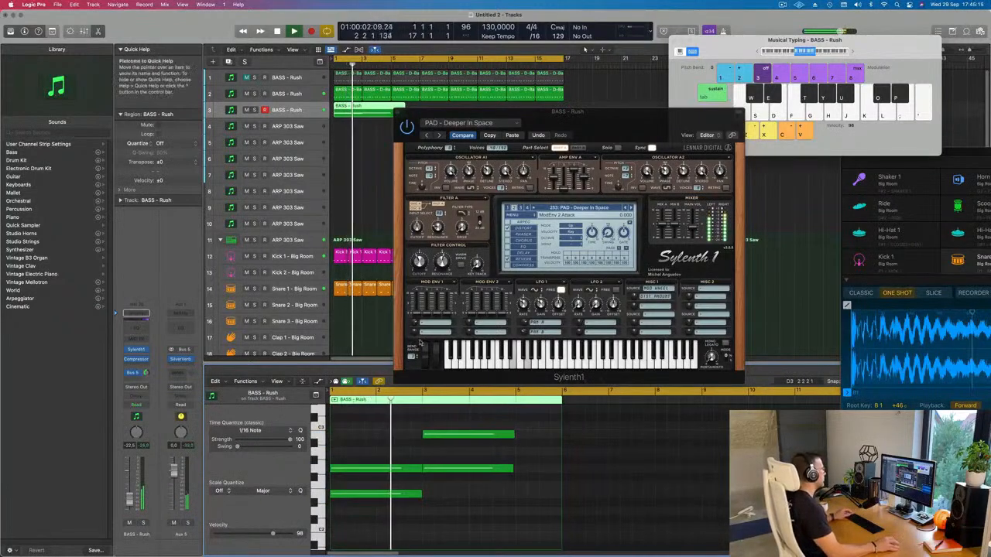
Step: Split the pad region at bar 5 and delete the leftover tail
left_click_drag(622, 129, 612, 183)
key("space")
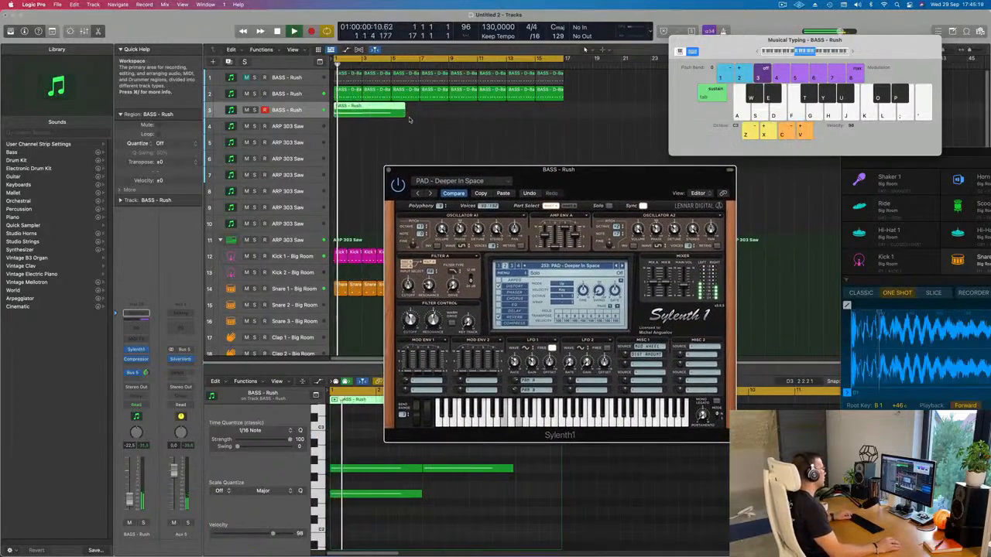
left_click_drag(405, 114, 393, 114)
left_click(399, 113)
left_click(406, 123)
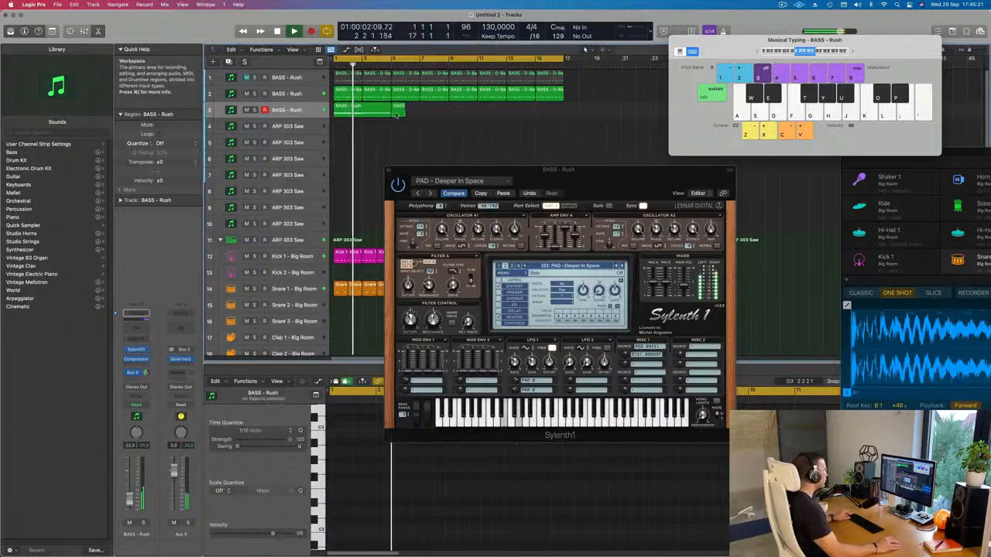
left_click(397, 112)
key("Delete")
Step: Repeat the trimmed four-bar pad region three times to fill the track up to bar 17
left_click(374, 113)
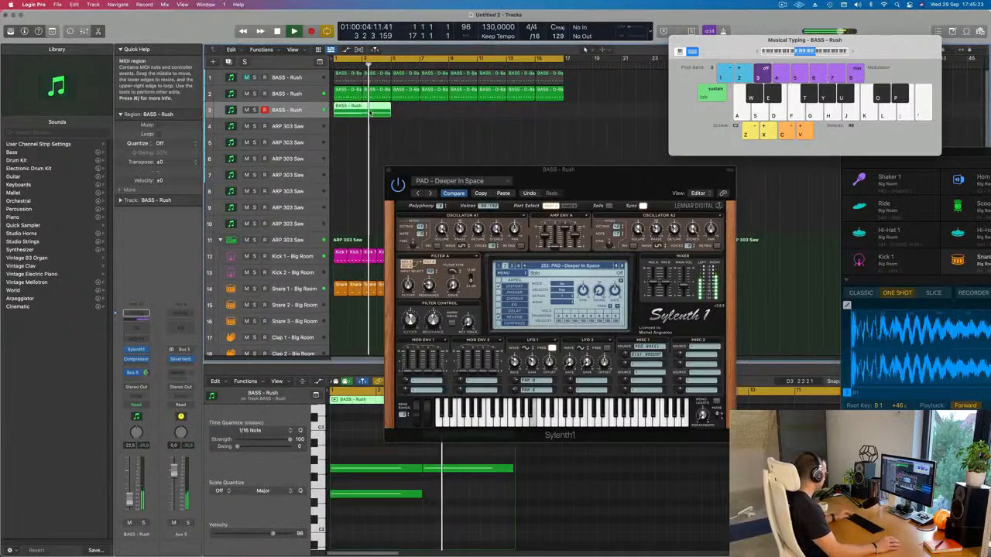
key("super+r")
key("super+r")
key("super+r")
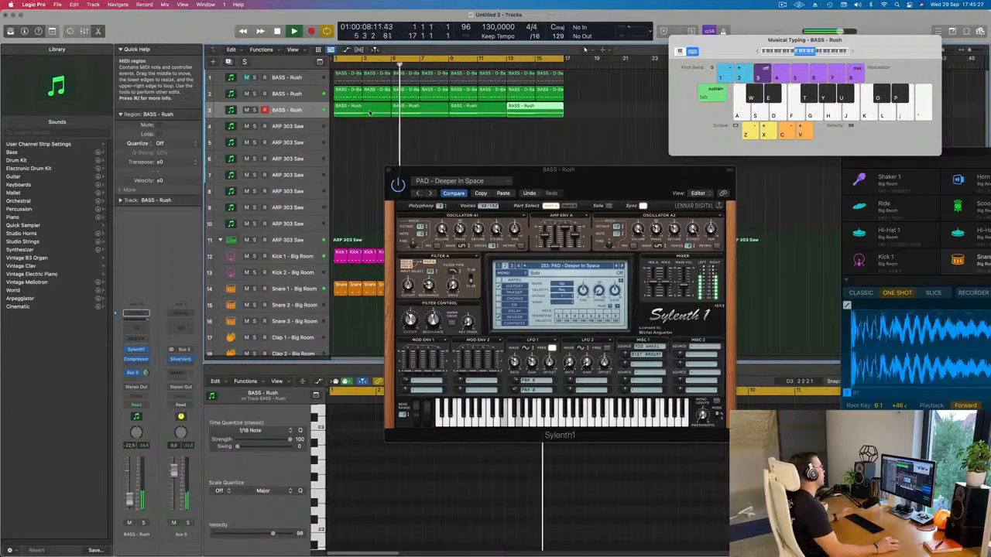
left_click_drag(578, 172, 583, 174)
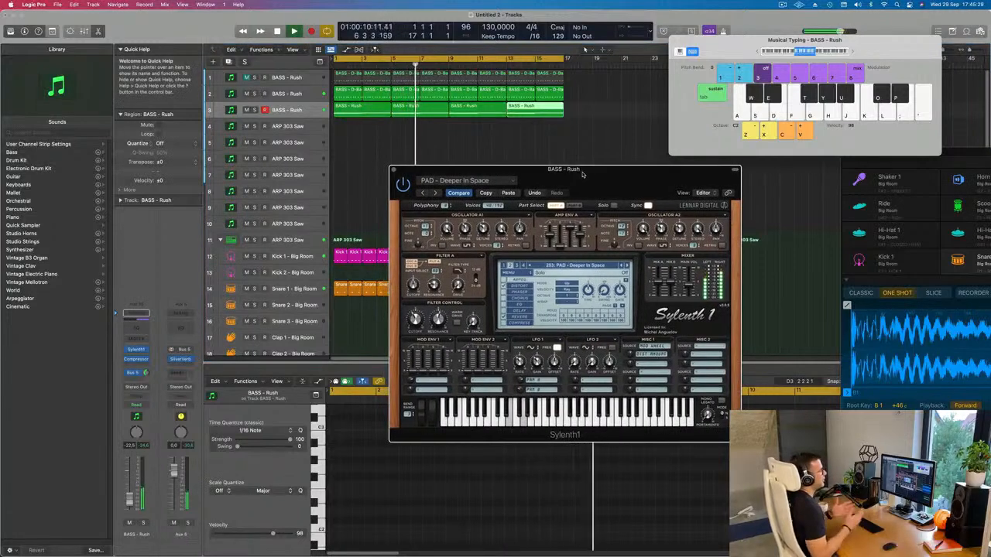
left_click_drag(583, 174, 578, 175)
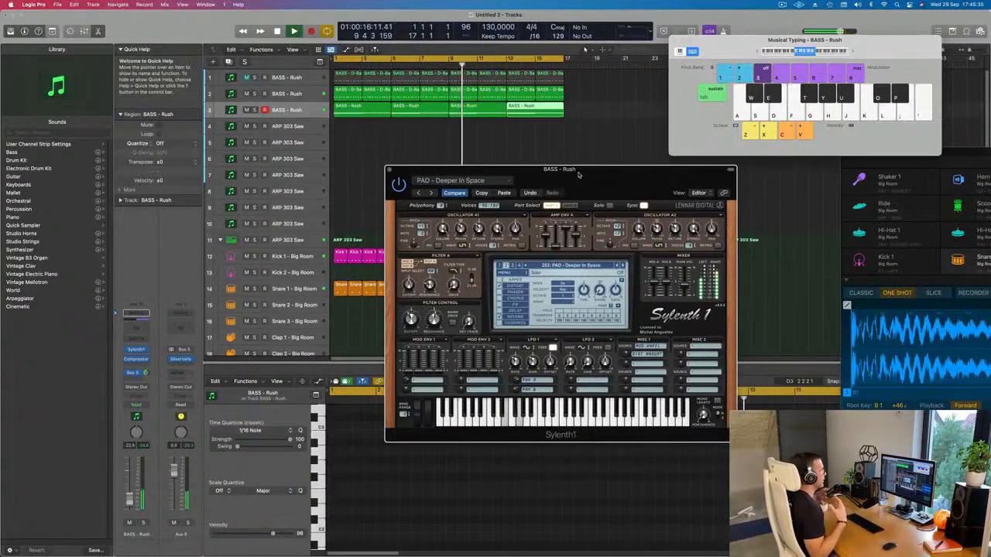
left_click_drag(579, 174, 644, 159)
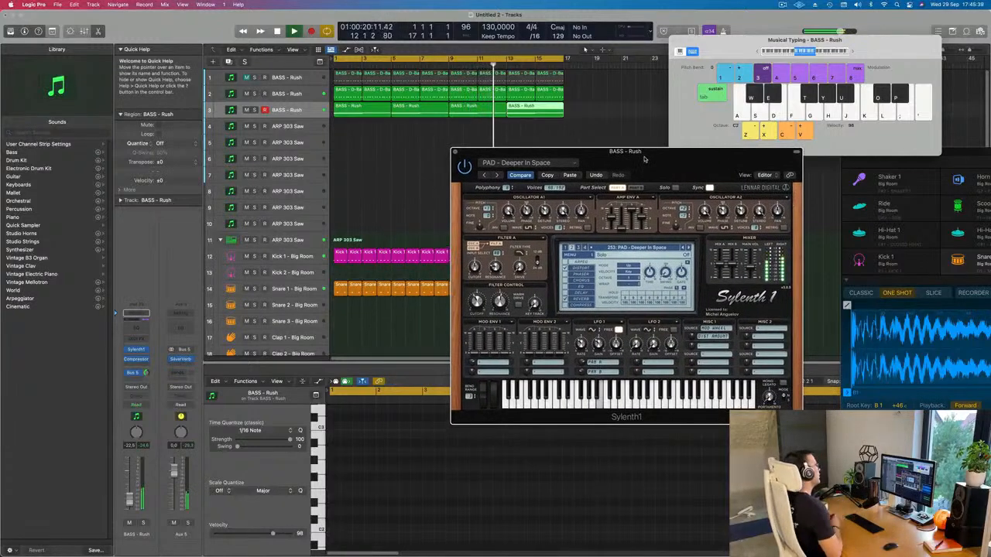
Step: Audition further Sylenth1 pad presets against the looped arrangement and keep PAD - Rain
key("space")
left_click_drag(644, 158, 546, 149)
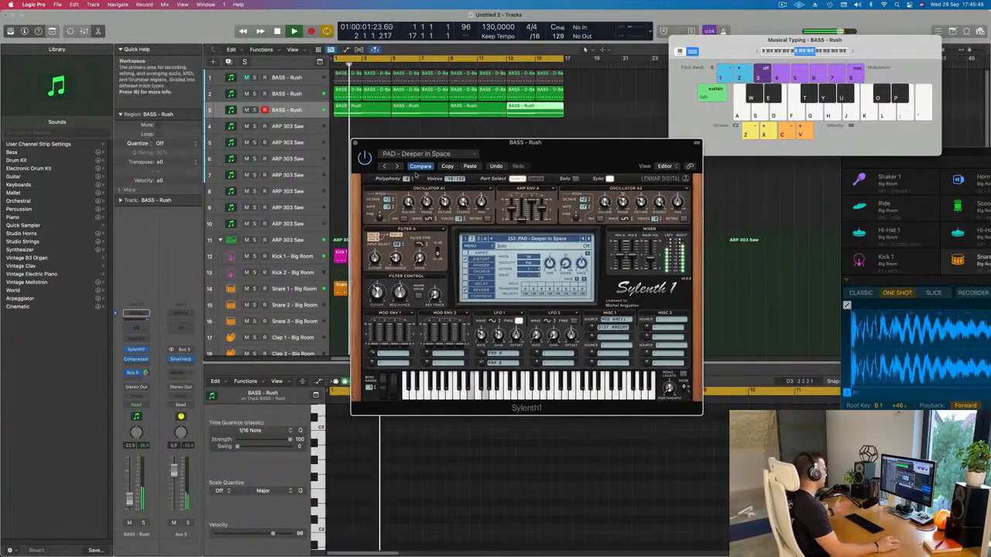
left_click(586, 239)
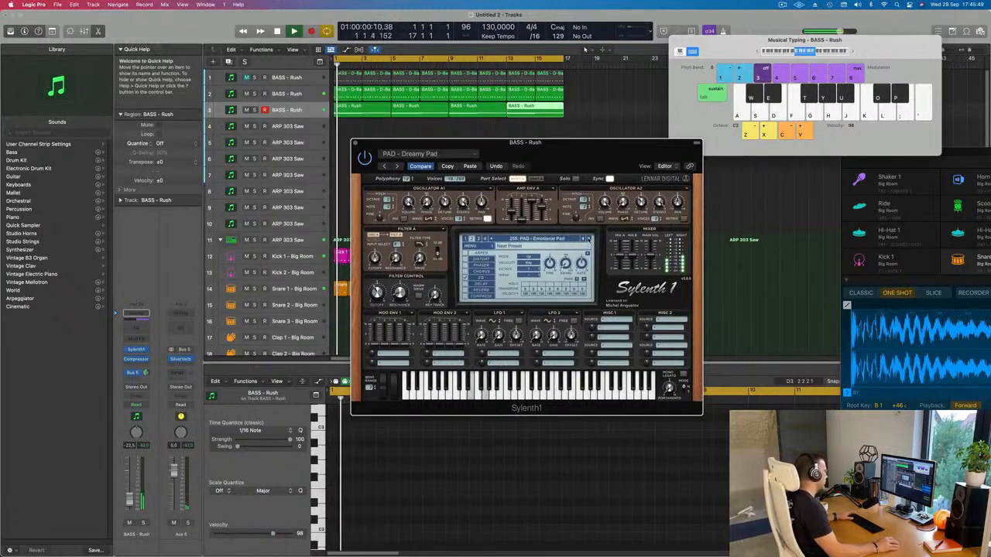
left_click(586, 239)
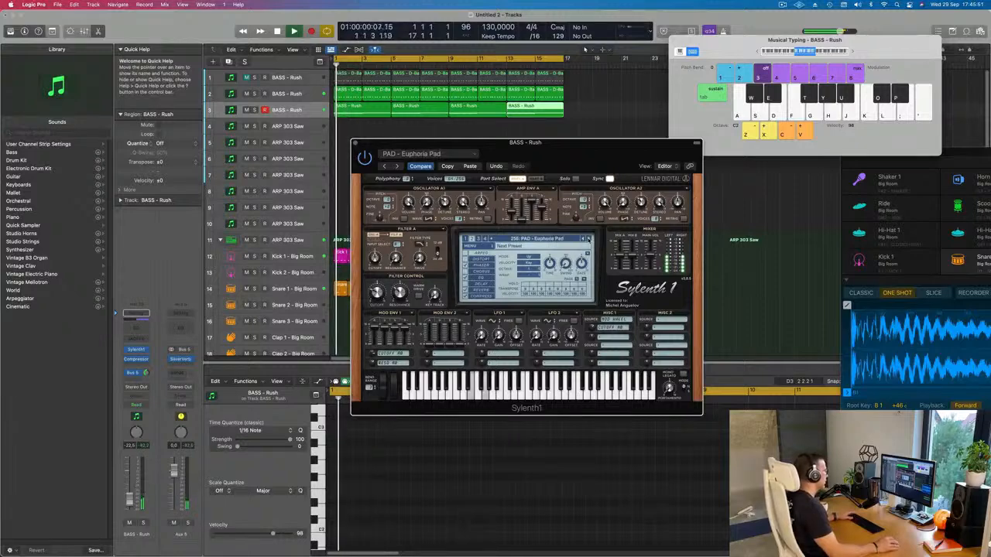
left_click(587, 239)
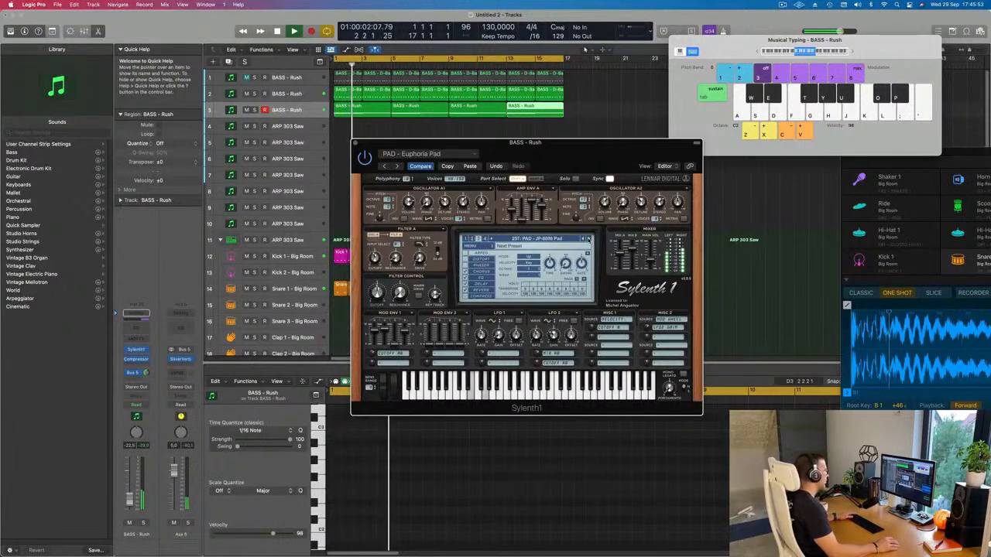
left_click(587, 239)
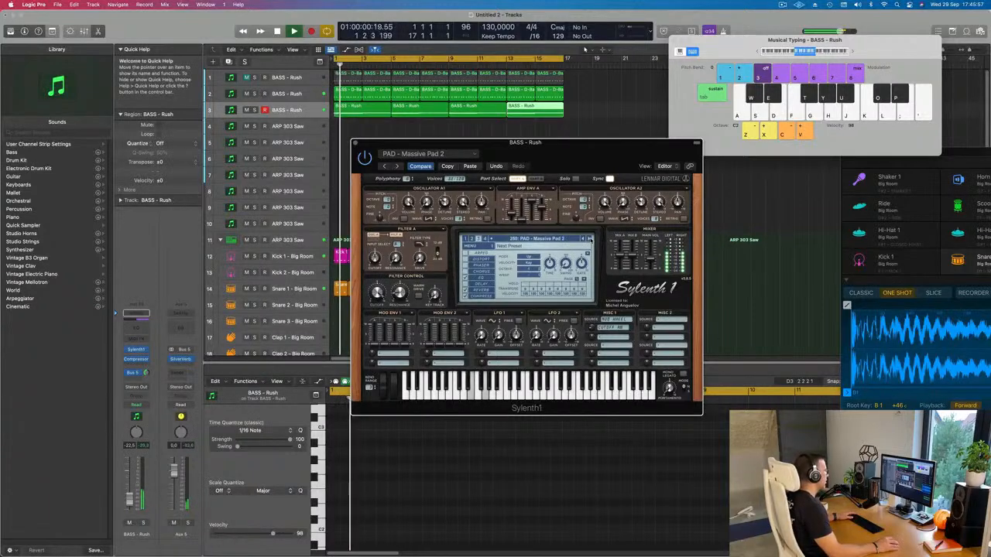
left_click(587, 239)
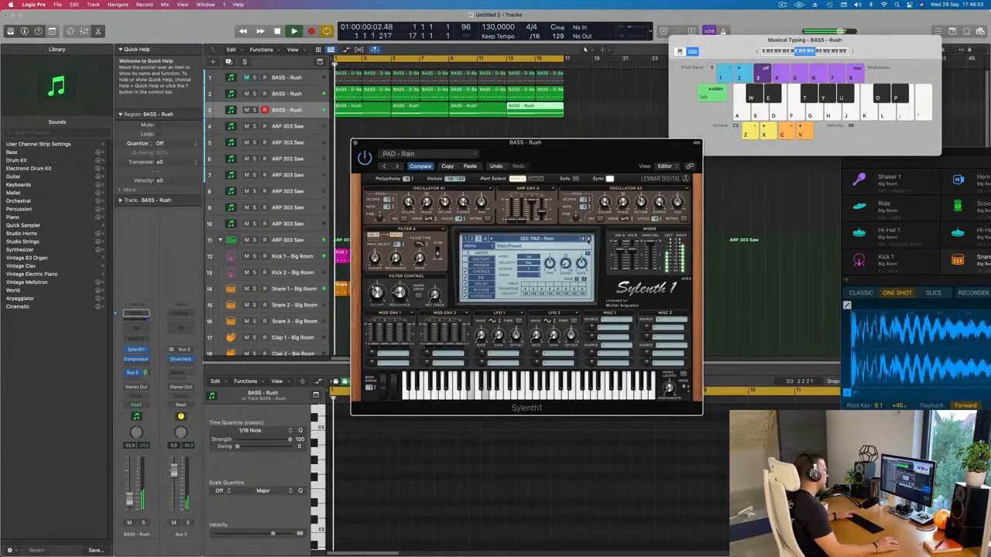
left_click(565, 240)
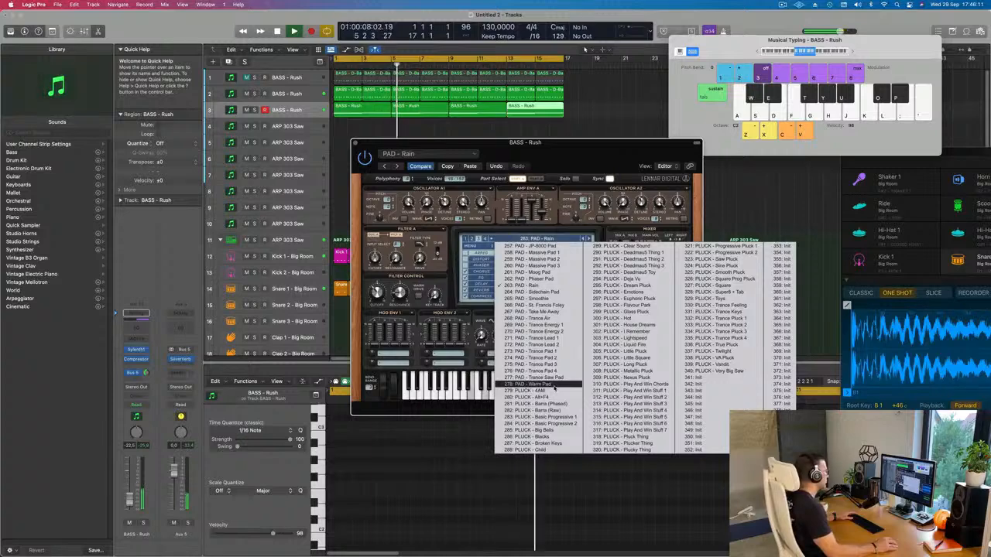
left_click(542, 153)
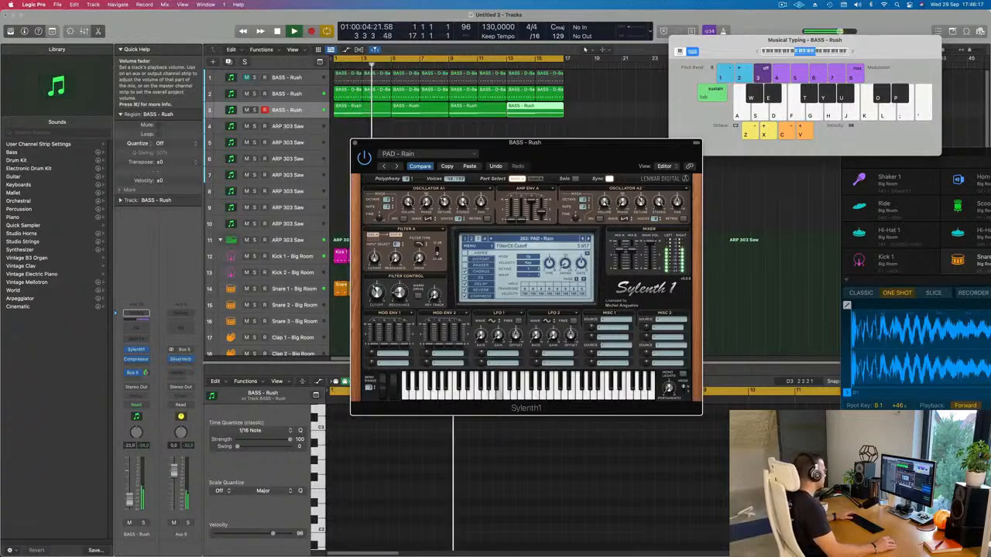
Step: Set the pad track's volume to about -23 dB and insert a Channel EQ on its channel strip
left_click_drag(130, 480, 130, 483)
left_click(136, 329)
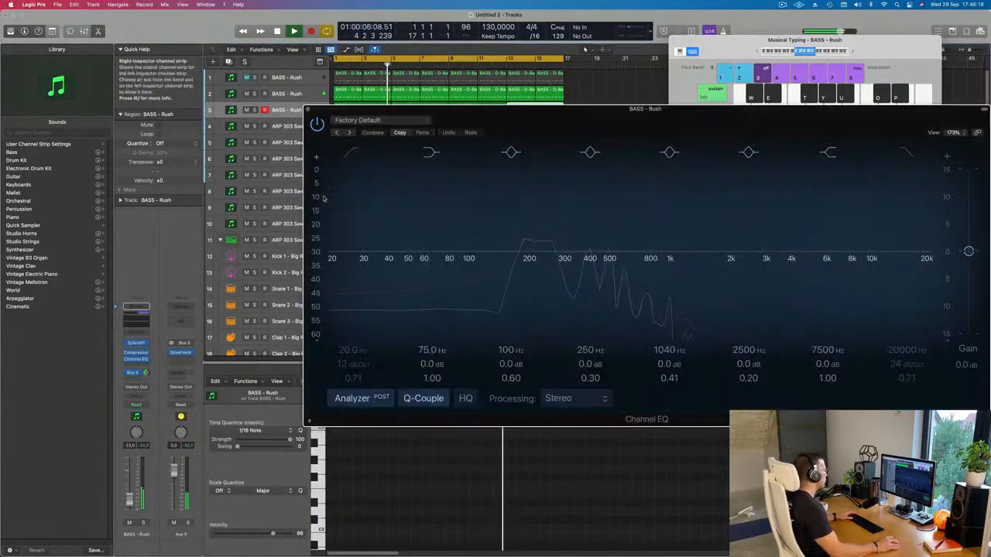
Step: Enable the pad's Channel EQ low cut at about 146 Hz with a 12 dB/Oct slope, and close the EQ and pad synth windows
left_click(348, 162)
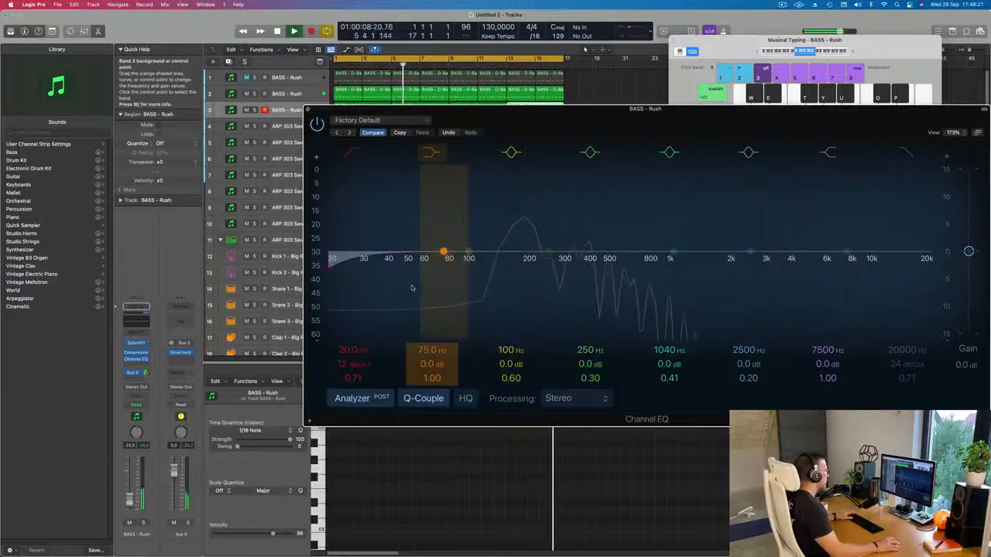
mouse_move(353, 350)
left_mouse_down()
mouse_move(486, 252)
mouse_move(503, 266)
left_mouse_up()
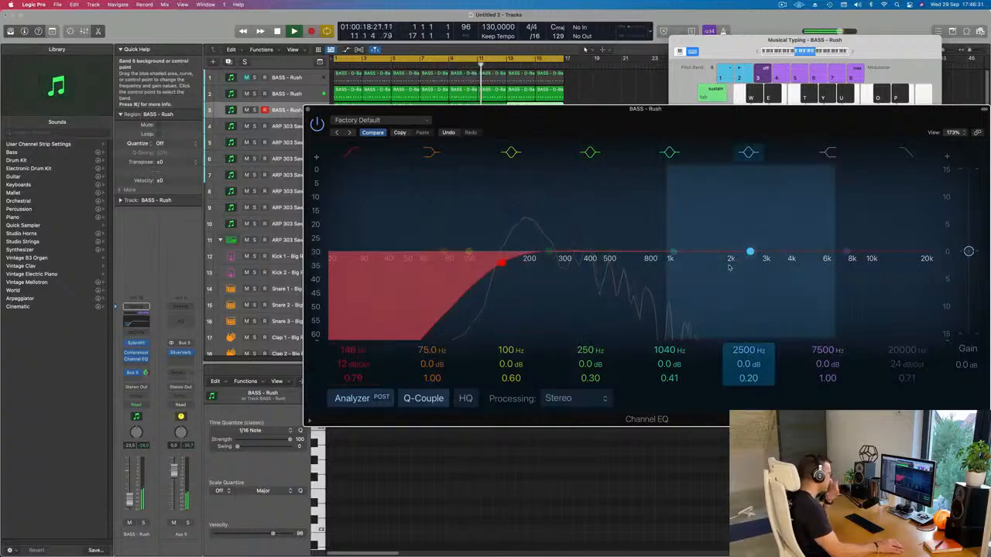
left_click(308, 110)
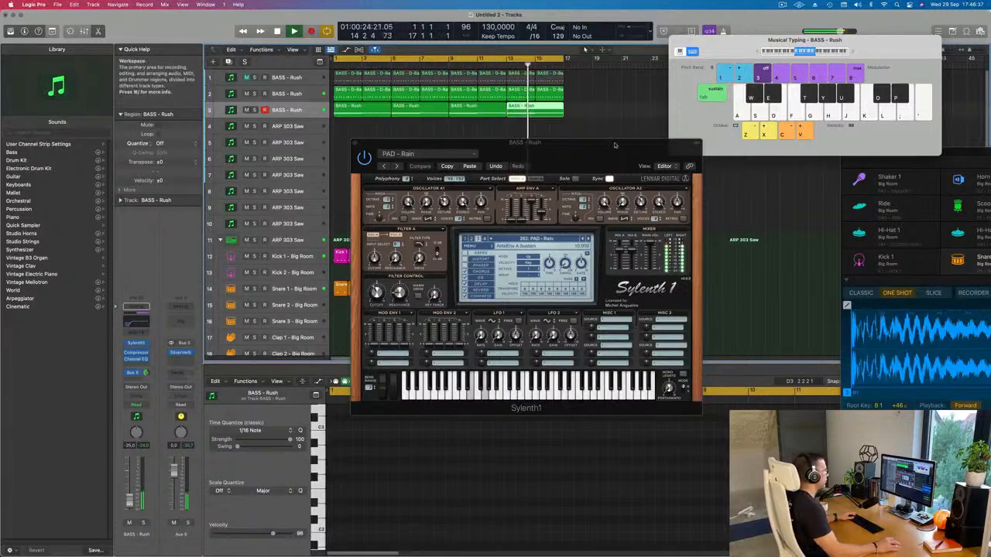
left_click_drag(577, 156, 616, 183)
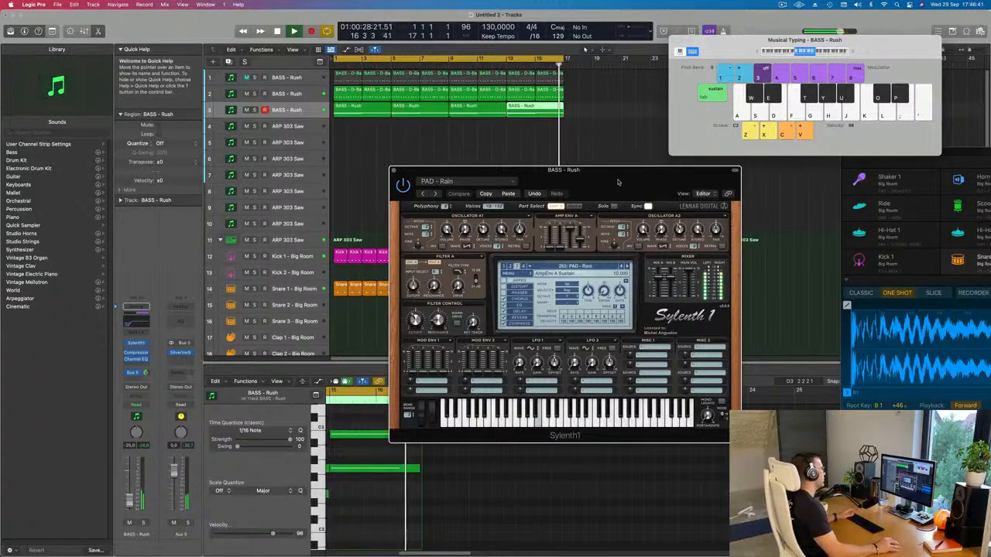
left_click_drag(617, 181, 675, 177)
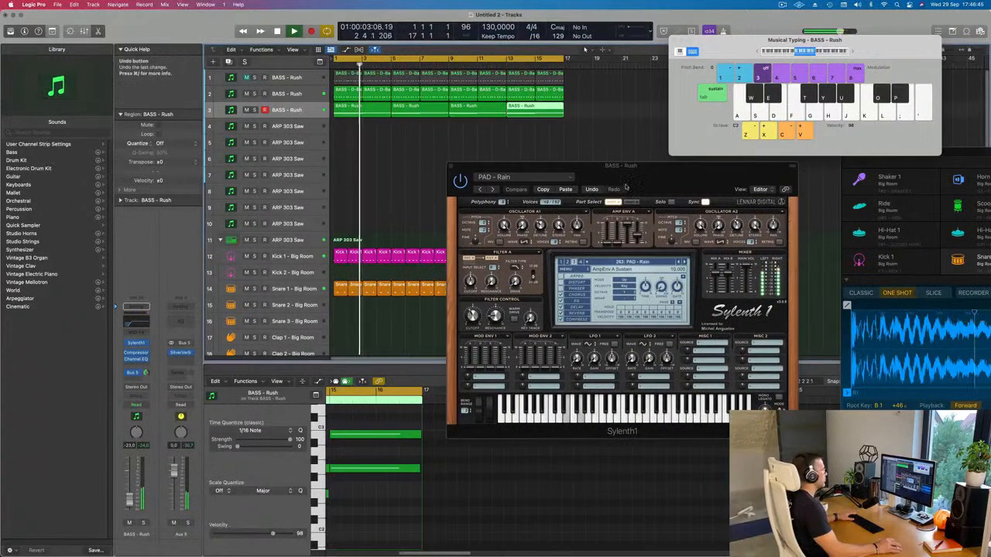
left_click_drag(450, 164, 381, 203)
left_click(380, 204)
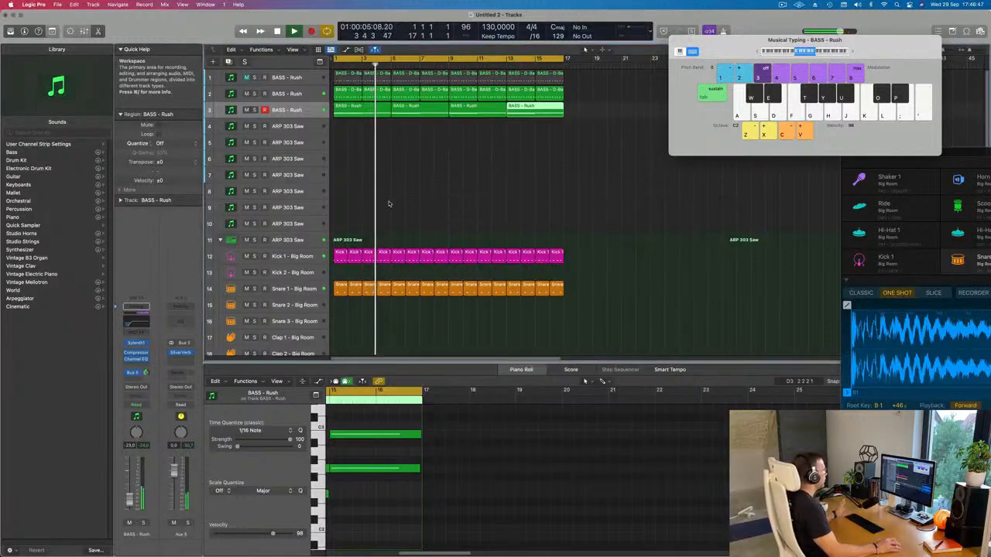
left_click(295, 127)
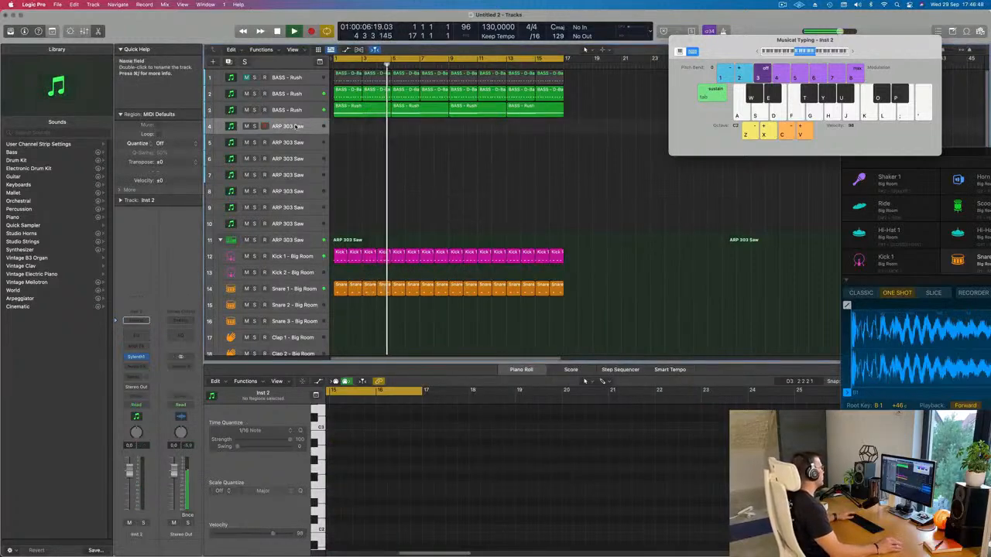
left_click(135, 357)
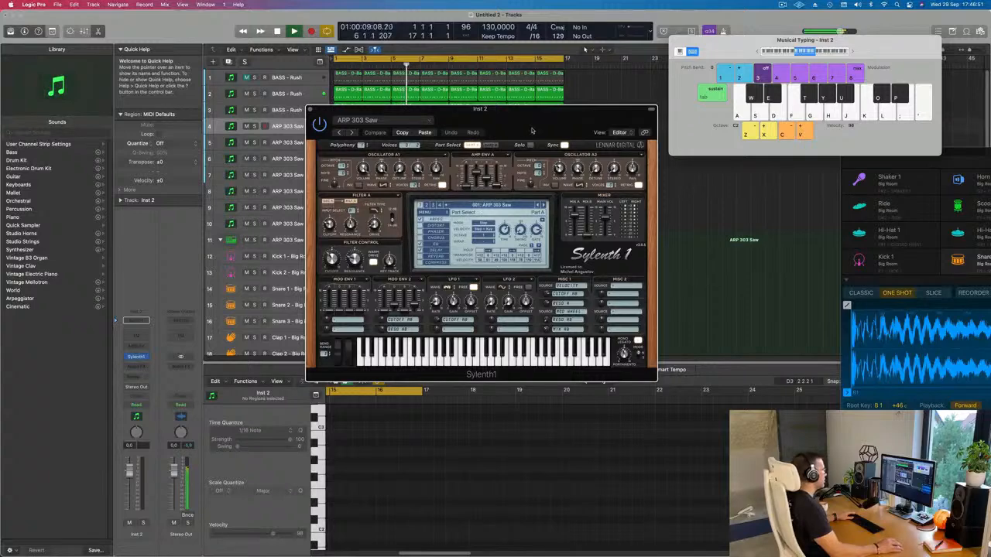
left_click_drag(532, 130, 669, 171)
Step: Duplicate the pad track with its instrument and effect settings, and enlarge the new track's row
left_click(305, 111)
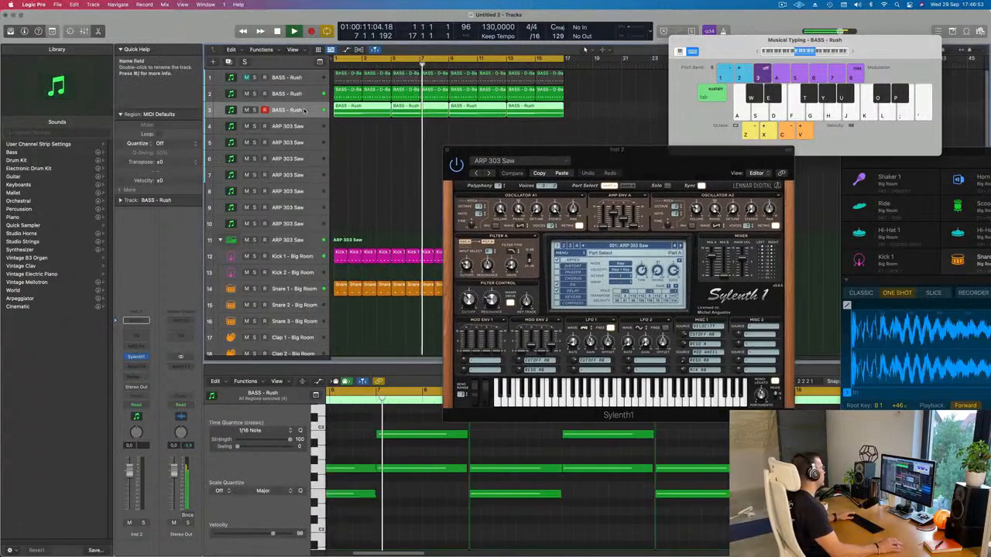
key("super+d")
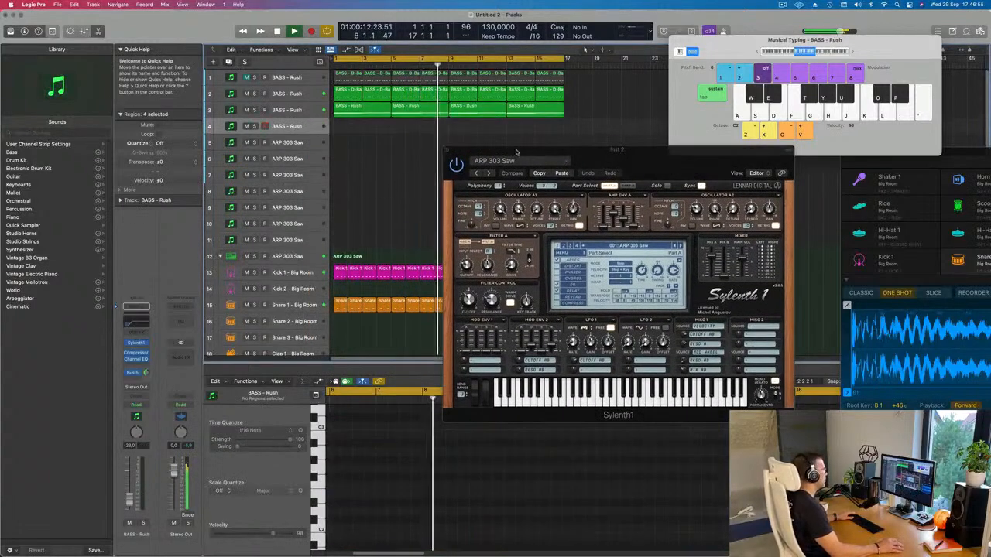
left_click_drag(298, 134, 299, 182)
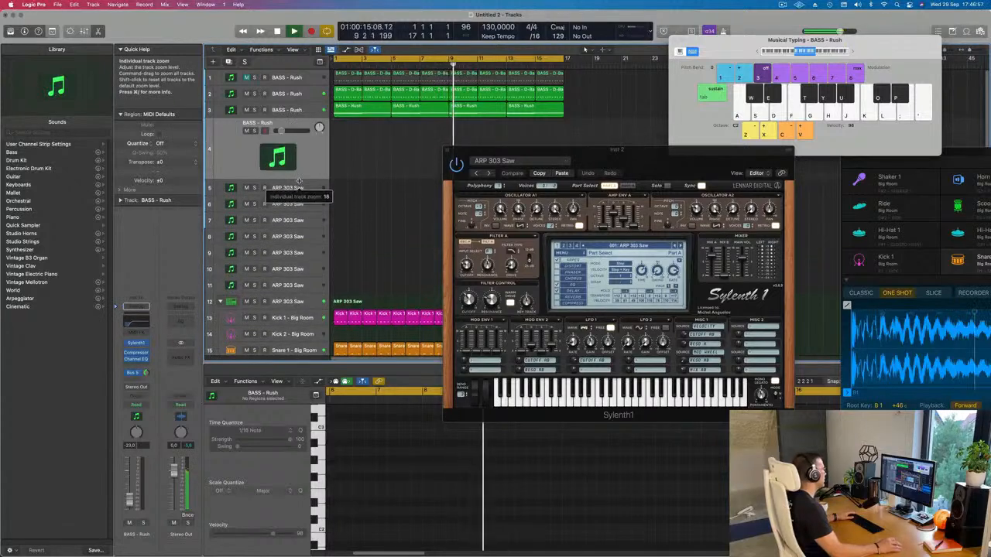
Step: Open Sylenth1 on the duplicated track and load the preset PLUCK - 4AM
left_click(136, 343)
left_click_drag(536, 130, 581, 192)
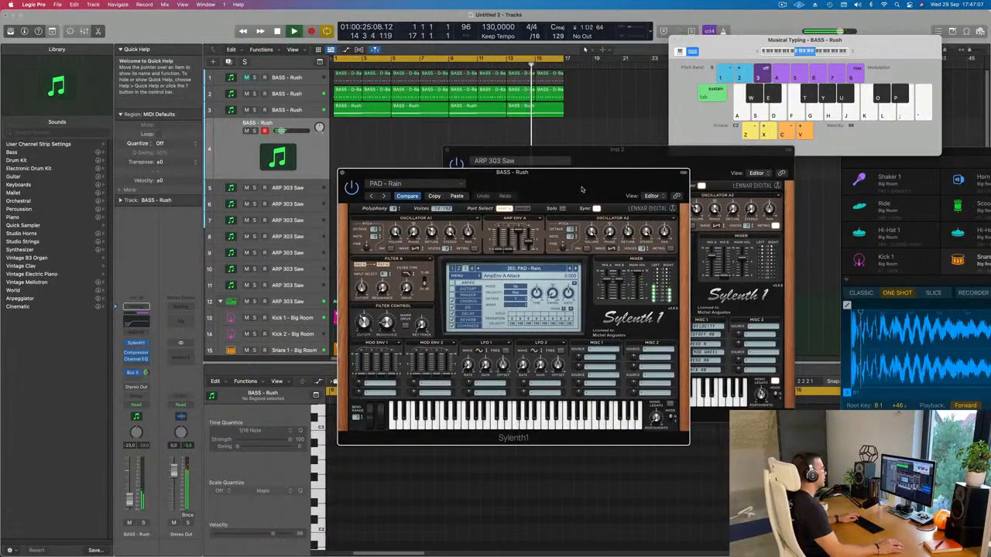
left_click_drag(582, 192, 543, 174)
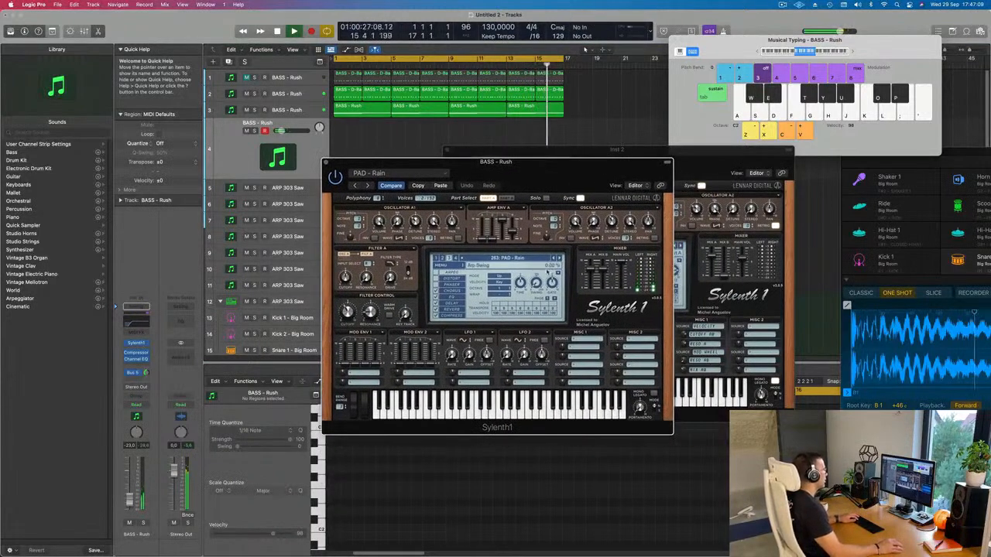
left_click(531, 259)
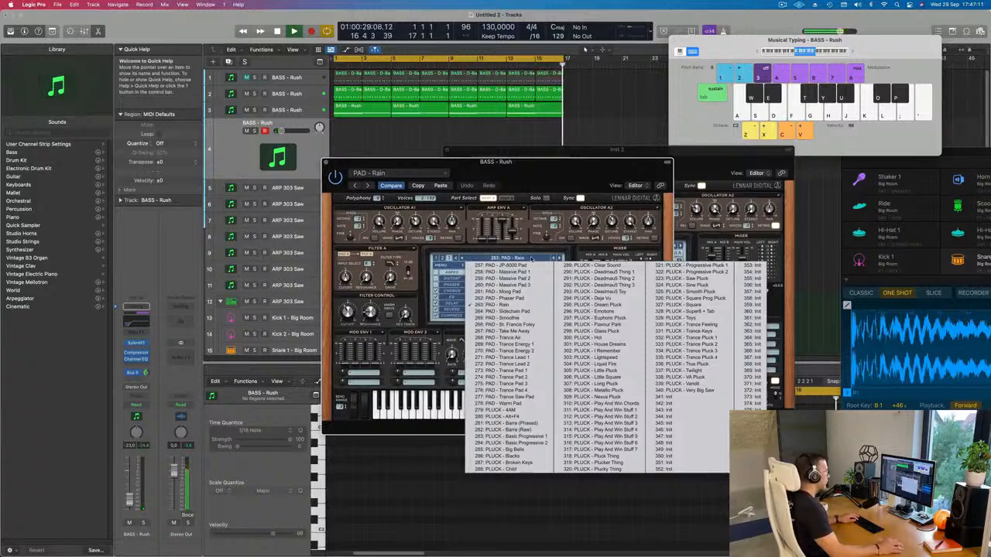
left_click(504, 410)
Step: Test the pluck sound with D minor chords and set its track volume to about -12.2 dB
left_click_drag(538, 174, 562, 175)
key("s")
key("f")
key("h")
key("s")
key("f")
key("h")
key("s")
key("f")
key("h")
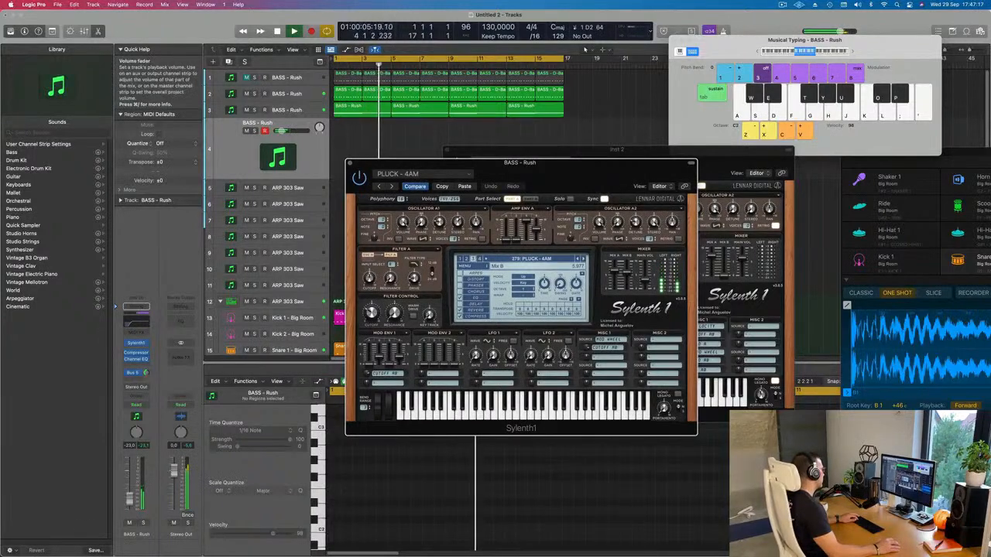
left_click_drag(129, 491, 128, 488)
key("s")
key("f")
key("h")
key("s")
key("f")
key("h")
key("s")
key("f")
key("h")
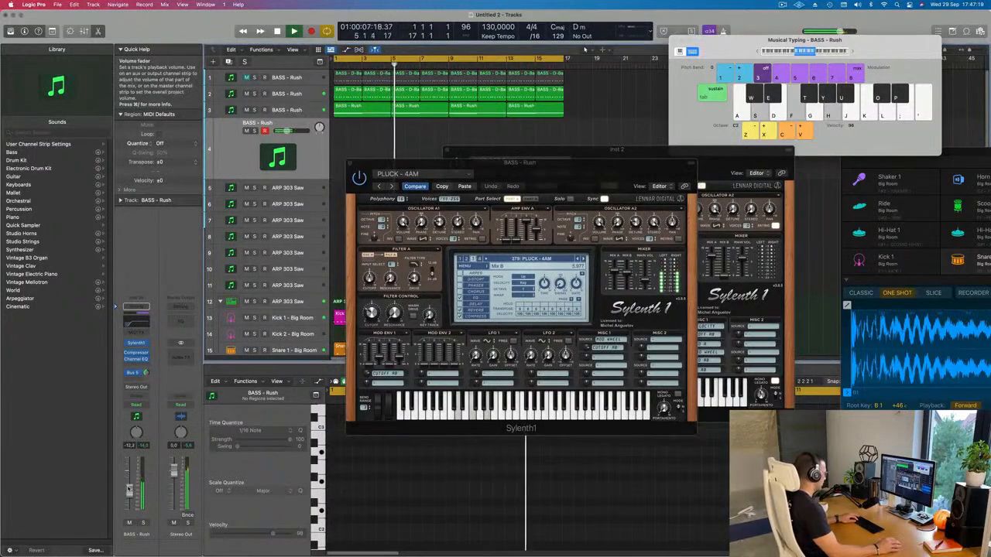
Step: Try out a progression of C, D minor, E minor and F triads with the pluck sound over the looped arrangement
key("a")
key("d")
key("g")
key("a")
key("d")
key("g")
key("s")
key("f")
key("h")
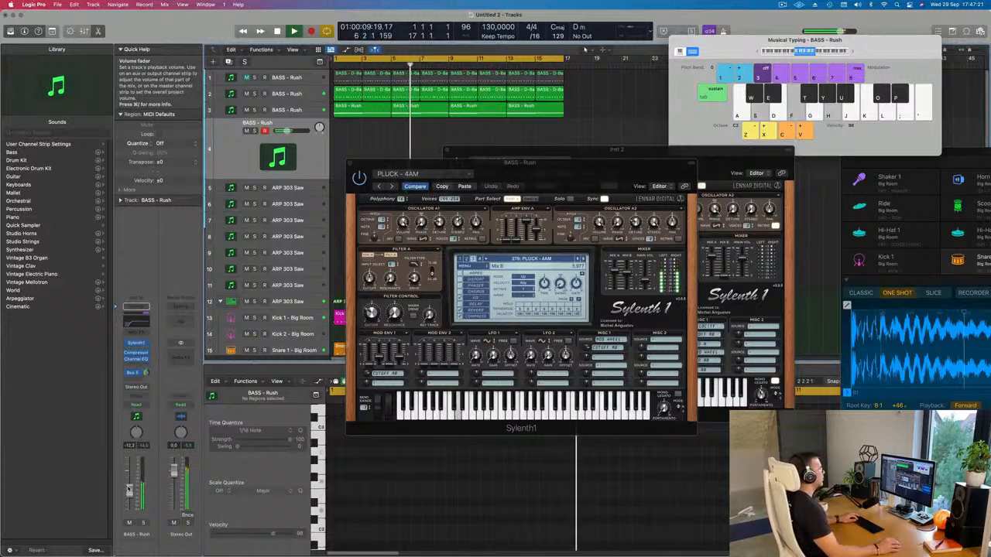
key("s")
key("f")
key("h")
key("s")
key("f")
key("h")
key("d")
key("g")
key("j")
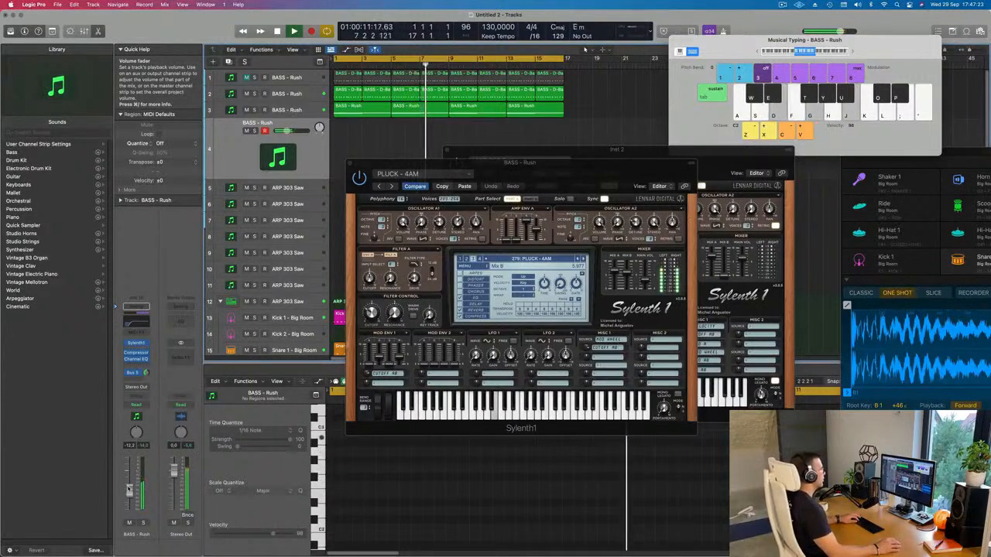
key("d")
key("g")
key("j")
key("f")
key("h")
key("k")
key("f")
key("h")
key("k")
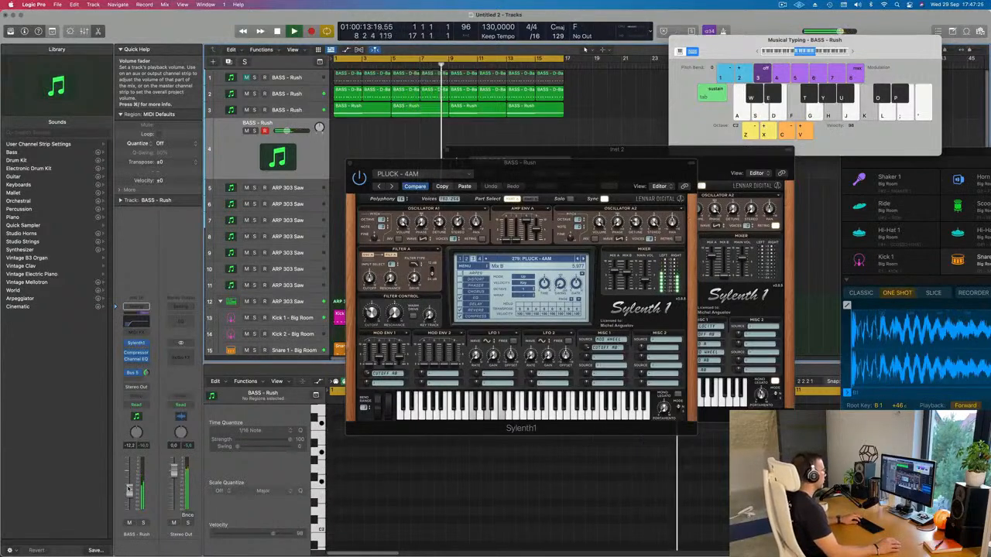
key("f")
key("h")
key("k")
key("f")
key("h")
key("k")
key("f")
key("h")
key("k")
key("a")
key("d")
key("g")
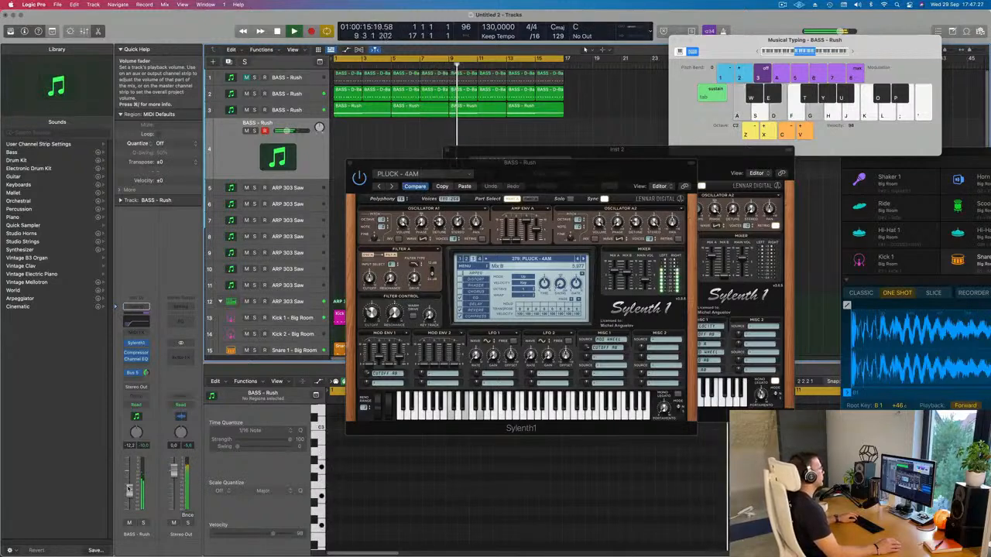
key("a")
key("d")
key("g")
key("s")
key("f")
key("h")
key("s")
key("f")
key("h")
key("s")
key("f")
key("h")
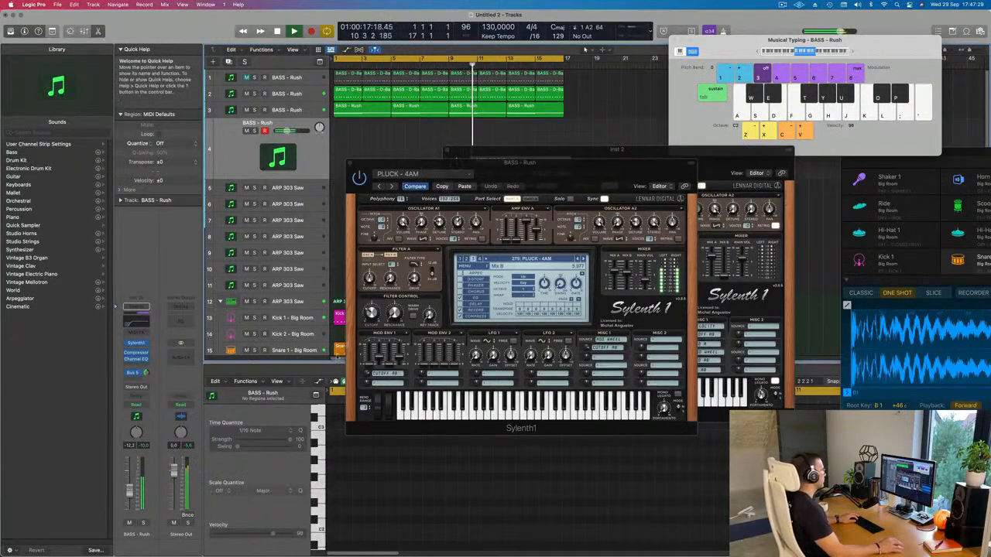
left_click_drag(560, 174, 672, 217)
key("s")
key("f")
key("h")
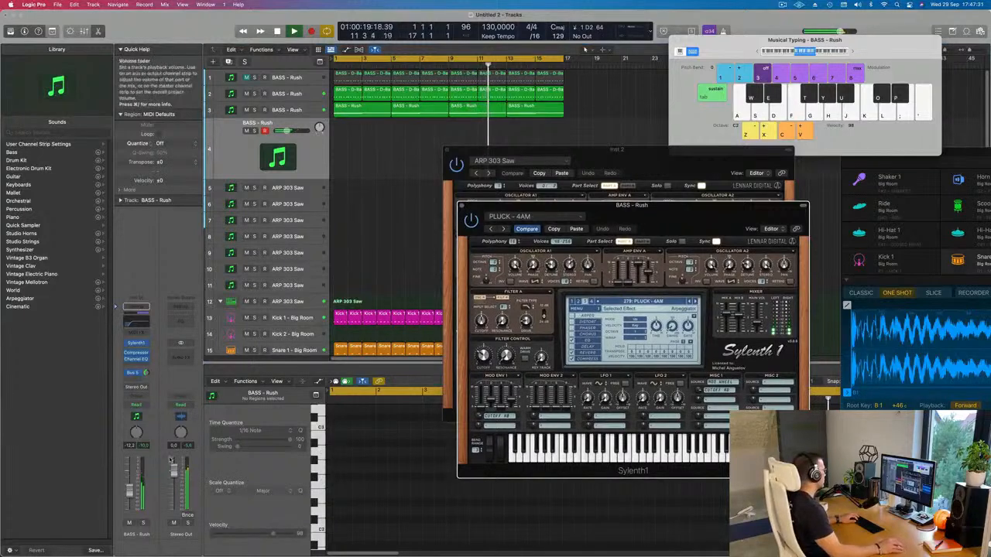
key("s")
key("f")
key("h")
Step: Adjust the pluck track's Bus 5 send and set its volume to about -4.6 dB while playing D minor chords
left_click(147, 373)
key("s")
key("f")
key("h")
left_click_drag(129, 494, 129, 489)
key("s")
key("f")
key("h")
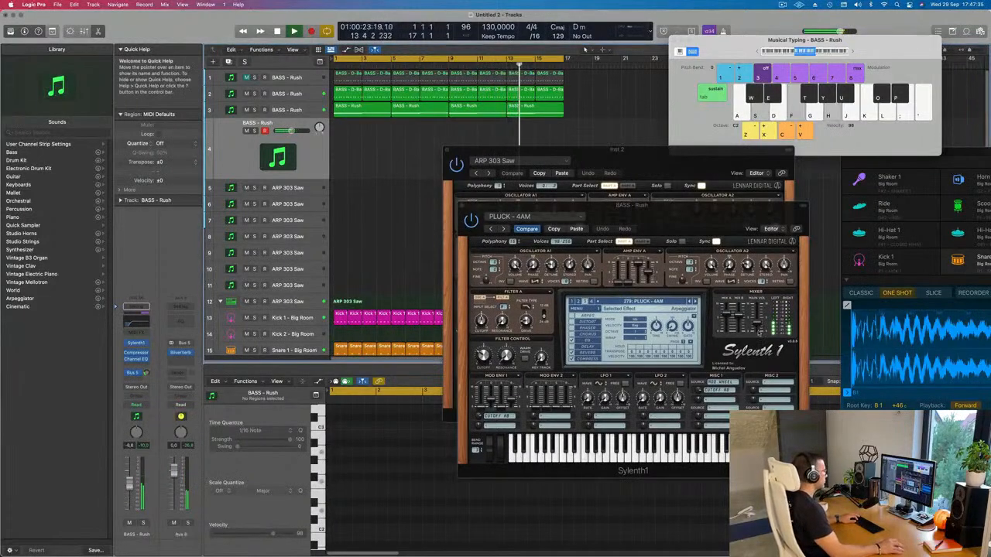
Step: Audition the pluck presets up to PLUCK - Barra (Raw) with D minor chords and set the track's volume to about -14 dB
key("s")
key("f")
key("h")
key("s")
key("f")
key("h")
key("bracketright")
key("bracketright")
key("s")
key("f")
key("h")
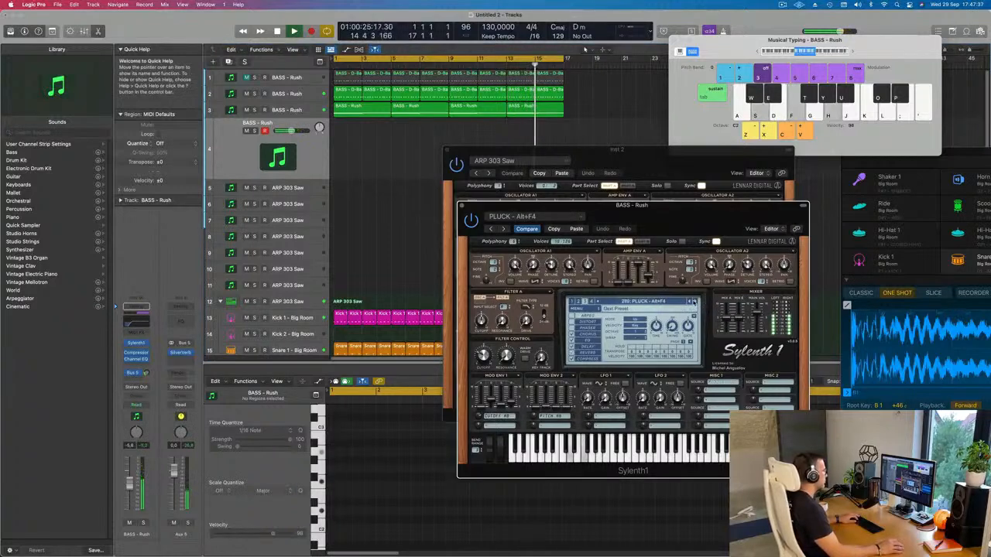
key("s")
key("f")
key("h")
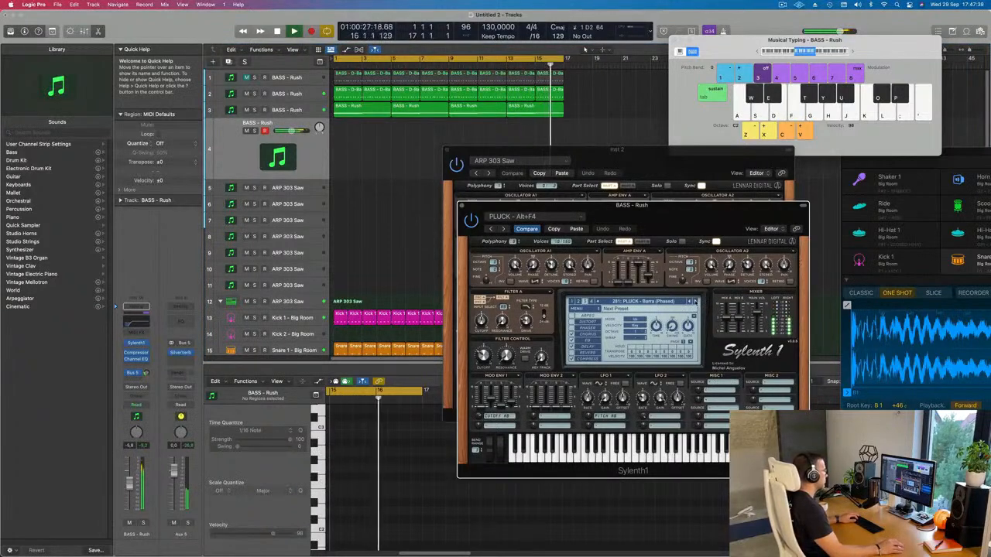
key("bracketright")
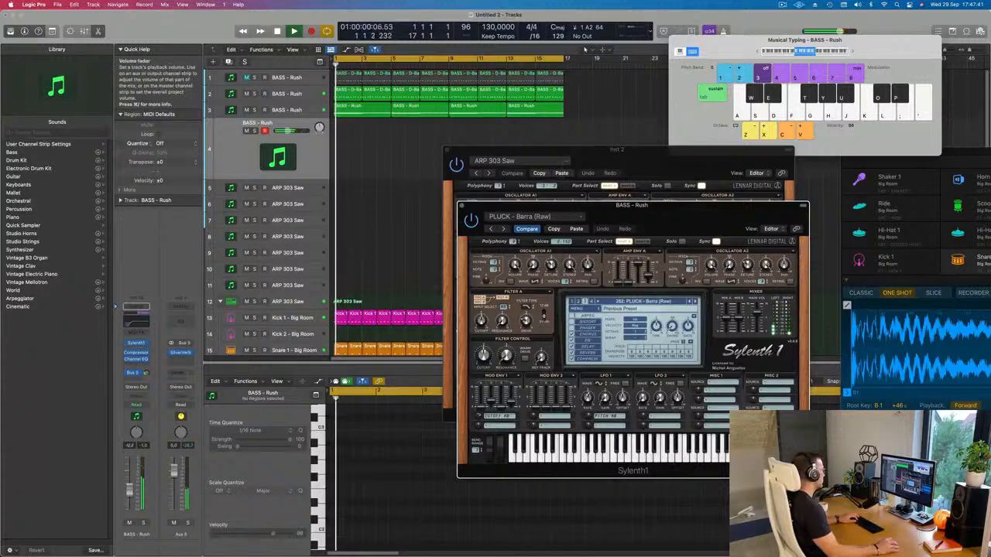
left_click_drag(135, 482, 130, 492)
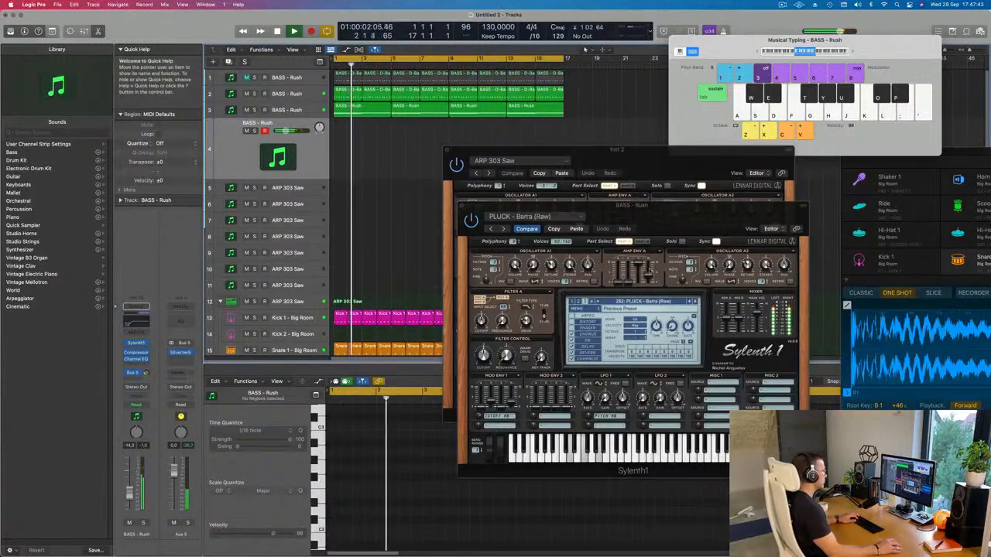
Step: Audition the pluck presets from PLUCK - Basic Progressive 1 to PLUCK - Little Pluck with D minor chords over the looped arrangement
left_click(692, 302)
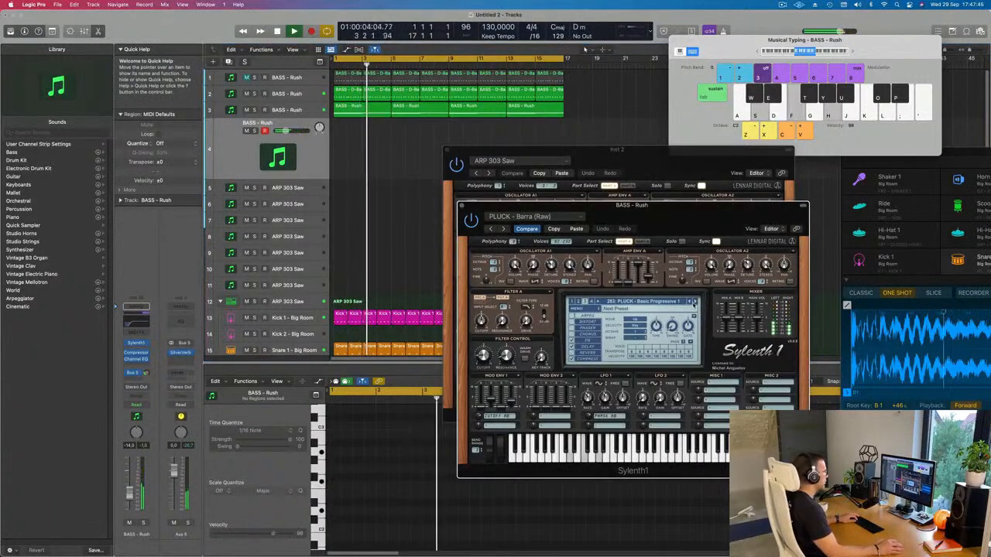
left_click(694, 303)
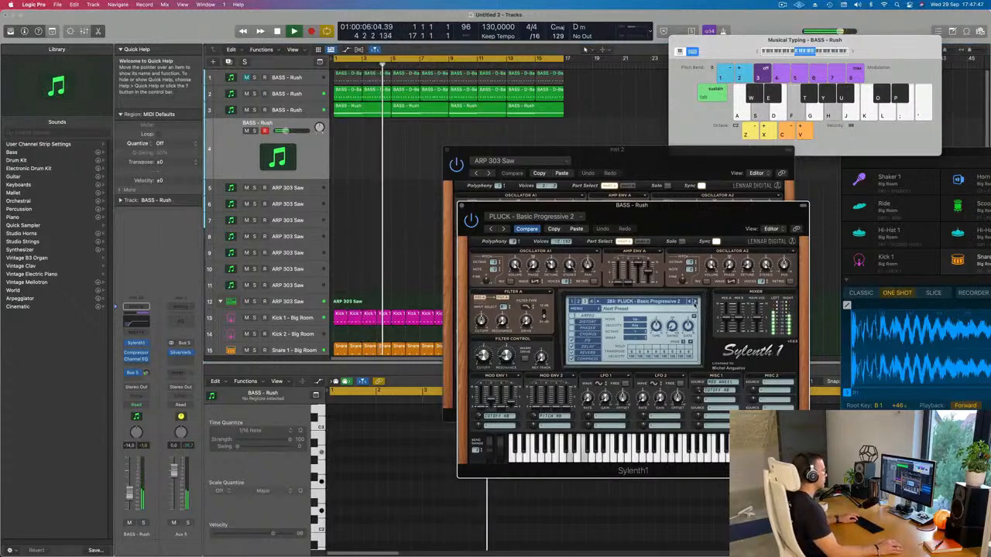
left_click(694, 302)
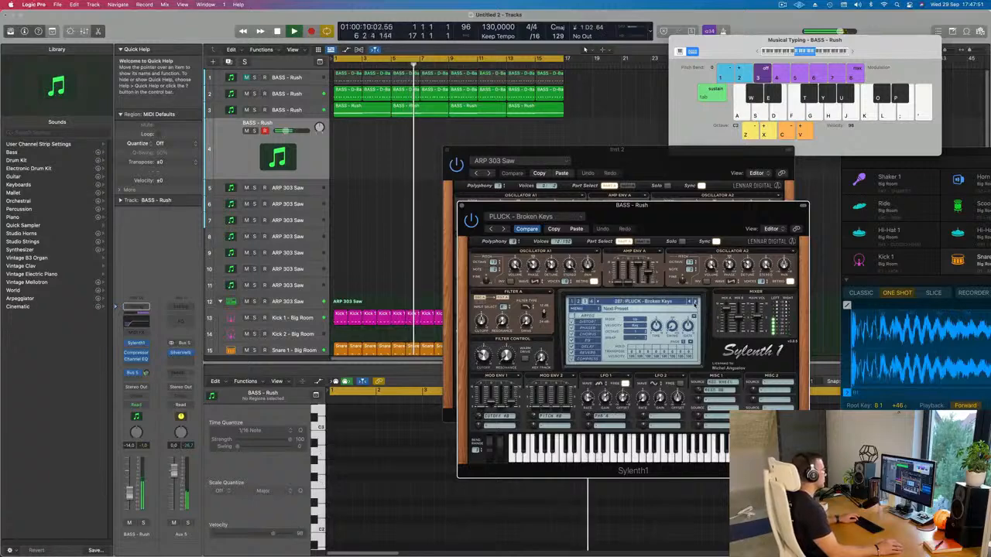
left_click(694, 303)
left_click(695, 303)
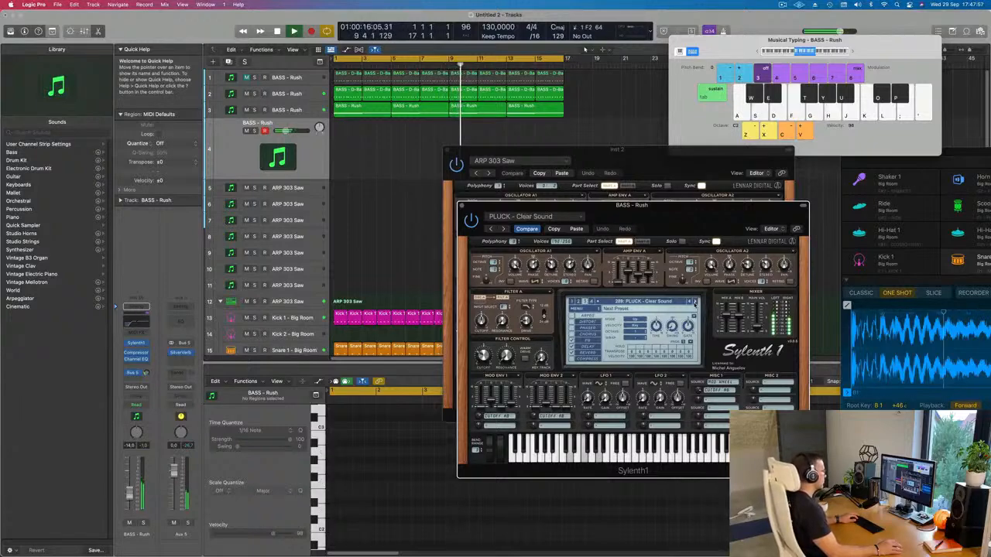
left_click(694, 303)
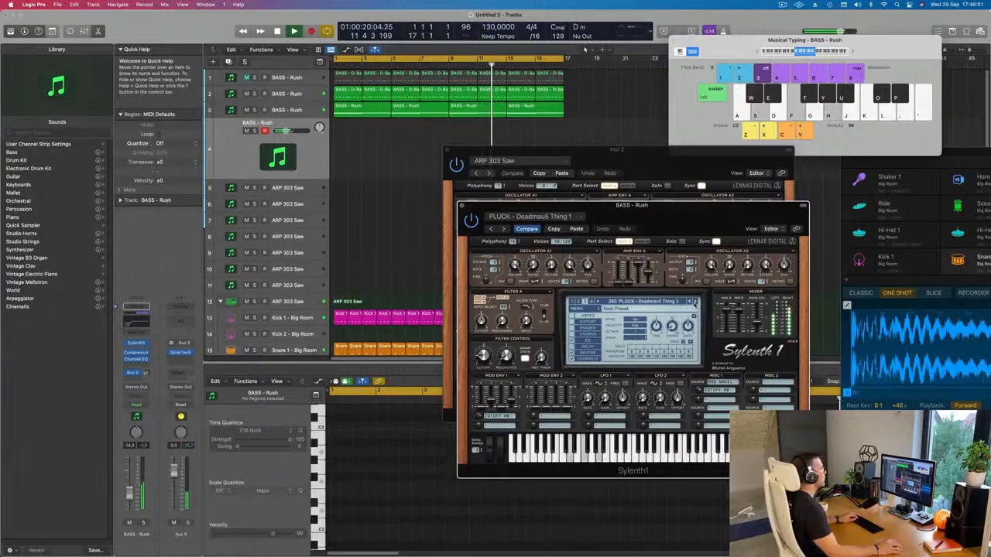
left_click(694, 303)
left_click(695, 303)
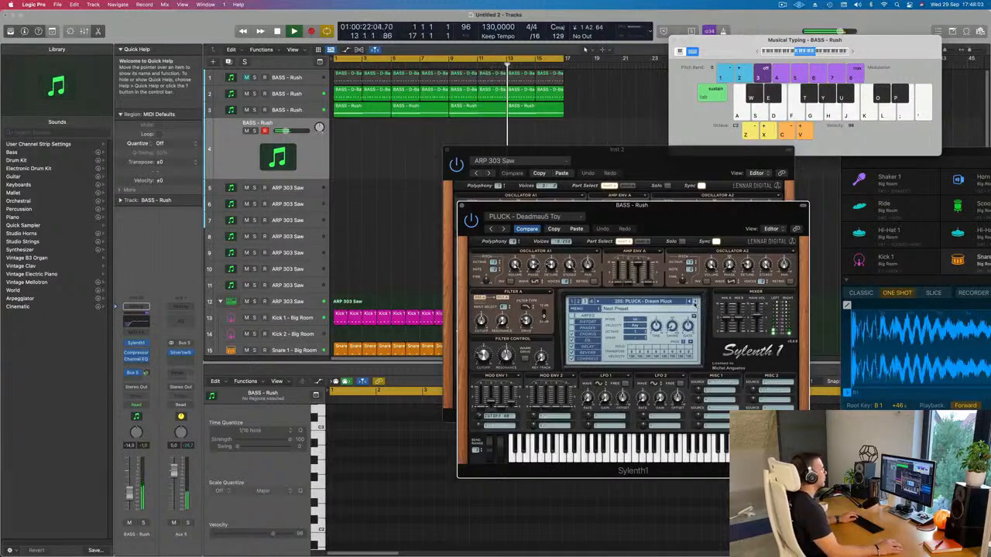
left_click(695, 302)
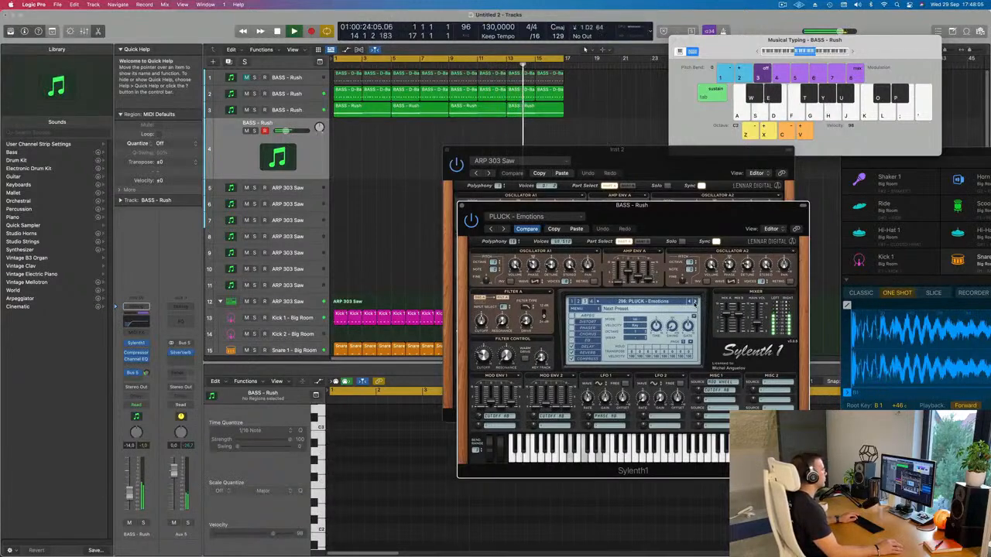
left_click(695, 303)
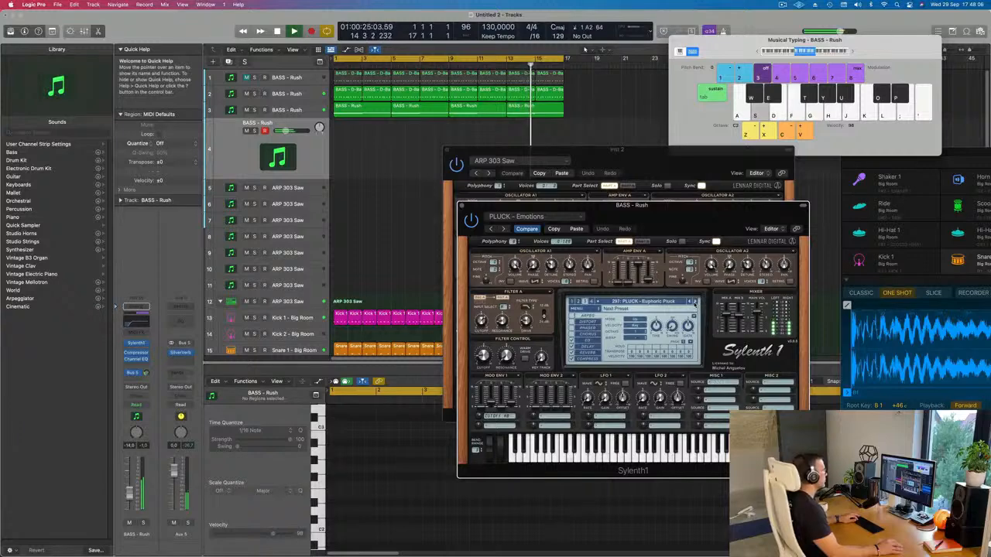
left_click(694, 302)
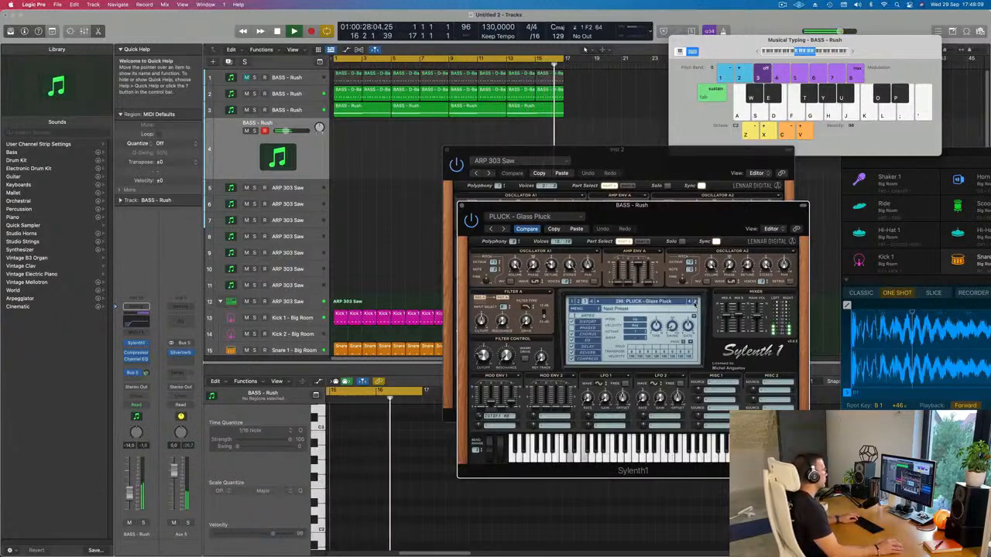
left_click(694, 303)
left_click(694, 302)
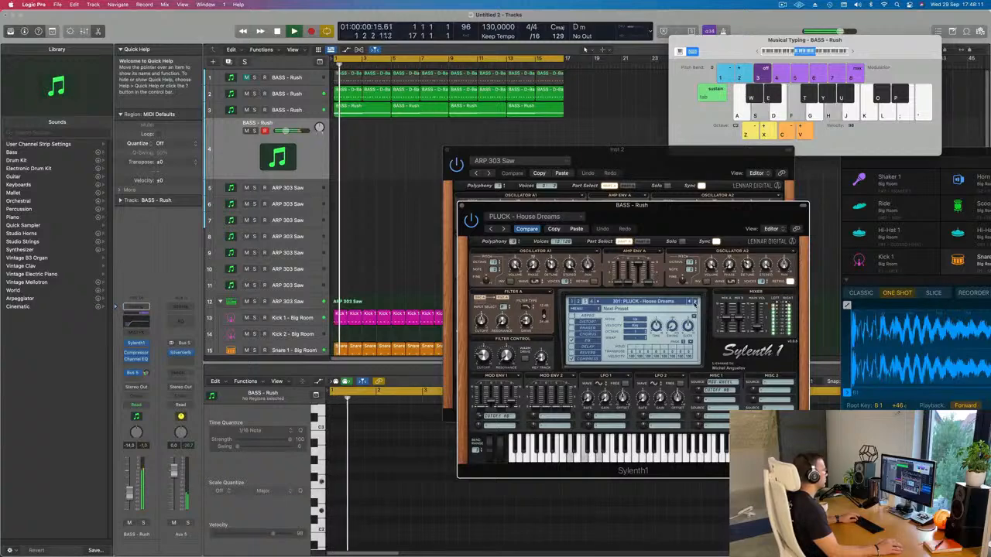
left_click(694, 303)
left_click(695, 302)
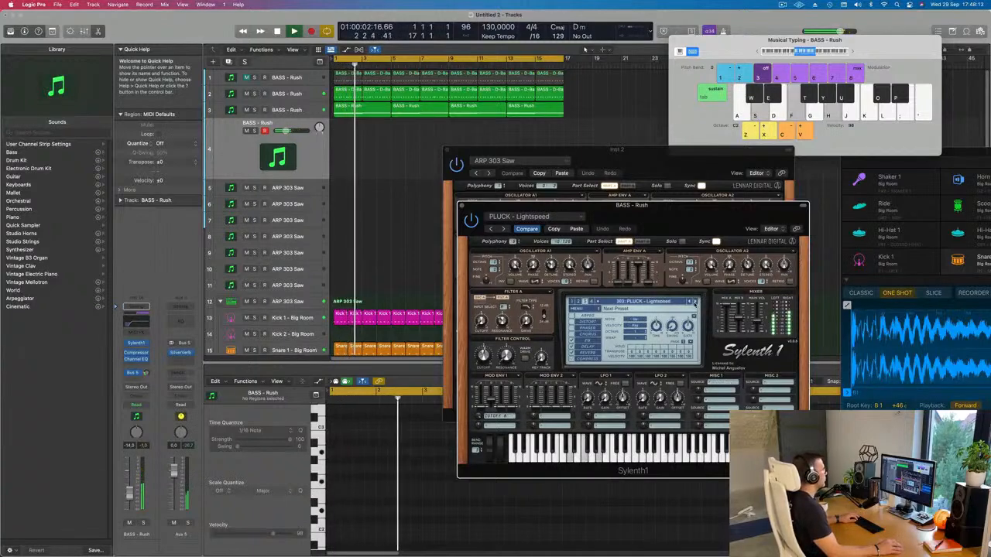
left_click(694, 303)
left_click(694, 303)
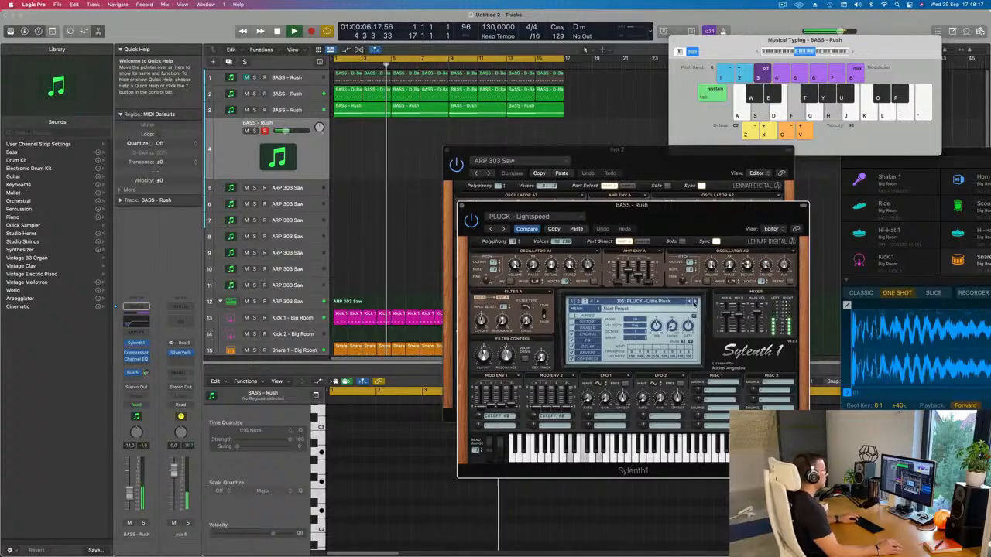
Step: Switch Sylenth1 to its second preset bank, loading LEAD - Home, and look through the bank's list of lead presets
left_click(646, 302)
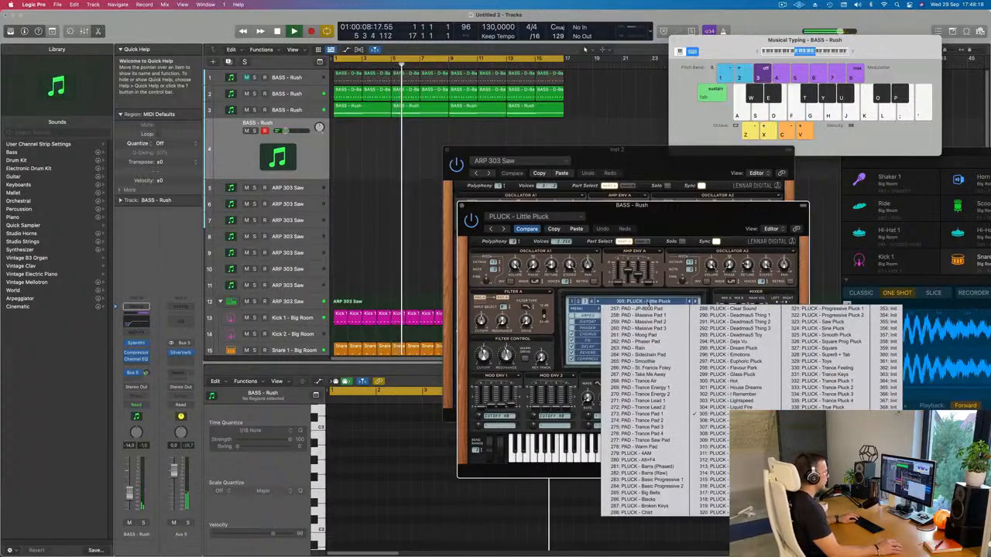
left_click(579, 301)
left_click(578, 302)
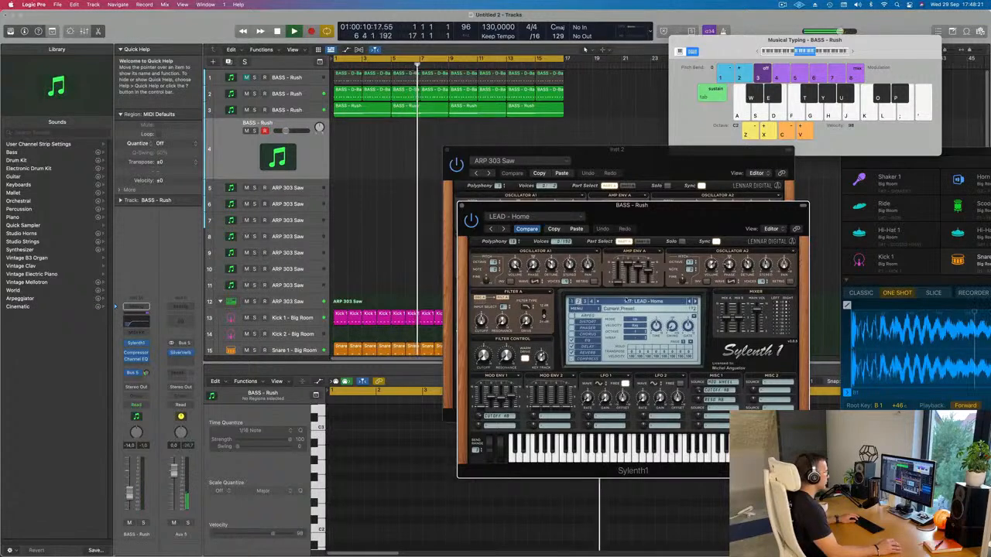
left_click(628, 303)
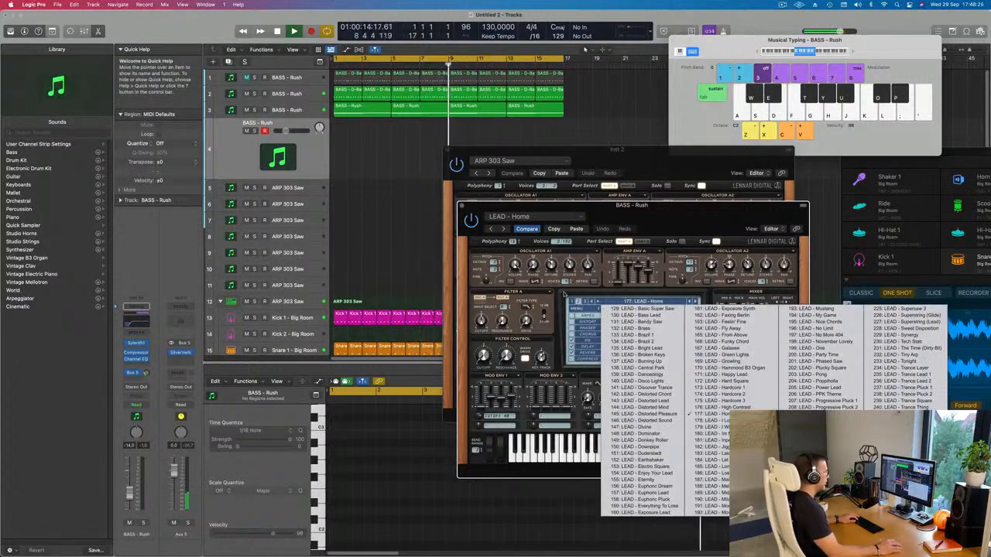
left_click(563, 294)
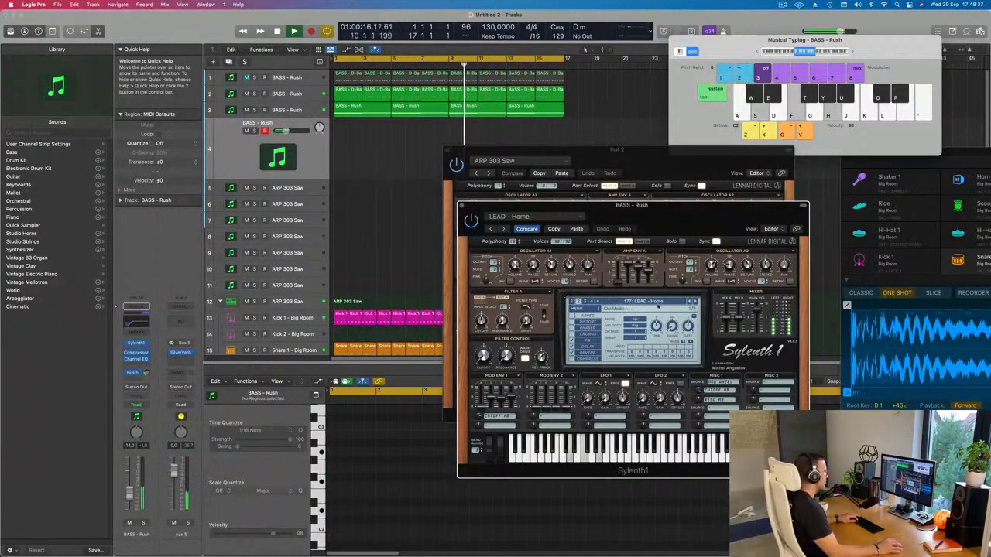
Step: Adjust the filter cutoff of the LEAD - Home sound and set its track volume to about -11 dB while playing chords
left_click(131, 497)
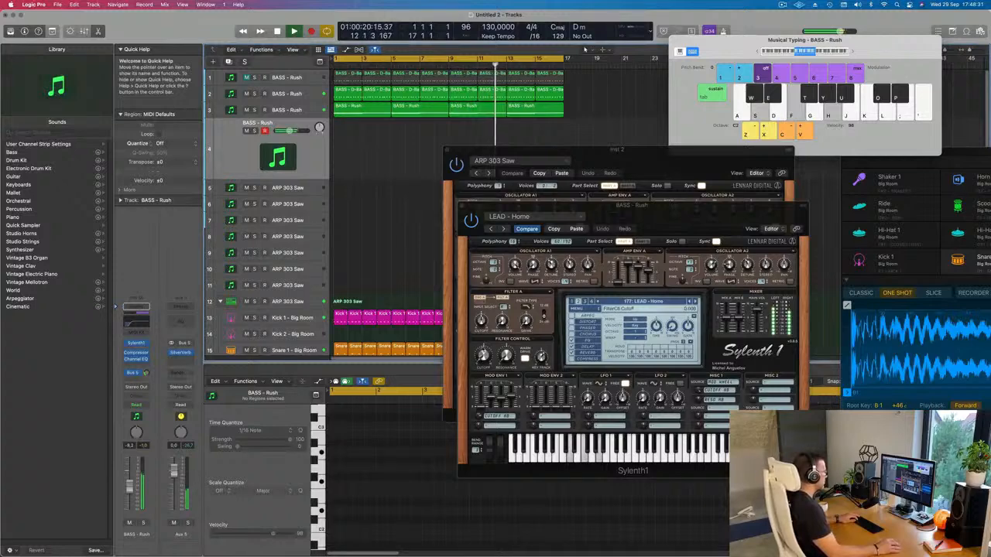
left_click_drag(483, 361, 483, 363)
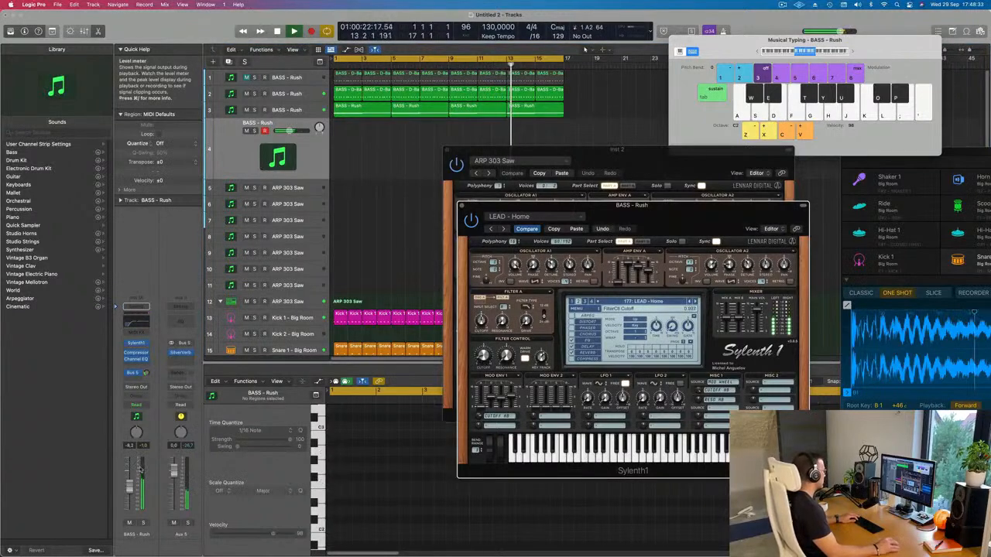
left_click_drag(129, 487, 129, 491)
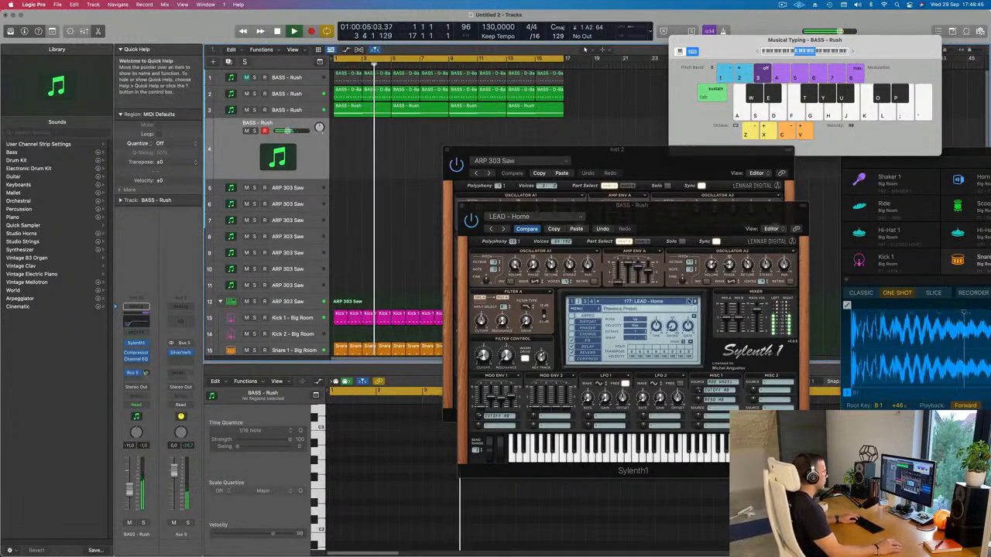
Step: Step back to LEAD - High Contrast, pick LEAD - Basic Super Saw from the bank, and lower the track volume to about -14.4 dB
left_click(690, 302)
left_click(658, 302)
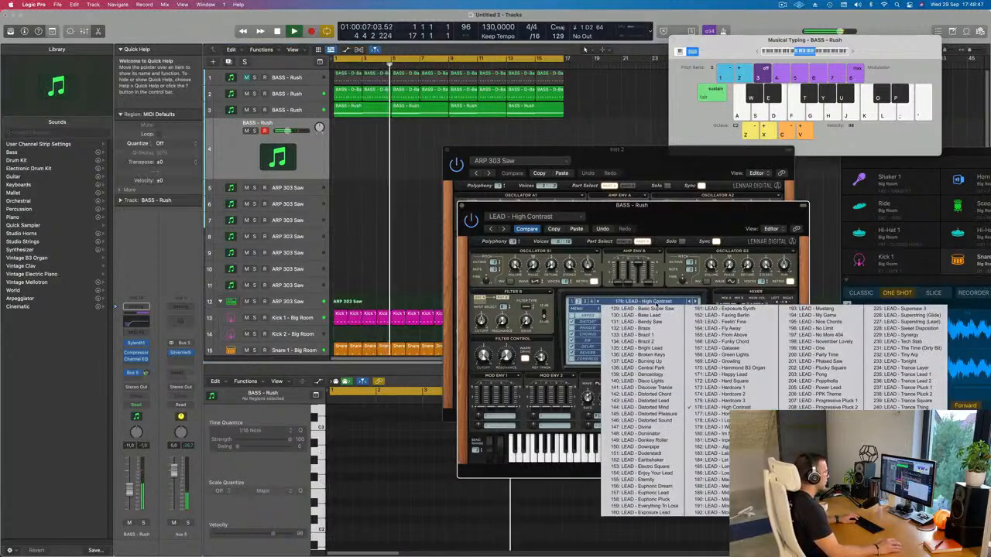
left_click(656, 308)
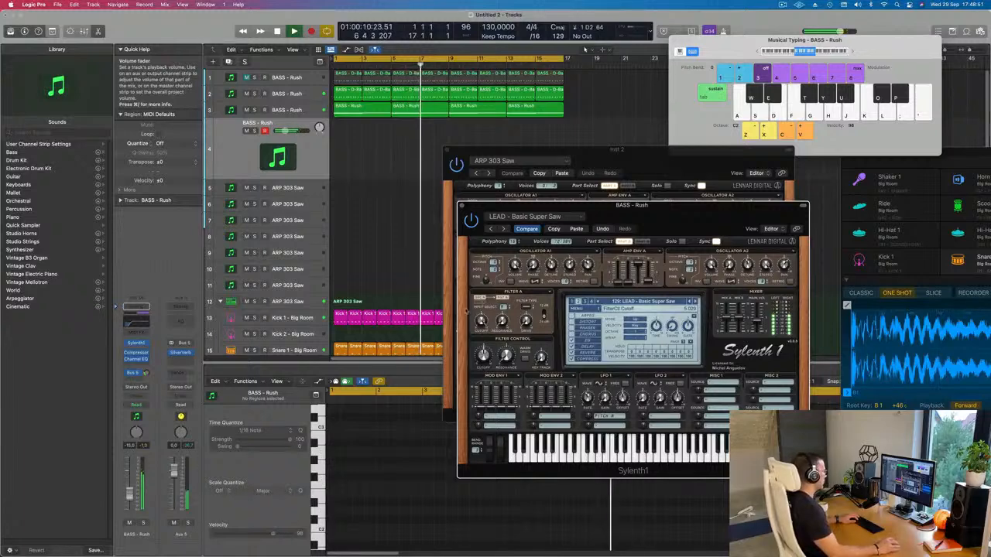
Step: Audition the following lead presets with D minor chords, advancing through Bass Lead and Bendy Saw to LEAD - Brass
left_click(694, 302)
key("s")
key("f")
key("h")
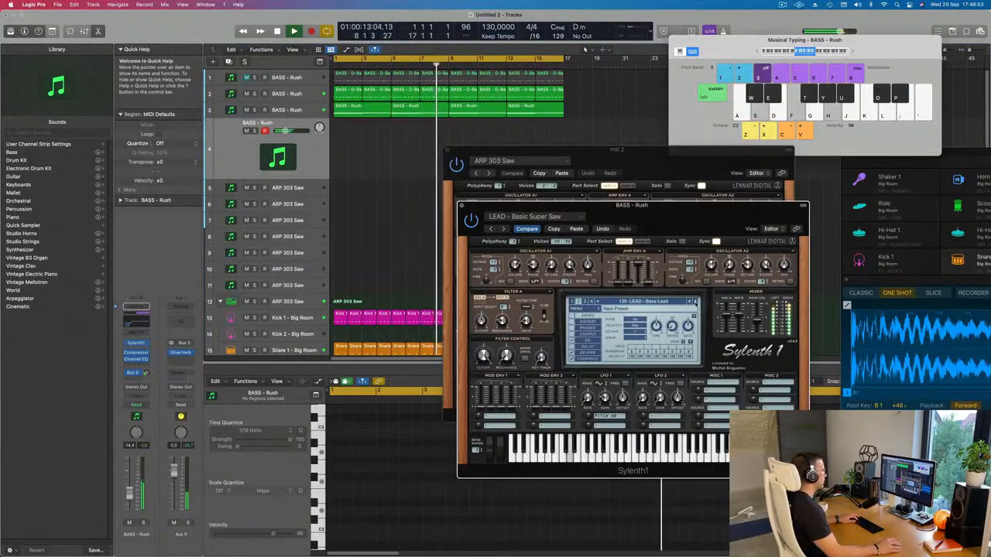
left_click(695, 302)
key("s")
key("f")
key("h")
key("s")
key("f")
key("h")
left_click(695, 303)
key("s")
key("f")
key("h")
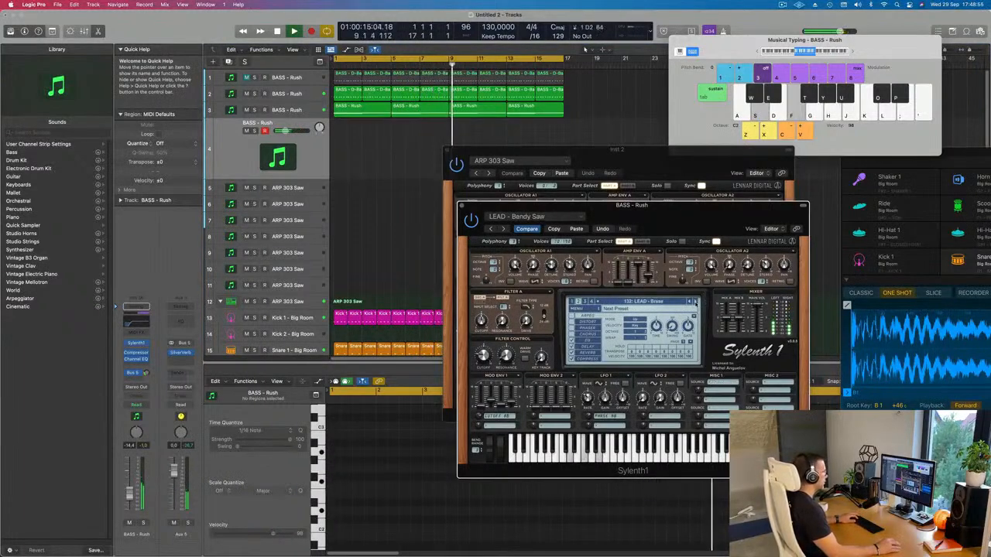
Step: Raise the LEAD - Brass track's volume to about -5.6 dB and set the filter control cutoff to 2.312 while playing D minor chords
left_click_drag(129, 493, 129, 489)
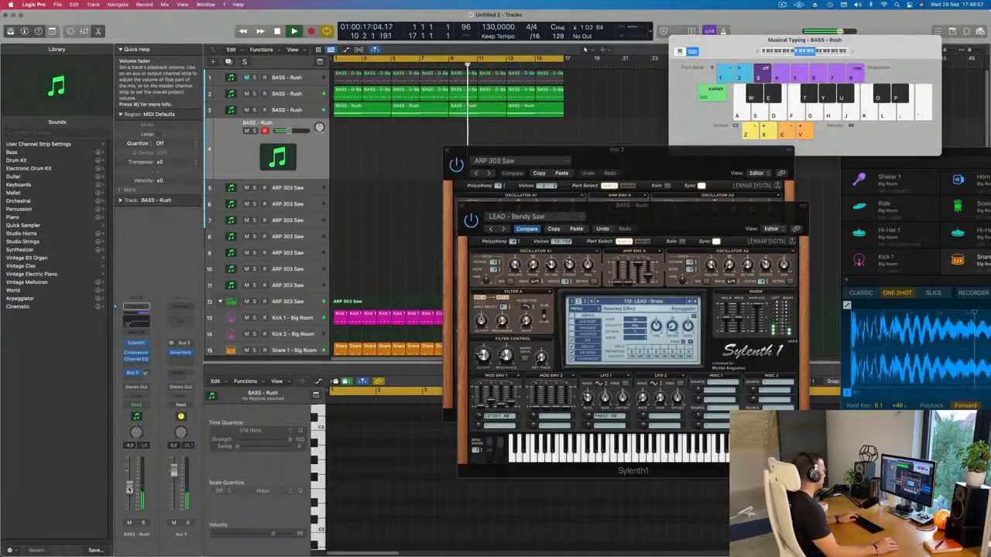
key("s")
key("f")
key("h")
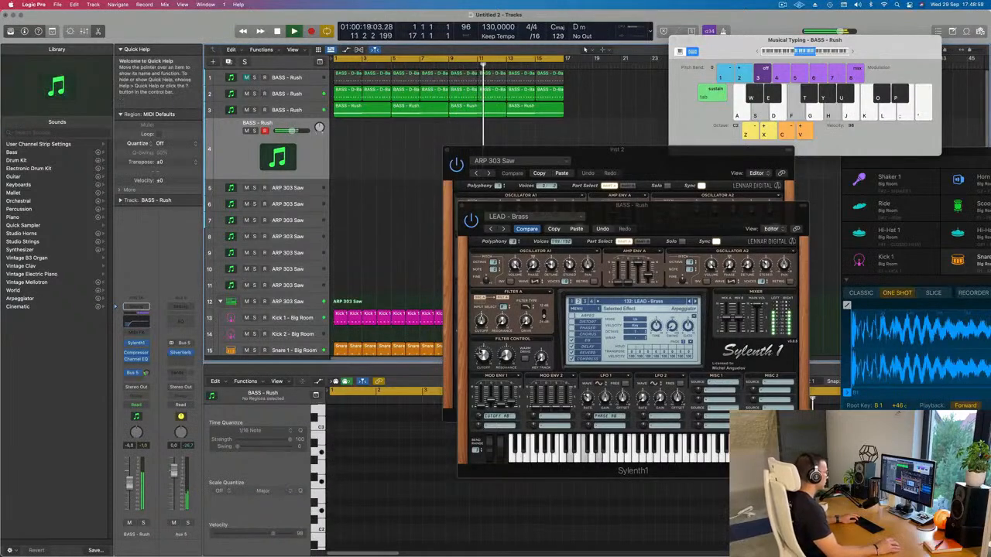
left_click(483, 356)
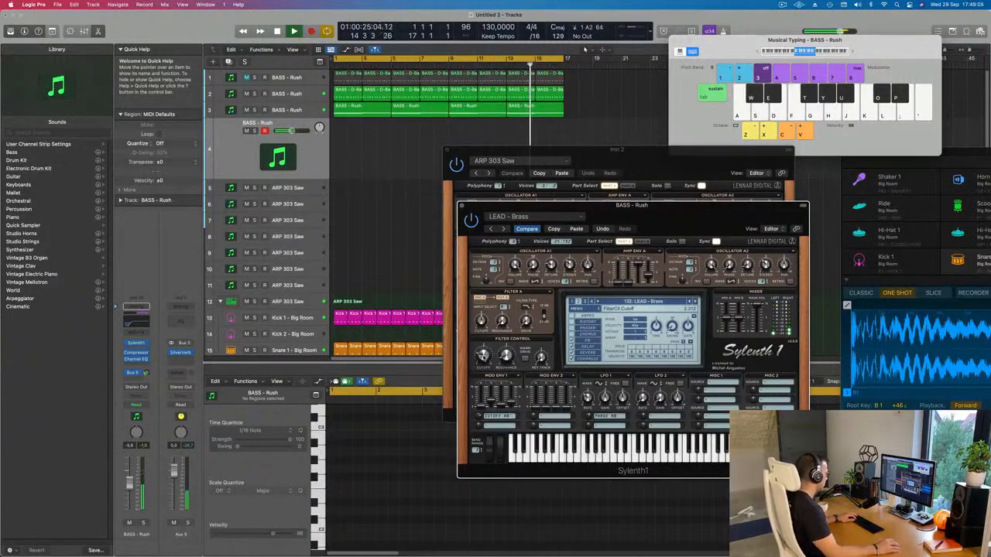
Step: Try out a progression of C major, D minor and F major triads with the LEAD - Brass sound over the loop
key("a")
key("d")
key("g")
key("s")
key("f")
key("h")
key("s")
key("f")
key("h")
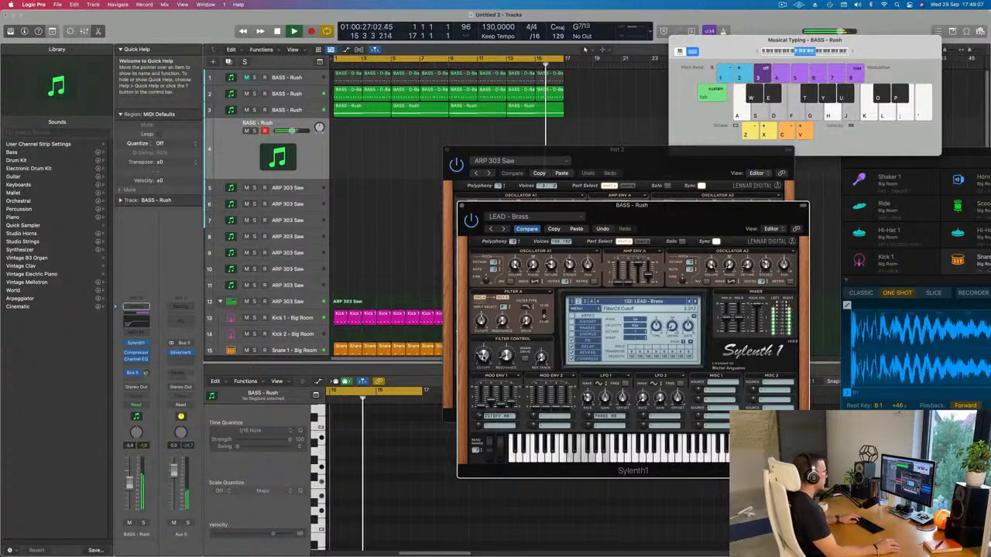
key("f")
key("h")
key("k")
key("f")
key("h")
key("k")
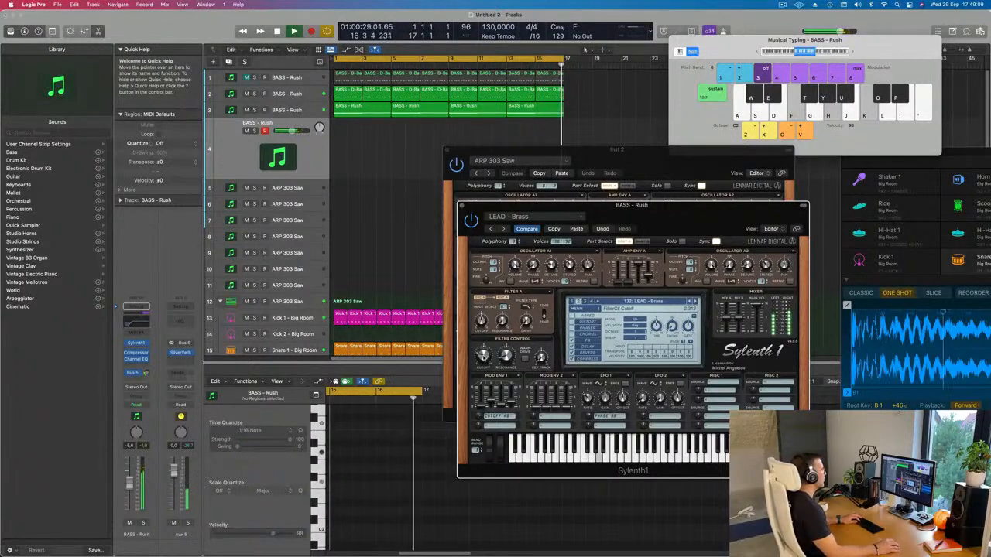
key("s")
key("f")
key("h")
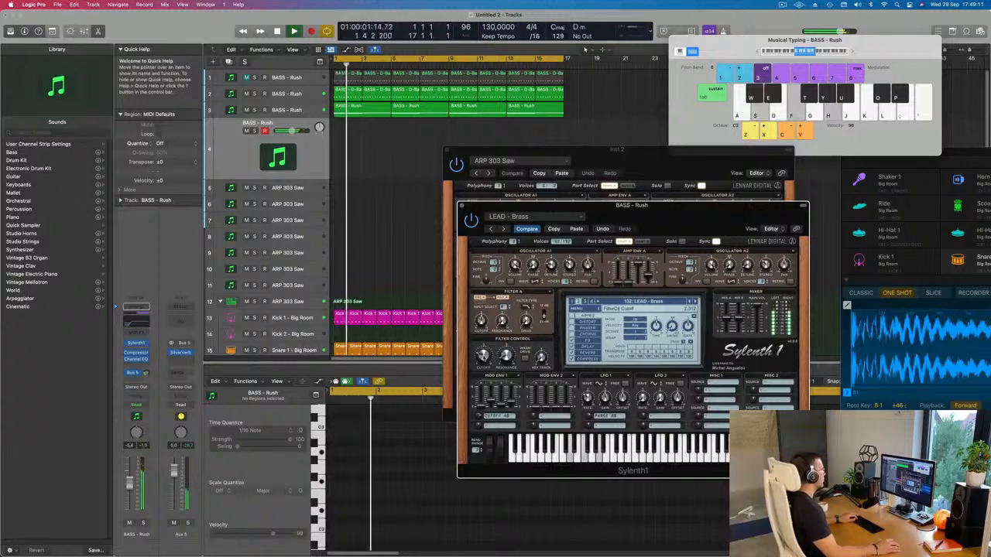
key("a")
key("d")
key("g")
key("s")
key("f")
key("h")
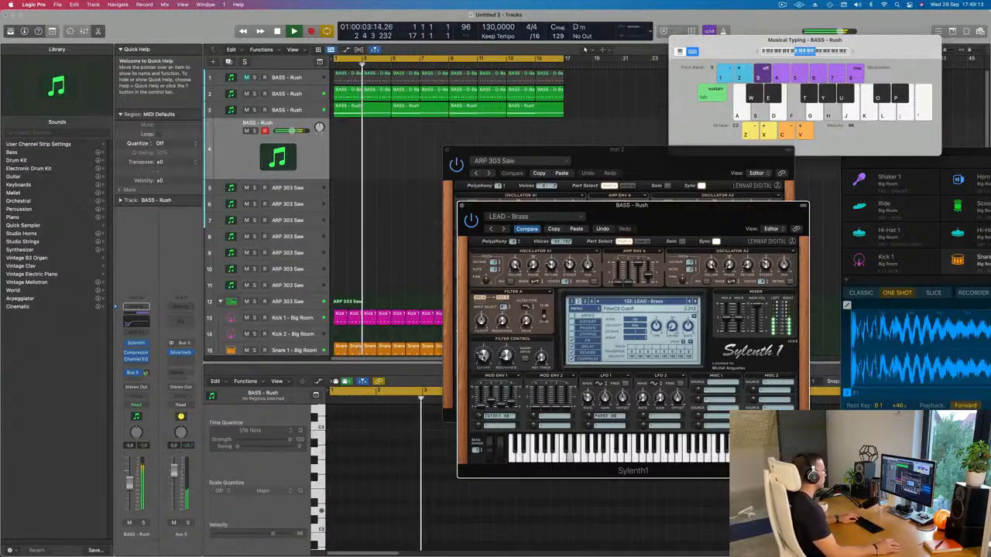
key("s")
key("f")
key("h")
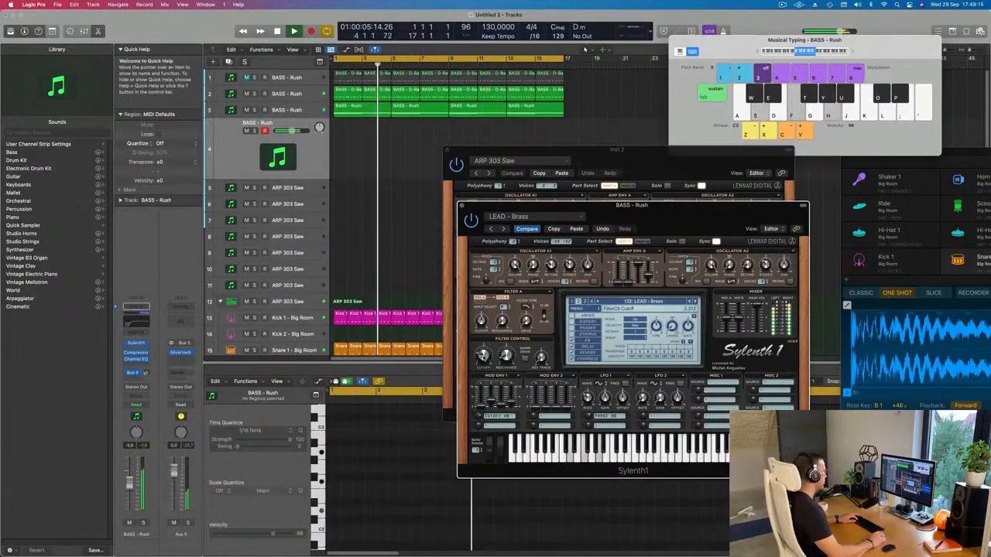
Step: Record a take of D minor and F major chords on track 4 from bar 9, stopping in bar 11, and move the ARP 303 Saw window aside
key("r")
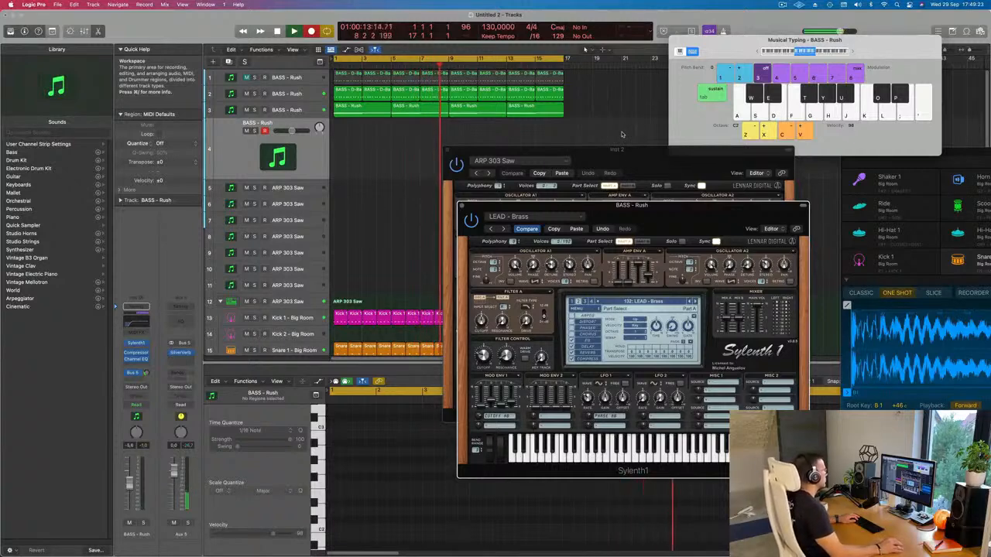
key("s")
key("f")
key("h")
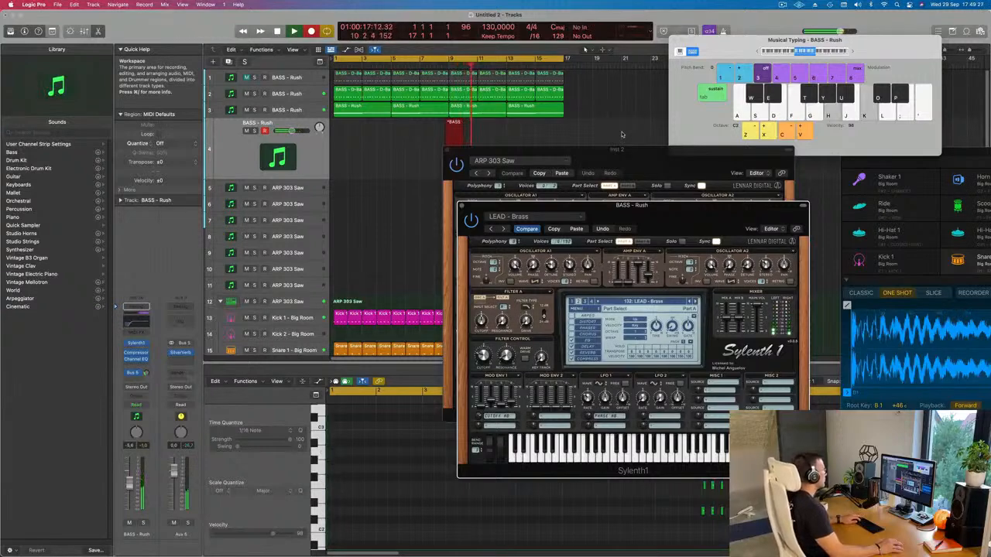
key("f")
key("h")
key("k")
key("f")
key("g")
key("j")
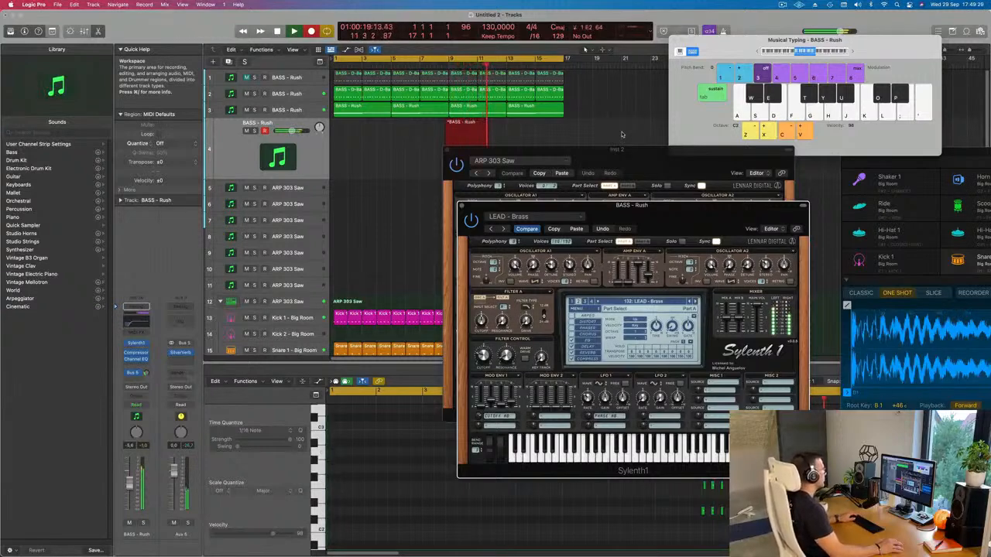
key("space")
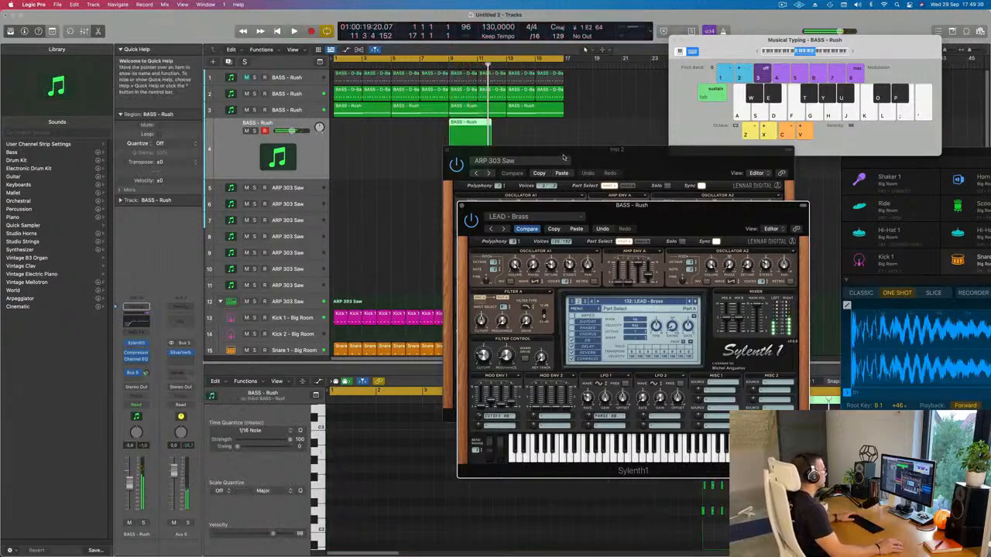
left_click_drag(564, 152, 834, 147)
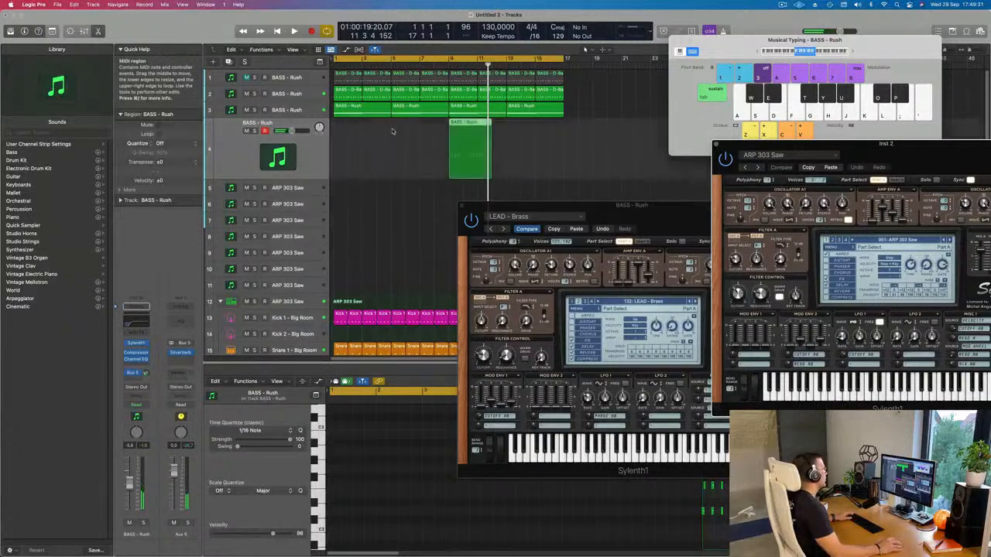
Step: Move the recorded chord region on track 4 to bar 1 and quantize all its notes to 1/16 notes
left_click_drag(472, 121, 346, 135)
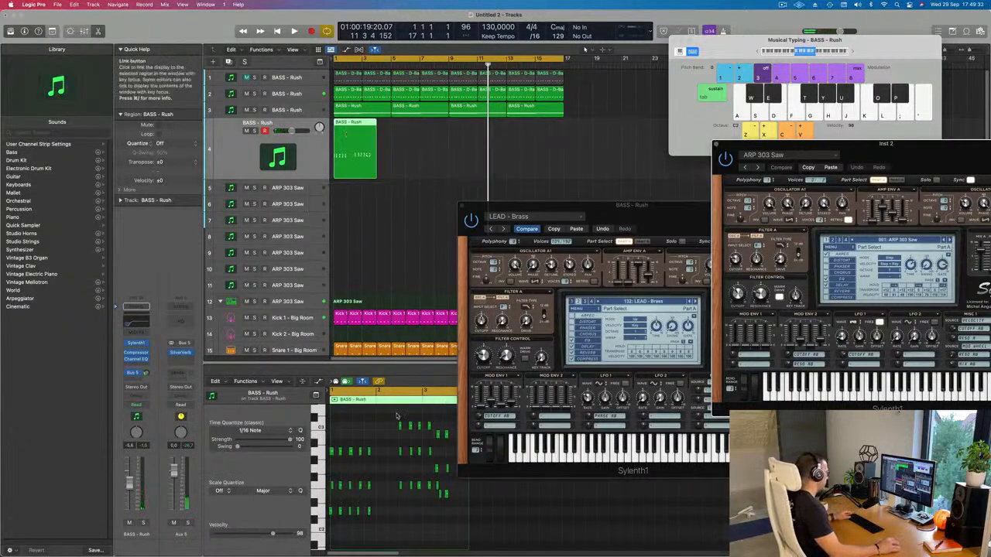
left_click(383, 449)
key("super+a")
key("space")
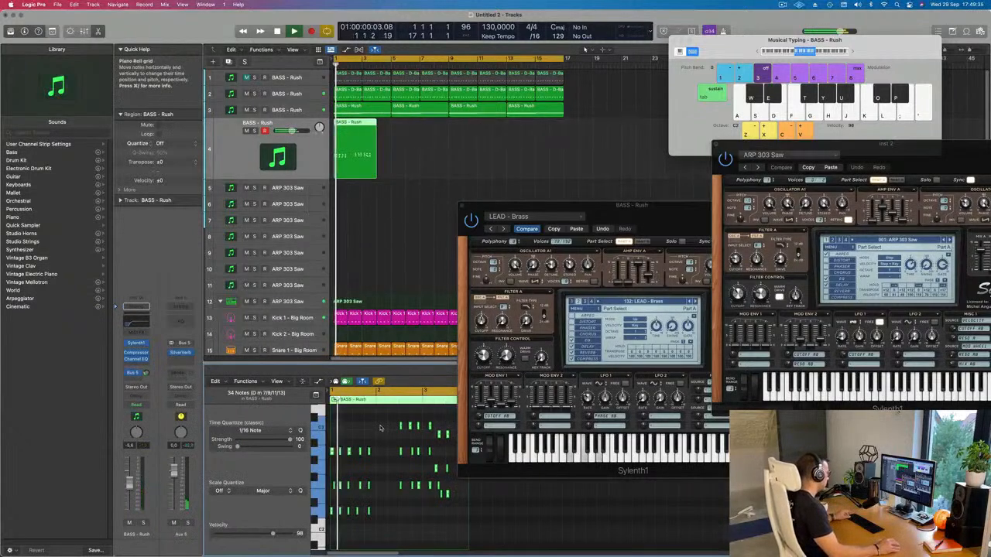
Step: Align the F2 and D2 notes of the fourth D minor chord in bar 1 with the chord's A2 note
scroll(378, 464, "up", 5)
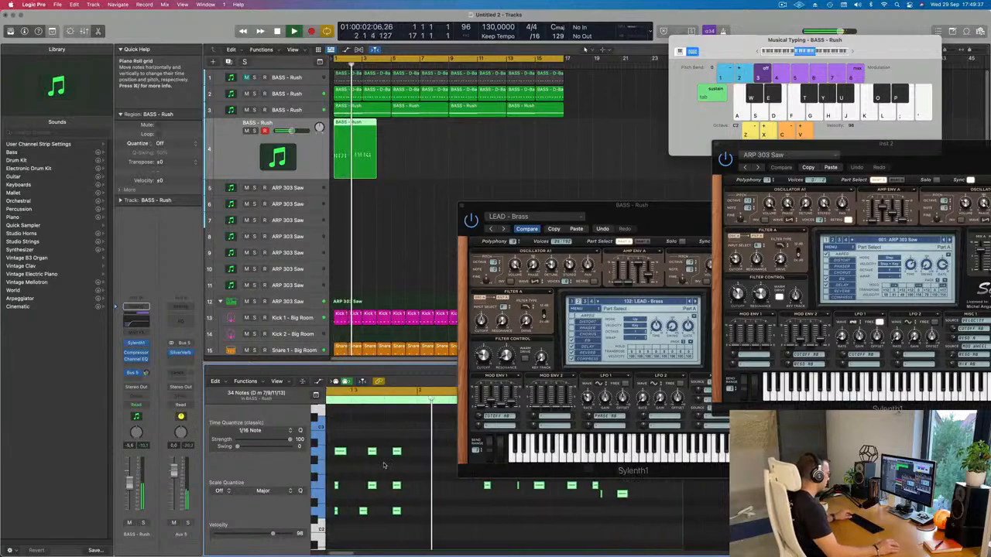
key("space")
left_click_drag(342, 471, 338, 496)
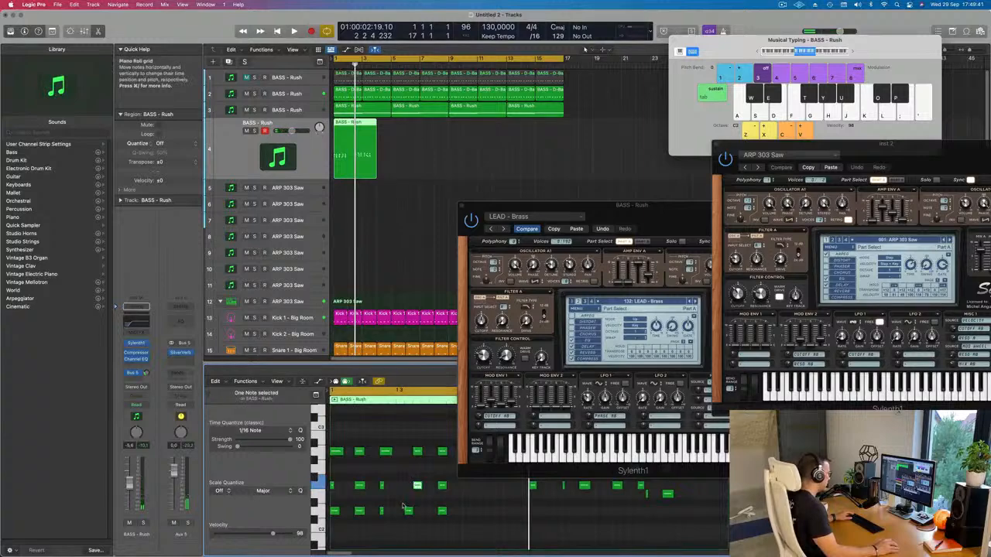
left_click_drag(411, 515, 419, 515)
key("space")
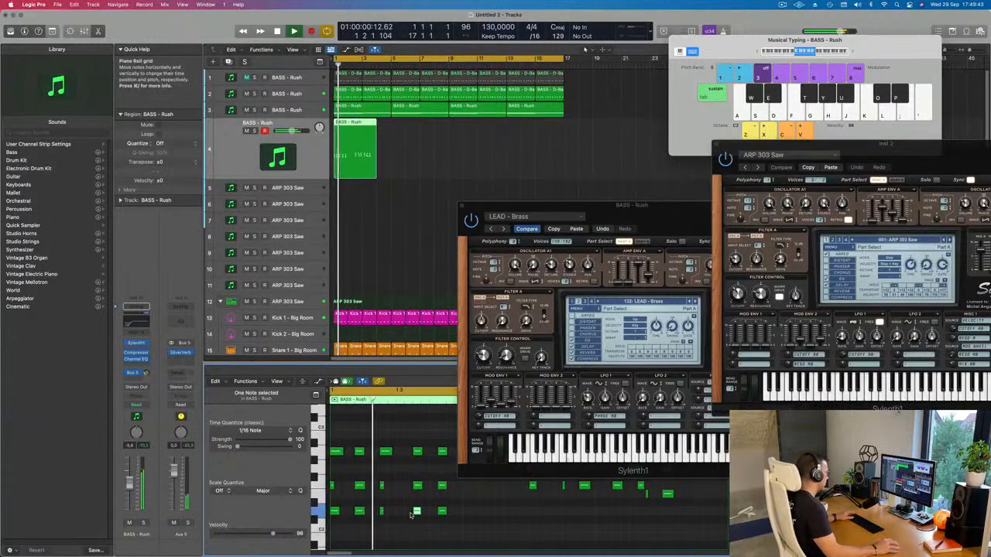
Step: Move the LEAD - Brass window aside and listen to the recorded chord pattern repeatedly from bar 1
left_click_drag(588, 207, 833, 185)
scroll(495, 461, "down", 3)
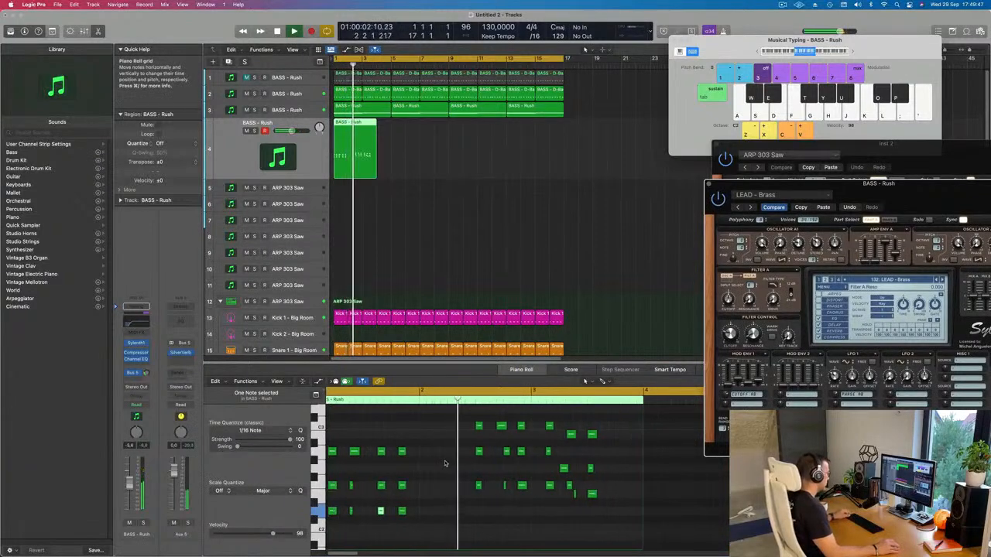
key("Return")
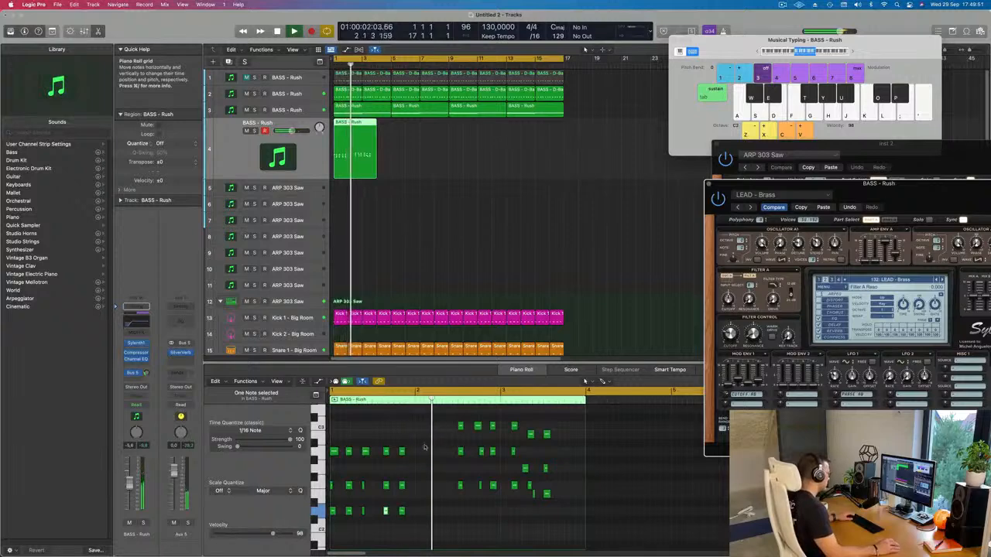
key("Return")
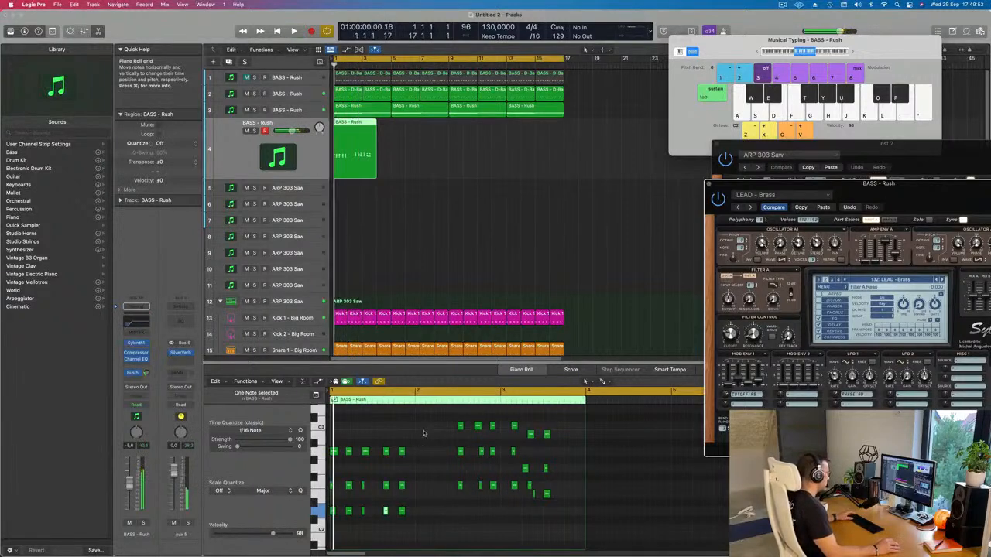
key("Return")
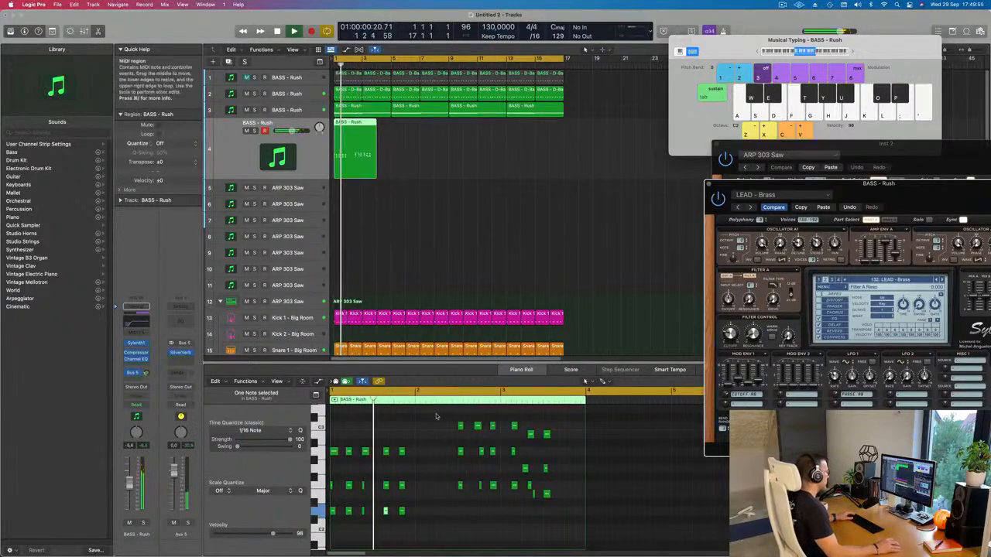
key("Return")
Step: Move the first nine F major chord notes to the start of bar 2 and play the pattern from bar 1
left_click_drag(449, 420, 508, 500)
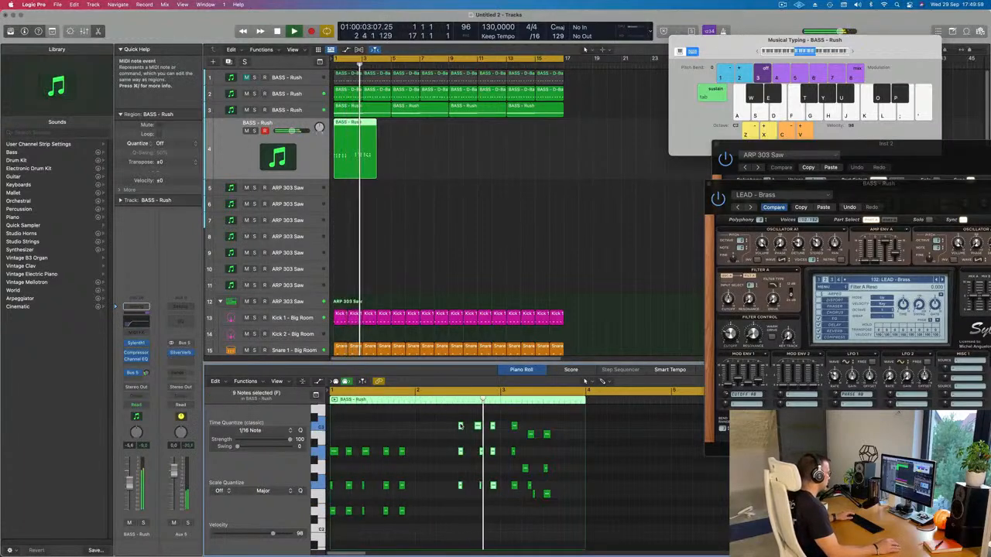
left_click_drag(463, 449, 424, 464)
key("Return")
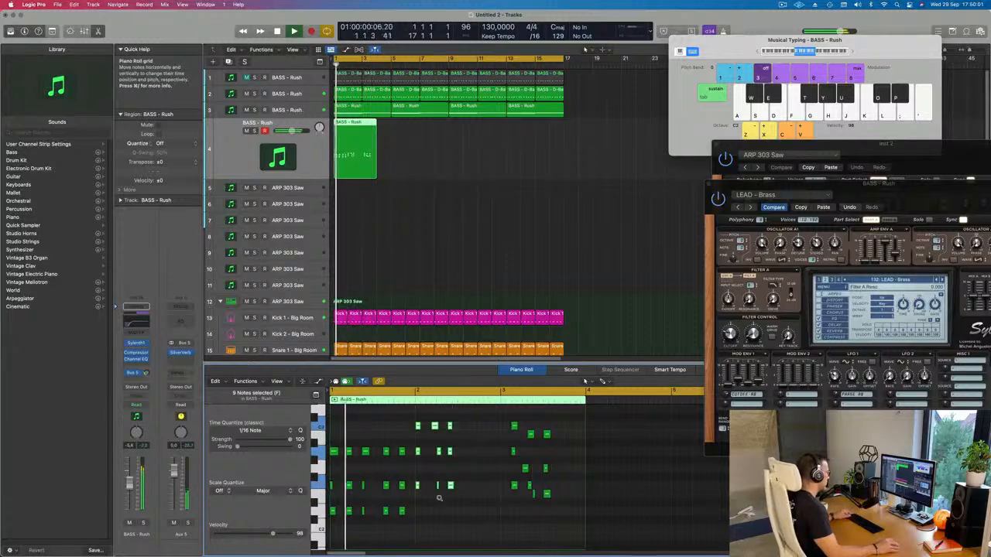
Step: Delete the nine F major chord notes in bar 2
scroll(443, 495, "up", 3)
scroll(502, 459, "right", 1)
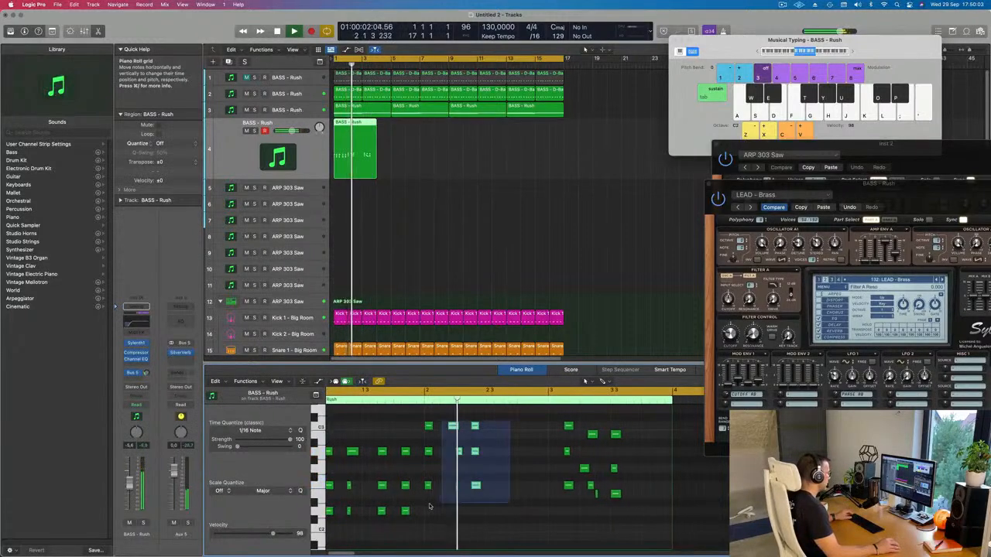
key("Delete")
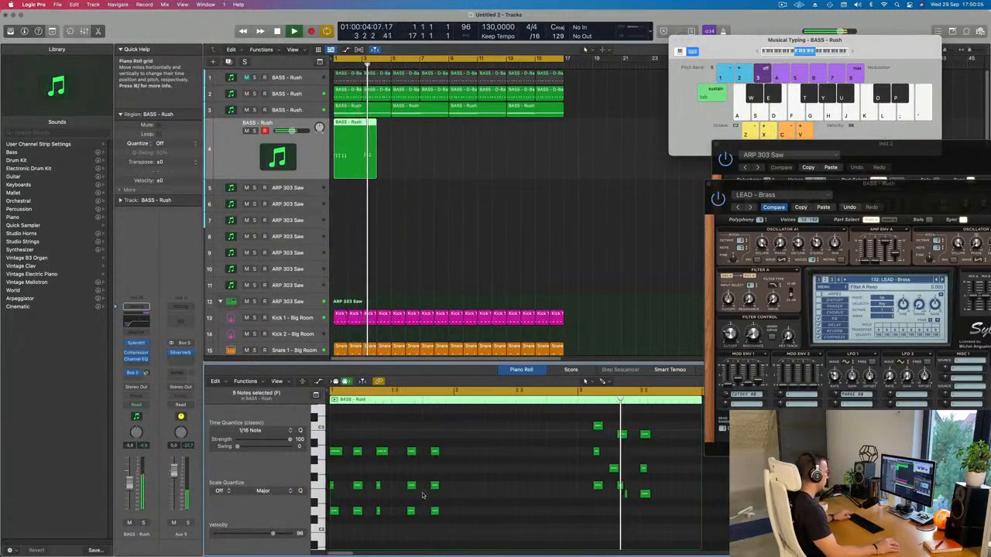
Step: Copy the 15 D minor notes to bar 2 transposed up three semitones to F2, and raise the copies' middle notes to A2
scroll(433, 472, "left", 2)
left_click_drag(463, 430, 334, 507)
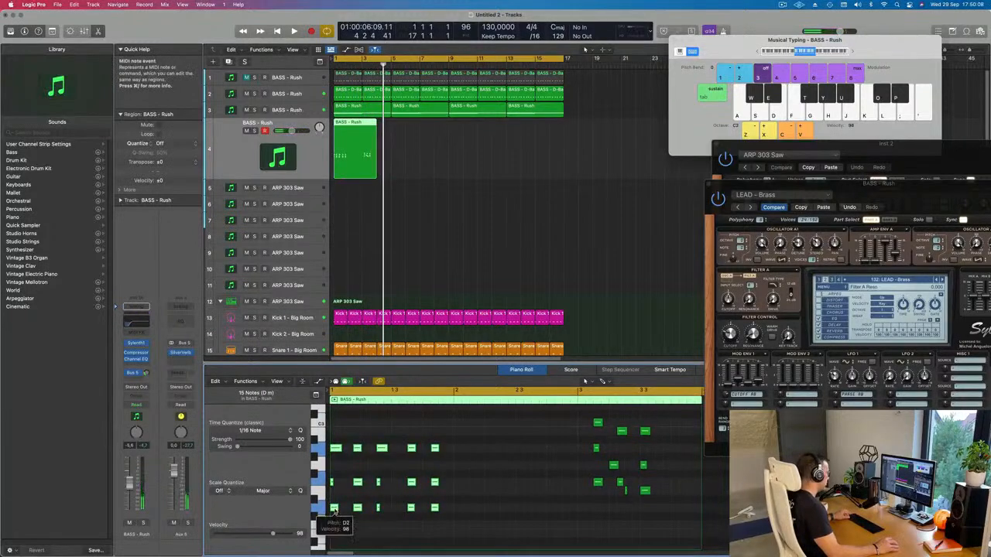
left_click_drag(334, 509, 465, 488)
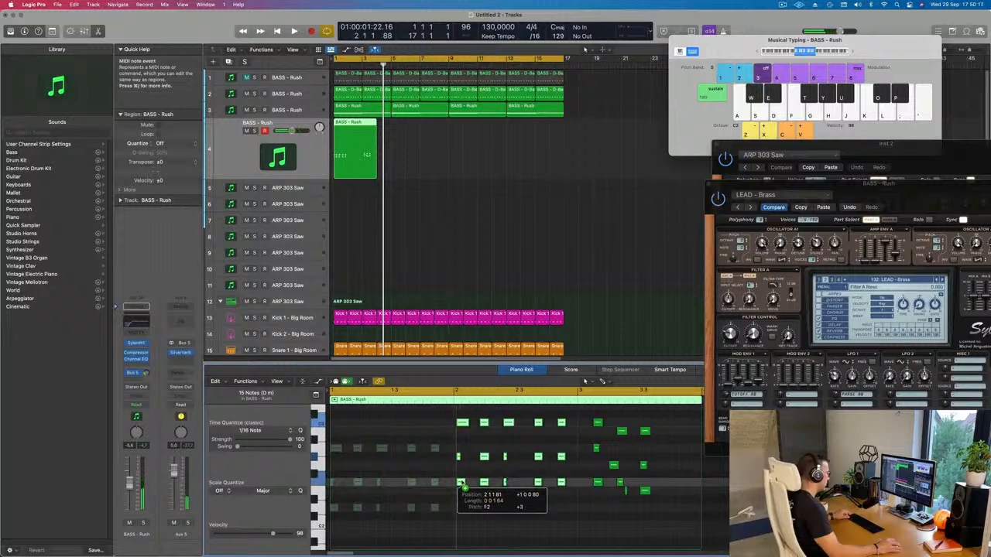
left_click_drag(459, 460, 566, 464)
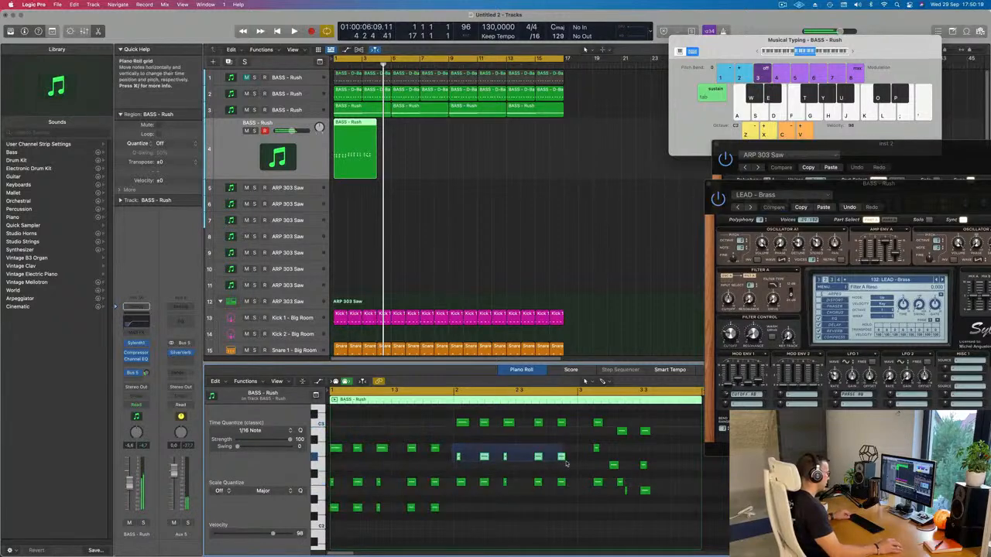
left_click_drag(459, 457, 553, 494)
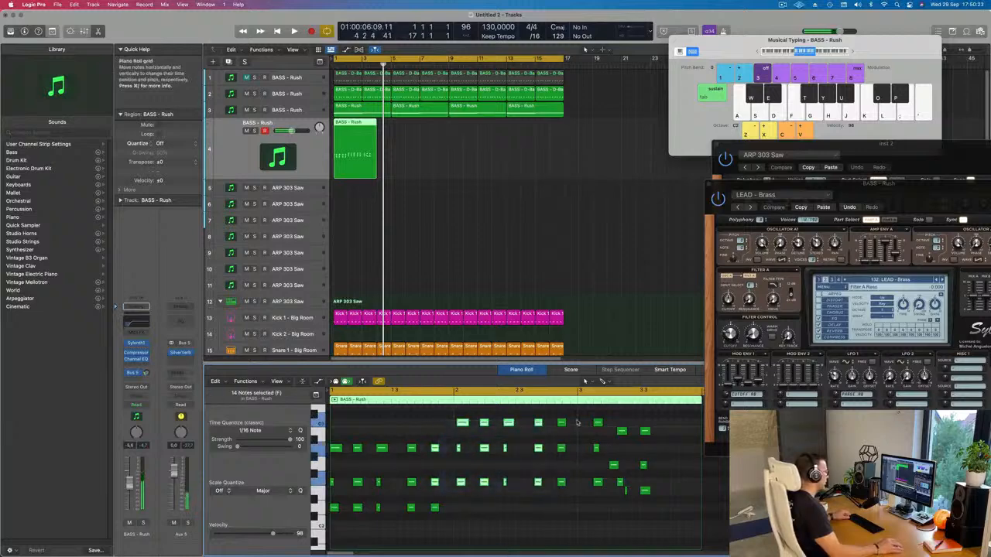
Step: Select all notes in the region, quantize them to 1/16 notes and play the pattern from the start
left_click_drag(577, 419, 460, 502)
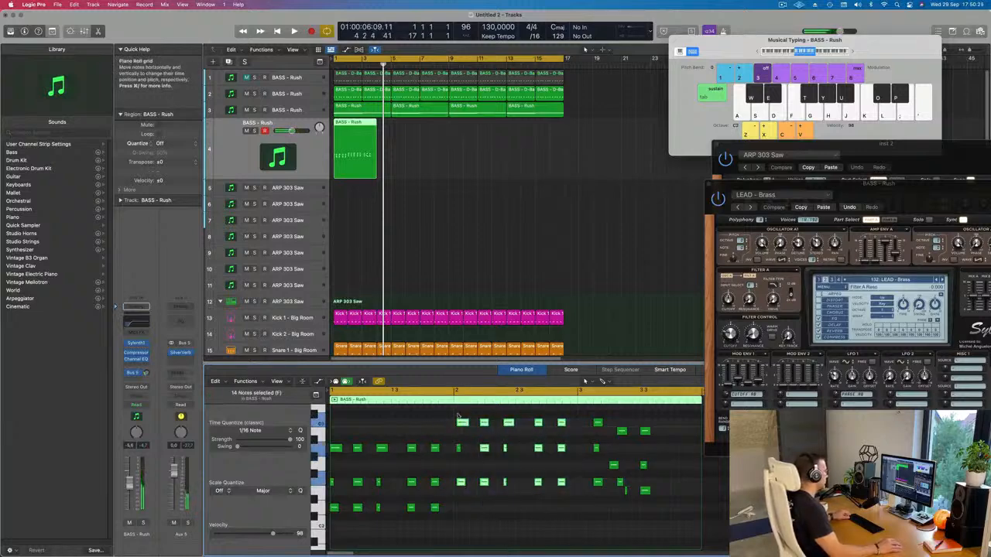
left_click_drag(511, 455, 579, 502)
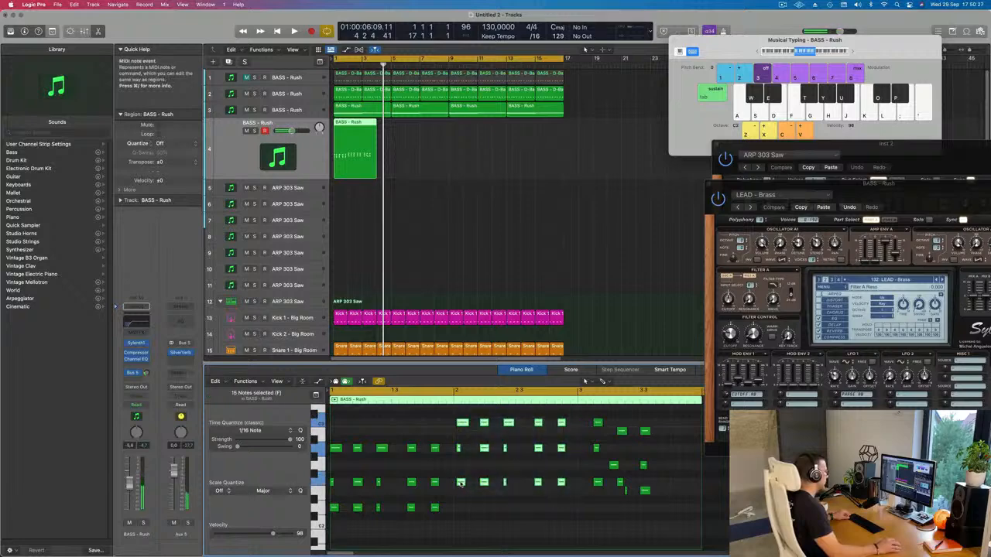
left_click_drag(460, 484, 458, 485)
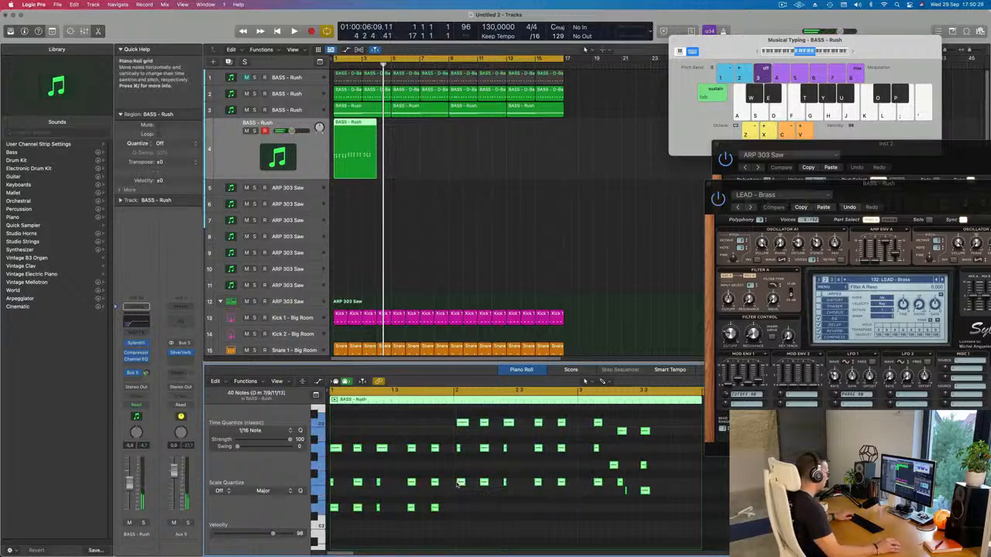
key("Return")
key("space")
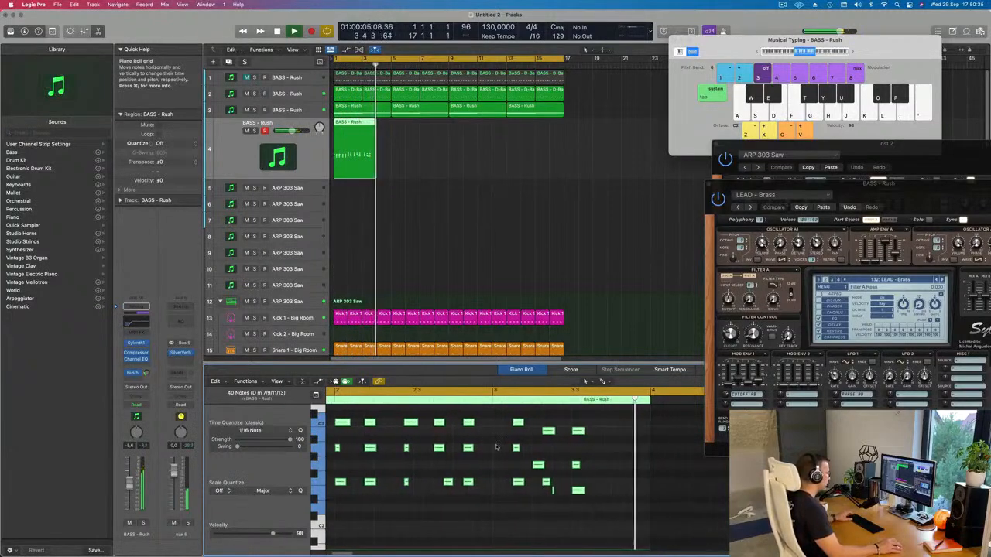
Step: Replay the pattern from the start and delete the three-note F major chord in bar 3
key("Return")
key("space")
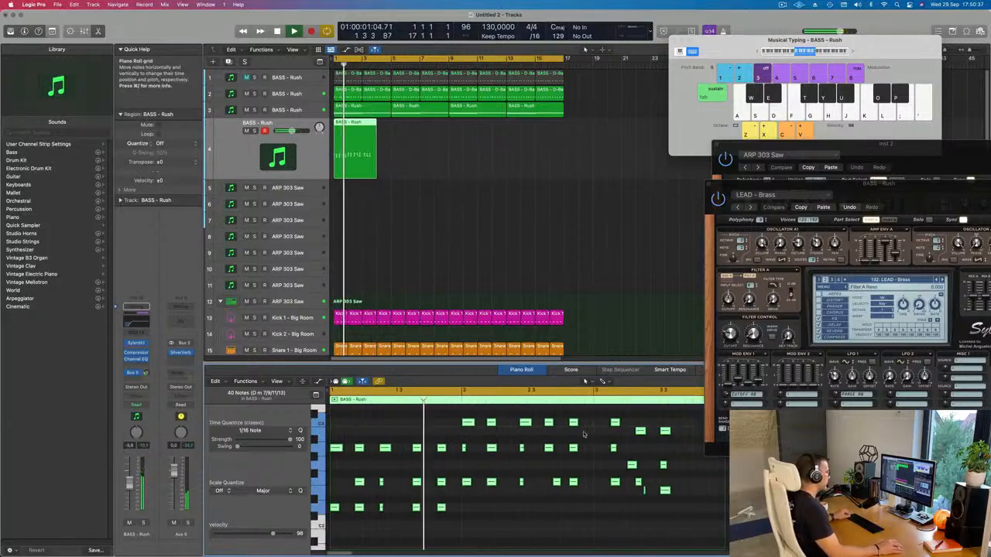
key("space")
left_click_drag(601, 418, 625, 504)
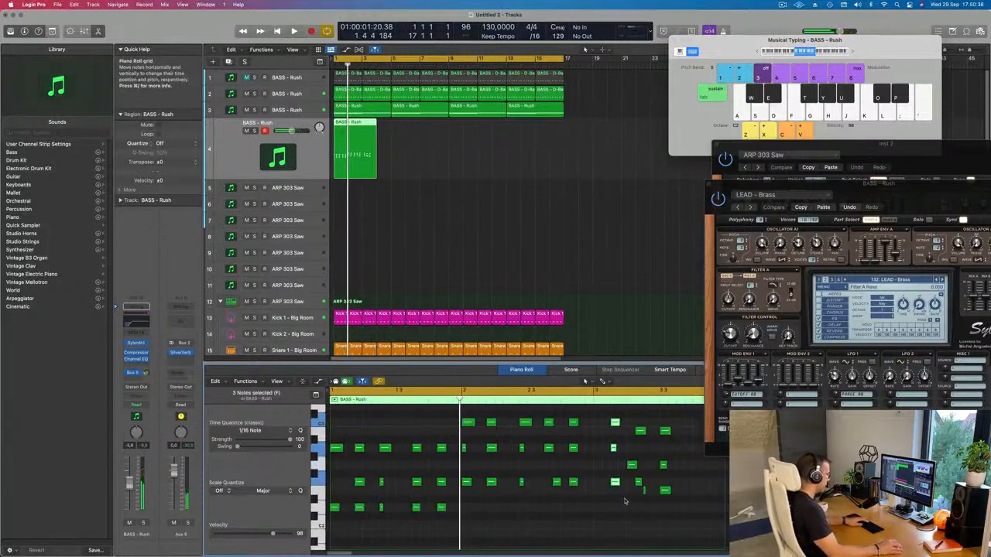
Step: Remove the stray F2 note, align the first E minor chord's notes, and move both E minor chords to the start of bar 3
left_click_drag(641, 432, 633, 433)
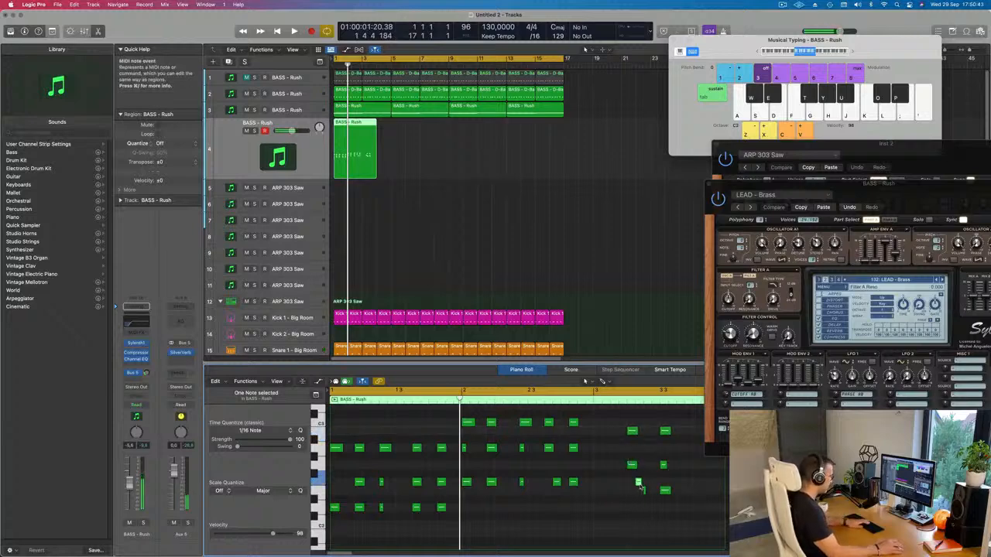
left_click_drag(642, 493, 629, 493)
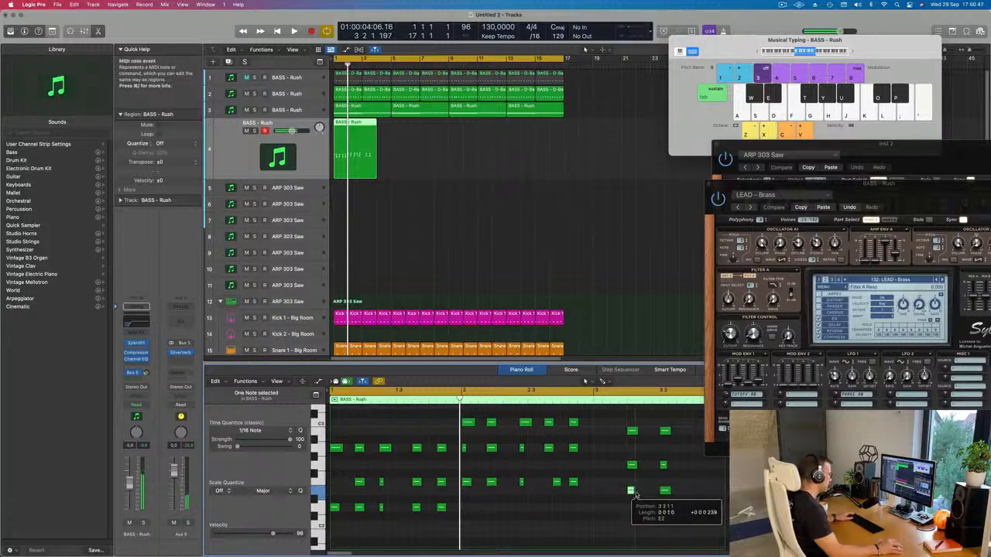
left_click_drag(620, 427, 671, 507)
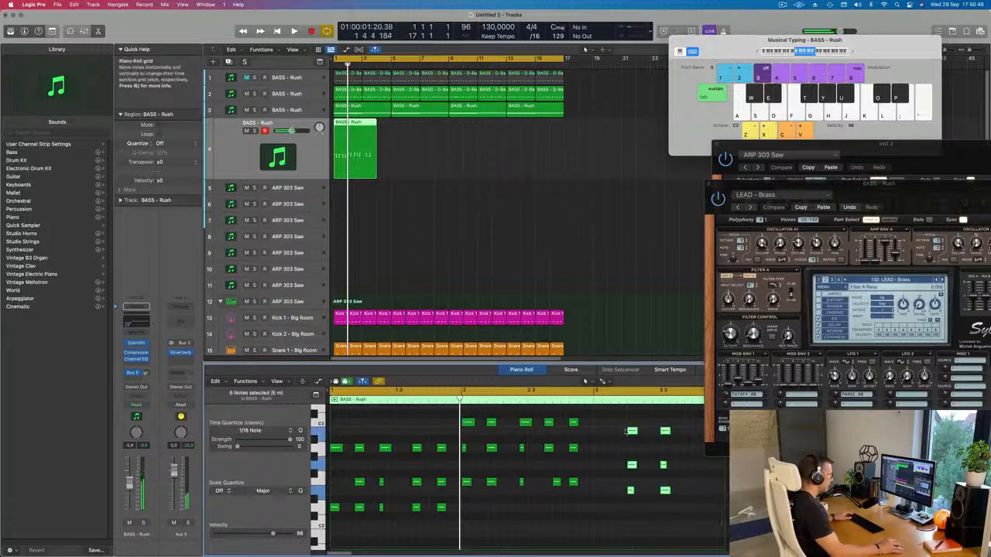
left_click_drag(632, 431, 599, 432)
Step: Play the edited chord pattern from bar 1 to check the change into the E minor chords
key("space")
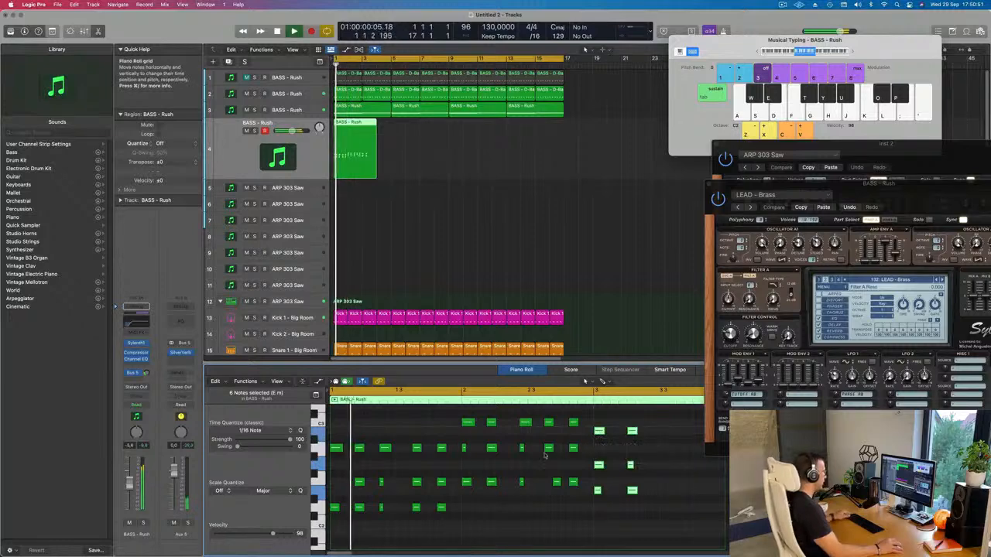
scroll(489, 455, "down", 4)
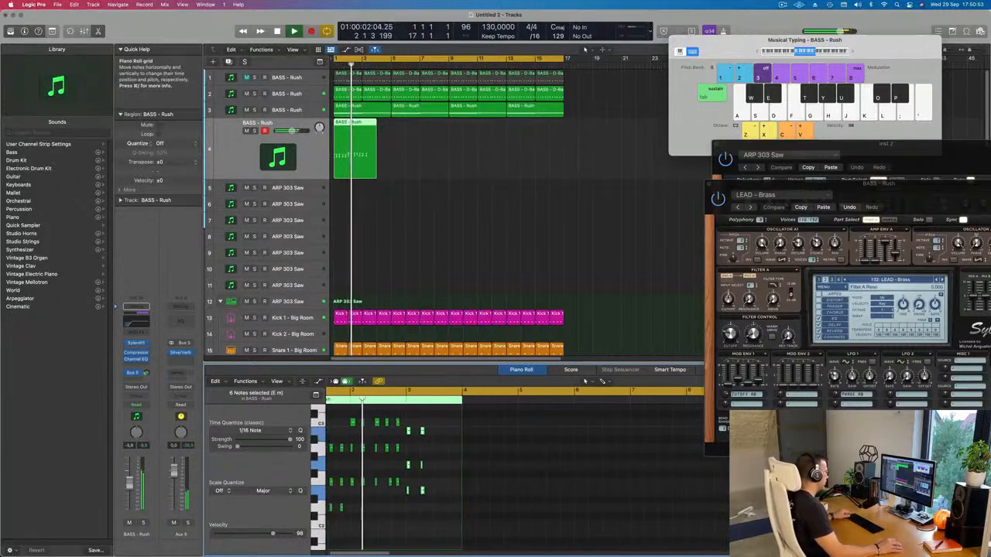
scroll(455, 458, "up", 3)
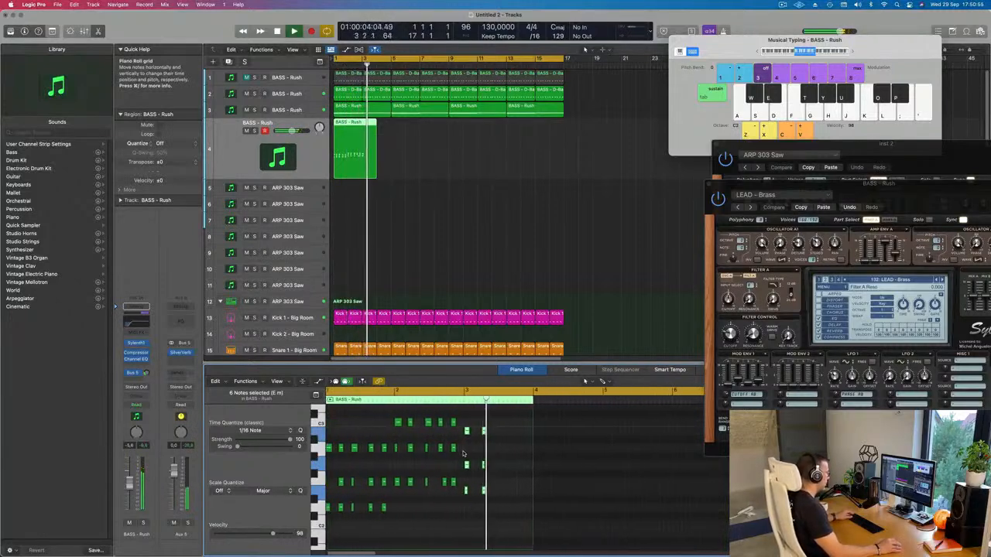
key("Return")
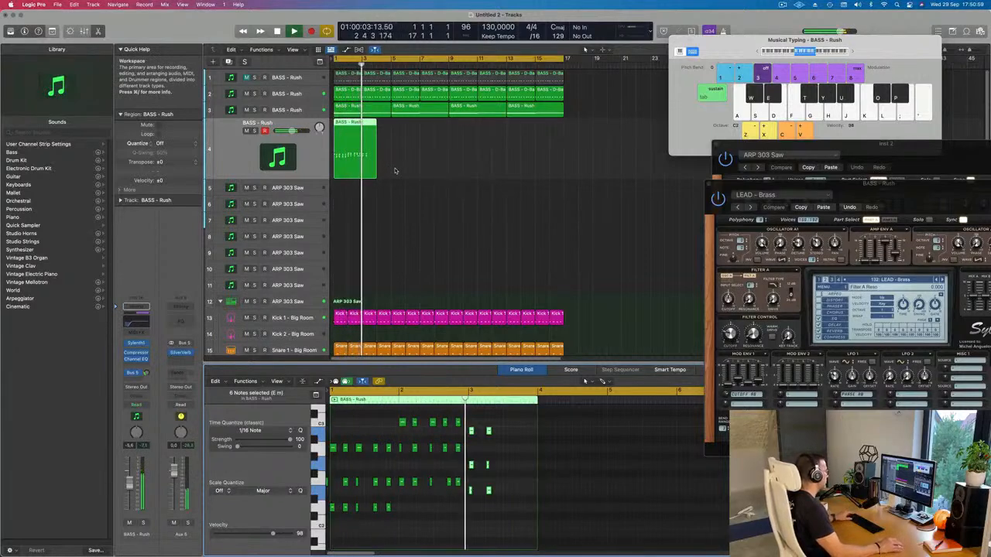
left_click(447, 484)
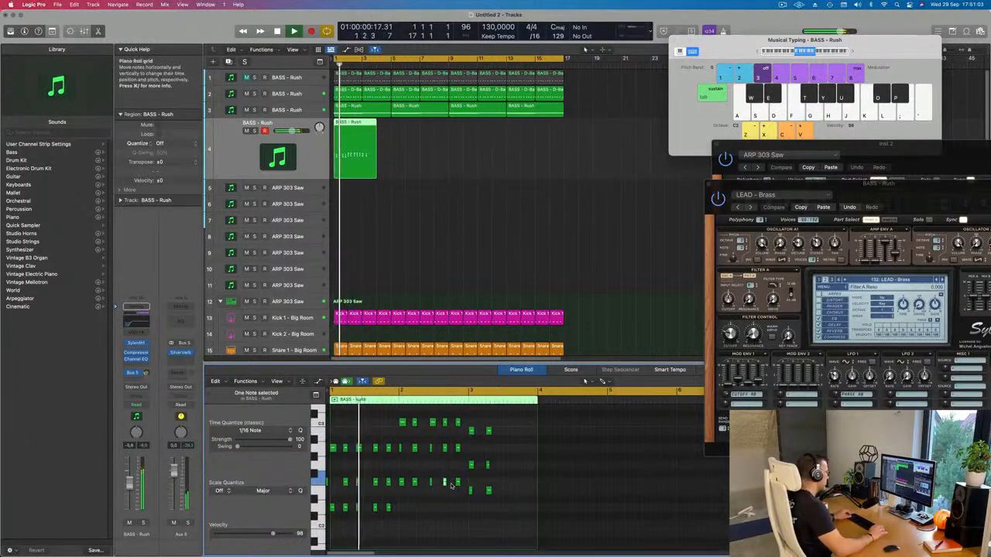
Step: Move the second E minor chord in bar 3 one sixteenth note earlier
scroll(453, 487, "down", 1)
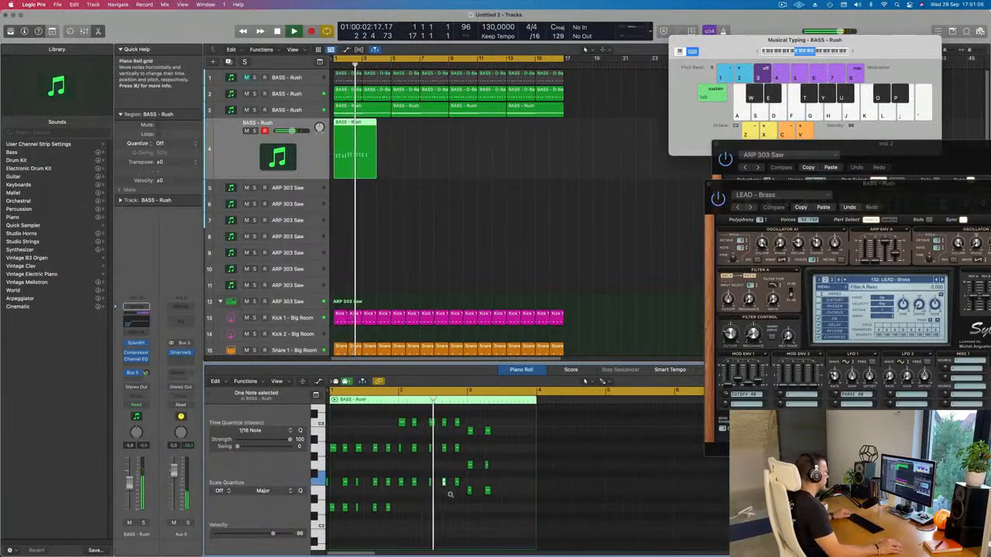
scroll(450, 495, "down", 1)
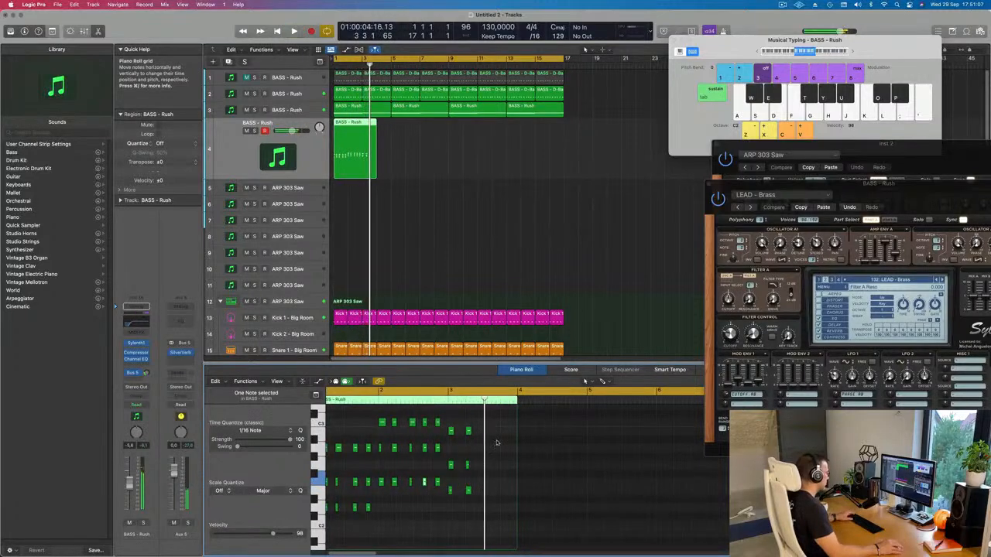
left_click_drag(508, 424, 488, 509)
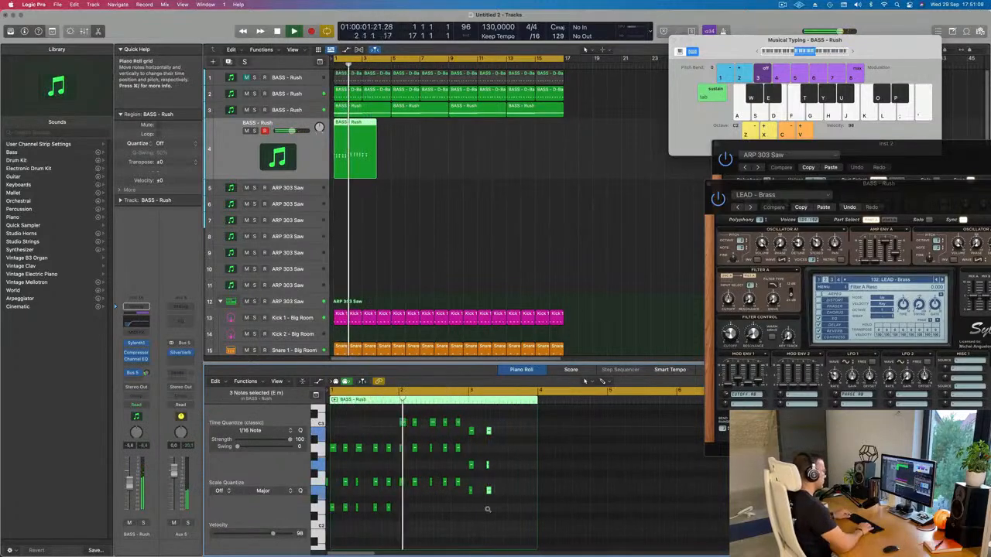
scroll(484, 509, "up", 3)
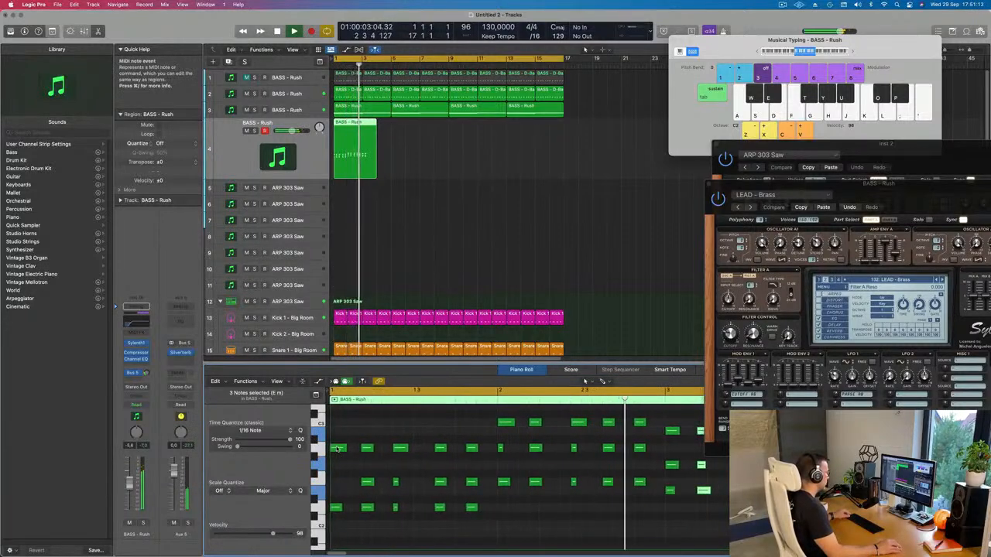
Step: Replay the edited chord pattern from bar 1 to check its rhythm and chord changes
left_click_drag(337, 449, 341, 485)
key("Return")
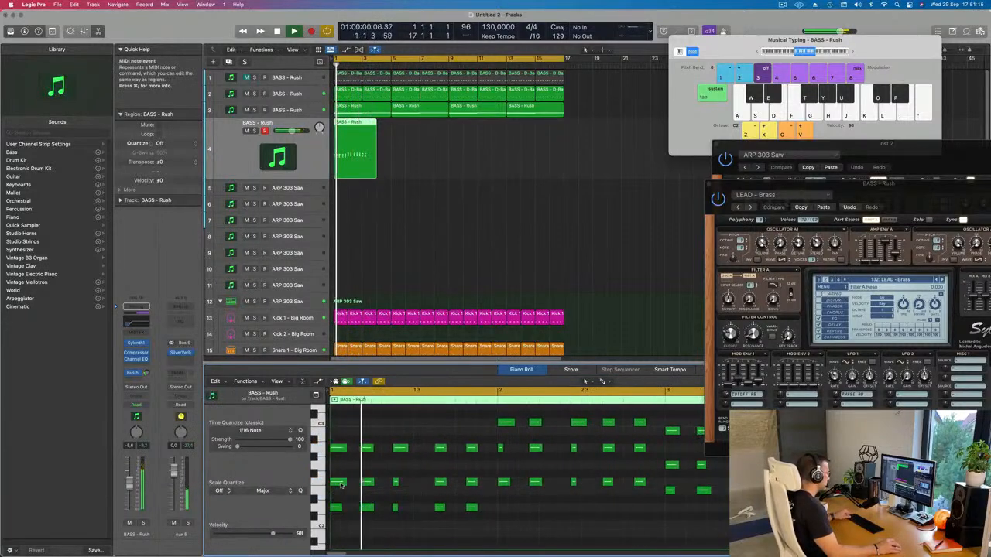
scroll(435, 492, "down", 3)
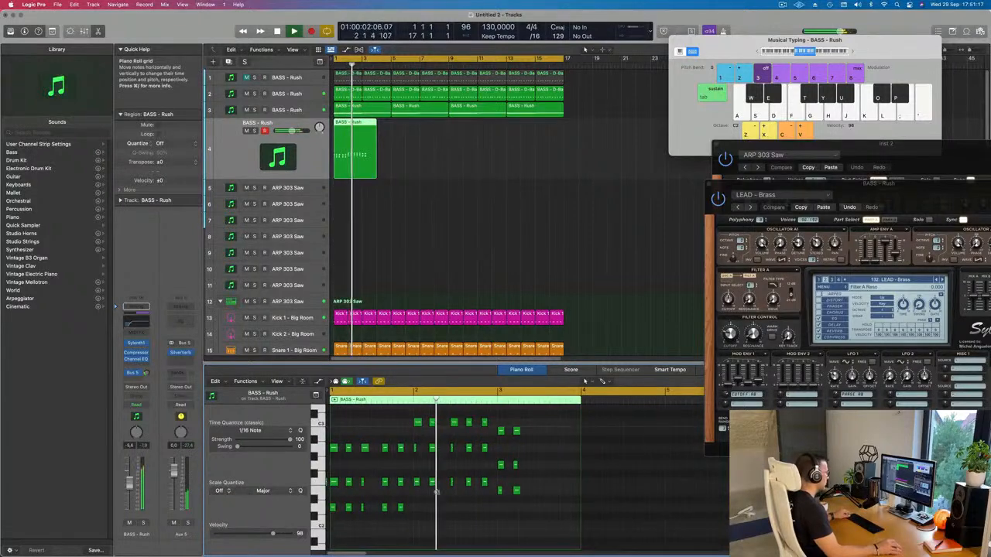
scroll(436, 491, "down", 2)
key("Return")
Step: Delete the recorded chord region from track 4
left_click(365, 161)
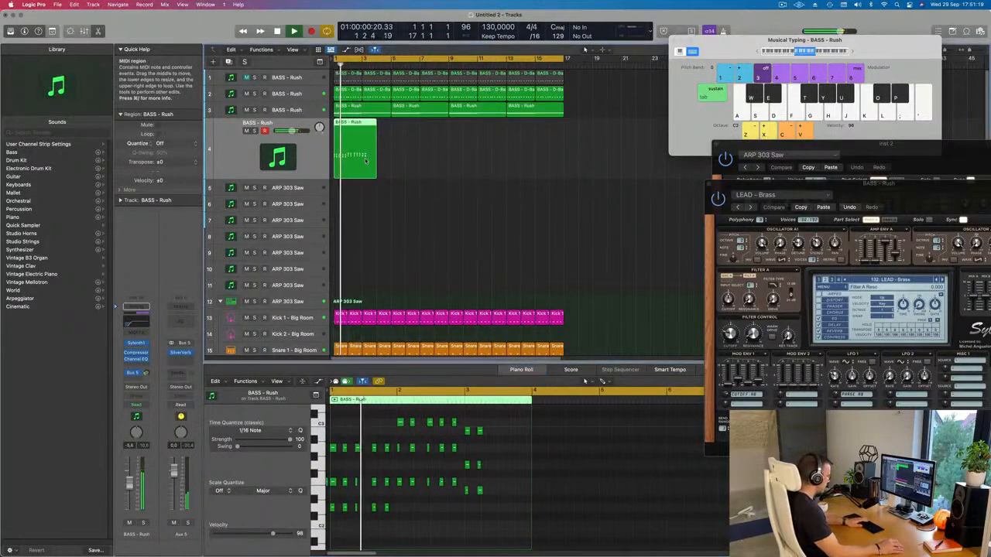
key("Delete")
Step: Move the brass lead's Sylenth1 window fully into view and adjust the Bus 5 send level on track 4
left_click_drag(877, 191, 661, 92)
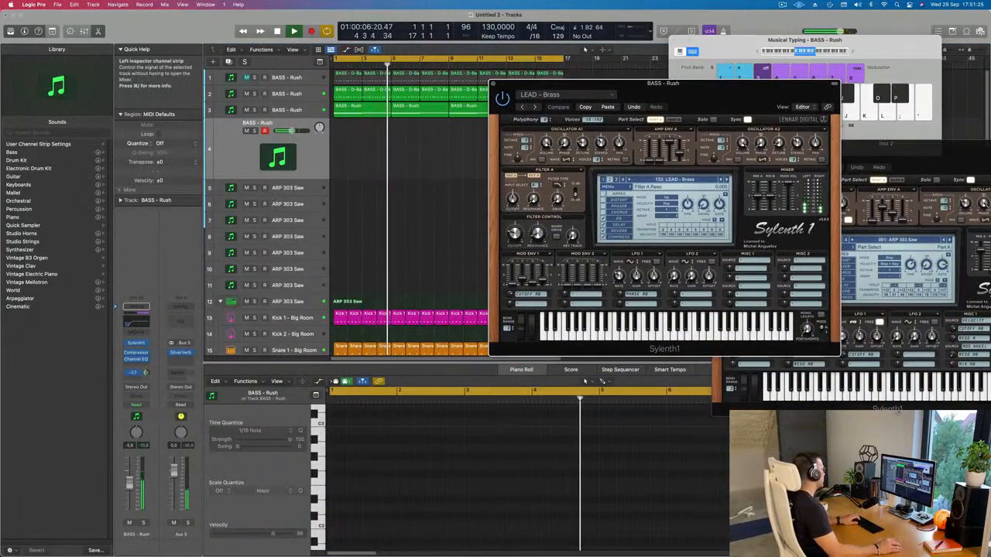
left_click_drag(146, 373, 146, 378)
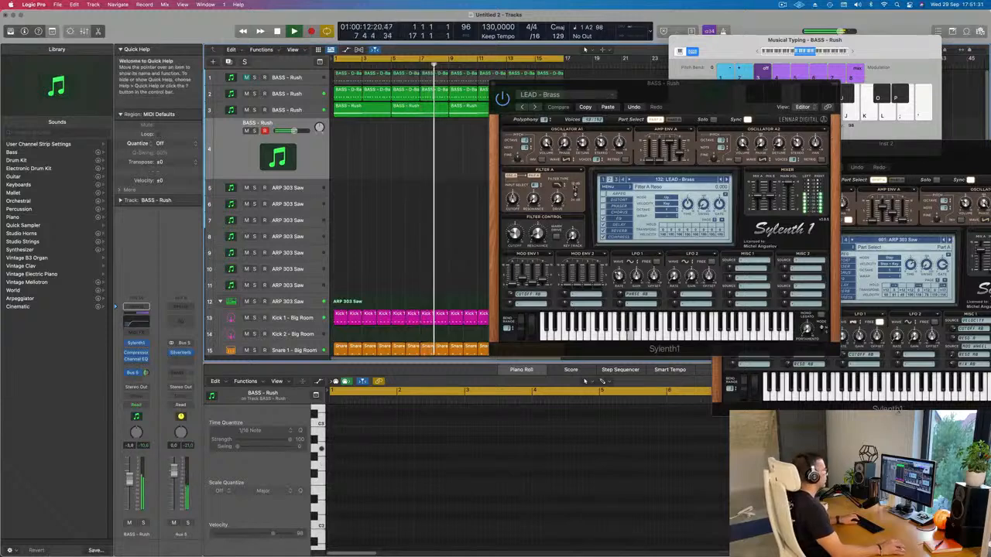
Step: Switch track 4's Sylenth1 sound to the preset LEAD - Brazil 1
left_click(727, 180)
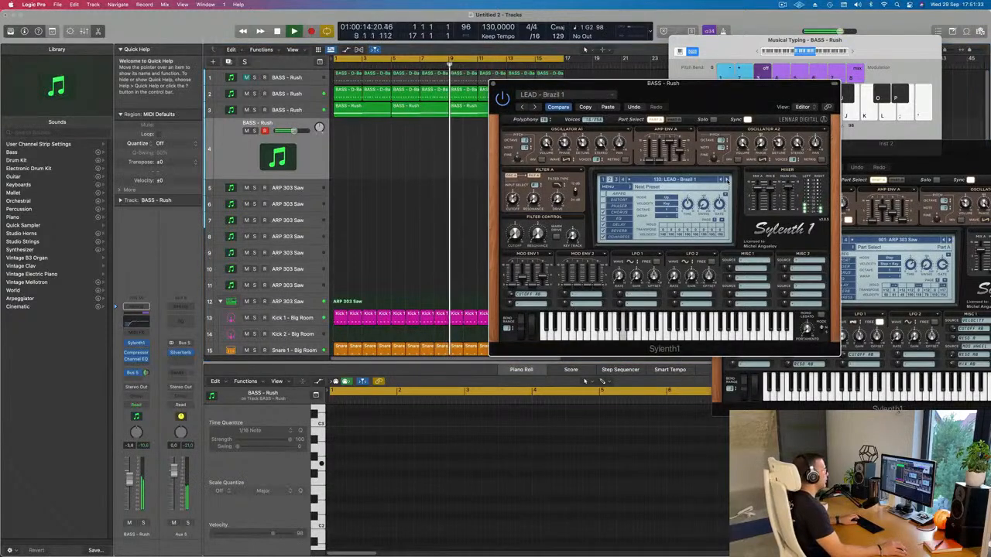
left_click(688, 180)
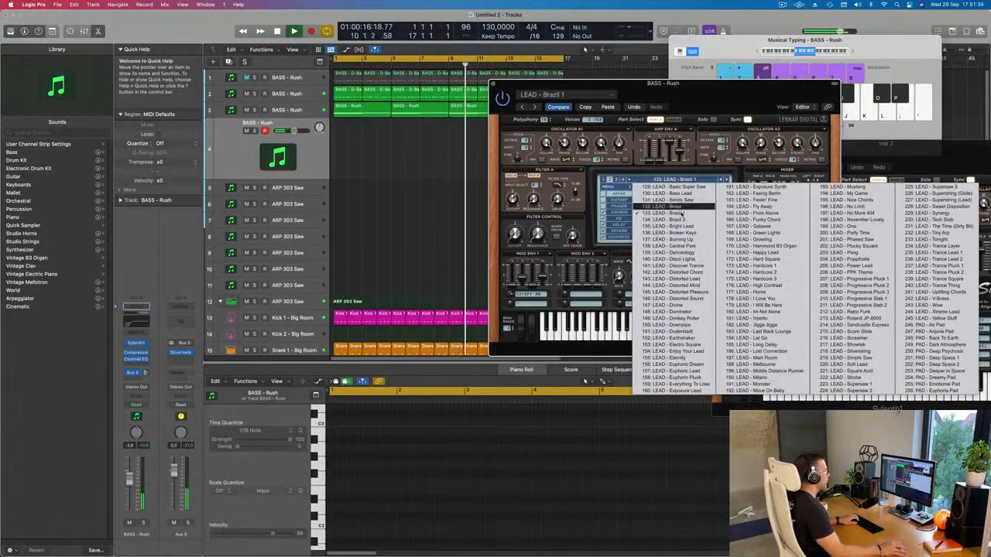
left_click(666, 213)
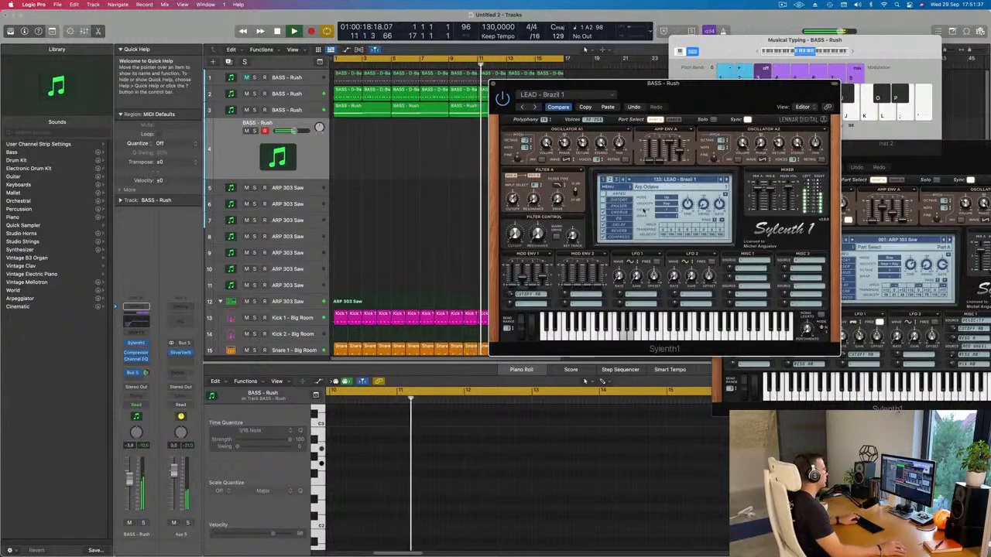
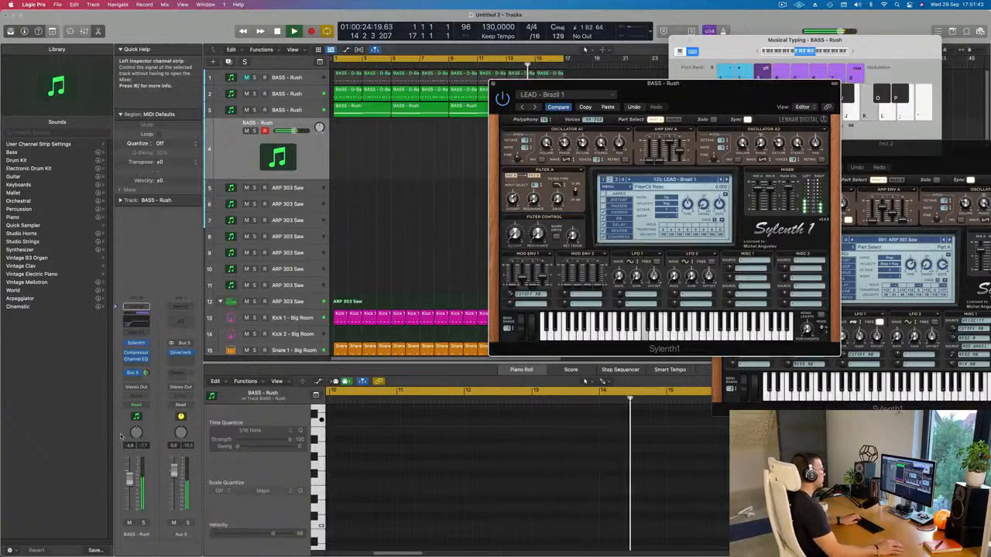
Step: Audition track 4's following Sylenth1 lead presets one by one up to LEAD - Divine, and return to LEAD - Distorted Mind
left_click_drag(705, 110, 743, 132)
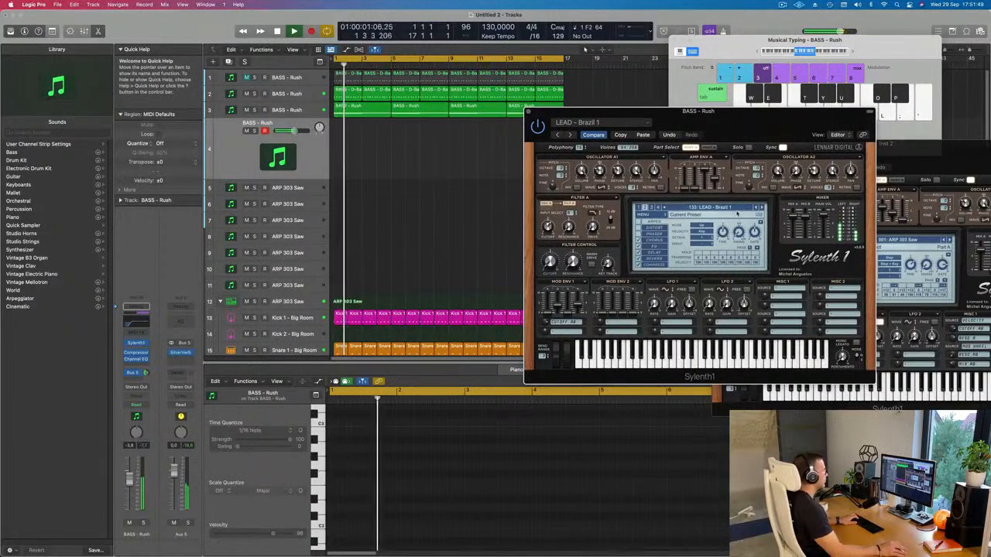
left_click(762, 207)
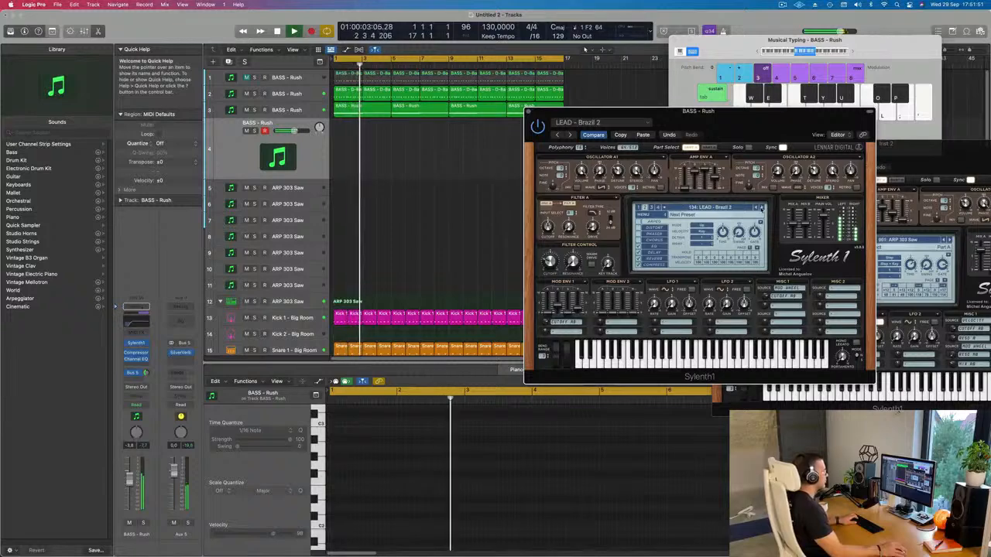
left_click(762, 207)
left_click(761, 208)
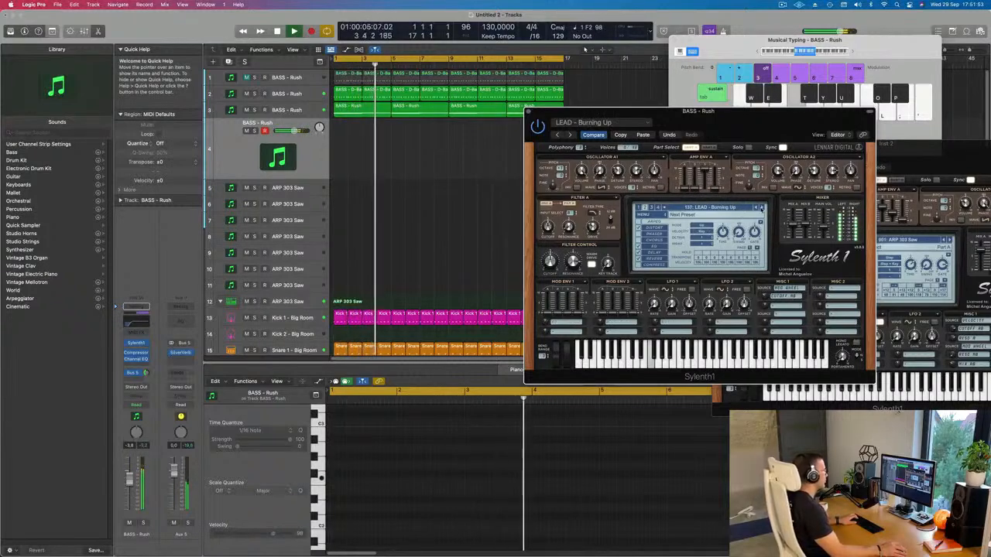
left_click(761, 207)
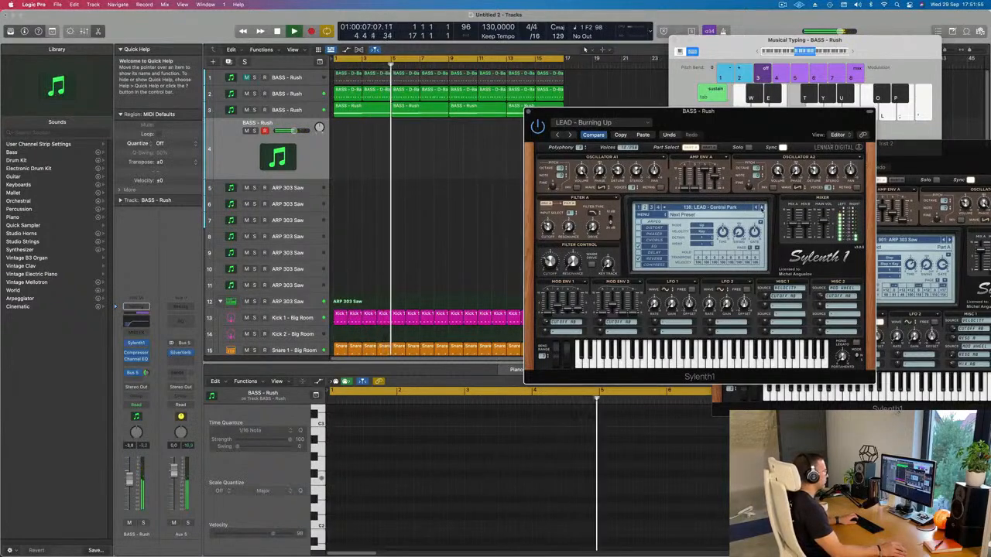
left_click(762, 207)
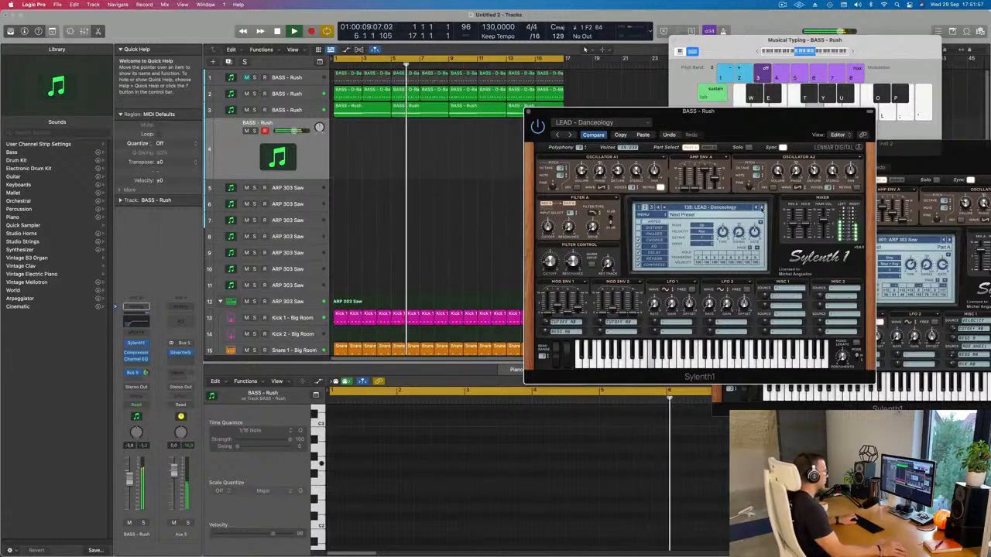
left_click(762, 208)
left_click(762, 207)
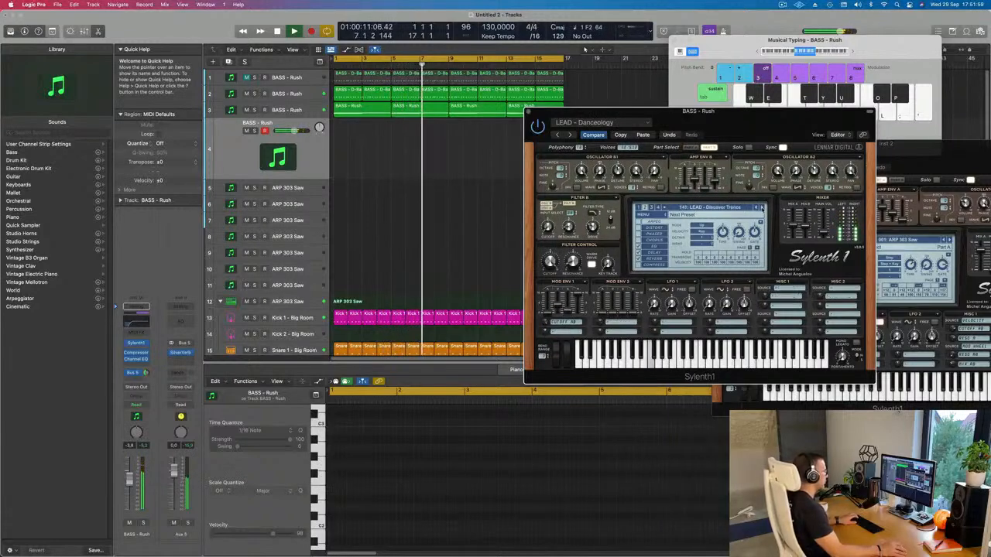
left_click(761, 208)
left_click(761, 207)
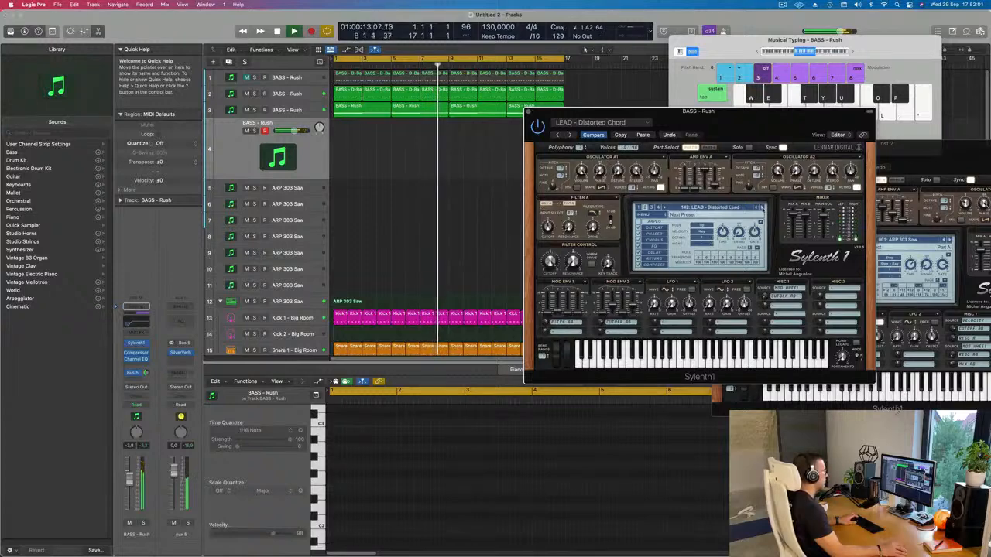
left_click(762, 207)
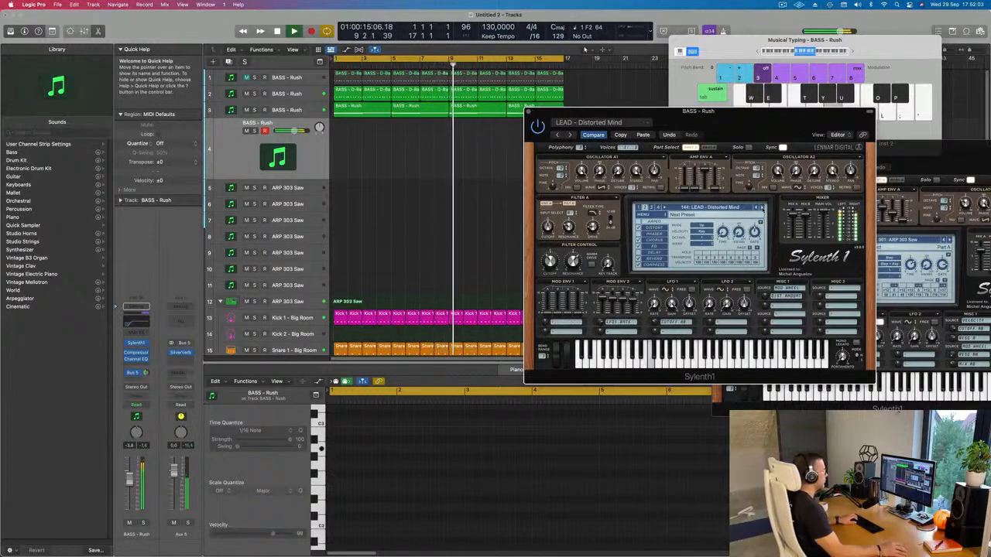
left_click(762, 207)
left_click(762, 207)
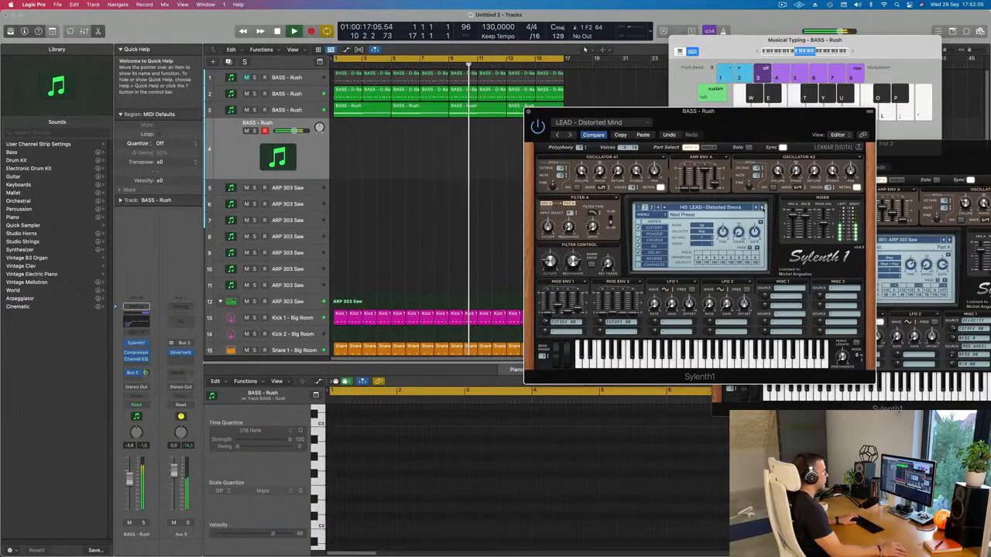
left_click(761, 207)
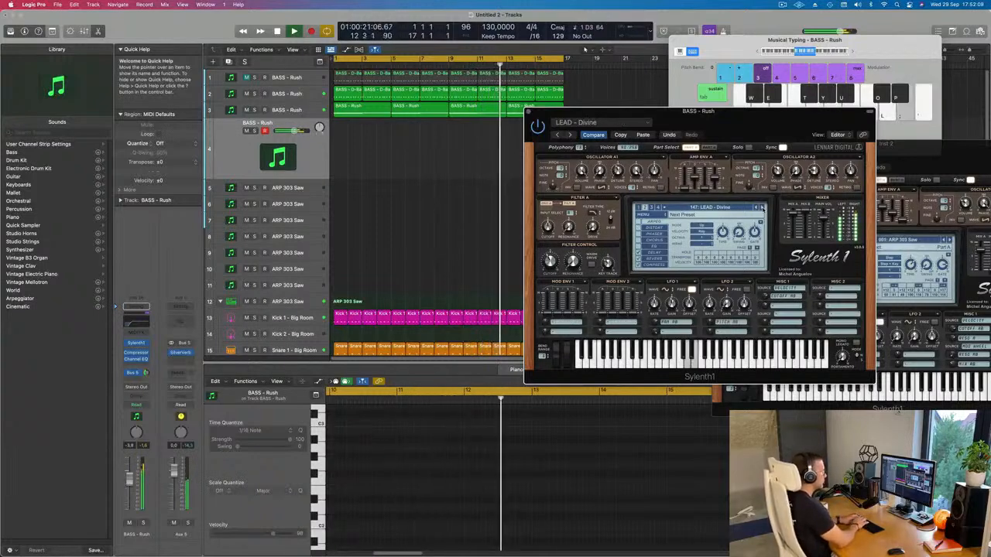
left_click(756, 208)
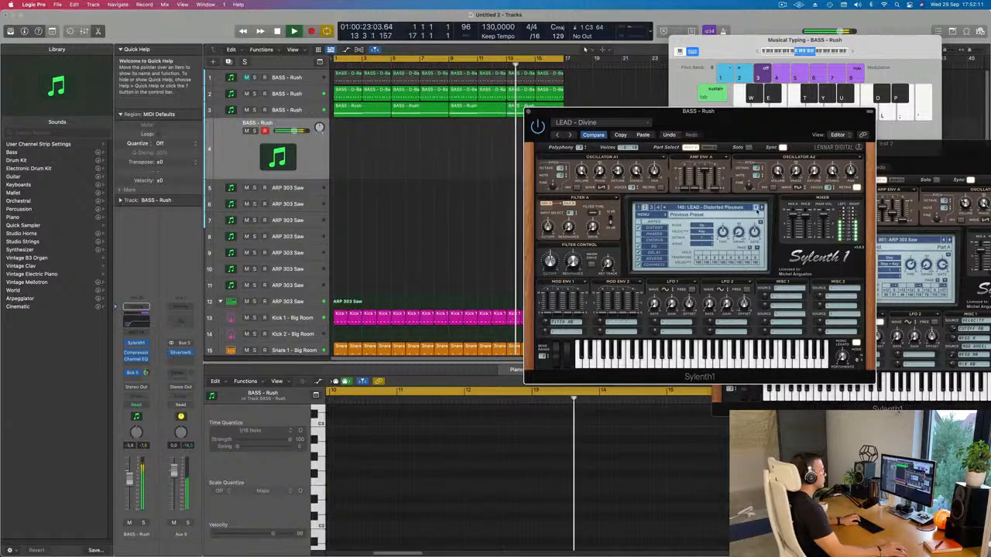
left_click(756, 208)
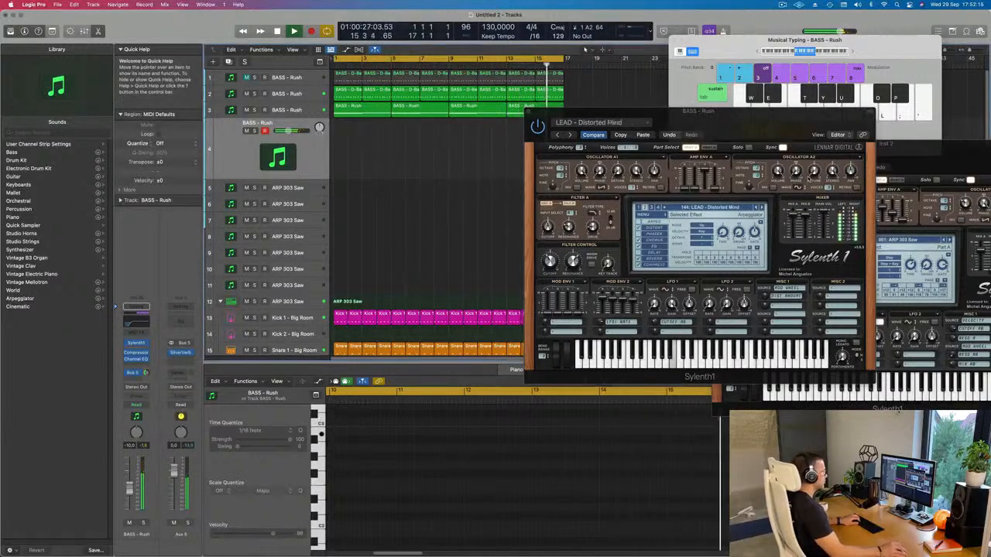
Step: Continue through the lead presets on track 4, playing test notes on each, and stop at LEAD - Euphoric Dream
left_click(761, 207)
left_click(761, 207)
left_click(761, 208)
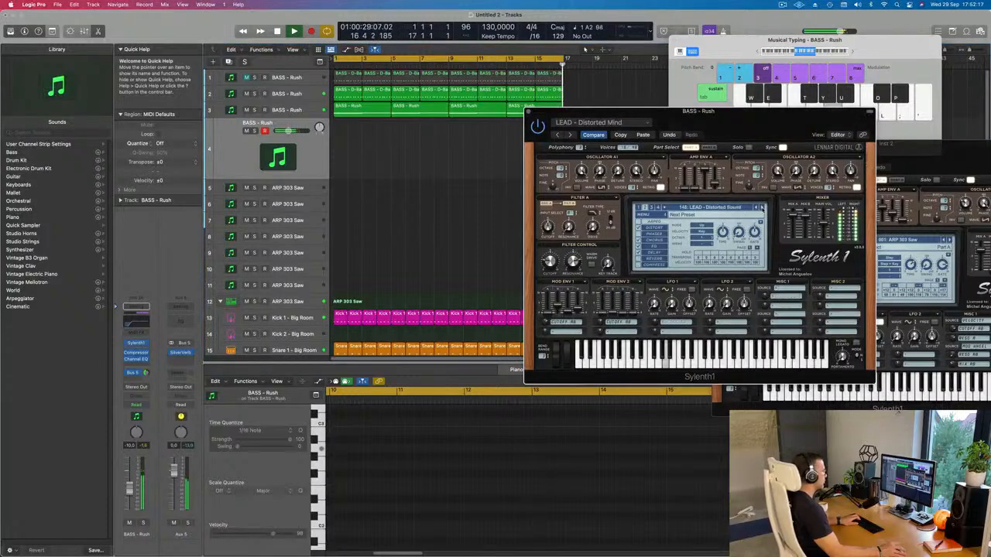
left_click(762, 209)
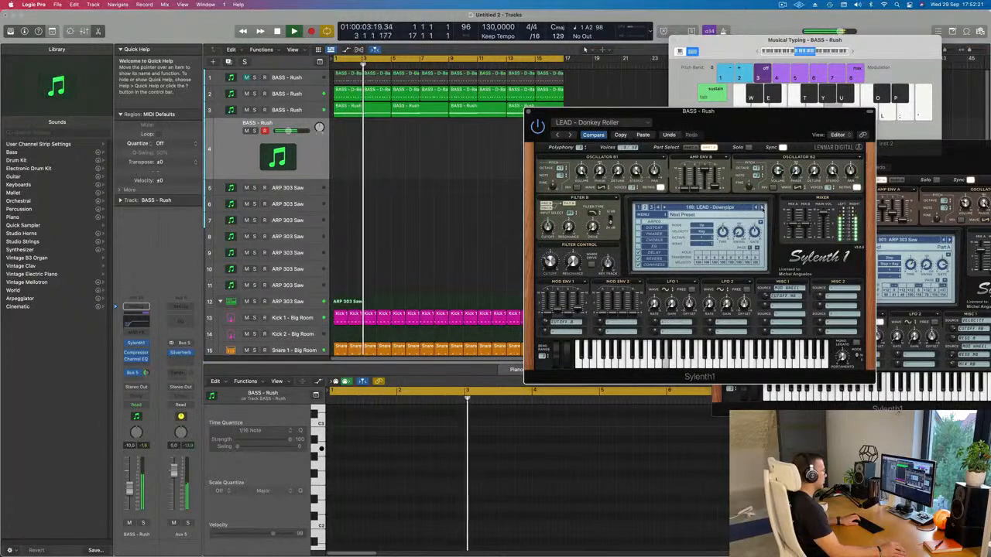
left_click(762, 208)
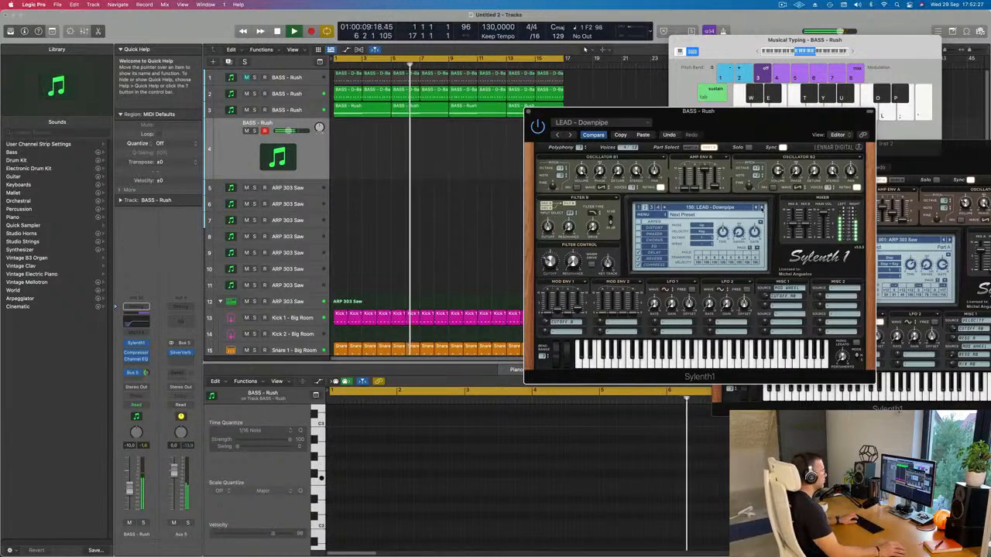
left_click(761, 207)
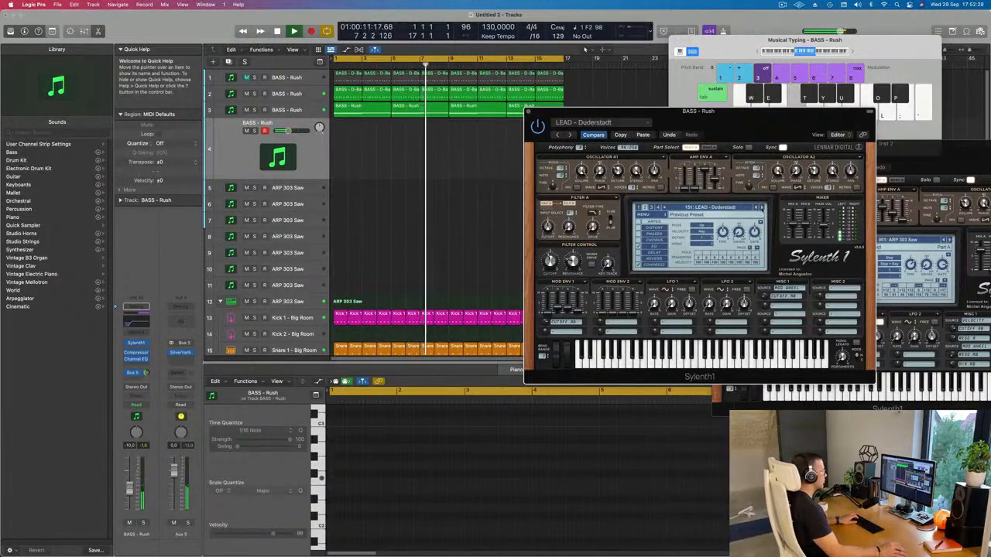
left_click(761, 207)
key("f")
left_click(761, 207)
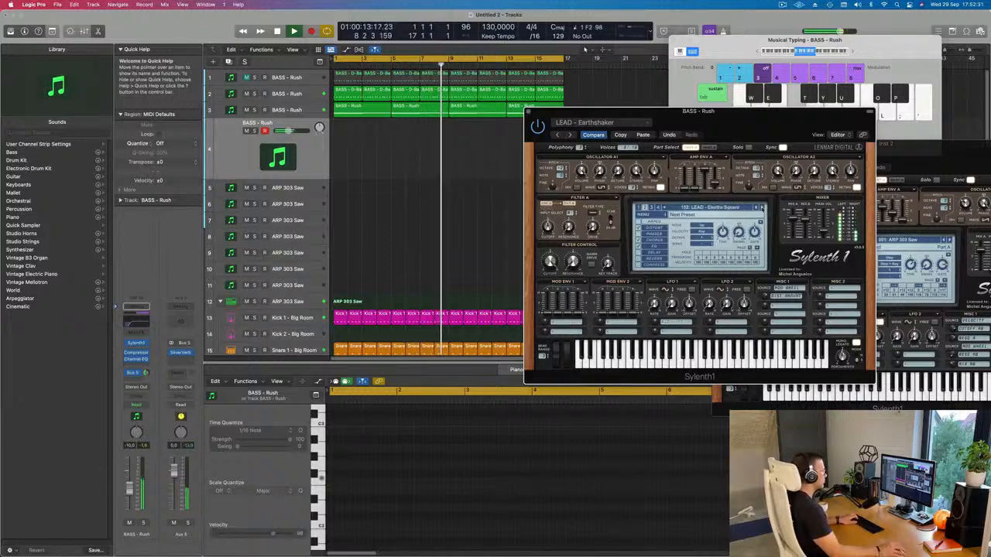
key("f")
left_click(762, 207)
key("f")
left_click(762, 208)
key("f")
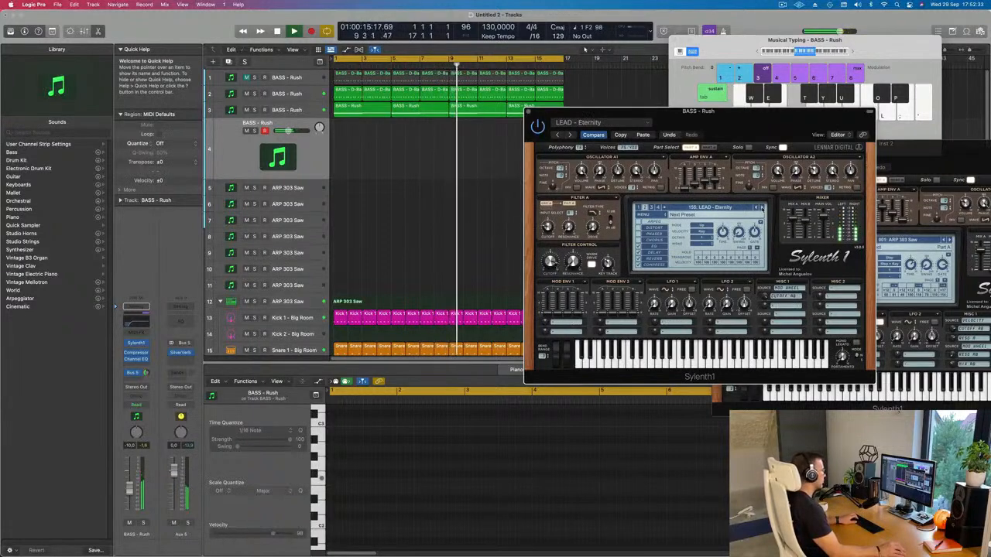
left_click(762, 207)
key("f")
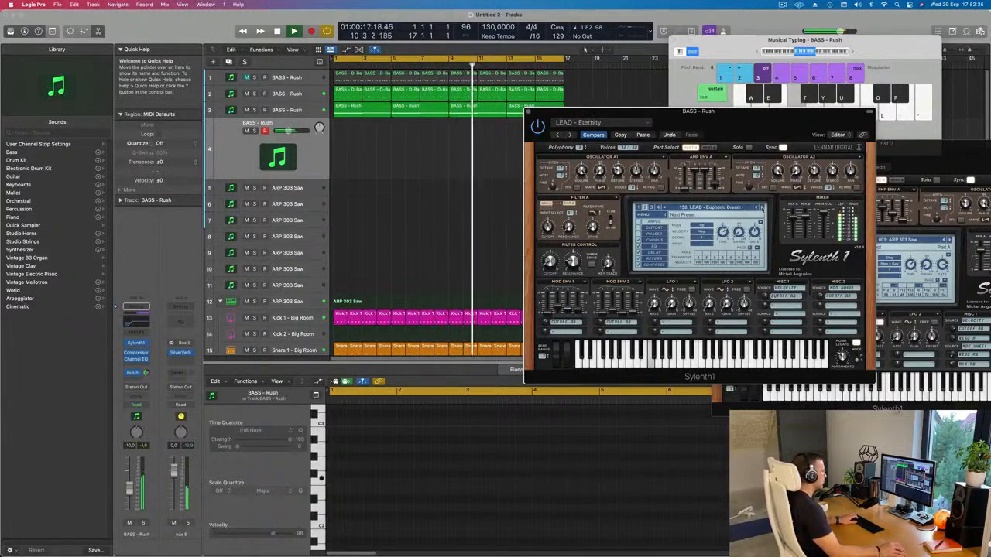
key("k")
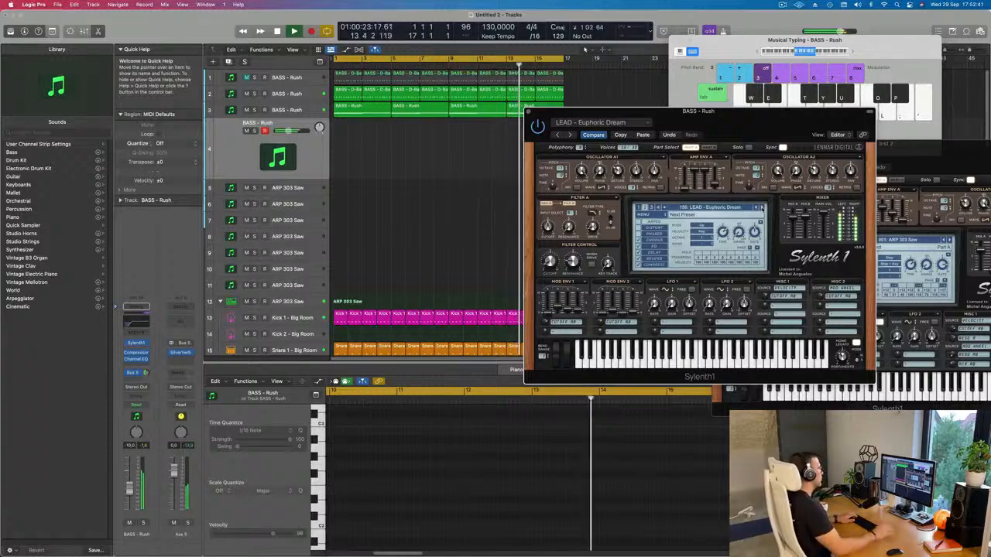
Step: Copy the first D-Bass region from track 2 to bar 1 of track 4
left_click(340, 92)
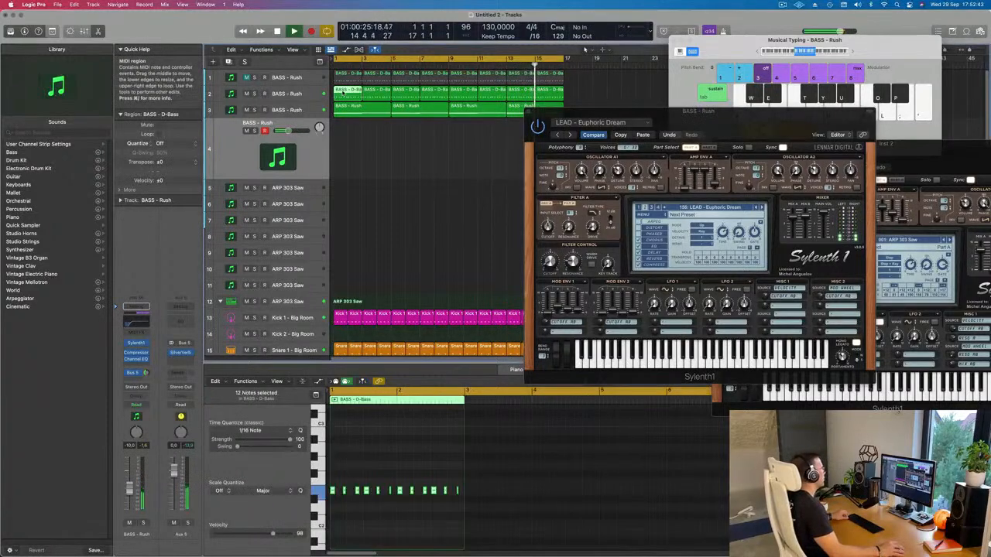
left_click_drag(343, 93, 341, 142)
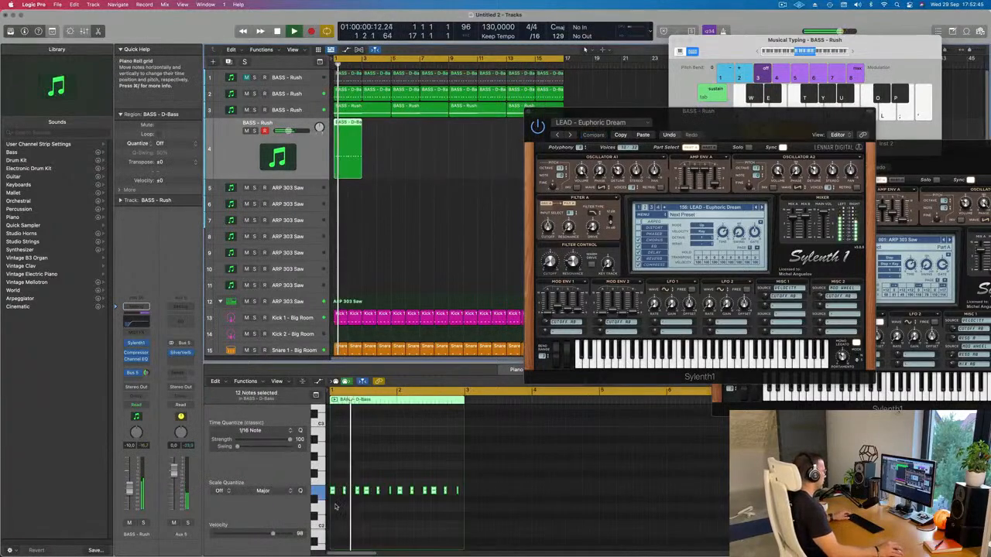
Step: Shift the copied D-Bass notes by octaves in the Piano Roll and replay from bar 1 to compare them
key("Delete")
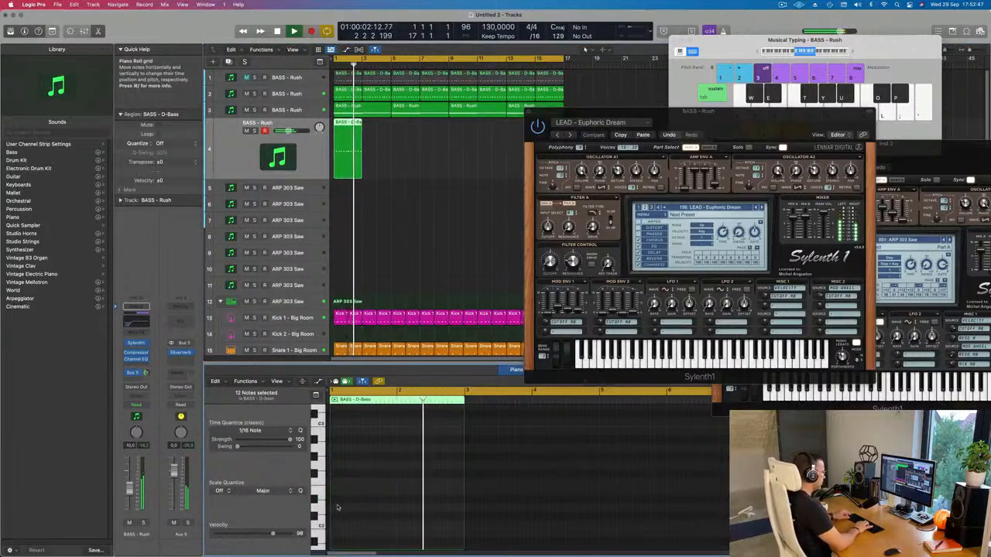
key("super+z")
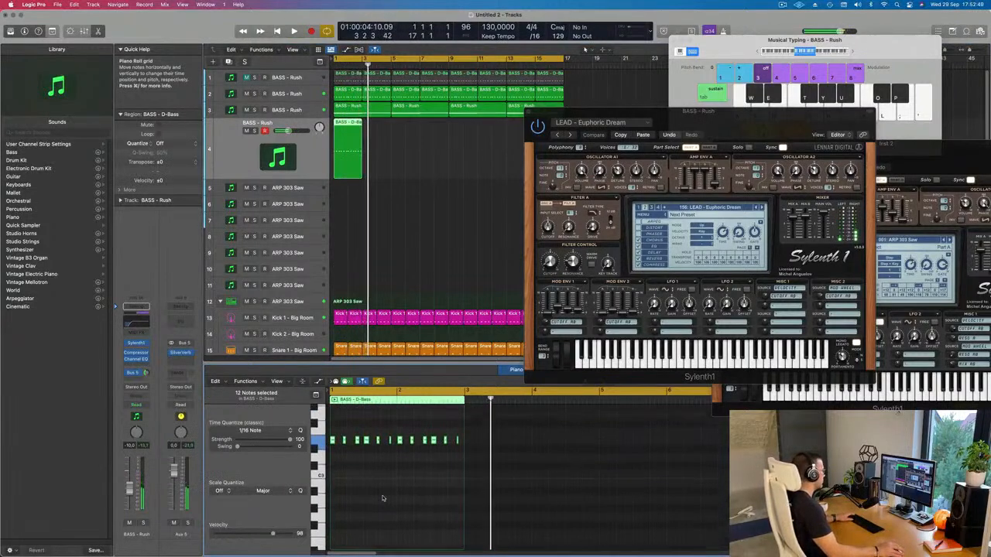
key("space")
scroll(383, 499, "up", 2)
key("alt+shift+Down")
key("space")
key("space")
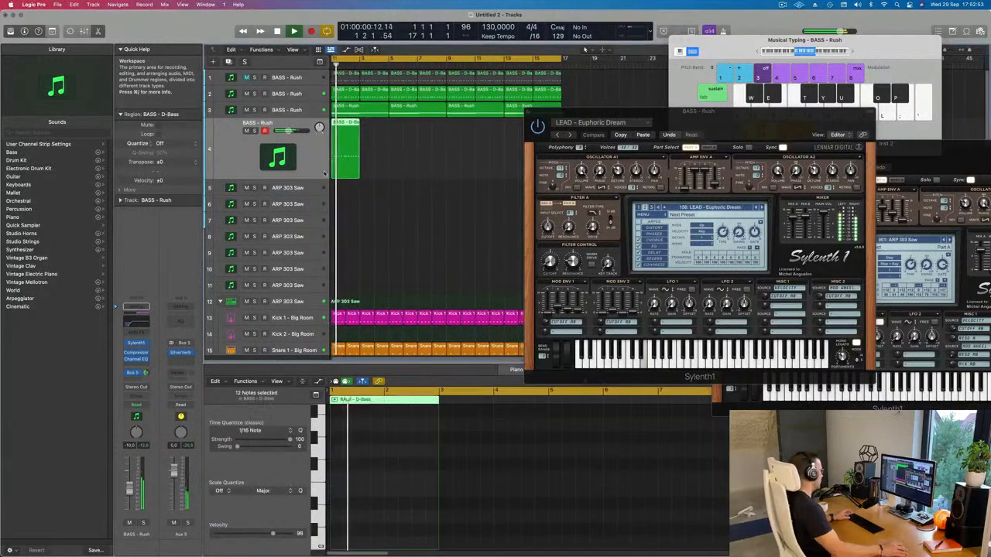
Step: Repeat the D-Bass region along track 4 until it fills the cycle up to bar 17
key("super+r")
key("super+r")
key("super+r")
key("super+r")
key("super+r")
key("super+r")
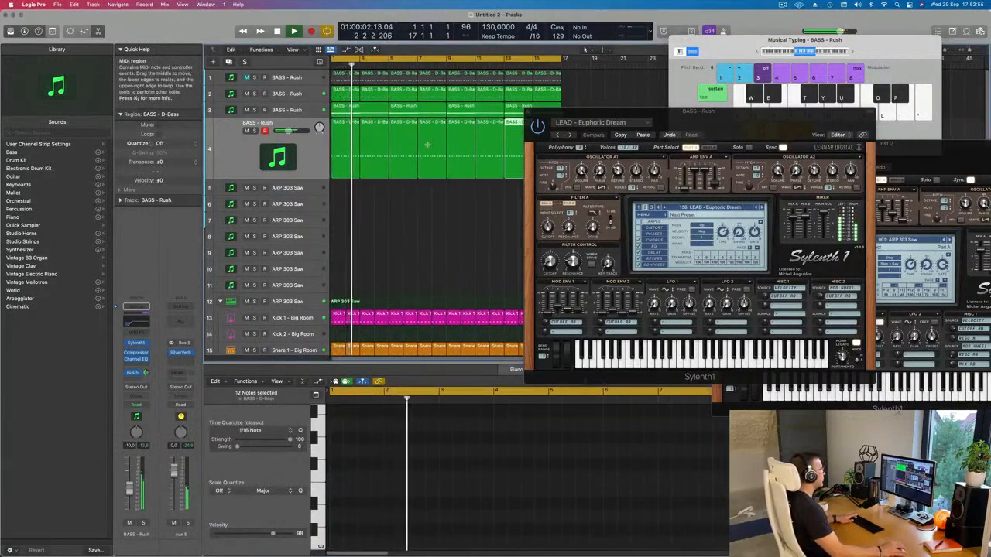
Step: Switch track 4's Sylenth1 sound to the preset LEAD - Euphoric Lead
left_click_drag(689, 116, 599, 124)
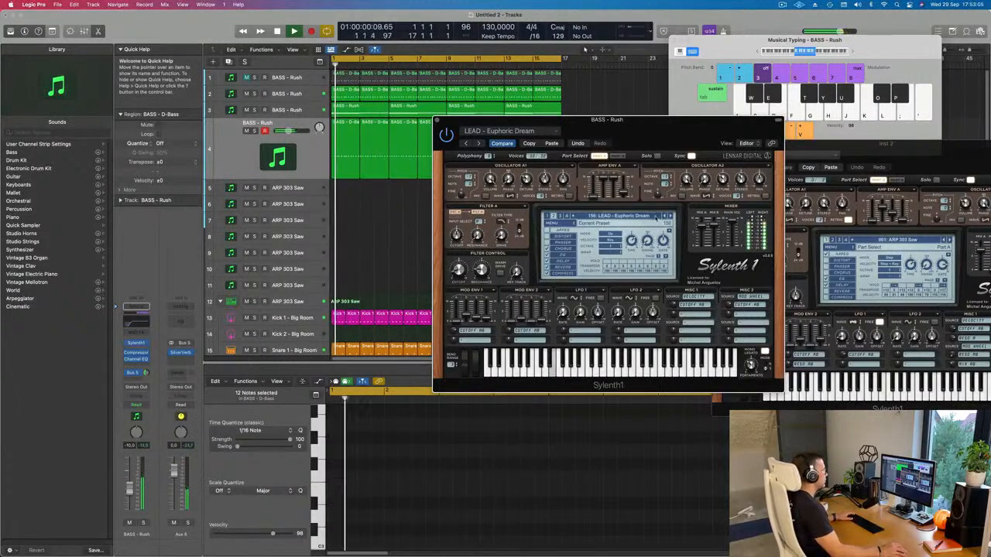
left_click(670, 216)
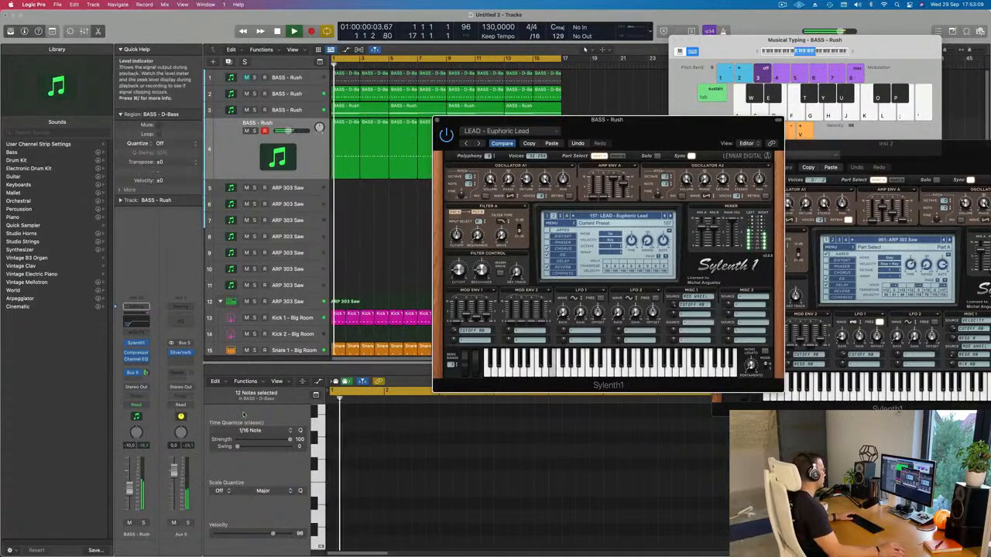
Step: Compare the mix with track 4 muted and unmuted, and set its volume to about -7.2 dB
left_click(131, 524)
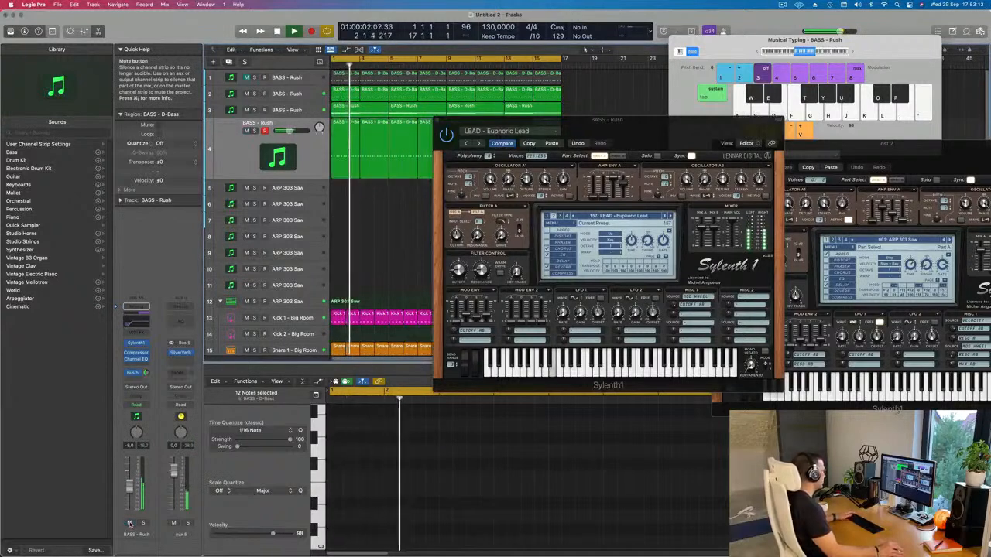
left_click(139, 524)
left_click(138, 524)
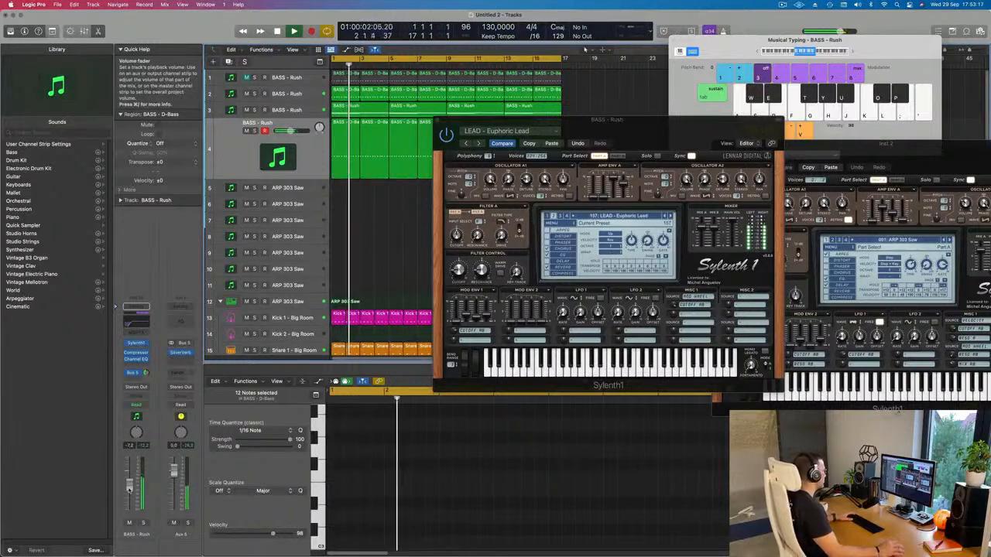
mouse_move(603, 126)
left_mouse_down()
mouse_move(676, 117)
mouse_move(605, 126)
left_mouse_up()
left_click(440, 117)
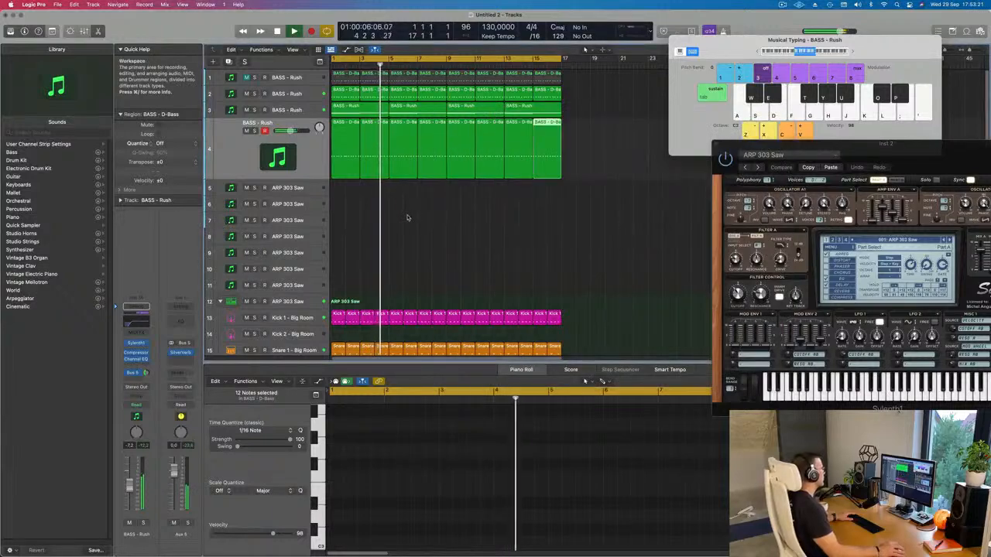
Step: Duplicate track 4 with its Sylenth1 instrument and effects as a new track directly below it
left_click(405, 222)
left_click(219, 162)
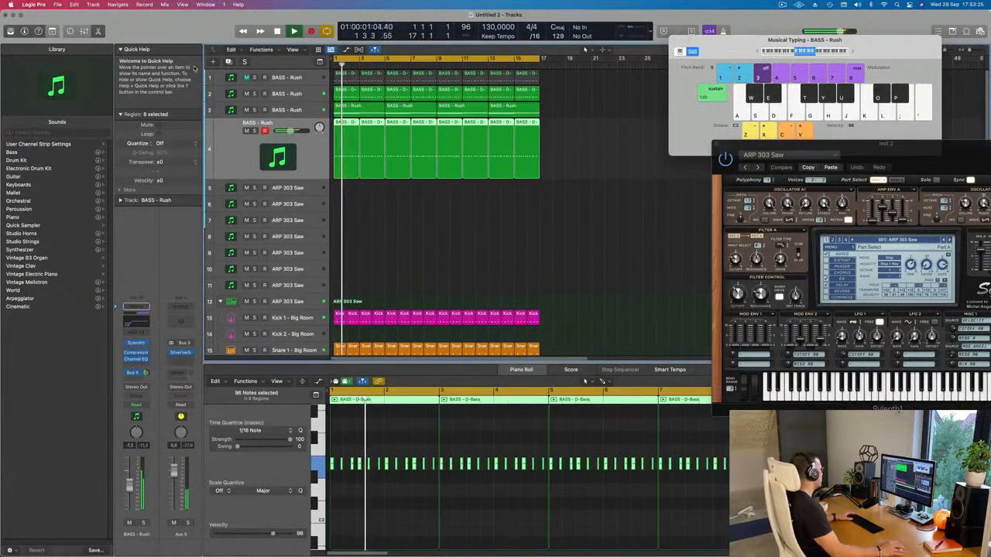
left_click(229, 61)
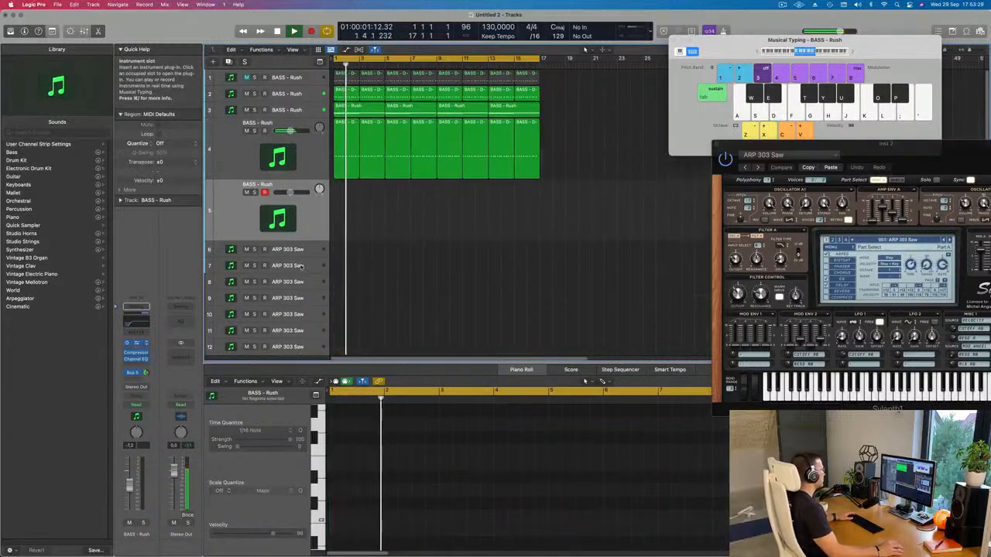
Step: Open track 5's Sylenth1 and load the preset LEAD - Yellow Stuff
left_click(136, 343)
left_click(516, 207)
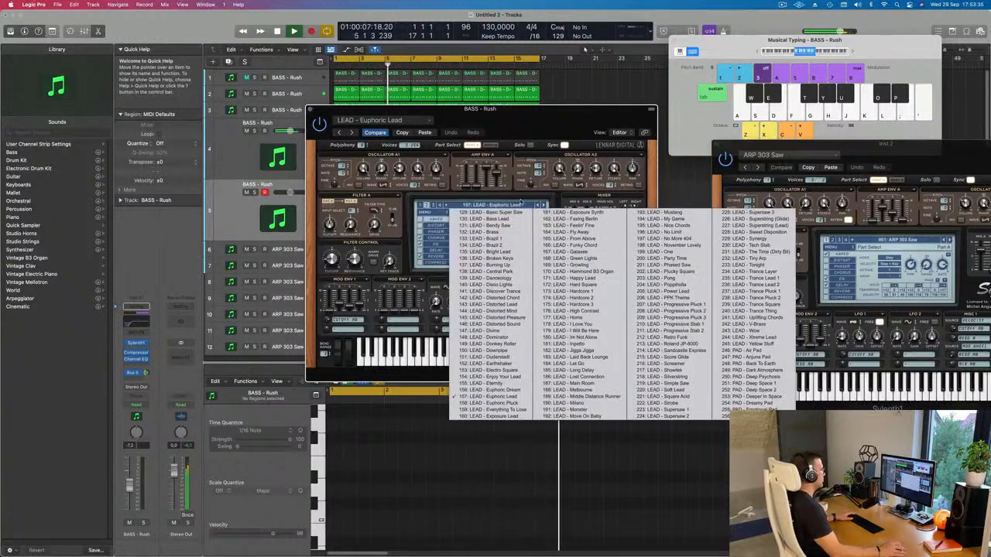
left_click(557, 142)
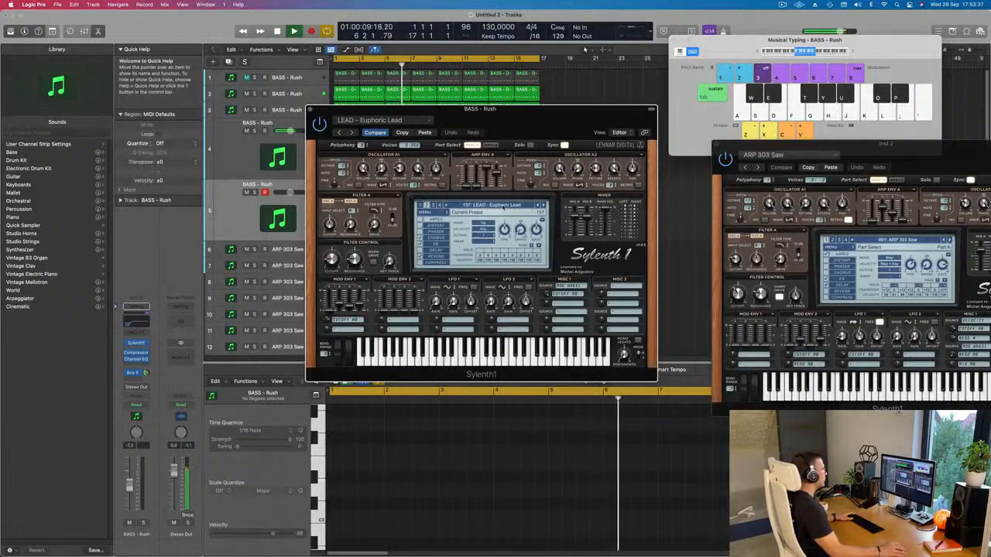
left_click(502, 206)
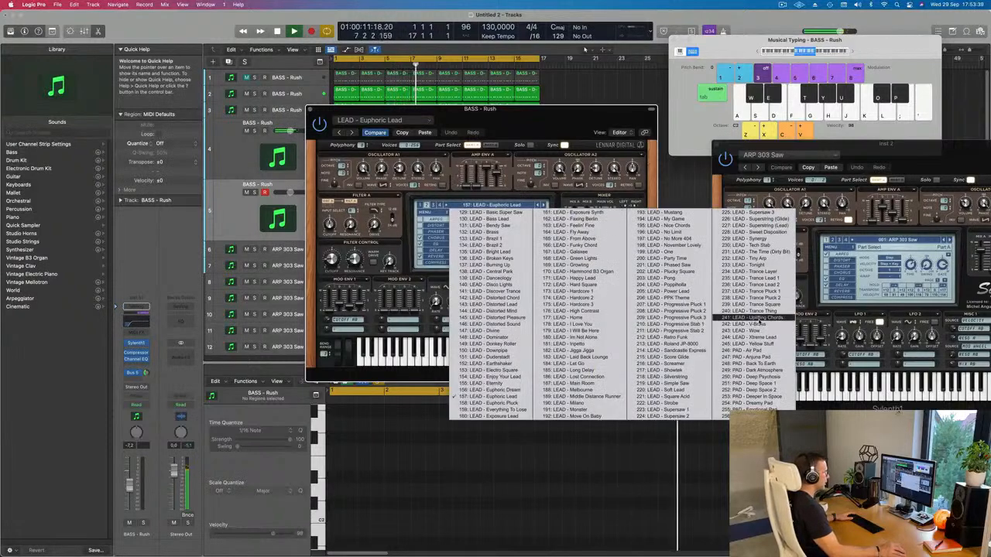
left_click(757, 344)
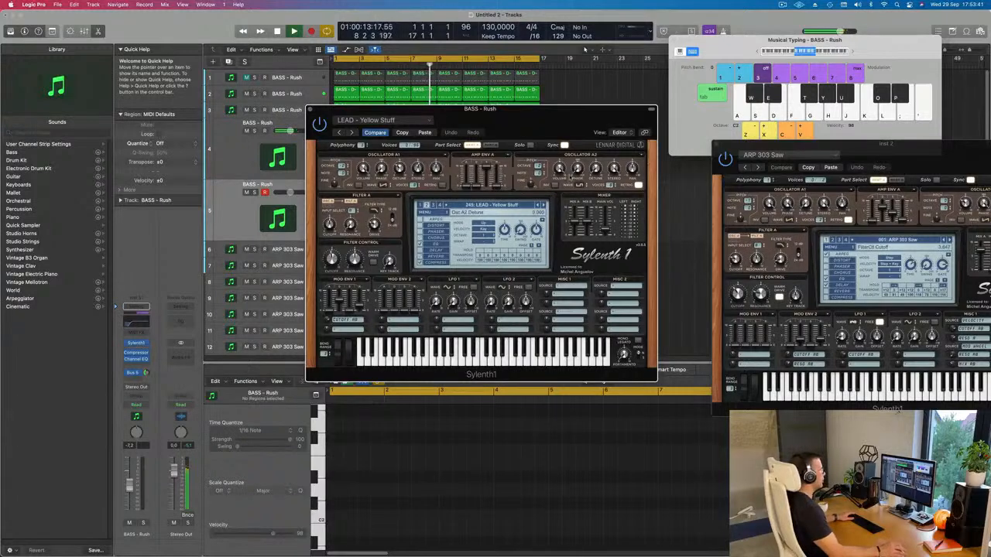
Step: Audition the LEAD - Yellow Stuff sound with played notes over the loop and show the Bus 5 return's channel strip
key("k")
key("k")
left_click_drag(542, 121, 587, 126)
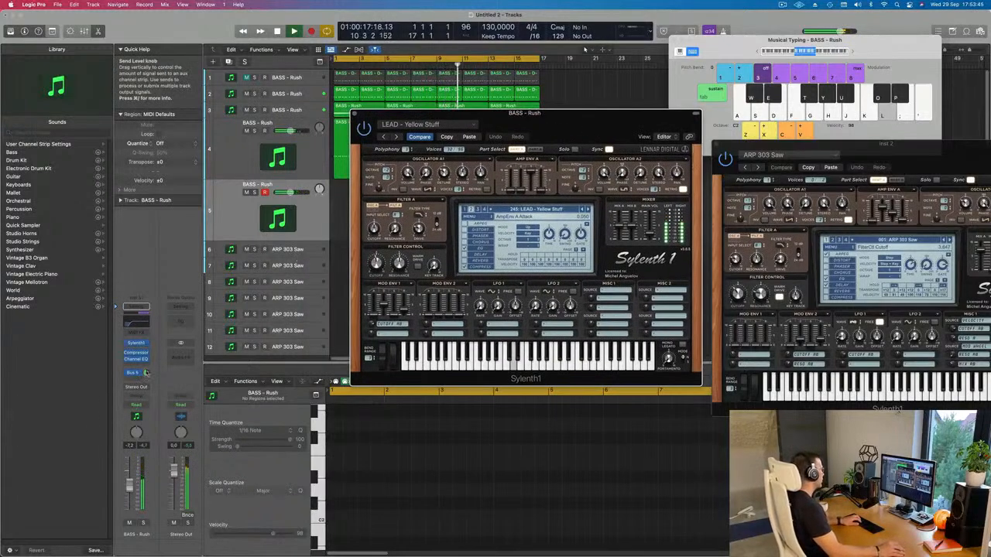
left_click(146, 373)
key("k")
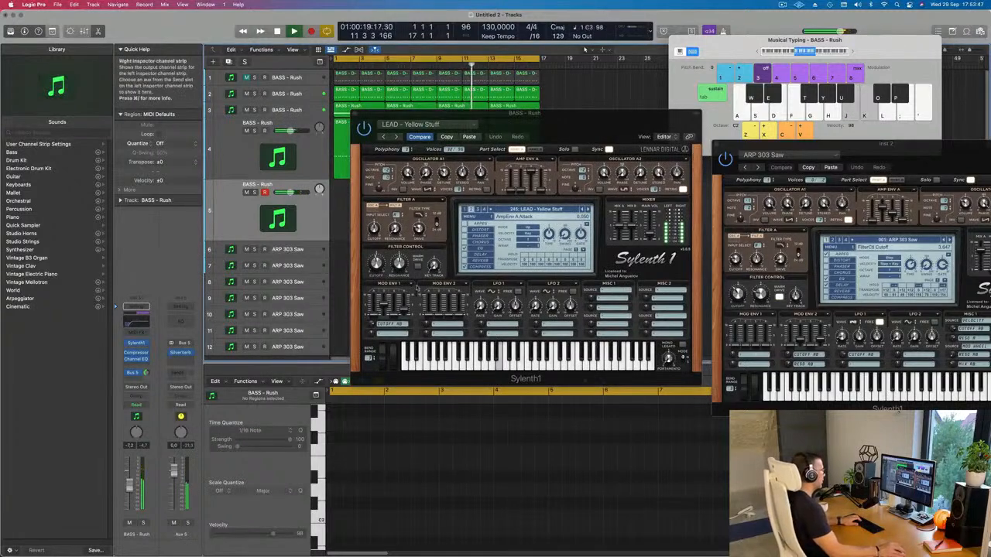
key("g")
key("k")
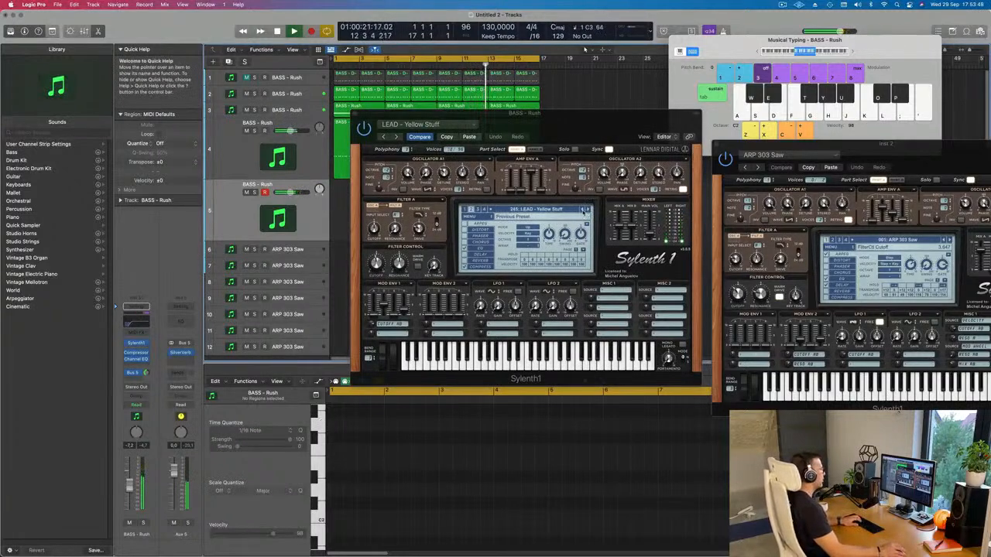
Step: Step back through the Sylenth1 presets to LEAD - Wow, playing notes to try each sound
left_click(584, 211)
key("j")
left_click(584, 211)
key("j")
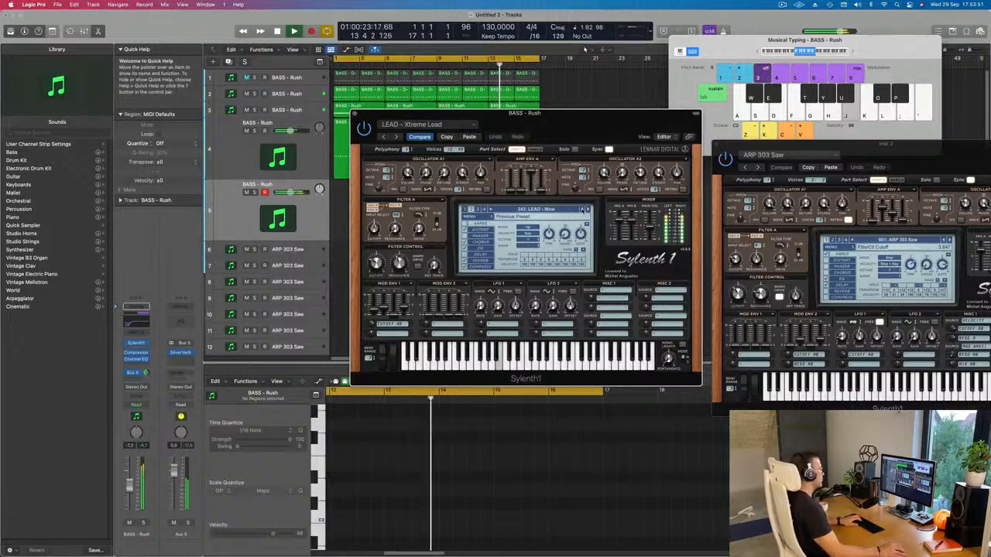
key("k")
Step: Lower track 5's volume to about -14.4 dB and adjust its Bus 5 send level while playing notes
left_click_drag(130, 491, 130, 494)
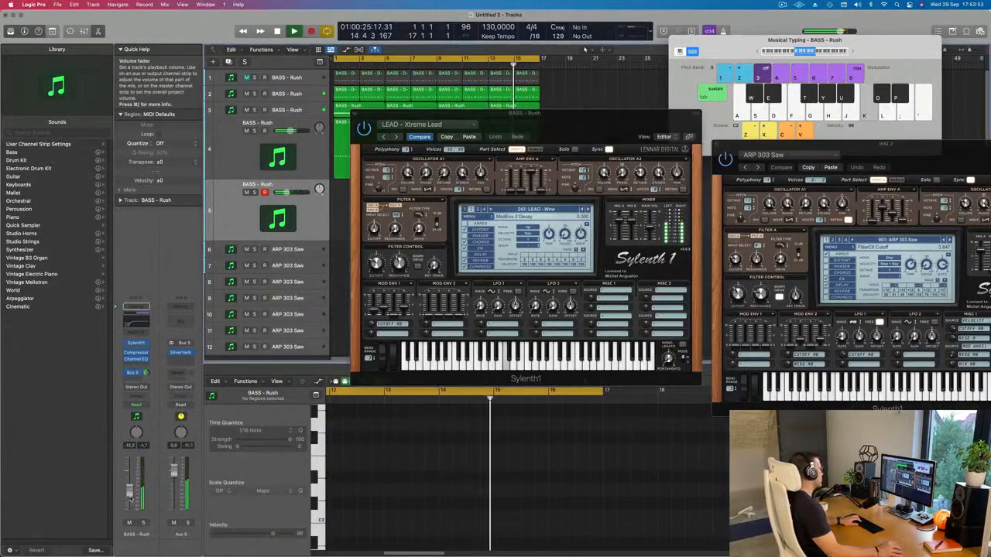
key("k")
left_click_drag(145, 373, 146, 371)
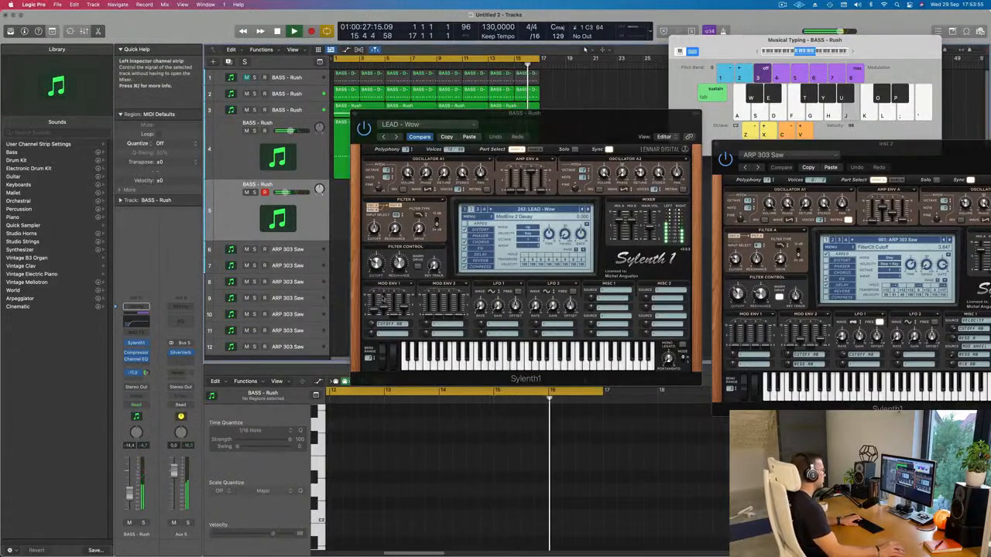
key("k")
Step: Try the preceding Sylenth1 presets on track 5, from LEAD - V-Brass back to LEAD - Trance Thing
key("j")
left_click(584, 210)
key("j")
key("k")
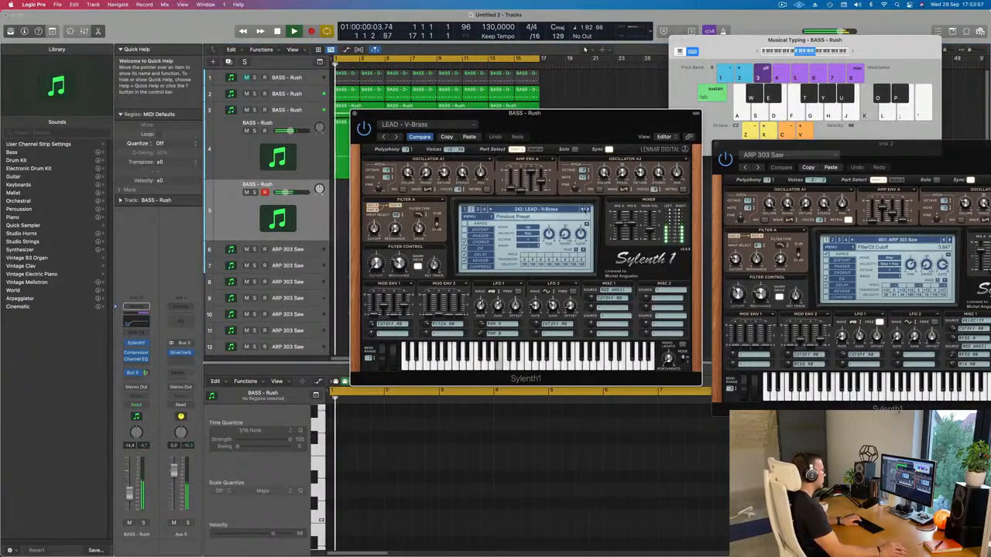
left_click(584, 211)
left_click(584, 210)
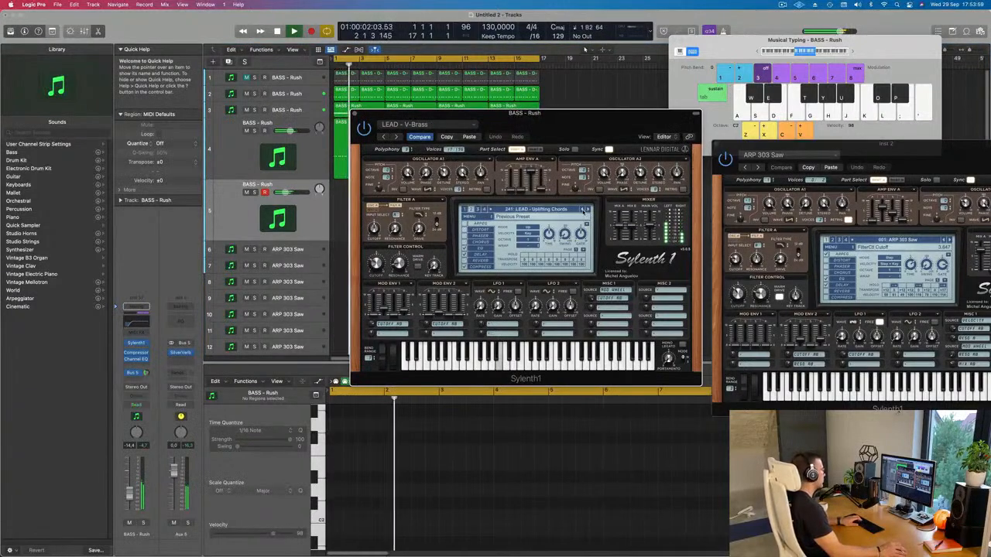
key("j")
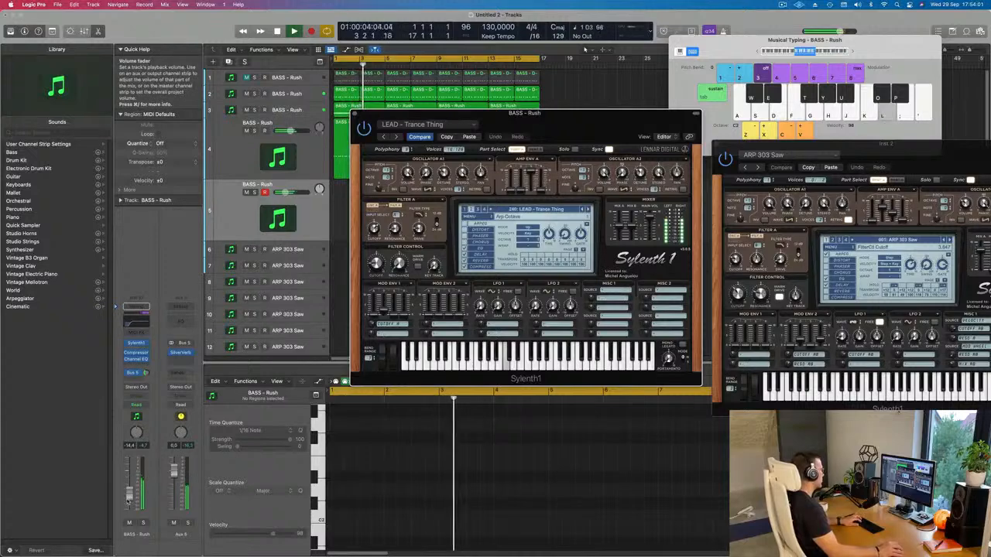
Step: Set track 5's volume to about -5.7 dB and raise the Musical Typing keyboard by one octave
key("l")
left_click_drag(130, 485, 130, 480)
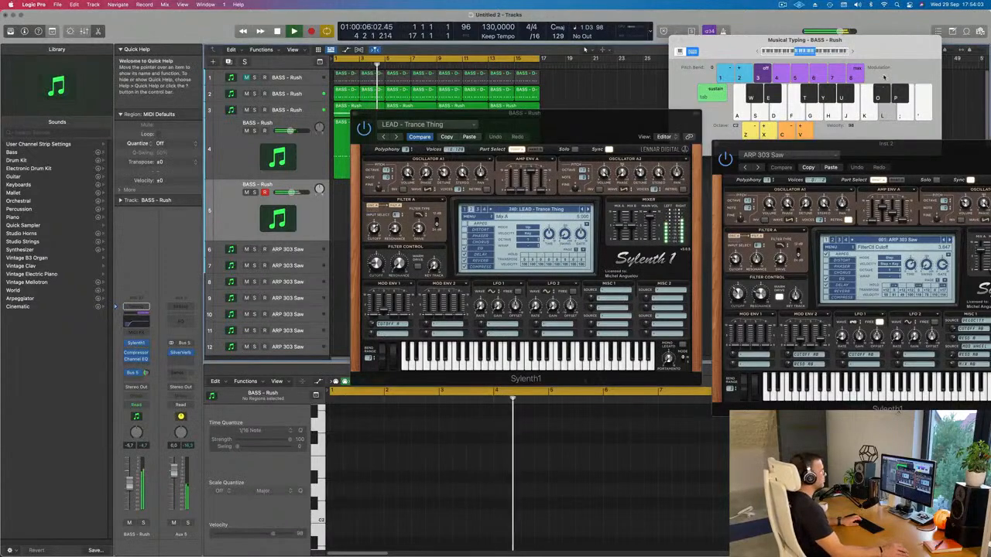
left_click(854, 53)
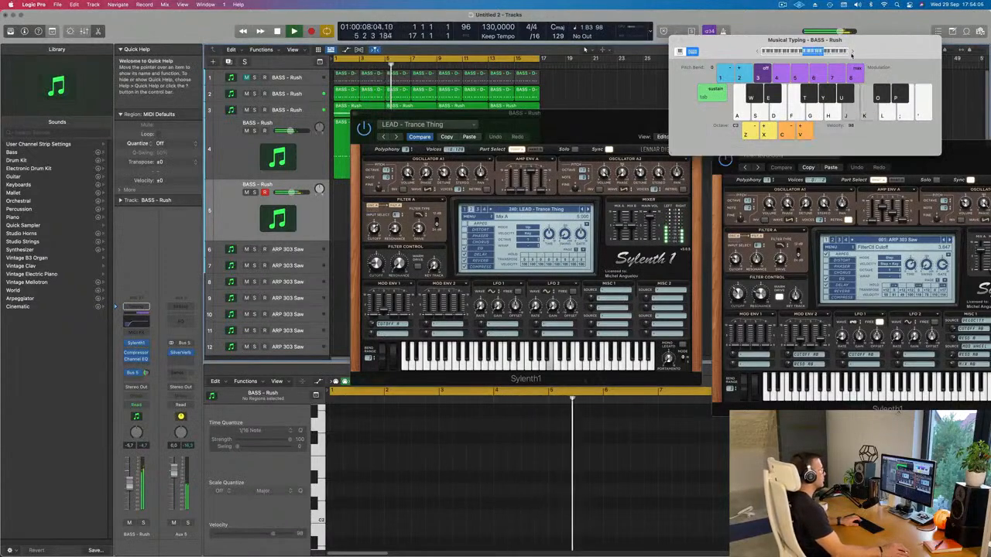
Step: Try the preset LEAD - Trance Square on track 5 with the volume at about -13 dB
left_click(585, 210)
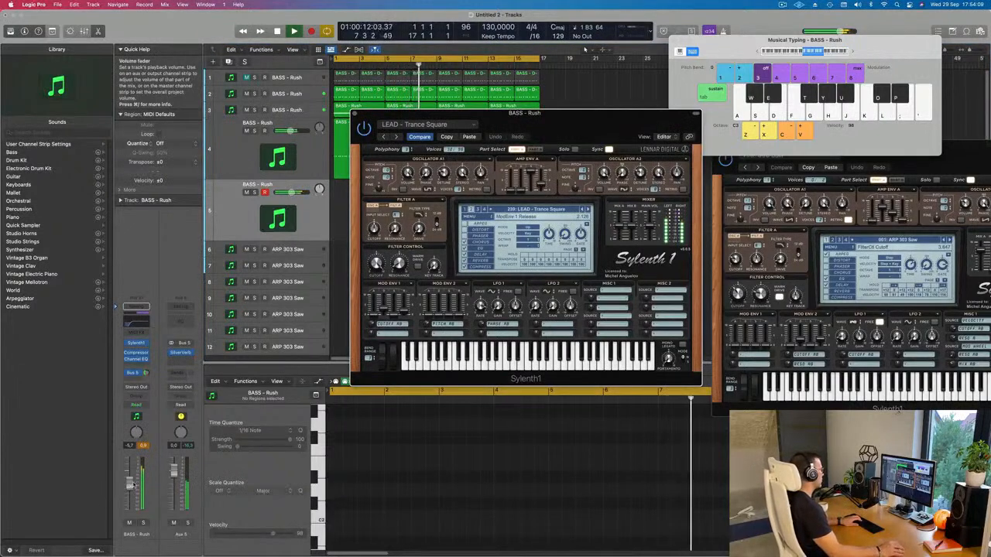
left_click_drag(129, 490, 130, 496)
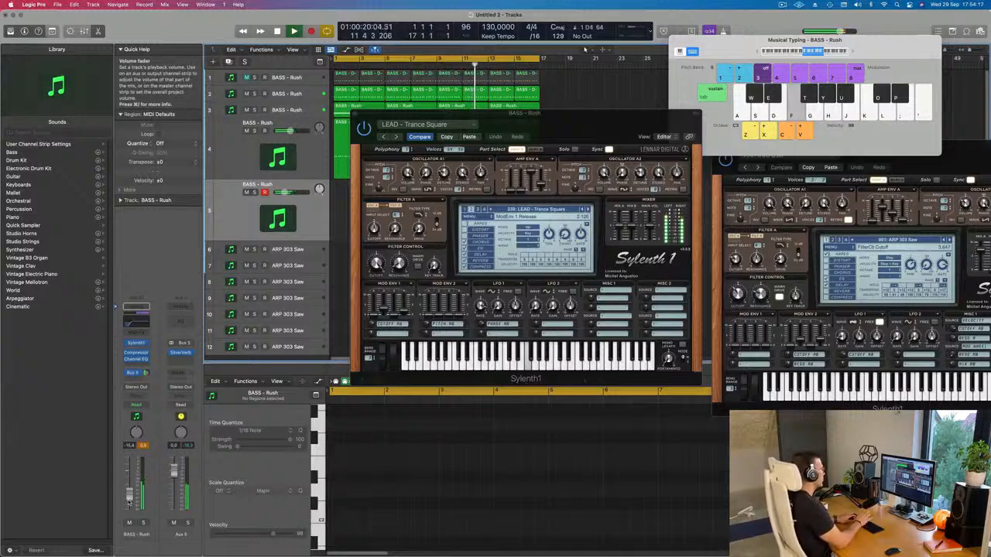
left_click(377, 267)
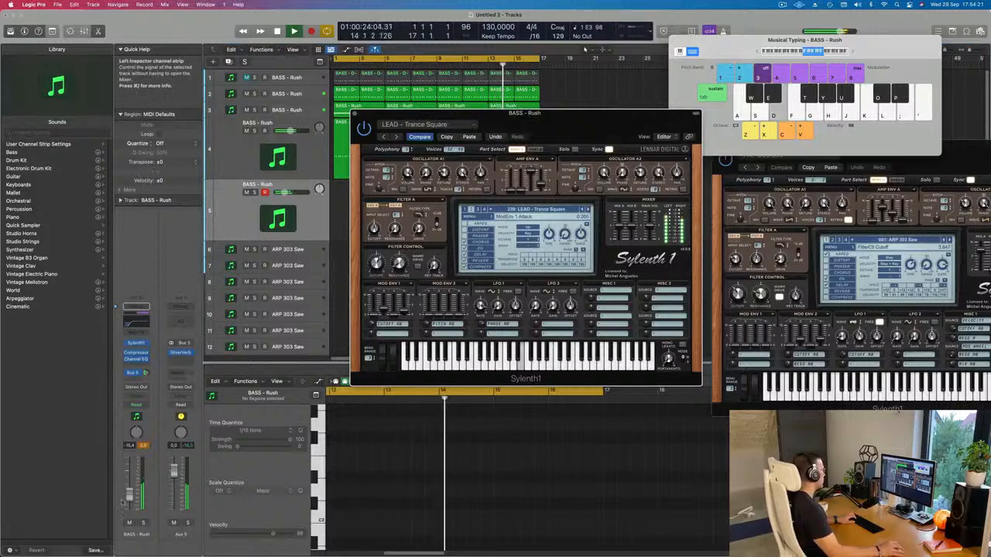
left_click(140, 485)
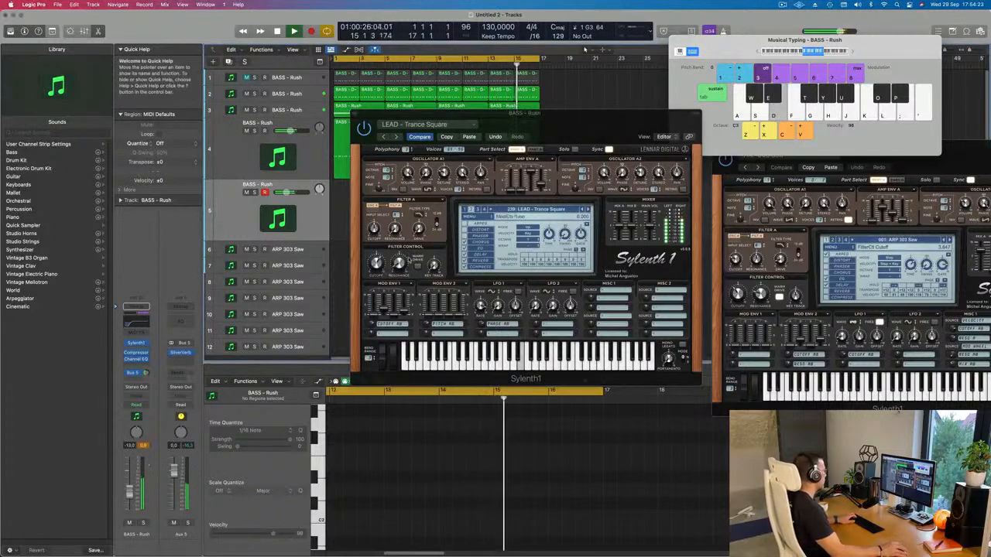
Step: Adjust the filter cutoff of the LEAD - Trance Square sound and set track 5's volume to about -8.4 dB
left_click(376, 268)
key("f")
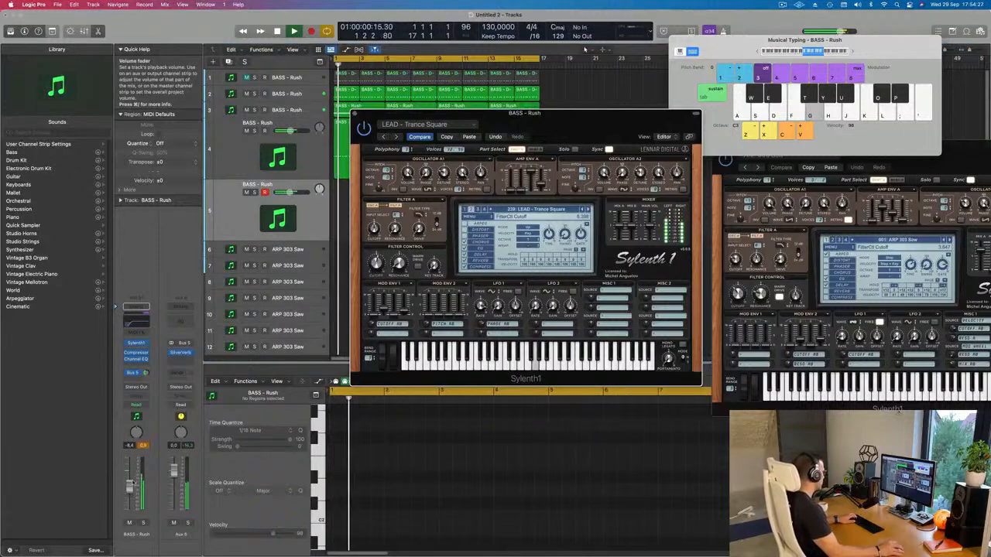
left_click_drag(129, 490, 129, 487)
key("d")
Step: Step back through the Sylenth1 presets on track 5 to LEAD - Trance Layer
left_click(588, 188)
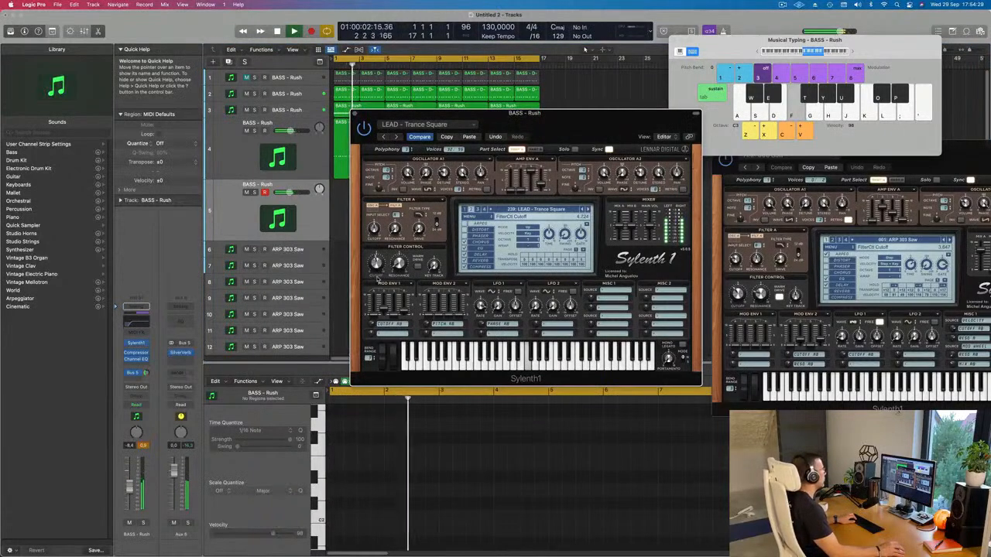
left_click(582, 210)
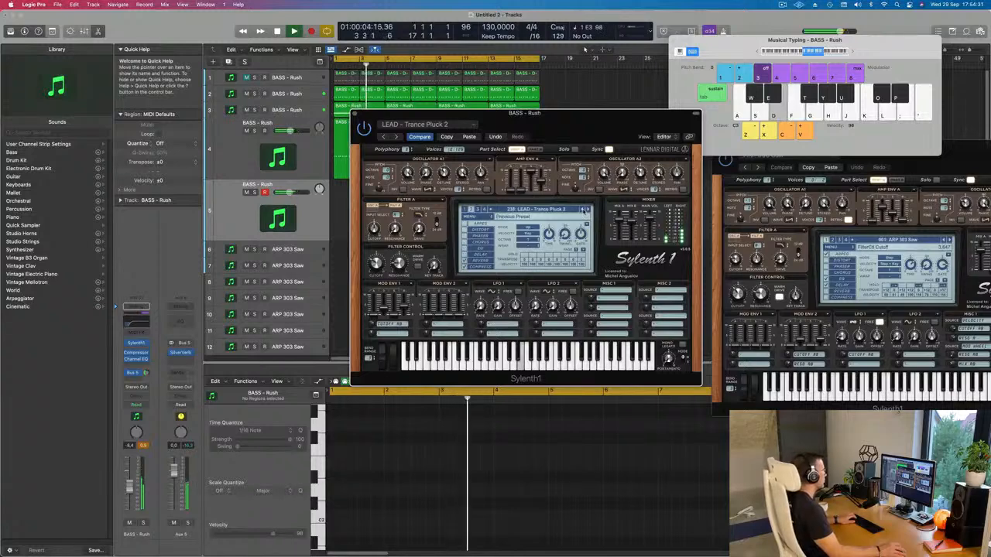
left_click(583, 210)
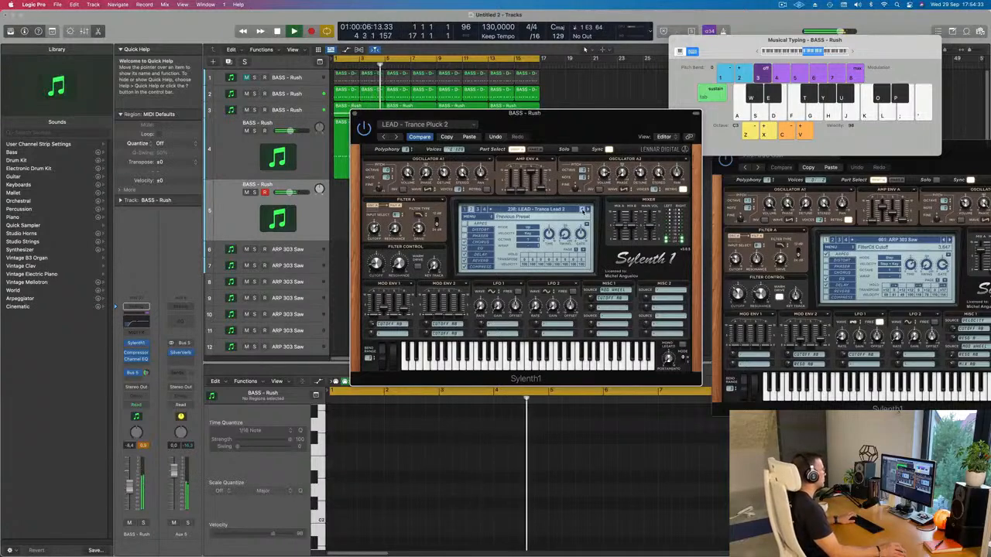
left_click(583, 210)
left_click(583, 210)
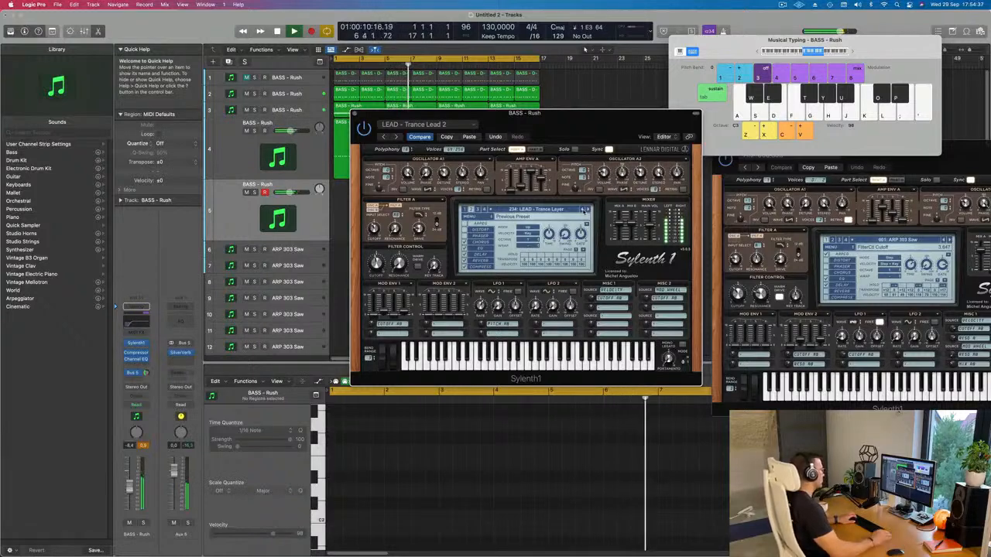
Step: Rehearse a lead pattern over the loop with the LEAD - Trance Layer sound, trying different notes
key("k")
key("g")
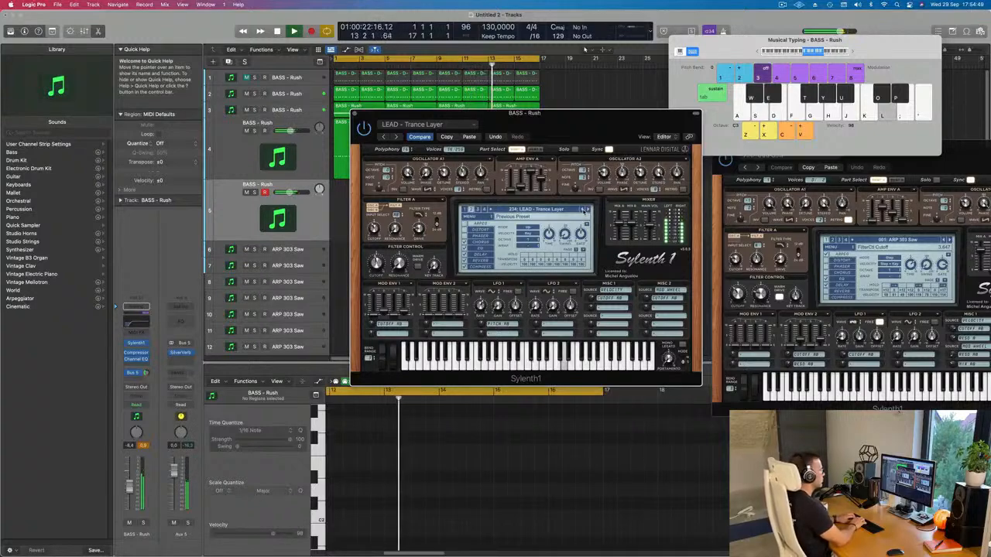
key("g")
key("l")
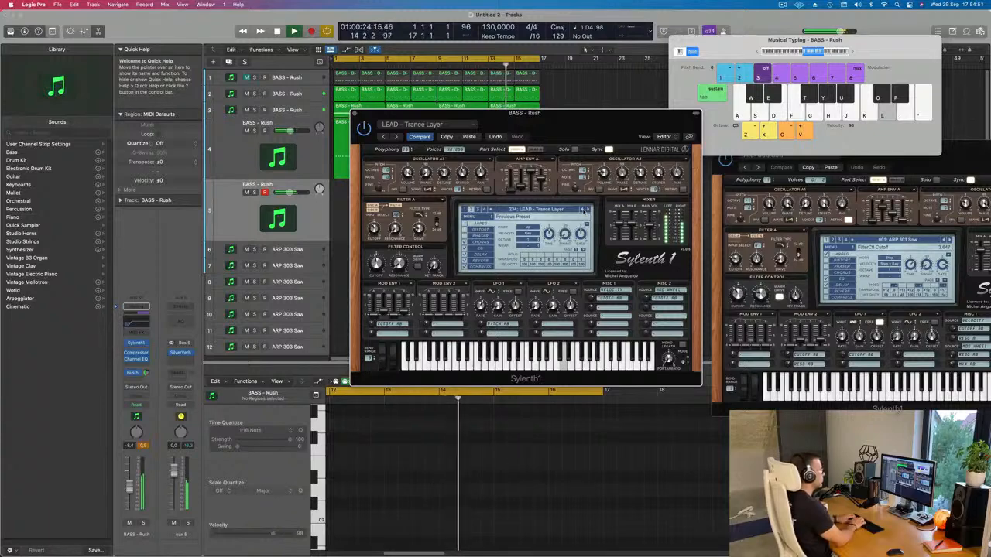
key("l")
key("k")
key("l")
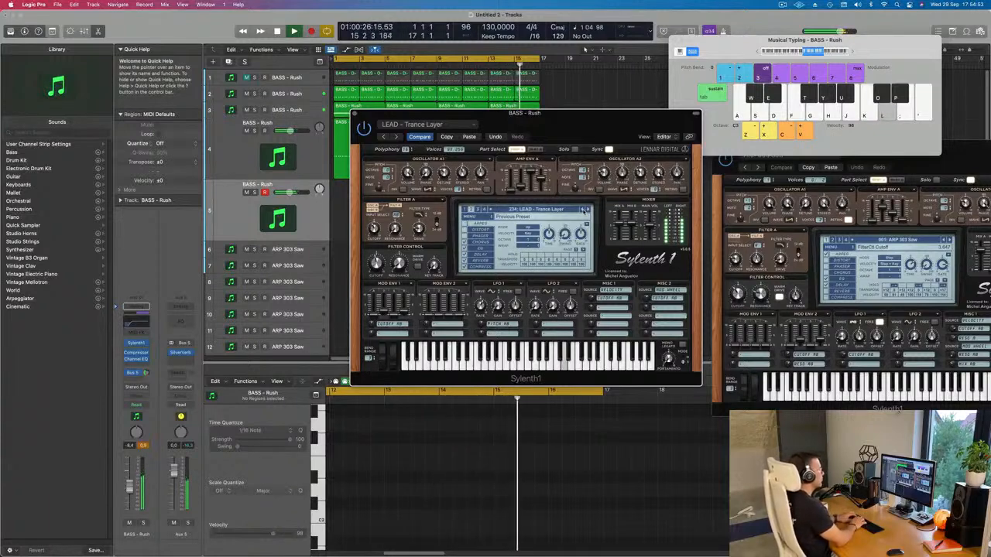
key("l")
key("semicolon")
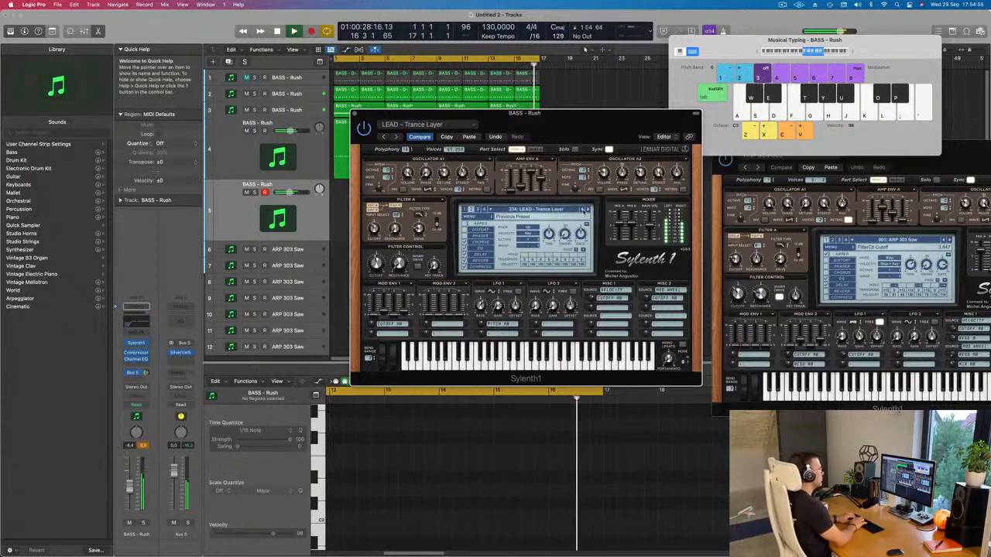
key("l")
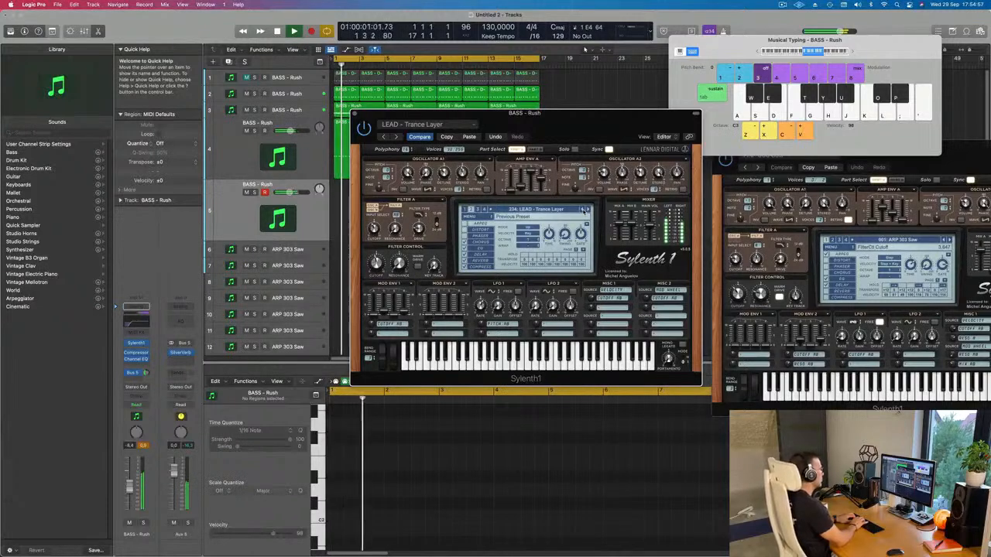
key("d")
key("d")
key("d")
key("d")
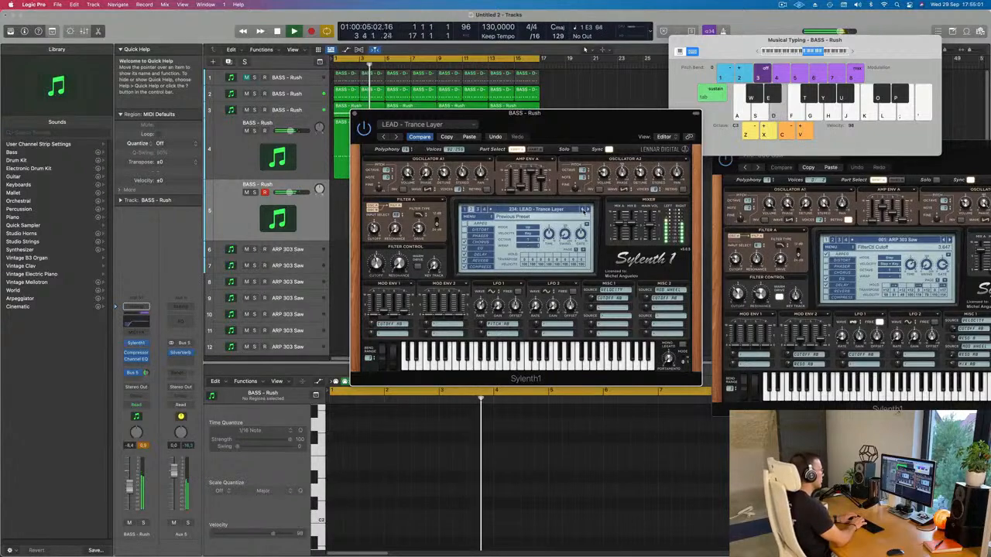
Step: Record a pattern of short repeated E3 notes on track 5 from bar 5 past bar 9, and move the Sylenth1 window clear of the regions
key("d")
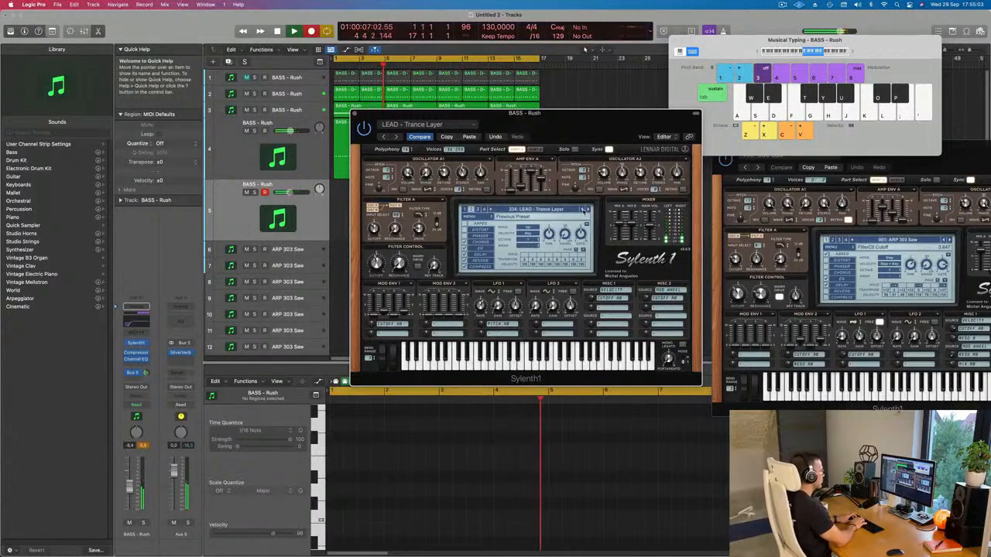
key("r")
key("d")
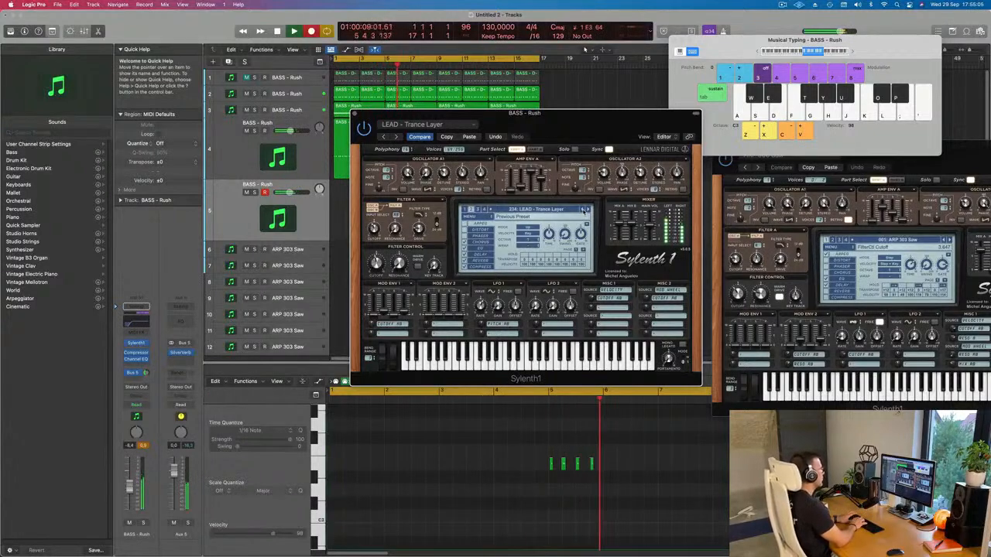
key("d")
key("d")
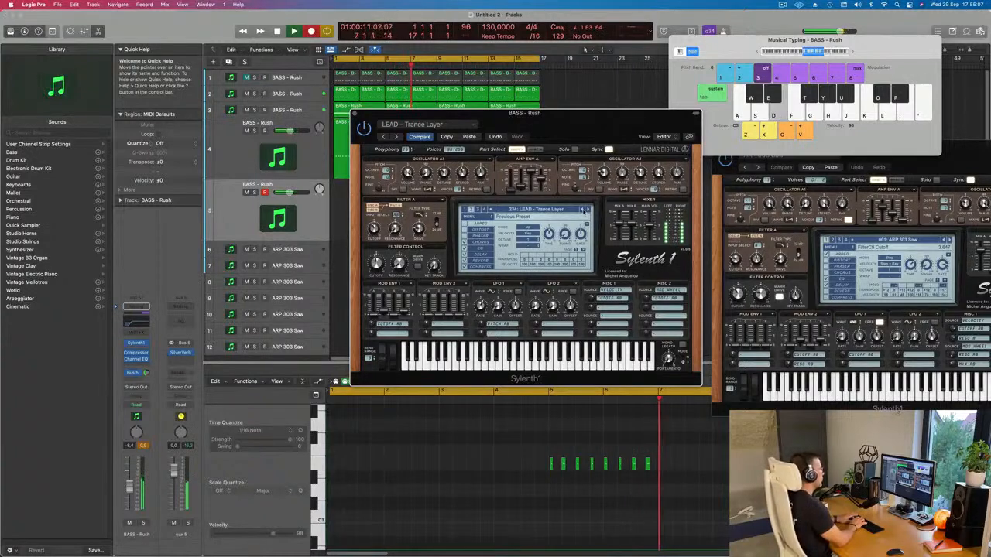
key("d")
key("d")
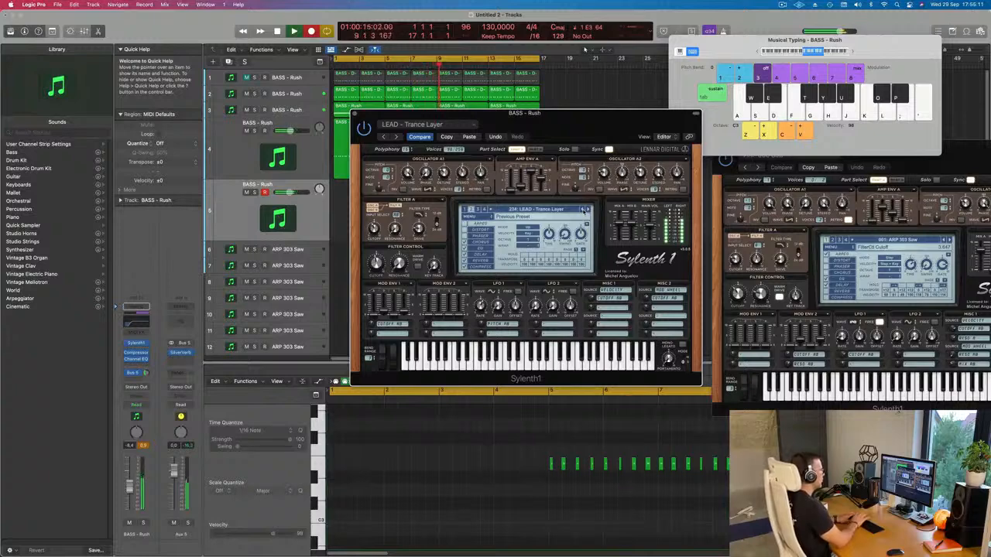
key("space")
left_click_drag(533, 117, 827, 118)
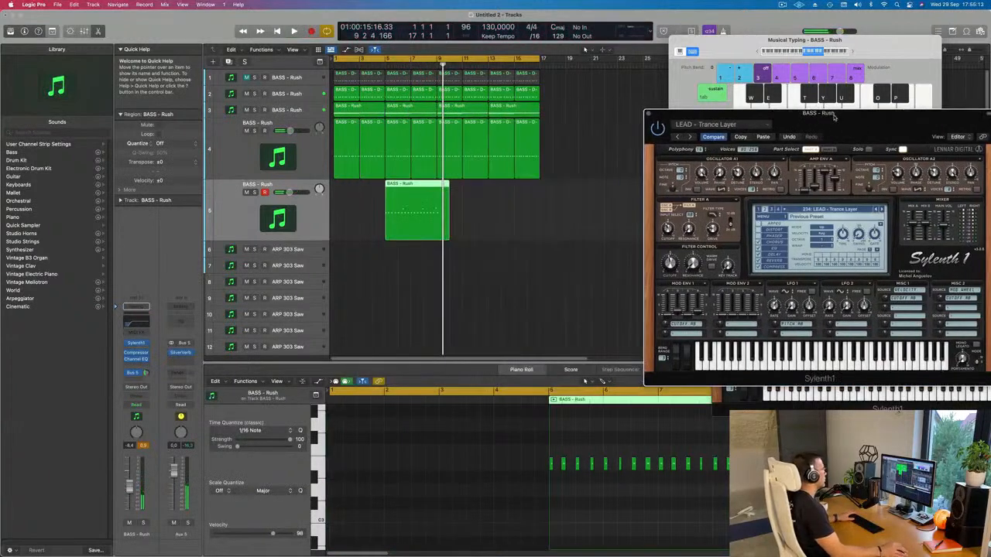
Step: Move the recorded lead region on track 5 to start at bar 1 and trim off everything after bar 5
left_click_drag(424, 187, 362, 207)
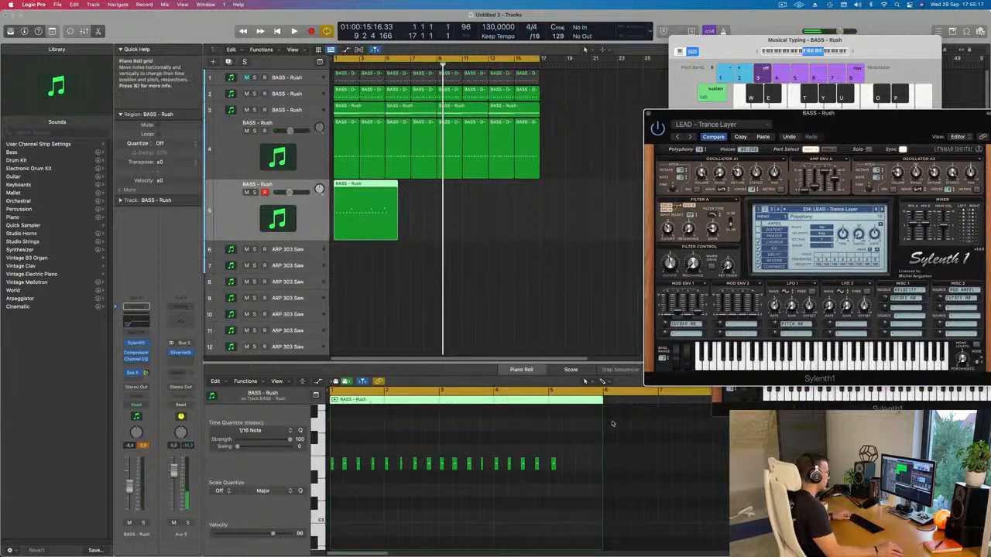
scroll(607, 418, "up", 2)
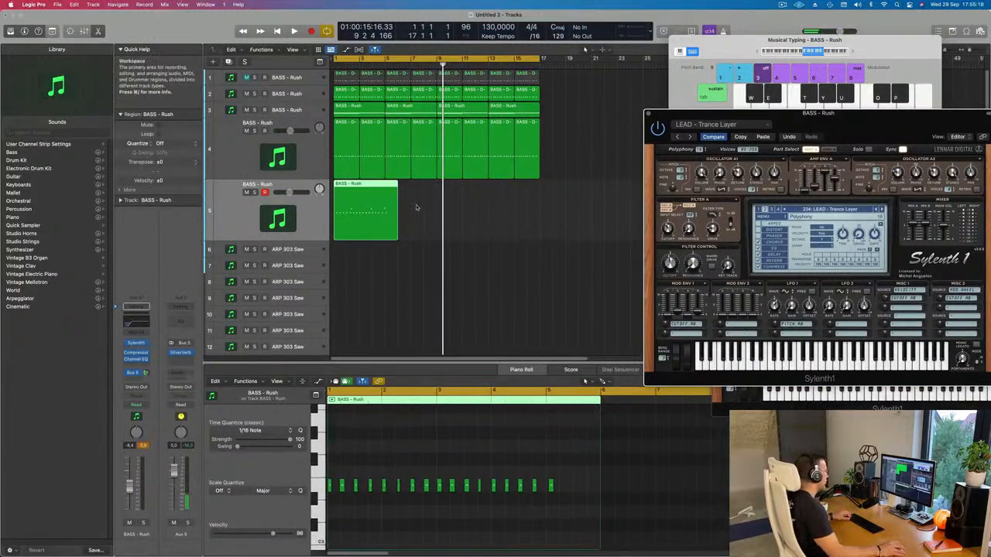
left_click(391, 189, "super")
double_click(385, 185, "super")
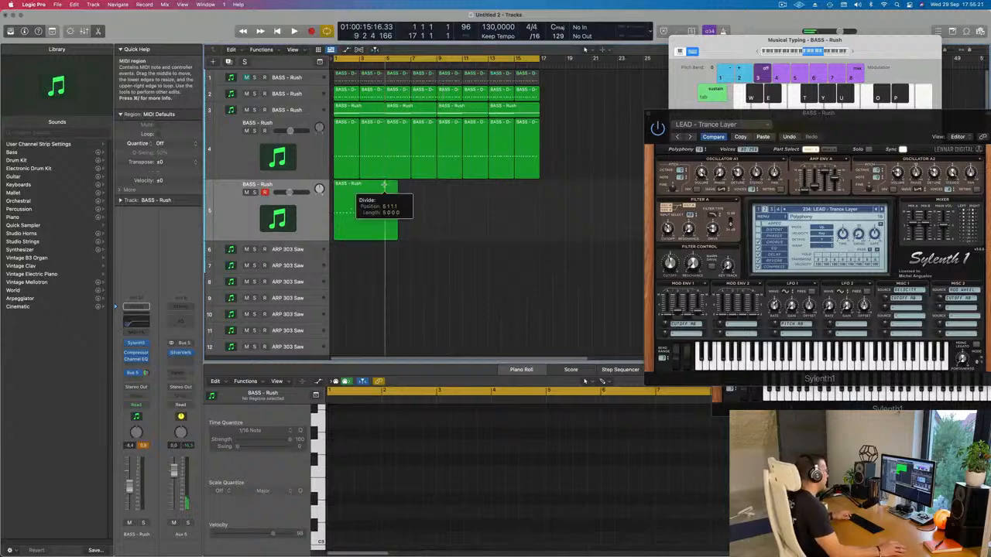
left_click_drag(421, 204, 392, 244)
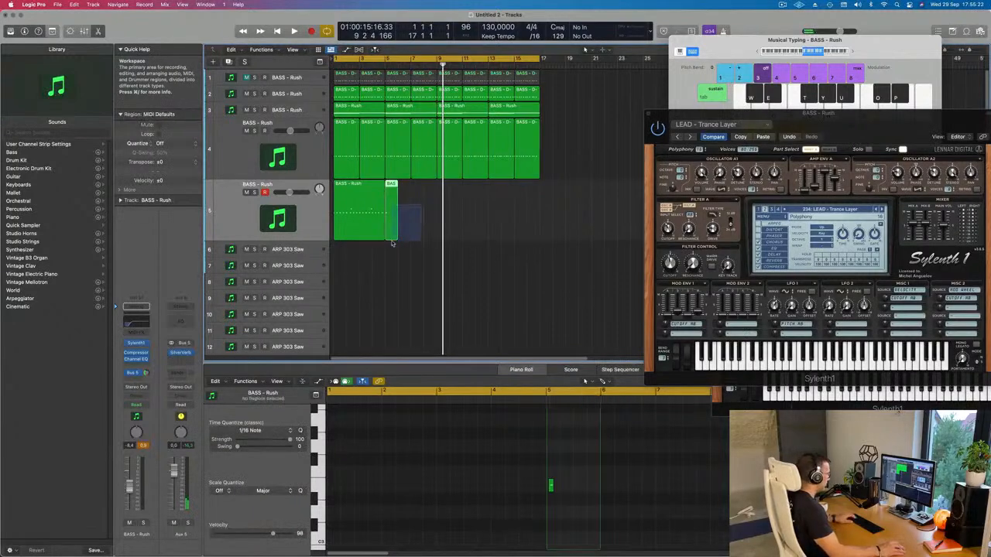
key("Delete")
Step: Play the trimmed lead region from the start with all its notes selected, checking their timing and pitch in the Piano Roll
left_click(368, 221)
left_click(417, 525)
scroll(416, 525, "right", 10)
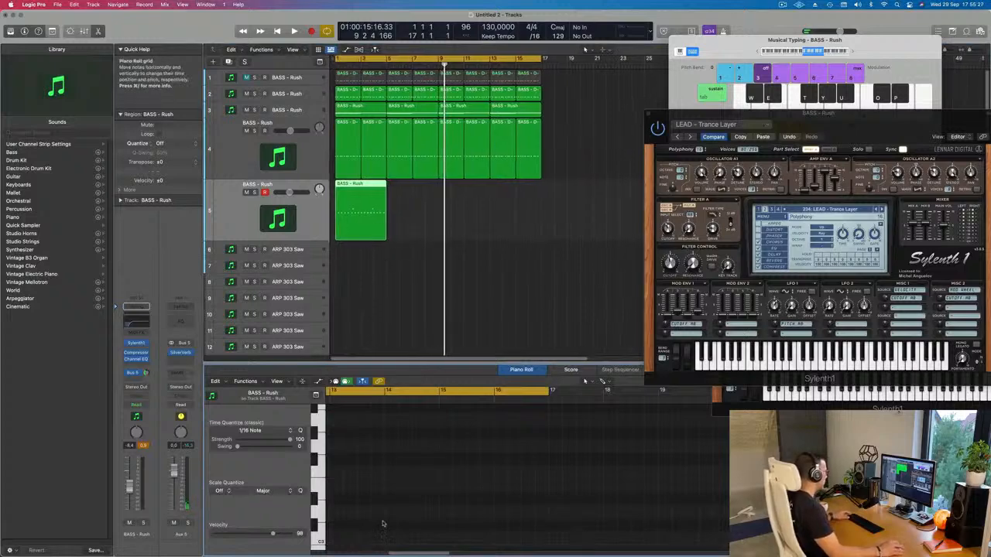
scroll(401, 505, "left", 10)
scroll(400, 505, "left", 6)
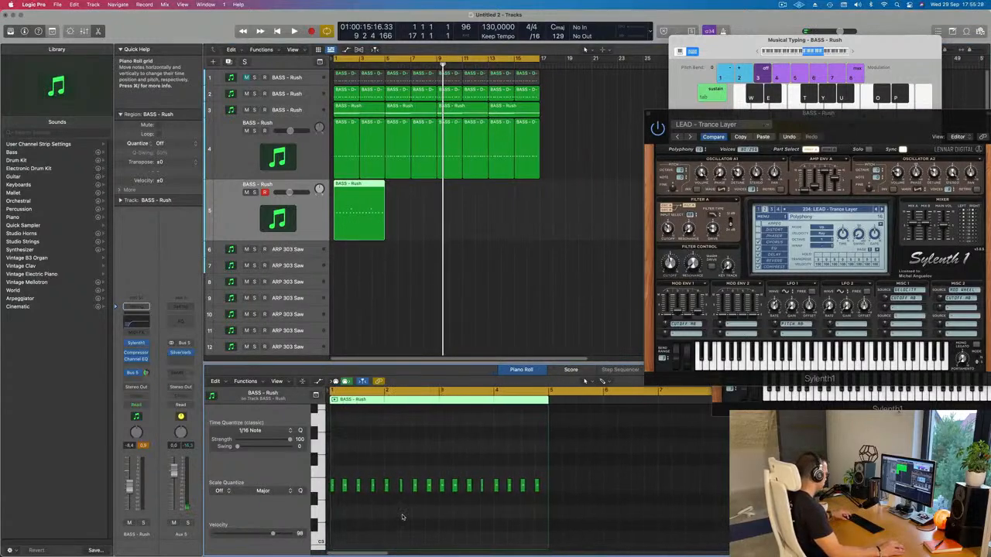
key("Return")
key("space")
scroll(402, 523, "up", 3)
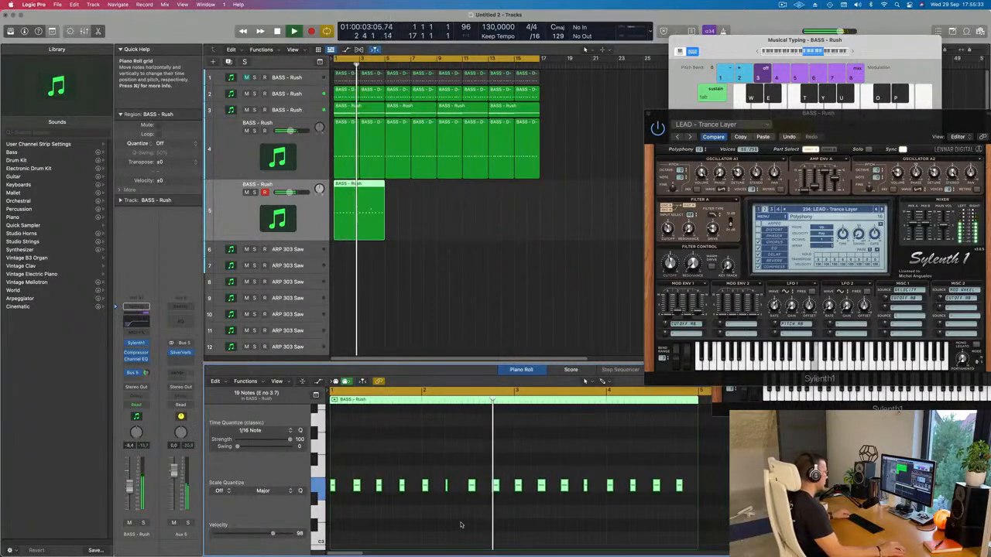
scroll(488, 523, "down", 1)
scroll(488, 523, "up", 5)
scroll(488, 523, "down", 2)
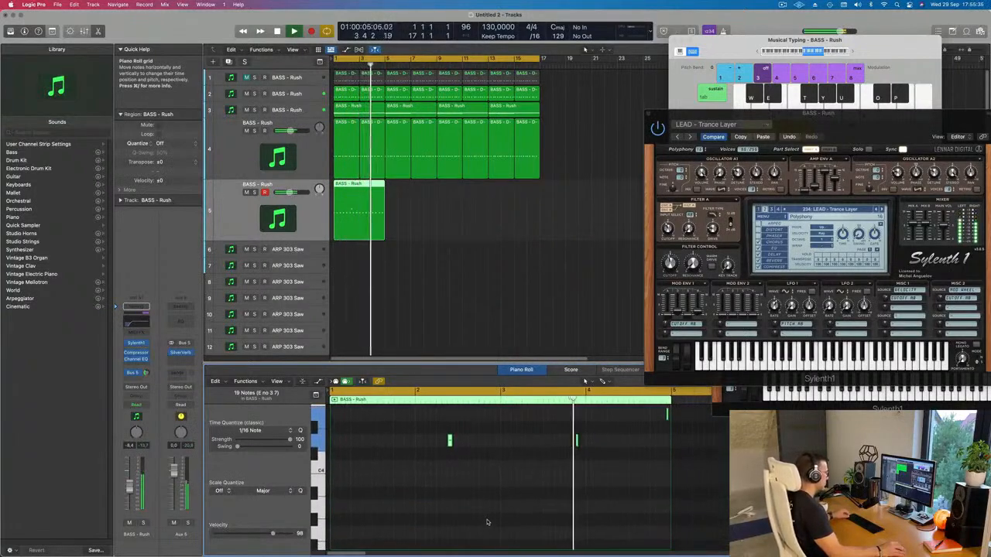
scroll(590, 516, "up", 2)
scroll(596, 511, "up", 3)
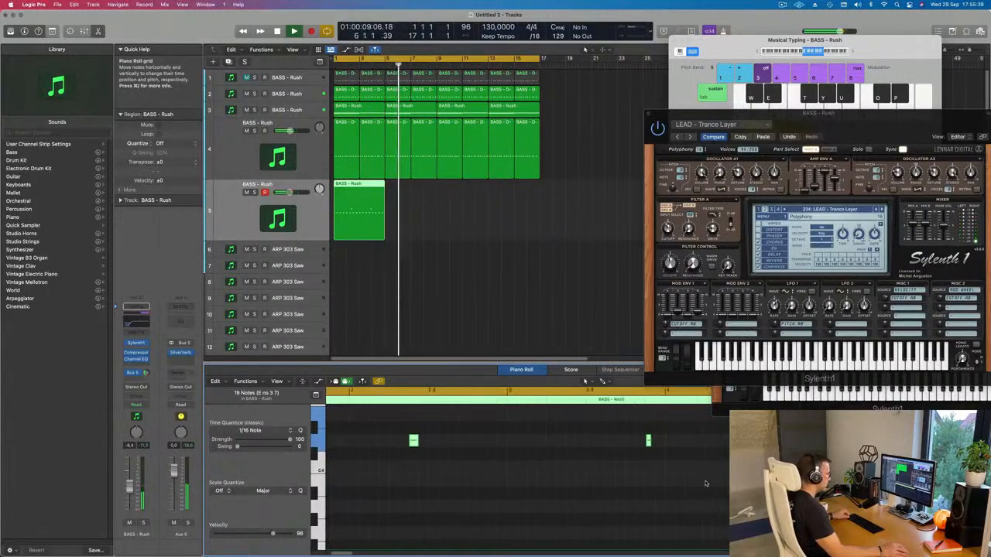
Step: Move the highest lead note just before bar 5 slightly earlier and replay the pattern from the start
left_click_drag(696, 414, 687, 416)
left_click(696, 414)
key("Return")
left_click(617, 460, "ctrl+alt")
scroll(617, 461, "down", 3)
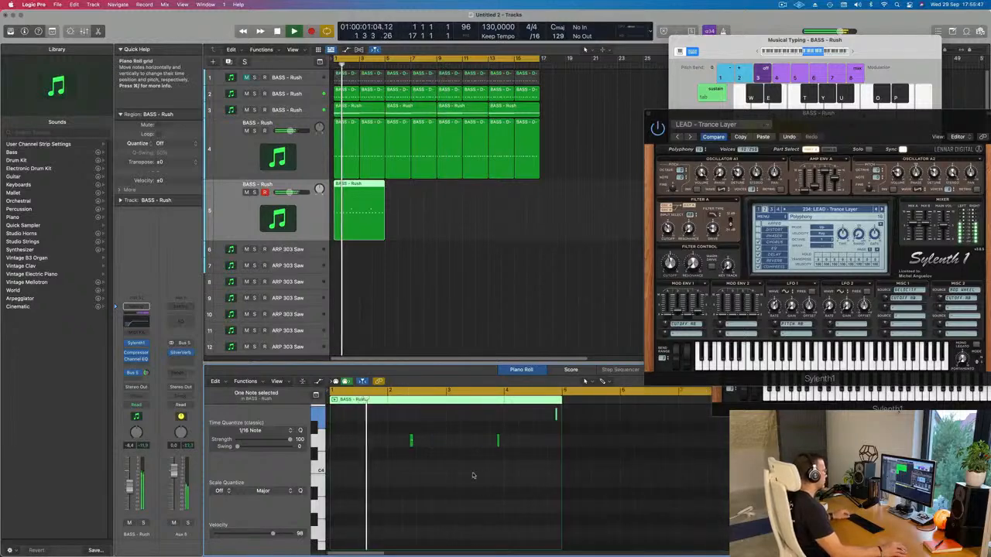
scroll(451, 476, "down", 1)
scroll(447, 479, "down", 6)
scroll(446, 478, "up", 5)
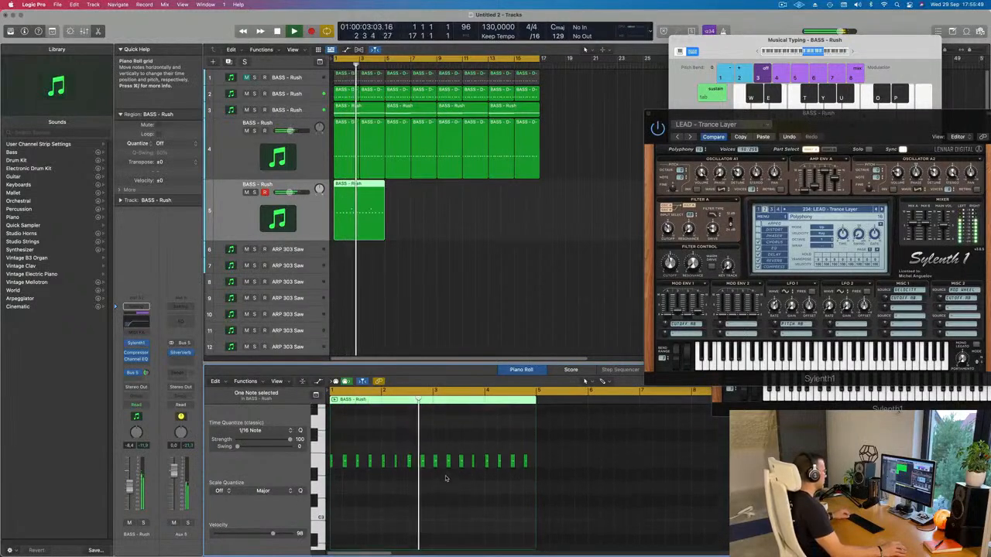
scroll(446, 472, "up", 3)
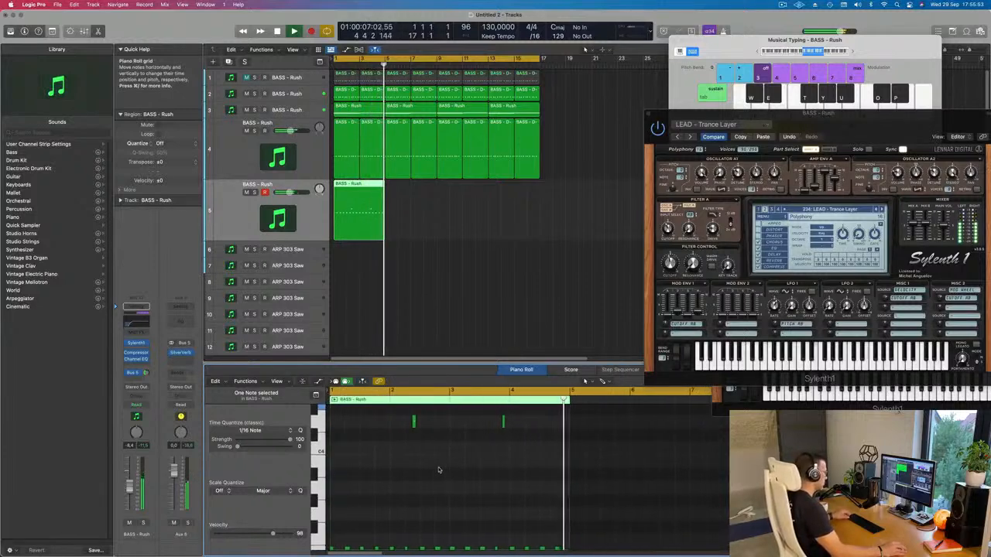
scroll(438, 469, "down", 5)
Step: Repeat the four-bar lead region on track 5 three times after the original
left_click_drag(404, 206, 357, 223)
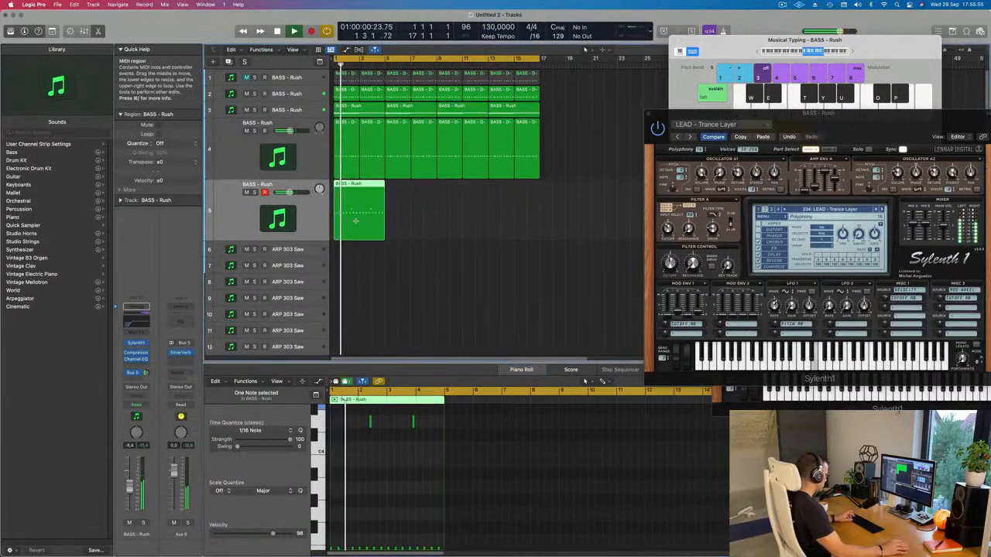
key("super+r")
key("super+r")
key("super+r")
Step: Lower track 5's volume to about -9.6 dB during playback, repositioning the Sylenth1 window over the arrangement
left_click_drag(745, 112, 506, 120)
key("space")
key("space")
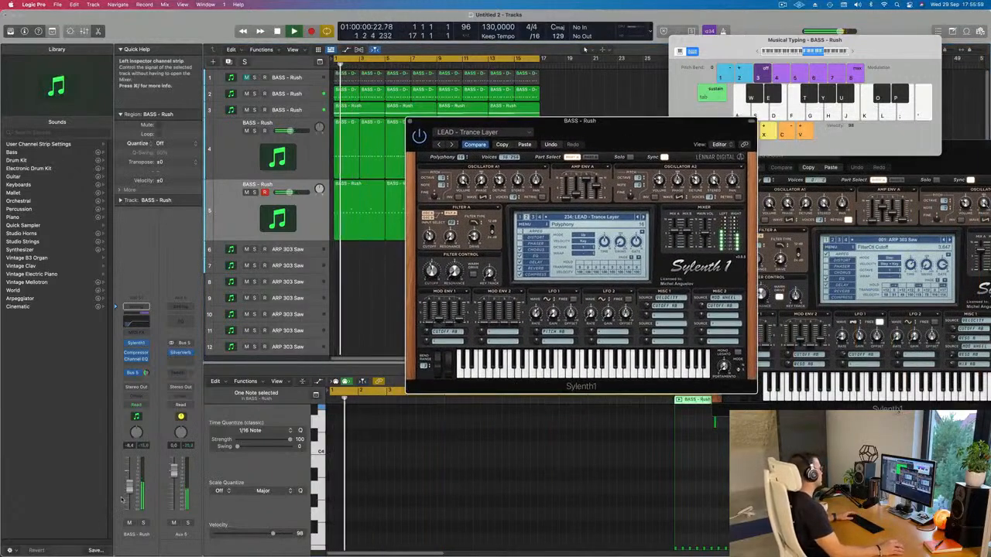
left_click_drag(126, 491, 125, 495)
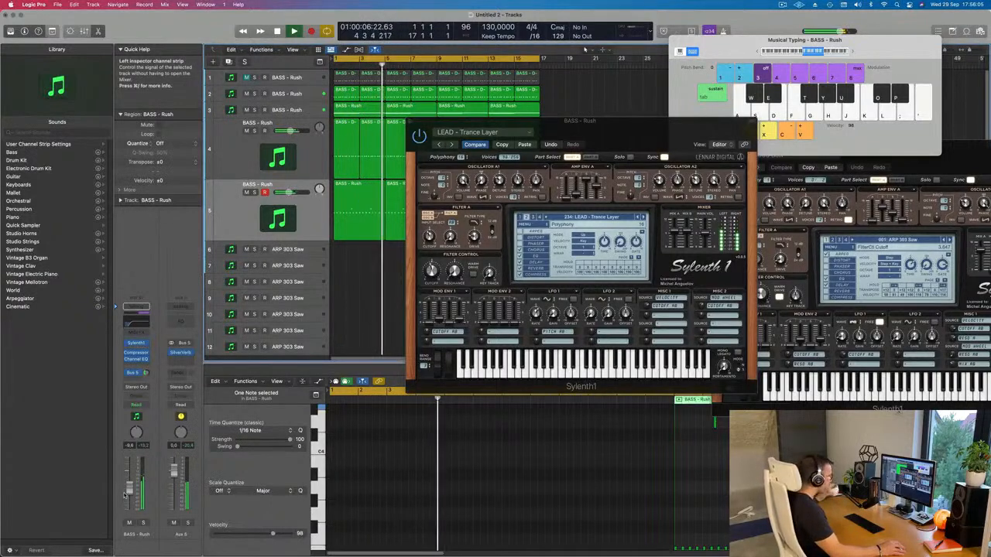
left_click_drag(654, 131, 672, 142)
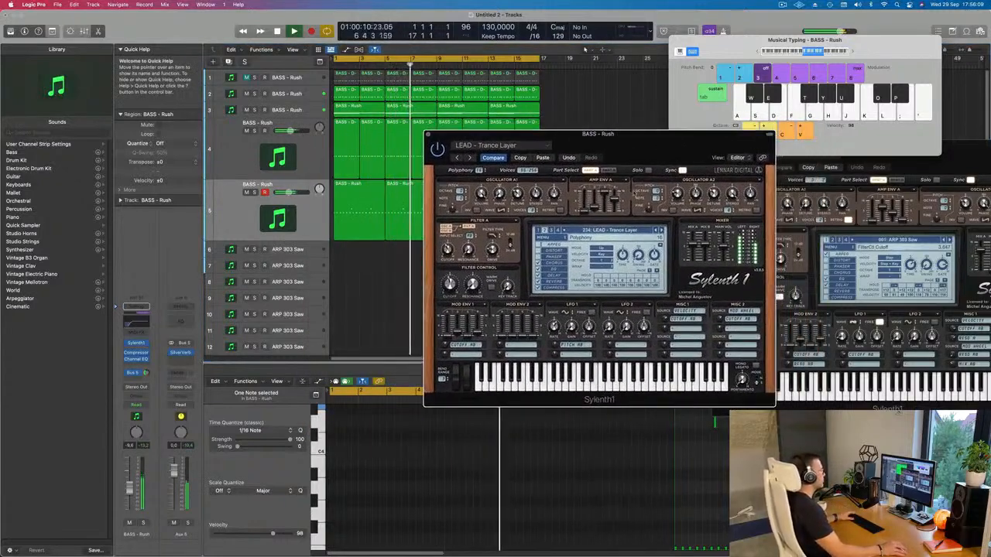
Step: Replay from the start and audition Sylenth1 lead presets on track 5, trying LEAD - Trance Lead 1 and stepping back to preset 204
key("Return")
left_click(661, 230)
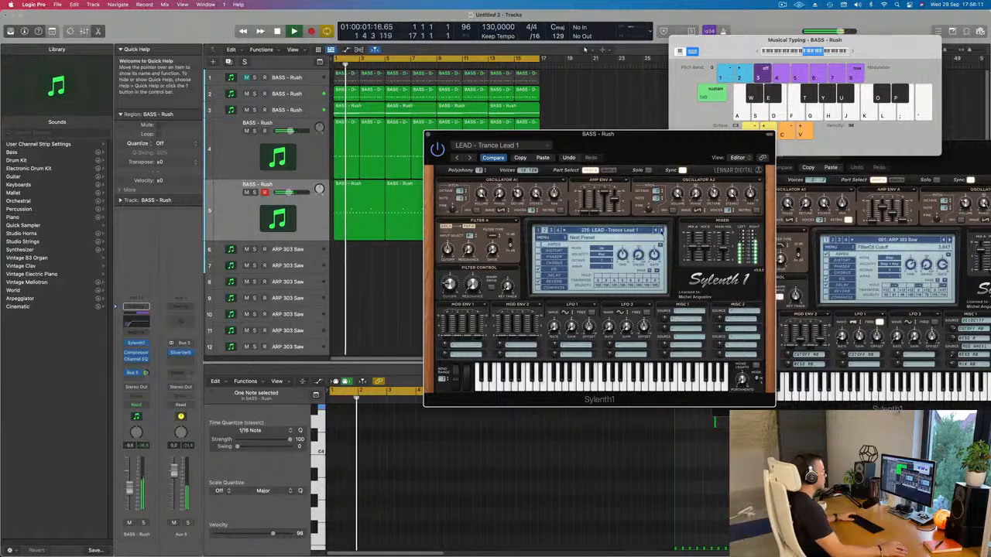
left_click(661, 230)
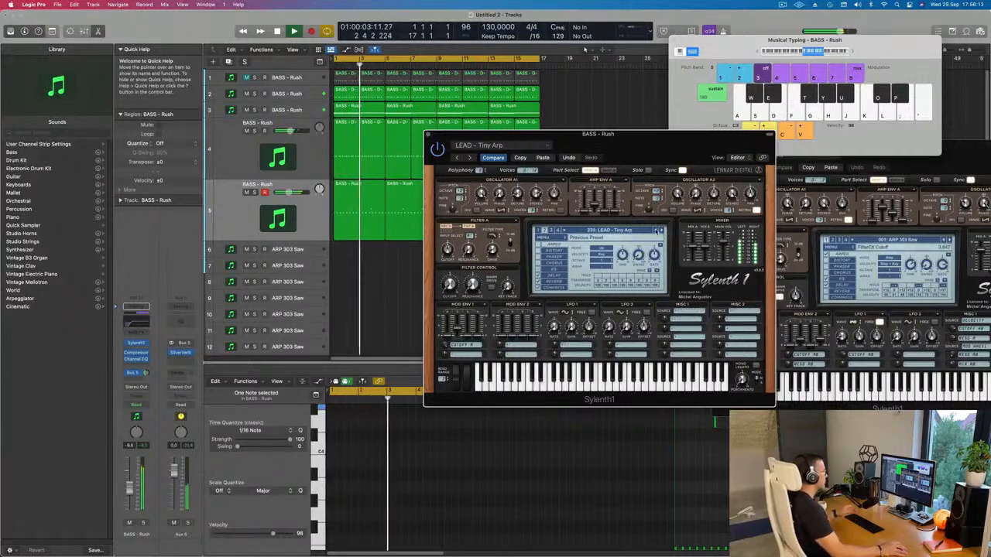
left_click(659, 231)
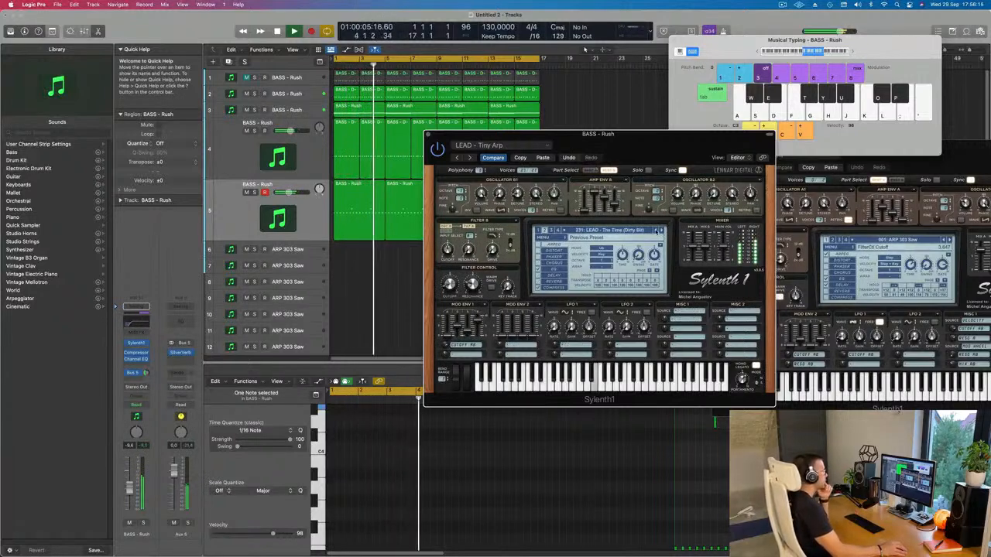
left_click(657, 230)
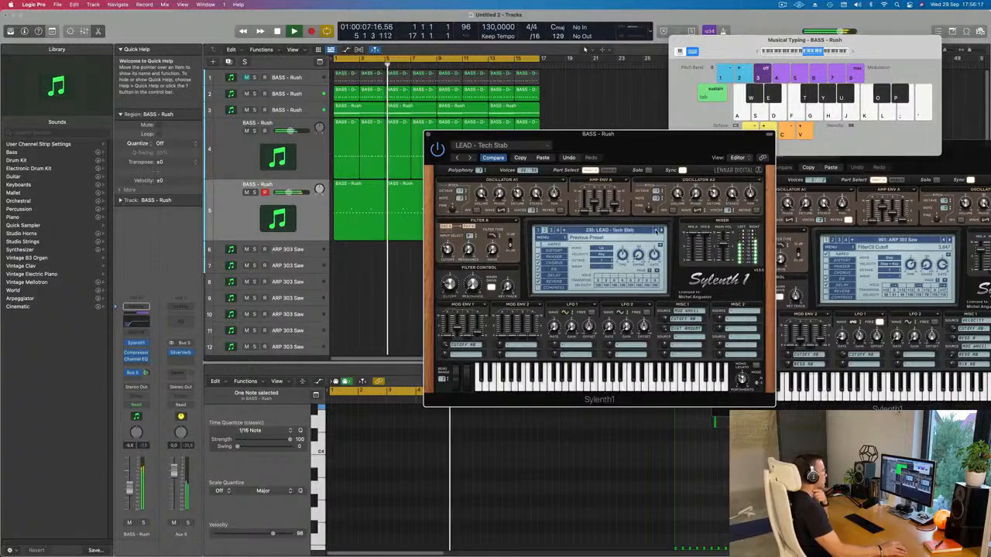
left_click(657, 231)
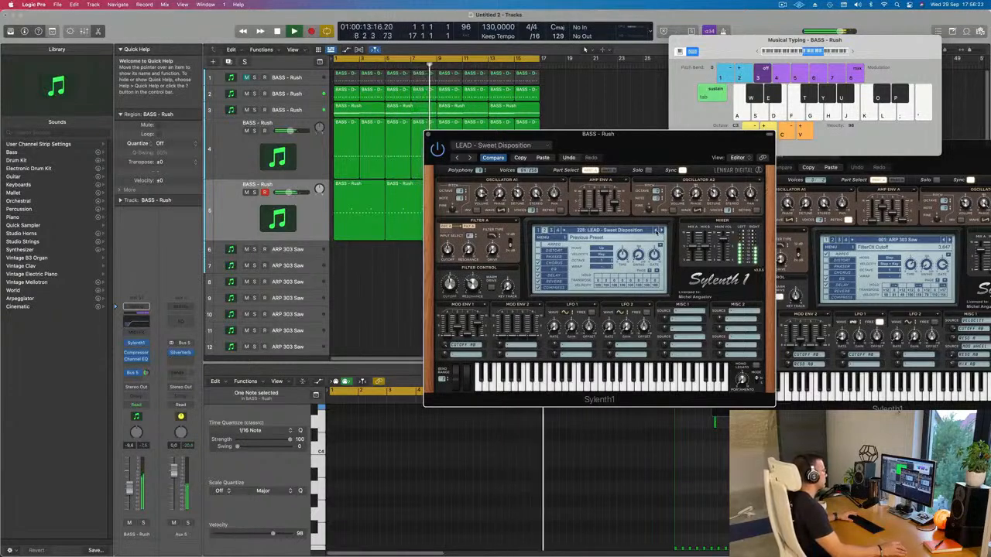
left_click(658, 231)
left_click(658, 231)
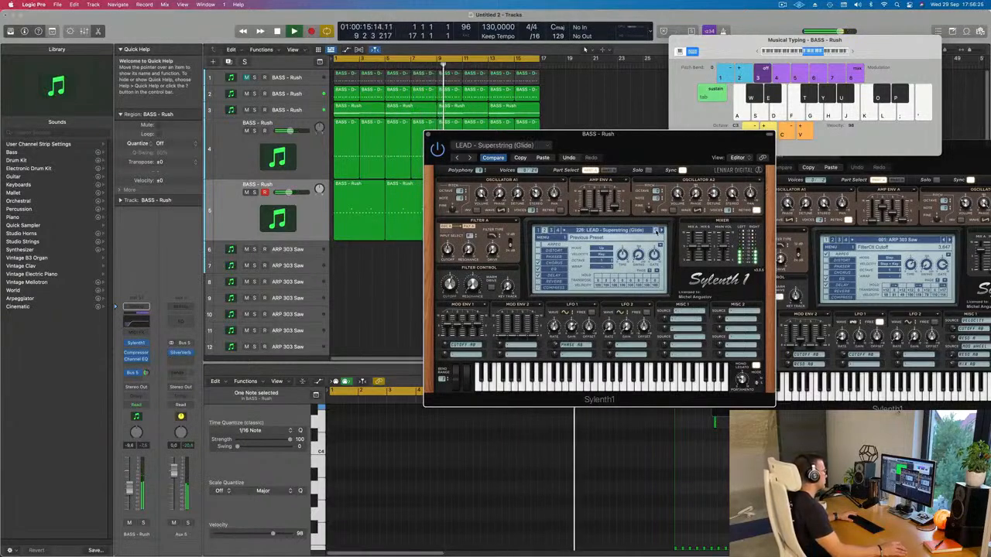
left_click(657, 231)
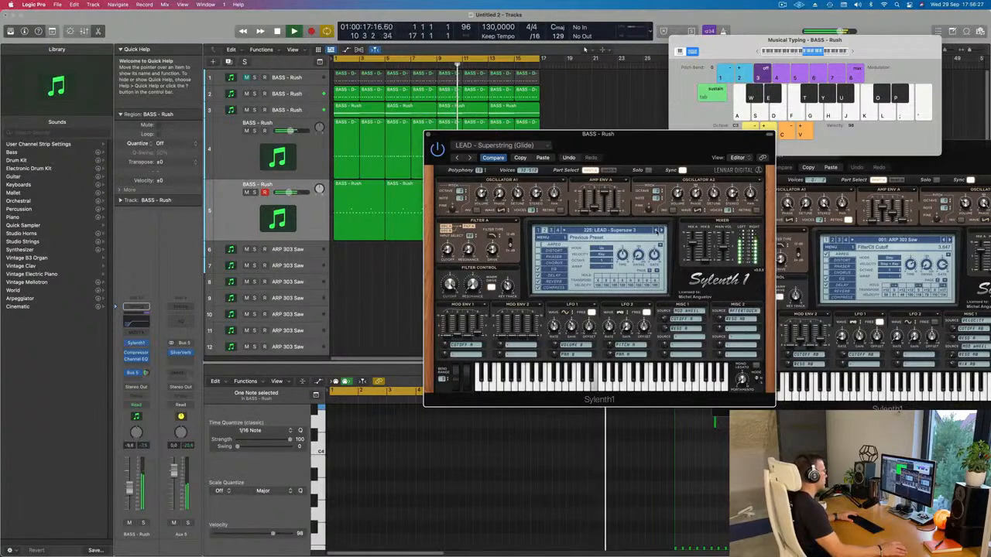
left_click(657, 230)
left_click(657, 231)
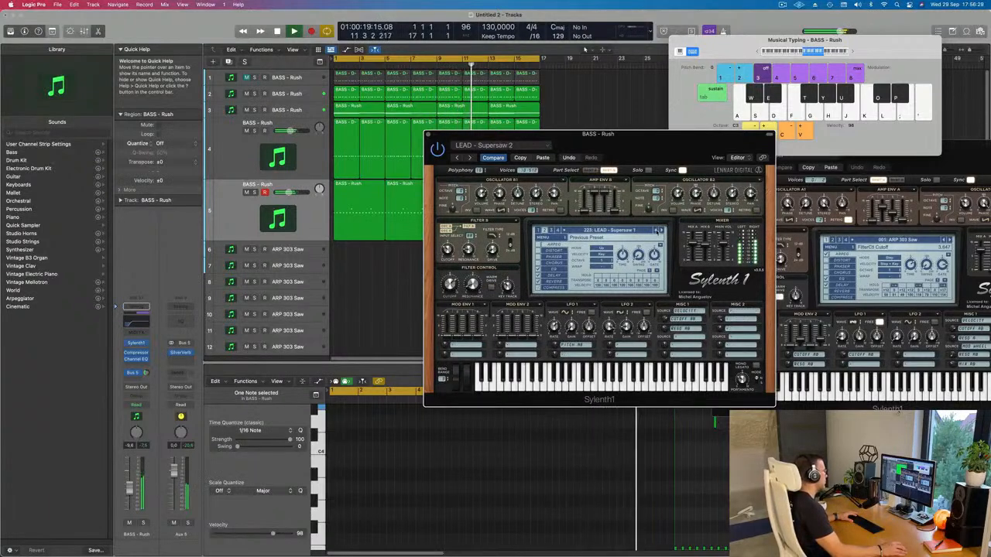
left_click(658, 231)
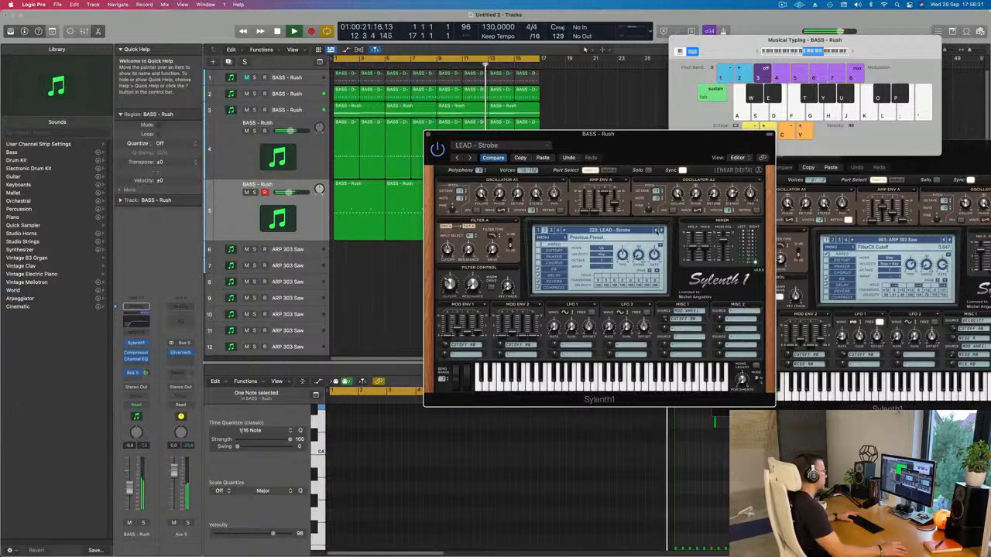
left_click(657, 231)
left_click(657, 231)
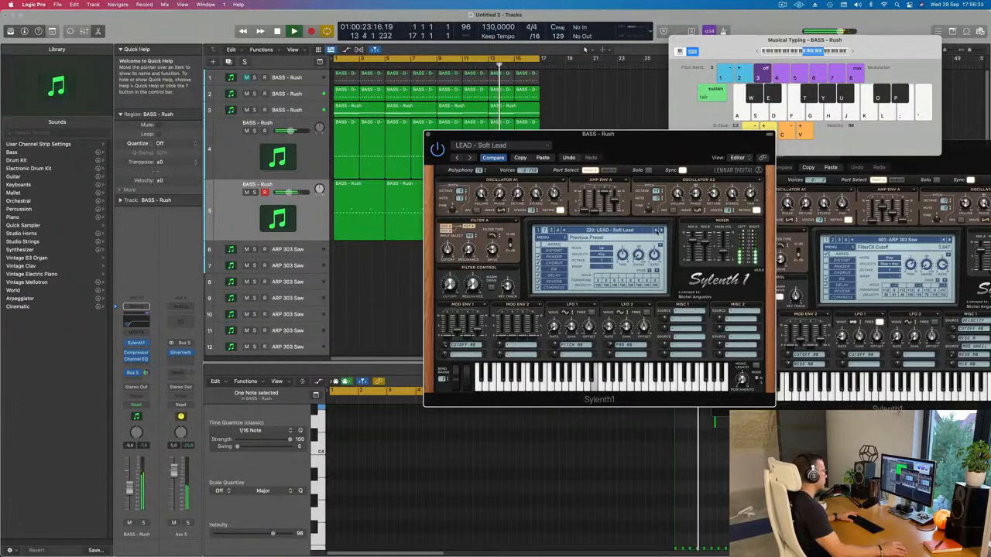
left_click(657, 231)
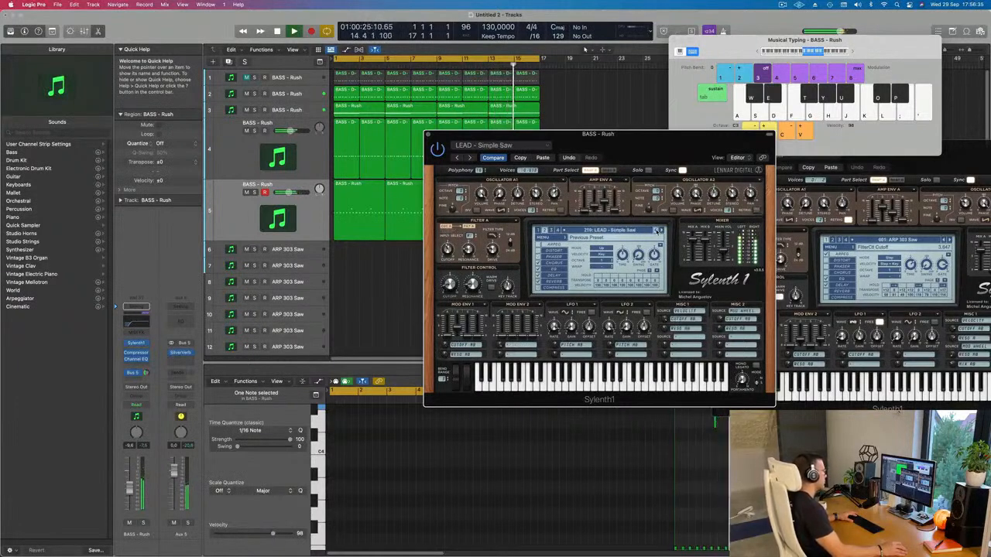
left_click(657, 230)
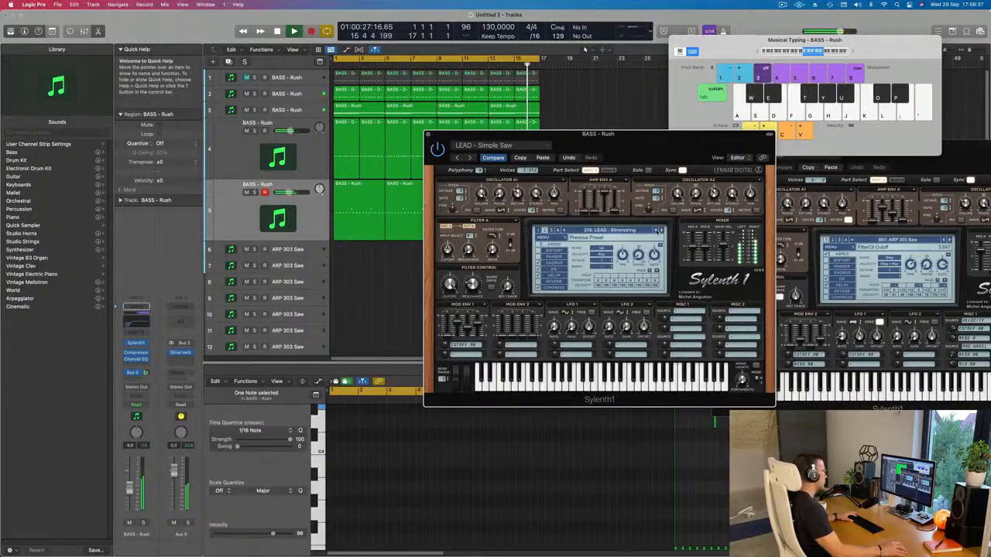
left_click(657, 230)
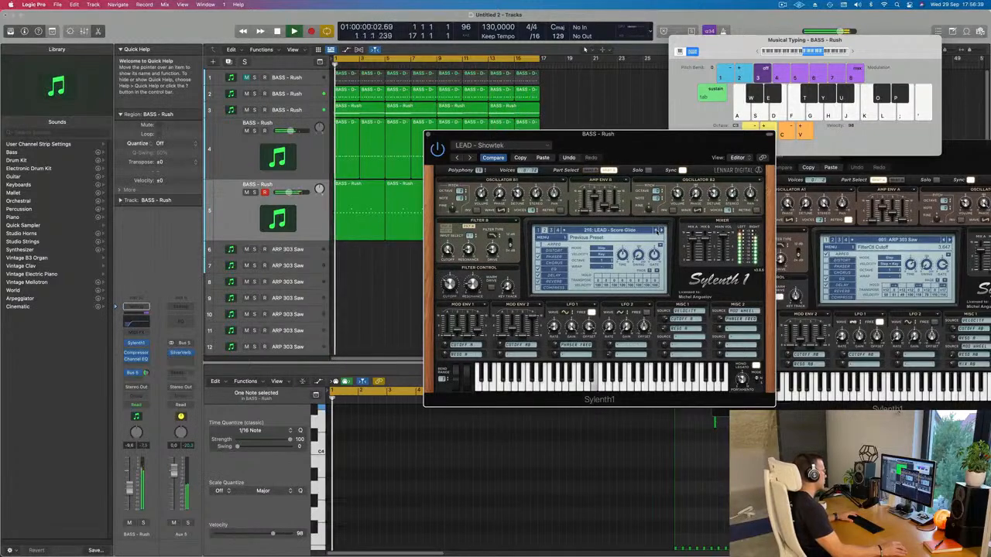
left_click(657, 231)
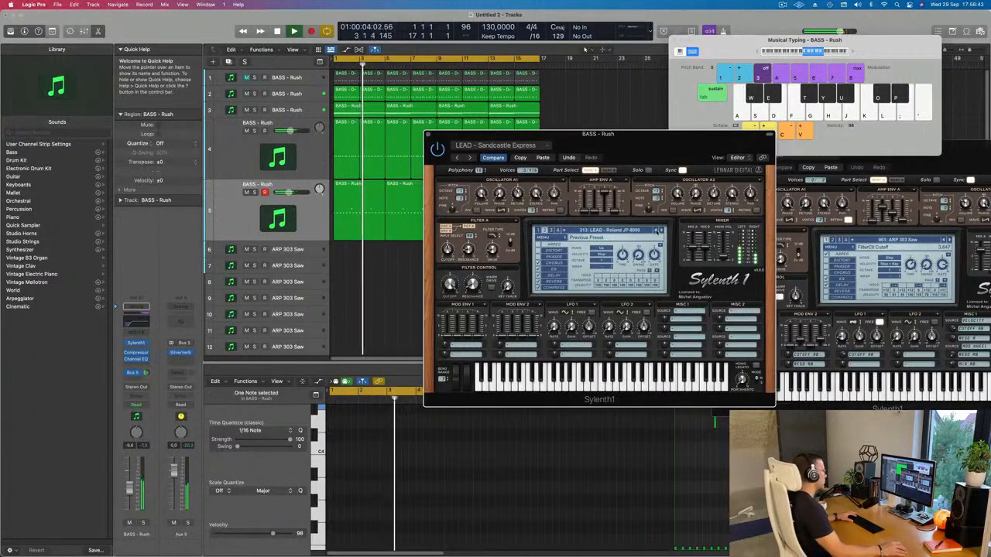
left_click(658, 231)
left_click(657, 231)
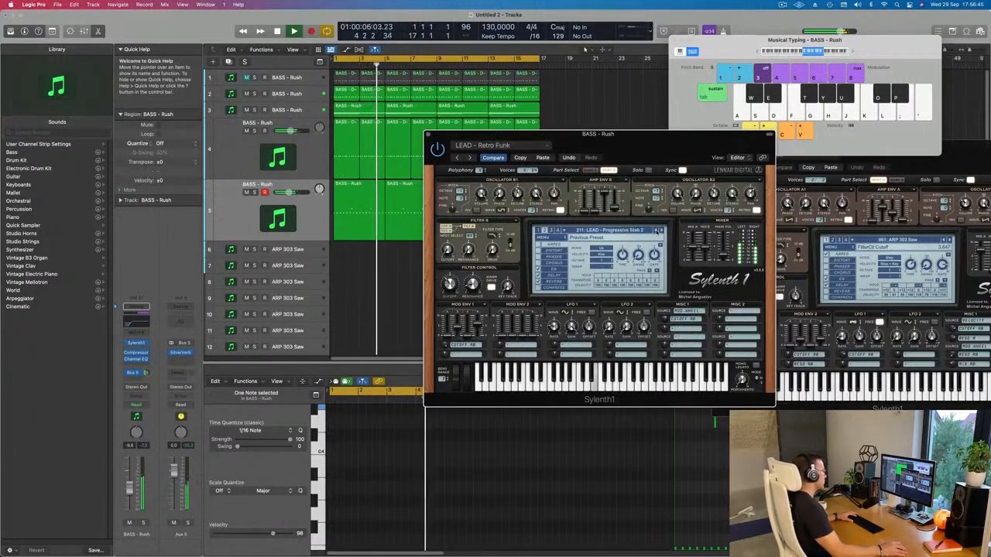
left_click(657, 231)
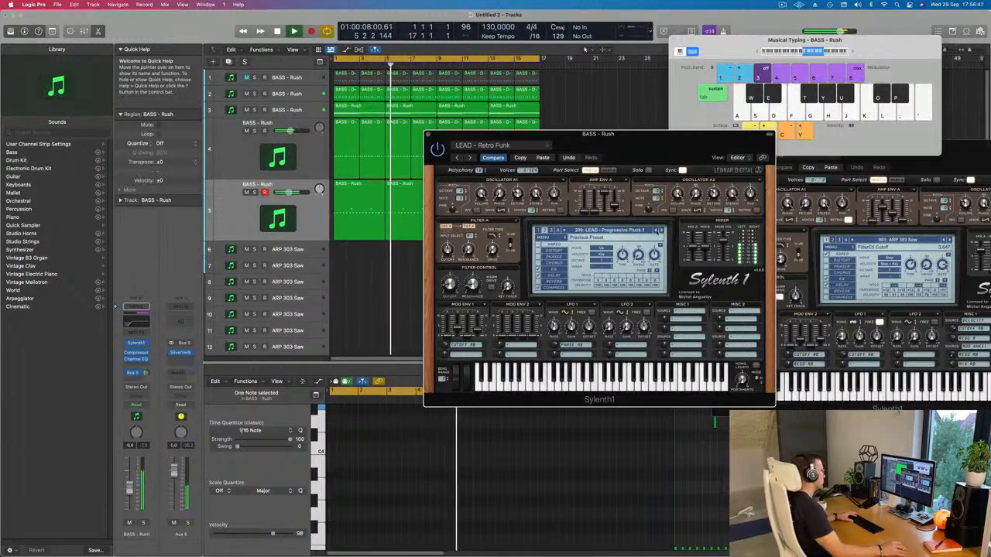
left_click(657, 231)
left_click(657, 231)
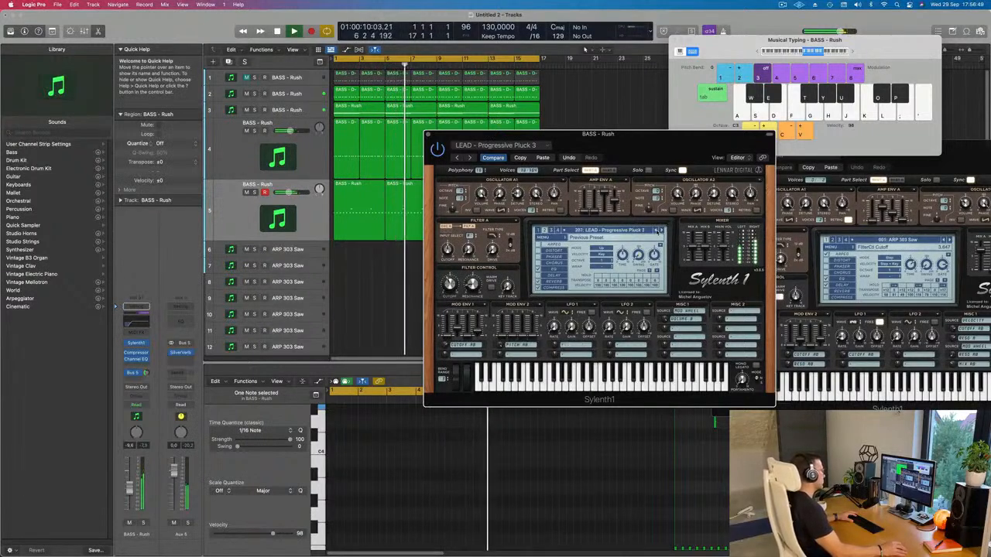
left_click(657, 231)
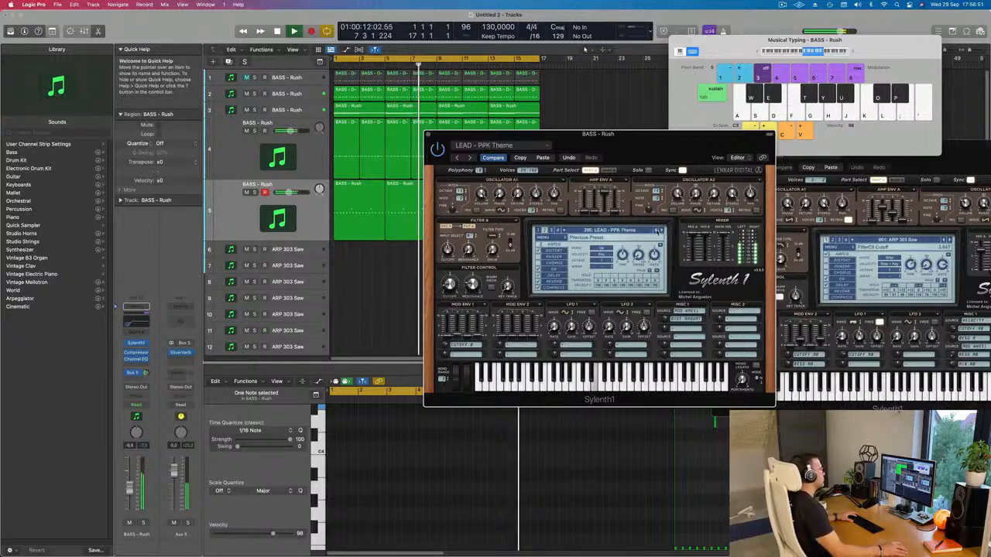
left_click(657, 231)
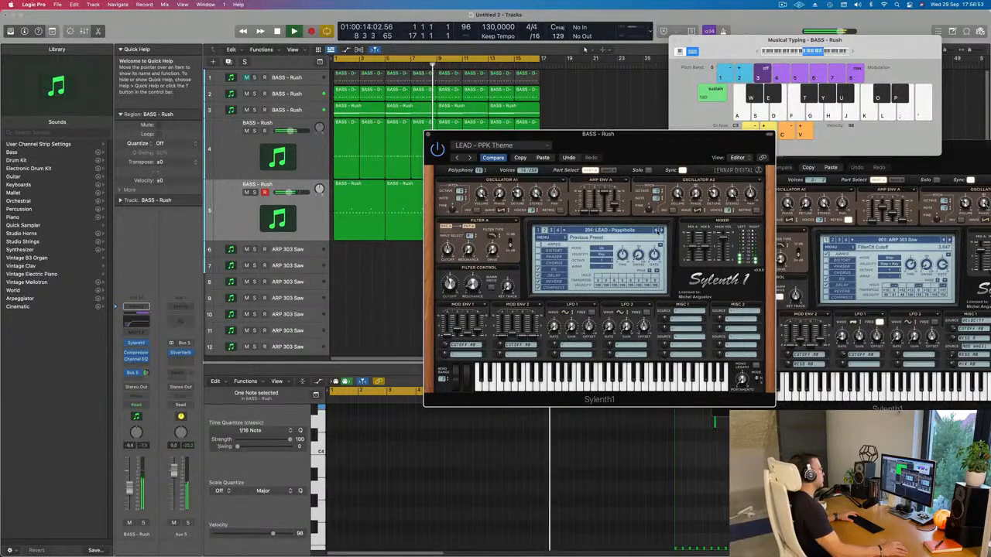
Step: Step back through the Sylenth1 lead presets on track 5 during playback to LEAD - Long Delay, and close the synth window
left_click_drag(684, 150, 655, 160)
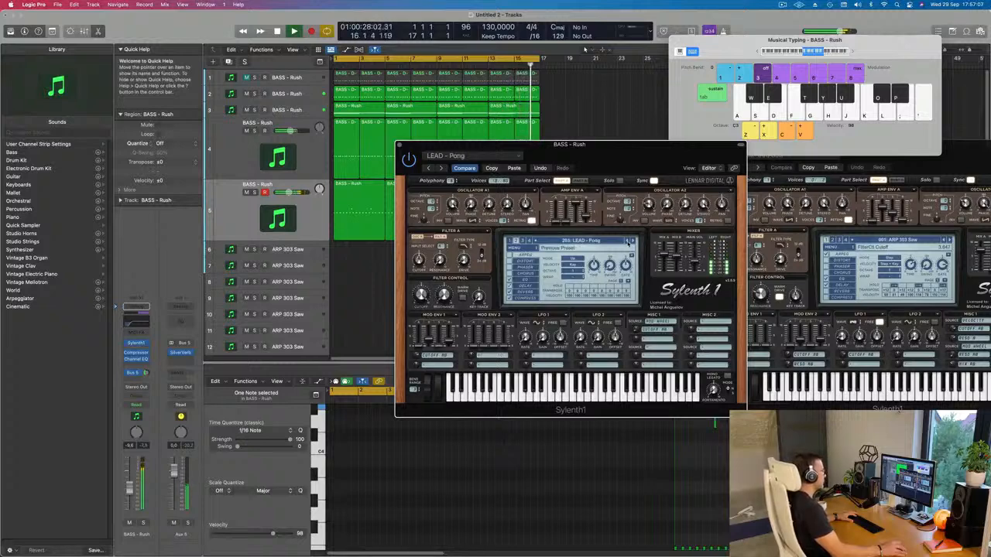
left_click(628, 242)
left_click(627, 242)
left_click(628, 241)
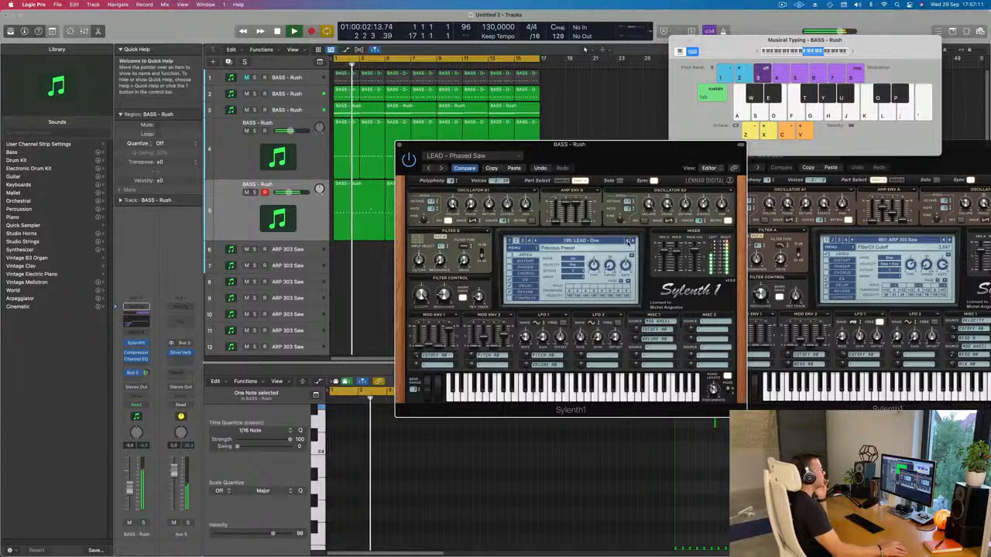
left_click(628, 243)
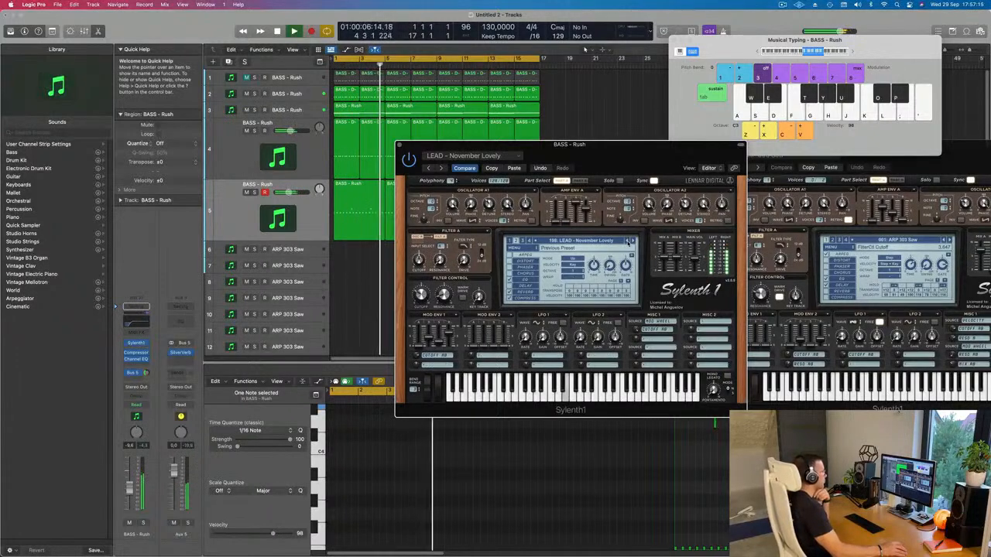
left_click(627, 241)
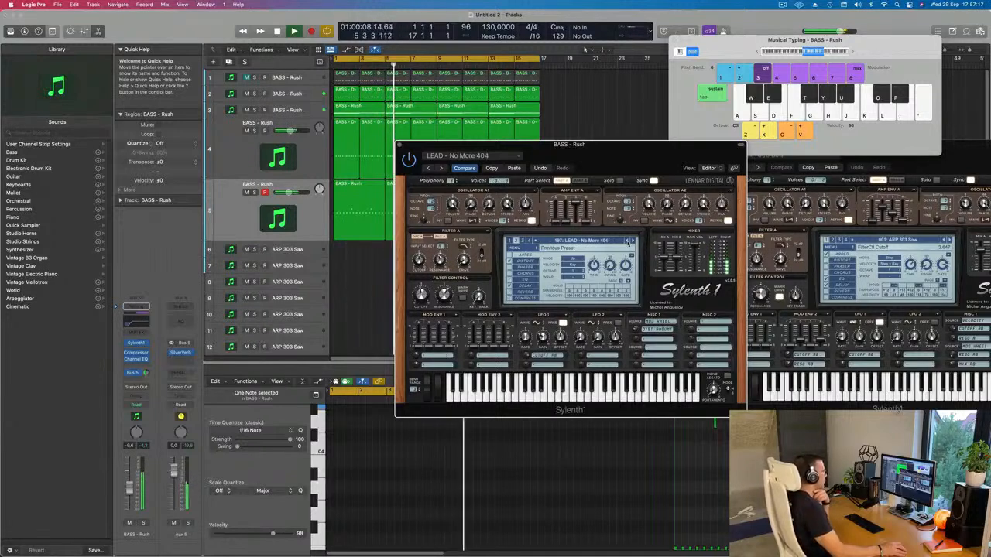
left_click(628, 242)
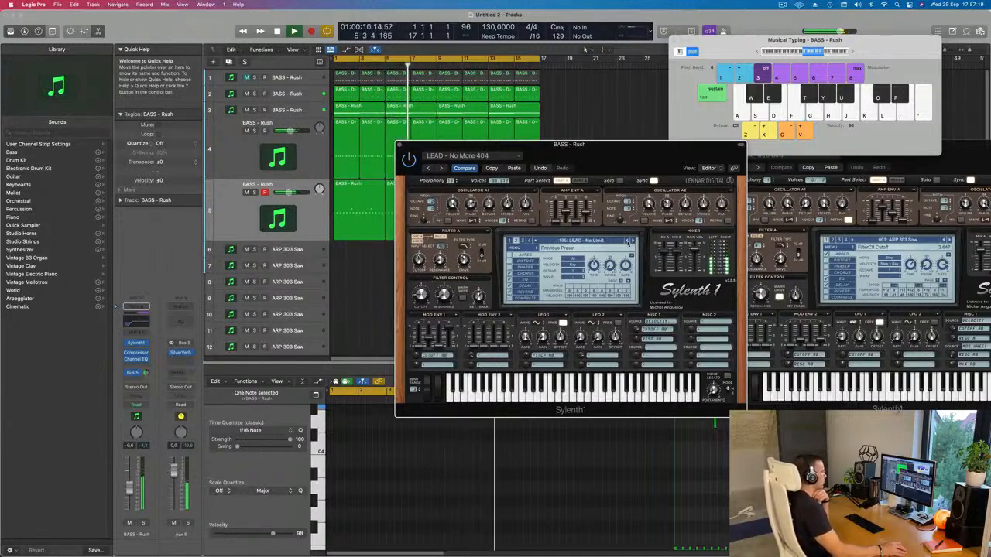
left_click(628, 242)
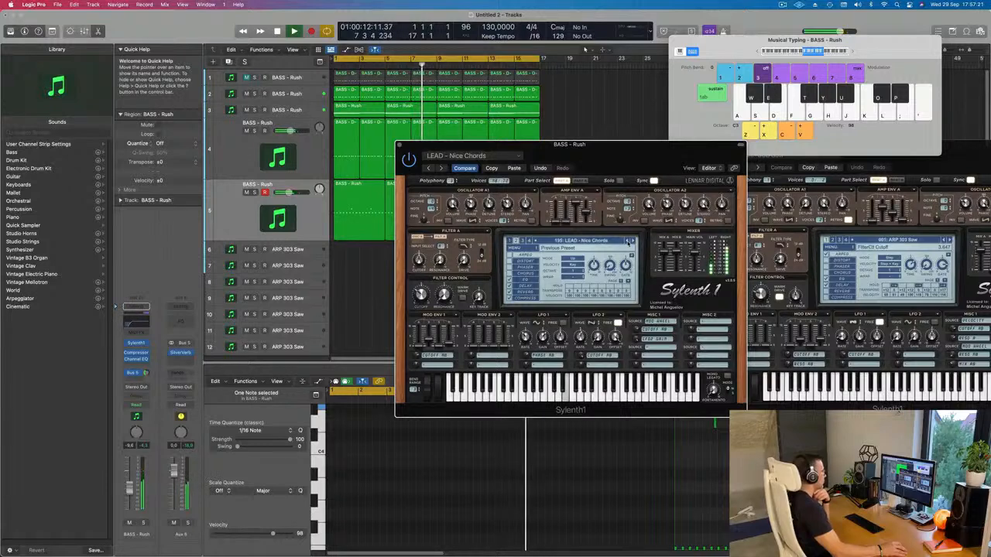
left_click(628, 242)
left_click(628, 242)
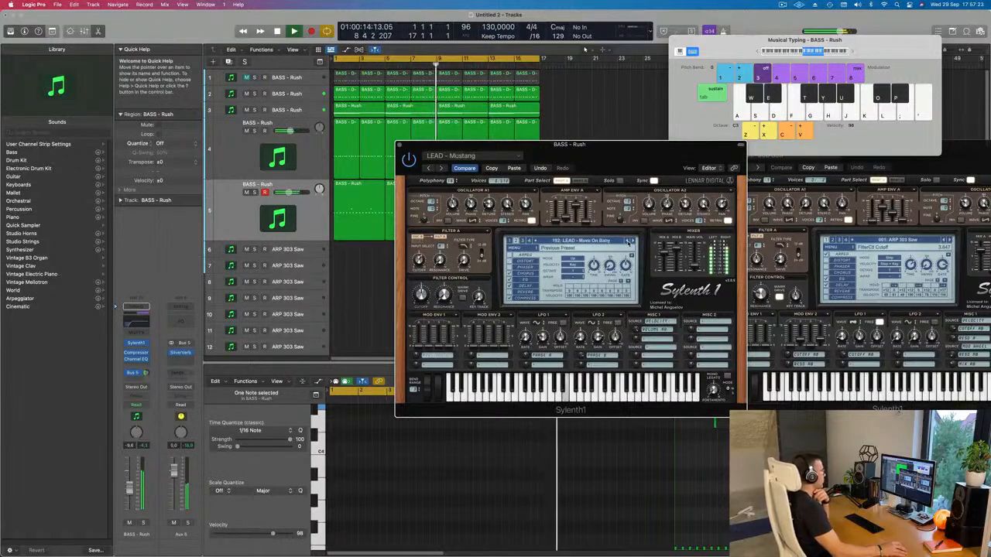
left_click(628, 241)
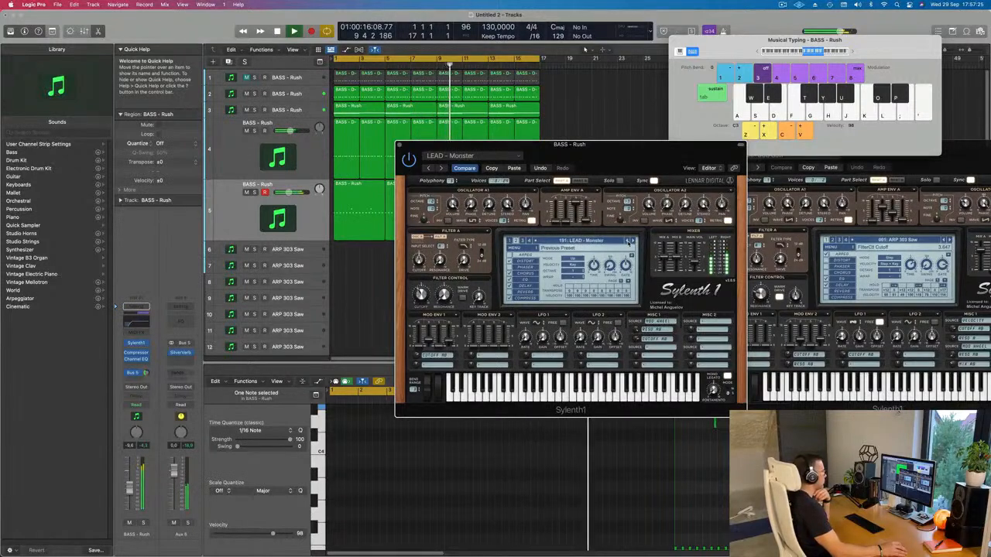
left_click(628, 242)
left_click(628, 242)
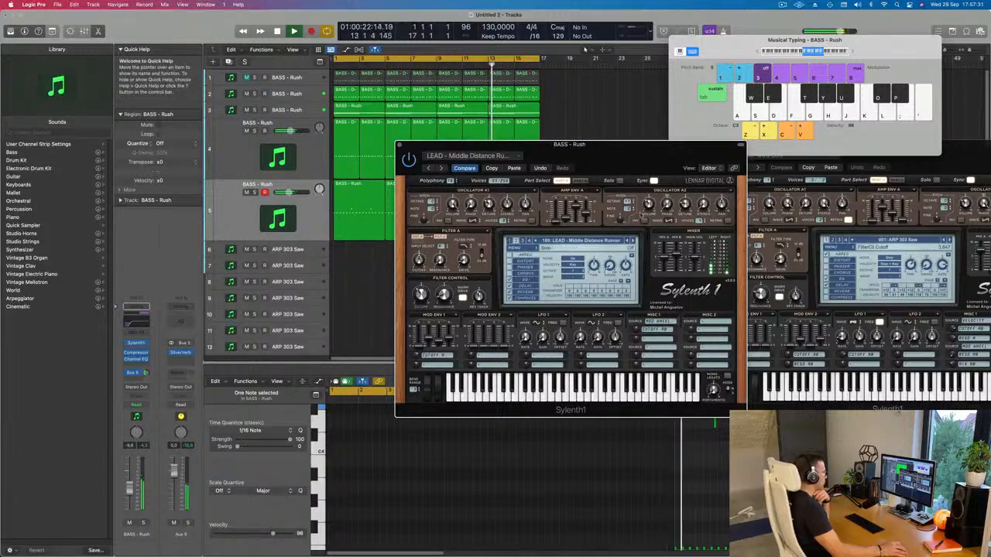
left_click(628, 241)
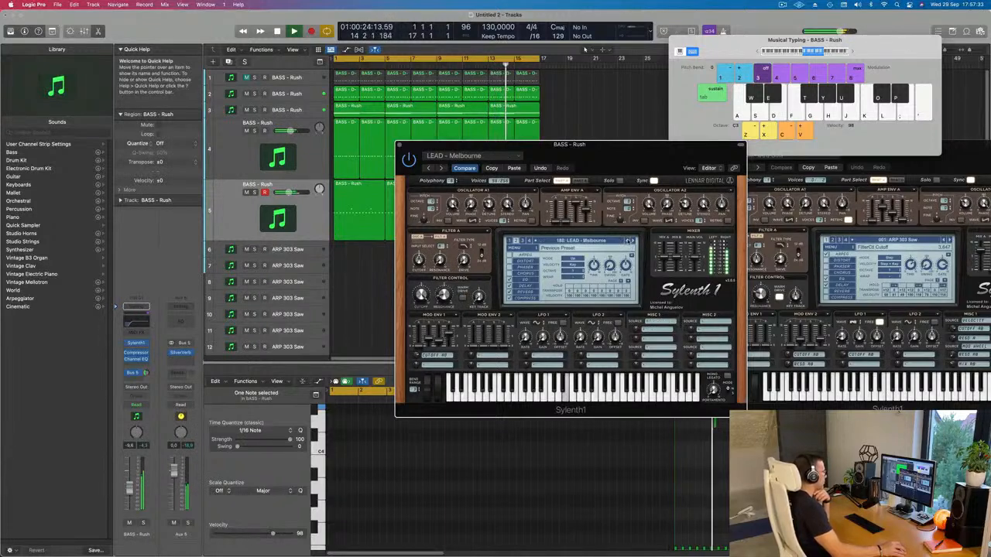
left_click(628, 241)
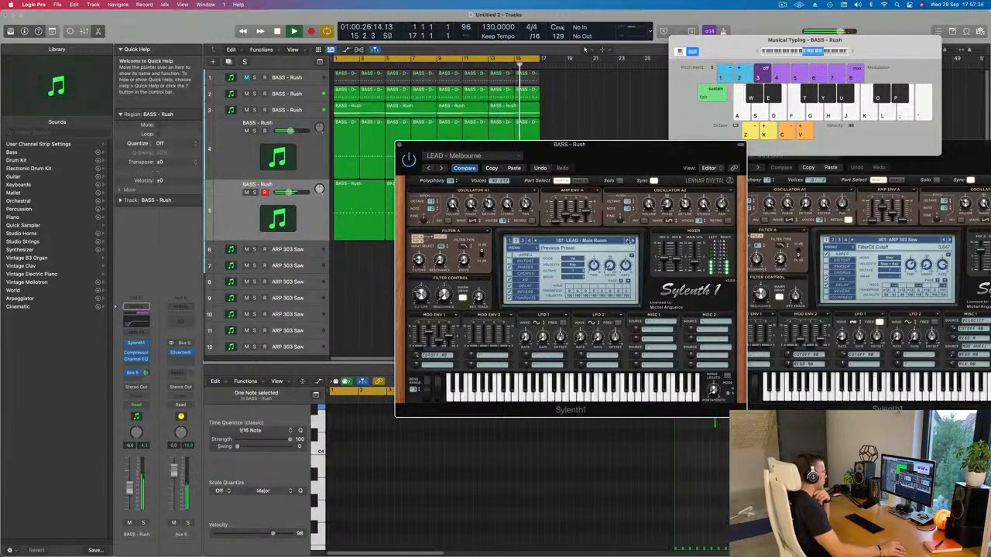
left_click(628, 241)
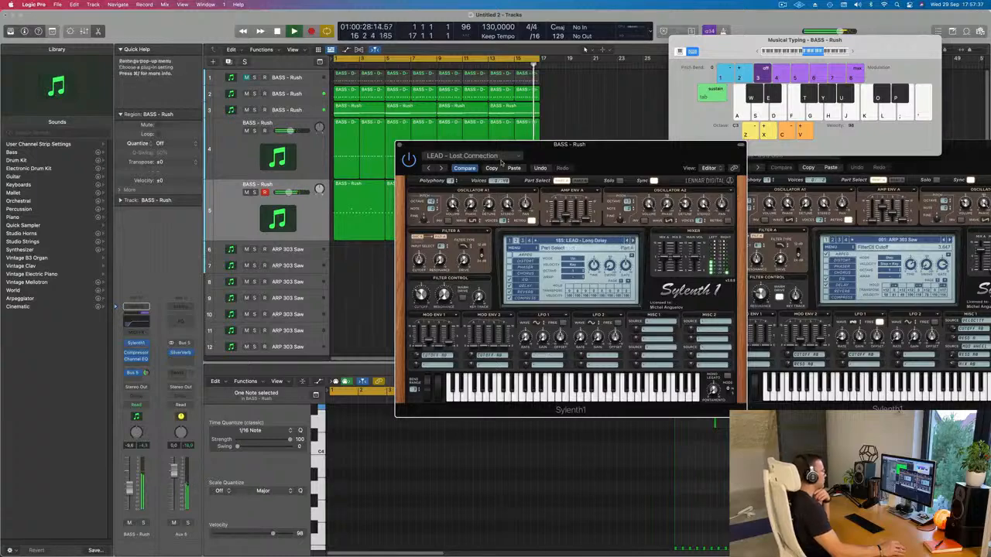
mouse_move(411, 147)
left_mouse_down()
mouse_move(245, 125)
mouse_move(407, 143)
left_mouse_up()
left_click(395, 140)
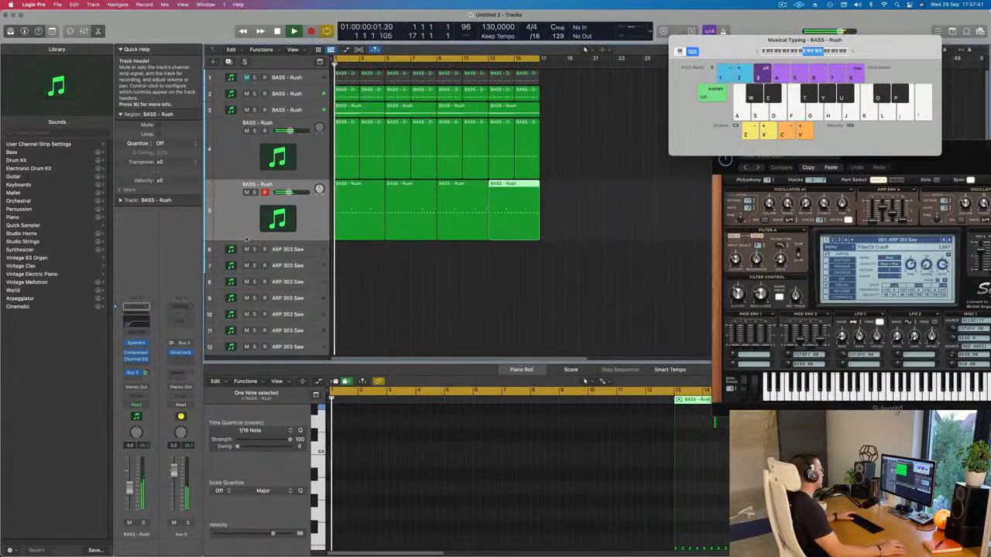
Step: Add a Compressor with side chain Inst 9 to track 5's Aux 5 reverb bus, and briefly solo the bus to check it
left_click(234, 220)
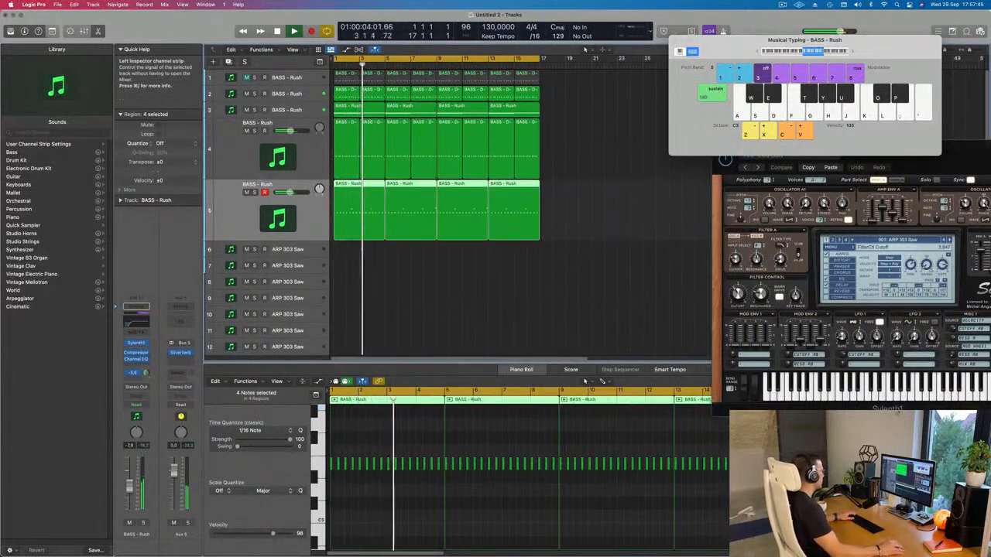
left_click(183, 360)
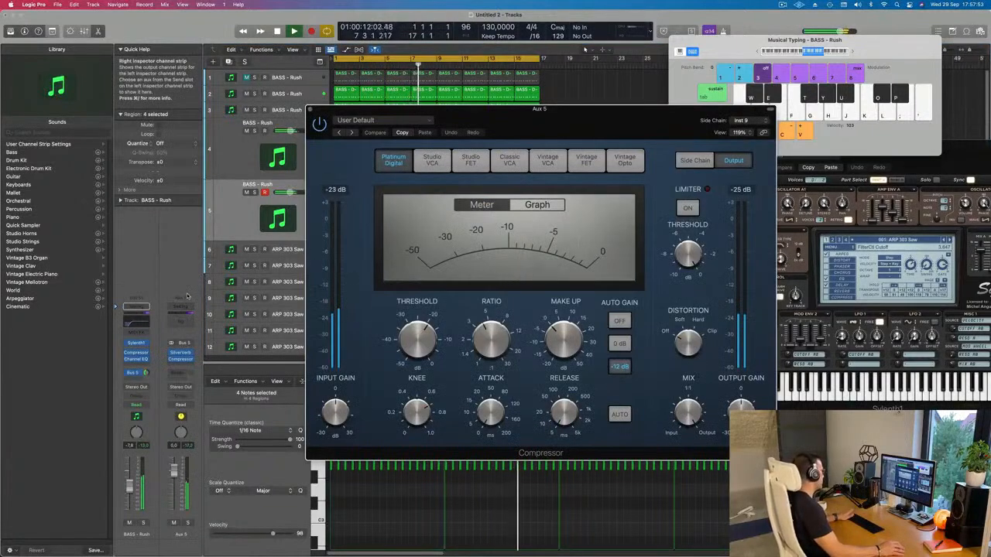
left_click(188, 524)
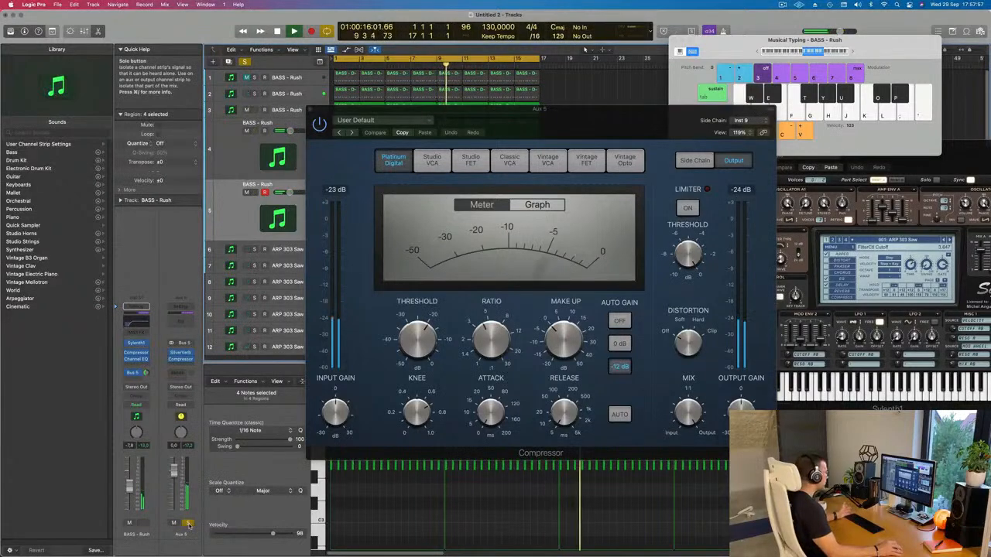
left_click(188, 523)
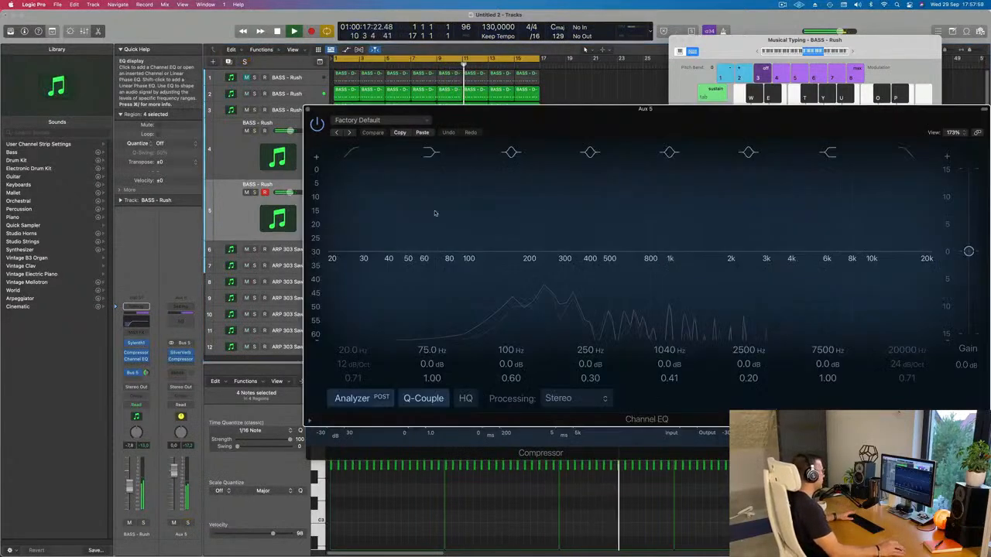
Step: Add a Channel EQ to Aux 5 and set its low cut to 328 Hz with an 18 dB/Oct slope
left_click(180, 359)
left_click(353, 154)
left_click_drag(497, 217, 514, 218)
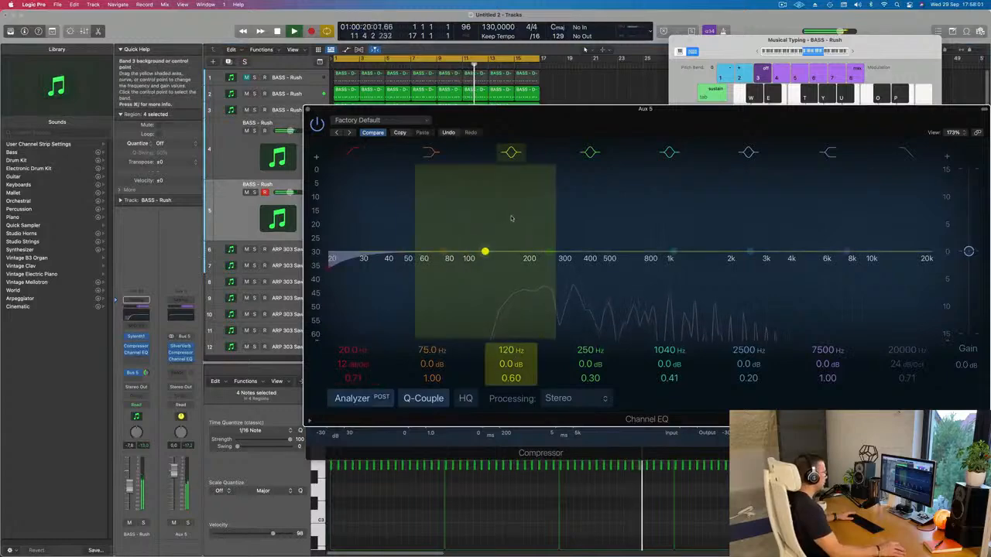
left_click_drag(364, 258, 535, 280)
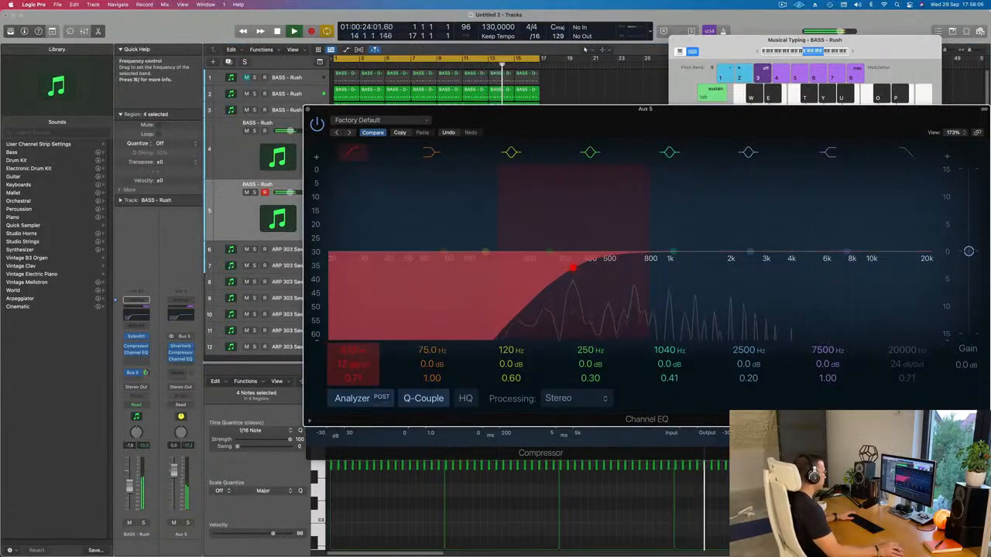
left_click_drag(353, 365, 353, 357)
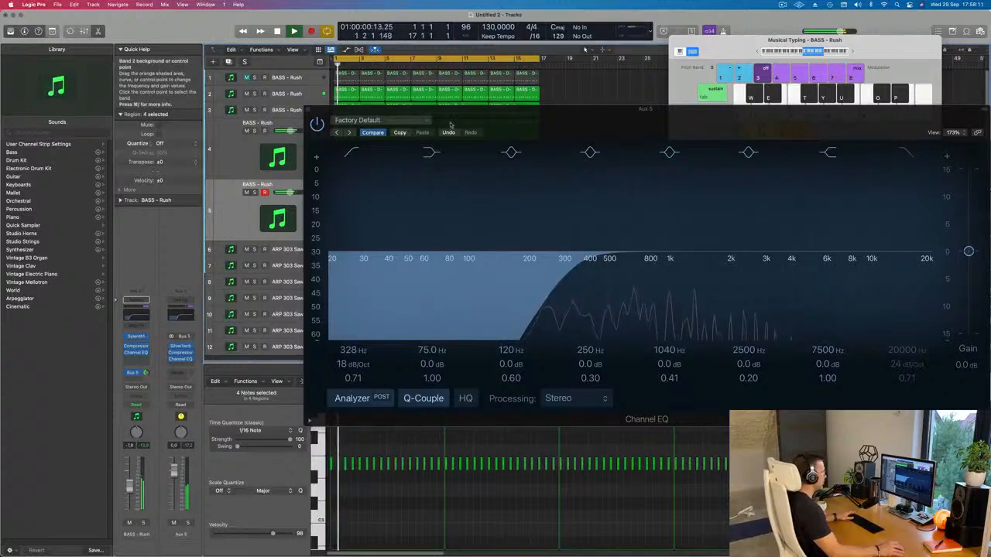
Step: Adjust the Aux 5 Compressor's output gain to about -0.5 dB while listening, and close both Aux 5 effect windows
left_click(181, 353)
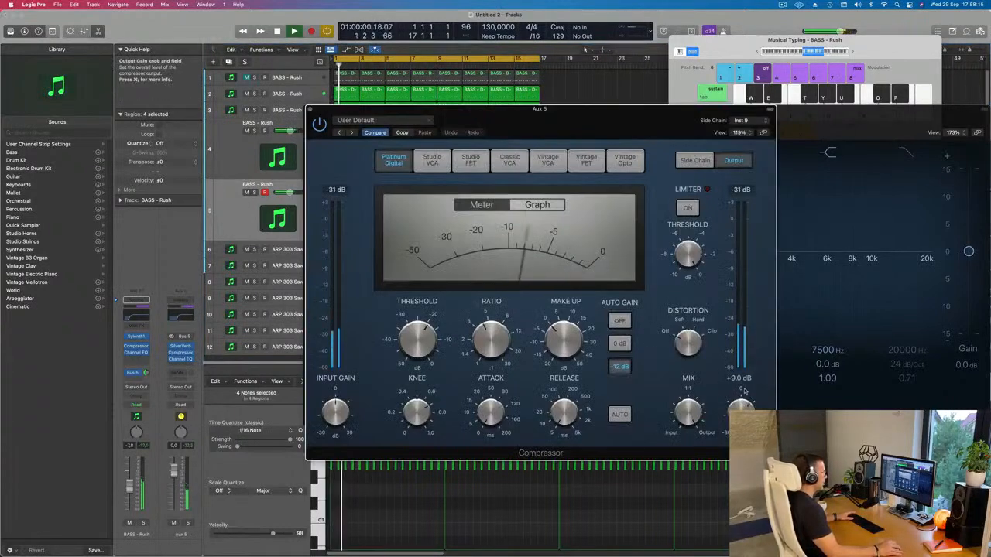
left_click_drag(743, 391, 745, 389)
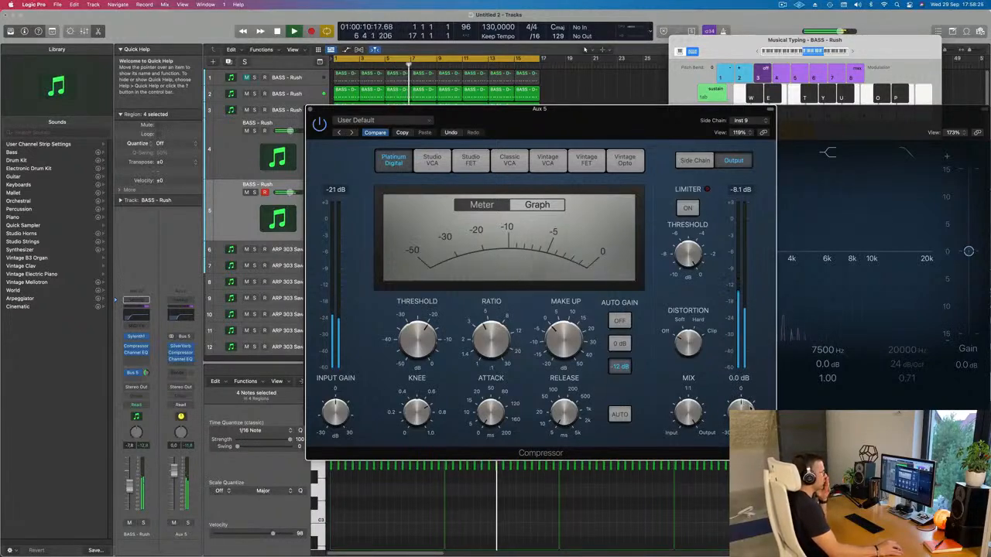
left_click_drag(751, 408, 750, 407)
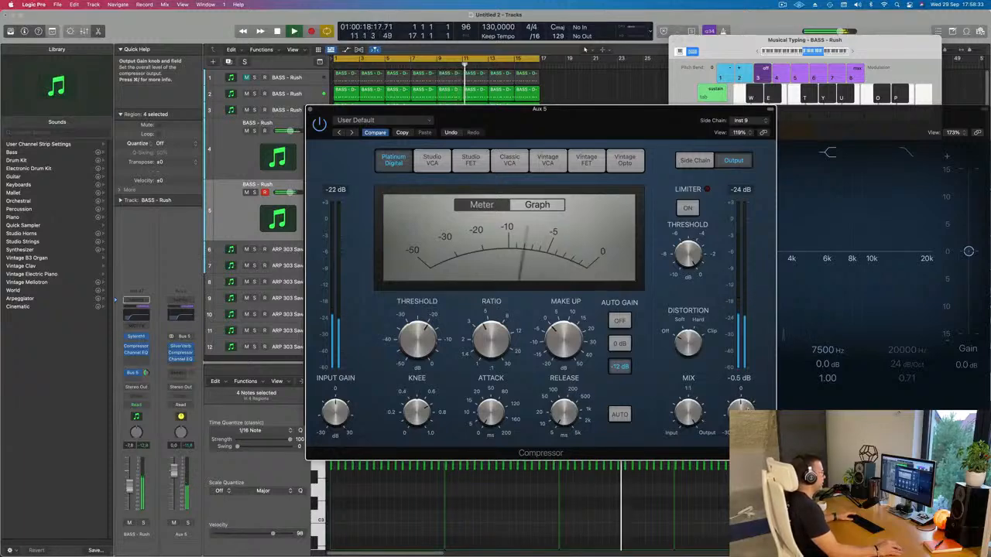
left_click_drag(311, 113, 331, 112)
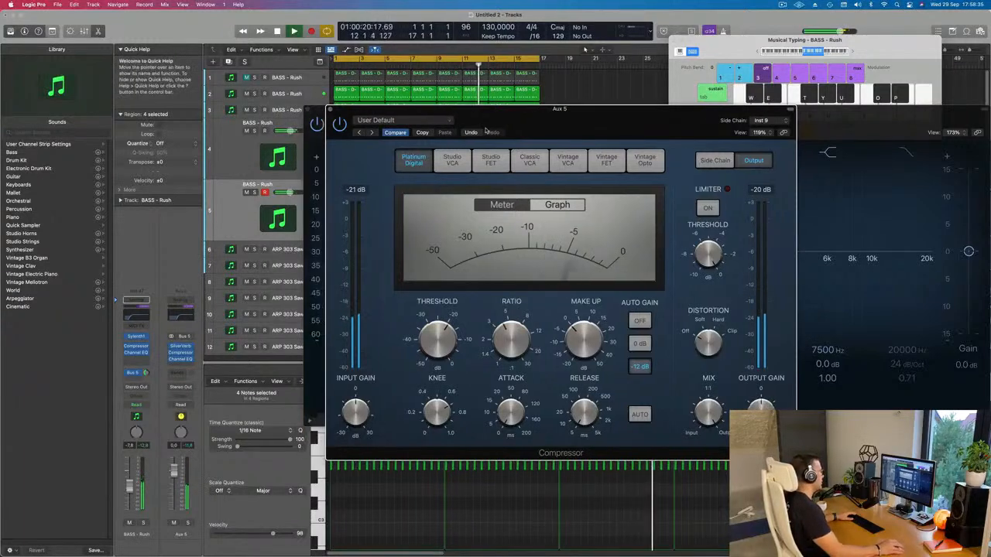
left_click(331, 112)
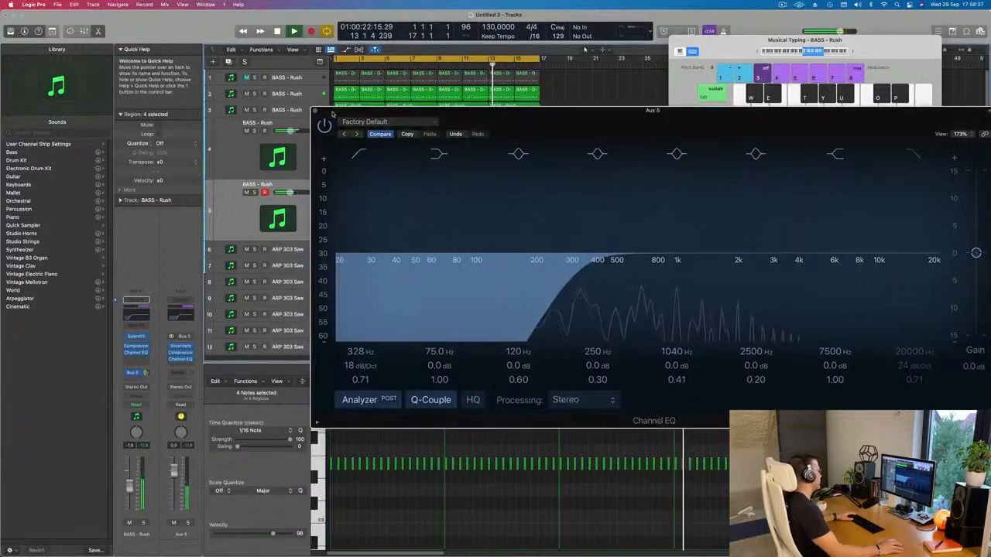
left_click(321, 112)
Step: Duplicate track 5 with its settings as a new empty track 6 directly below it
scroll(387, 266, "down", 5)
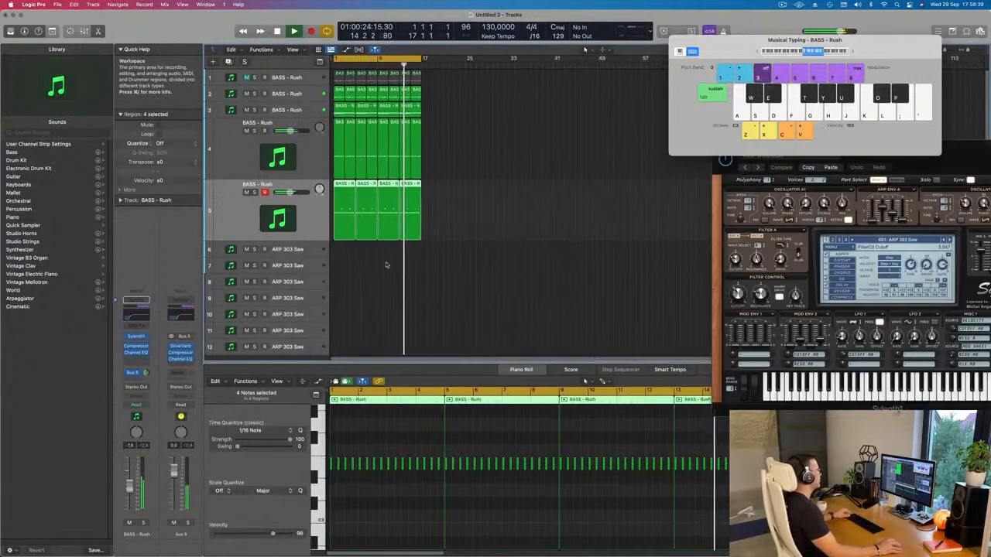
scroll(396, 261, "up", 5)
scroll(401, 263, "down", 2)
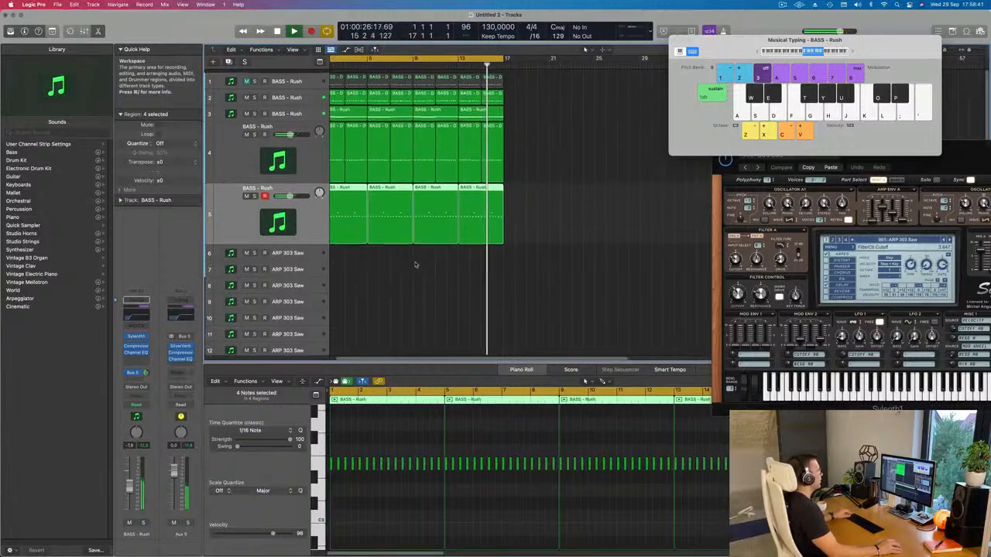
scroll(426, 262, "up", 2)
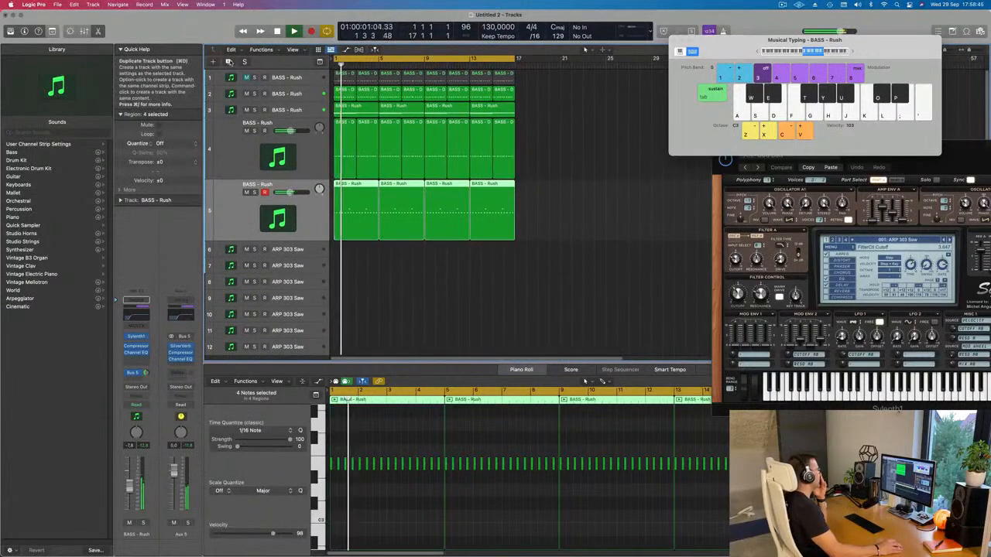
key("super+d")
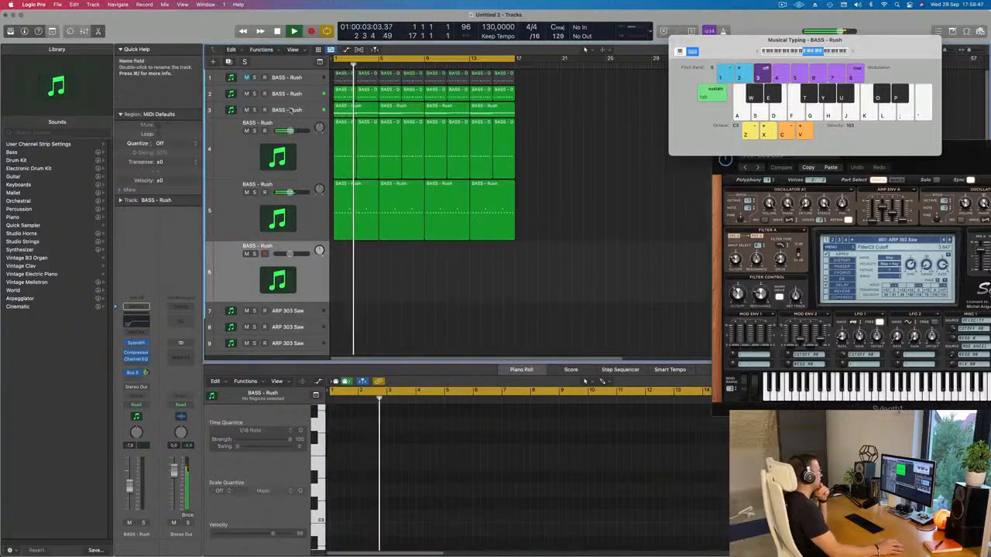
Step: Copy the first four-bar pad region from track 3 to bar 1 of track 6 and stop playback
left_click(288, 110)
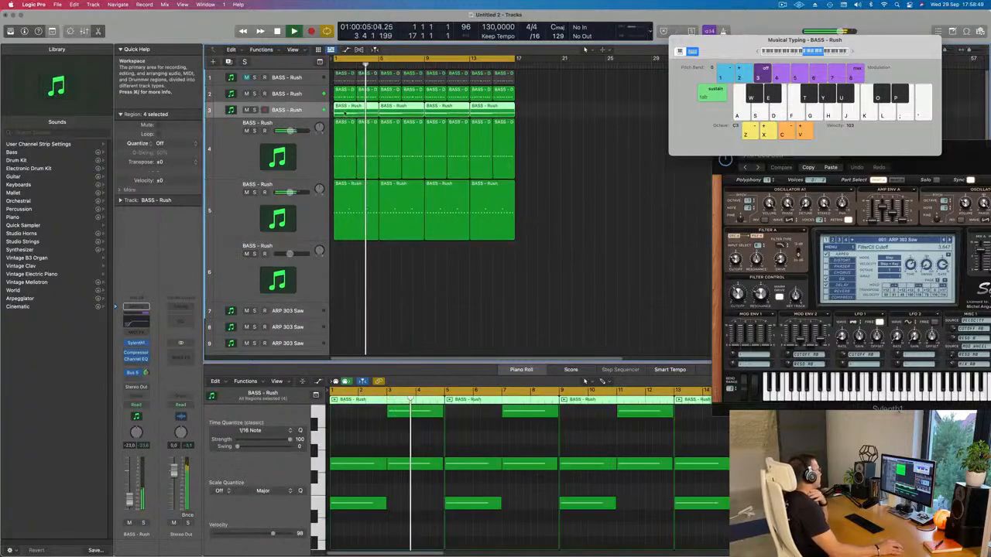
left_click(610, 150)
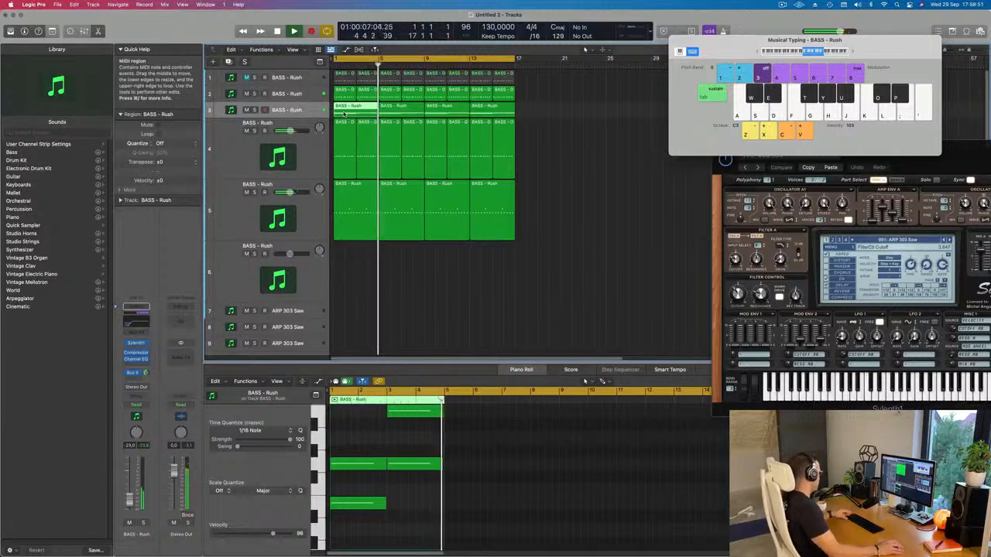
left_click_drag(345, 114, 345, 288)
key("space")
Step: In the track 6 region, delete the lower of the two notes at bar 1 and at bar 3
scroll(361, 461, "down", 1)
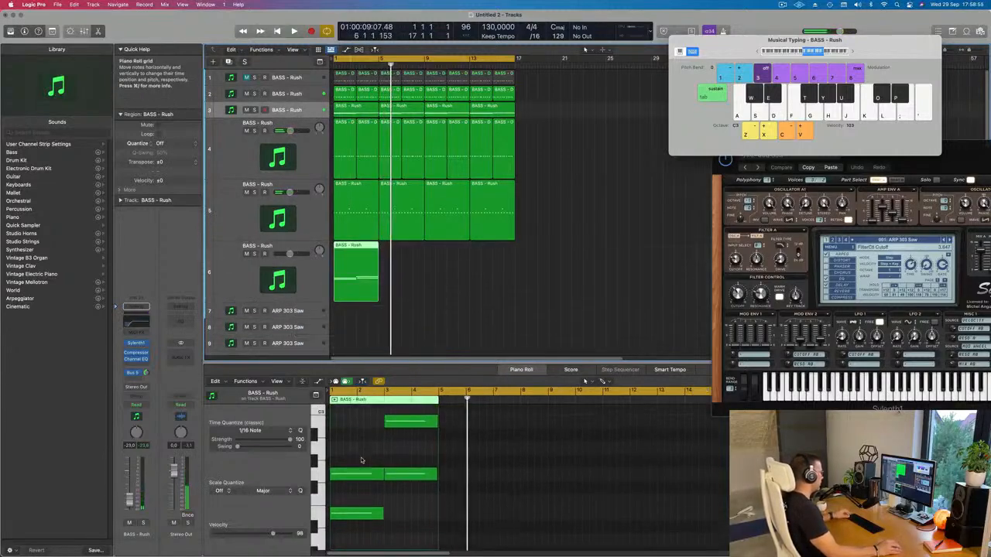
left_click(357, 515)
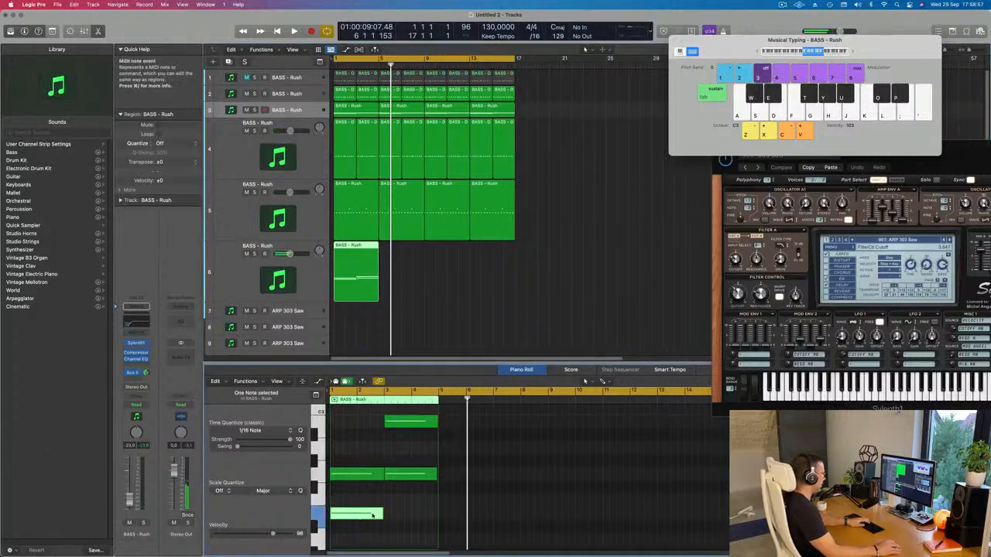
key("Delete")
left_click(412, 475)
key("Delete")
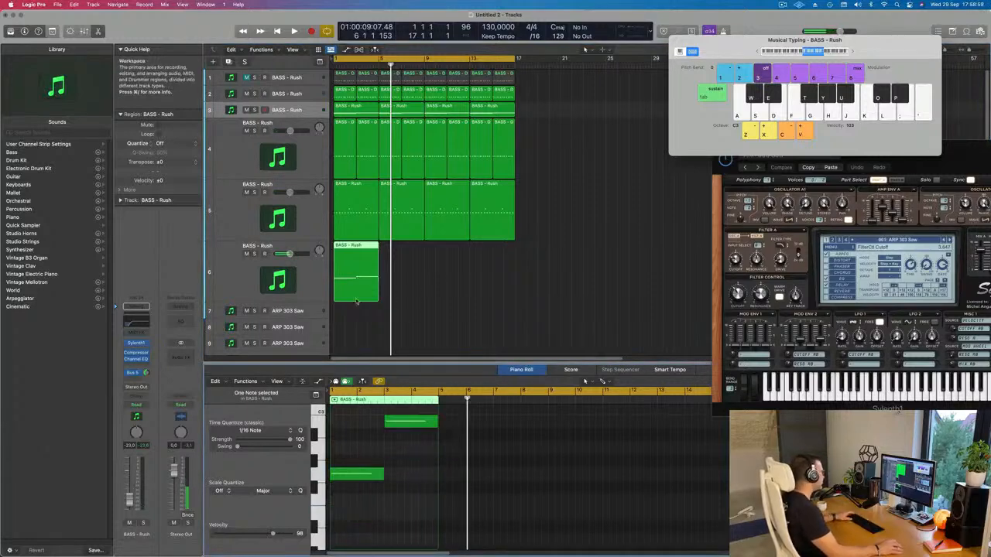
Step: Select track 6 and play the arrangement from the start to hear its two-note part
key("space")
left_click(235, 279)
key("space")
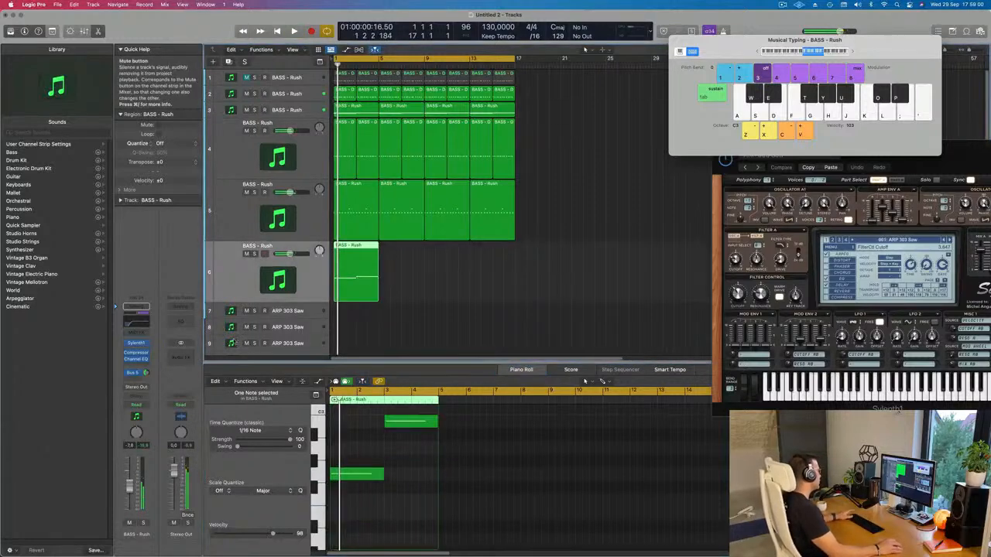
Step: Open track 6's Sylenth1 instrument and play the arrangement from the start
left_click(135, 343)
left_click(136, 322)
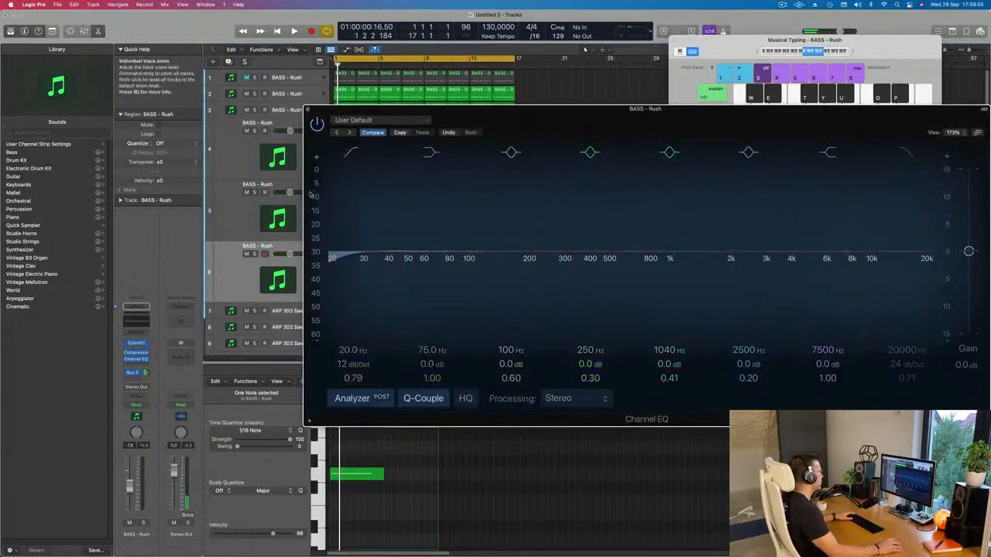
left_click(308, 109)
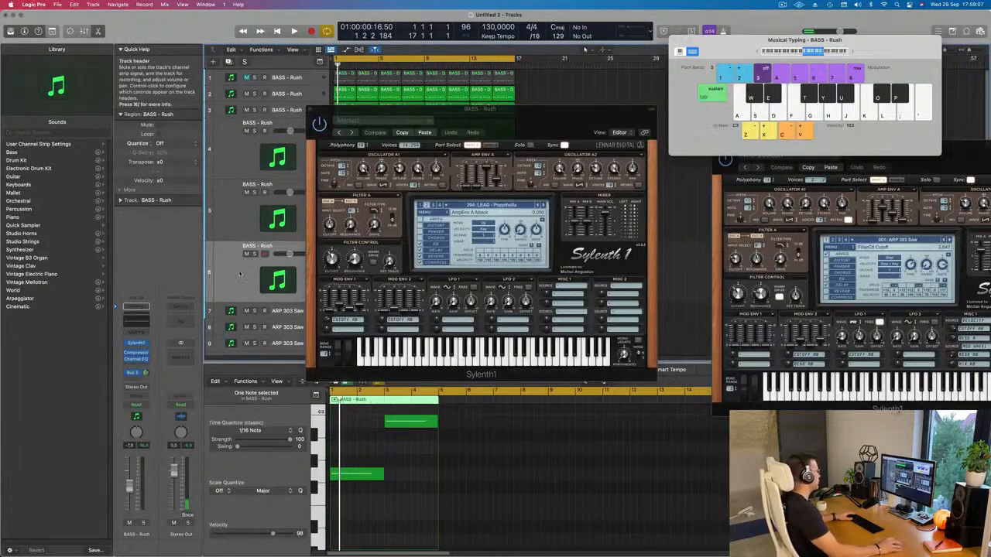
key("space")
left_click(137, 344)
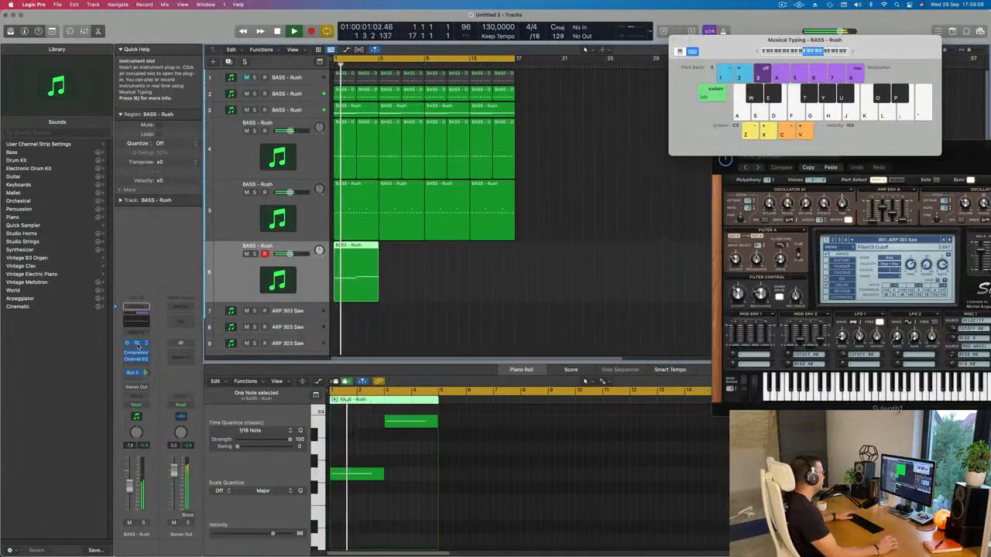
left_click(136, 343)
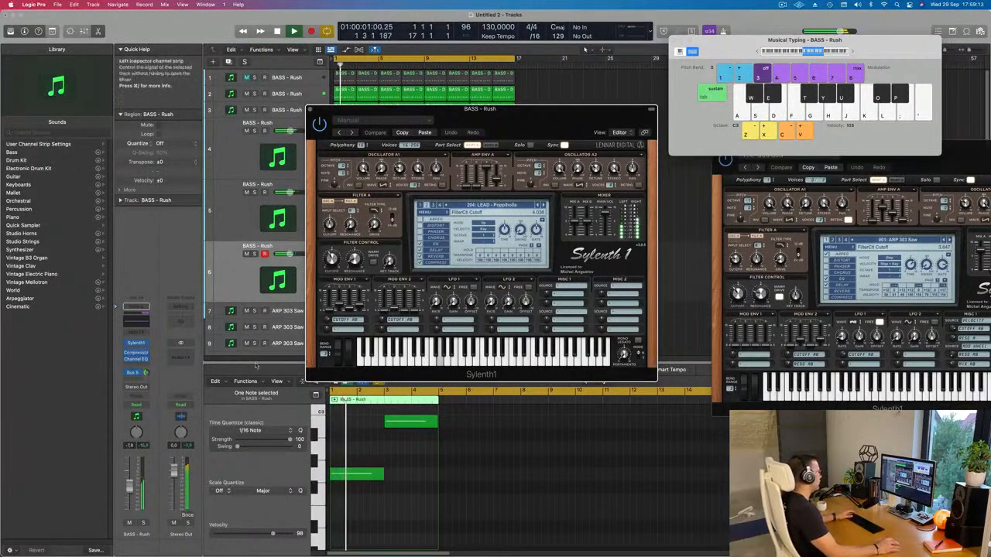
Step: Load the preset FX - 90's Swoosh in track 6's Sylenth1
left_click(508, 206)
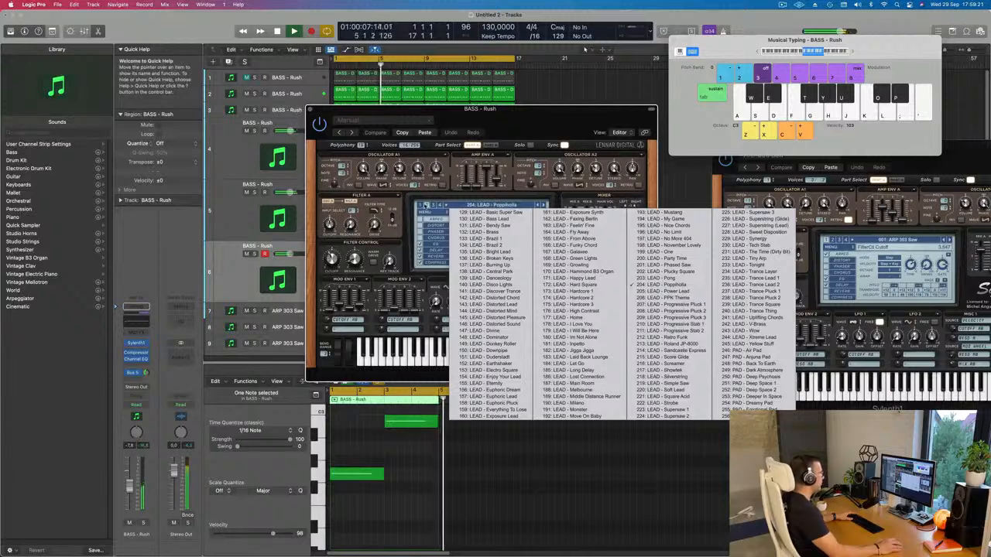
left_click(490, 145)
left_click(490, 144)
left_click(476, 206)
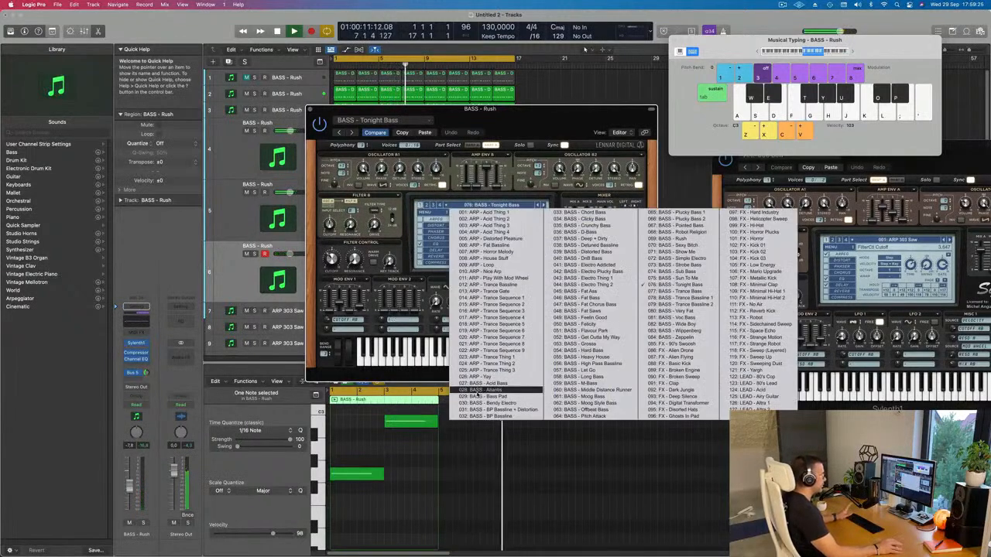
left_click(672, 343)
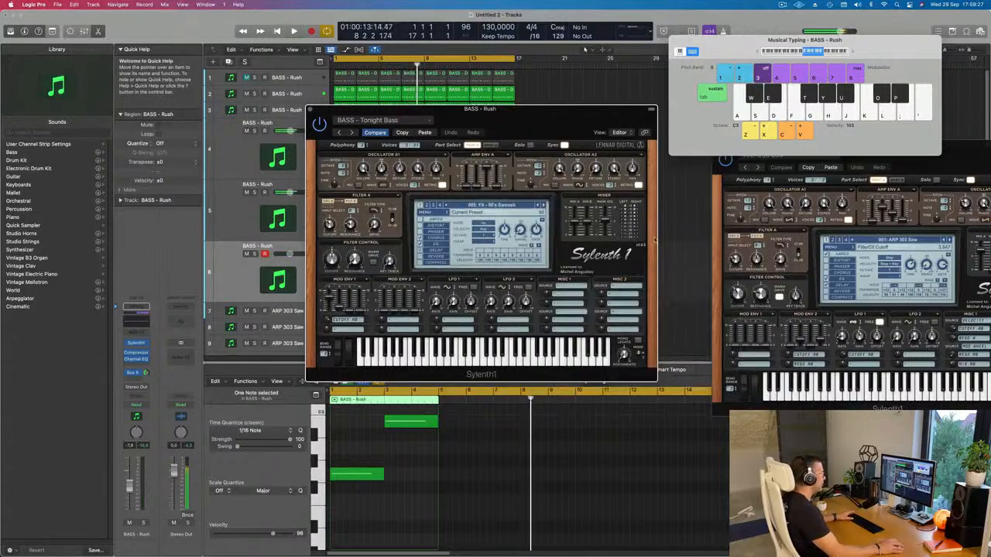
Step: Lower track 6's volume to about -15 dB while auditioning the swoosh preset from the start
left_click_drag(551, 118, 533, 145)
key("space")
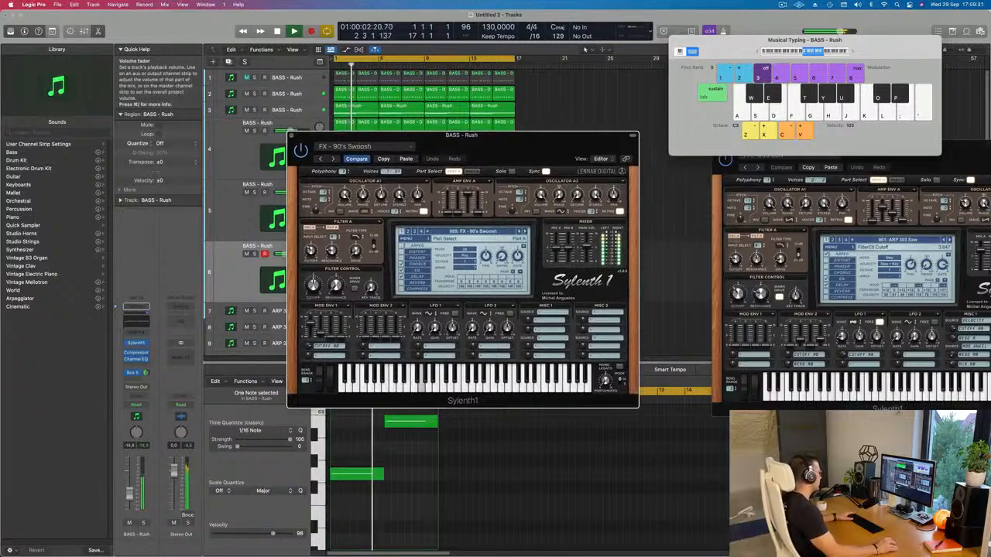
left_click_drag(130, 493, 130, 496)
key("space")
key("space")
Step: Switch track 6's Sylenth1 to the preset FX - Alien Drone and audition it against the arrangement
left_click(525, 232)
key("space")
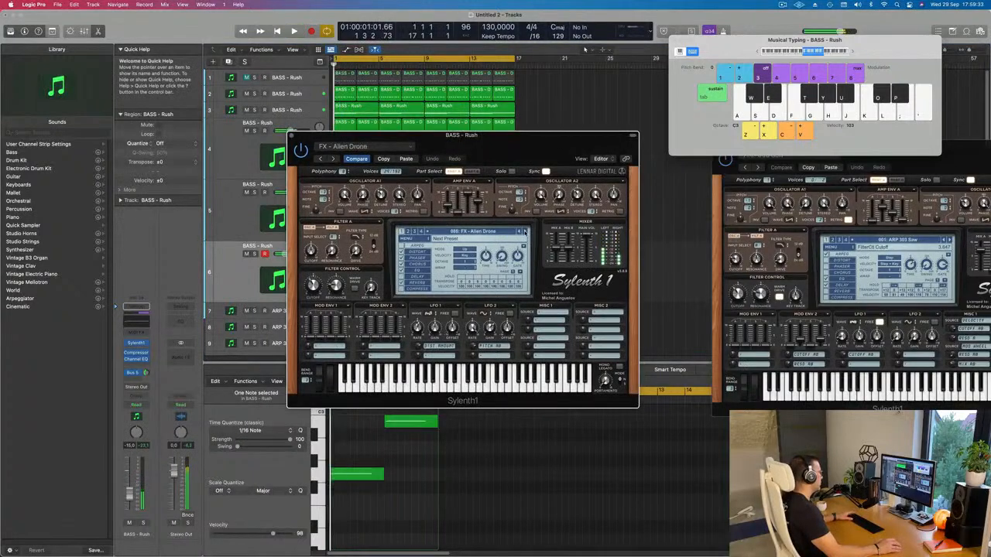
key("space")
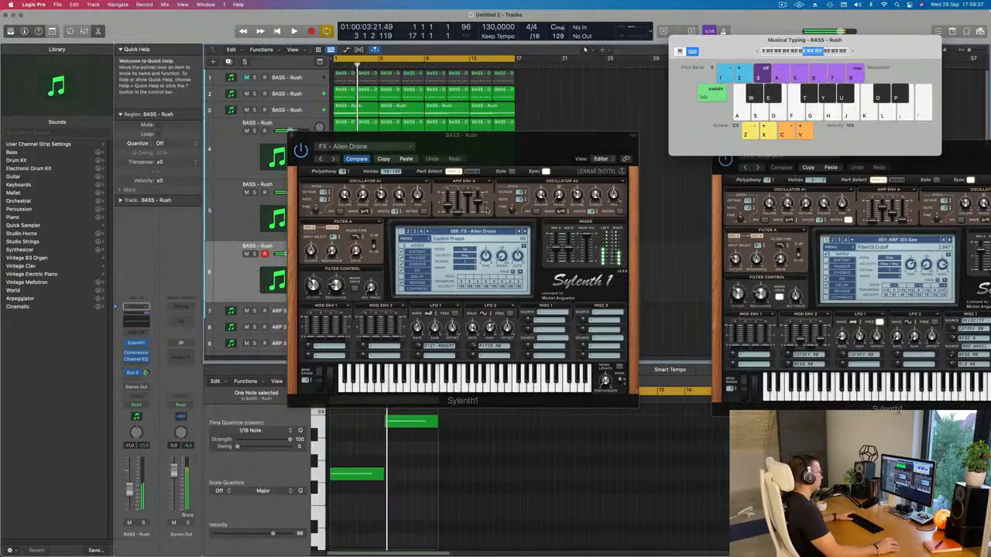
key("space")
key("space")
Step: Step through the Sylenth1 presets one by one from FX - Alien Flying to FX - Low Energy, auditioning them during playback
left_click(525, 231)
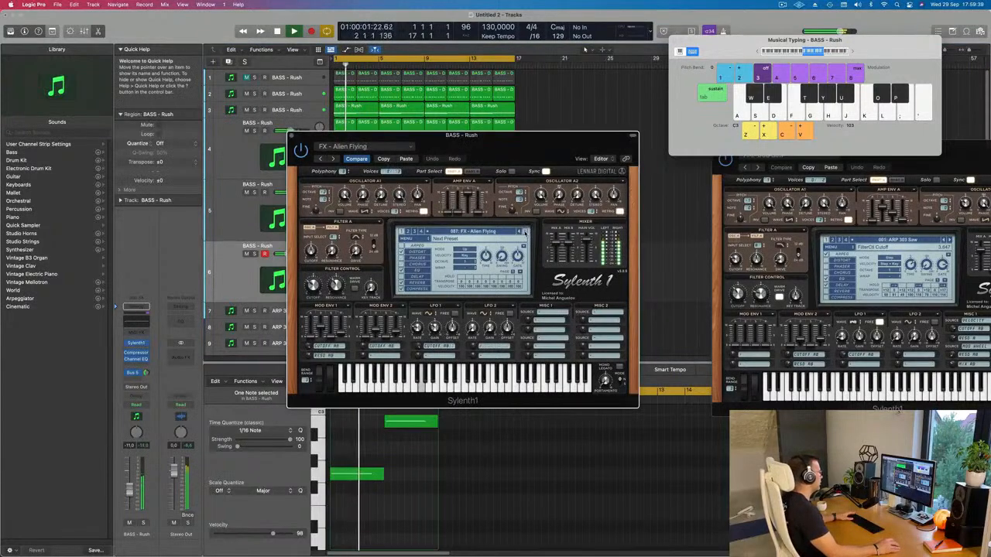
left_click(525, 232)
left_click(525, 232)
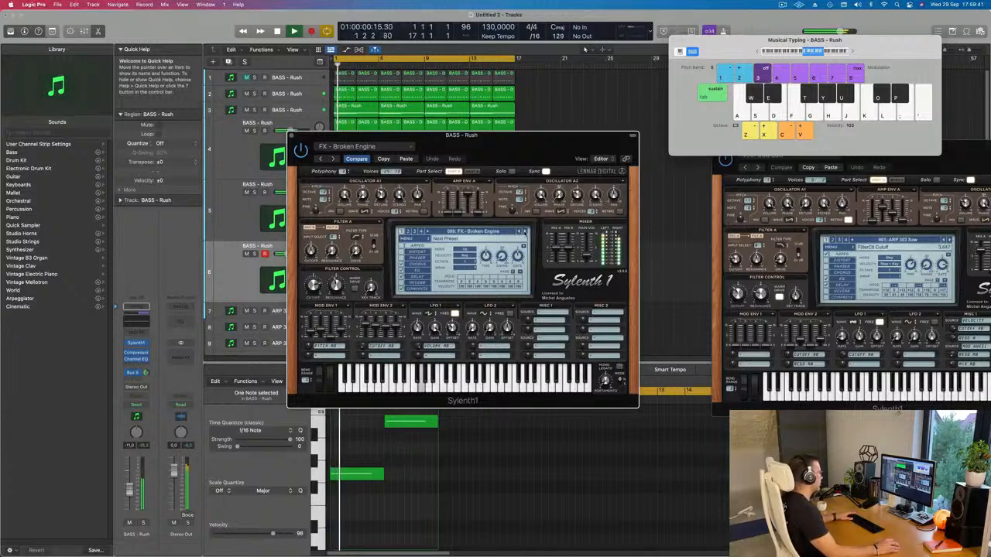
left_click(525, 231)
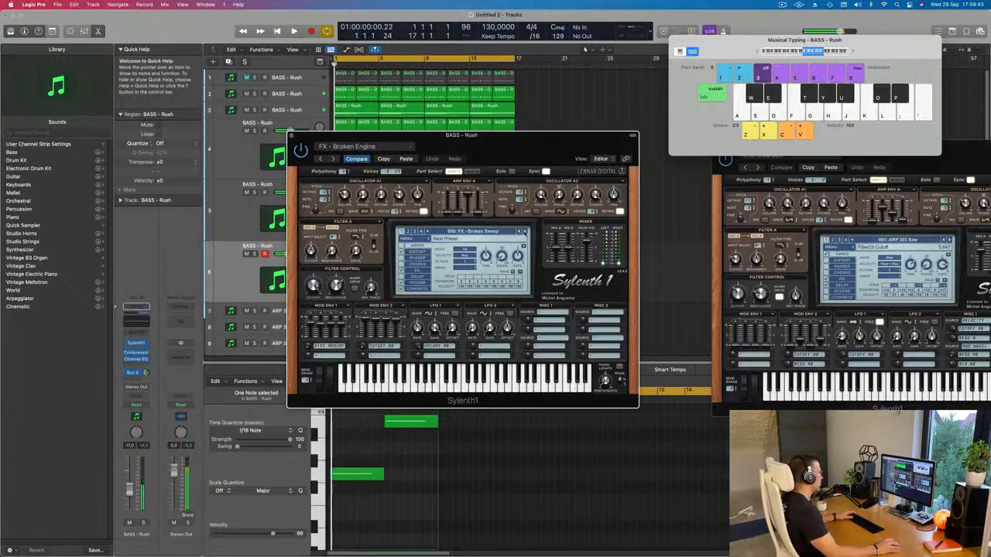
left_click(524, 231)
left_click(525, 231)
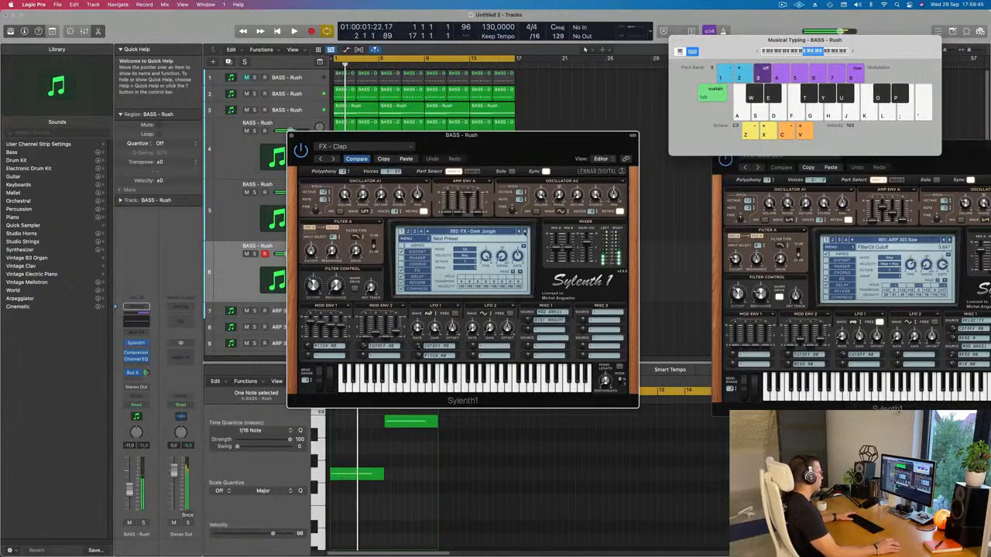
left_click(525, 231)
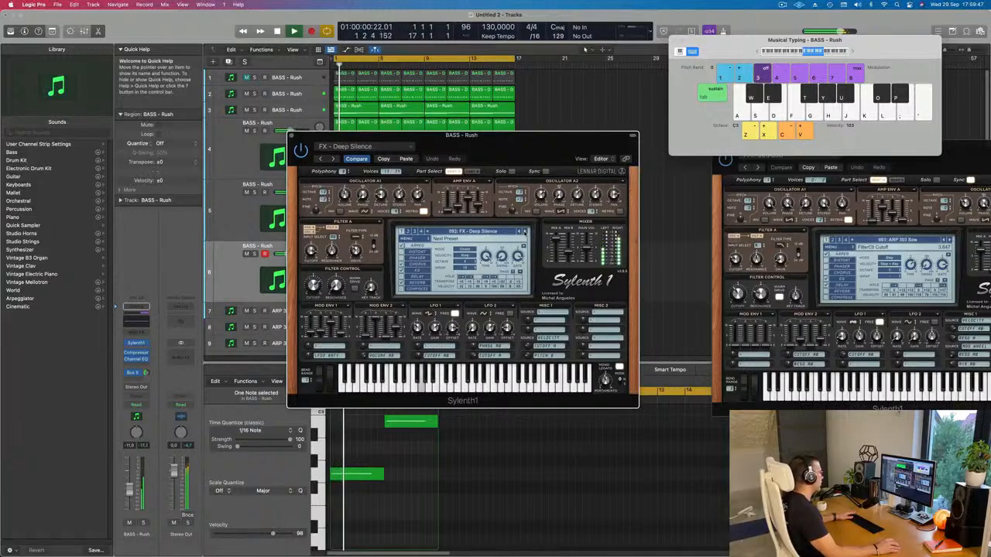
left_click(525, 232)
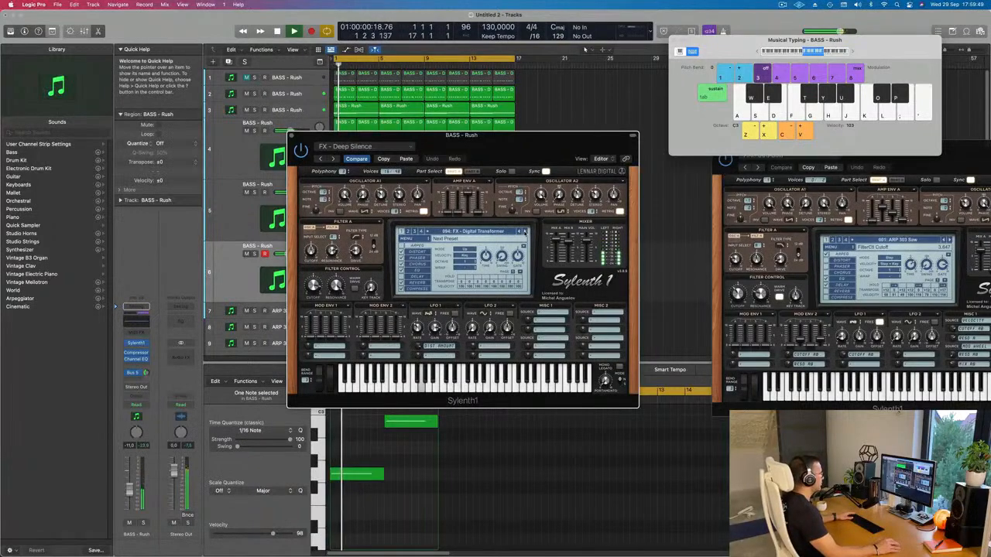
left_click(524, 231)
left_click(524, 231)
left_click(524, 231)
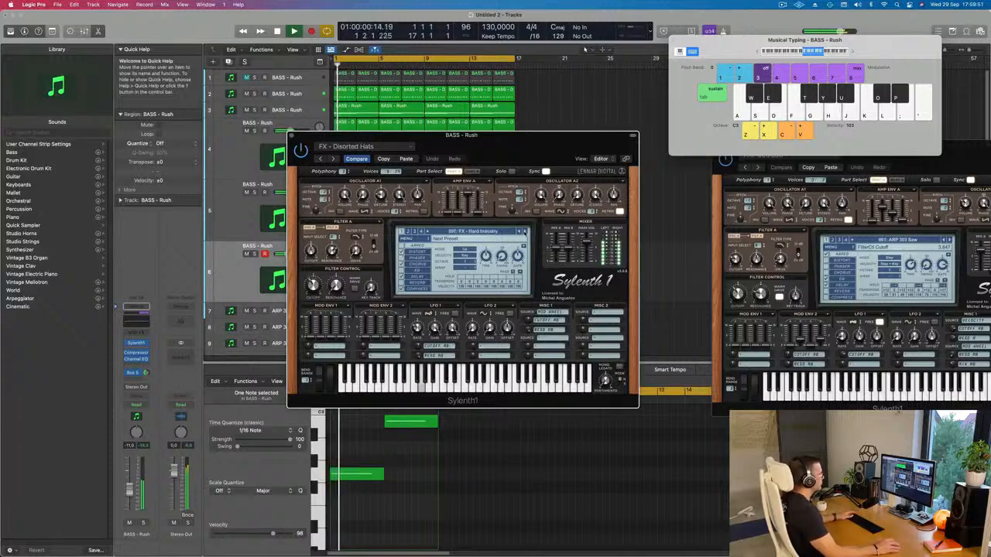
left_click(524, 232)
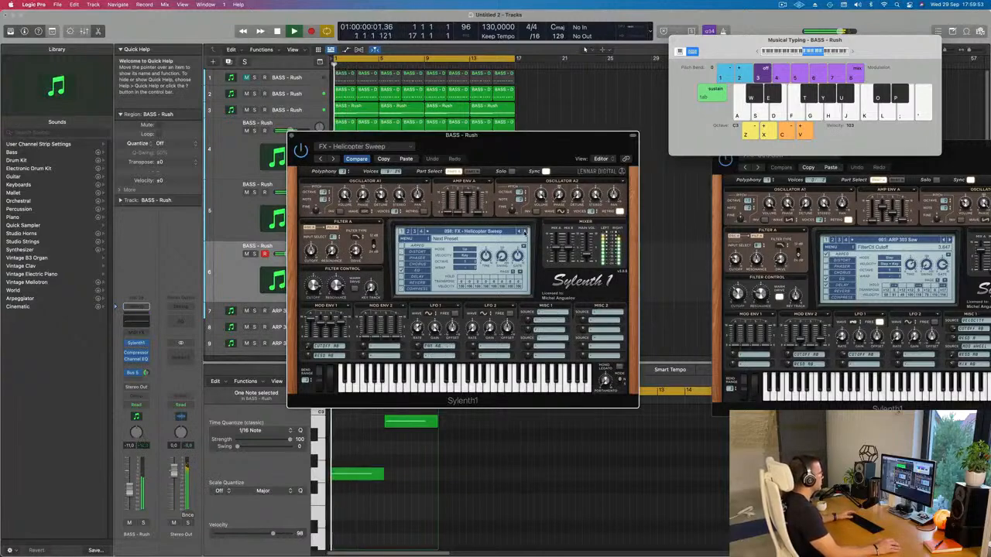
left_click(524, 231)
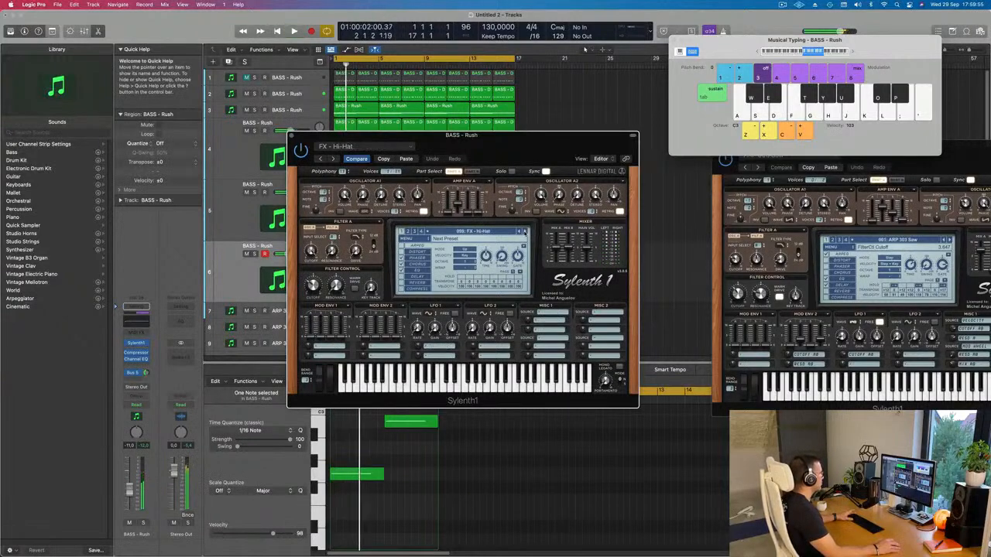
left_click(524, 232)
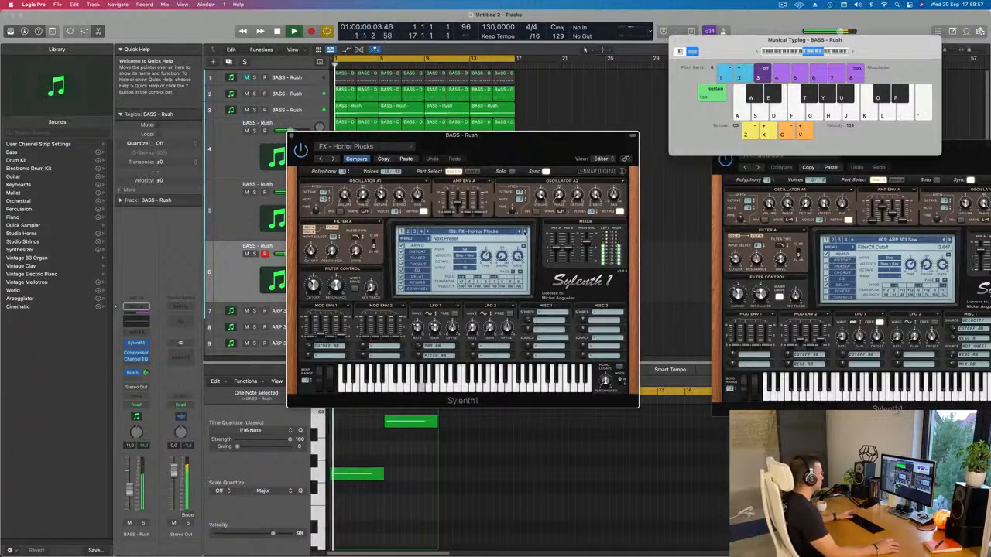
left_click(524, 232)
left_click(524, 232)
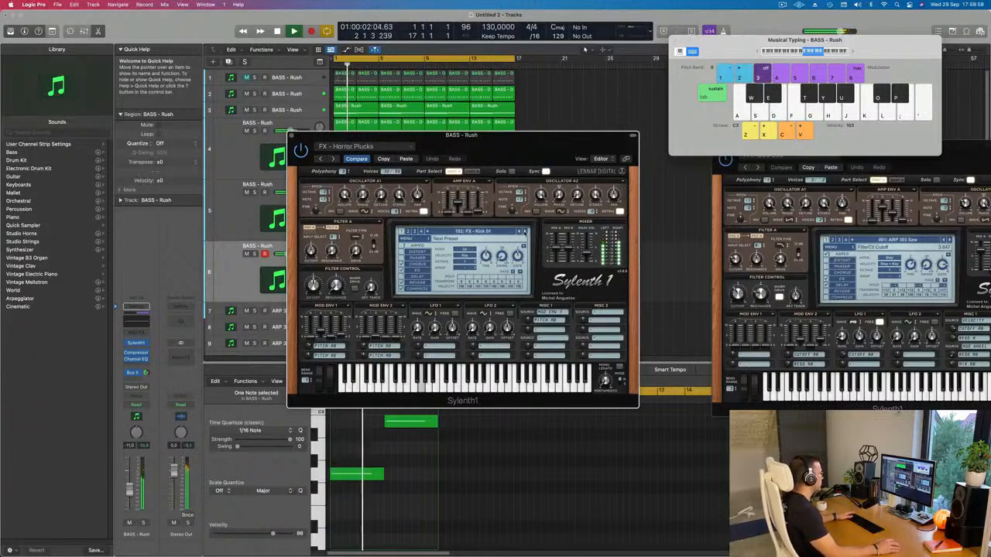
left_click(524, 232)
left_click(524, 232)
left_click(524, 231)
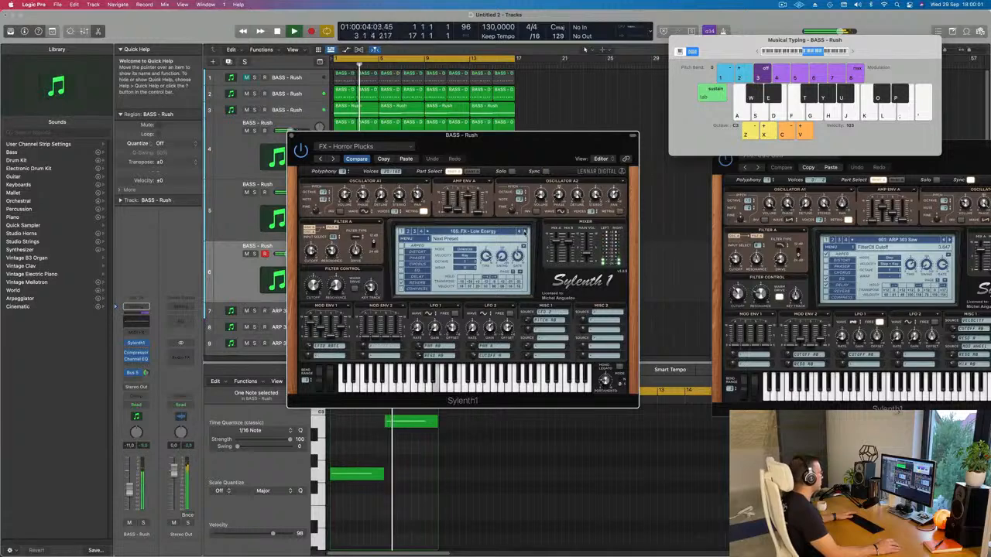
Step: Load the preset FX - Yargh on track 6, set the track's volume to -7.6 dB and audition it from the start
left_click(485, 232)
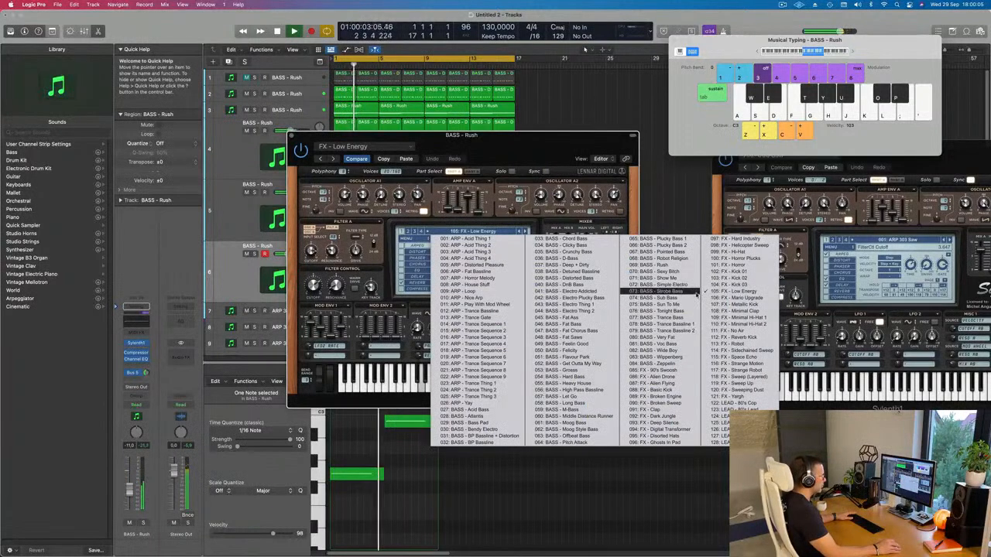
left_click(735, 396)
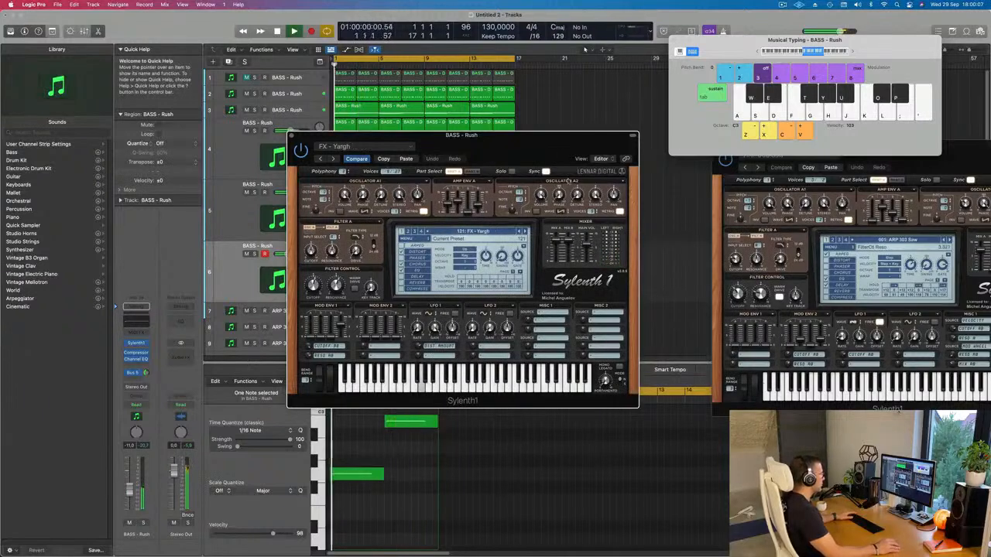
left_click_drag(534, 135, 587, 137)
key("space")
key("space")
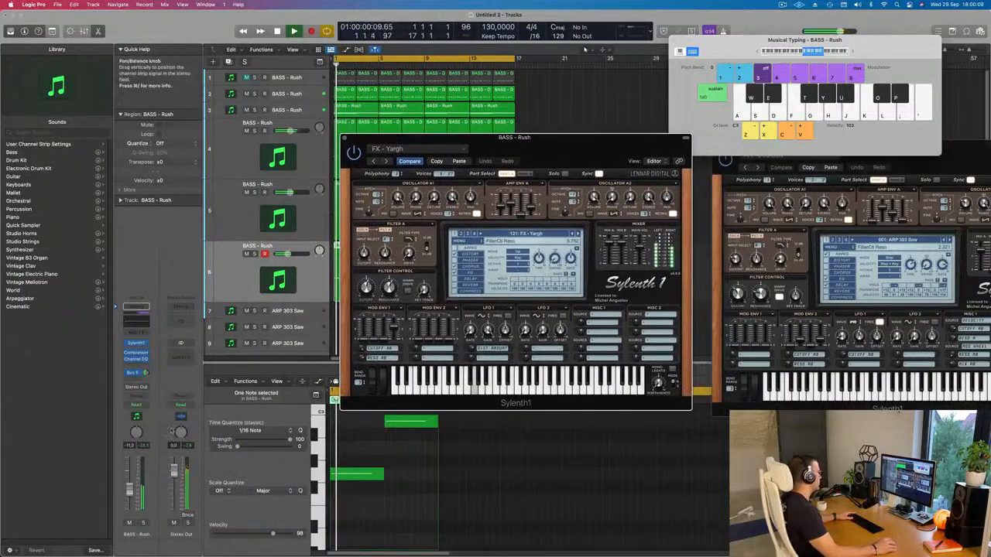
left_click_drag(130, 492, 130, 490)
key("space")
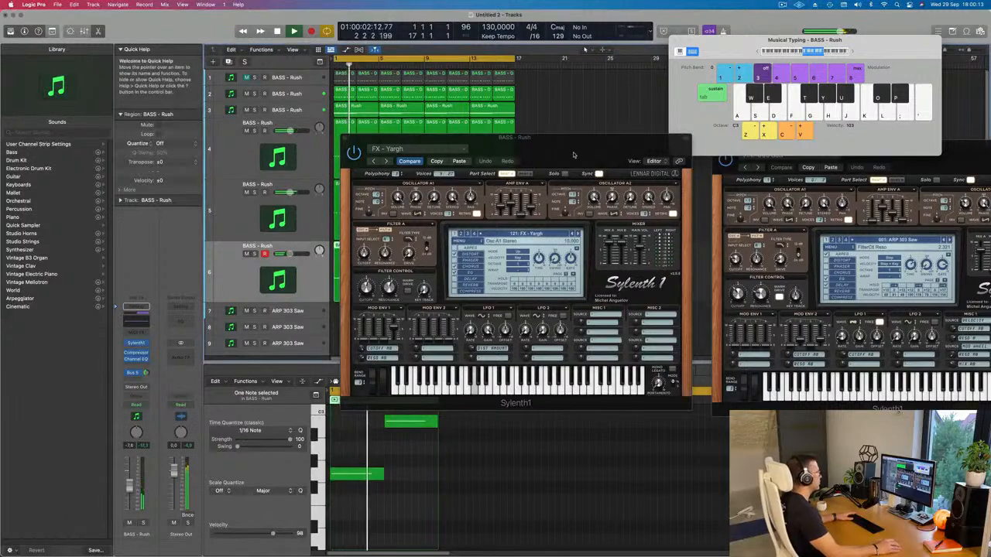
Step: Switch track 6's Sylenth1 to the preset FX - Sweeping Dust and lower the track's volume to -13.6 dB
left_click_drag(574, 155, 641, 192)
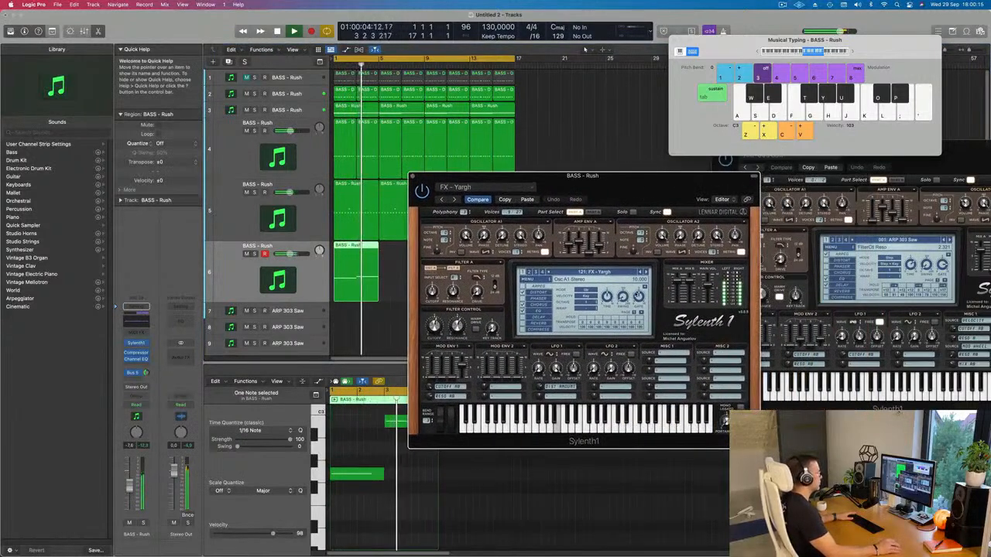
left_click(642, 273)
key("Return")
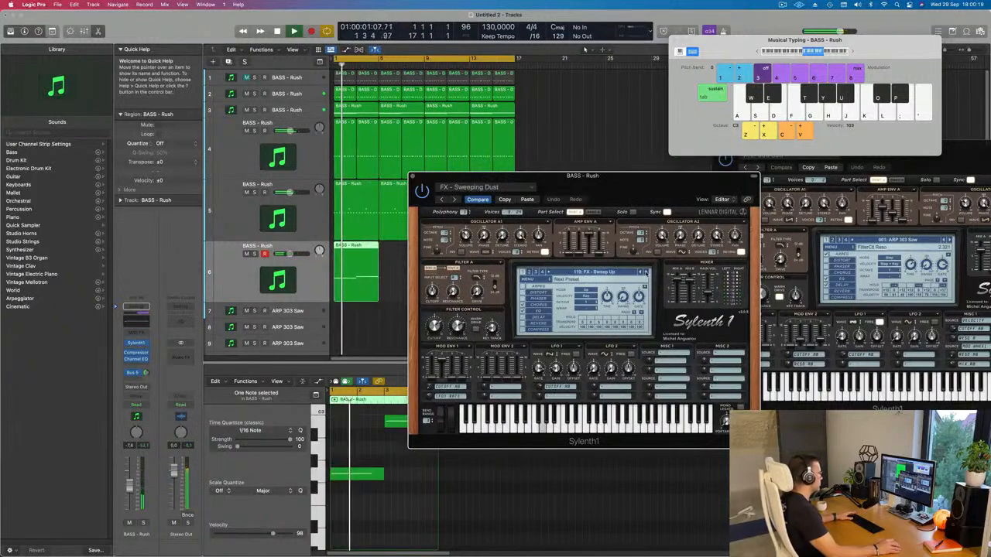
left_click_drag(636, 191, 660, 179)
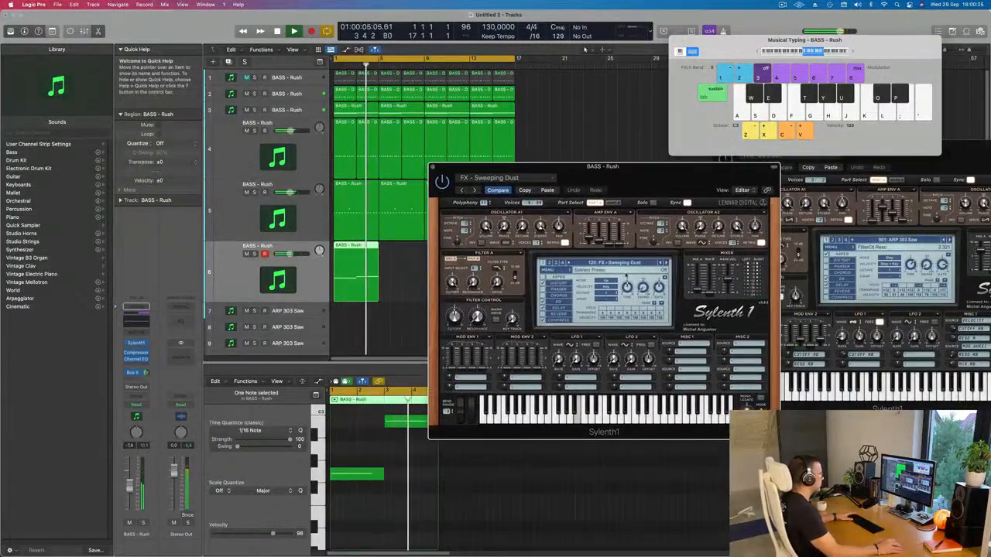
left_click_drag(129, 487, 129, 496)
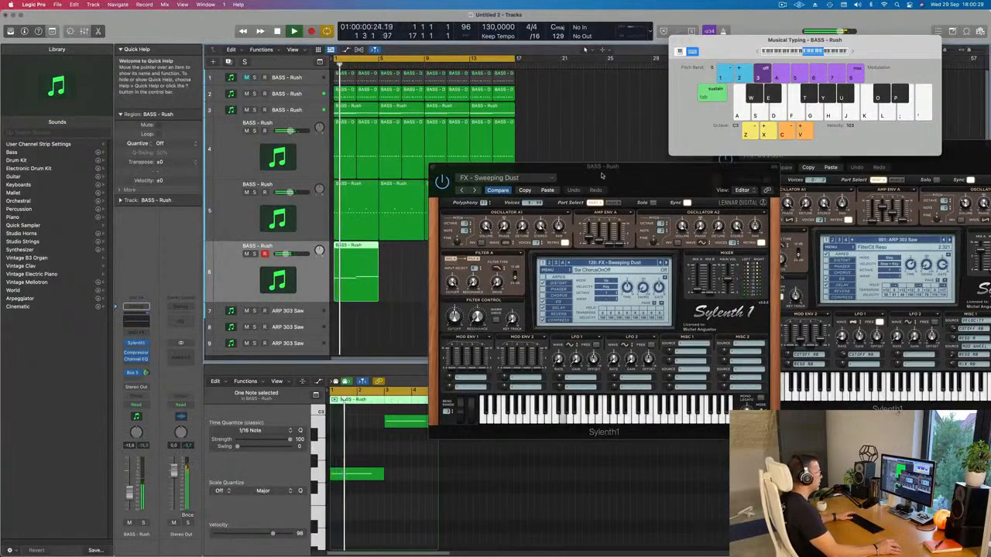
left_click_drag(496, 167, 712, 178)
Step: Repeat track 6's four-bar region three times so the part runs up to bar 17
left_click(354, 280)
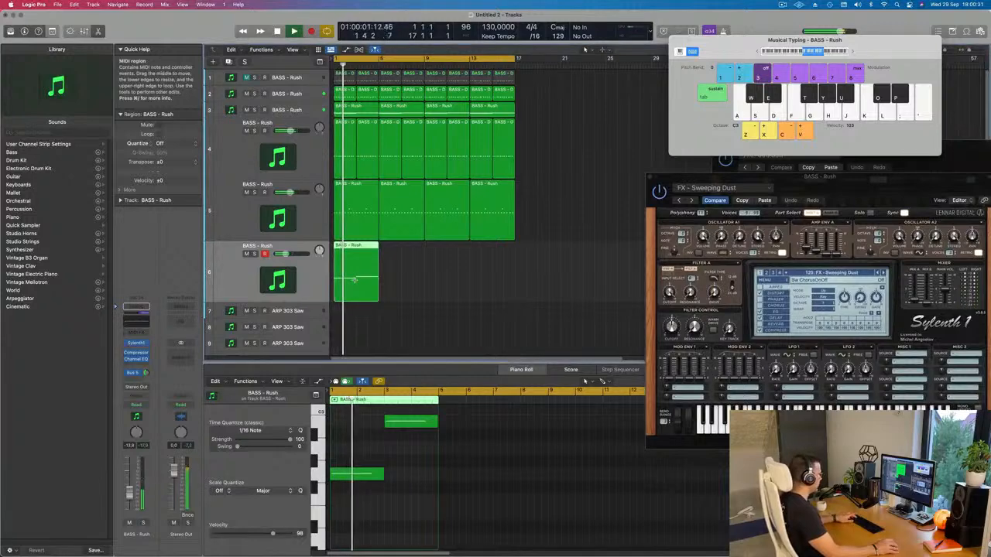
key("super+r")
key("super+r")
key("super+r")
key("super+r")
key("super+z")
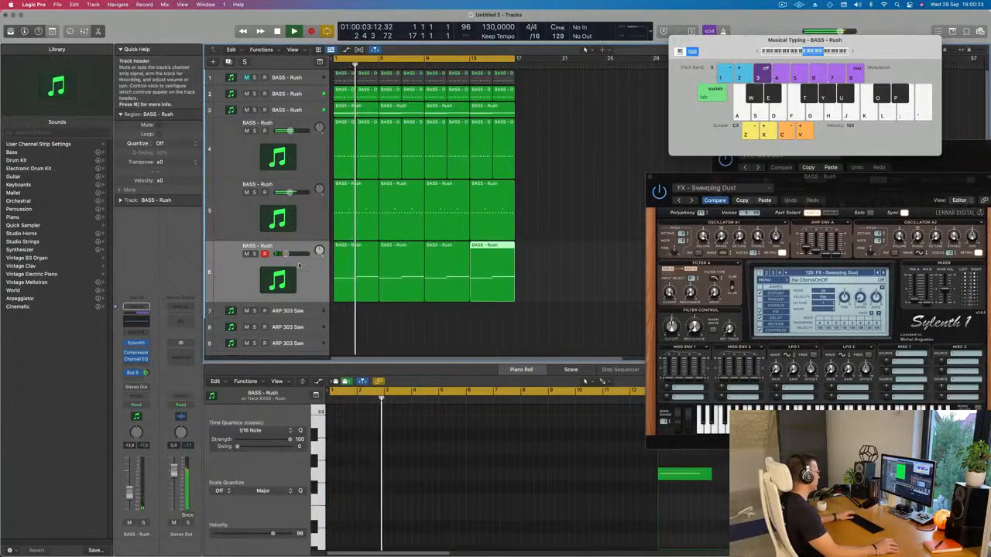
Step: Duplicate track 6 with its settings as track 7 and copy its first four-bar region to bar 1 there
left_click(234, 271)
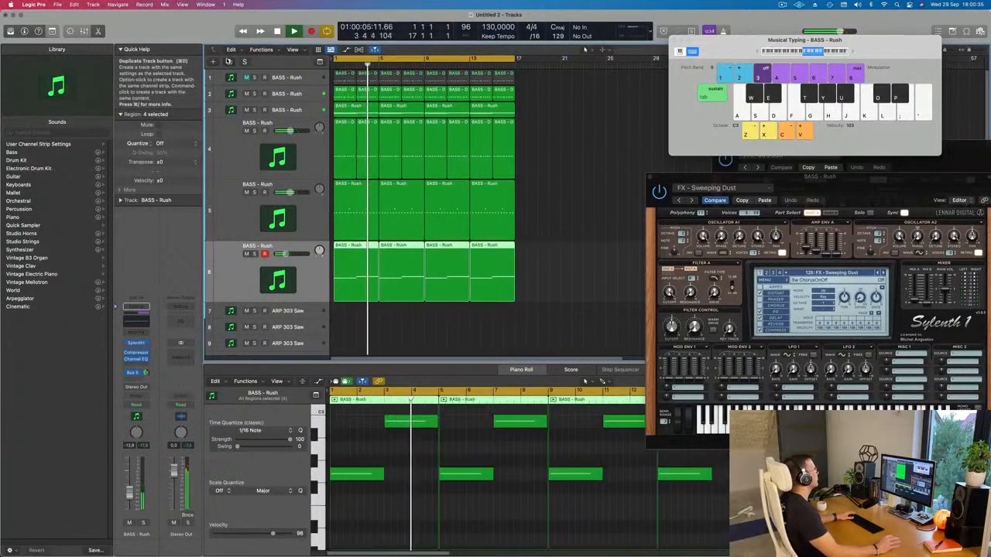
left_click(228, 61)
key("Return")
left_click(347, 239)
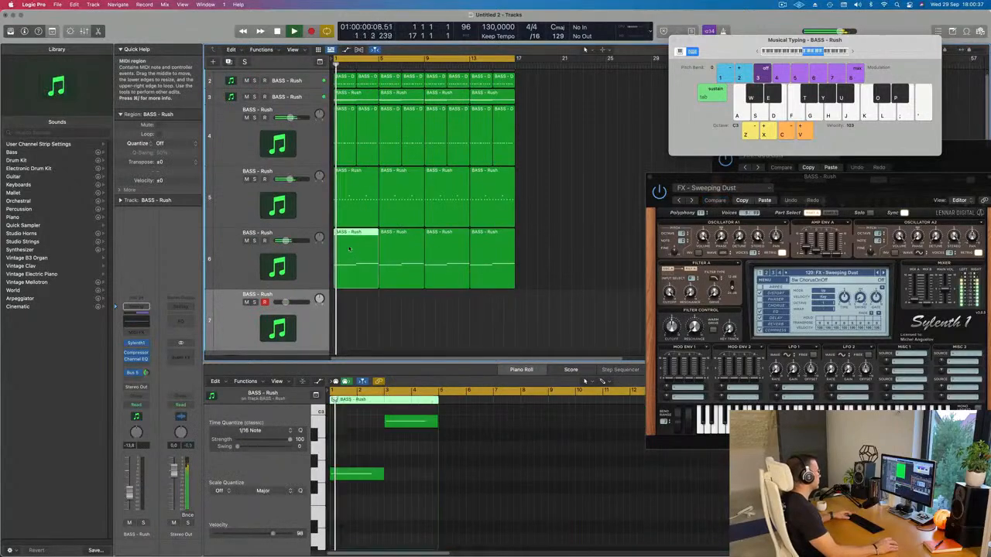
left_click_drag(346, 235, 344, 300)
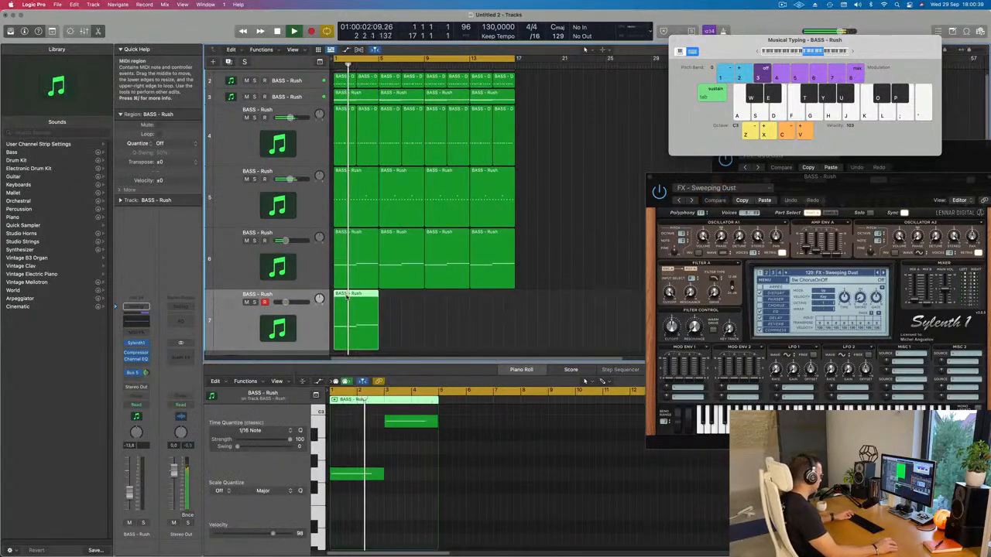
Step: Repeat track 7's four-bar region three times so the part runs up to bar 17, and play it from the start
key("super+r")
key("super+r")
key("super+r")
left_click_drag(818, 180, 726, 151)
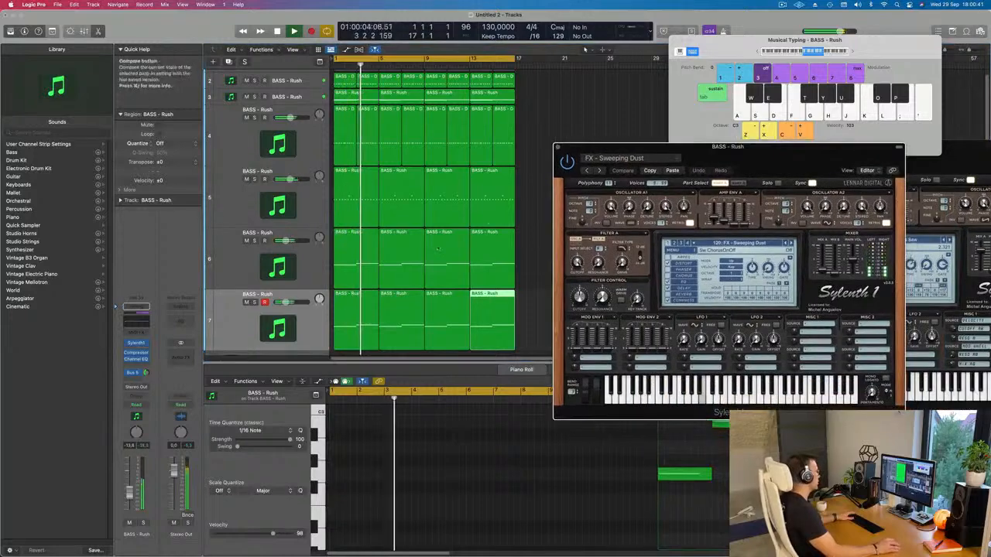
left_click(235, 324)
key("Return")
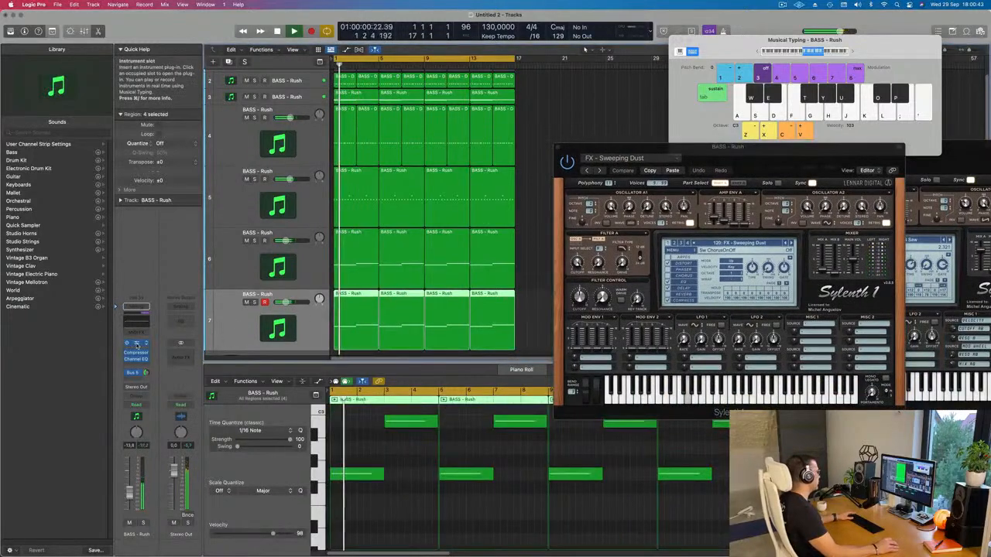
Step: Open track 7's Sylenth1, step back to the preset FX - Strange Robot and set the track's volume to -12.2 dB
left_click(135, 344)
key("Return")
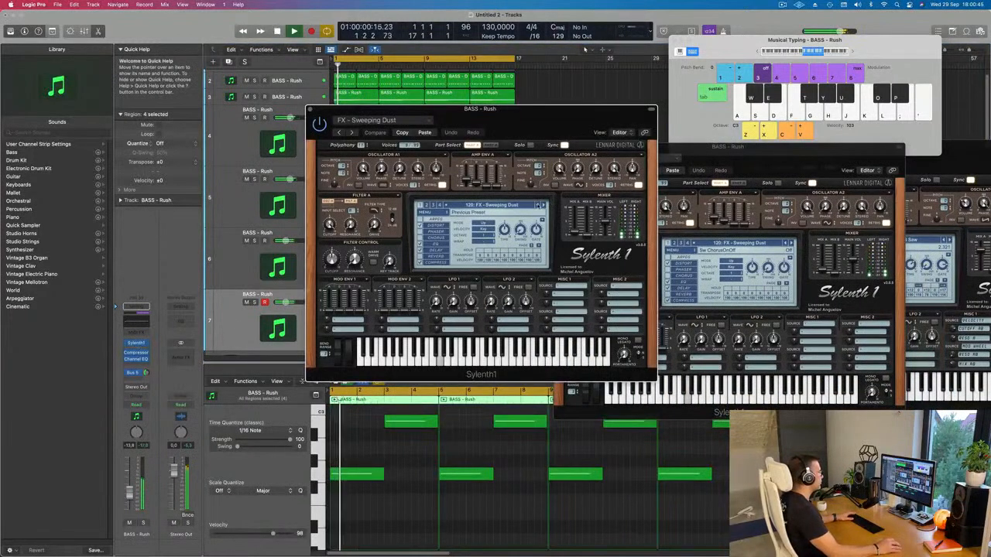
left_click(538, 205)
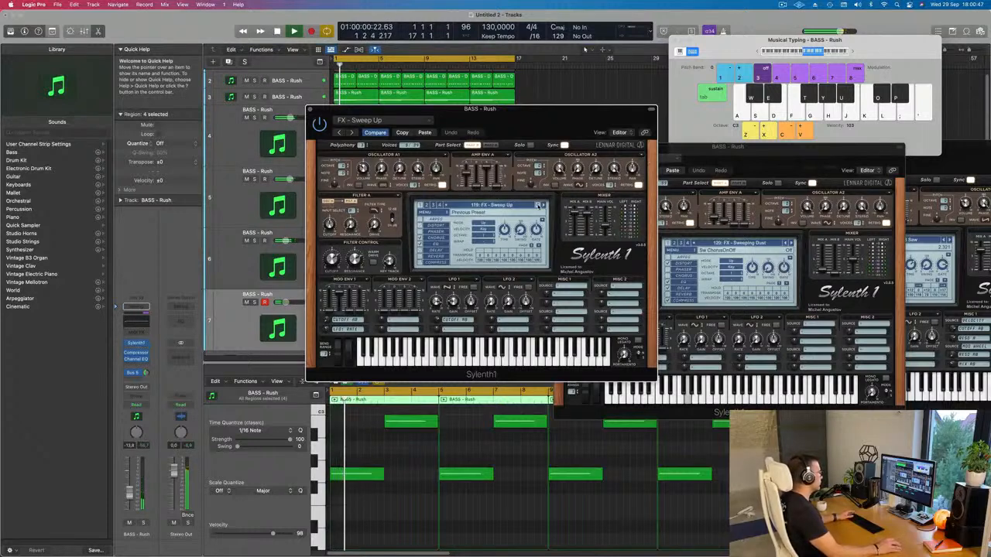
left_click(538, 205)
left_click(539, 205)
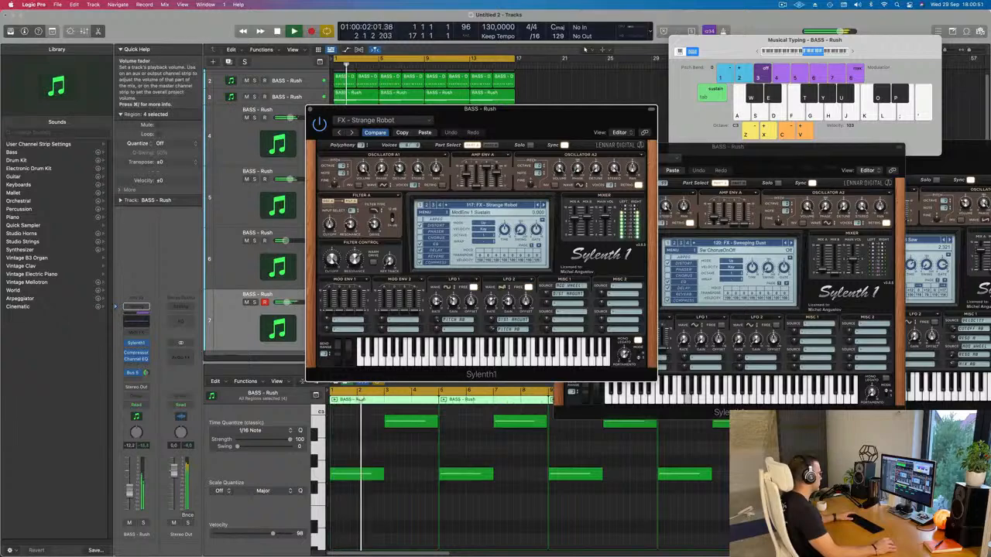
Step: Audition track 7's preceding Sylenth1 presets back through the FX bank and settle on BASS - Wippenberg
left_click(540, 206)
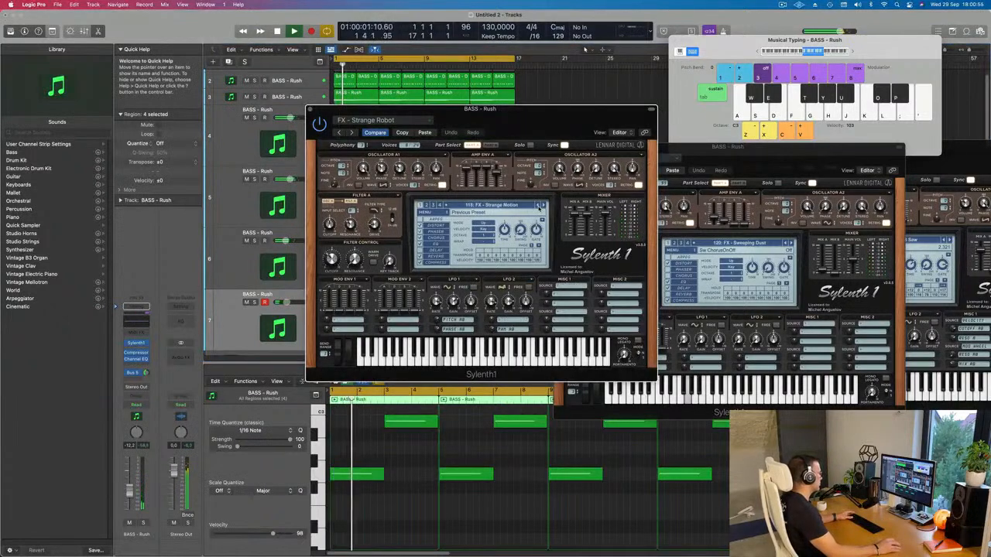
left_click(539, 205)
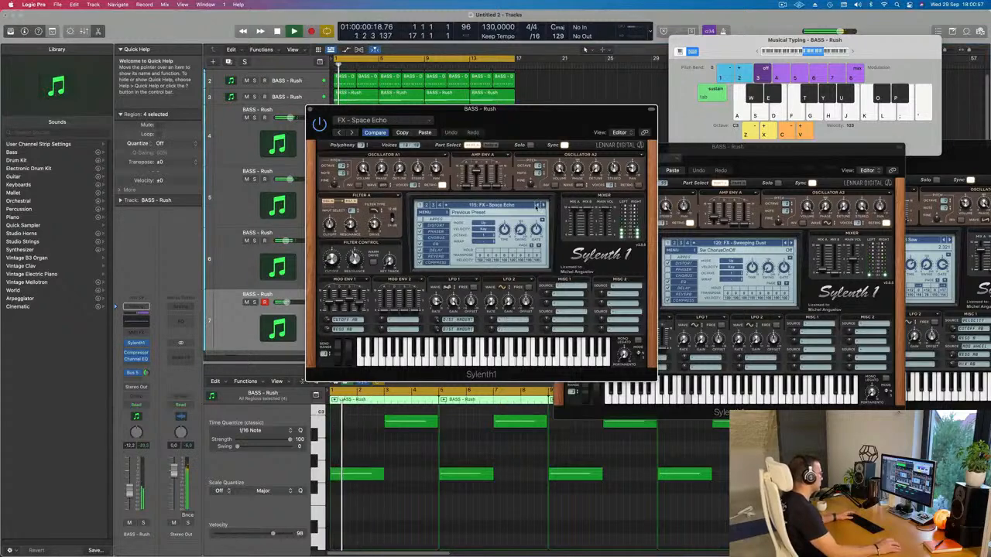
left_click(537, 205)
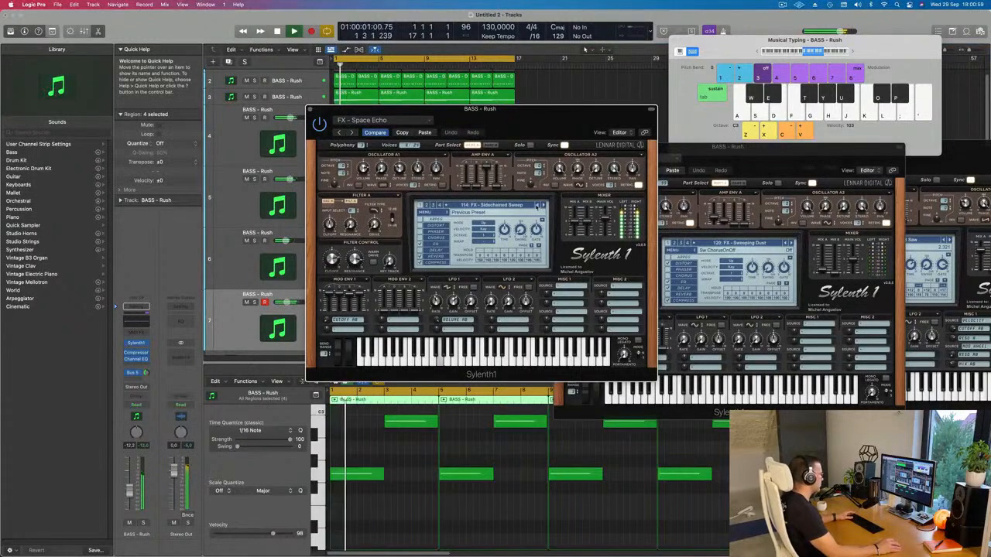
left_click(536, 206)
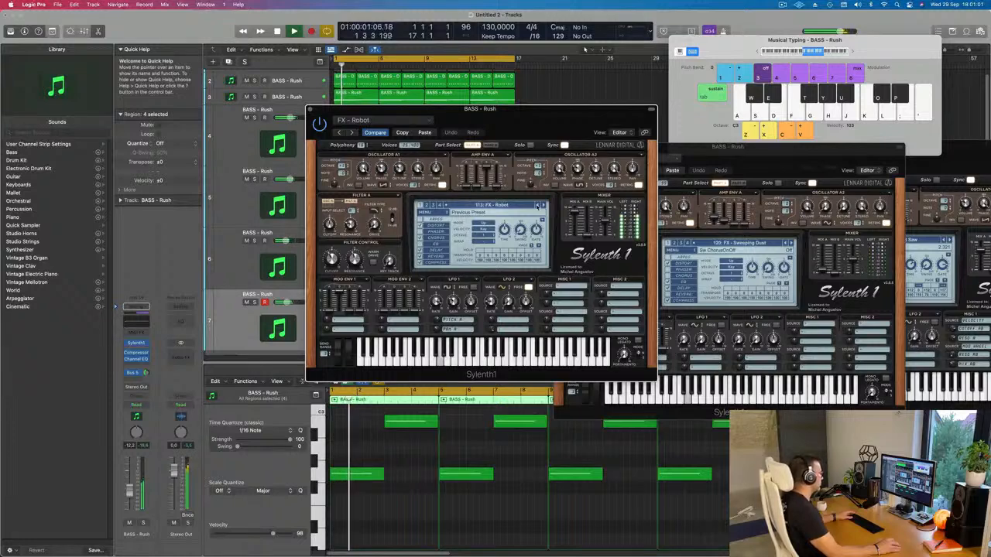
left_click(537, 206)
left_click(537, 206)
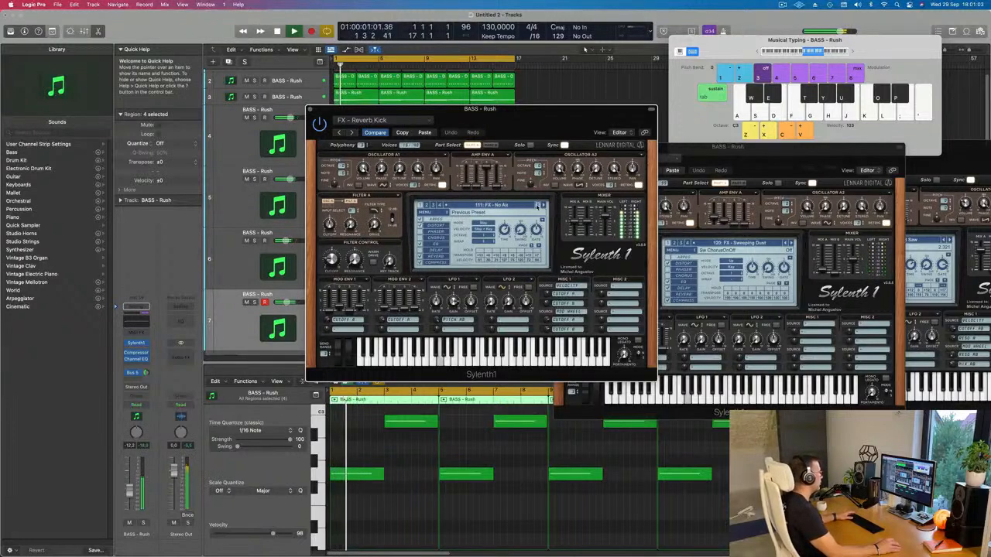
left_click(537, 206)
left_click(537, 206)
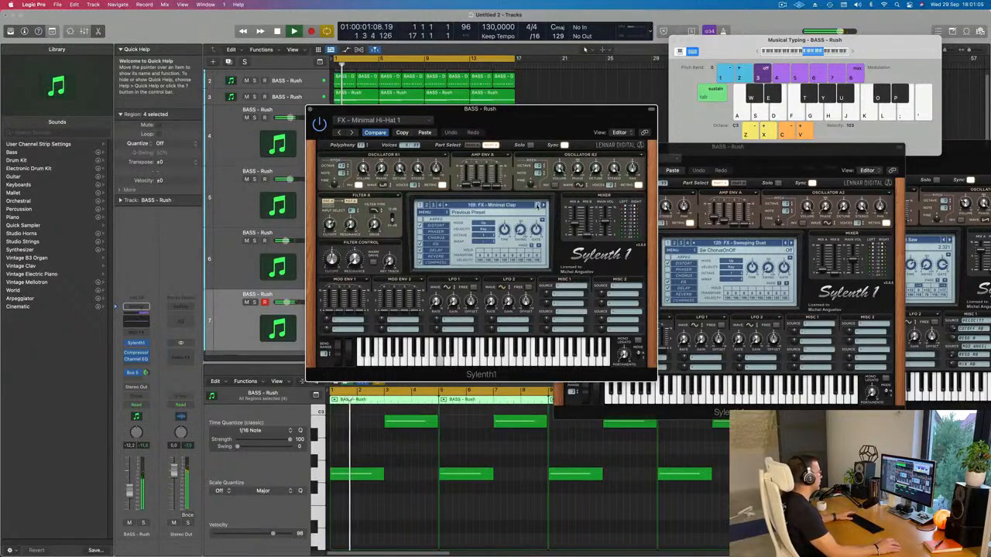
left_click(537, 206)
left_click(538, 205)
left_click(537, 206)
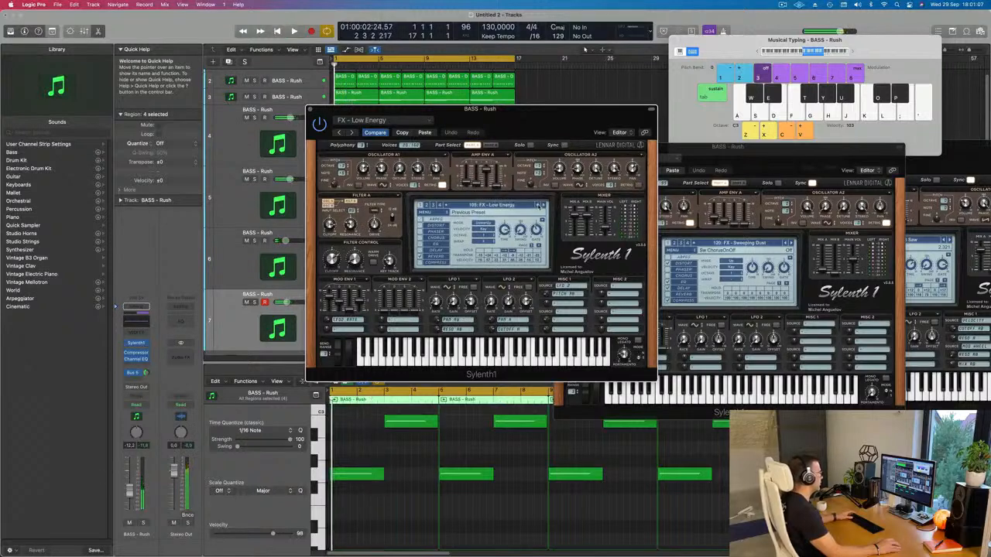
left_click(543, 206)
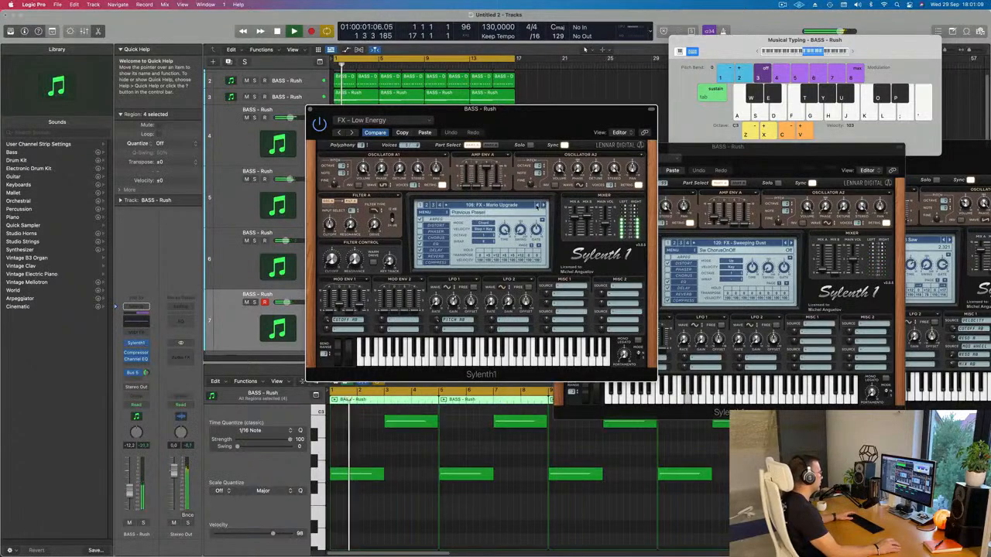
left_click(537, 206)
left_click(537, 206)
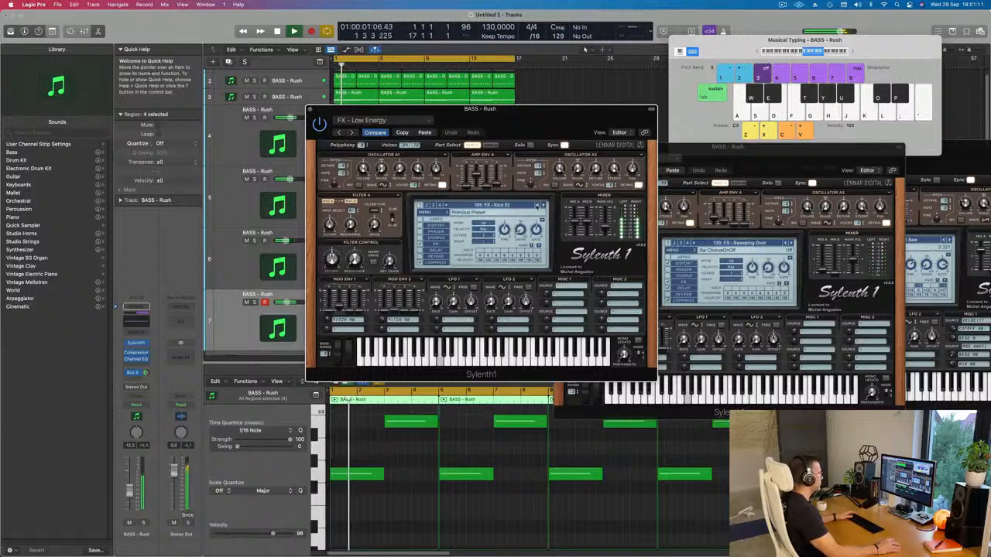
left_click(537, 206)
left_click(537, 206)
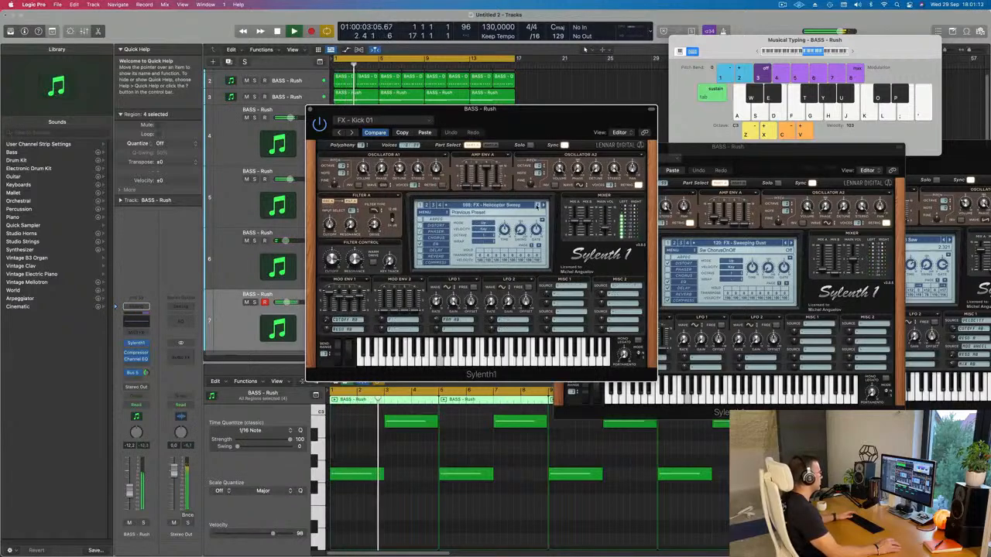
left_click(538, 206)
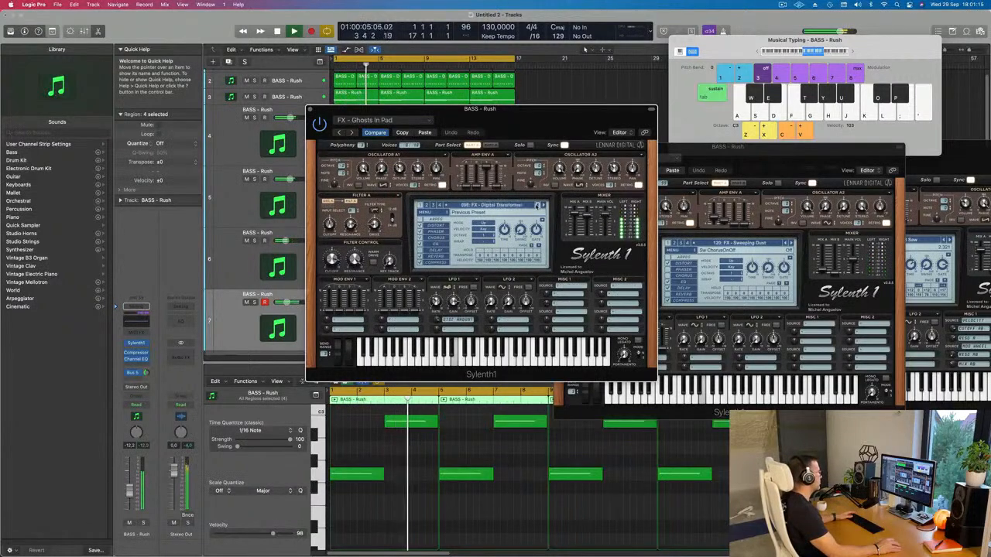
left_click(537, 205)
left_click(538, 206)
left_click(537, 206)
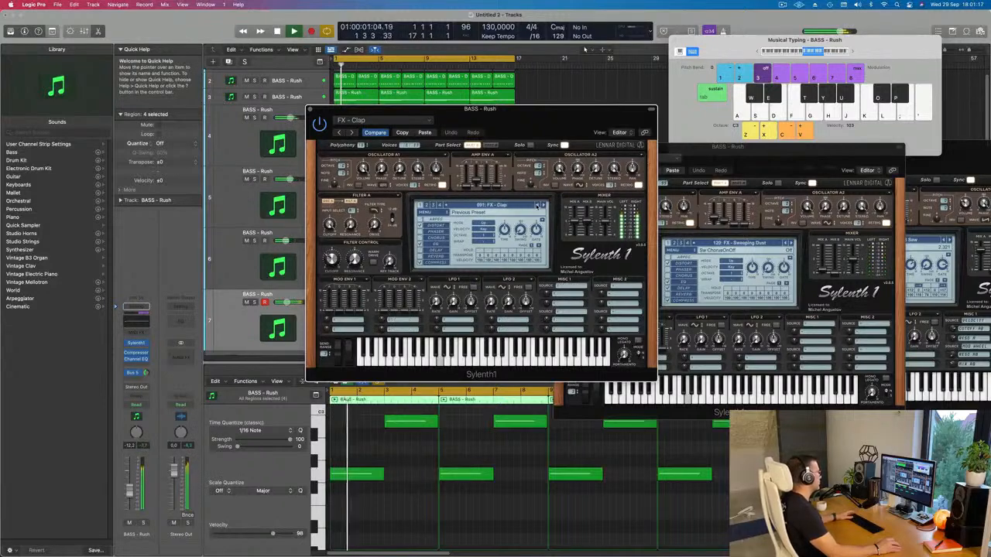
left_click(538, 206)
left_click(537, 206)
left_click(537, 206)
left_click(537, 206)
left_click(537, 206)
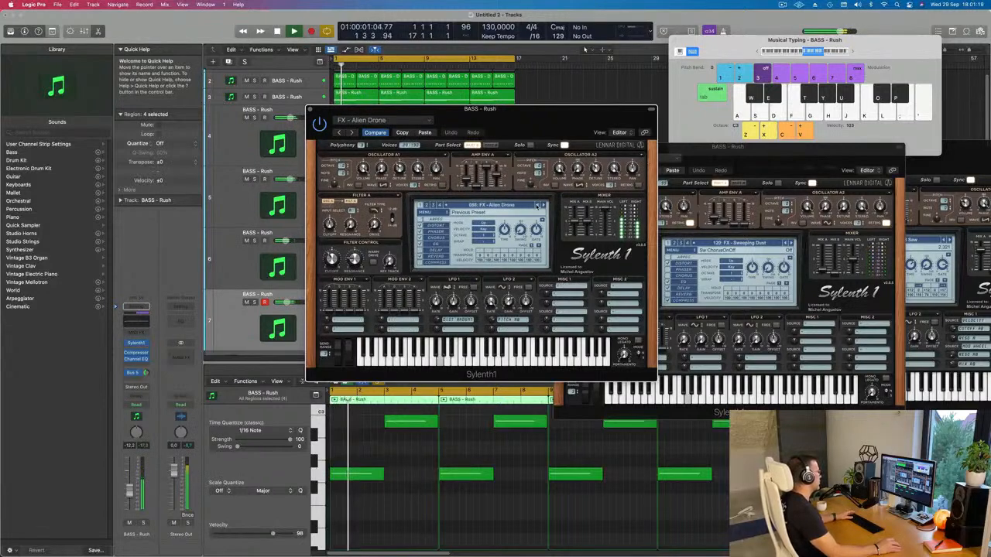
left_click(537, 206)
left_click(537, 206)
left_click(538, 206)
left_click(538, 206)
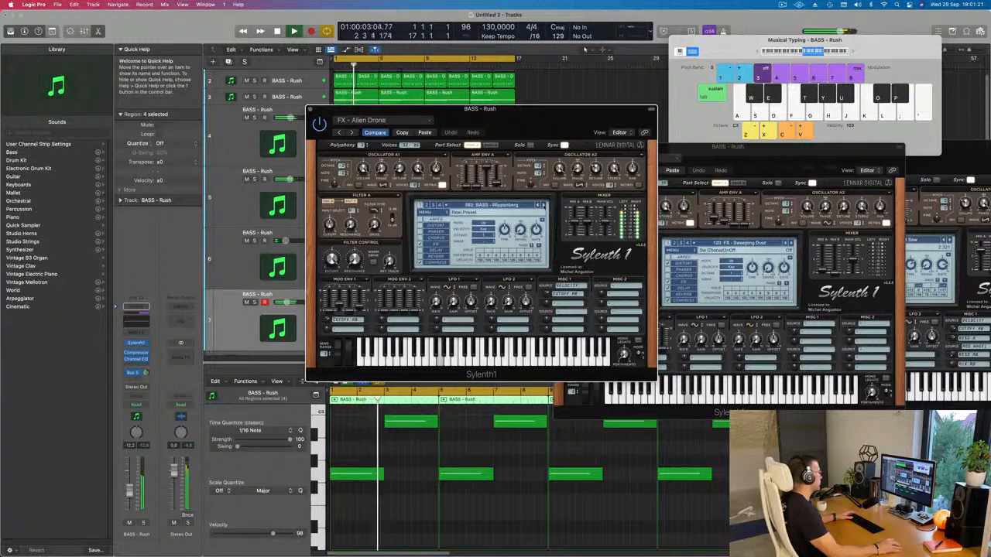
left_click(542, 205)
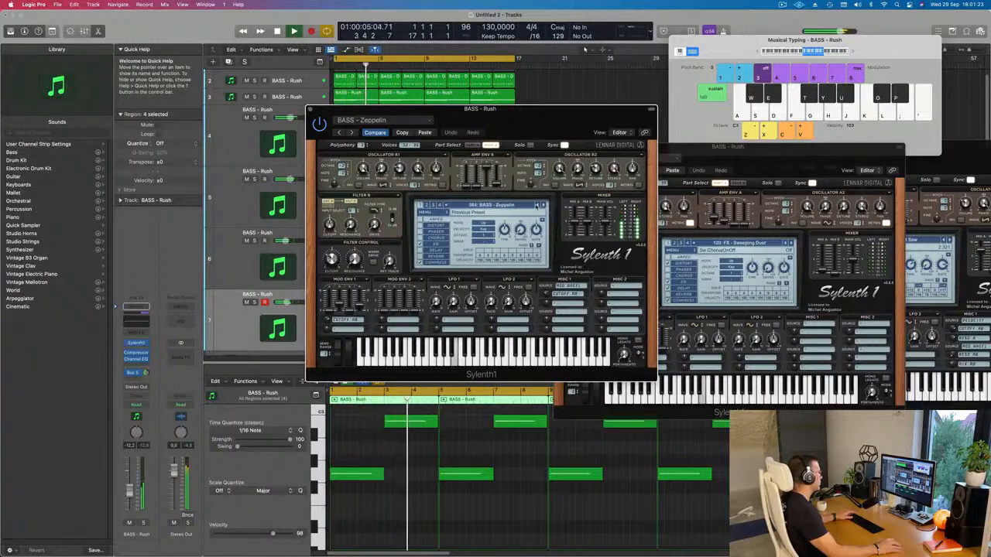
left_click(537, 206)
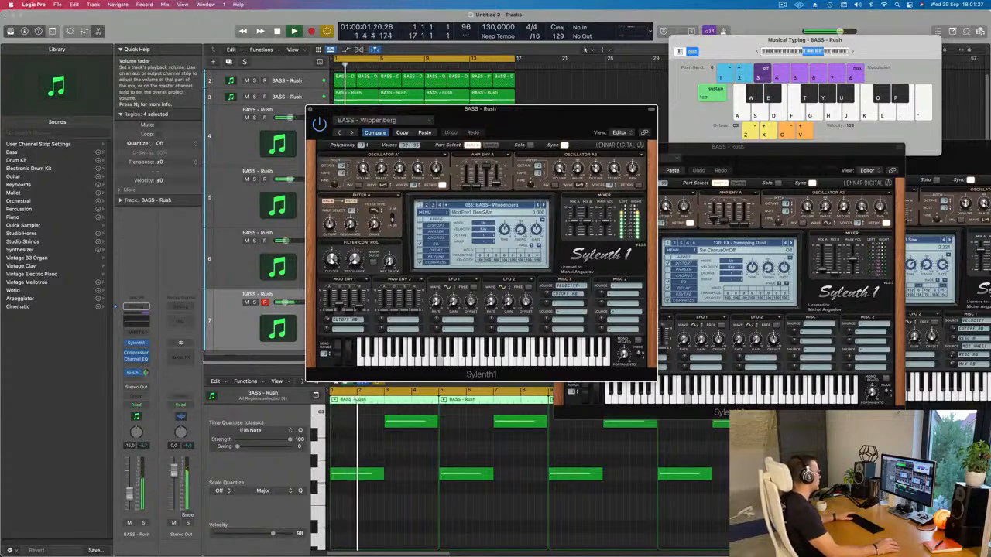
Step: Set track 7's volume to -12.6 dB, adjust its Bus 5 send and replay the part from the start
left_click_drag(131, 495, 131, 497)
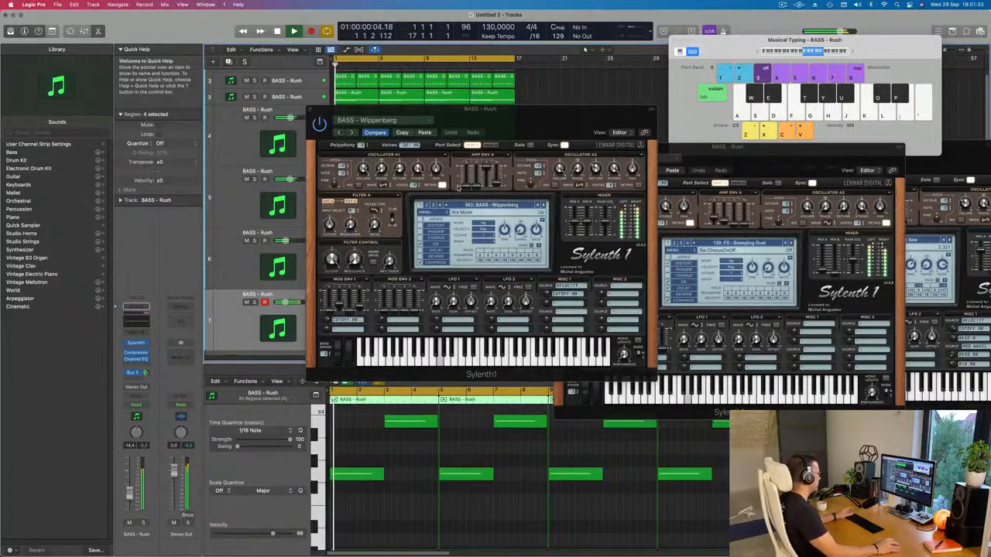
left_click(144, 372)
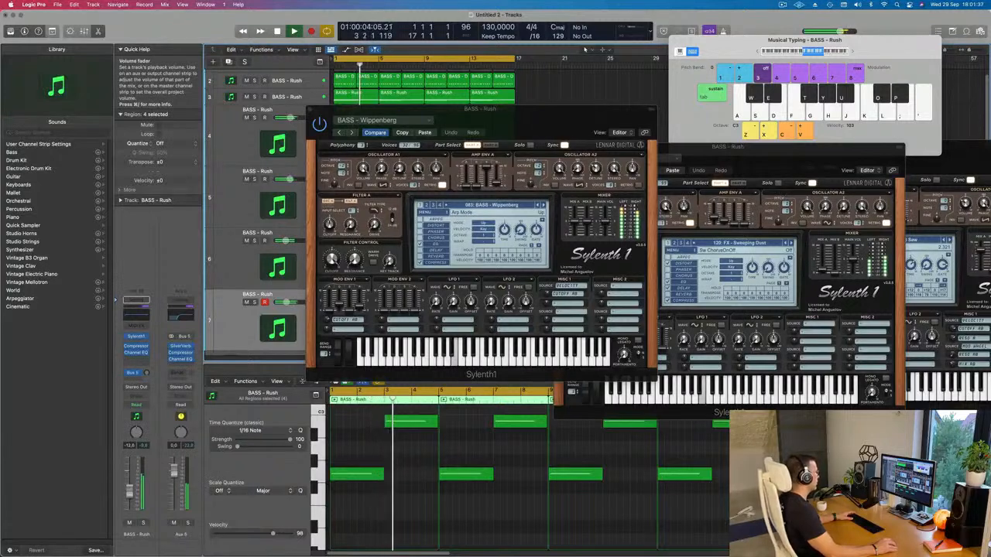
left_click_drag(523, 131, 604, 159)
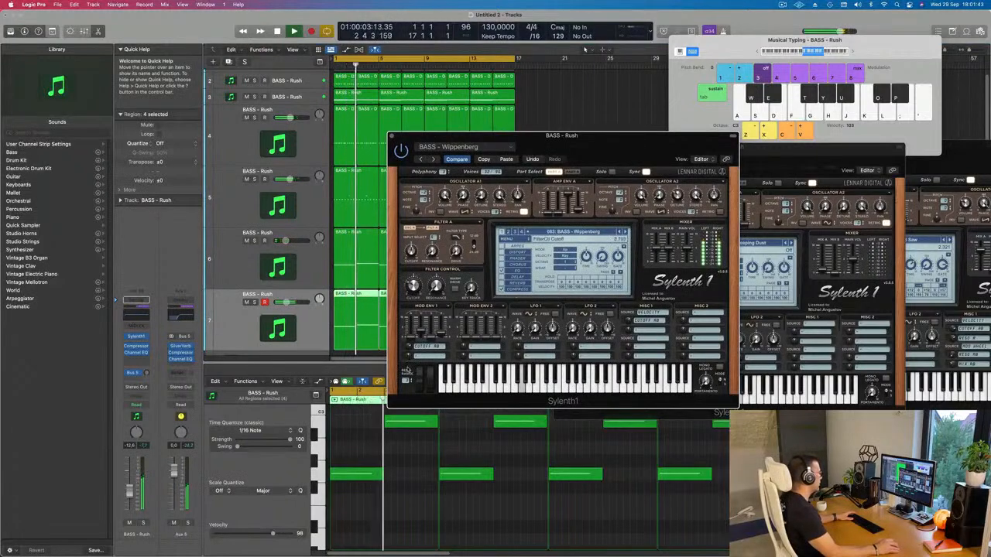
key("Return")
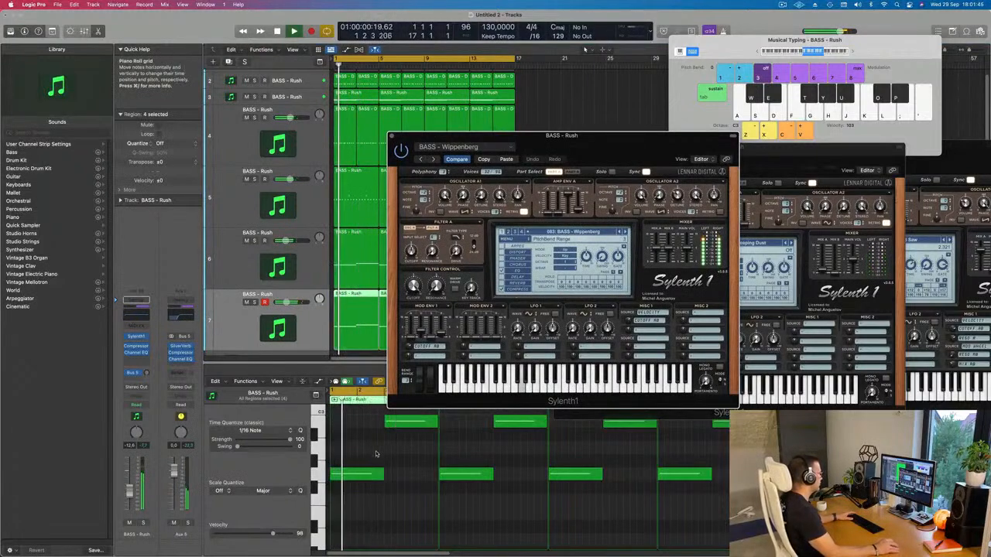
Step: Delete all notes in track 7's regions, play the song without them for comparison, and undo the deletion
left_click(398, 487)
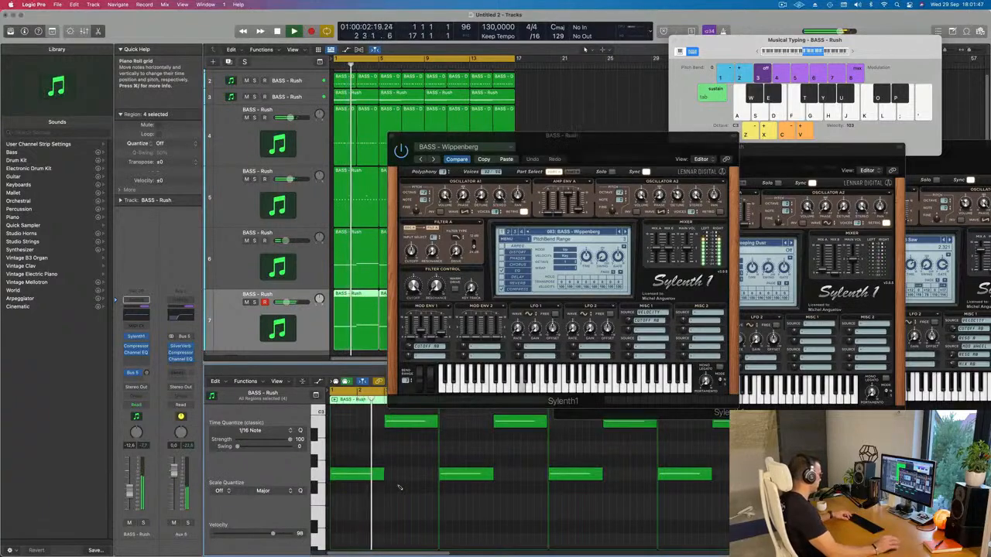
key("super+a")
key("Delete")
key("Return")
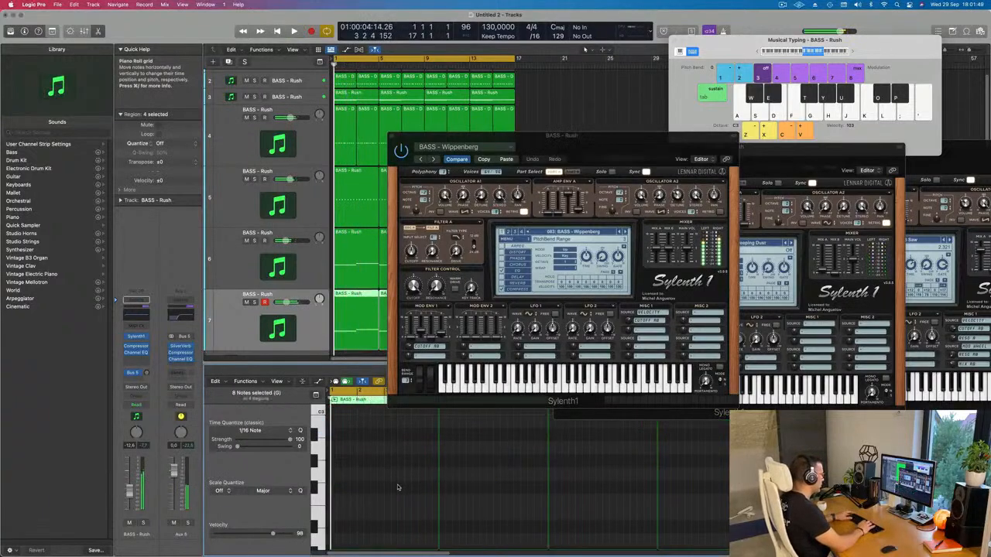
key("super+z")
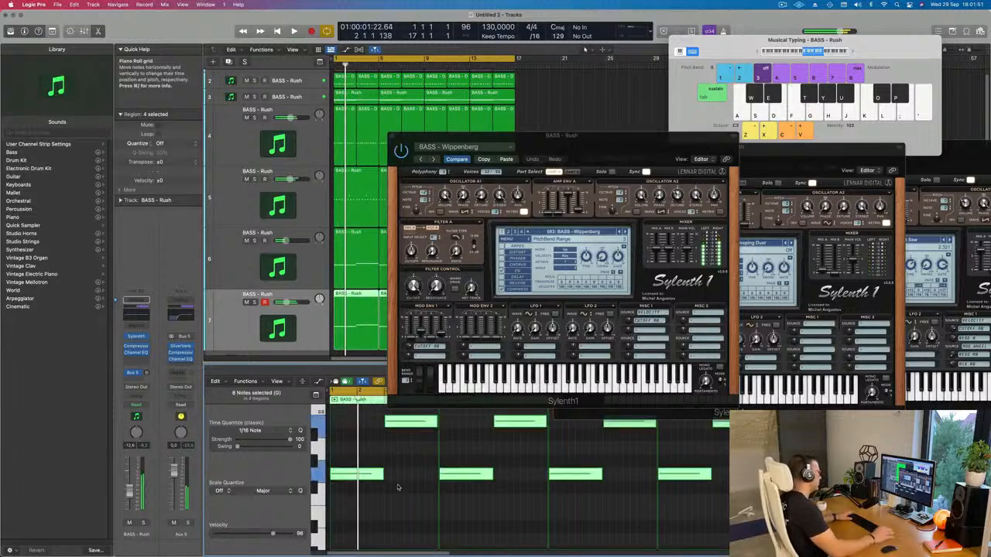
Step: Audition track 7's preceding Sylenth1 presets against the playing song, going back from BASS - Wippenberg to BASS - Sub Bass
left_click_drag(657, 150, 579, 139)
key("space")
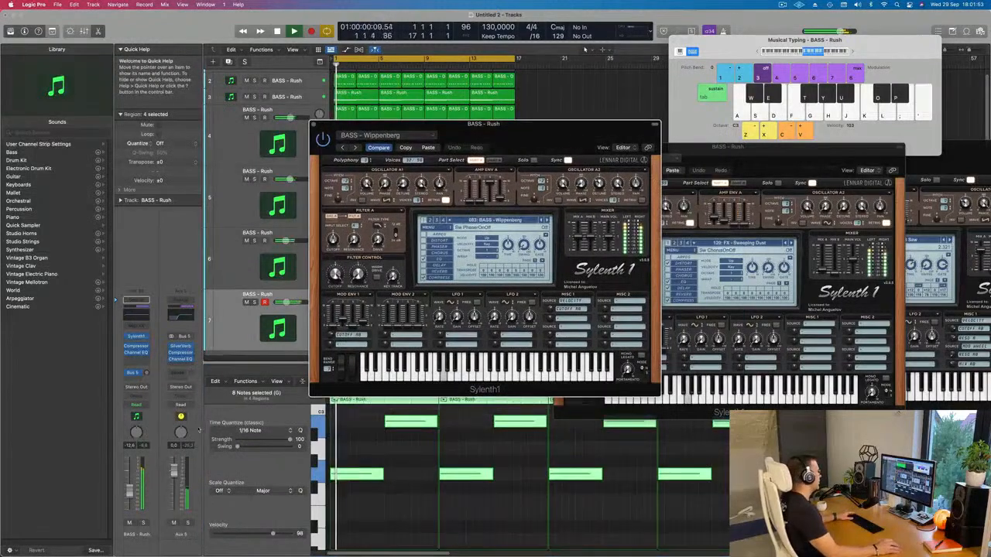
left_click(229, 466)
key("Return")
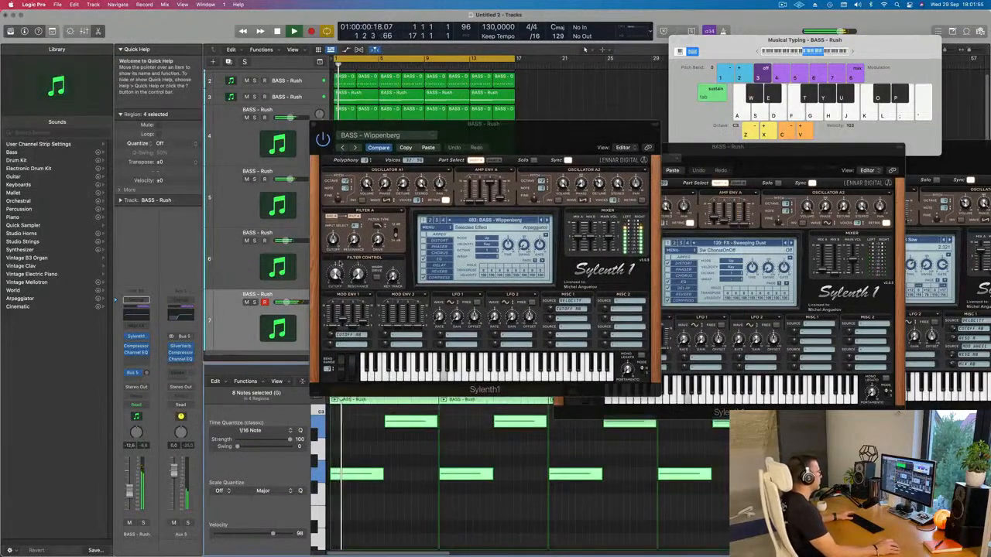
left_click(541, 221)
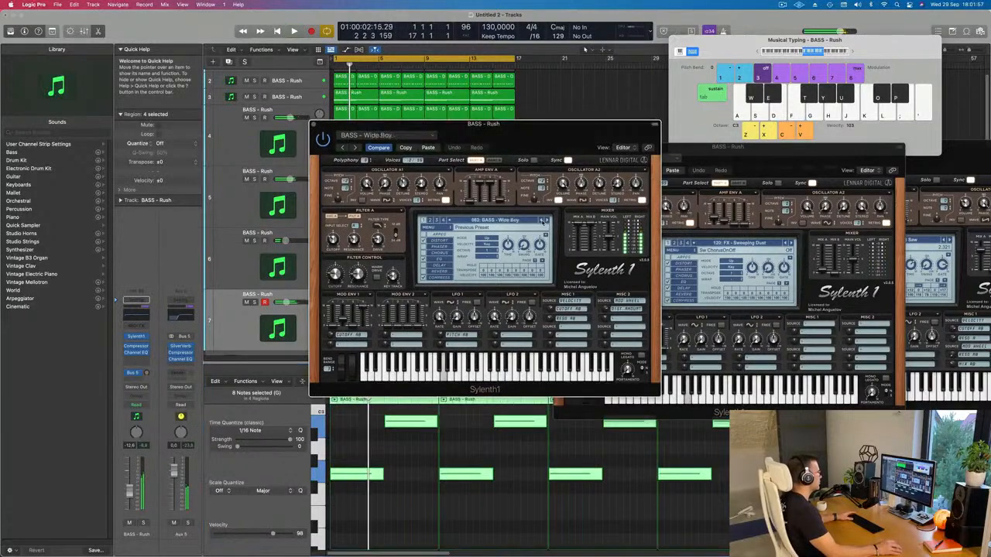
left_click(541, 221)
left_click(541, 221)
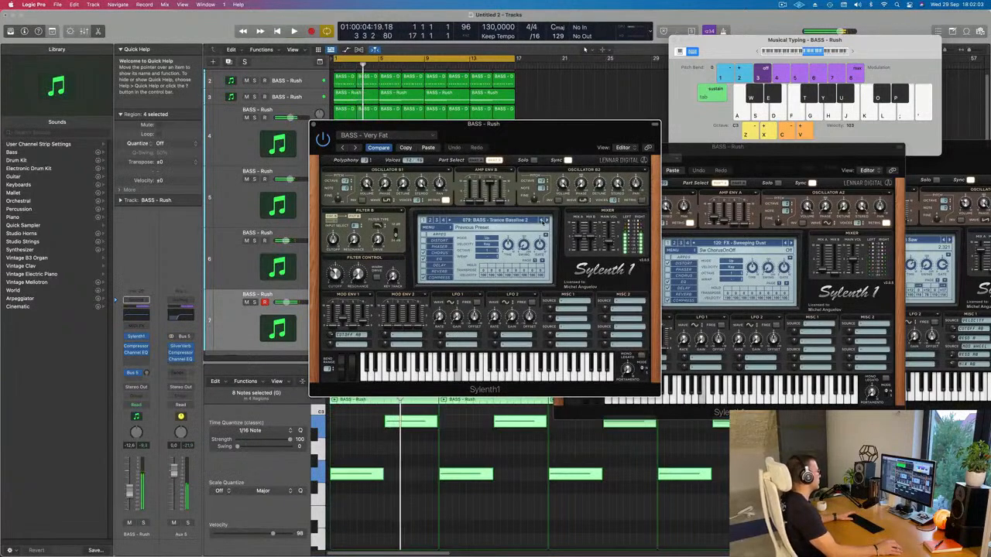
left_click(541, 221)
left_click(541, 221)
left_click(541, 221)
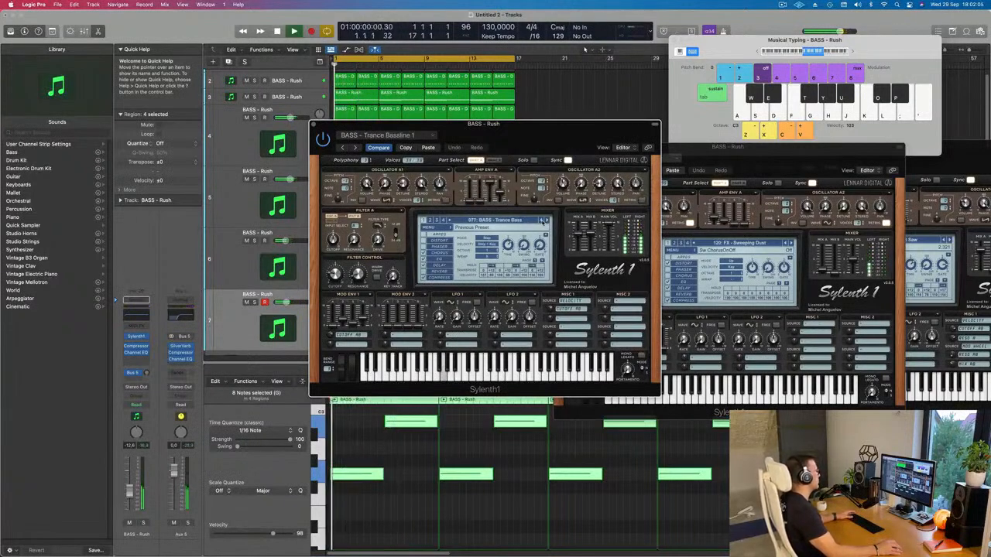
left_click(541, 221)
left_click(541, 221)
left_click(547, 221)
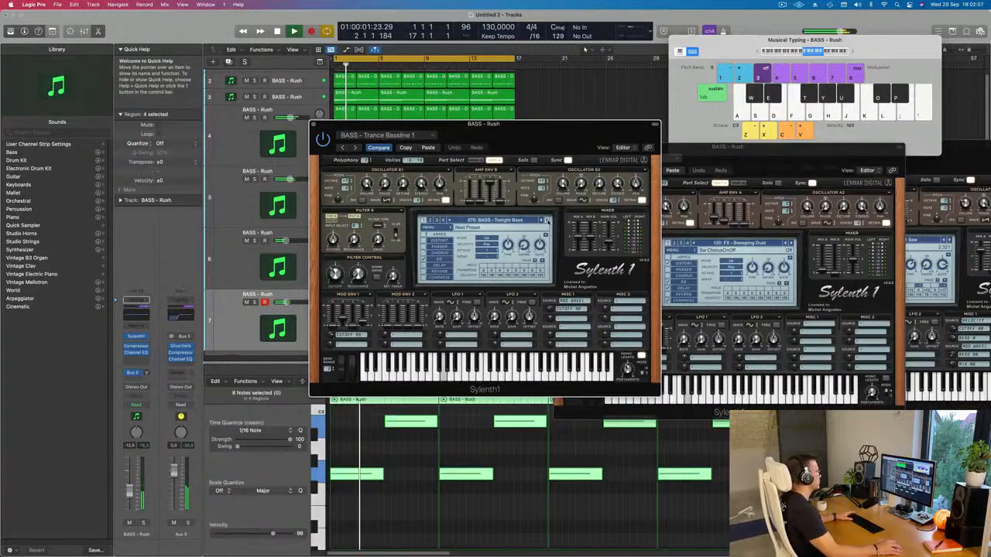
left_click(541, 221)
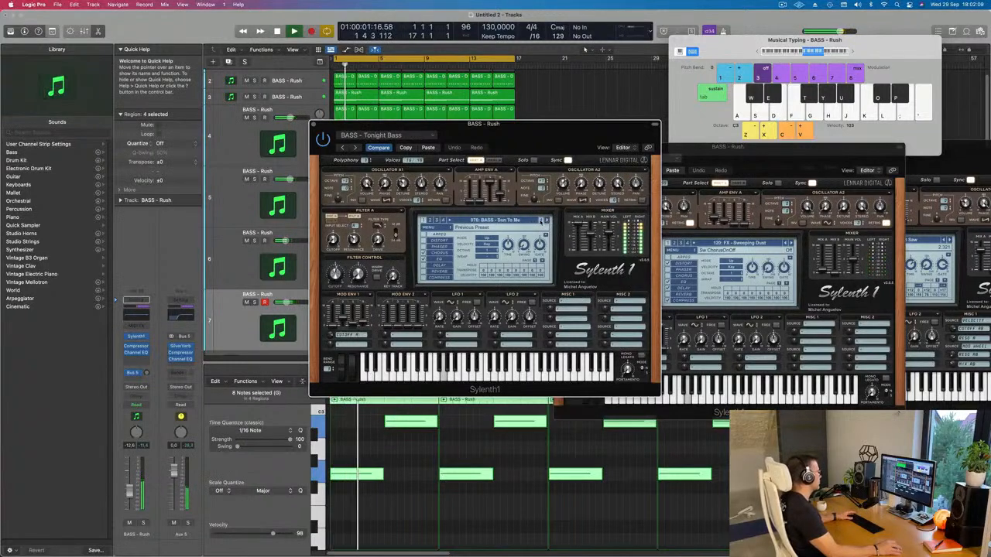
left_click(541, 220)
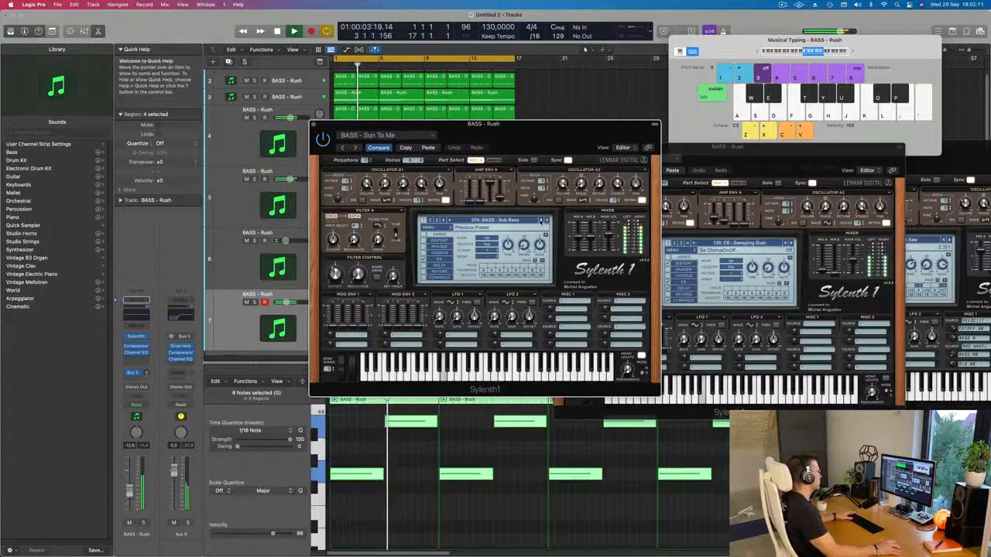
key("space")
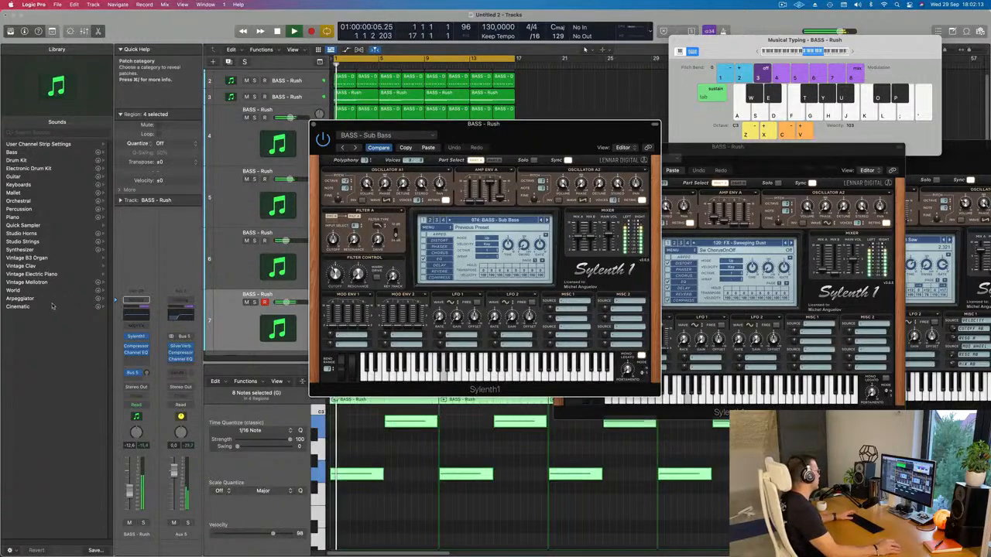
Step: Insert the Arpeggiator as a MIDI effect on track 7 and arrange its window beside Sylenth1
left_click(137, 325)
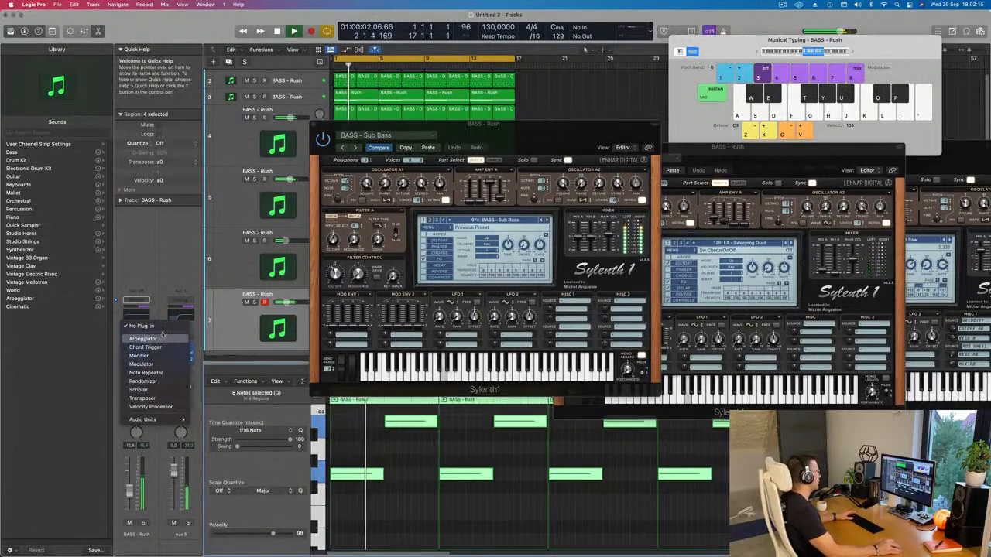
left_click(162, 337)
left_click_drag(529, 130, 846, 124)
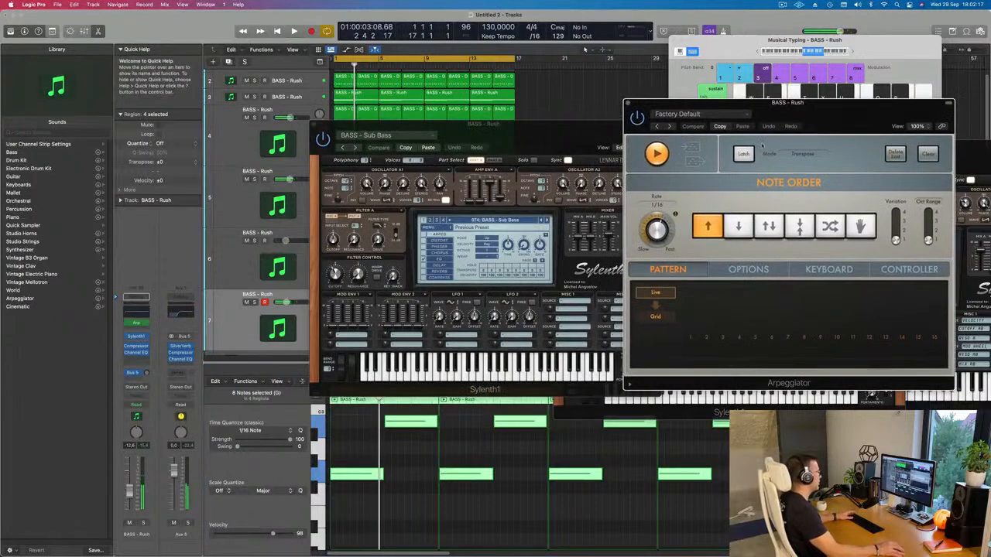
left_click_drag(561, 125, 547, 144)
Step: Audition track 7's following Sylenth1 bass presets through the Arpeggiator and settle on BASS - Wippenberg
left_click(532, 238)
left_click(532, 239)
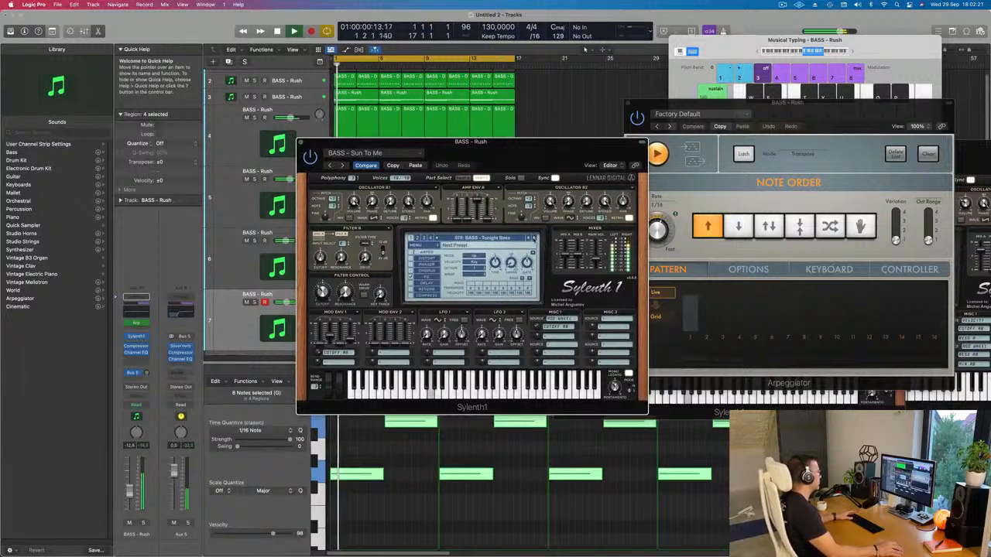
left_click(532, 238)
left_click(532, 239)
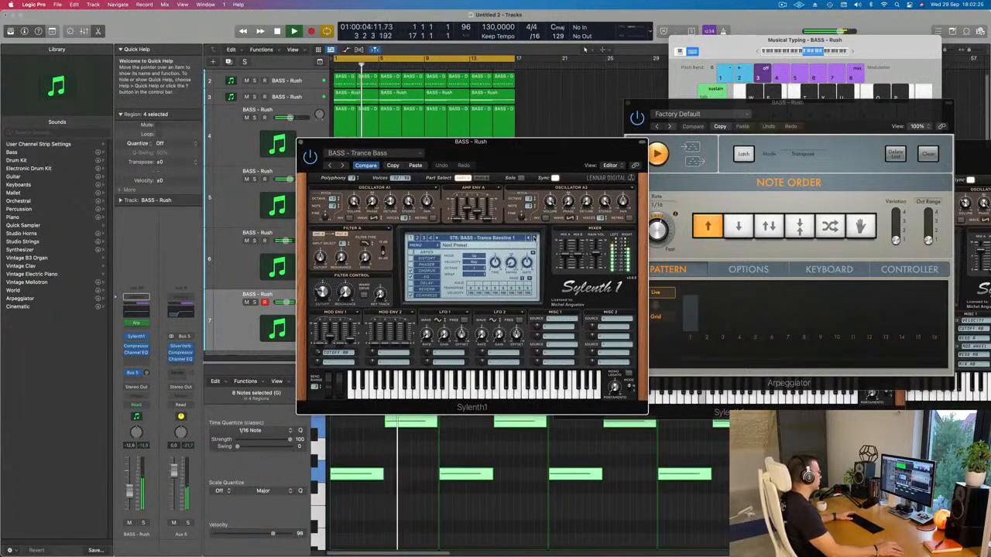
left_click(532, 238)
left_click(532, 238)
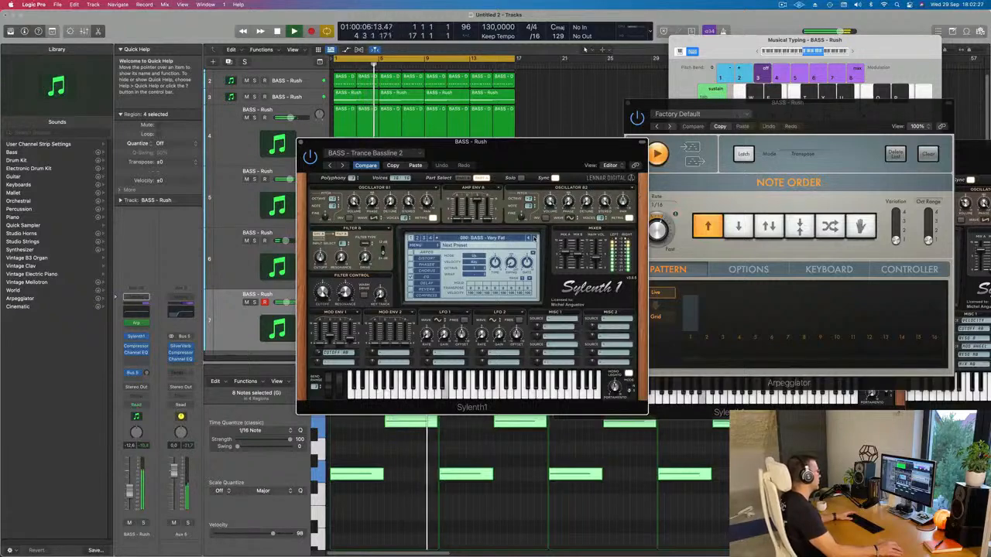
left_click(532, 237)
left_click(533, 237)
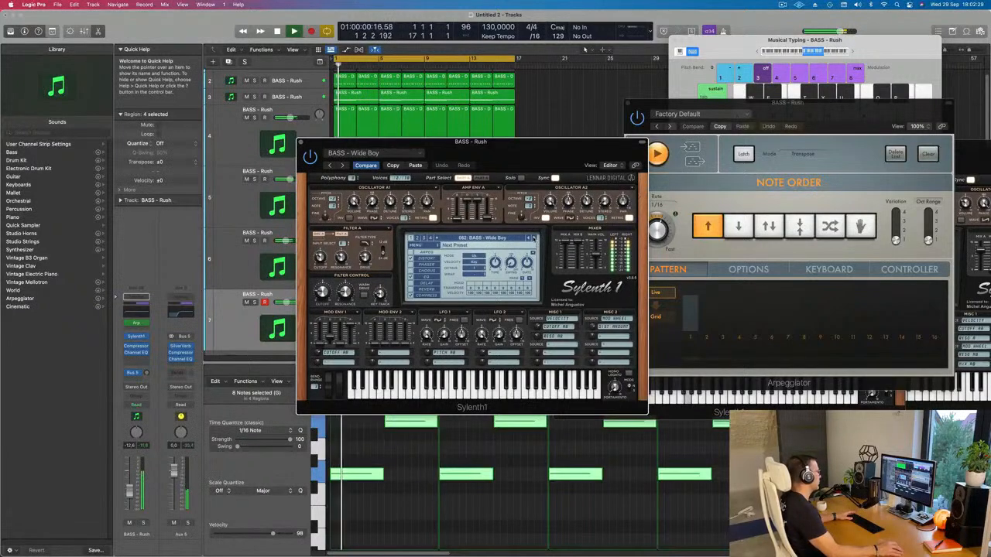
left_click(533, 237)
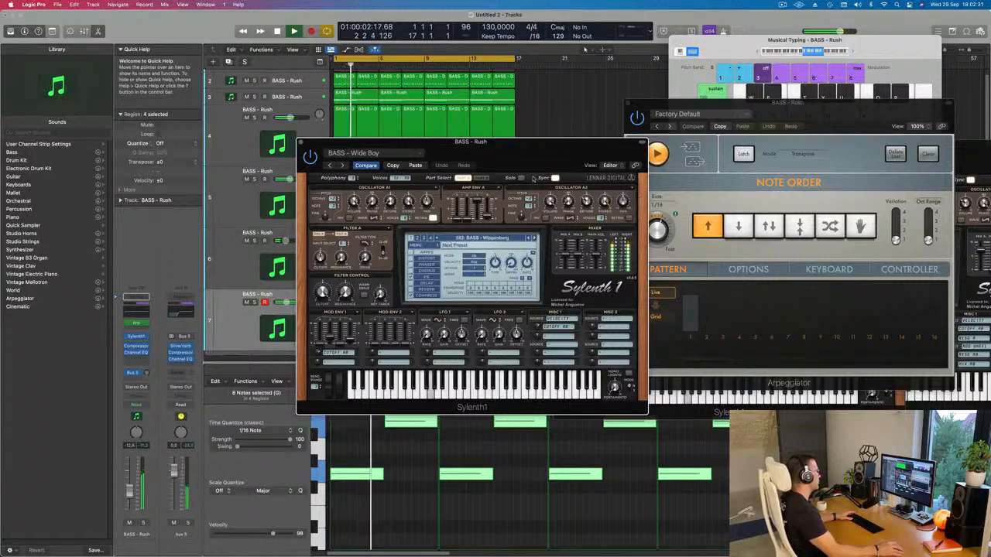
Step: Set track 7's volume to -11.6 dB, try its Sylenth1 filter cutoff during playback and close the instrument
left_click_drag(538, 144, 692, 148)
key("Return")
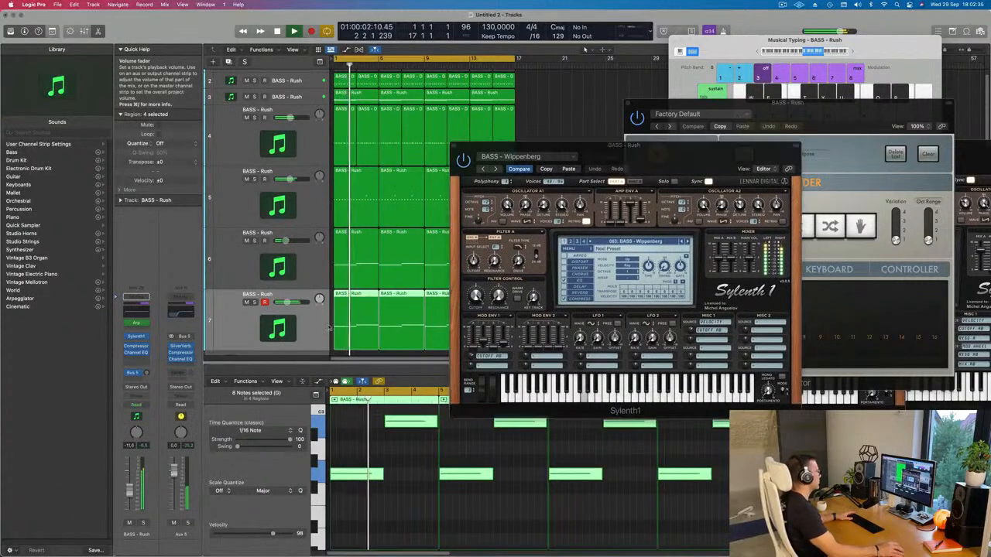
left_click_drag(631, 176, 475, 268)
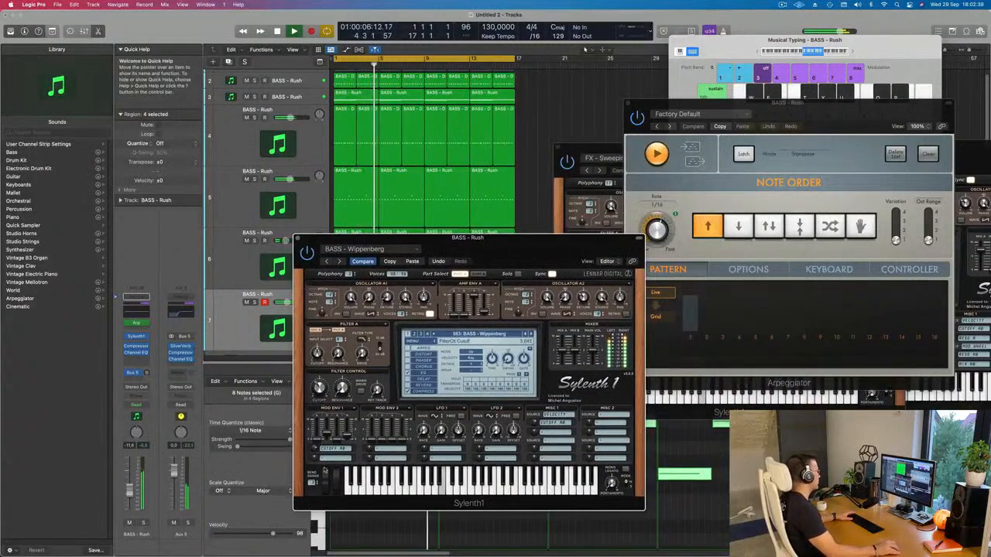
left_click_drag(497, 237, 522, 230)
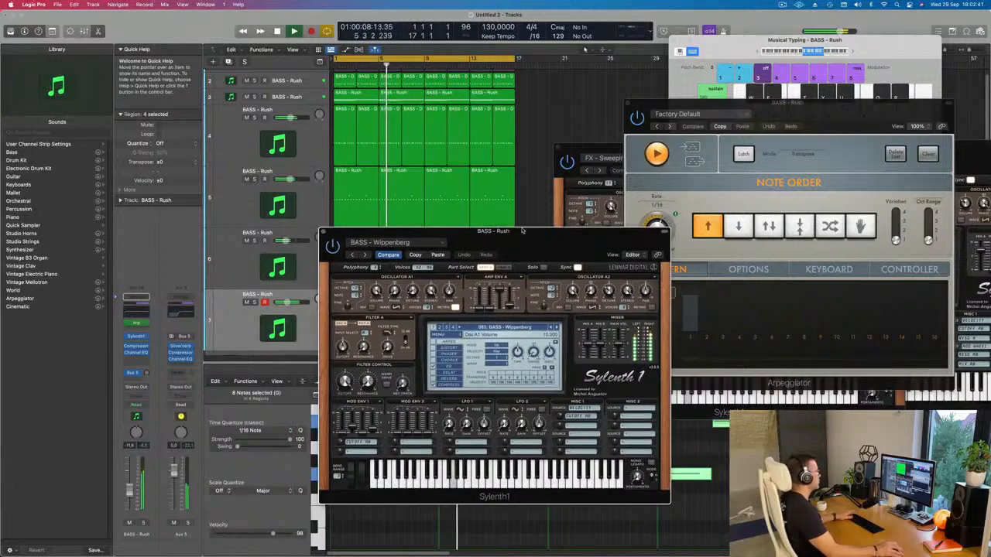
left_click(324, 232)
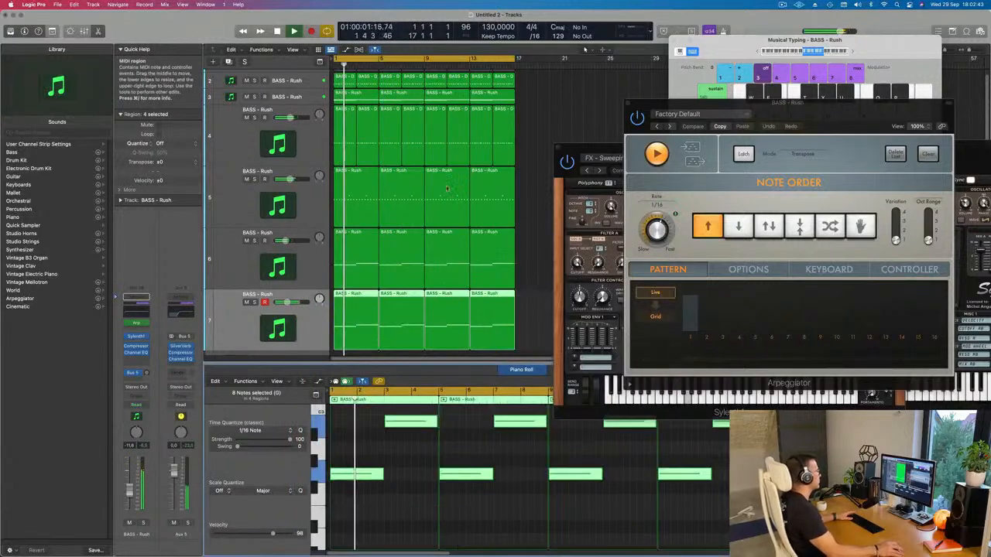
Step: Mute tracks 3 and 5 and set the filter control cutoff in track 4's Sylenth1 to about 1.27
left_click(247, 179)
left_click(230, 147)
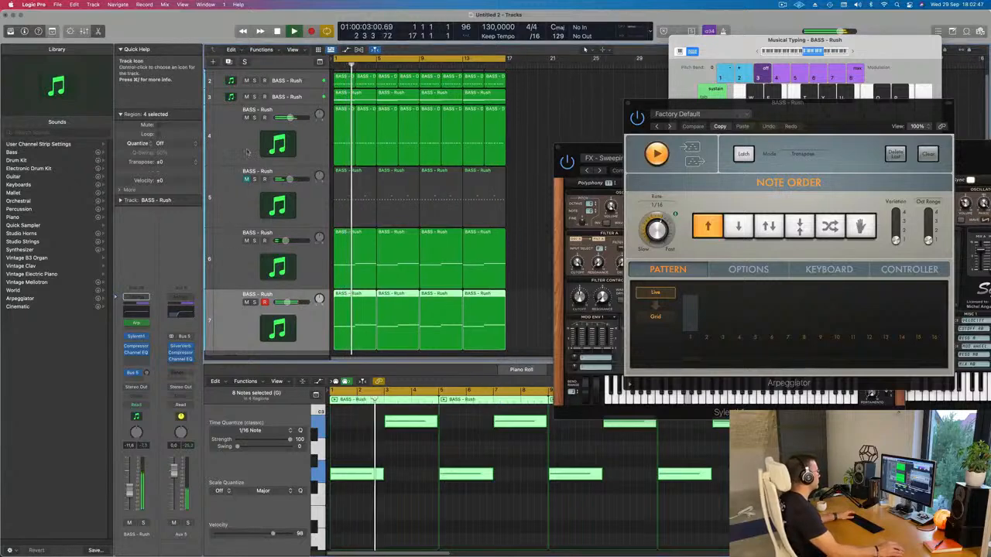
left_click(136, 337)
mouse_move(464, 267)
left_mouse_down()
mouse_move(464, 290)
mouse_move(463, 268)
left_mouse_up()
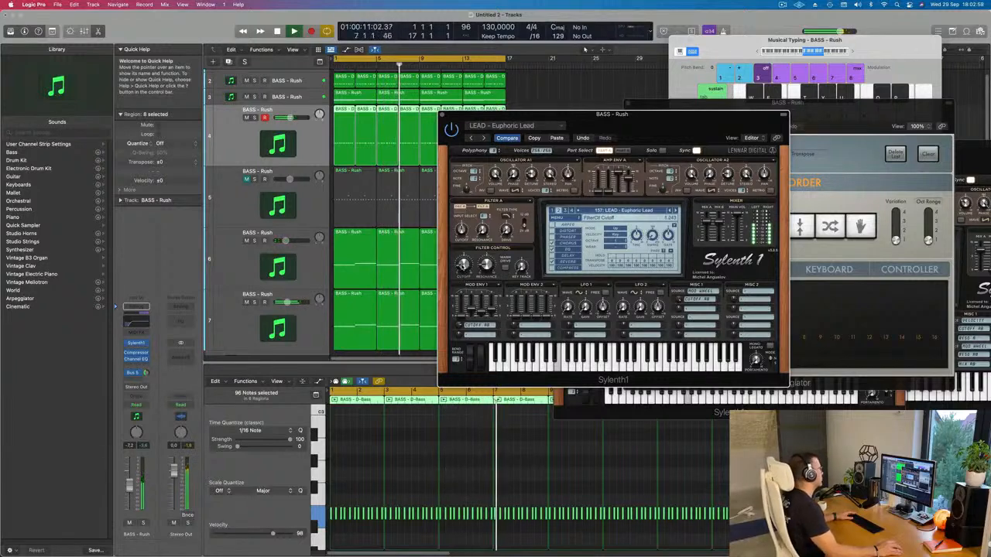
left_click(246, 96)
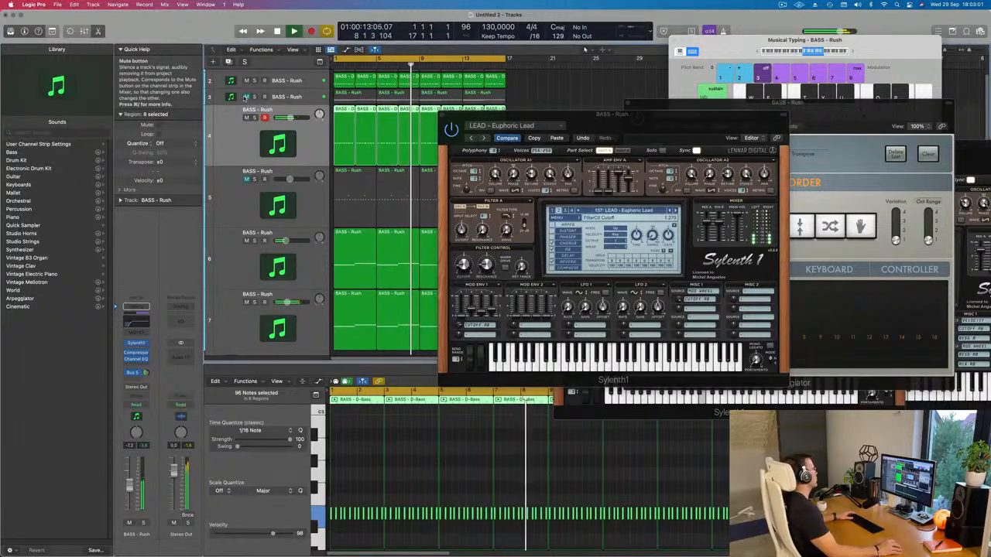
left_click_drag(453, 115, 575, 94)
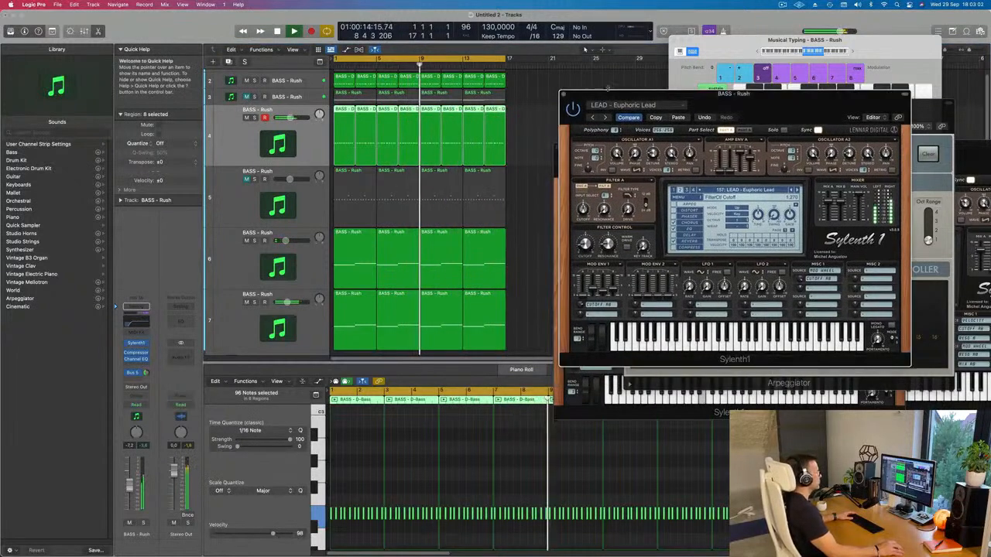
left_click(564, 94)
Step: Solo track 6 briefly to hear it alone, then unsolo it and replay the mix from the start
scroll(529, 199, "down", 5)
scroll(467, 203, "down", 5)
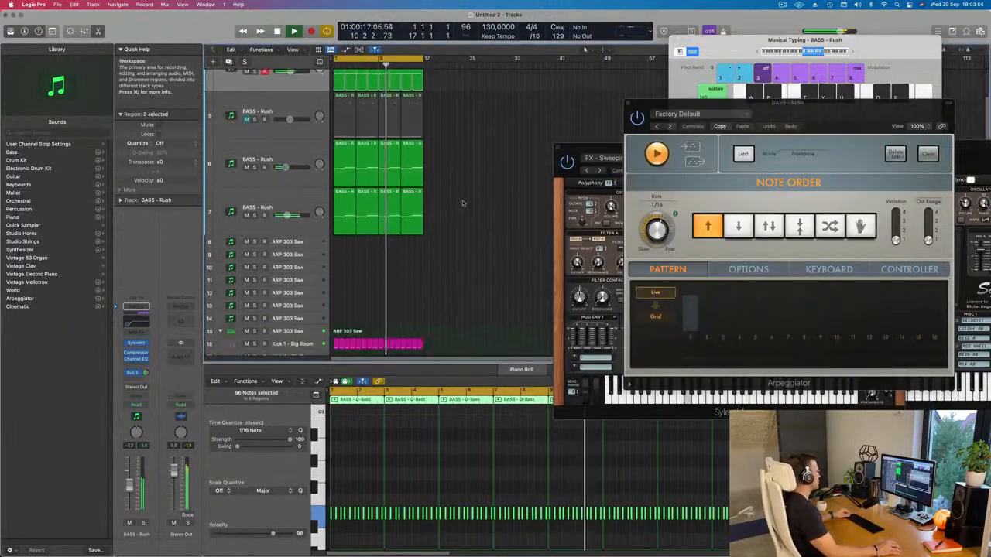
scroll(466, 200, "up", 5)
scroll(477, 200, "up", 5)
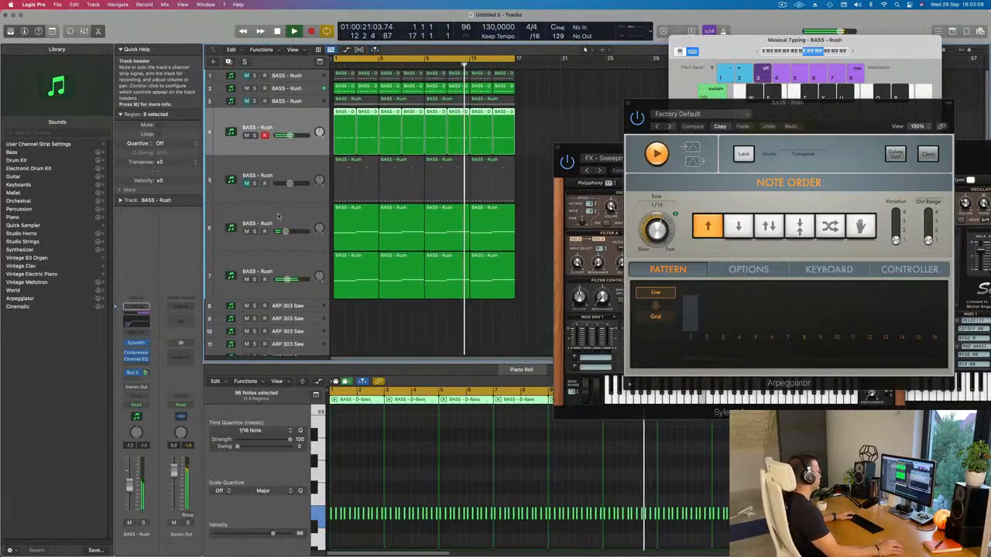
left_click(260, 230)
key("Return")
left_click(255, 231)
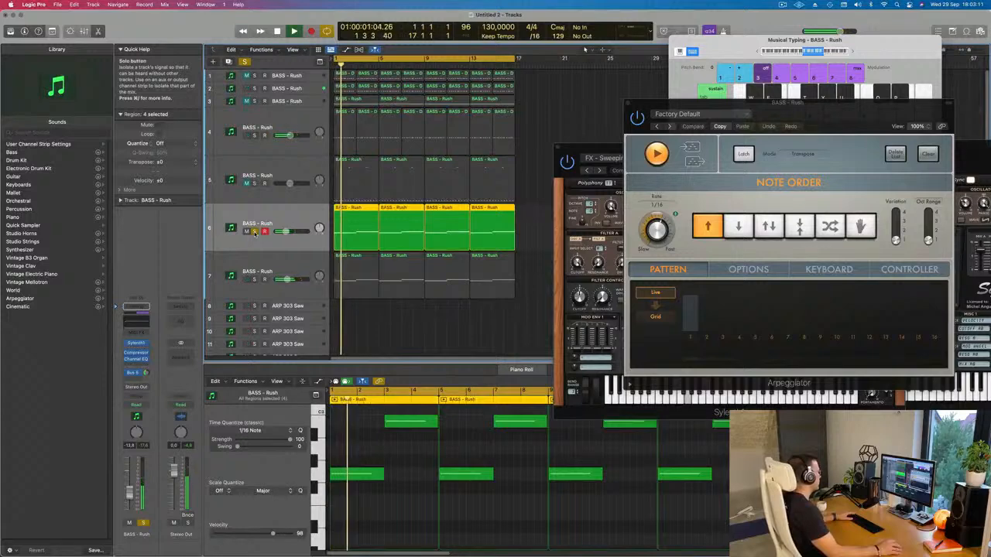
left_click(254, 231)
key("space")
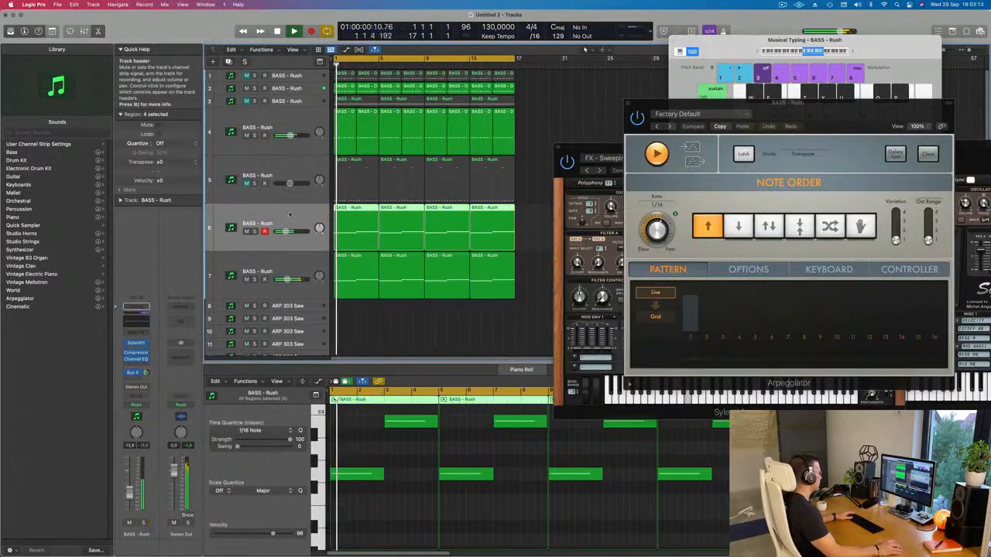
key("space")
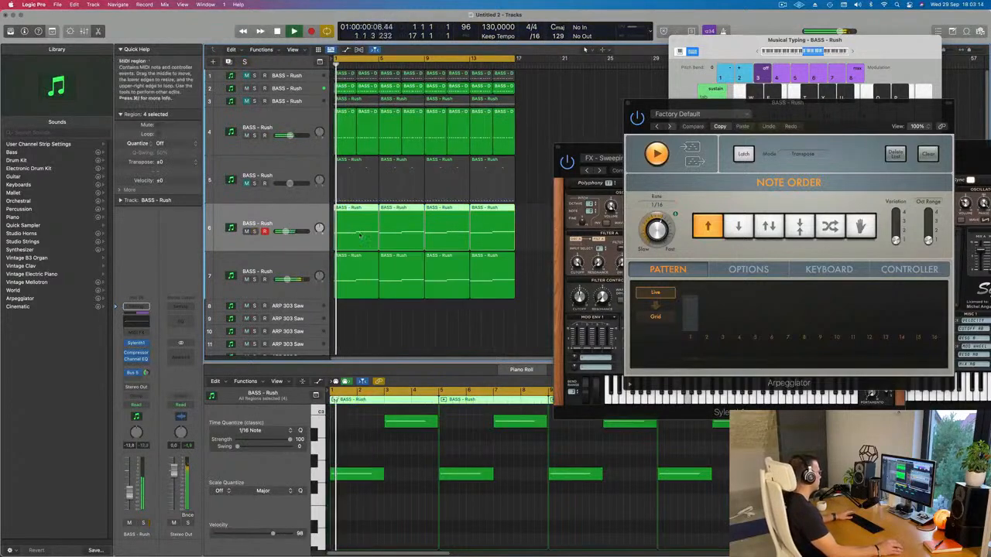
Step: Select track 7, replay from the start and compare the mix with track 5 unmuted and muted
left_click(275, 253)
key("Return")
left_click(247, 184)
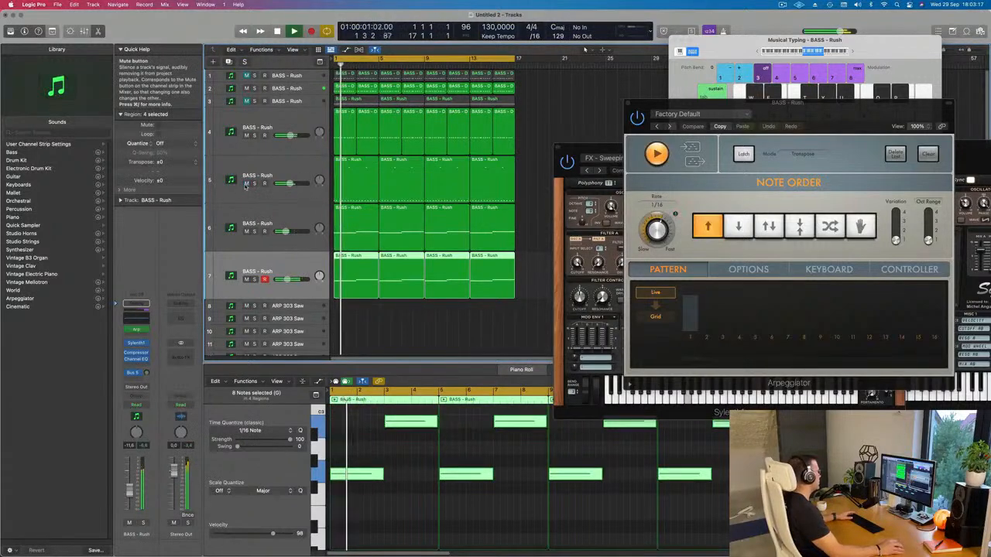
left_click(246, 183)
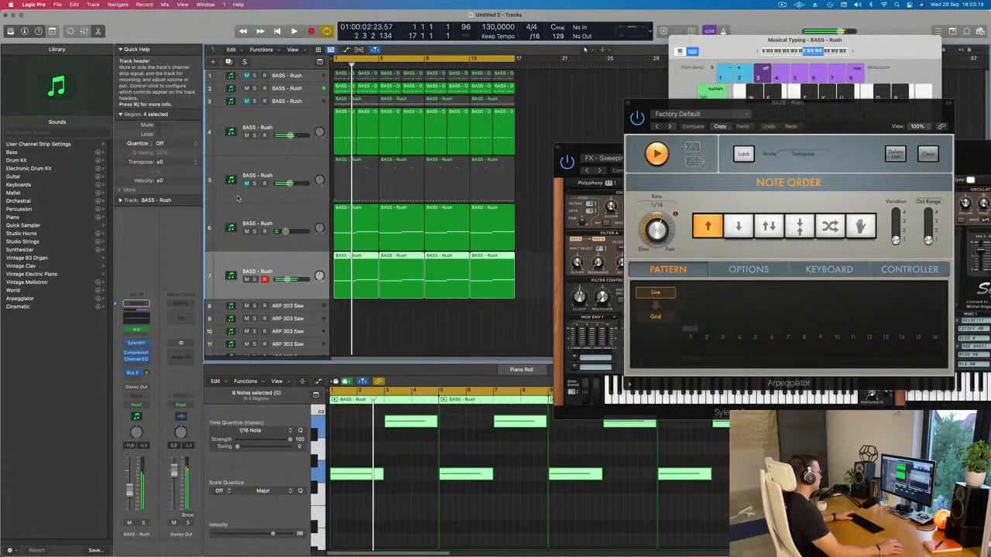
Step: Duplicate track 7's channel setup onto a new track 8, with the Arpeggiator bypassed and the Bus 5 send raised
key("super+Left")
key("super+Left")
key("super+Up")
key("super+Up")
key("super+Up")
key("super+Up")
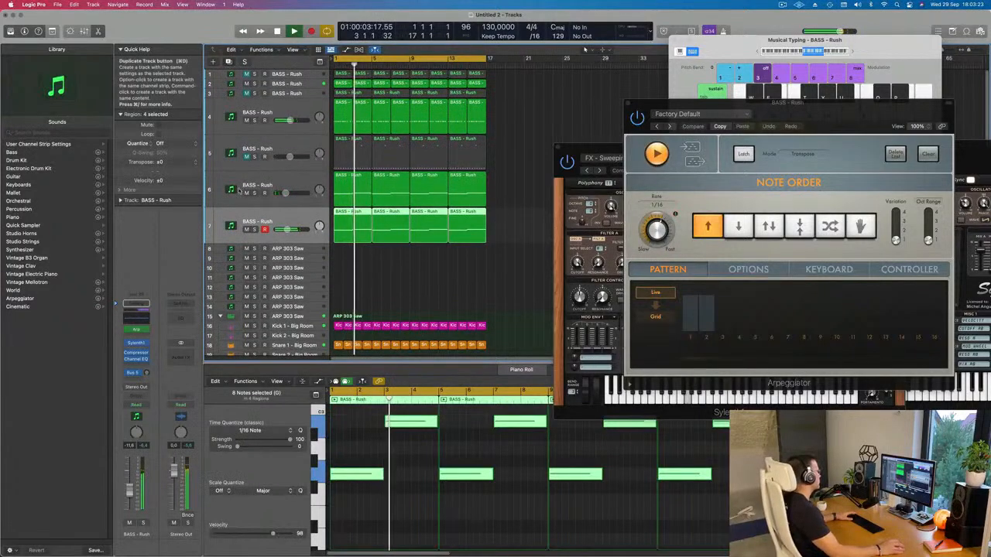
key("super+d")
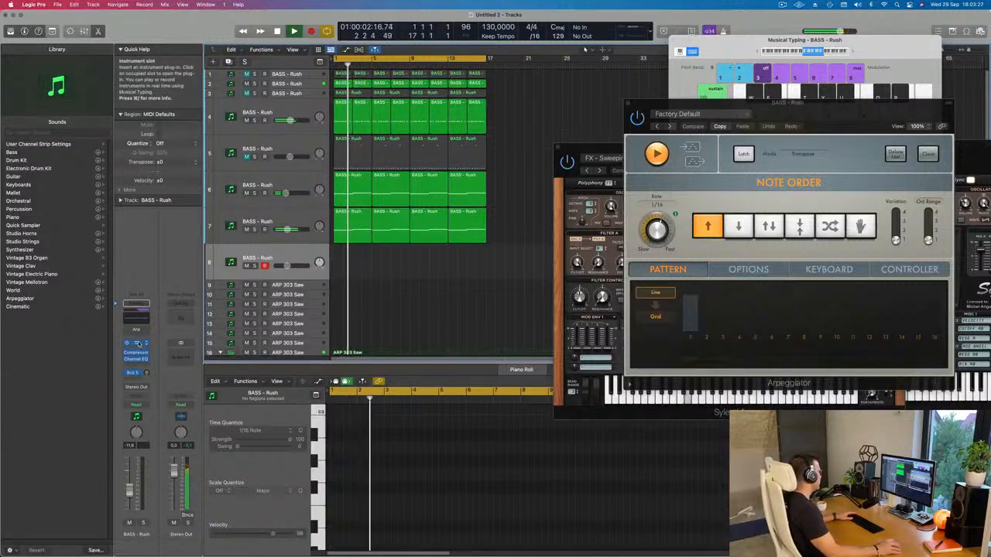
left_click_drag(146, 373, 152, 341)
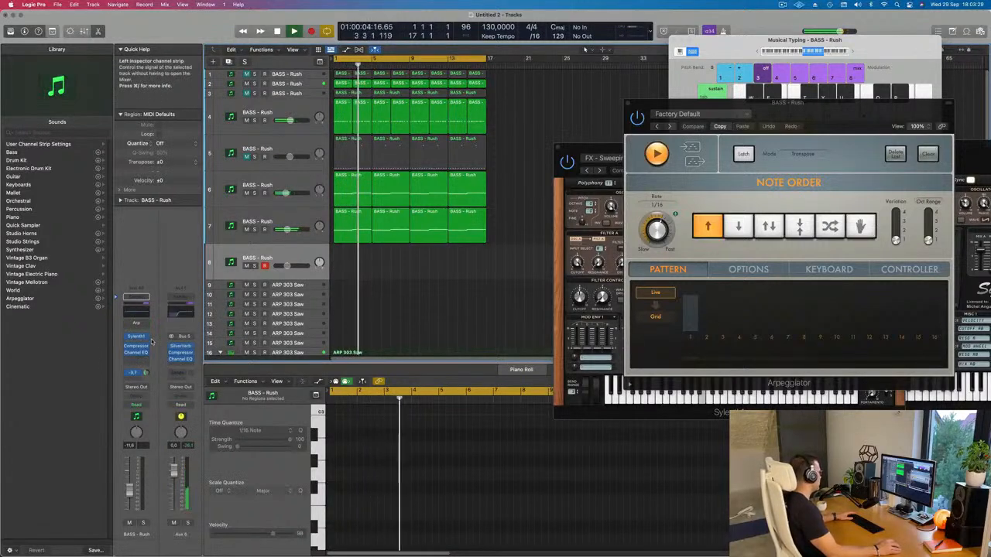
Step: Load the preset LEAD - 80's Cop in track 8's Sylenth1 and try out its sound over the playing song
left_click(136, 338)
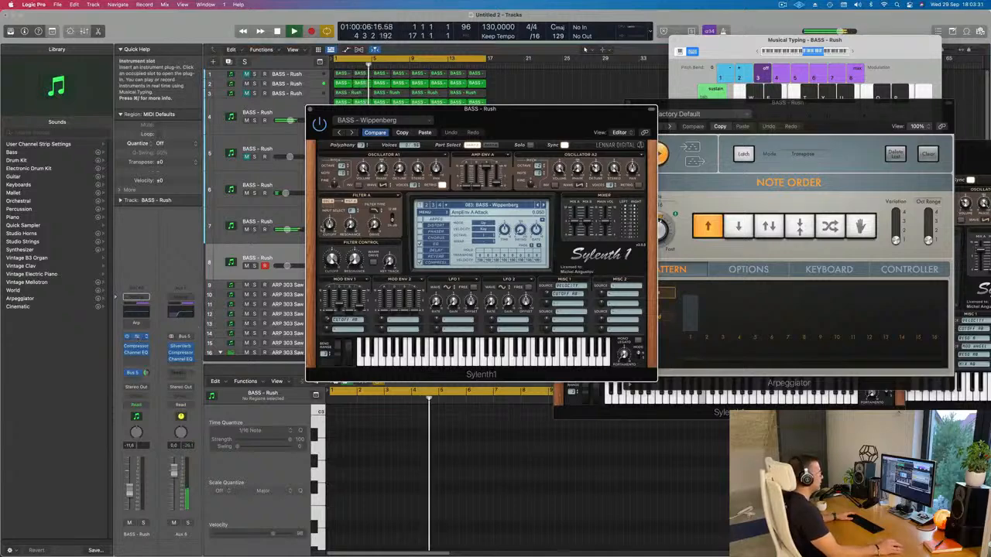
left_click_drag(524, 119, 654, 136)
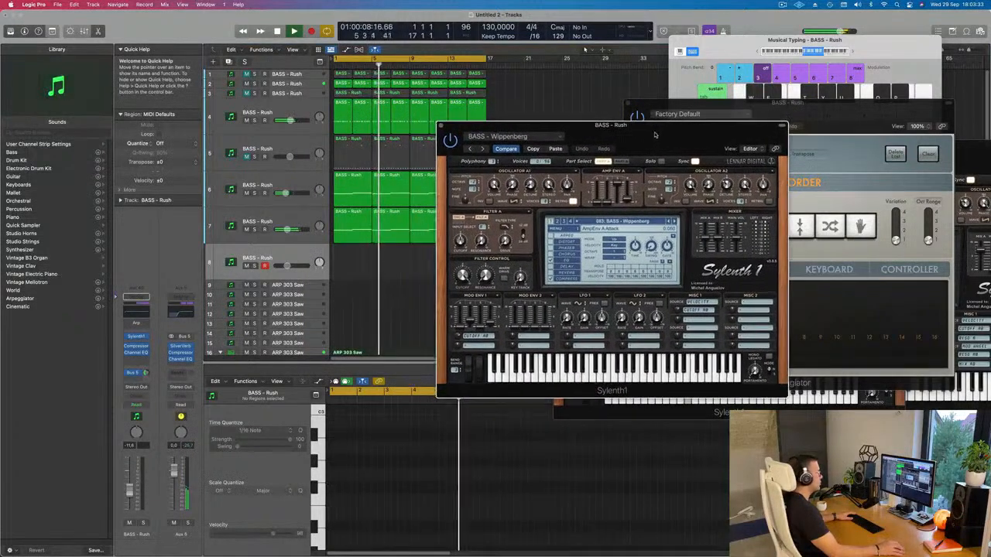
left_click(637, 222)
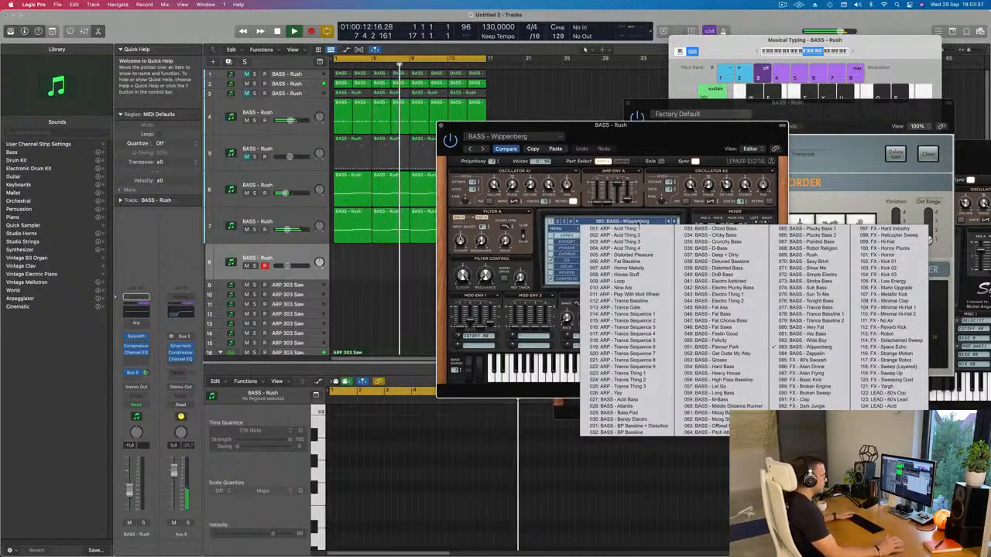
left_click(875, 392)
left_click_drag(663, 140, 682, 131)
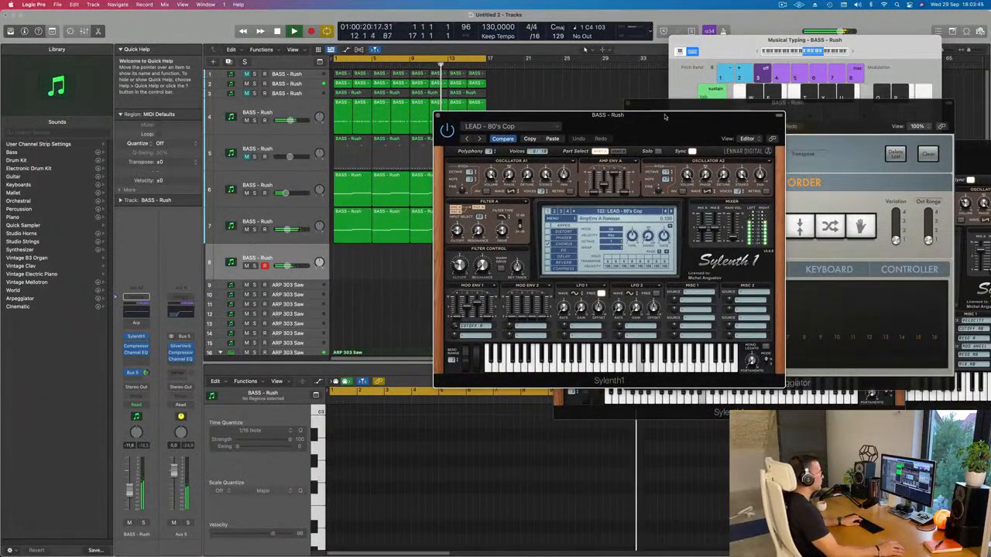
left_click_drag(663, 127, 656, 134)
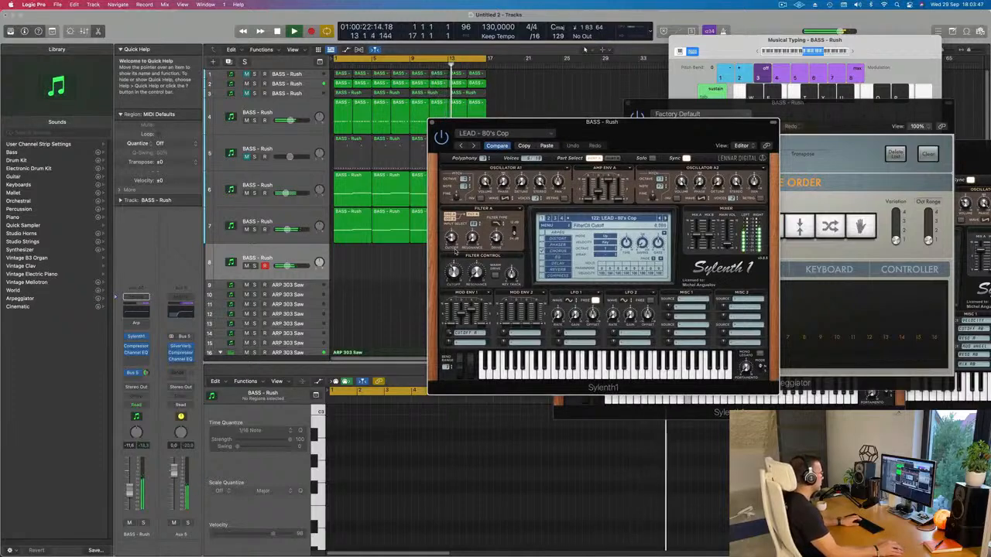
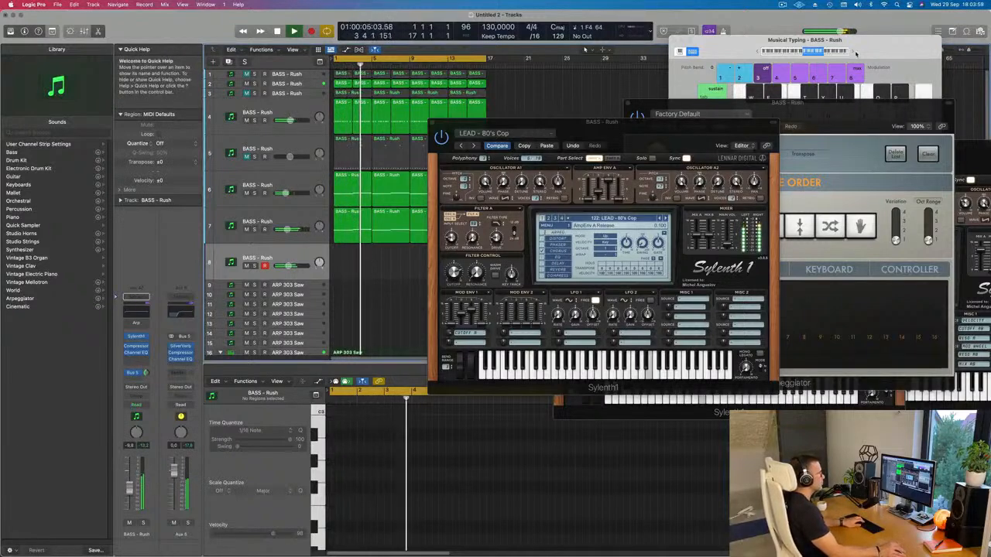
Step: Raise the Musical Typing octave to C4 and lower track 8's volume to -13.0 dB while auditioning the Sylenth1 preset LEAD - Acid
left_click(855, 53)
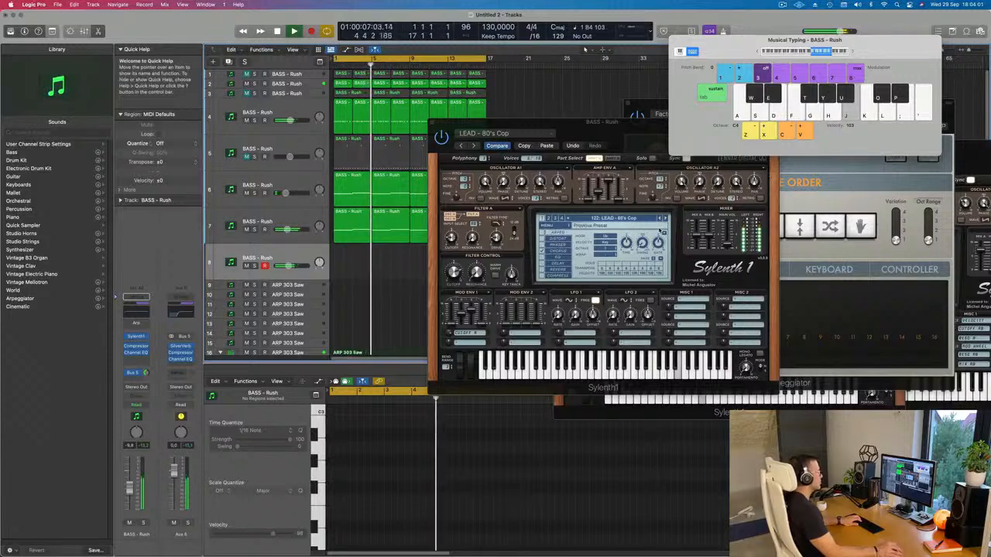
left_click(663, 220)
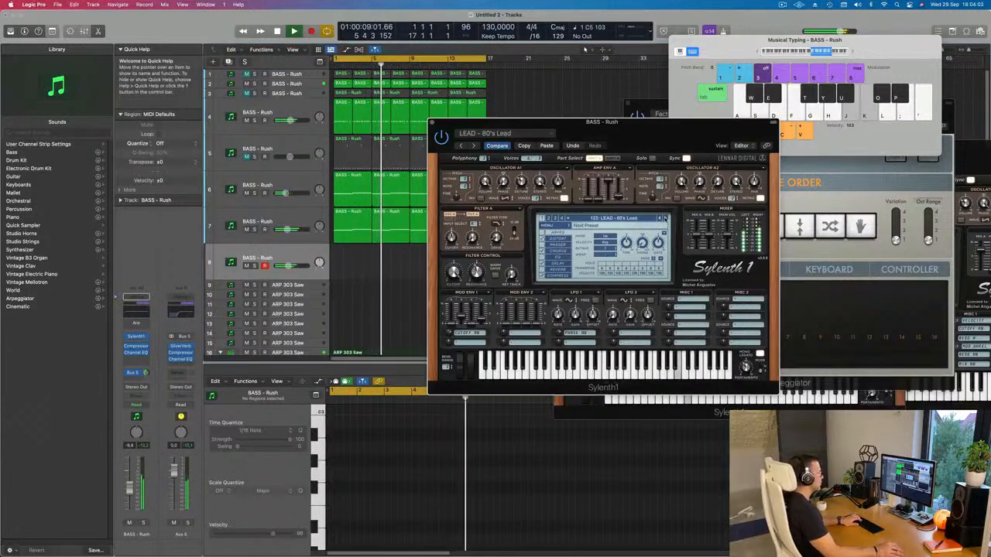
left_click(664, 219)
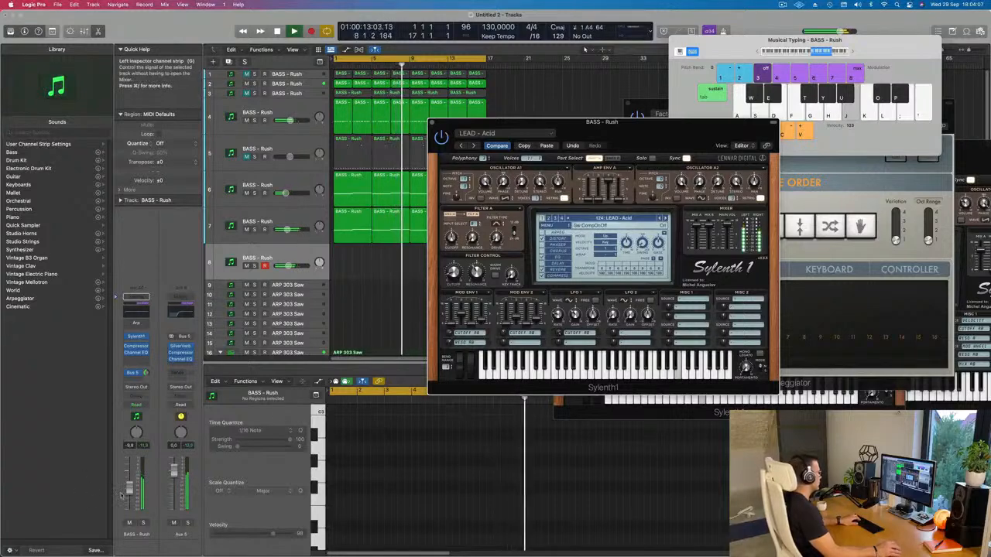
left_click_drag(129, 490, 130, 497)
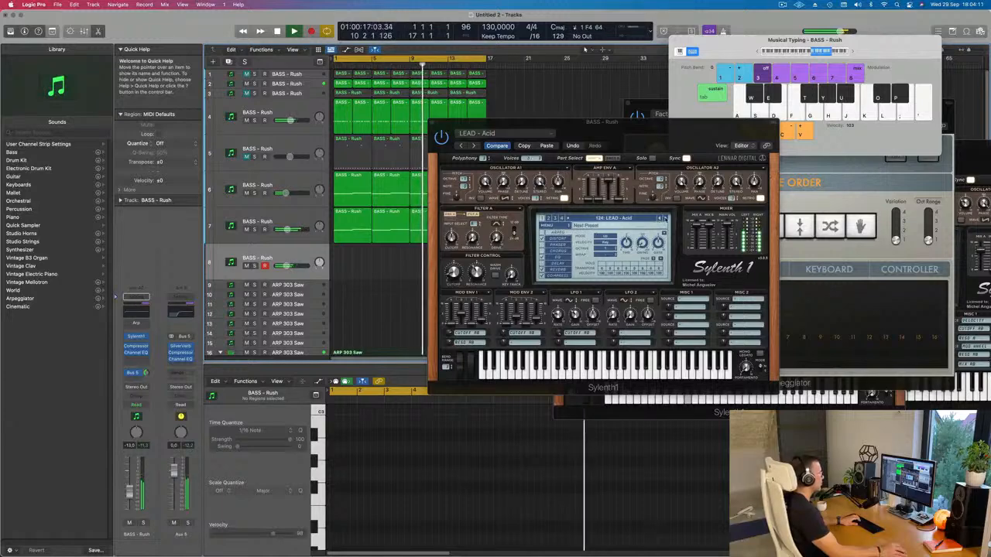
Step: Audition further lead presets in track 8's Sylenth1 and settle on LEAD - Bad Ass Saw
left_click(664, 219)
left_click(664, 219)
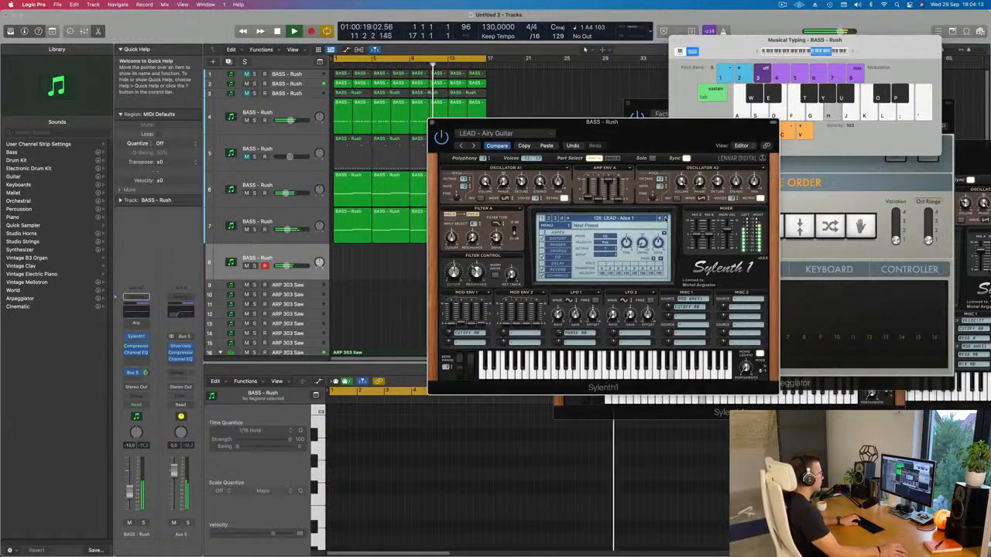
left_click(663, 219)
left_click(664, 219)
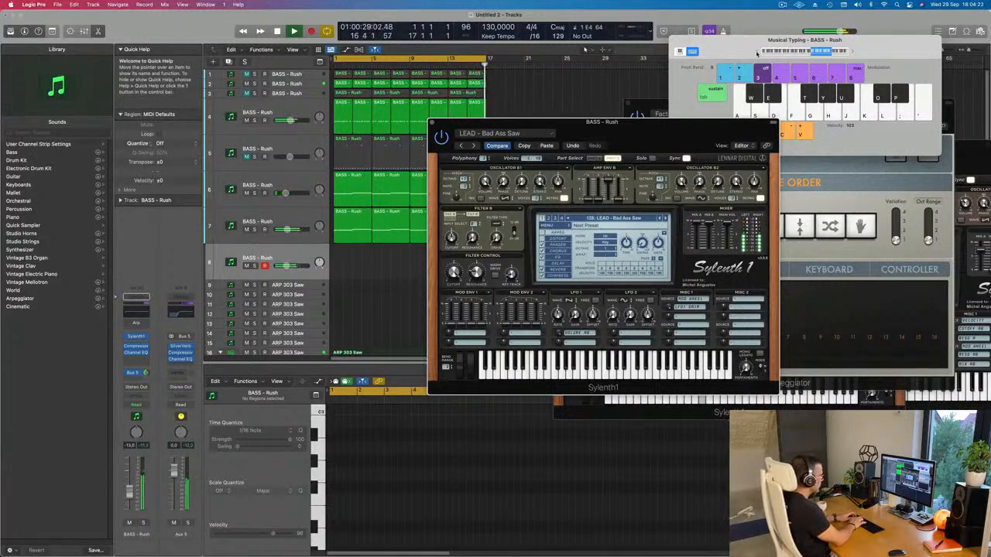
Step: Record a lead melody on track 8 from bar 1 to about bar 13 by playing notes with Musical Typing
key("r")
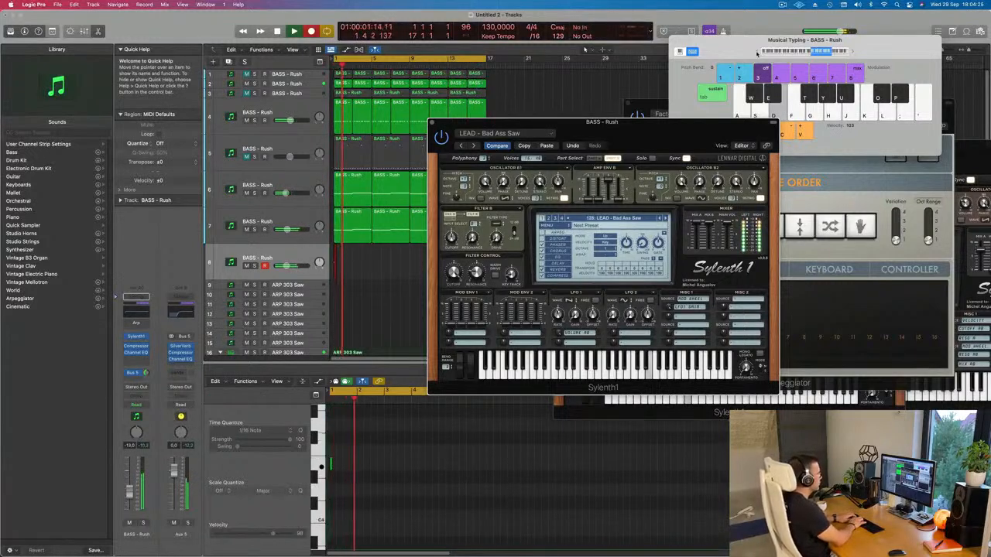
key("d")
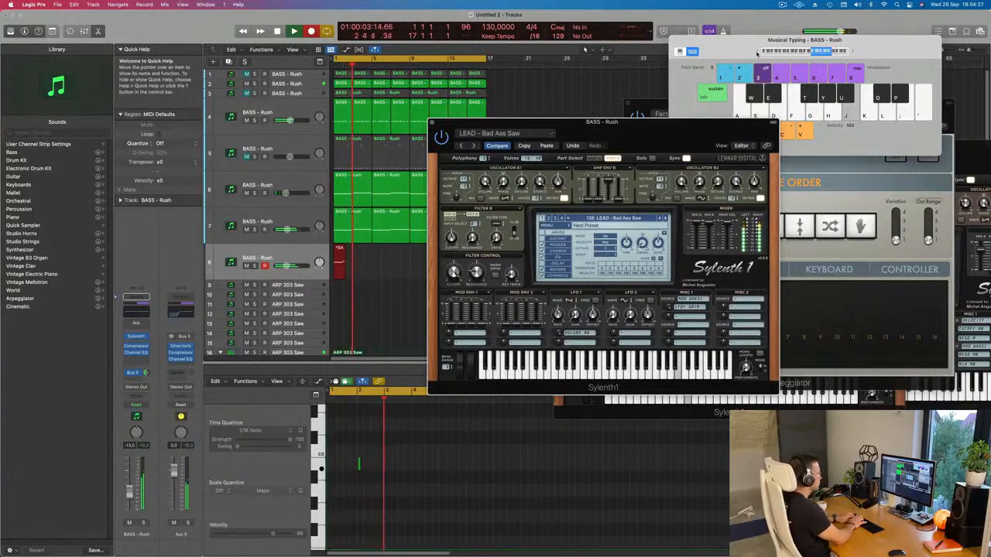
key("f")
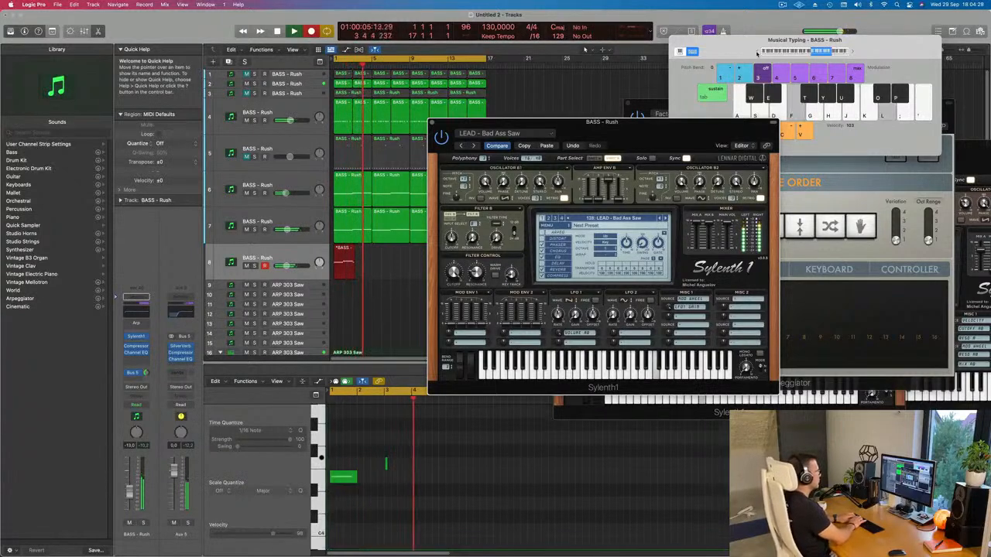
key("l")
key("d")
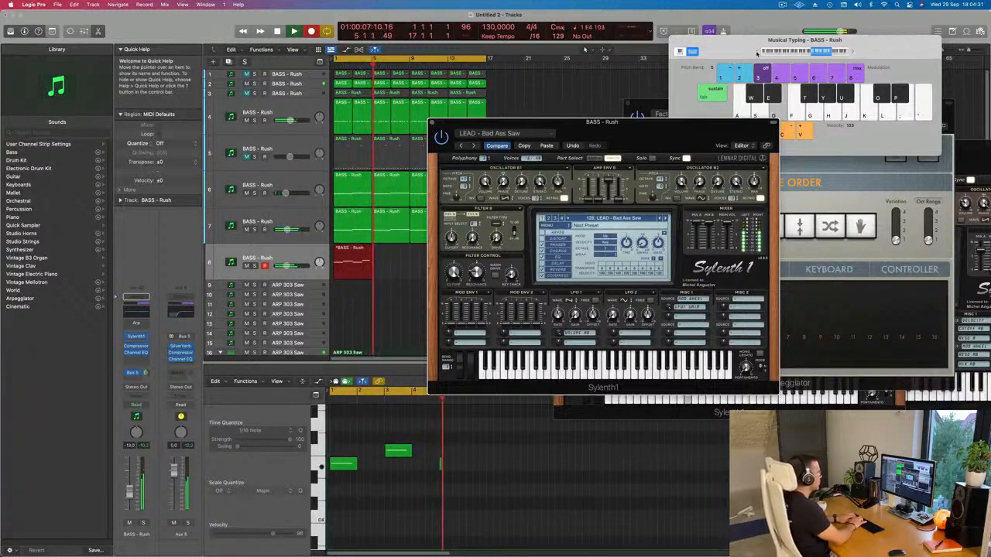
key("g")
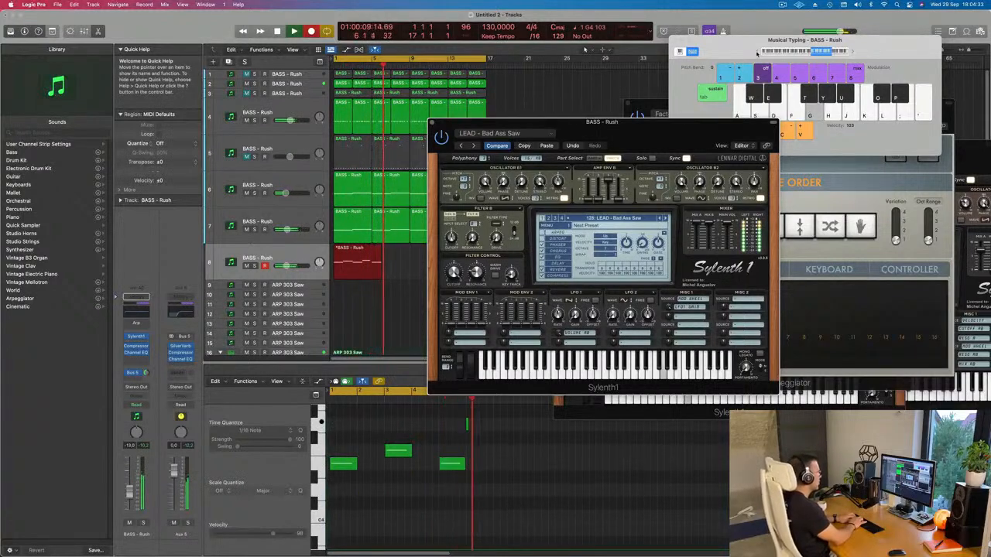
key("d")
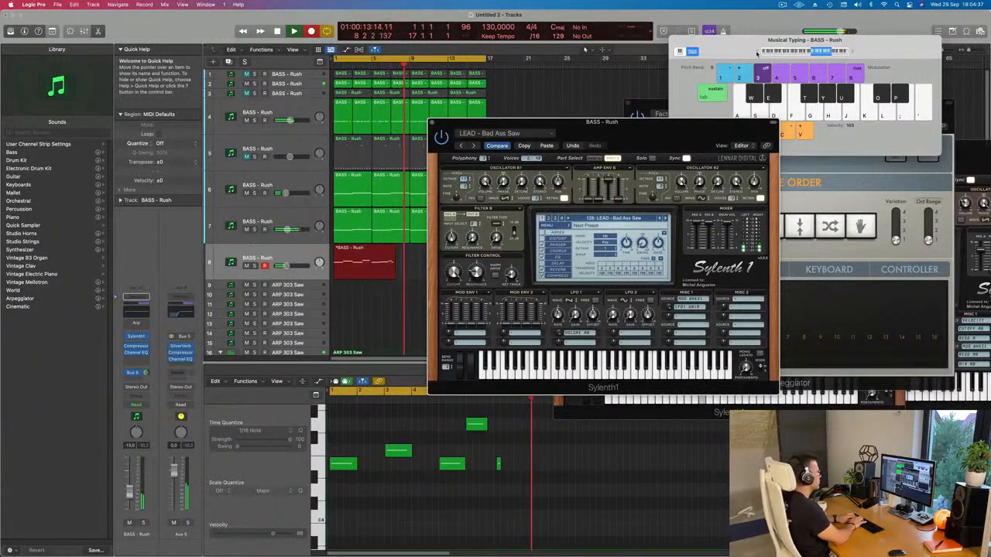
key("d")
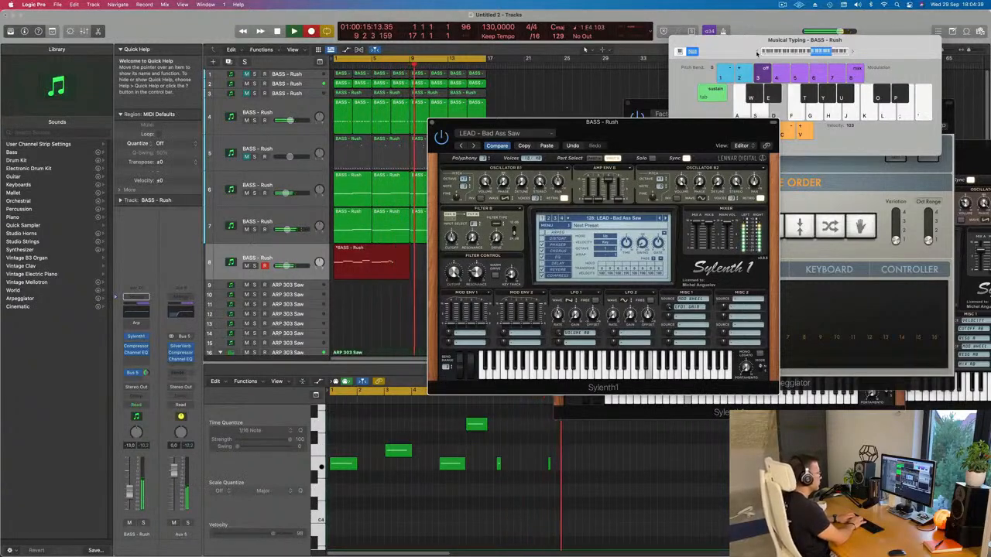
key("g")
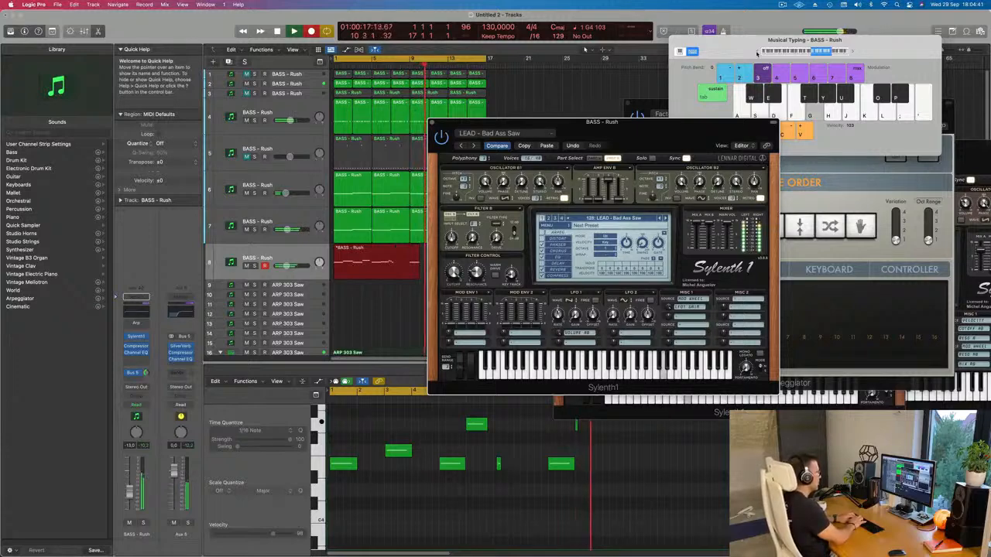
key("k")
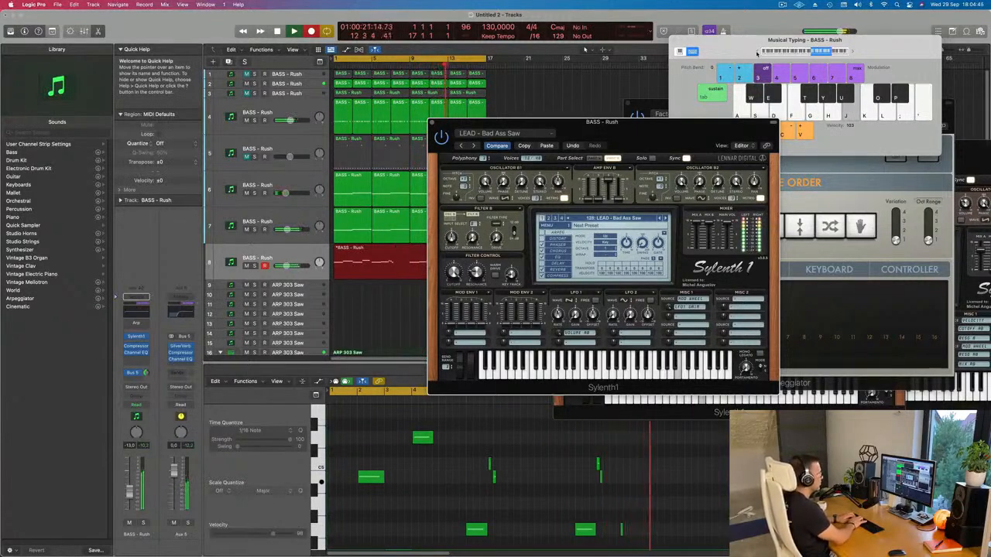
key("space")
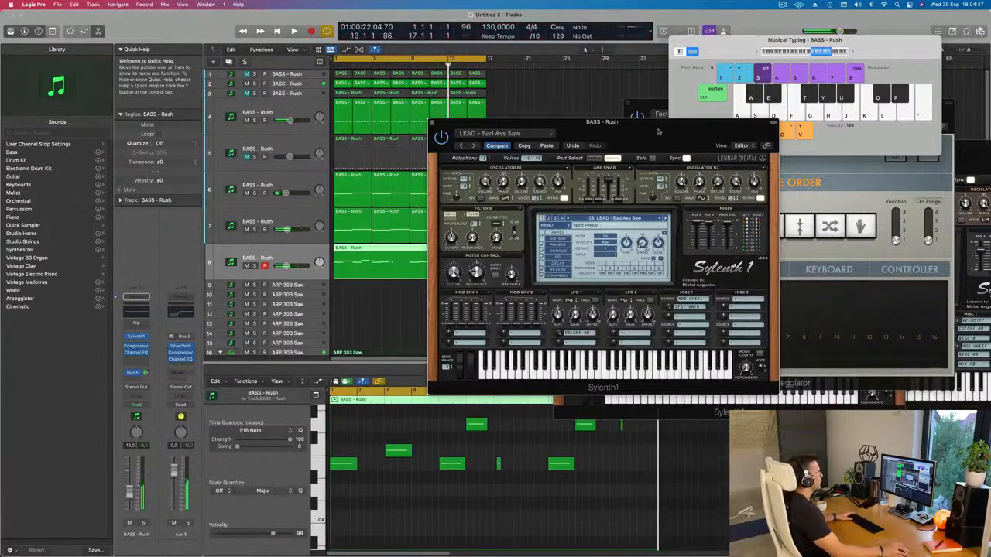
Step: Replay the recorded melody from the start and split track 8's region at bar 9
key("space")
left_click(652, 112)
left_click_drag(576, 124, 727, 100)
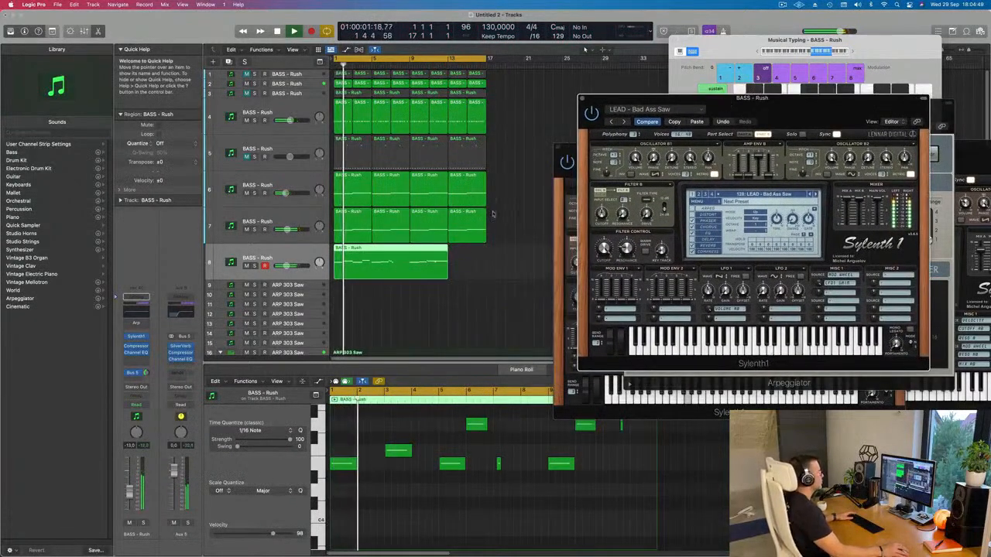
scroll(400, 307, "left", 2)
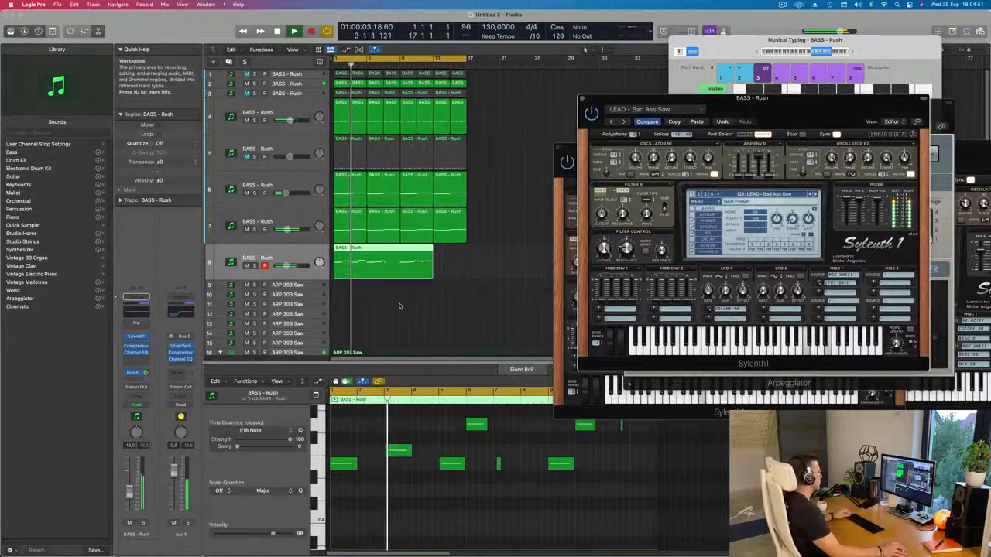
scroll(400, 302, "up", 3)
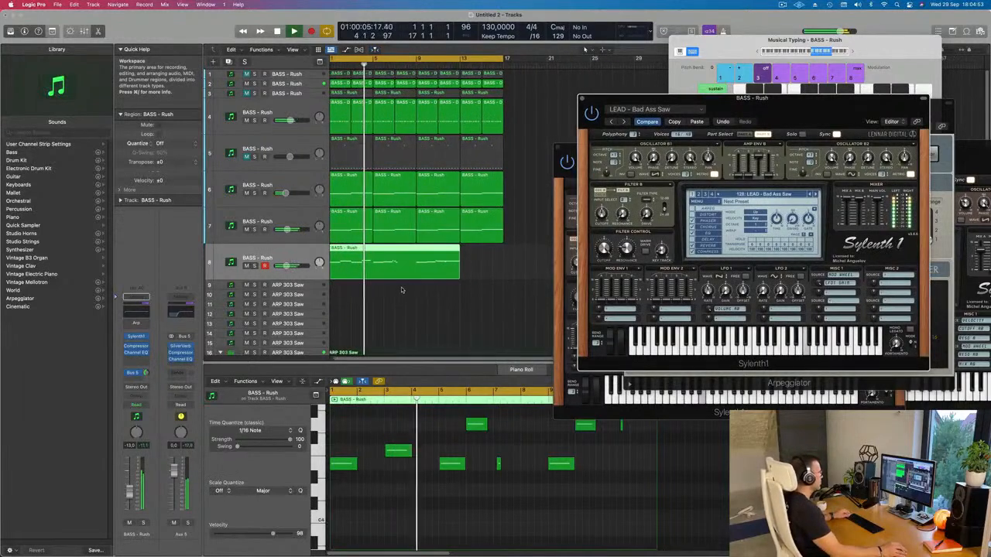
scroll(400, 289, "down", 3)
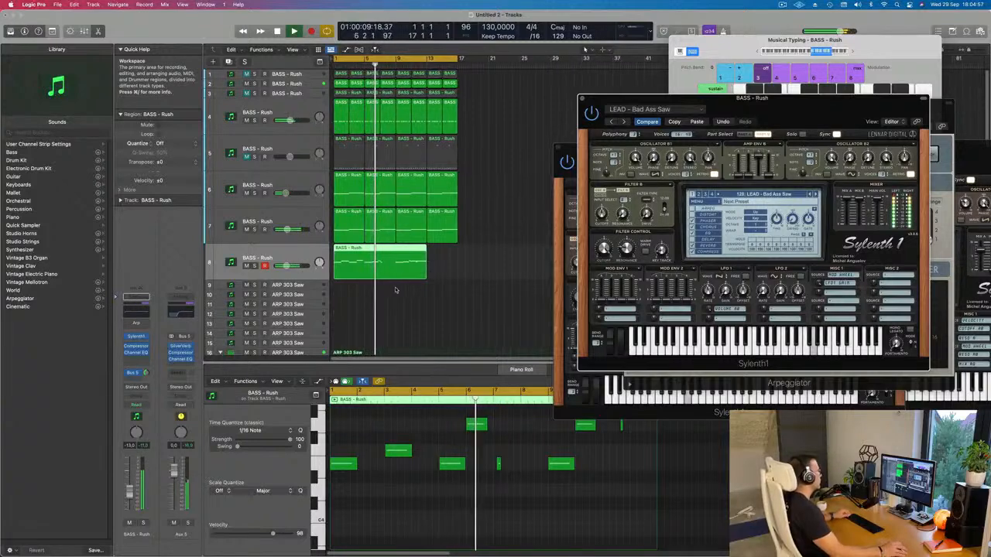
scroll(406, 290, "up", 3)
scroll(405, 296, "down", 3)
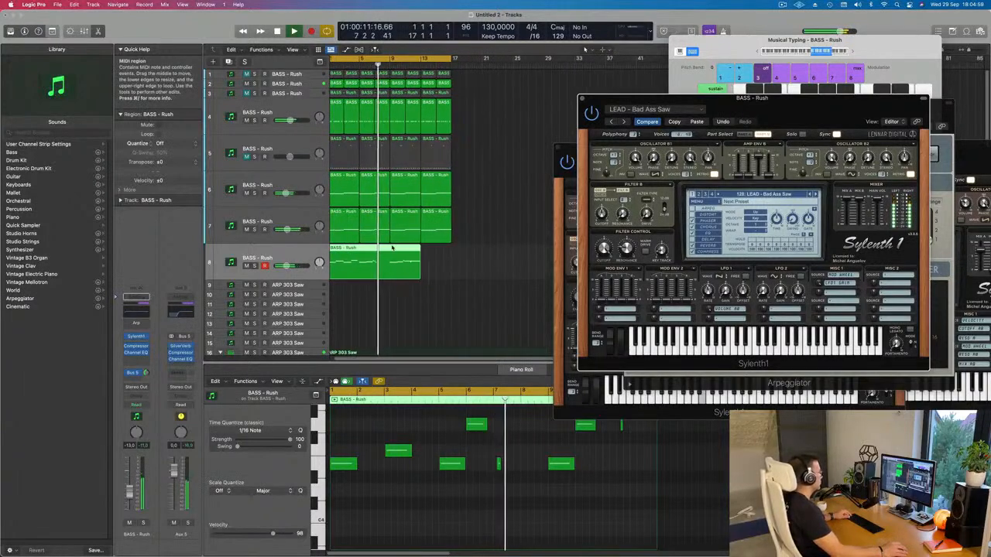
key("super+t")
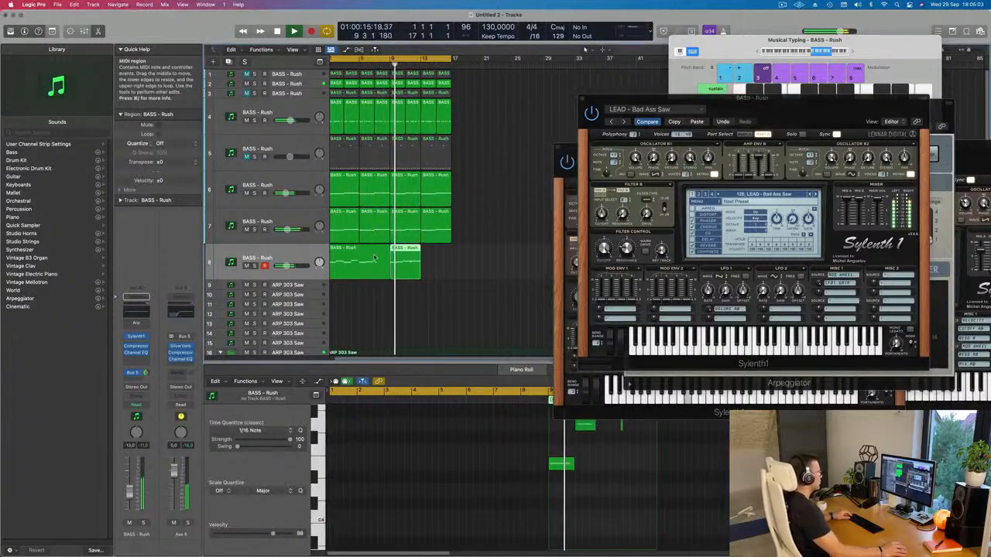
Step: Delete the part of track 8's recording before bar 9 and move the remaining region to bar 1
left_click(376, 258)
key("Delete")
left_click(411, 253)
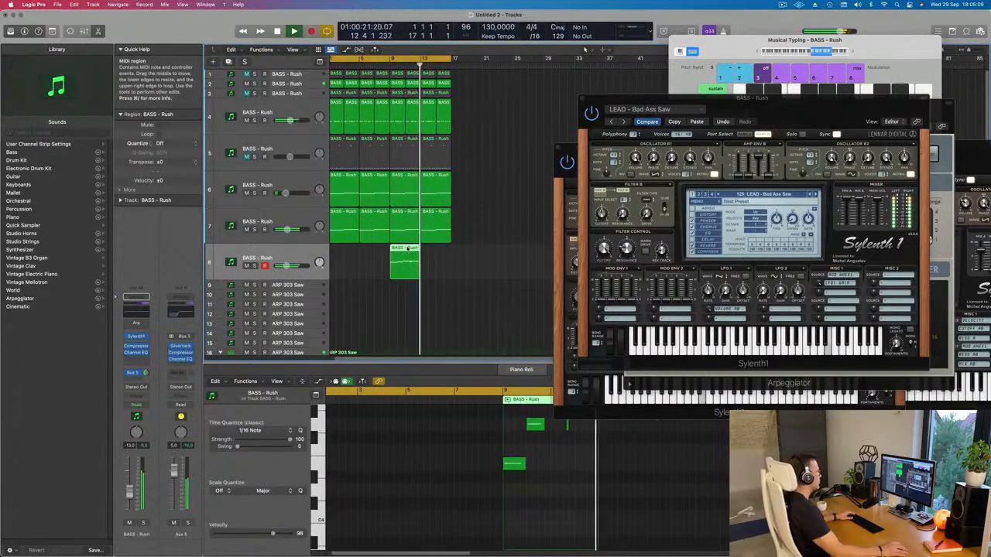
left_click_drag(408, 248, 350, 251)
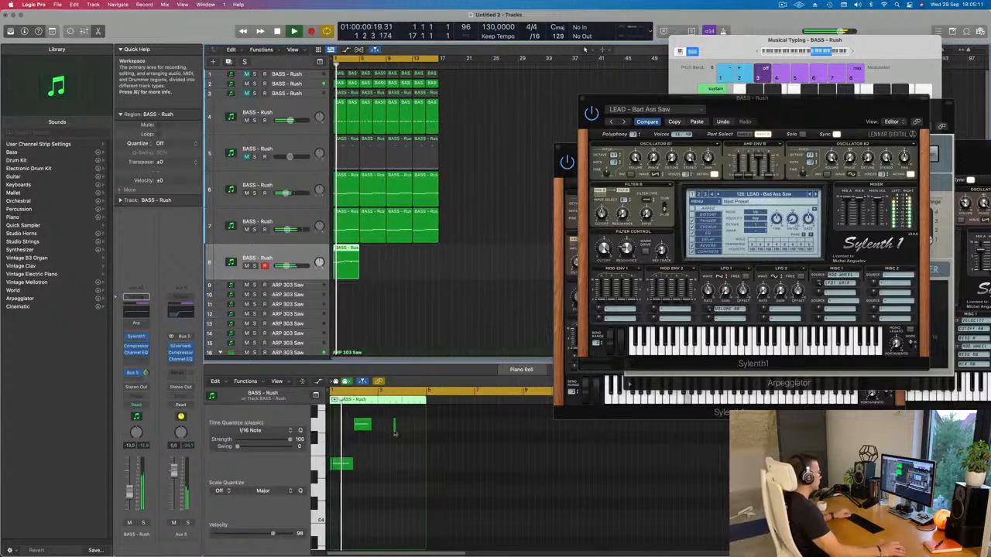
Step: Transpose all notes of track 8's region down an octave and delete the stray short low note just after bar 3
scroll(394, 437, "up", 3)
left_click(360, 455)
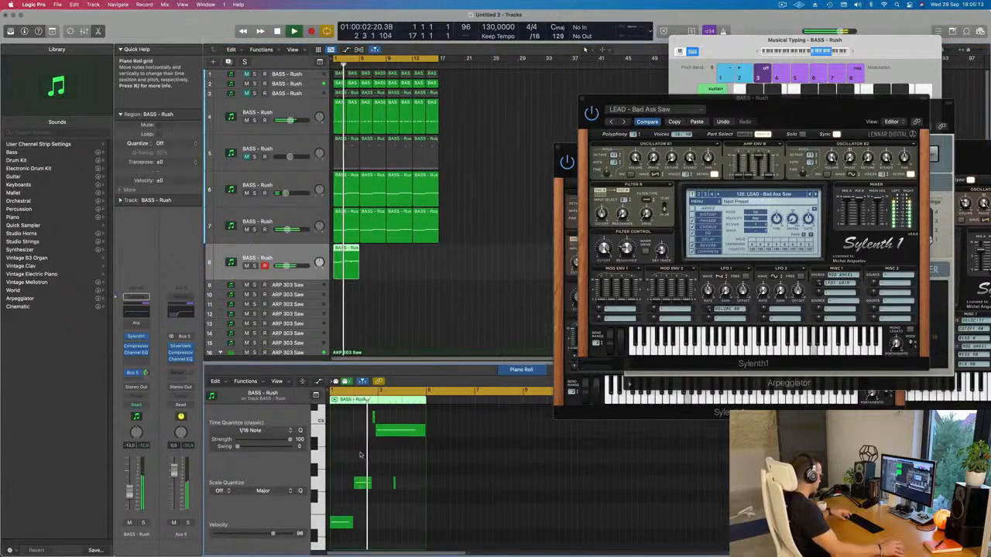
key("super+a")
key("Delete")
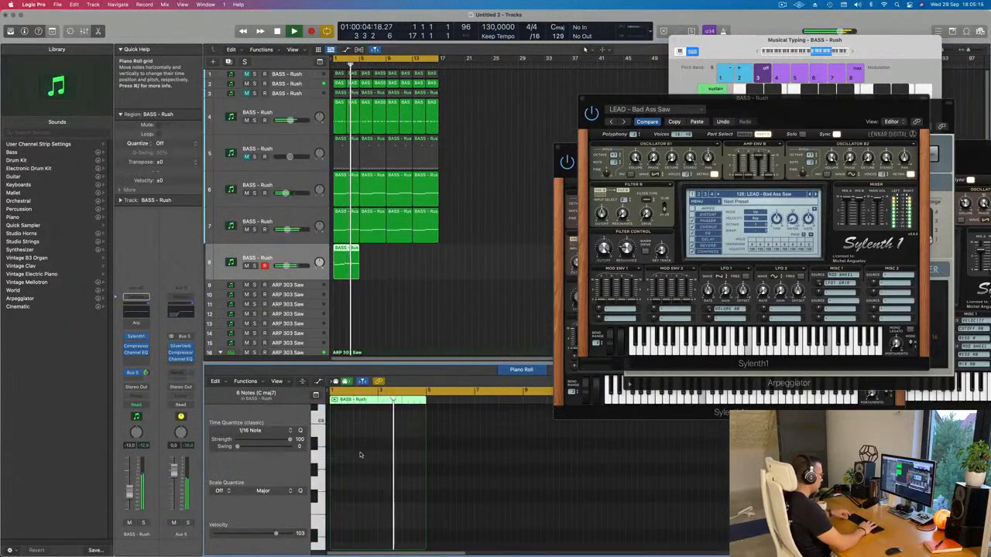
scroll(363, 454, "down", 4)
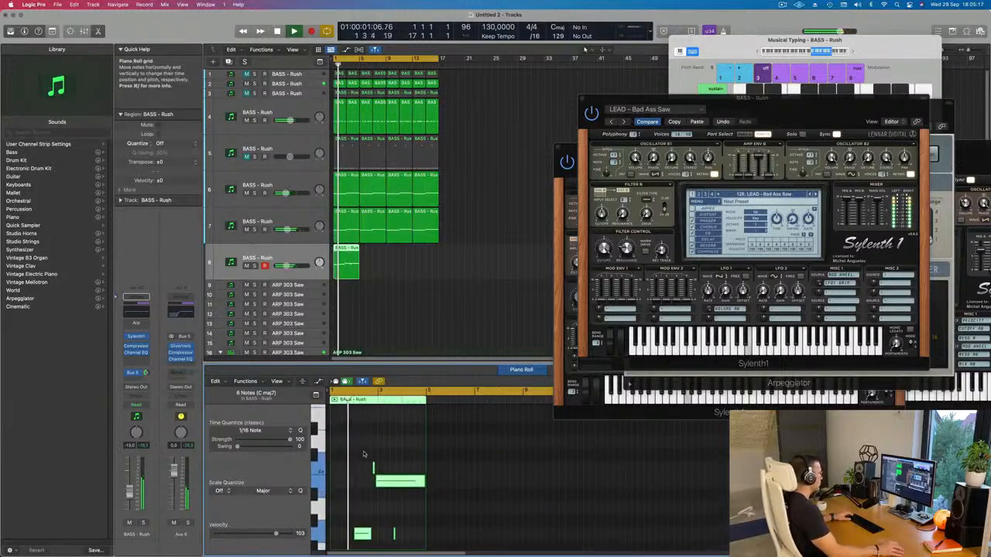
left_click_drag(404, 511, 389, 539)
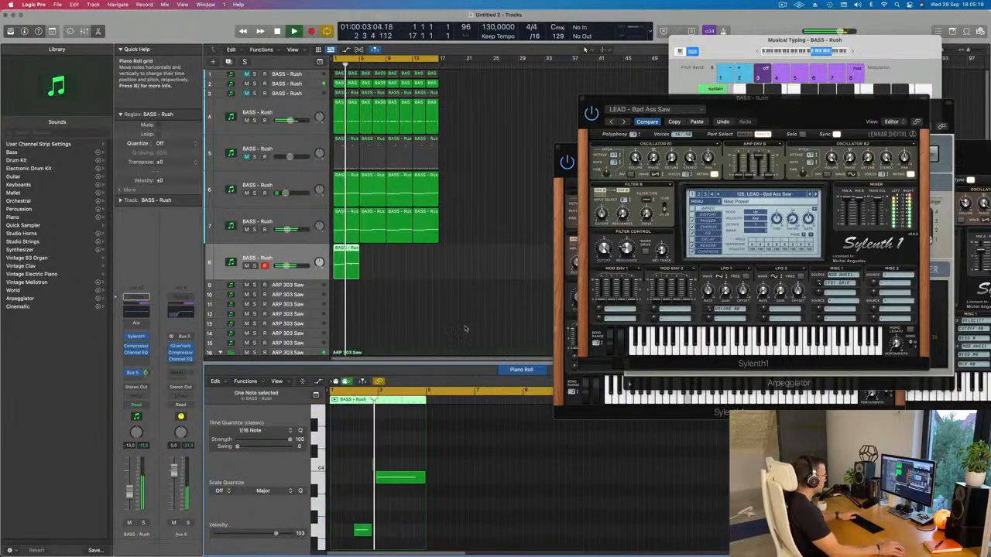
Step: Load the preset LEAD - Acid in track 8's Sylenth1 and try it with the Arpeggiator switched on while the song replays
scroll(398, 281, "up", 2)
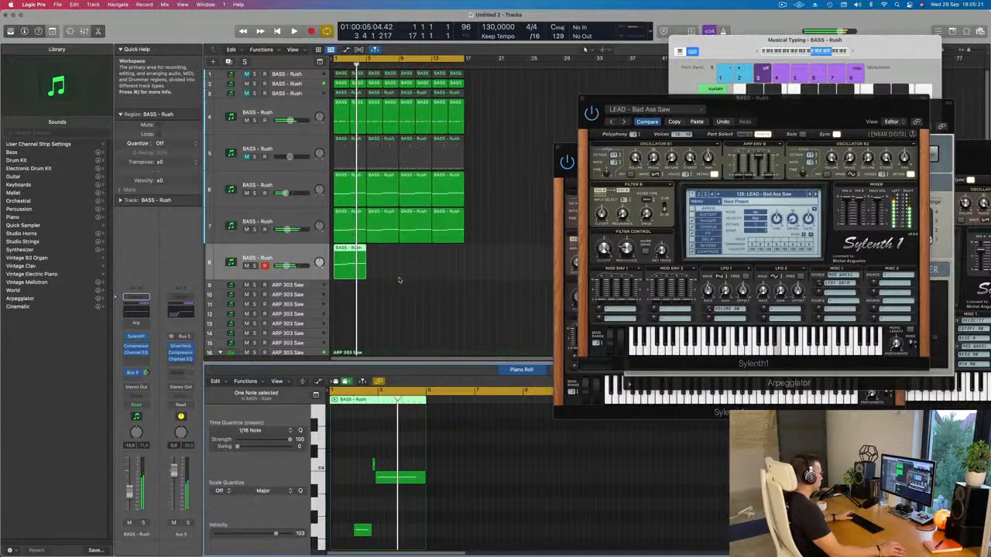
left_click_drag(805, 121, 664, 173)
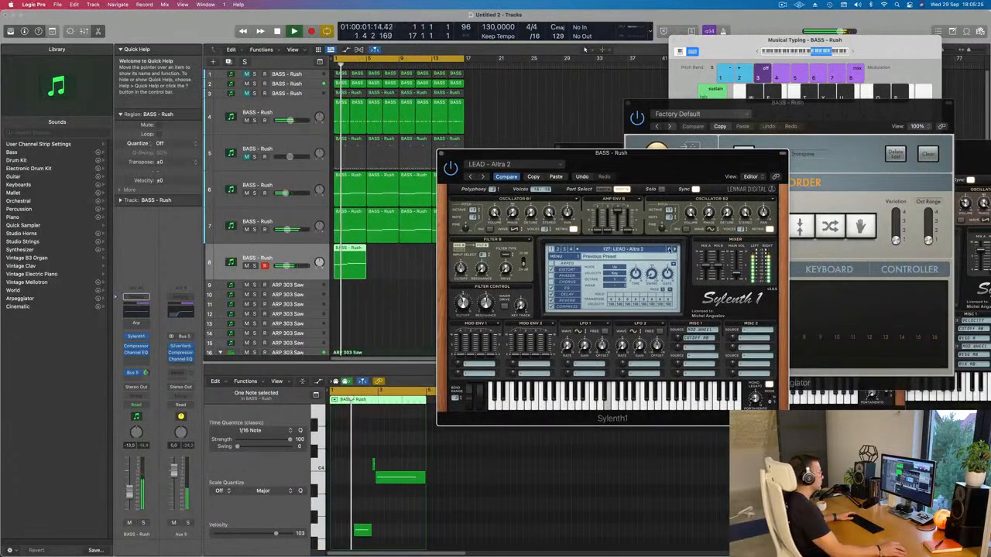
left_click(671, 249)
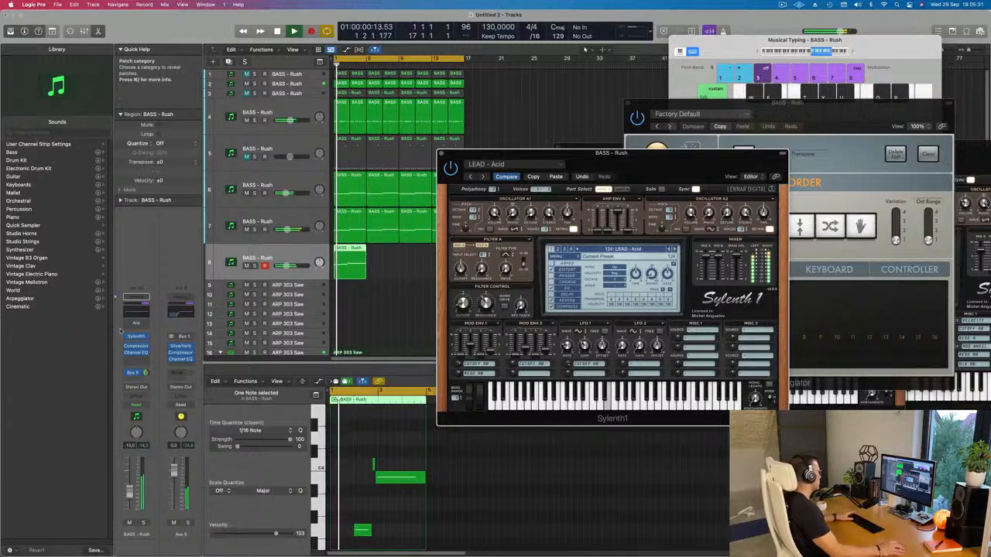
left_click(128, 324)
left_click(145, 323)
left_click(120, 331)
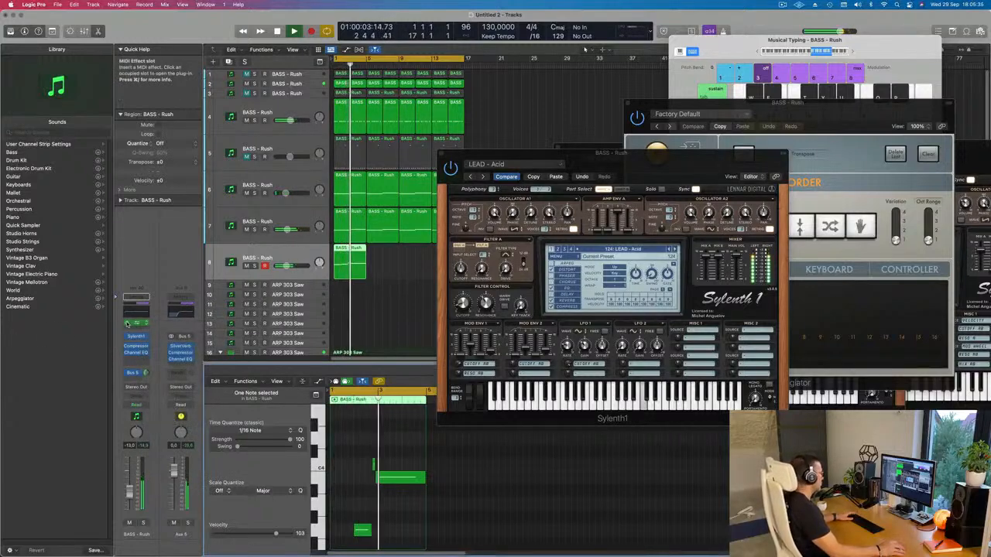
key("Return")
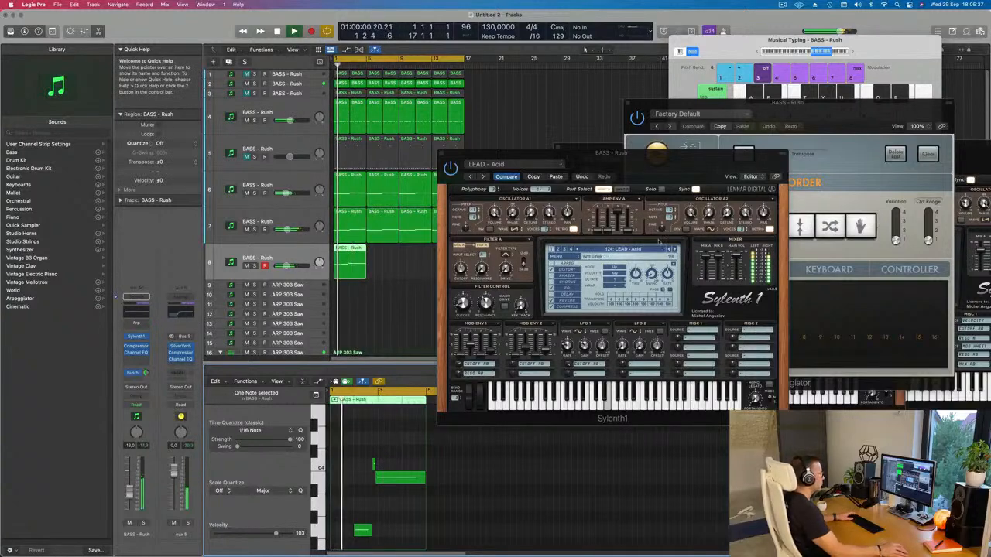
Step: Load the preset BASS - Wippenberg in track 8's Sylenth1, replay from the start and raise the track's volume to -11.6 dB
left_click(512, 178)
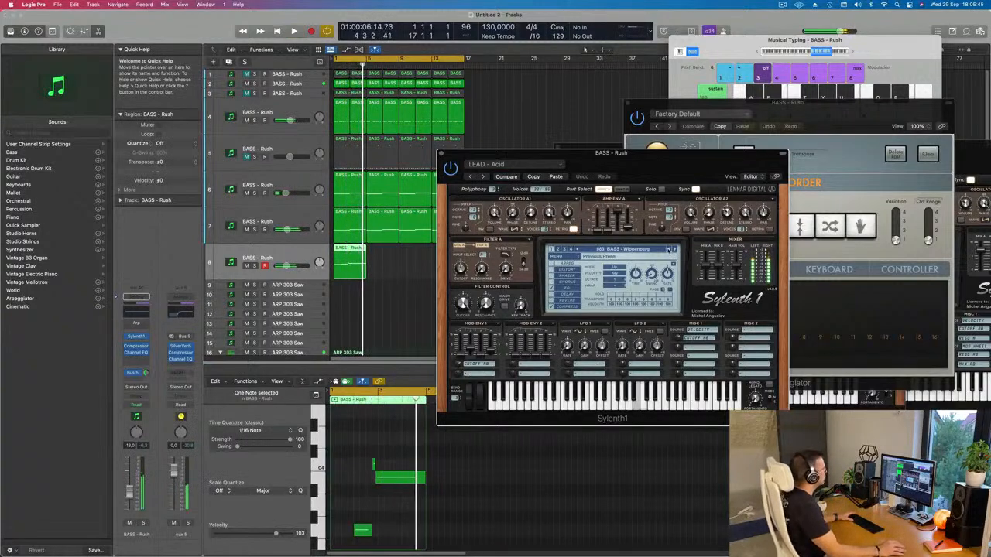
key("space")
key("space")
key("space")
left_click_drag(130, 494, 130, 492)
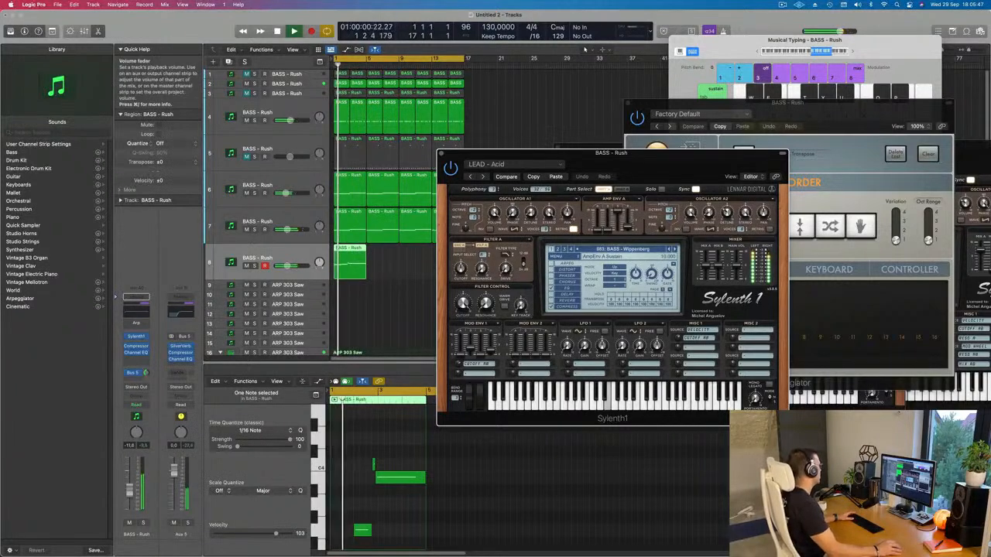
Step: Adjust the low-frequency bands in track 8's Channel EQ, setting the low shelf to 114 Hz and +0.1 dB
left_click(136, 353)
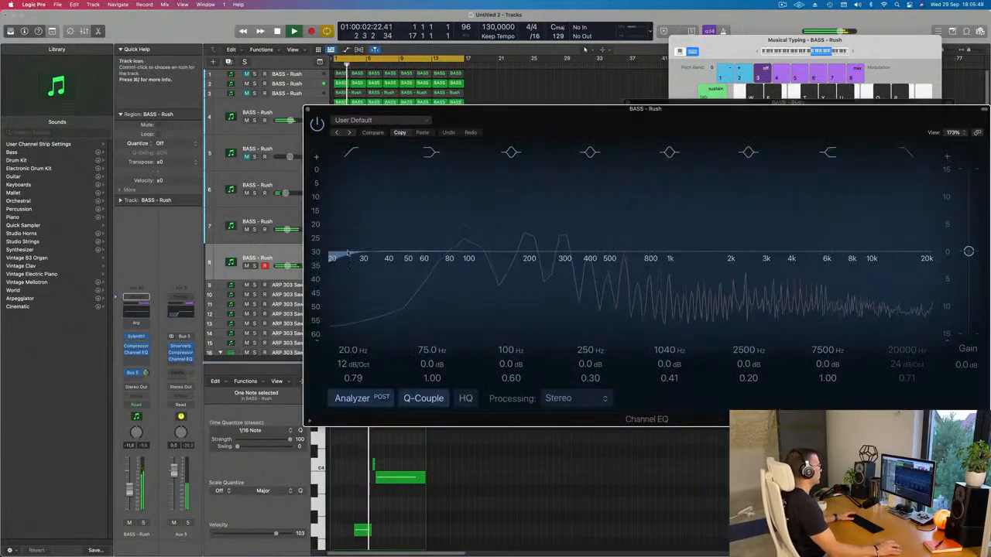
left_click_drag(442, 252, 479, 252)
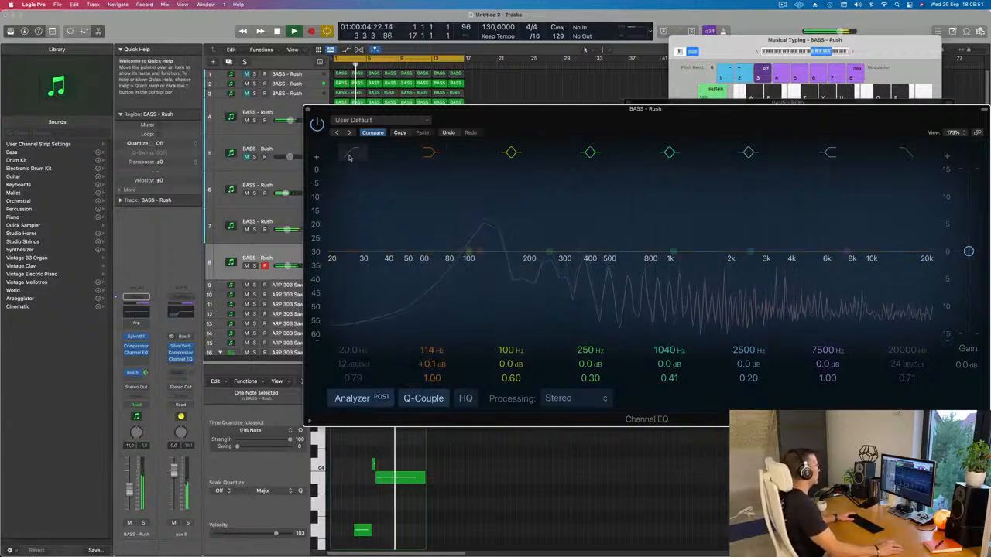
left_click_drag(342, 236, 611, 209)
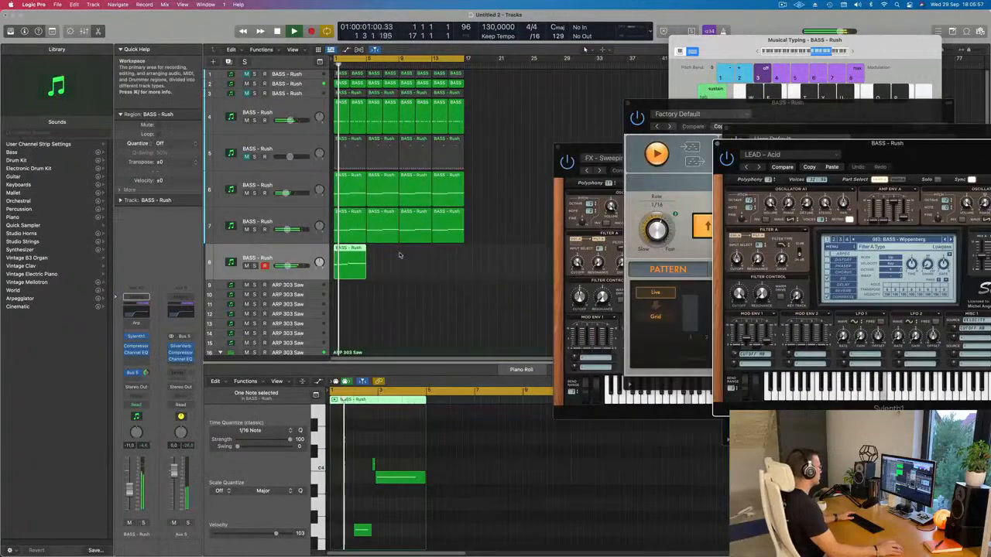
Step: Repeat track 8's four-bar region three times so the part fills bars 1 to 16
left_click(353, 262)
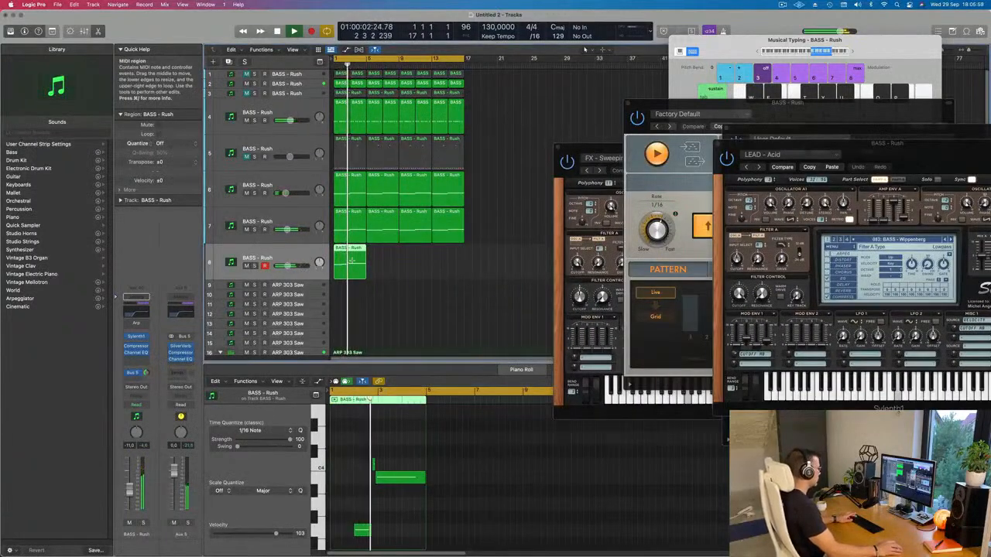
key("super+r")
key("super+r")
key("super+r")
scroll(362, 270, "down", 2)
scroll(362, 270, "down", 2)
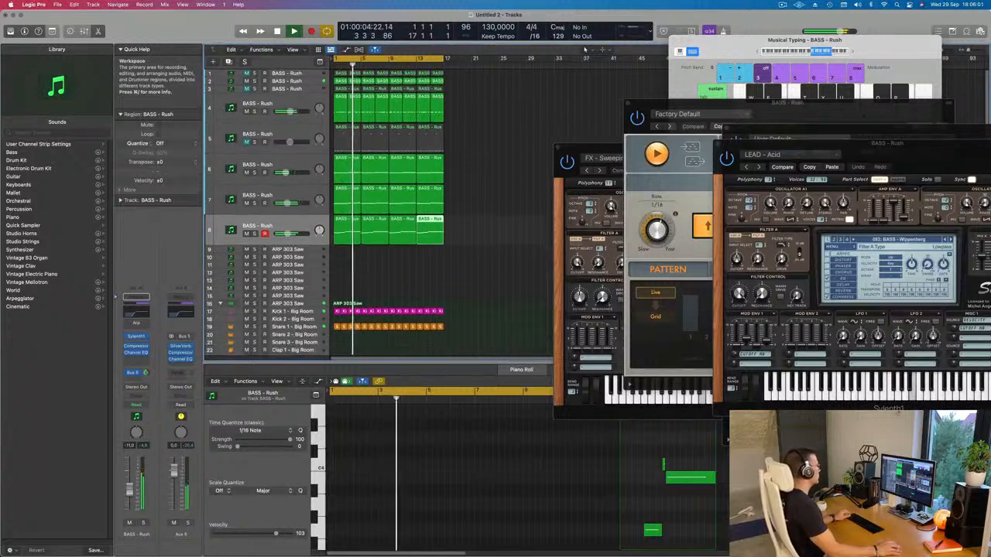
left_click(384, 263)
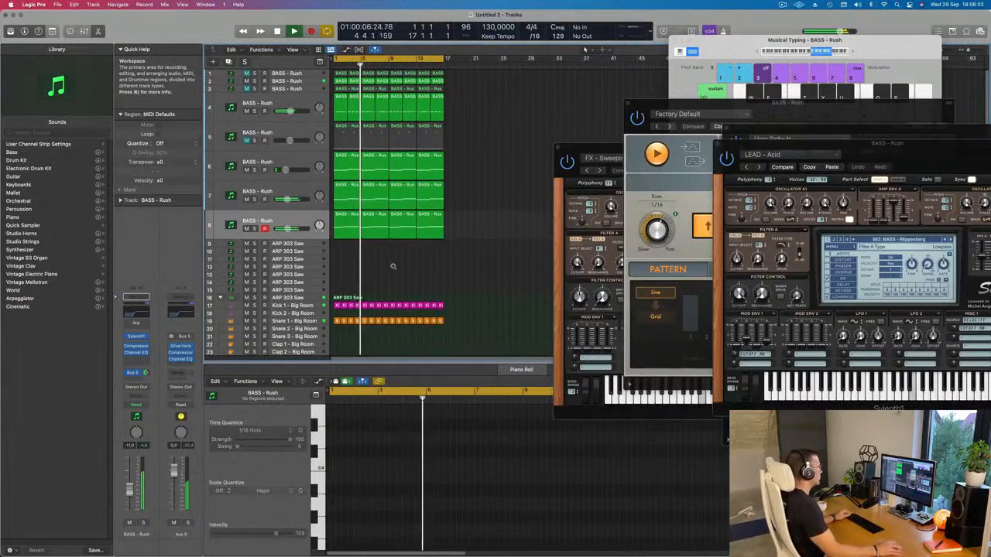
scroll(391, 267, "down", 1)
scroll(433, 264, "left", 1)
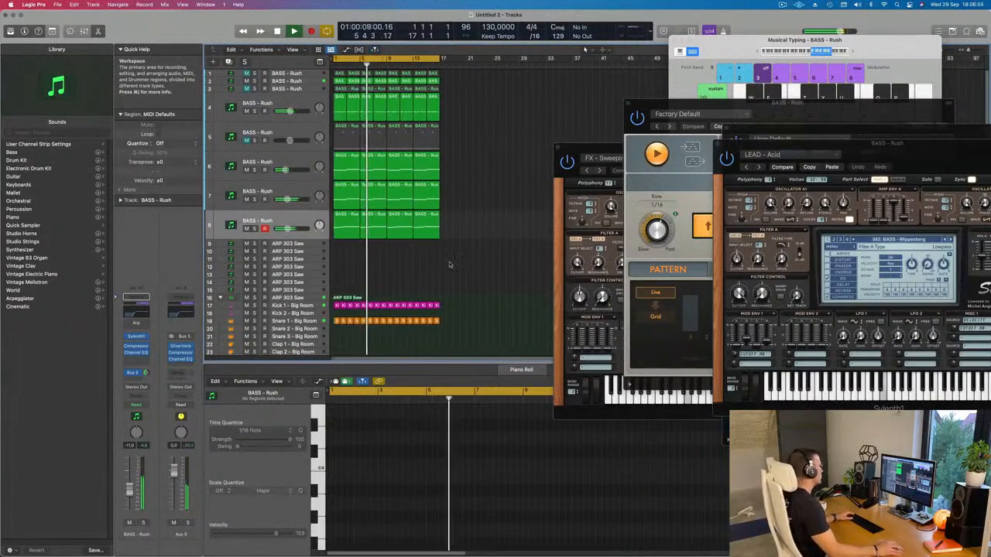
Step: Shorten the long last note in track 8's first region so it ends around the middle of bar 4
left_click(378, 227)
scroll(515, 466, "up", 5)
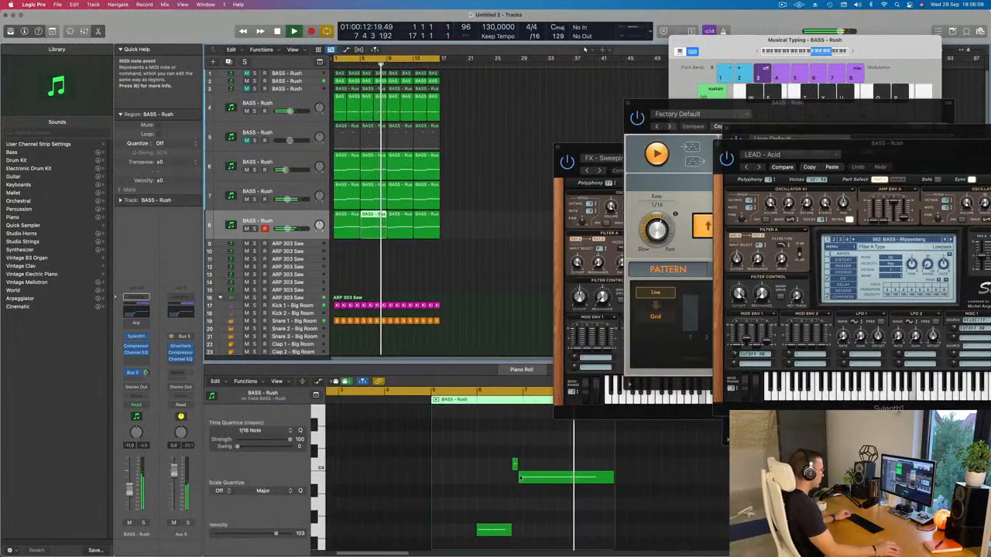
scroll(518, 469, "down", 3)
key("space")
key("space")
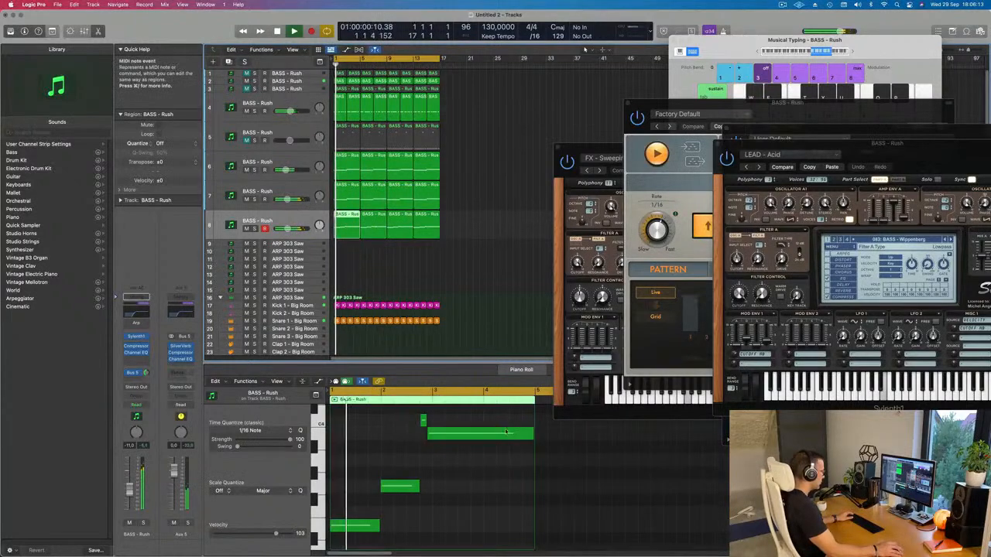
left_click(524, 436)
left_click_drag(533, 435, 508, 436)
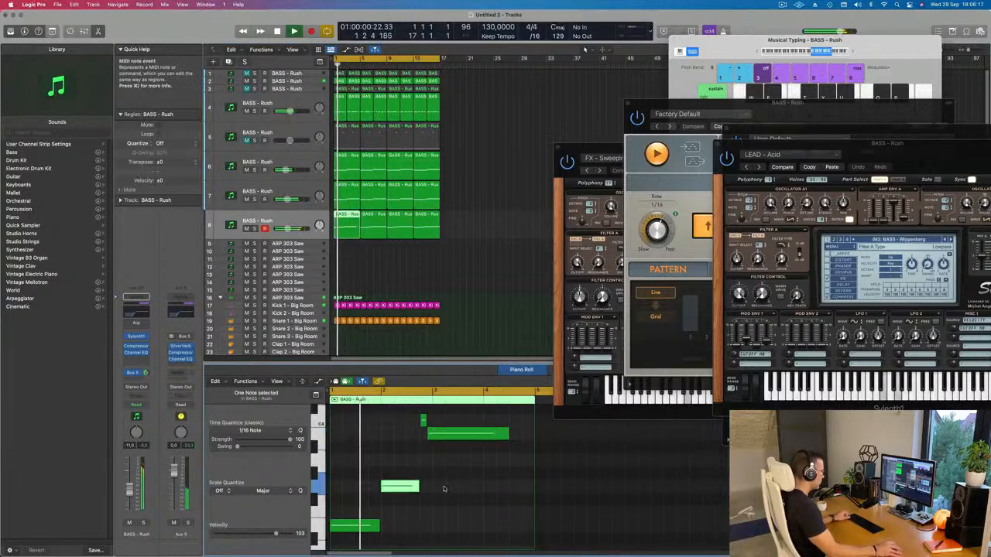
Step: Copy the bar 2 note of track 8's first region into the gap at the end of bar 4
left_click_drag(404, 487, 531, 487)
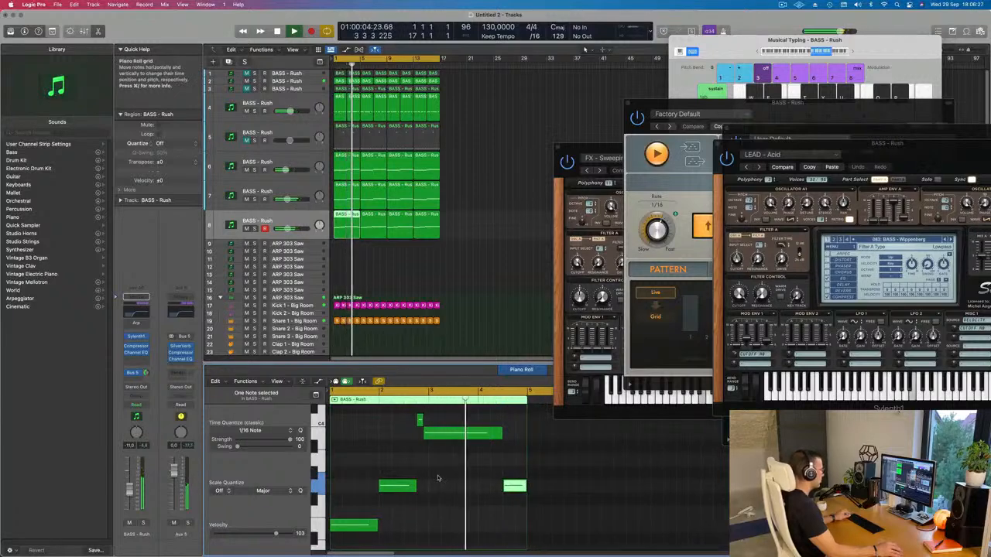
scroll(437, 478, "down", 2)
scroll(387, 463, "down", 1)
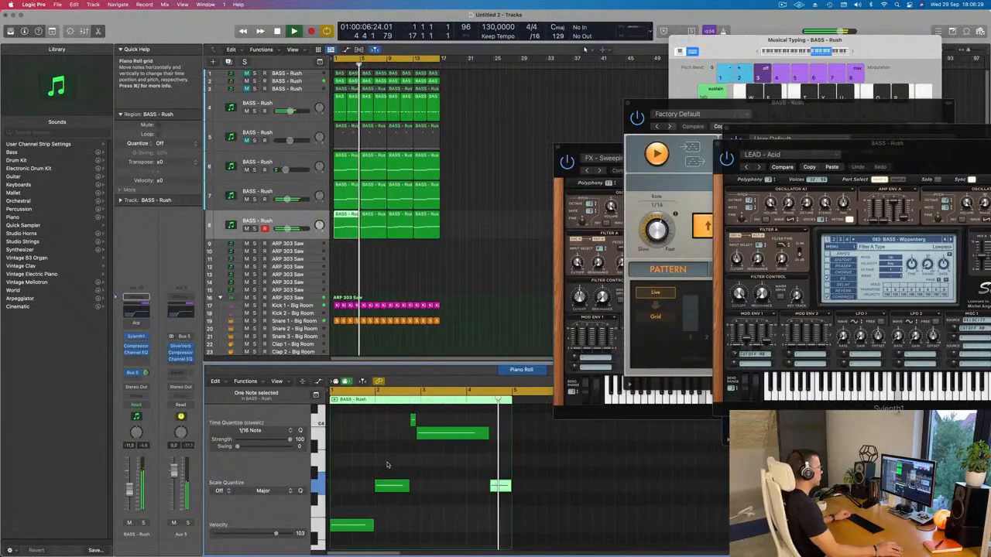
scroll(389, 465, "down", 2)
Step: Unmute track 7, replay the song from the start and check the track's Sylenth1 settings
key("Return")
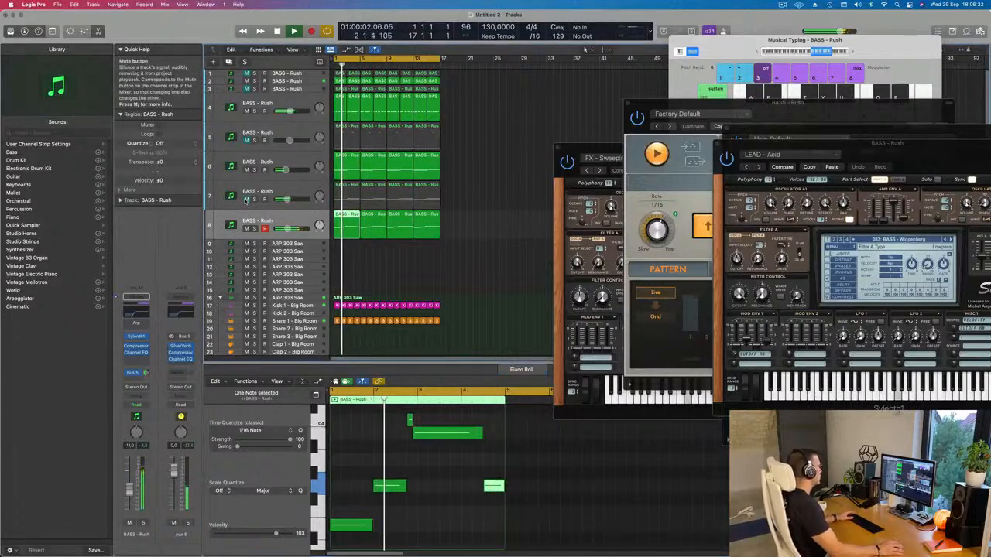
left_click(244, 198)
key("Return")
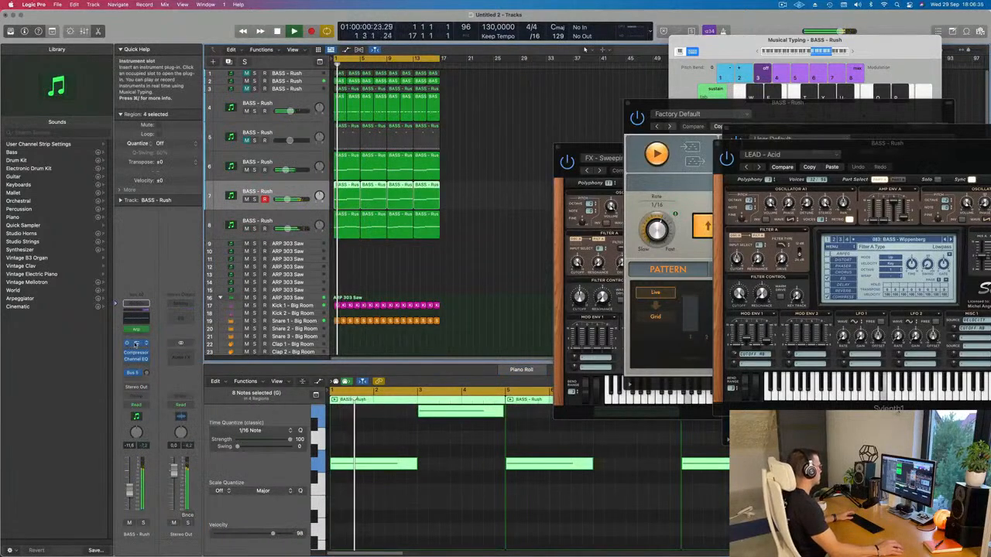
left_click(135, 344)
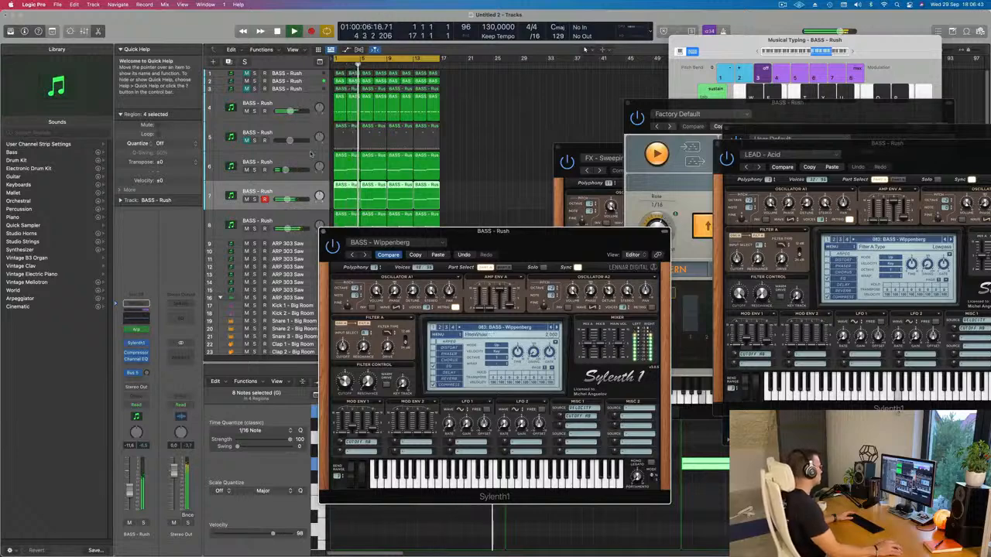
left_click(323, 231)
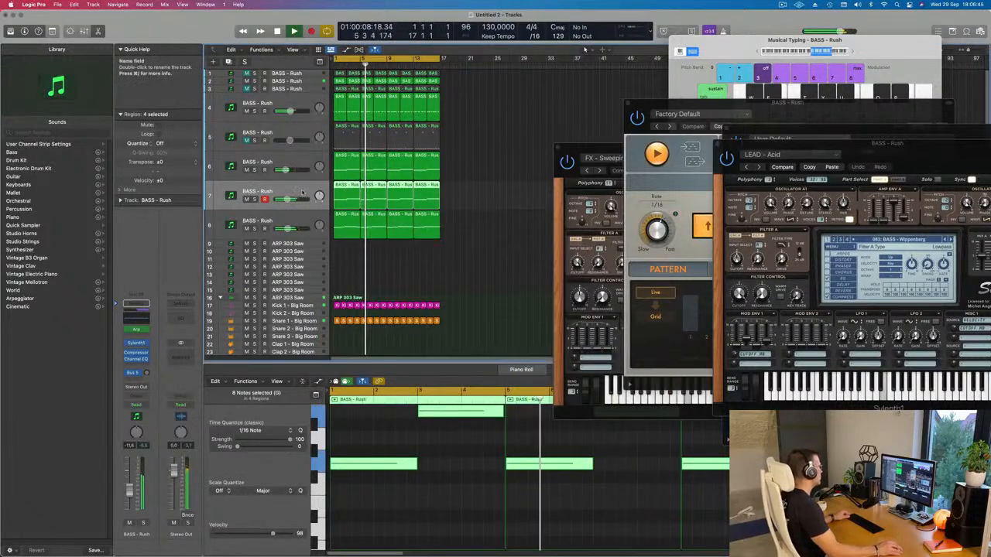
Step: Solo track 4 and track 2 in turn to hear each one alone
left_click(255, 111)
left_click(255, 111)
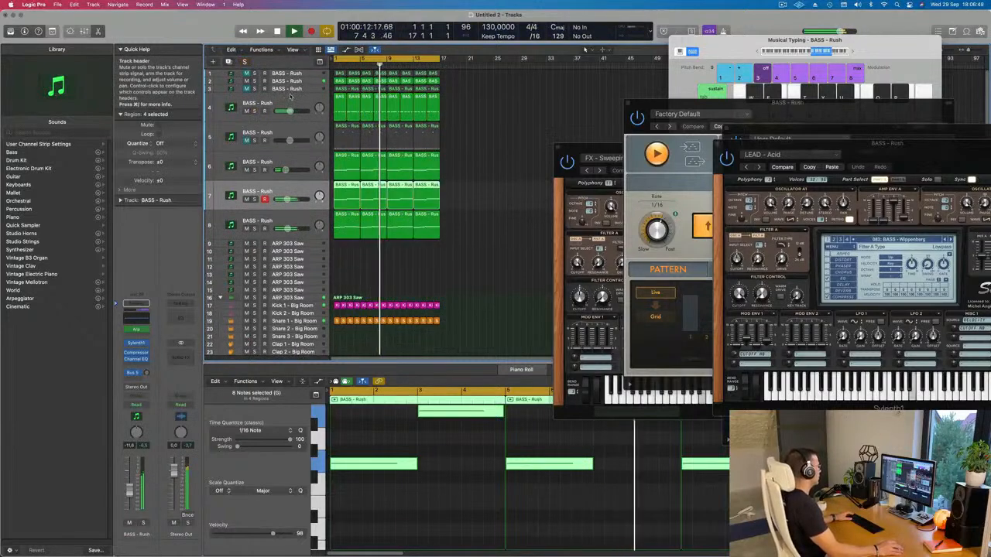
left_click(255, 81)
left_click(254, 81)
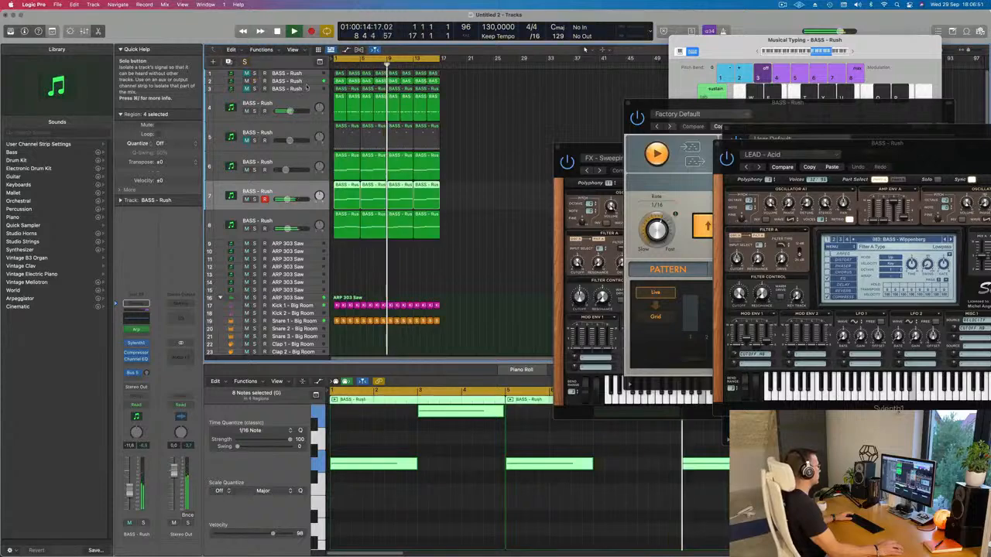
Step: Select track 2, replay from the start and raise its volume to -4.1 dB
left_click(282, 81)
key("space")
key("space")
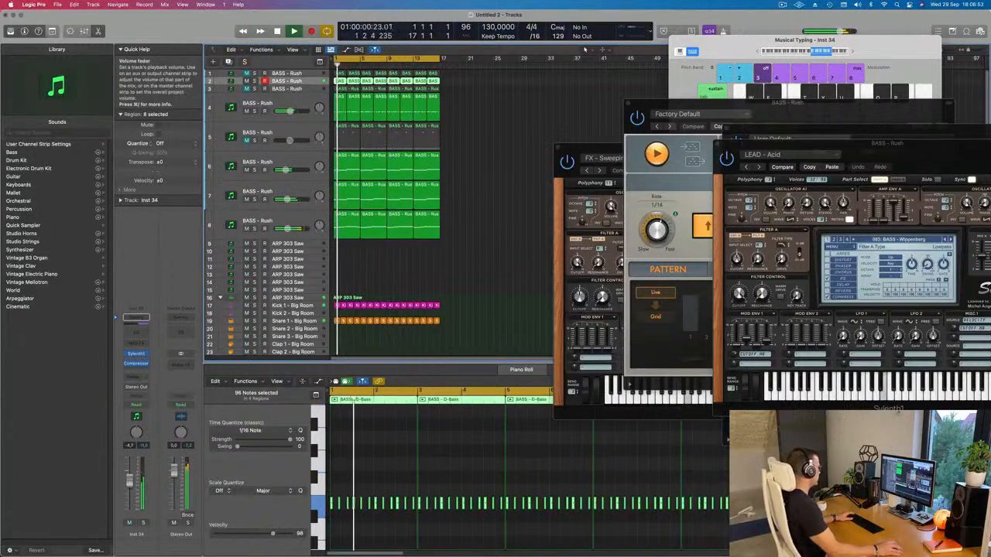
left_click_drag(129, 483, 129, 481)
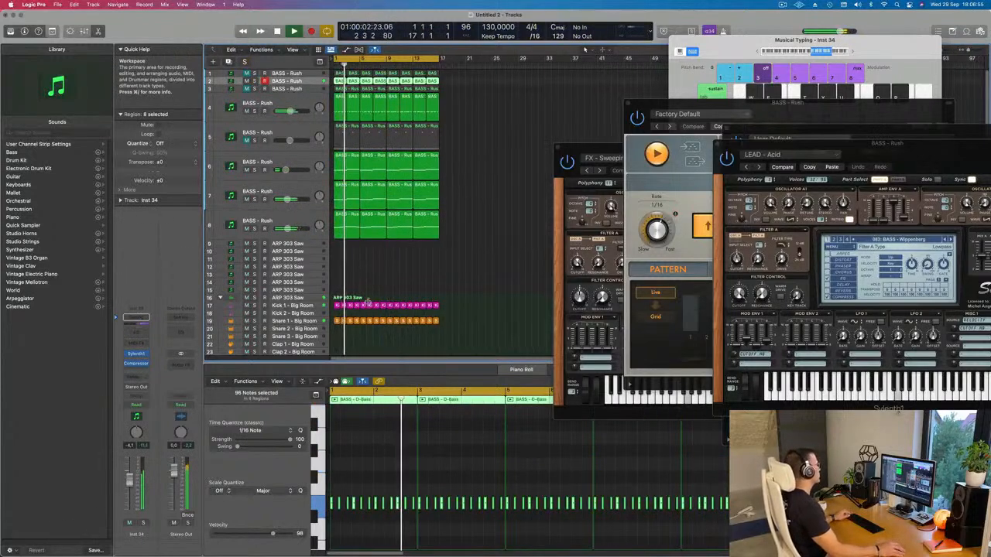
Step: Duplicate track 8 as a new empty track below it and open the new track's Sylenth1
scroll(367, 294, "right", 2)
left_click(285, 224)
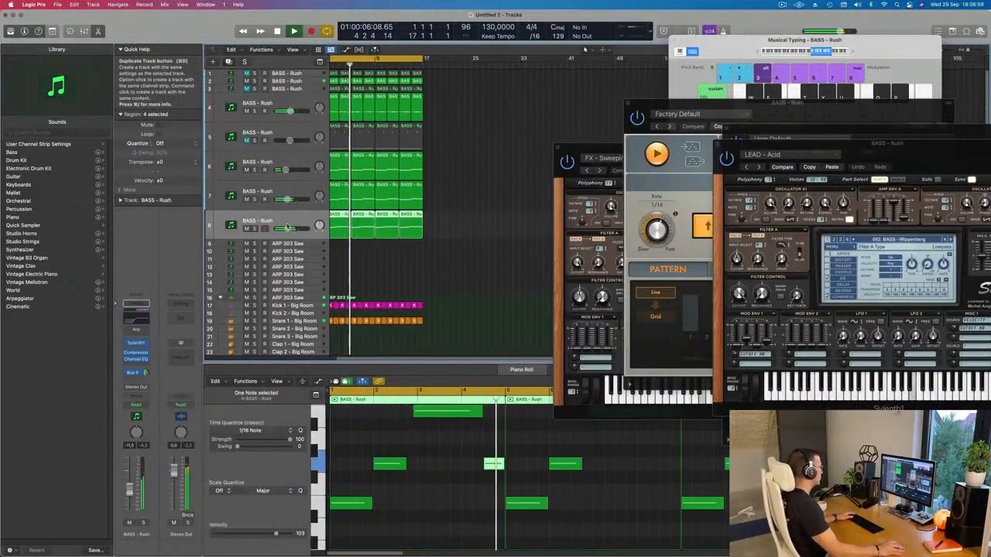
key("super+d")
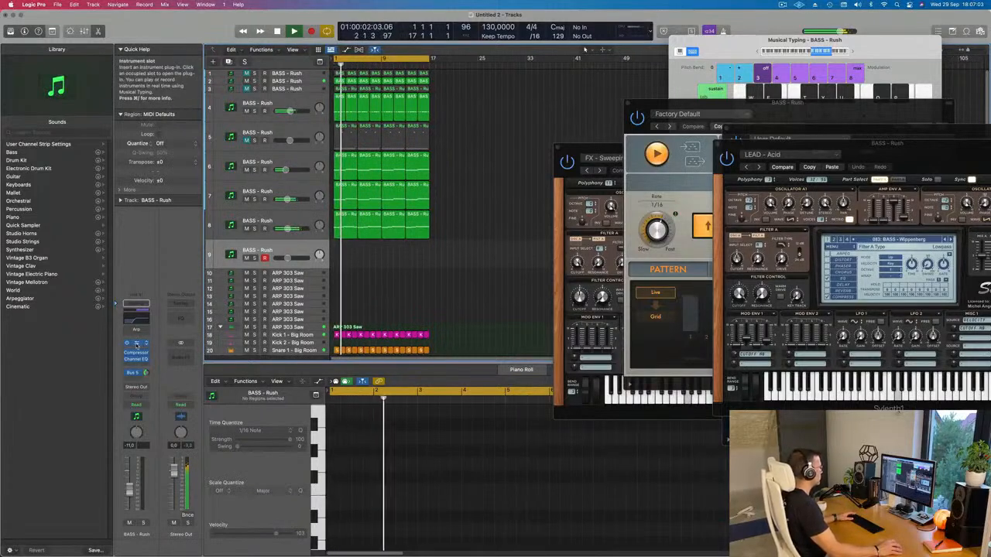
left_click(138, 343)
left_click_drag(540, 110, 522, 110)
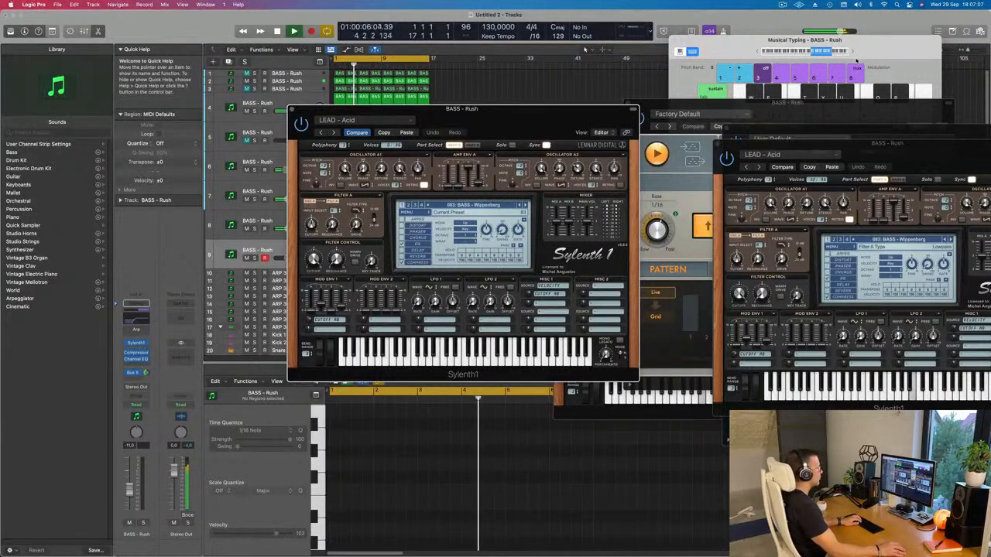
Step: Play notes on track 9 while trying the earlier bass presets BASS - Wide Boy and BASS - Voc Bass
key("j")
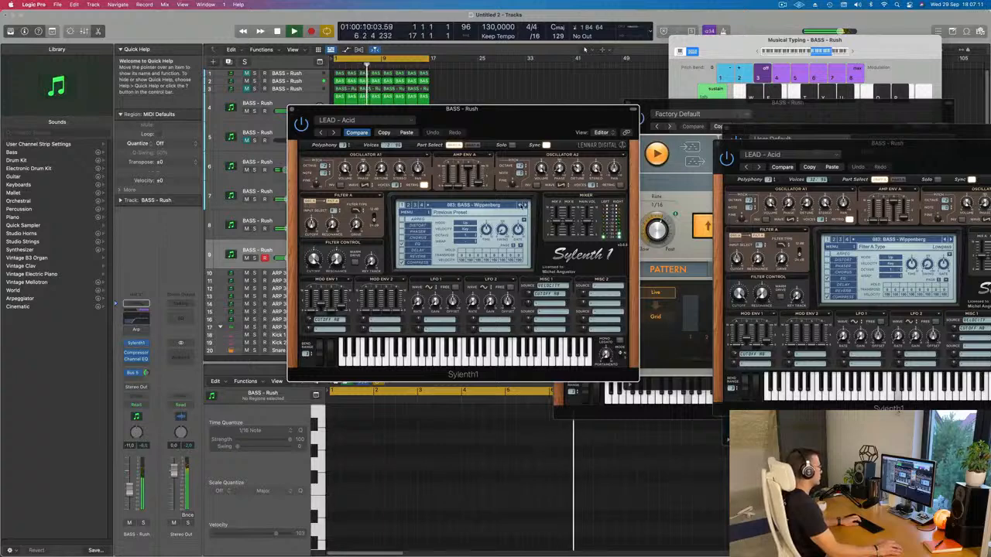
left_click(520, 205)
left_click(520, 205)
key("k")
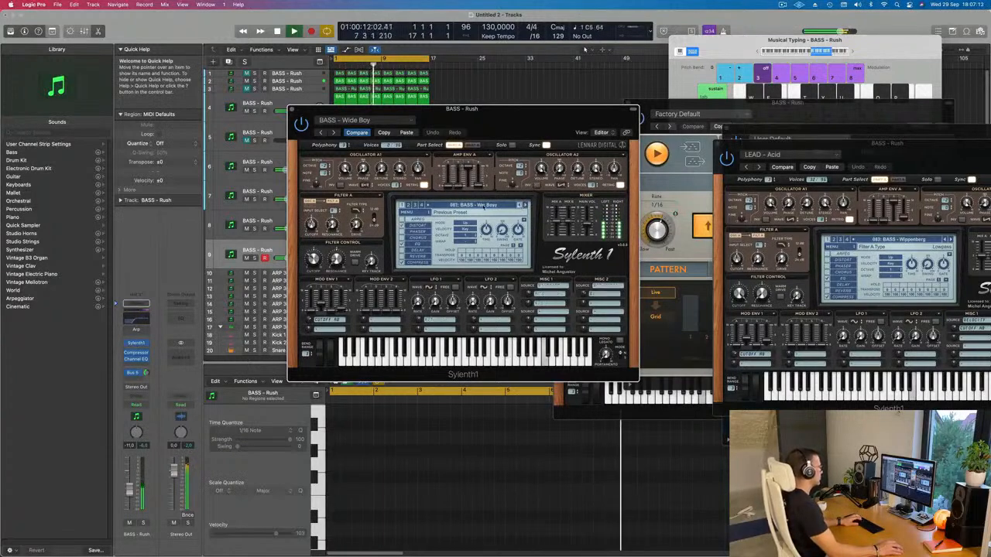
Step: Load LEAD - Airy Guitar in track 9's Sylenth1 and step forward through the lead presets to LEAD - Bad Ass Saw
left_click(482, 205)
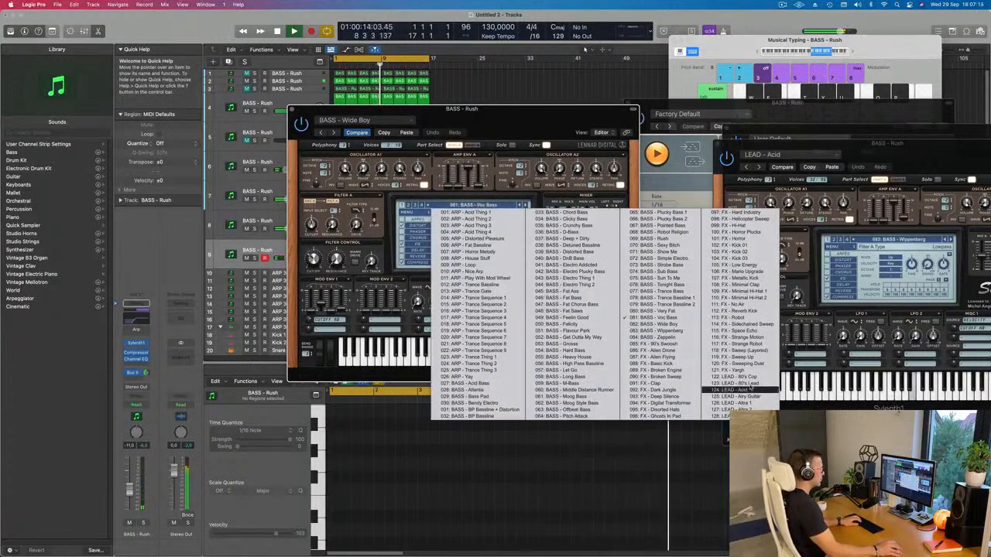
left_click(749, 397)
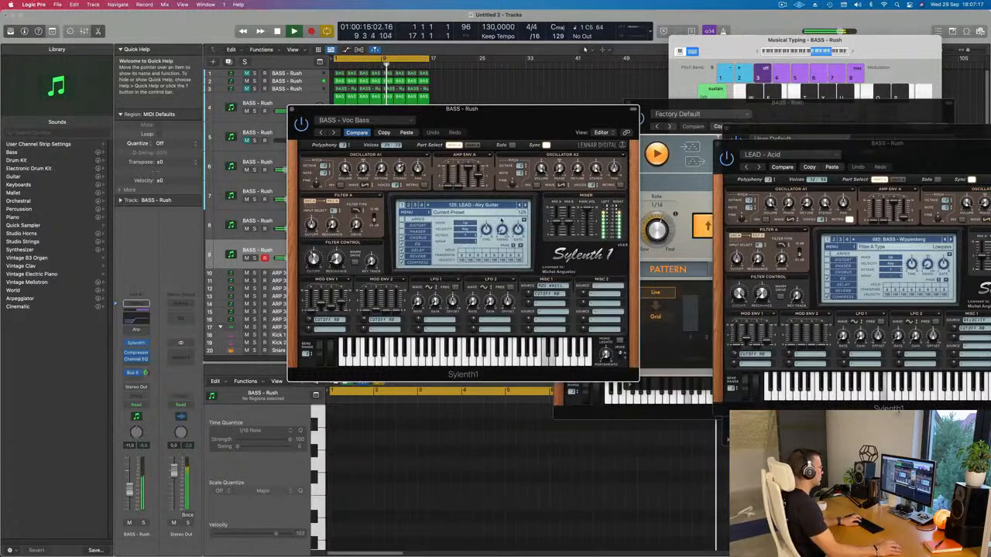
left_click(526, 206)
left_click(526, 206)
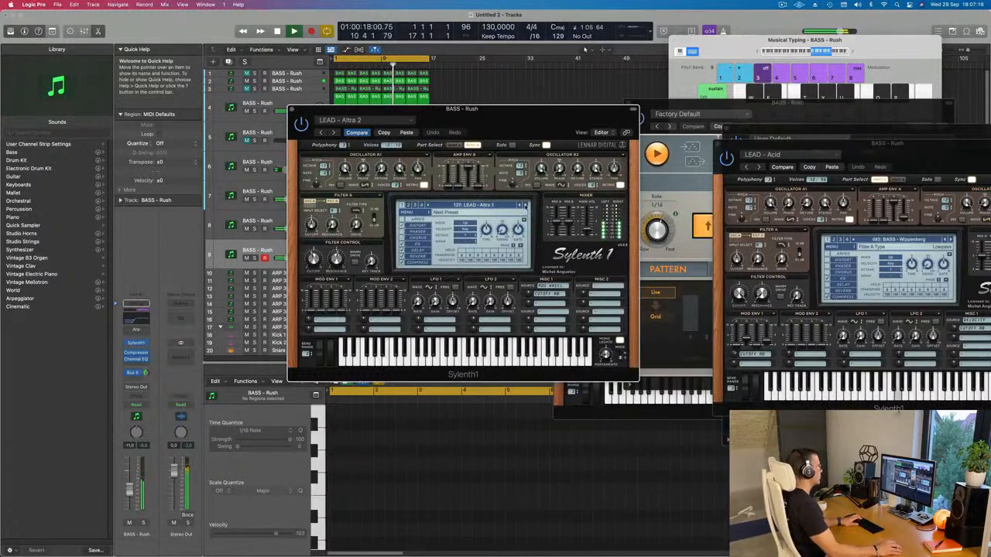
left_click(526, 206)
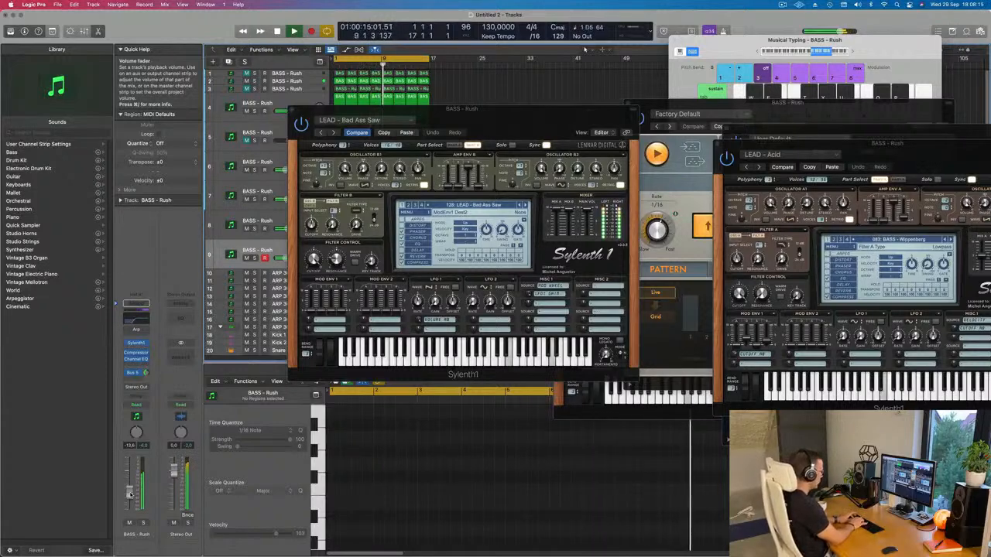
Step: Stop a first short take on track 9 and record a new four-bar pattern of short repeated notes from bar 1
key("r")
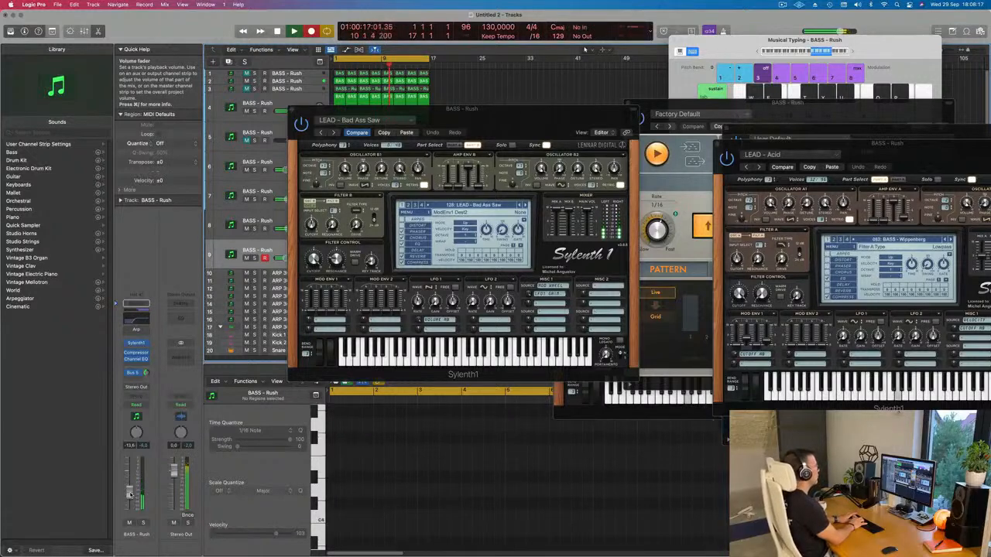
key("space")
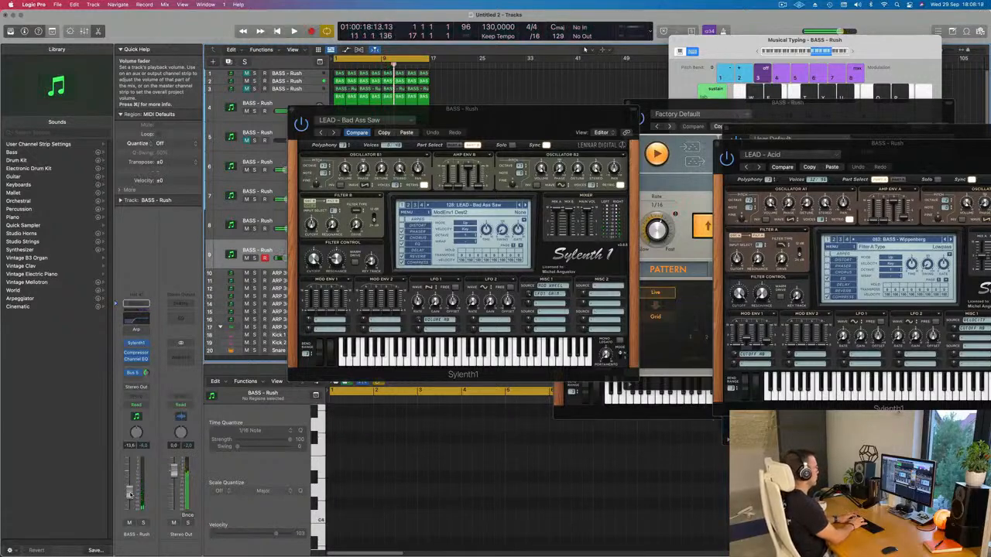
key("r")
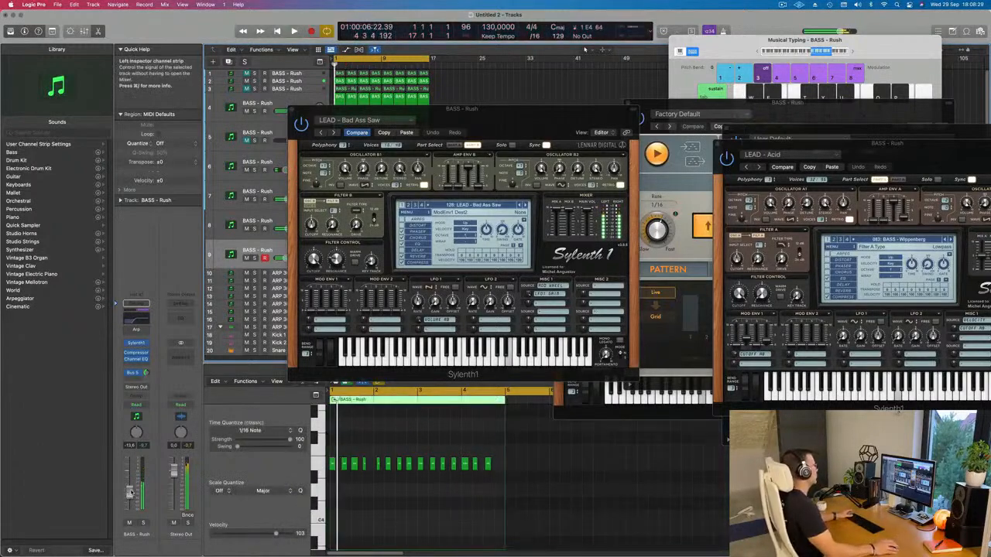
Step: Move the lead Sylenth1 window clear of the piano roll and quantize all notes of the track 9 region to 1/16 notes
left_click_drag(499, 120, 945, 96)
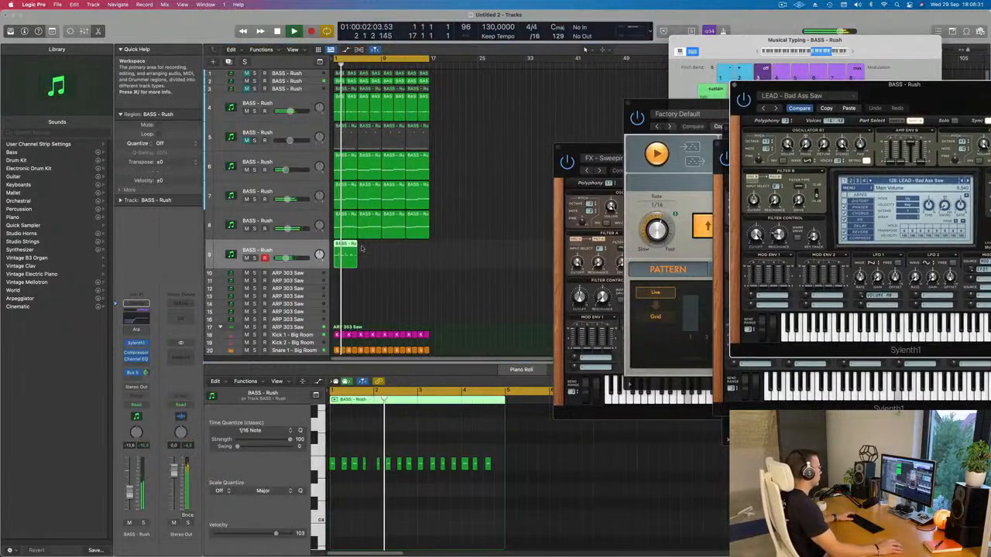
key("super+Right")
key("super+Right")
key("super+Right")
key("super+Right")
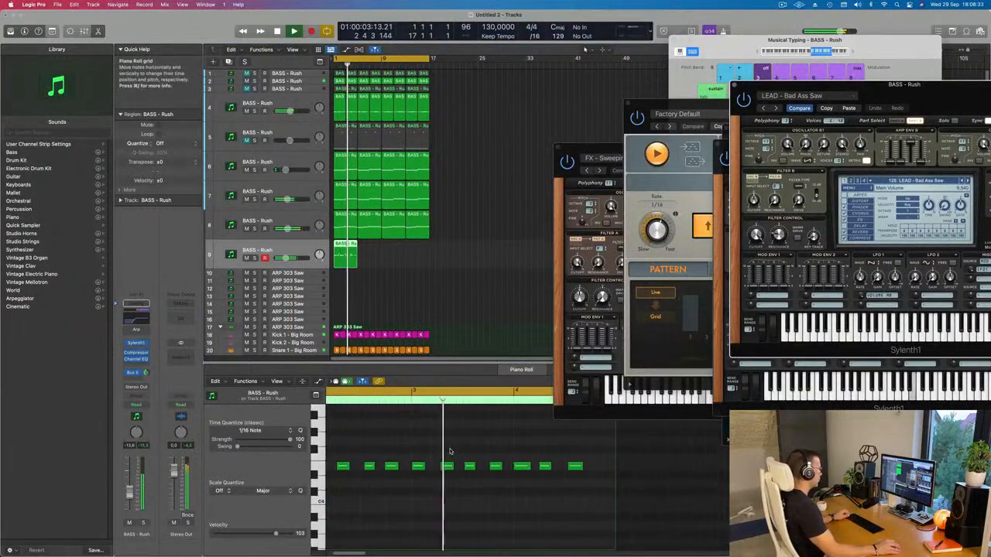
key("super+Up")
key("super+Up")
key("super+Up")
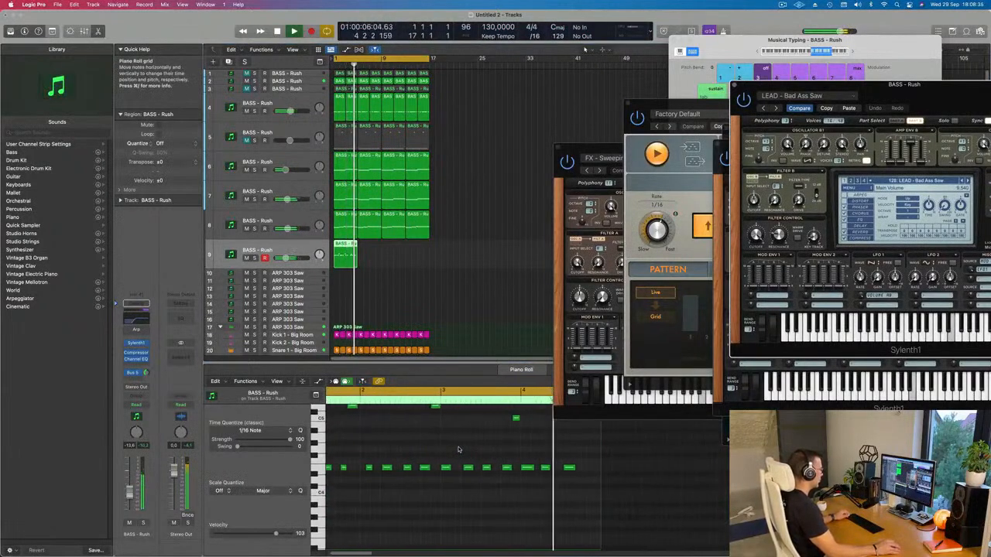
key("super+Left")
key("super+Left")
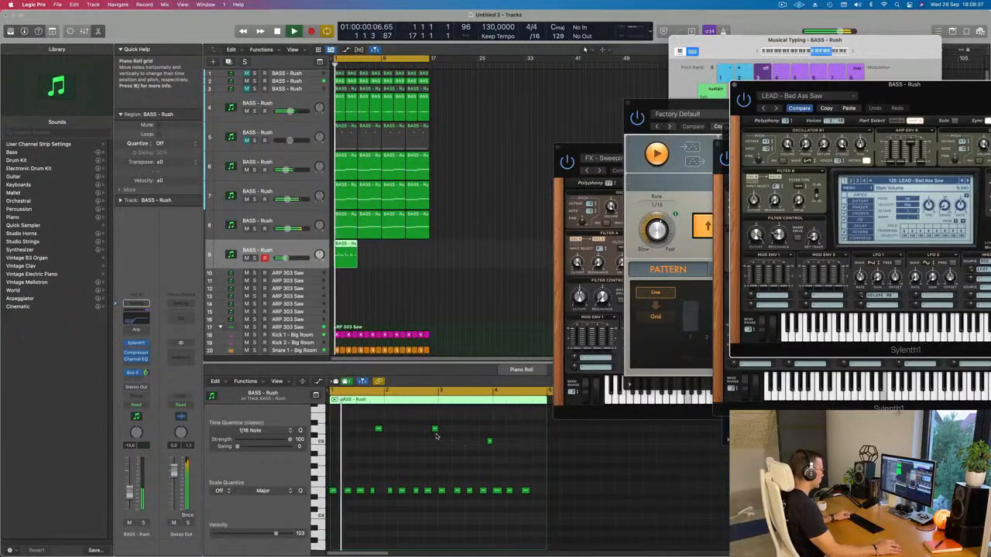
scroll(434, 430, "up", 2)
left_click(434, 430)
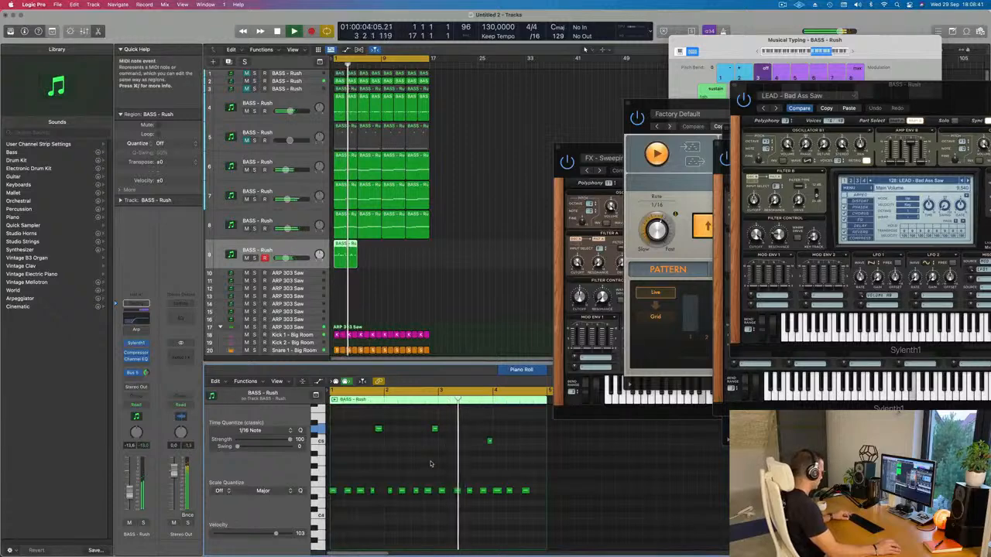
key("super+a")
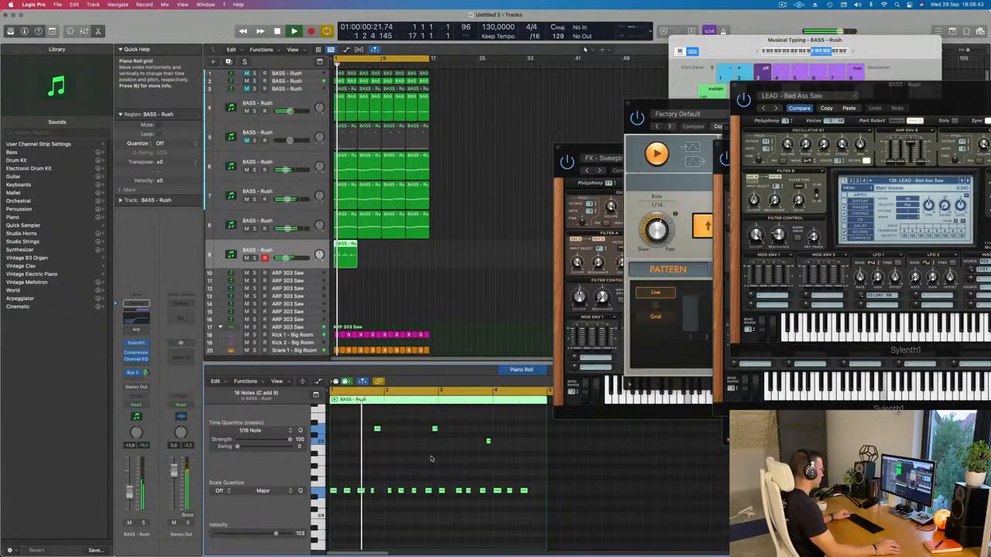
Step: Move the first high note near the end of bar 1 about a sixteenth later and replay from the start
key("super+Right")
key("super+Right")
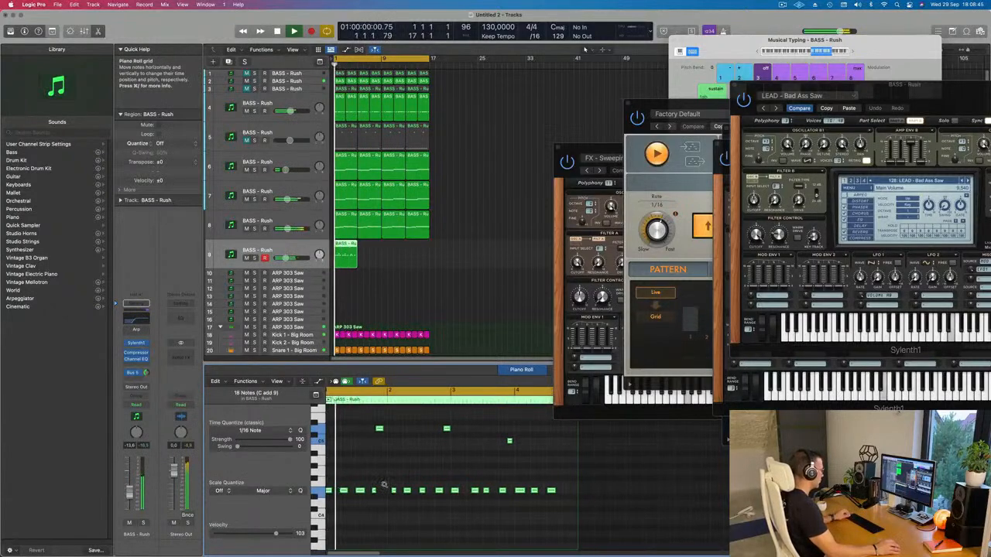
left_click(397, 481)
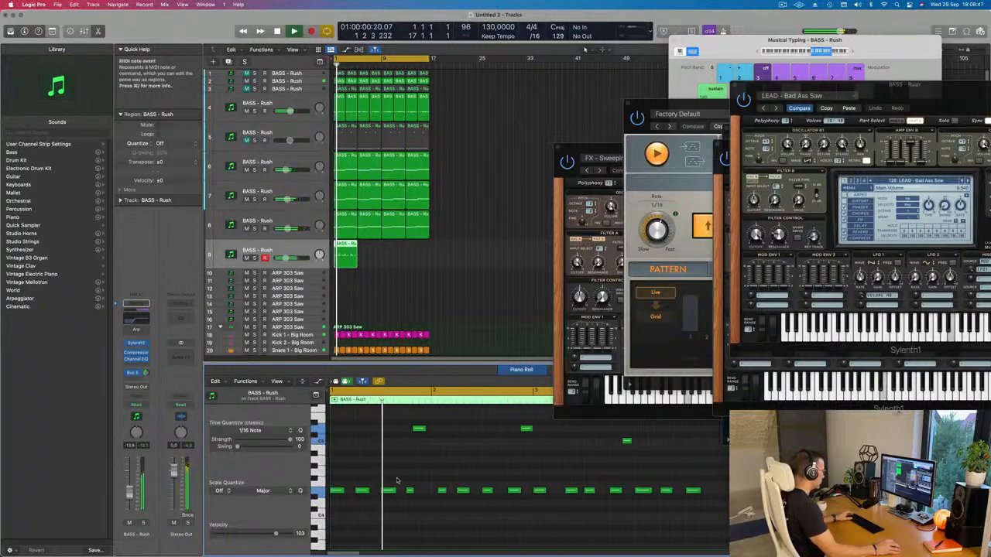
key("space")
key("space")
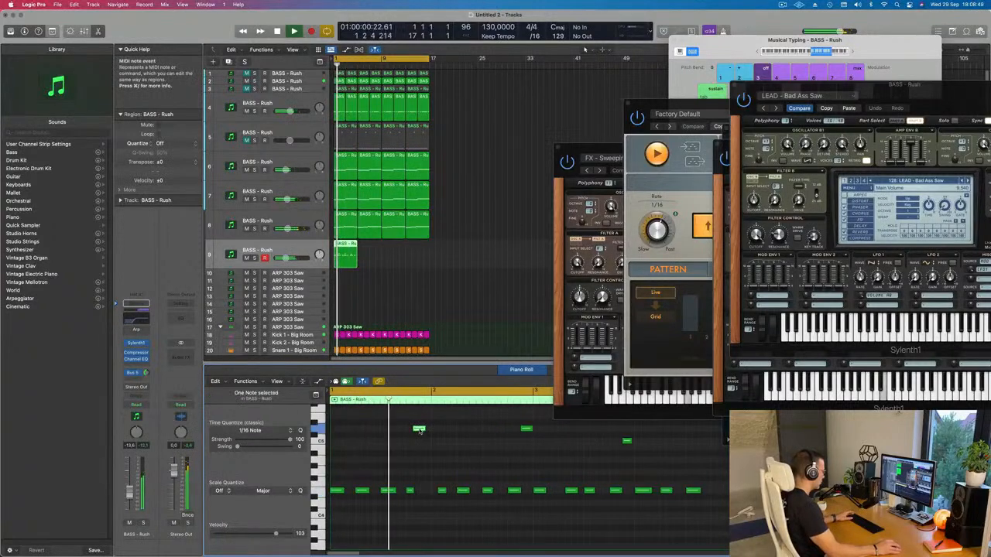
left_click_drag(419, 430, 424, 434)
key("Return")
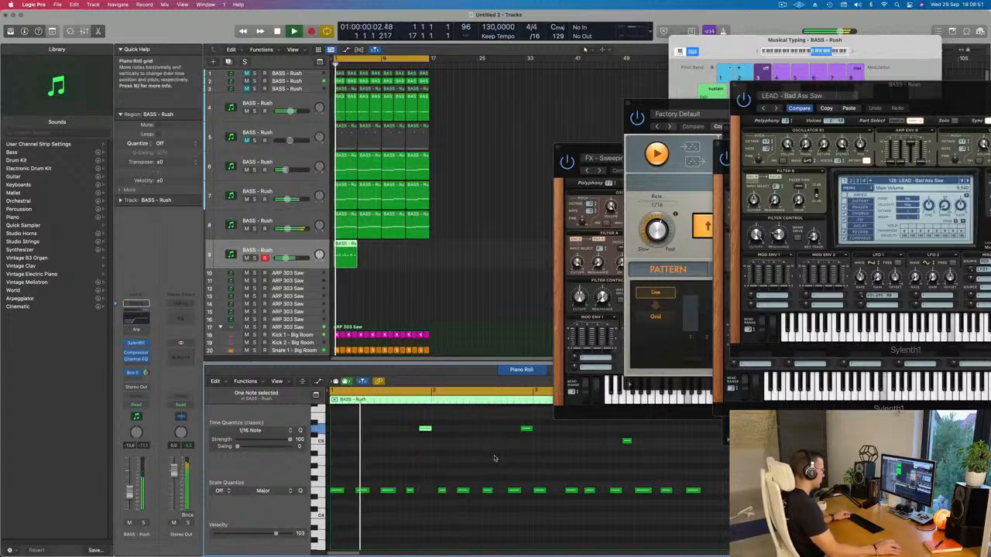
Step: Move the fourth low note in bar 1 about a sixteenth later and listen to the adjusted lead pattern
scroll(454, 463, "down", 1)
scroll(416, 480, "down", 2)
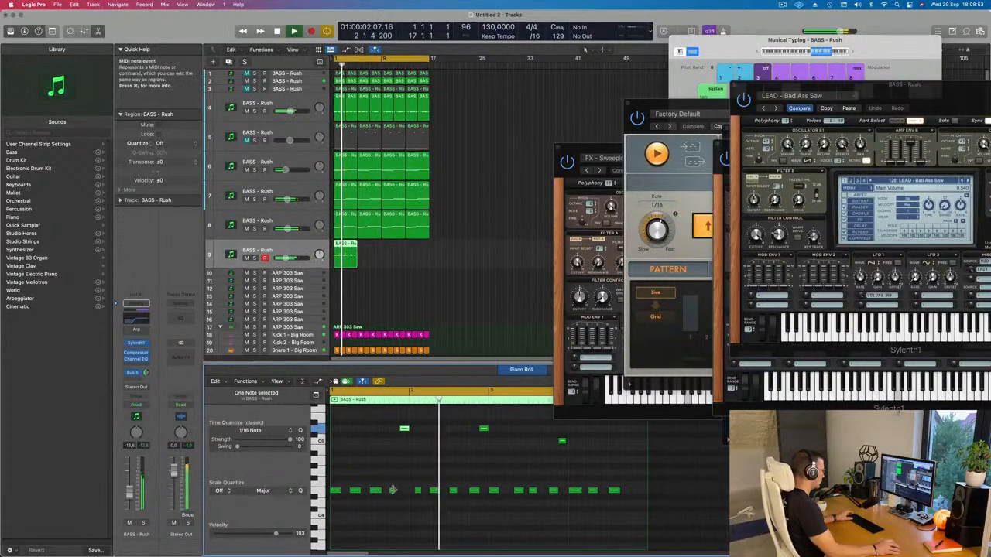
left_click_drag(392, 493, 397, 493)
key("Return")
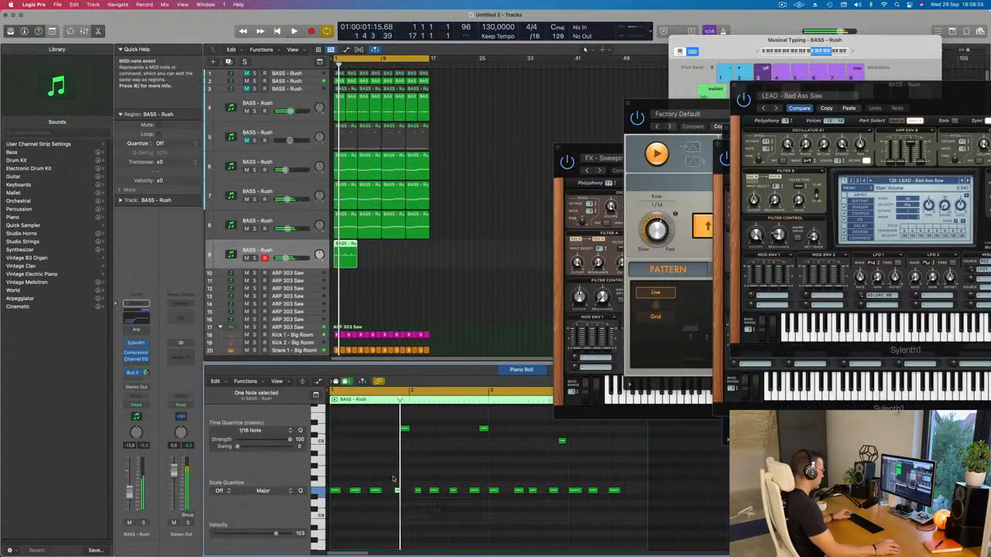
scroll(393, 473, "up", 3)
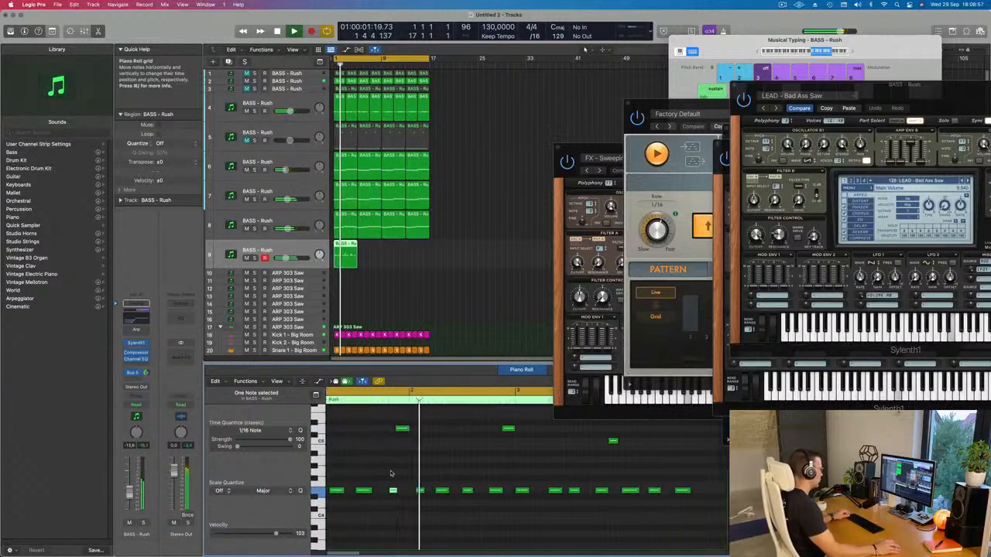
scroll(400, 473, "down", 1)
scroll(410, 472, "left", 1)
scroll(447, 474, "down", 2)
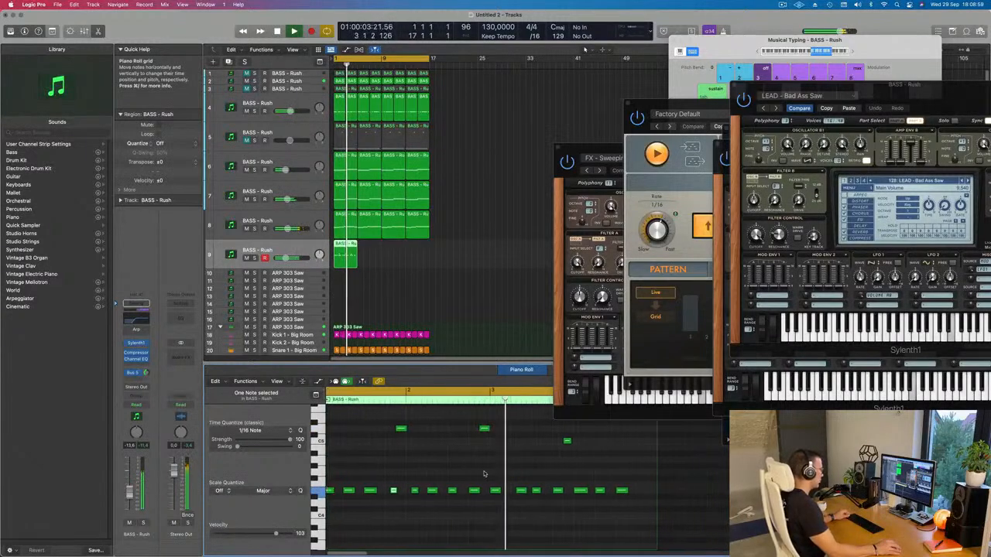
scroll(469, 474, "down", 2)
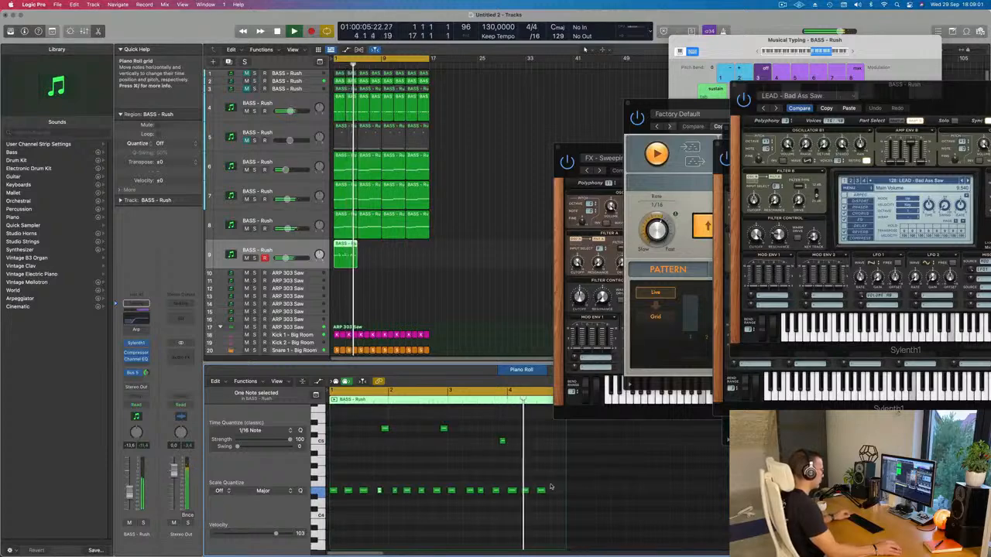
Step: Copy the second high note to the end of bar 4 at the same pitch
key("space")
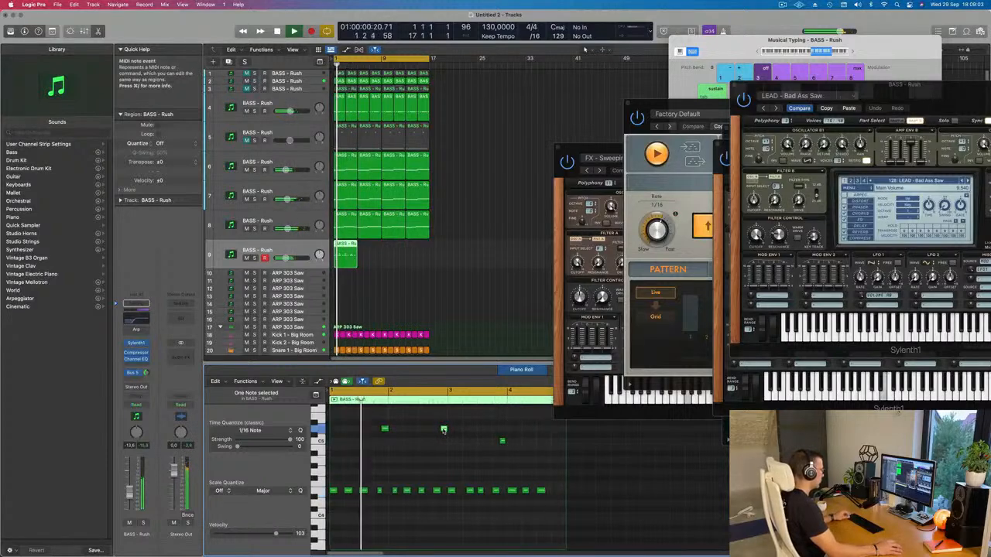
left_click_drag(445, 432, 565, 436)
scroll(511, 445, "up", 2)
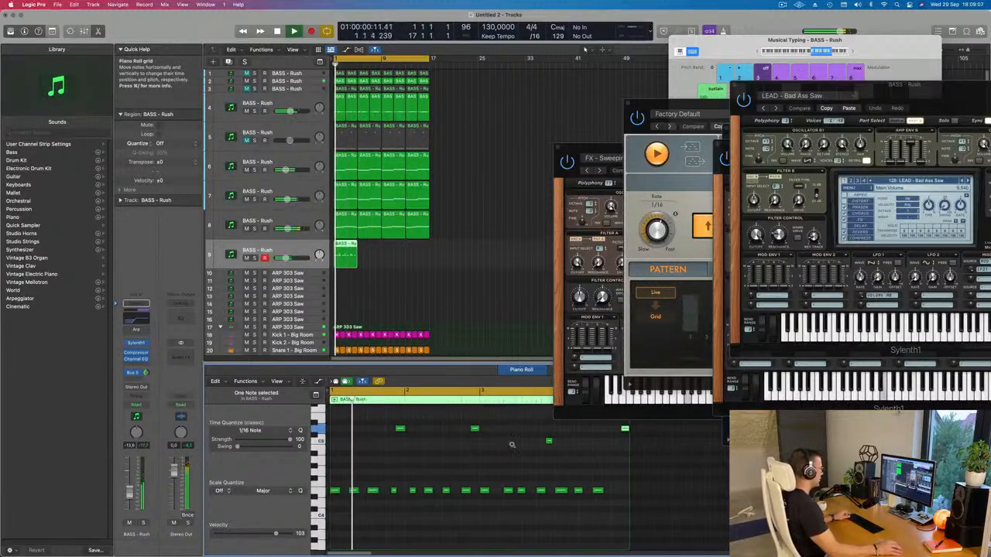
scroll(510, 445, "down", 2)
key("space")
Step: Repeat the four-bar lead region on track 9 three times so it fills the arrangement up to bar 17
left_click(379, 259)
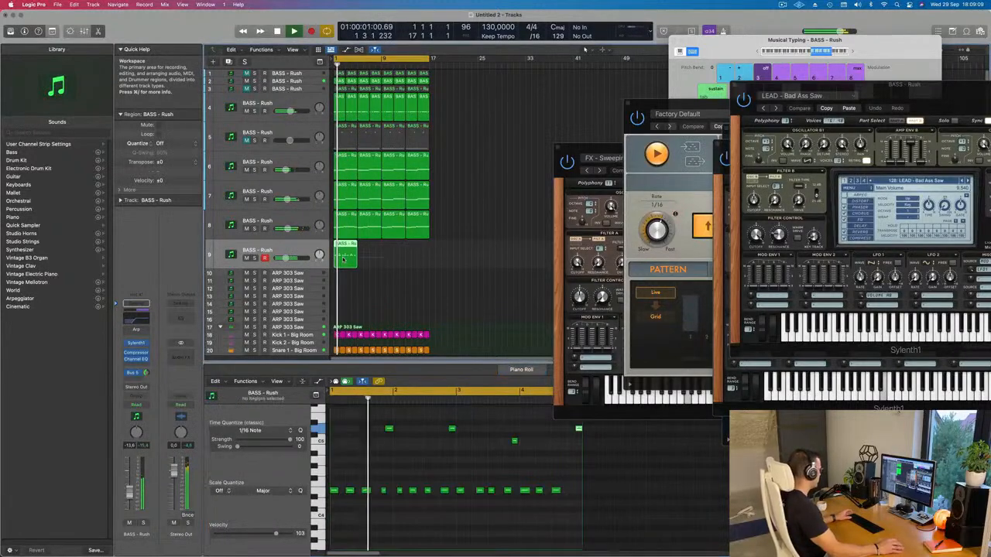
left_click(343, 257)
key("super+r")
key("super+r")
key("super+r")
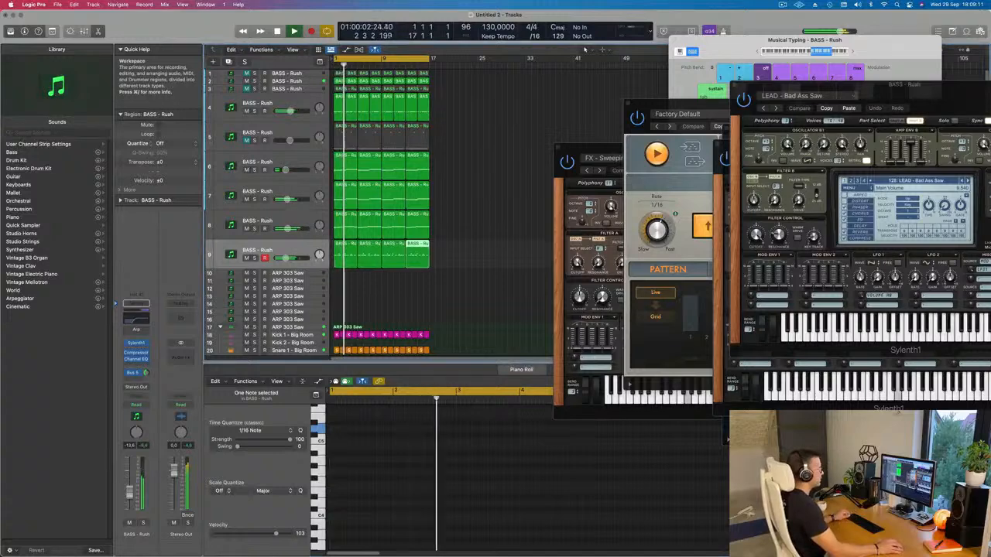
scroll(380, 292, "down", 2)
left_click(380, 292)
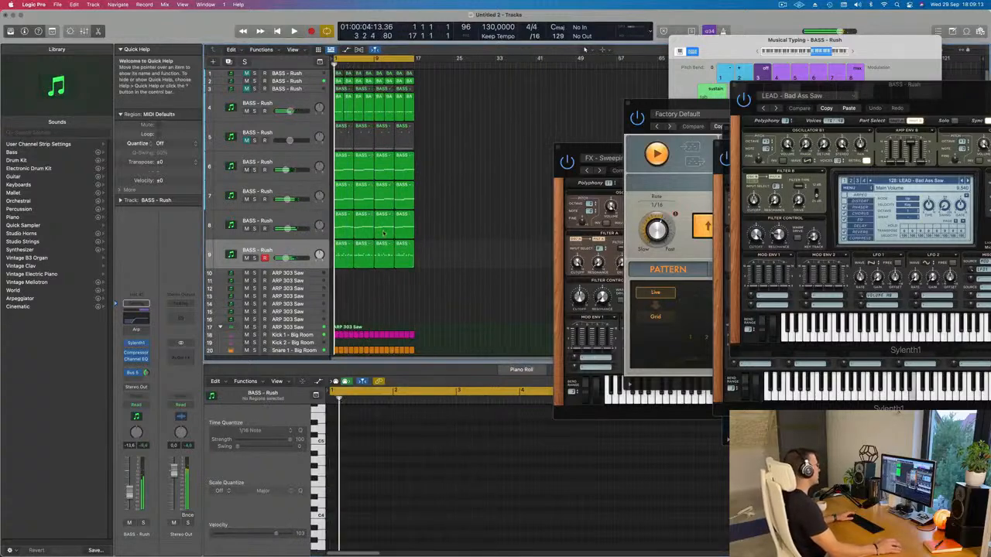
Step: Restart playback with track 9 selected, boost the high shelf in its Channel EQ and close the EQ
key("space")
left_click(249, 252)
key("space")
key("space")
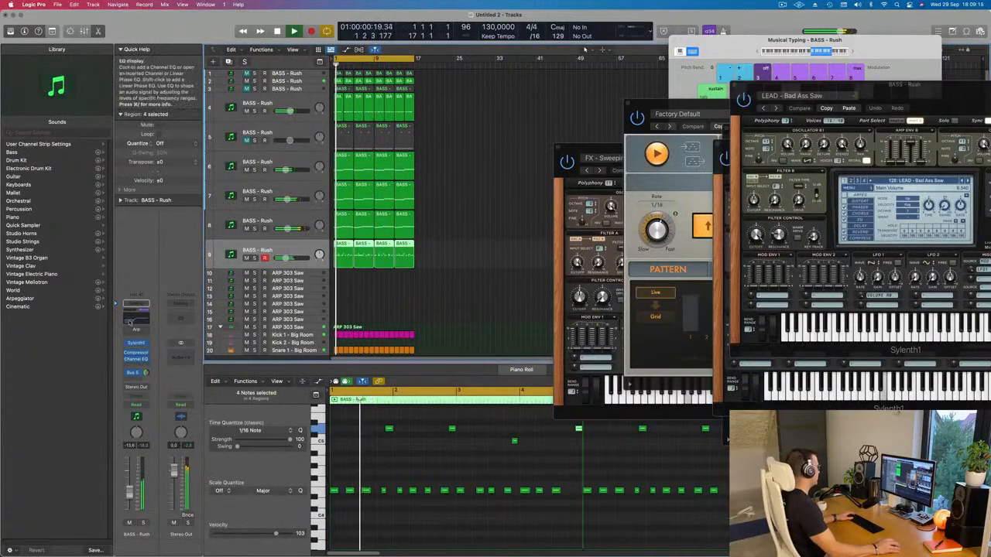
left_click(133, 323)
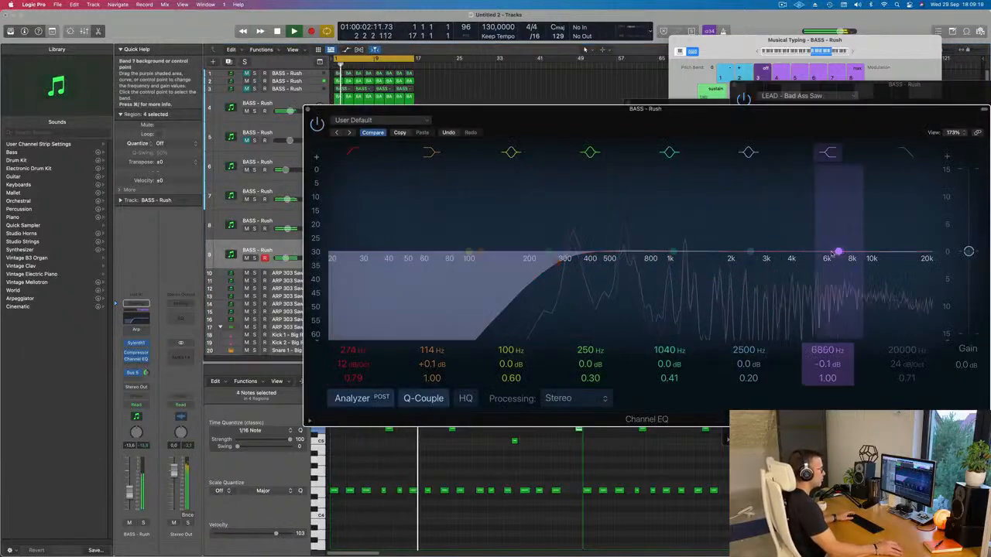
left_click_drag(842, 252, 772, 234)
left_click_drag(307, 110, 260, 117)
left_click(261, 118)
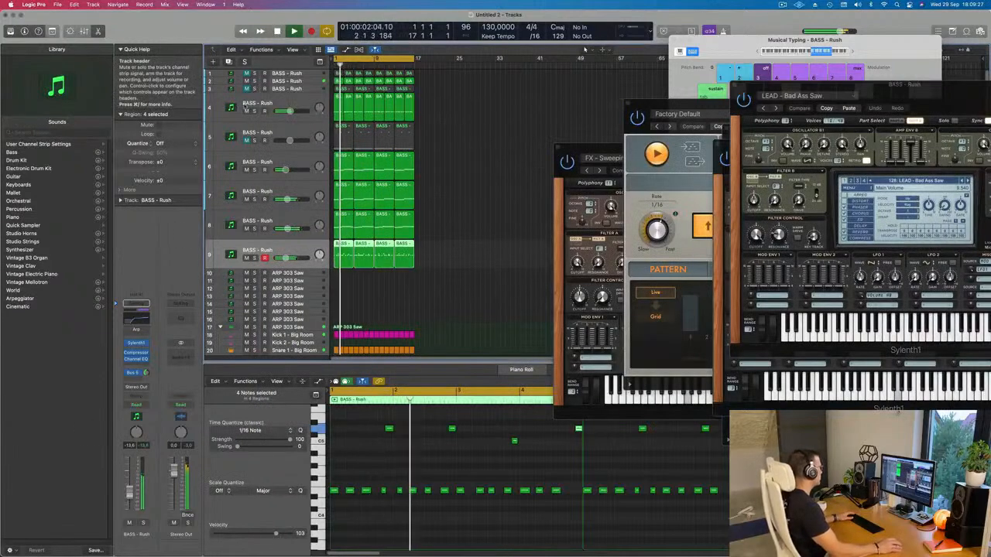
Step: Mute track 4 to compare the mix without it, return to the start, and select and unmute the track
left_click(245, 111)
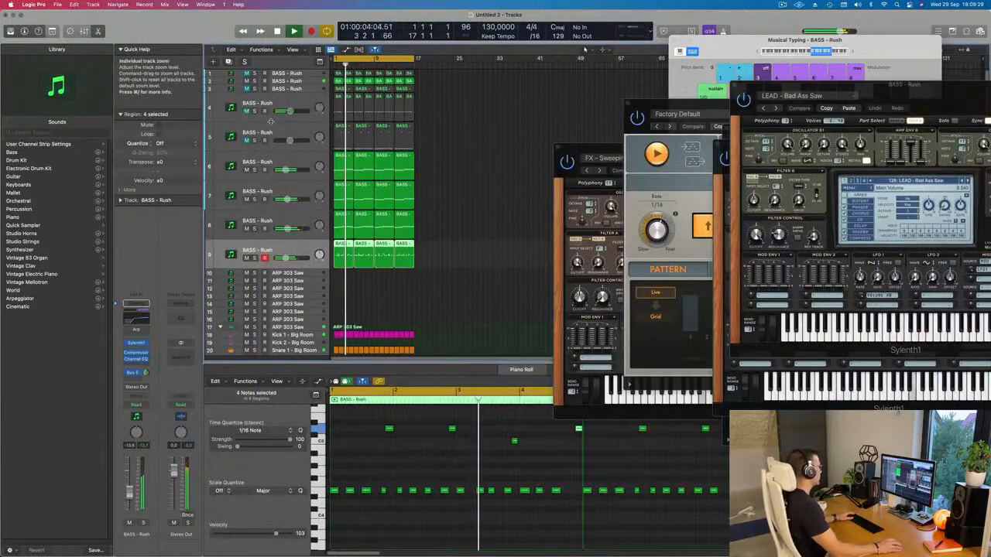
scroll(381, 241, "up", 3)
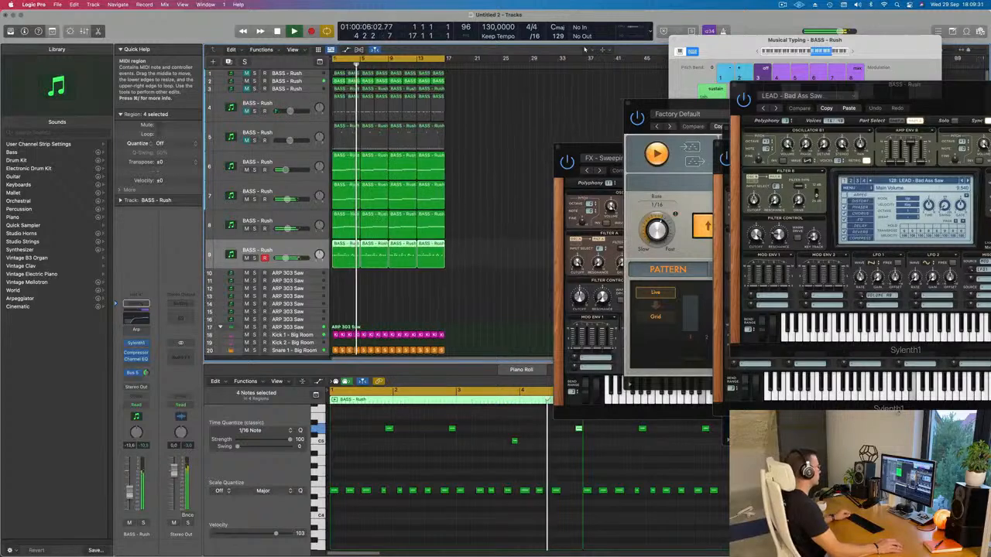
key("Return")
left_click(264, 104)
left_click(246, 112)
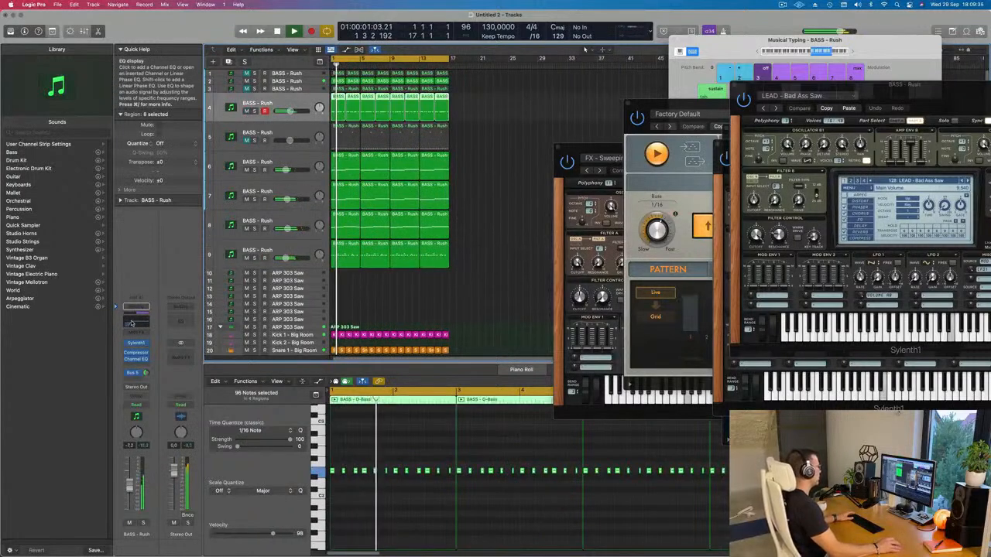
Step: In track 4's Channel EQ, set the low cut to about 101 Hz and boost the fourth band by 0.9 dB at 228 Hz
left_click(137, 359)
left_click_drag(502, 261, 472, 269)
mouse_move(548, 251)
left_mouse_down()
mouse_move(533, 243)
mouse_move(542, 248)
left_mouse_up()
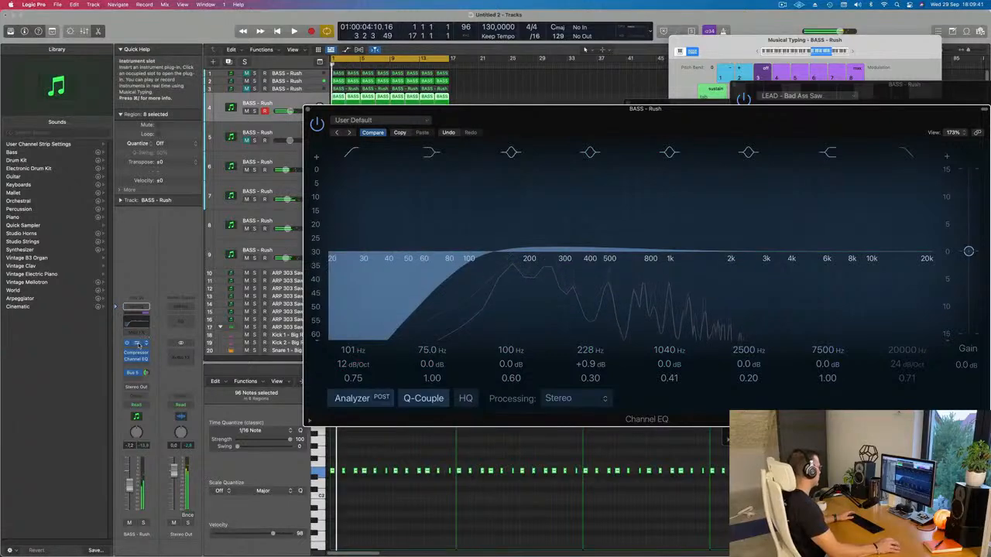
Step: Adjust track 4's send to Bus 5 and set the filter control cutoff in its Sylenth1 to about 5.942
left_click(138, 344)
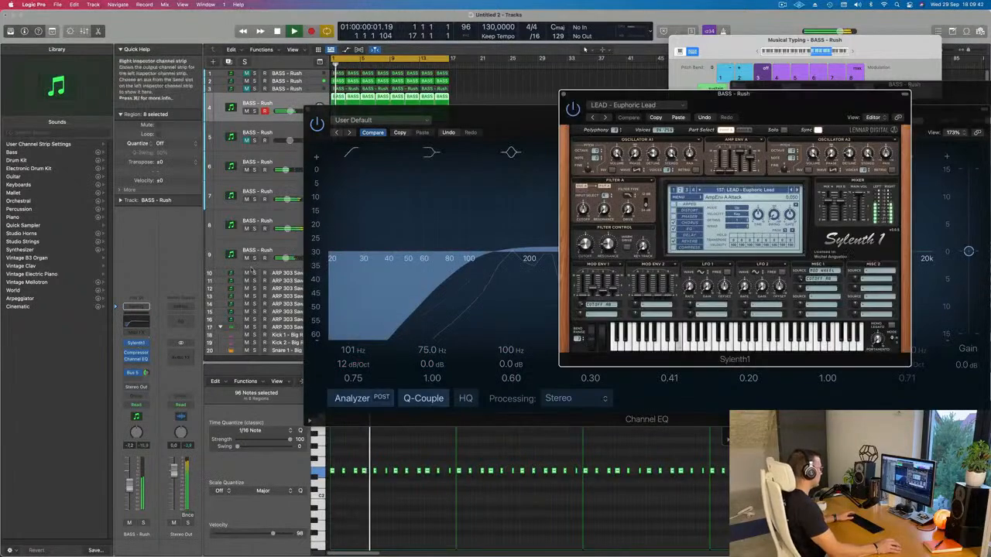
left_click(145, 373)
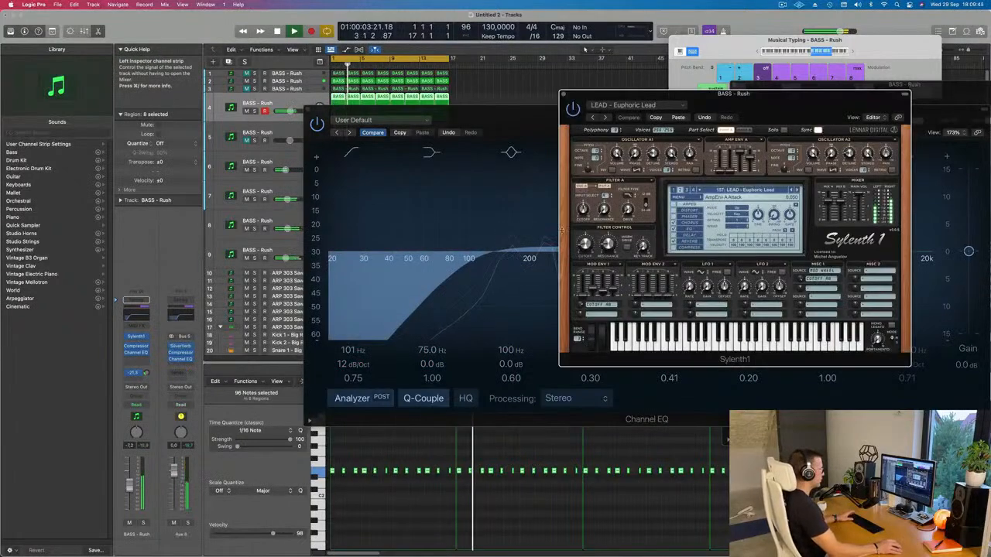
left_click_drag(586, 245, 586, 242)
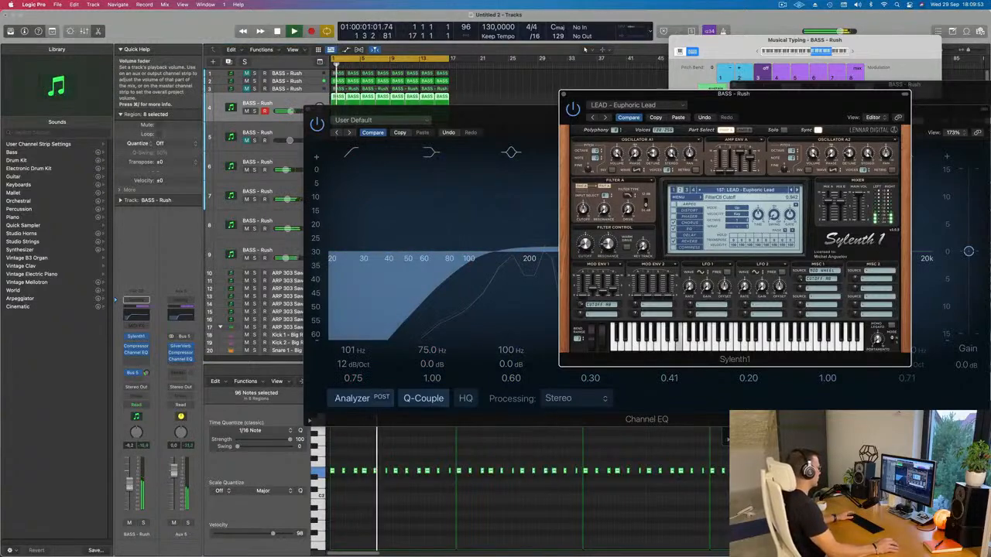
Step: Set track 4's volume to about -5.4 dB and close its Sylenth1 and Channel EQ windows
left_click(130, 483)
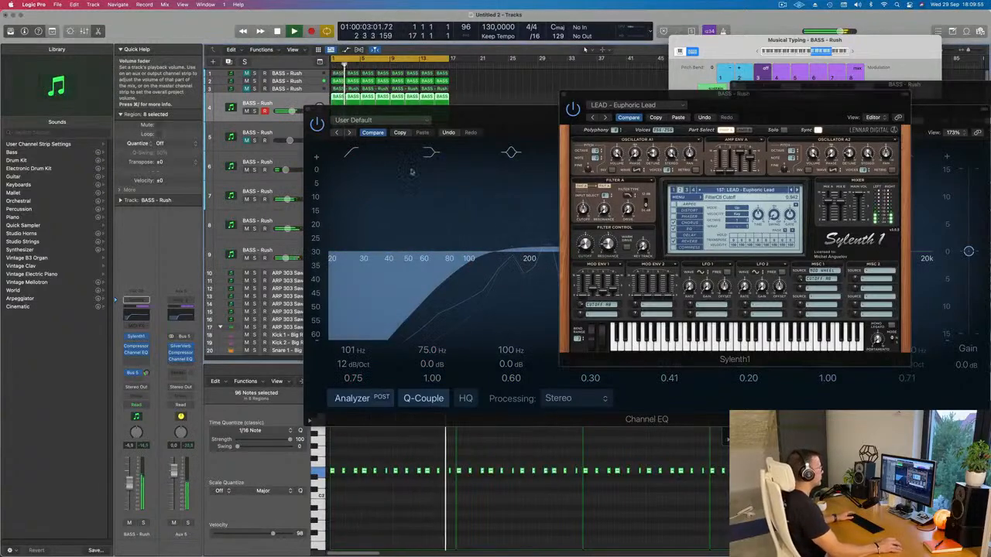
left_click(563, 94)
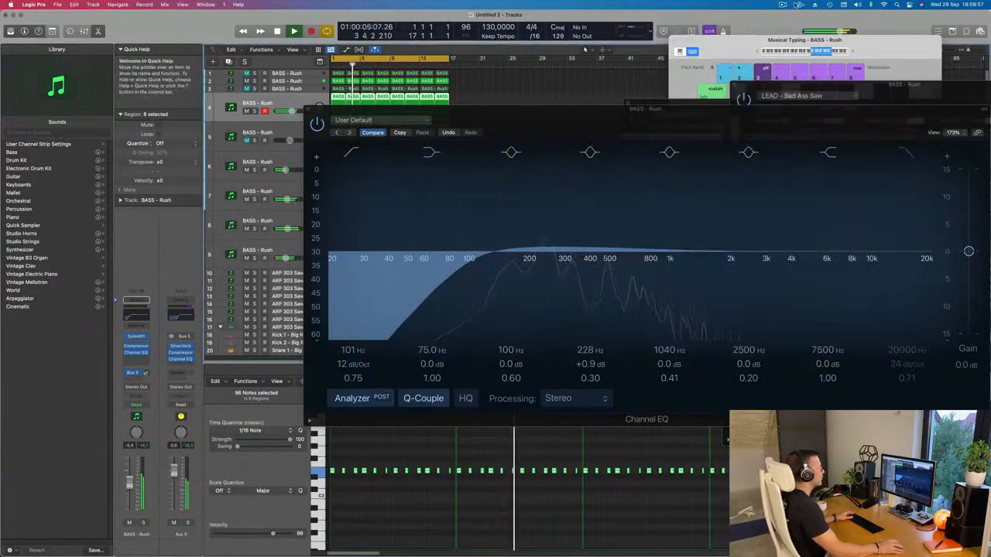
left_click(782, 4)
left_click(517, 84)
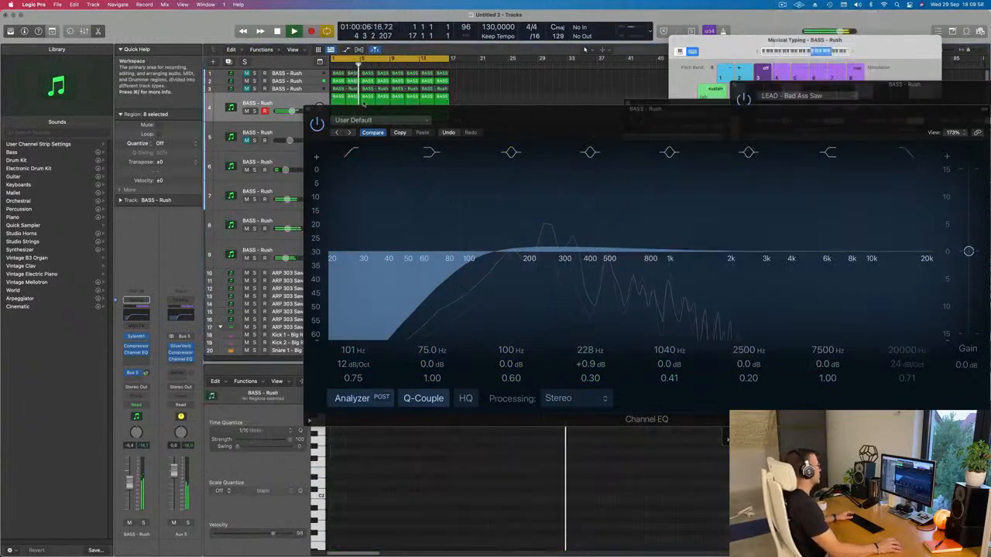
left_click(311, 109)
scroll(420, 256, "down", 2)
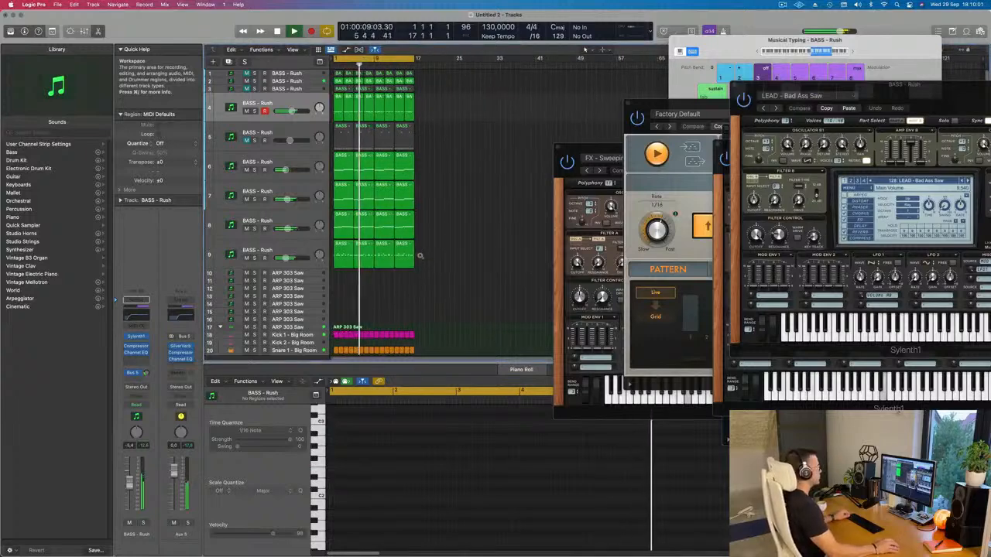
scroll(421, 255, "up", 3)
scroll(428, 283, "down", 2)
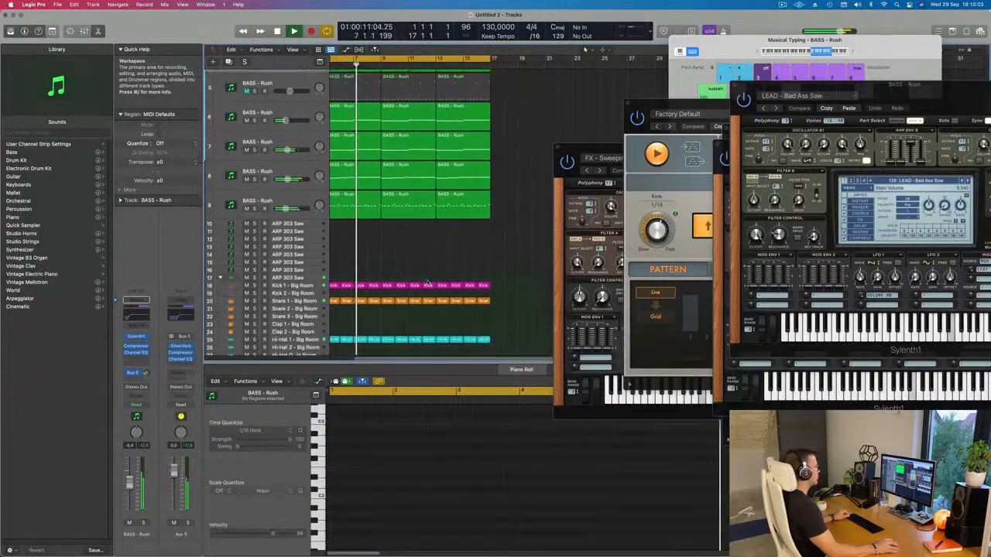
Step: Move the floating FX Sylenth1 and Arpeggiator plug-in windows off the arrangement so the regions are unobstructed
scroll(427, 283, "left", 3)
scroll(381, 248, "up", 1)
scroll(382, 248, "down", 2)
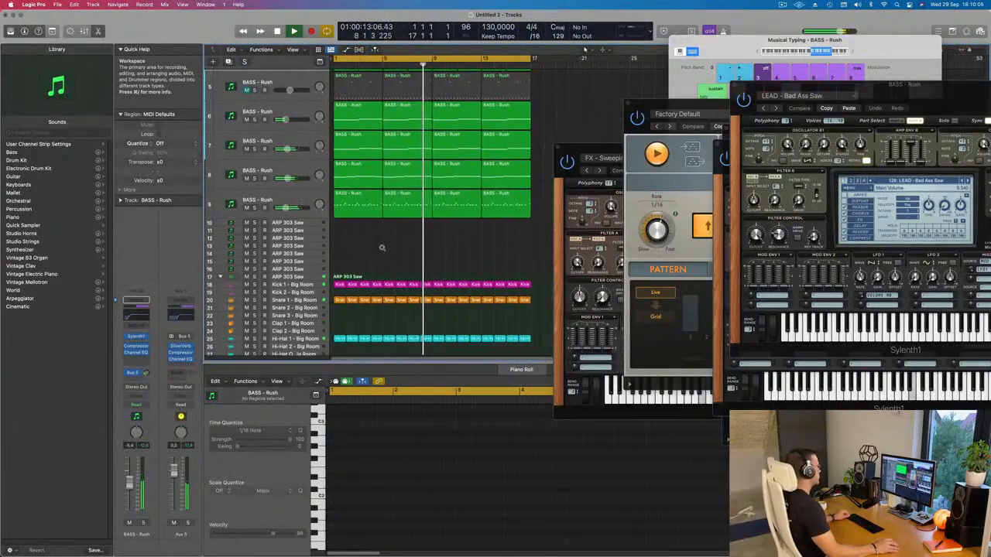
scroll(382, 249, "up", 3)
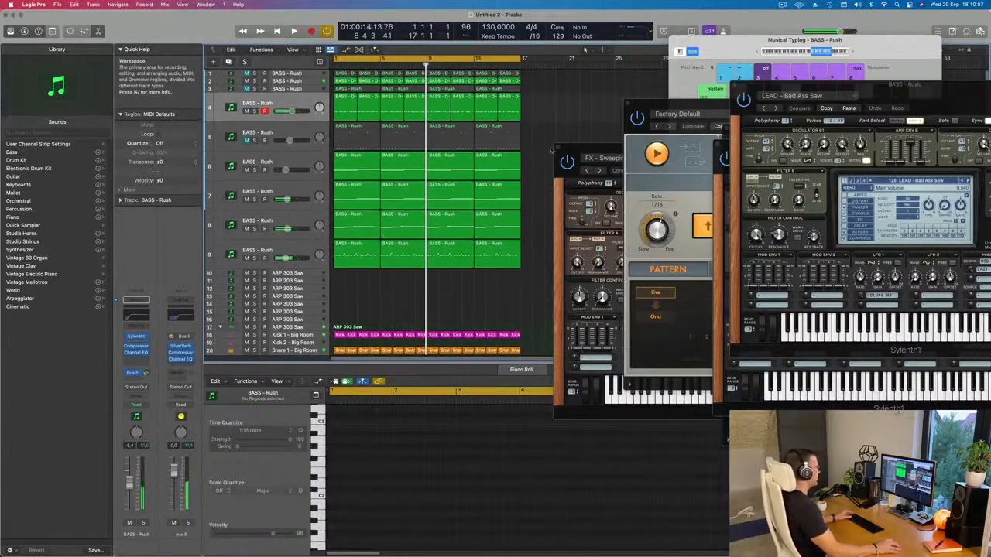
left_click_drag(569, 150, 792, 164)
left_click_drag(650, 105, 777, 125)
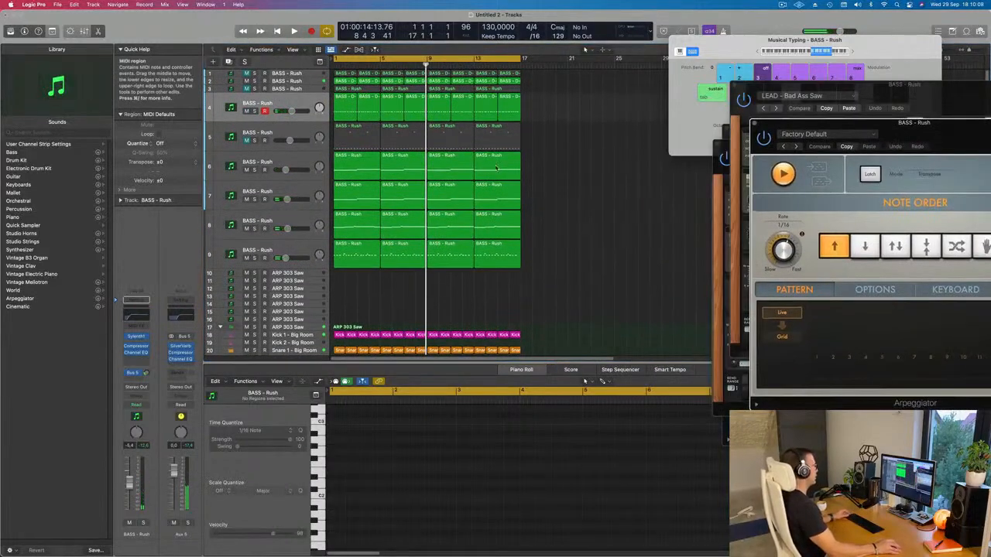
Step: Select all regions in the project, name them by their tracks, and clear the selection
key("super+a")
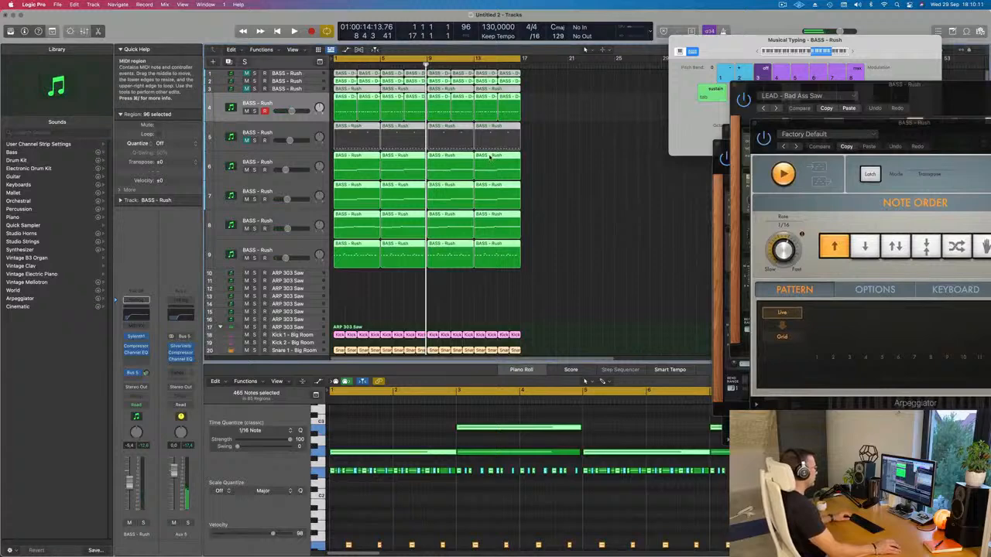
right_click(490, 156)
left_click(486, 179)
right_click(488, 183)
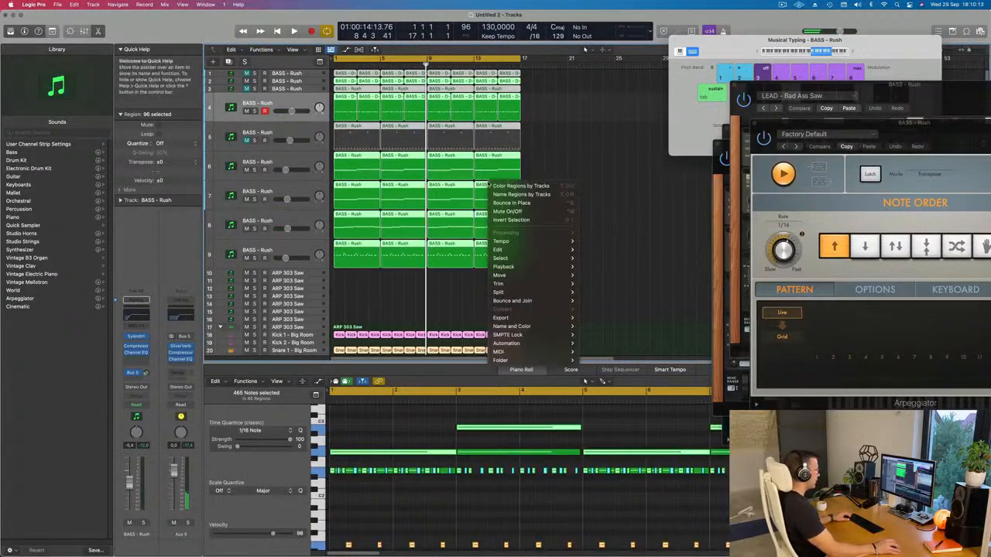
left_click(496, 194)
left_click(546, 145)
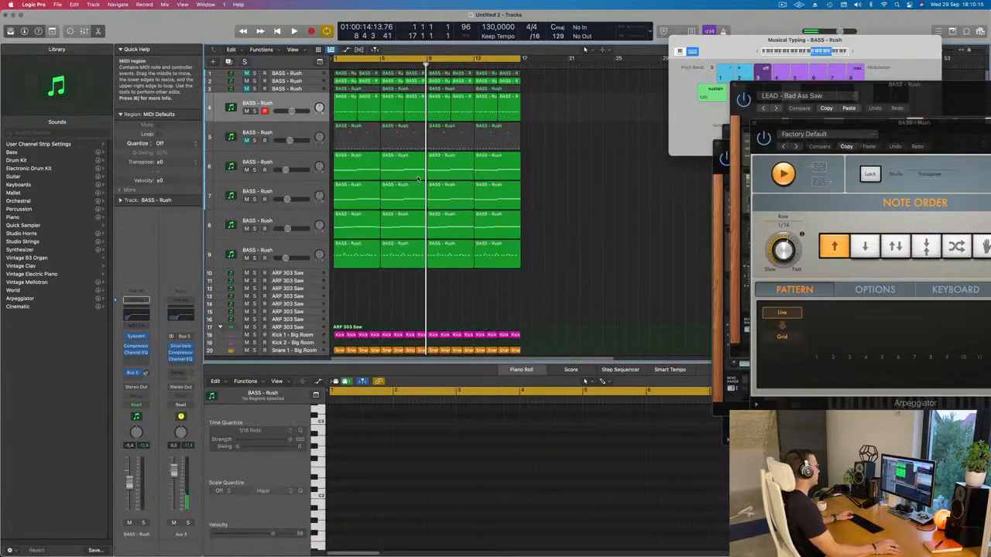
Step: Select all regions and repeat them until the arrangement extends to bar 65
key("space")
scroll(483, 265, "down", 5)
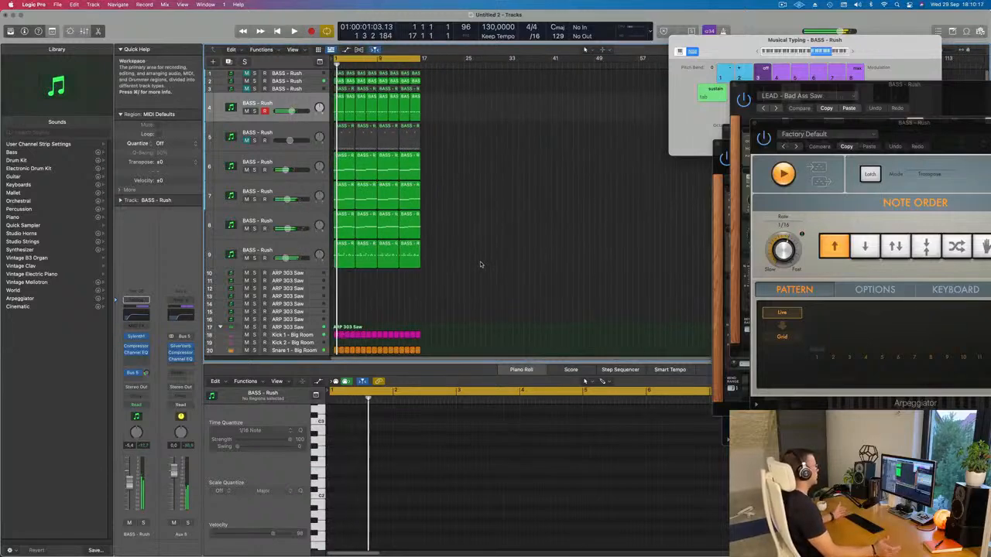
key("super+a")
key("super+r")
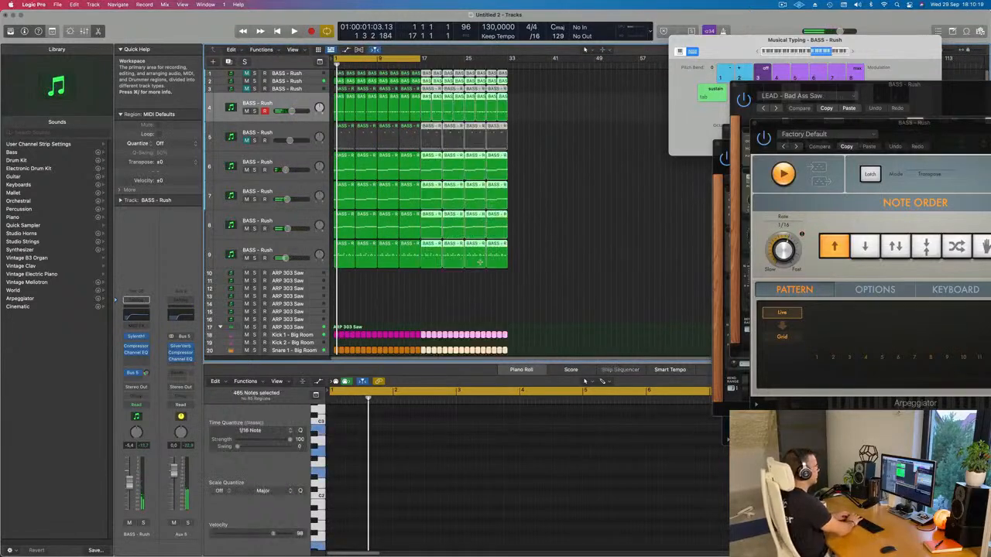
key("super+r")
key("super+r")
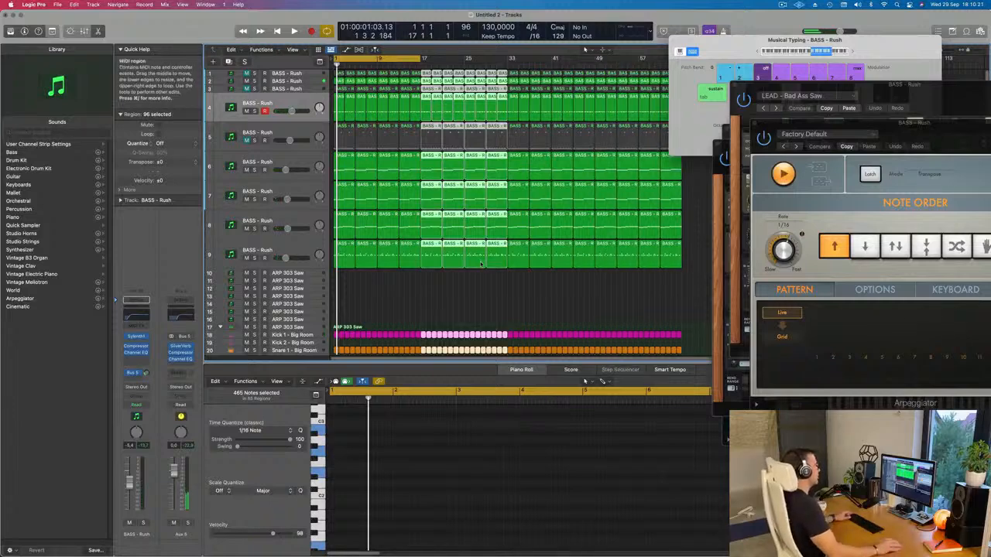
key("super+Left")
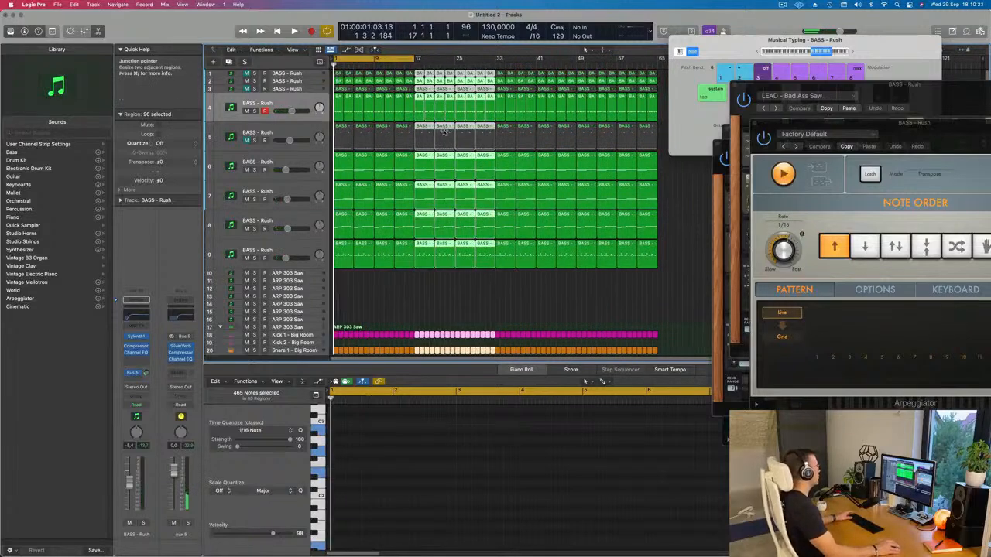
Step: Show the marquee ruler and the secondary ruler above the arrangement
left_click(294, 49)
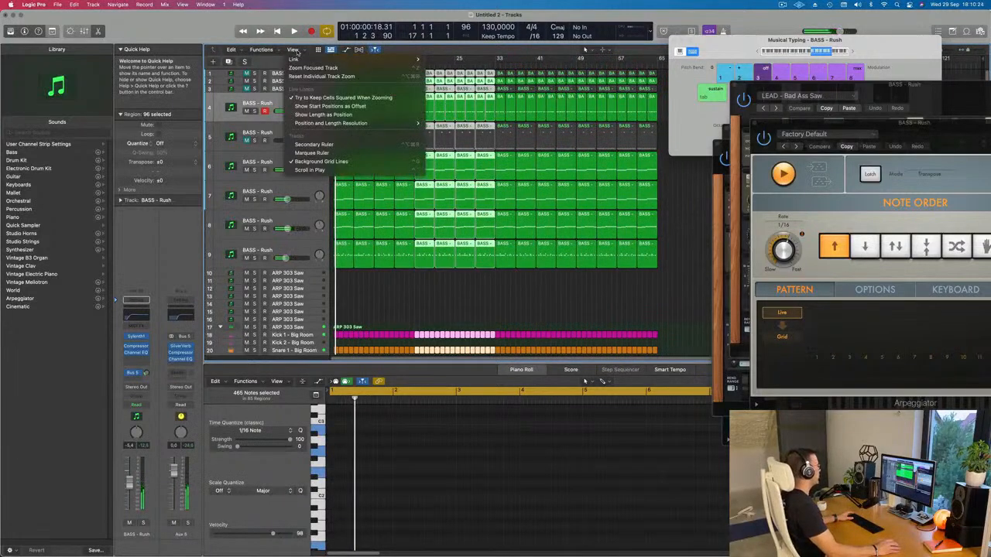
left_click(326, 144)
left_click(293, 50)
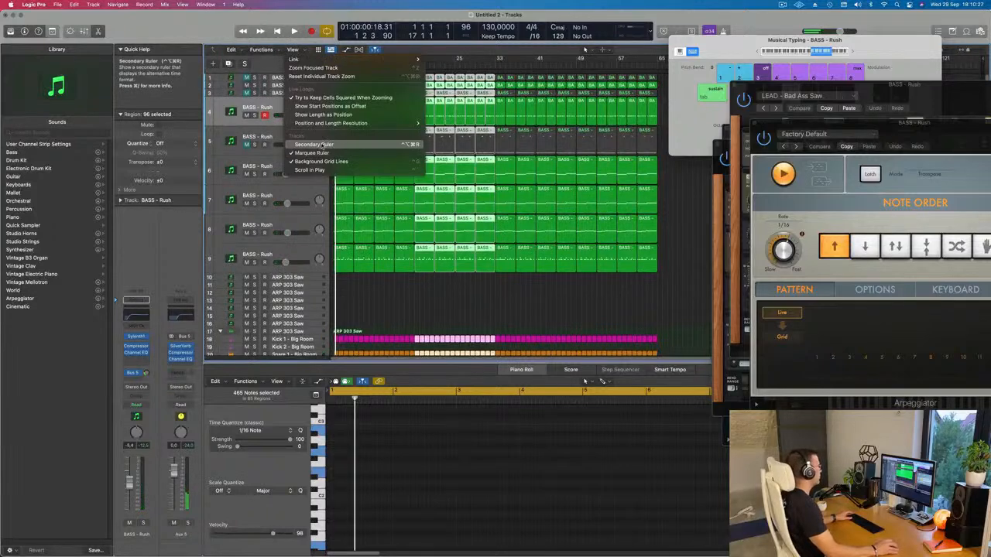
left_click(318, 144)
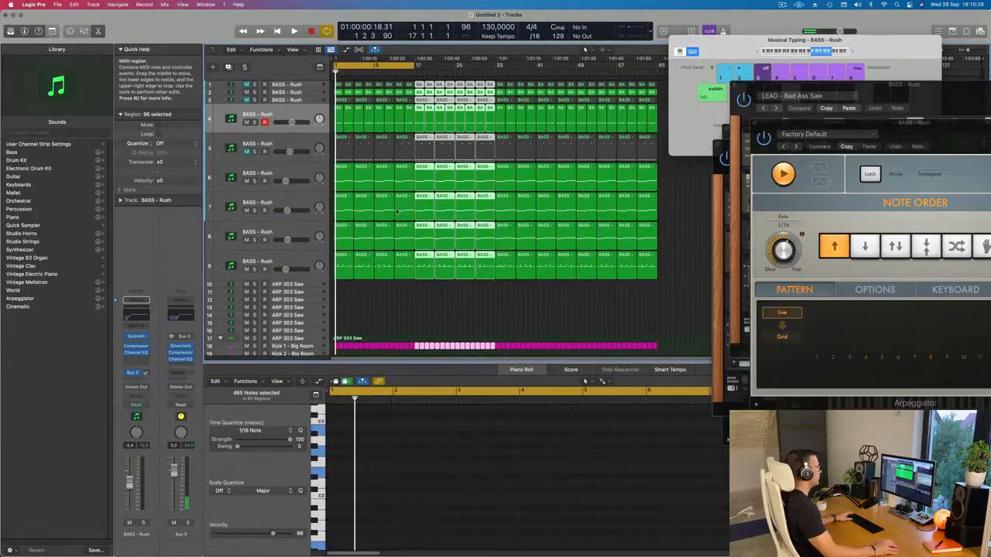
Step: Play the extended arrangement, deselect its regions, hide Musical Typing, and show the Mixer
key("space")
scroll(383, 307, "down", 4)
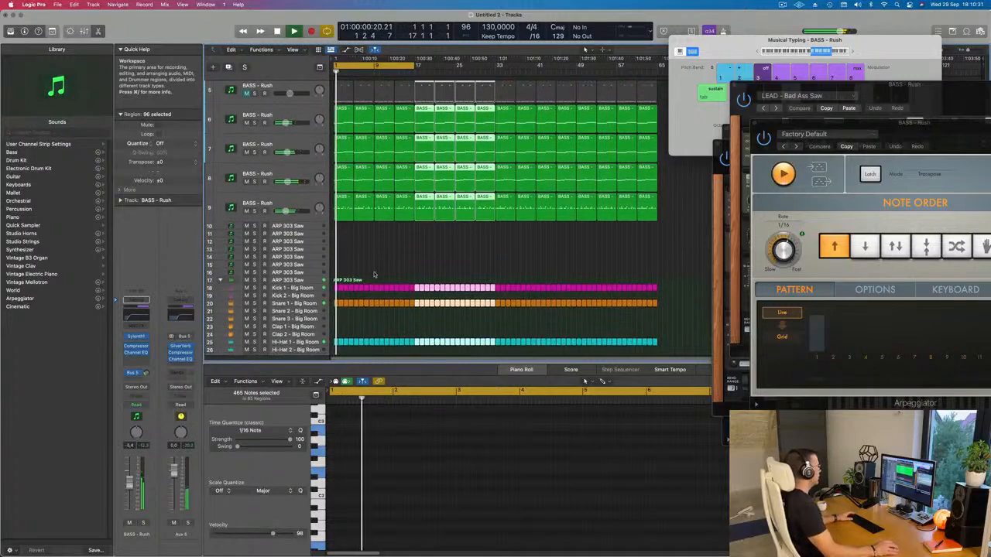
left_click(412, 247)
key("super+k")
key("x")
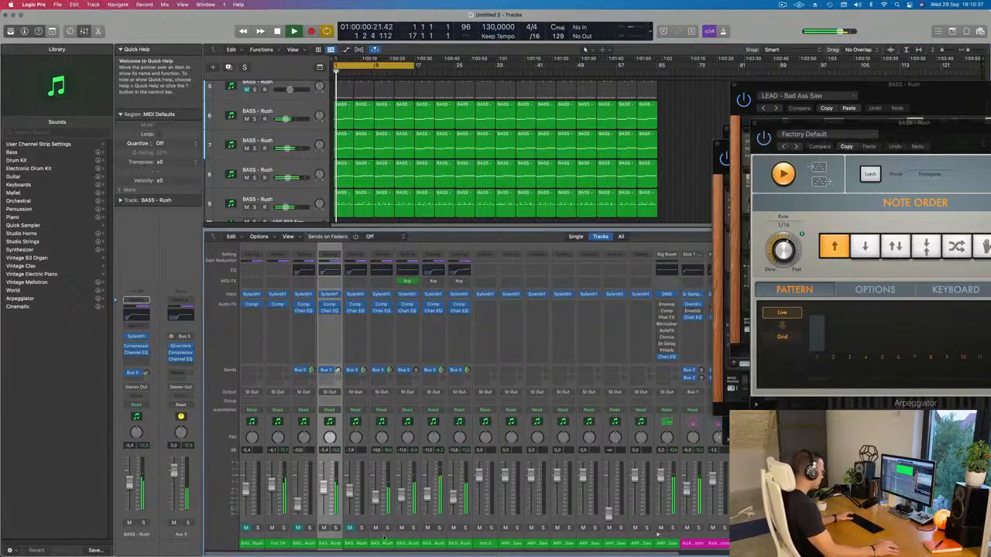
Step: Unmute all nine BASS - Rush channels, pull their faders down to minus infinity, and hide the Mixer
left_click(298, 527)
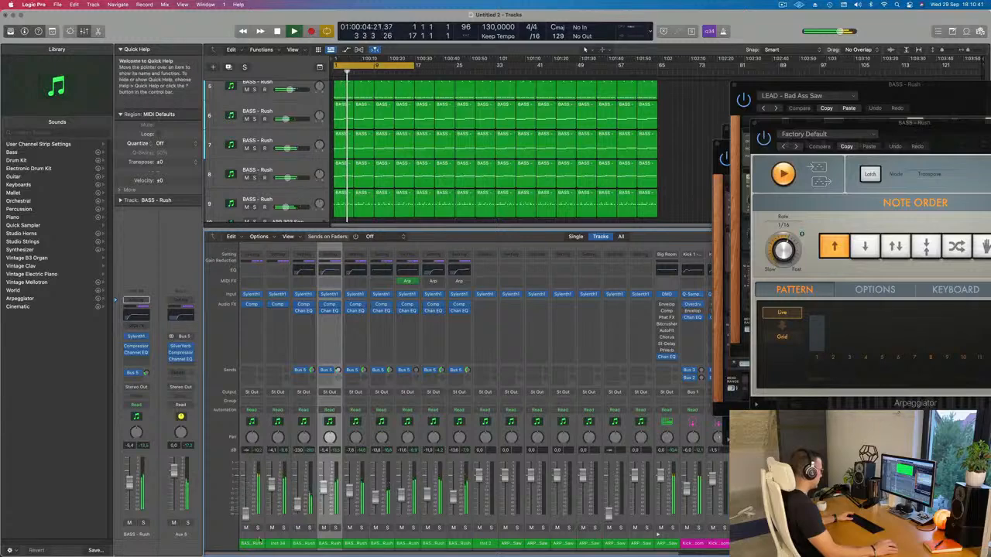
left_click_drag(459, 542, 258, 548)
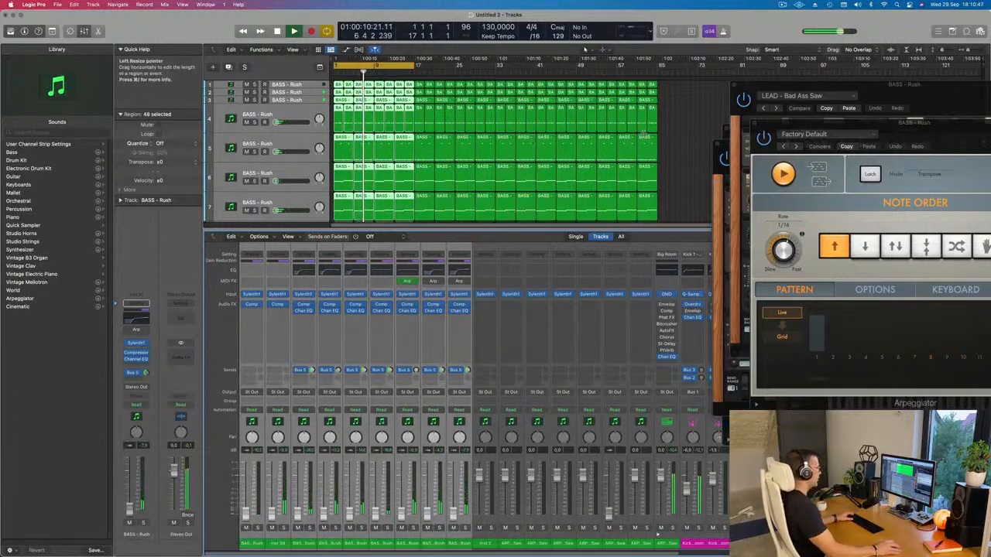
left_click(676, 150)
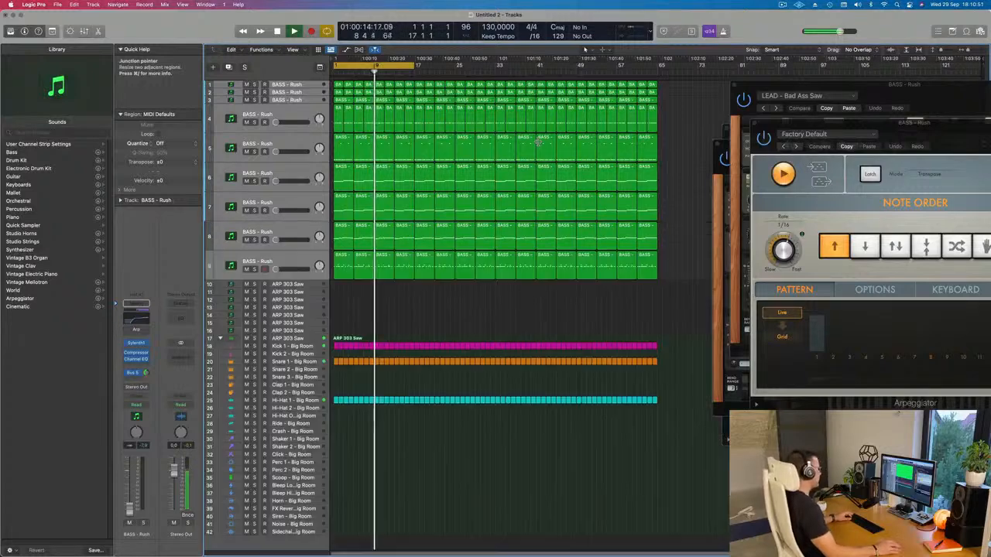
key("x")
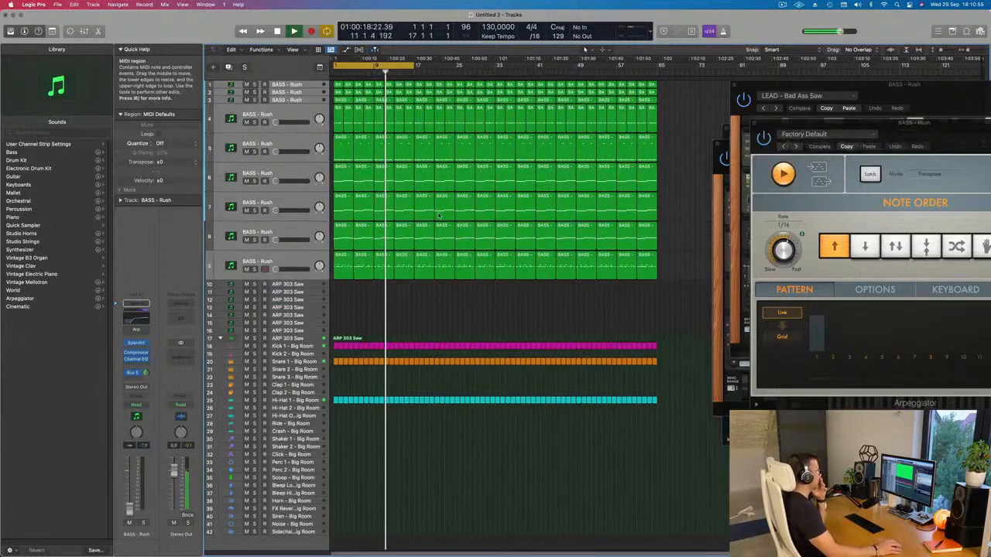
Step: Select track 7 and raise its volume to about -12.2 dB while replaying the beat from the start
left_click(287, 203)
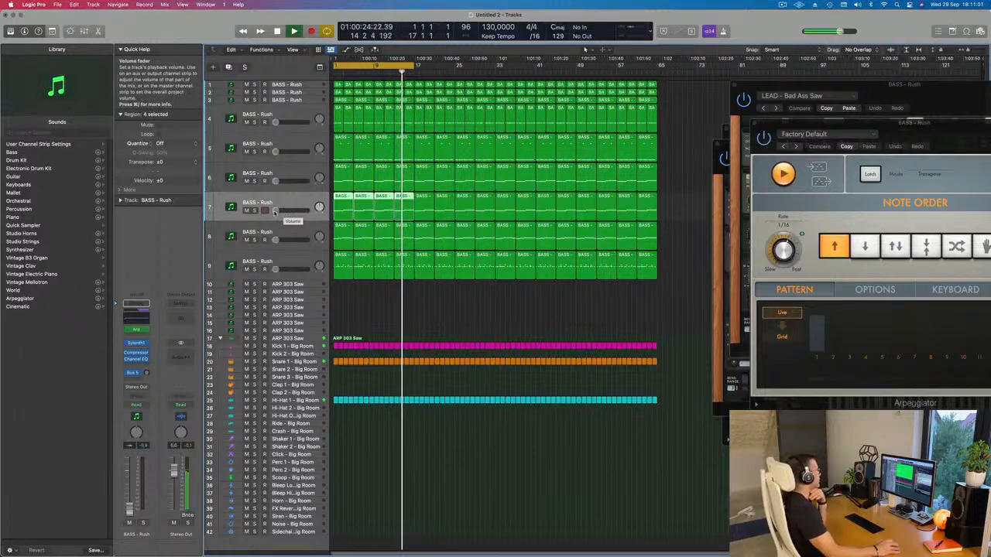
left_click_drag(274, 212, 278, 211)
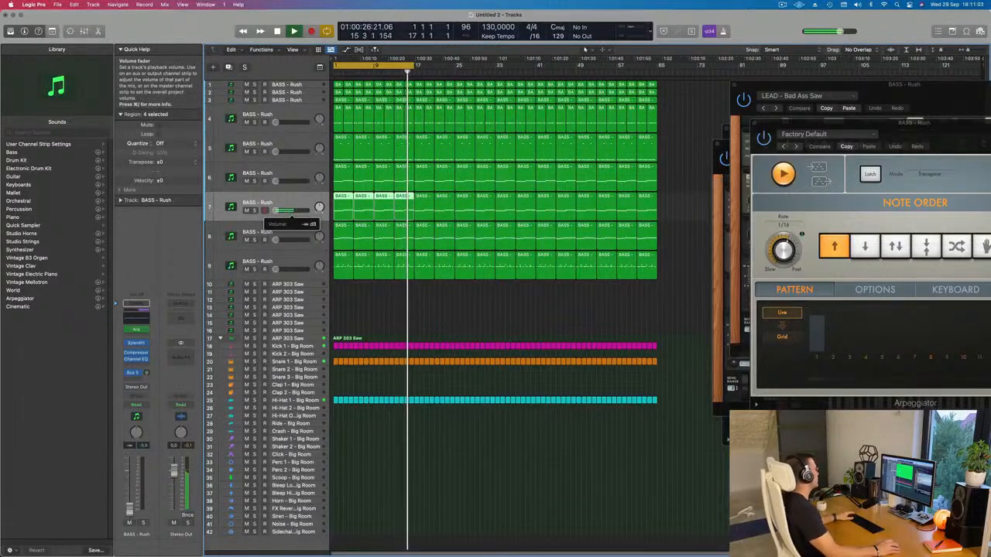
key("space")
key("space")
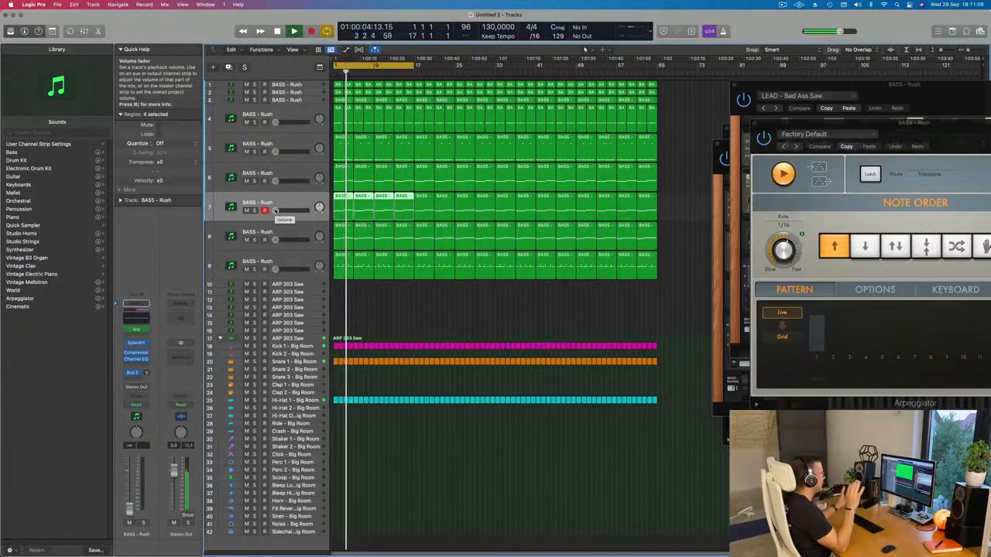
key("space")
key("space")
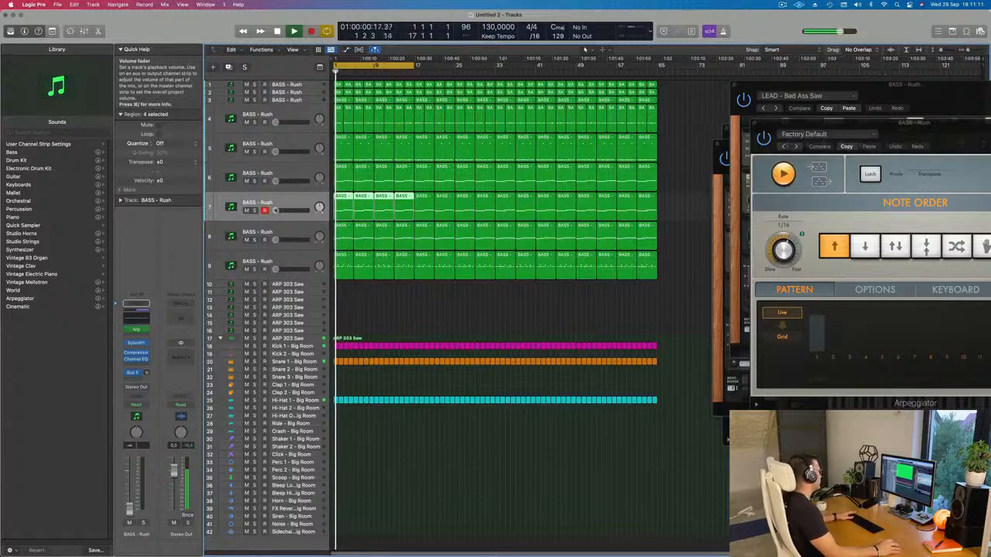
left_click_drag(291, 210, 293, 211)
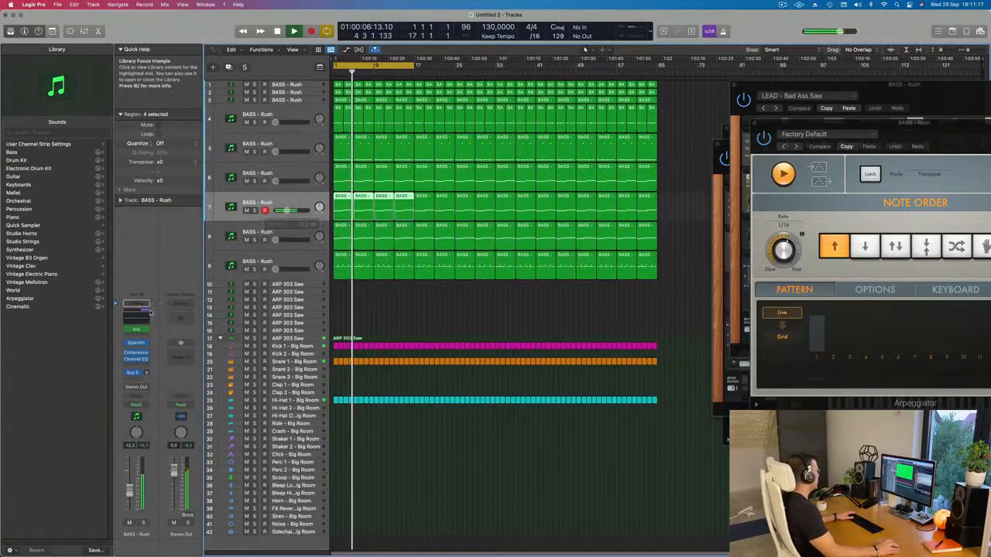
Step: Boost the low shelf band in track 7's Channel EQ, close the EQ, and replay the loop
left_click(136, 318)
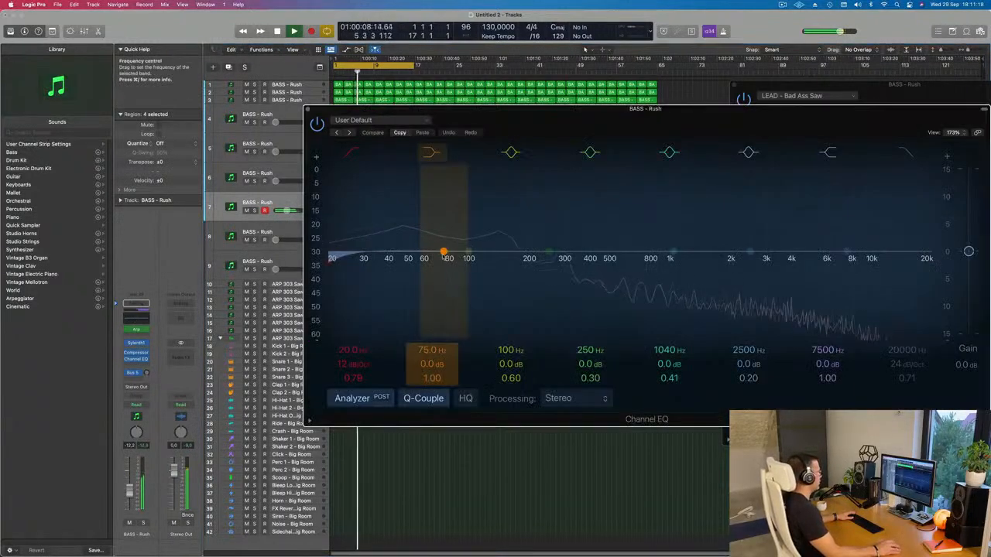
left_click_drag(443, 252, 453, 240)
left_click(307, 109)
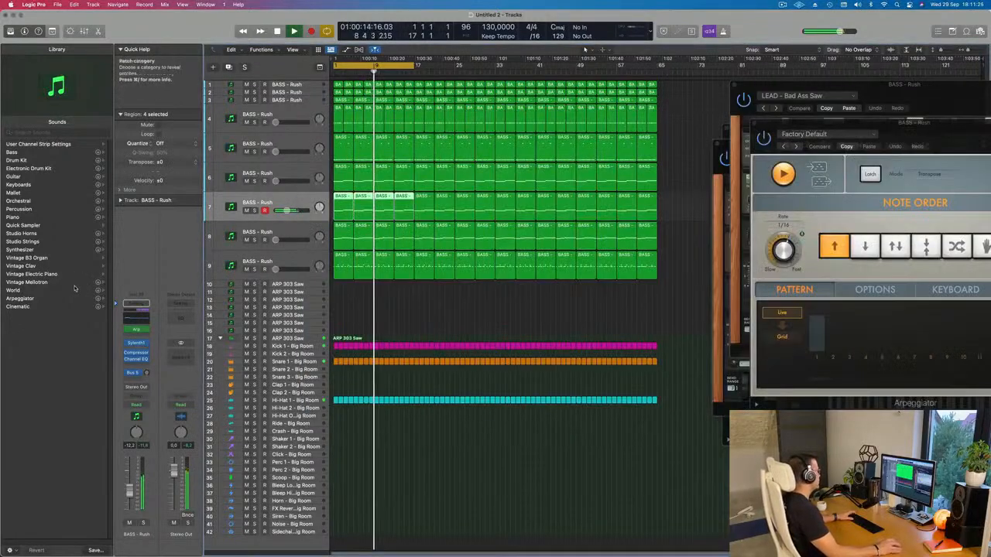
key("space")
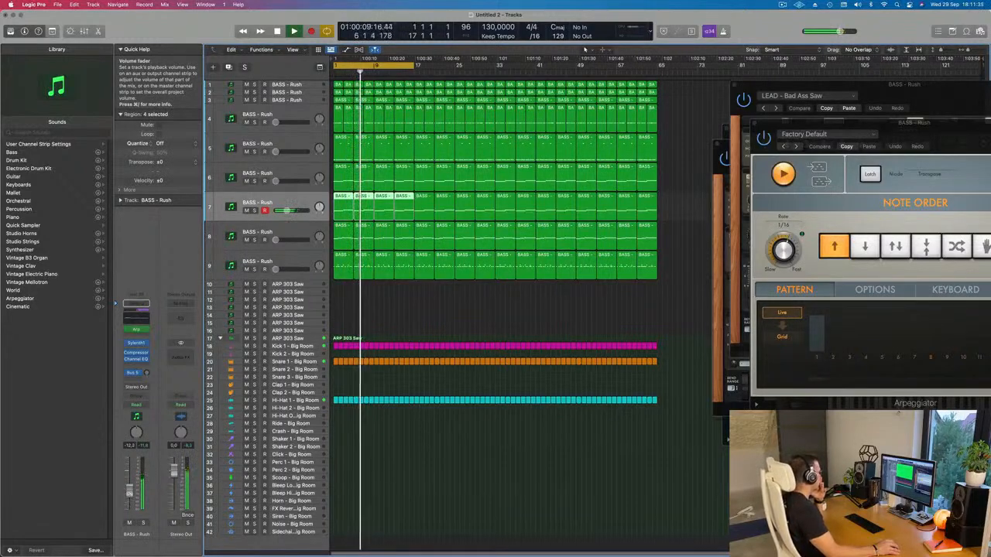
Step: Try raising track 6's volume to blend it with track 7 and the drums
left_click(432, 305)
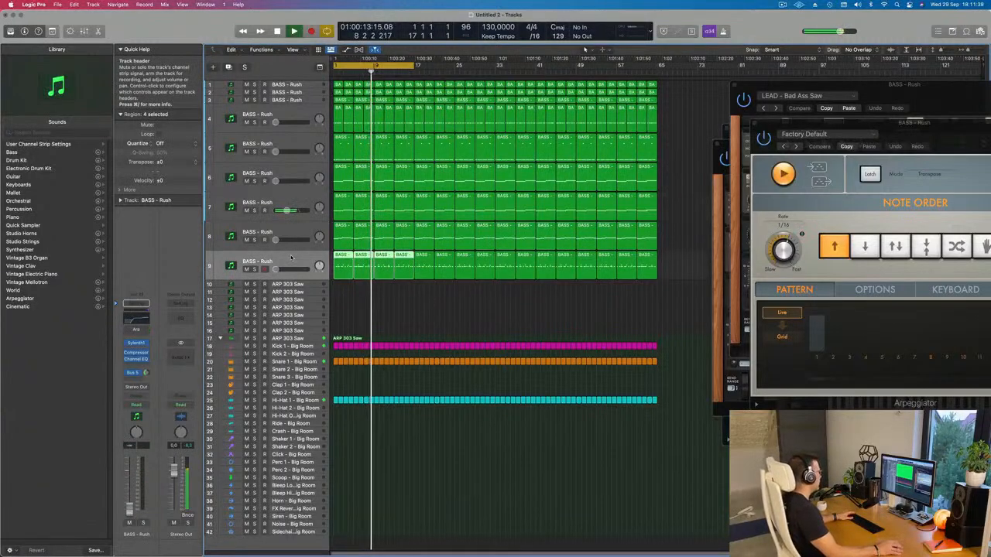
left_click(301, 225)
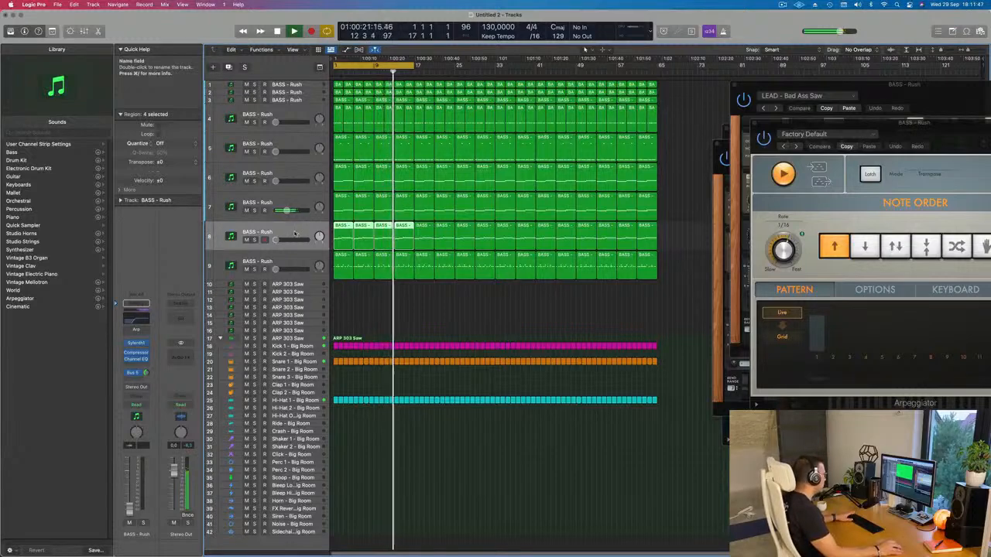
left_click(263, 180)
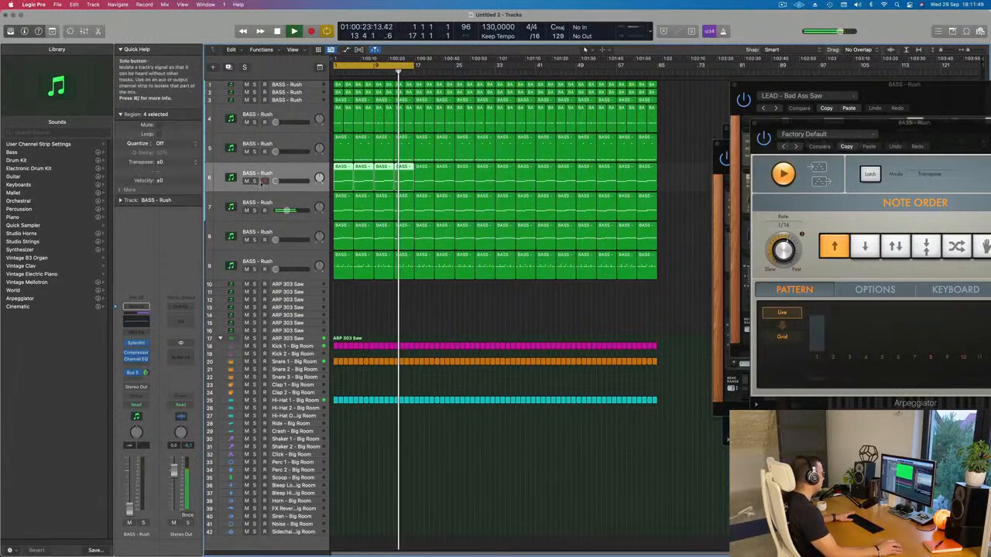
left_click_drag(276, 182, 289, 181)
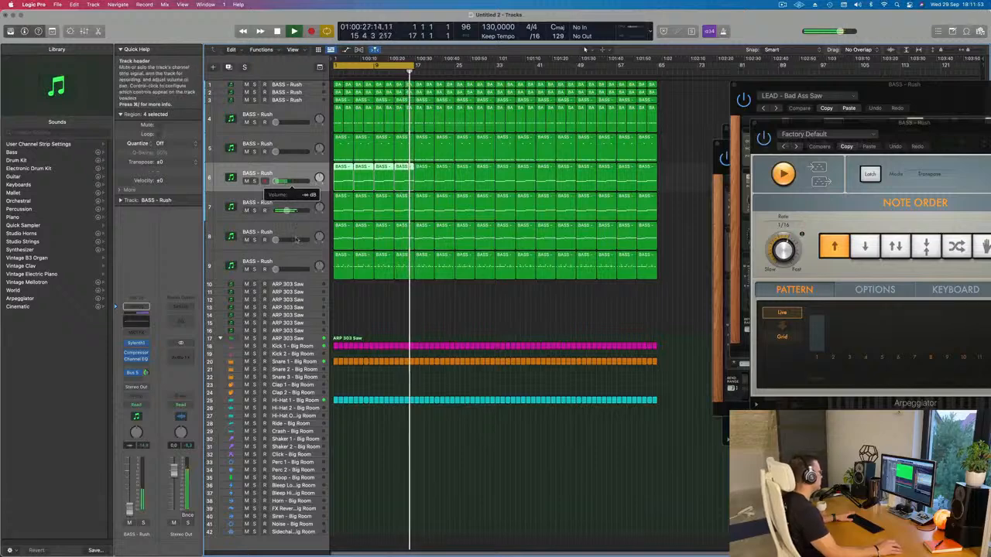
Step: Select track 8 and raise its volume to about -17 dB, replaying the loop from the start to judge the balance
left_click(288, 246)
key("Return")
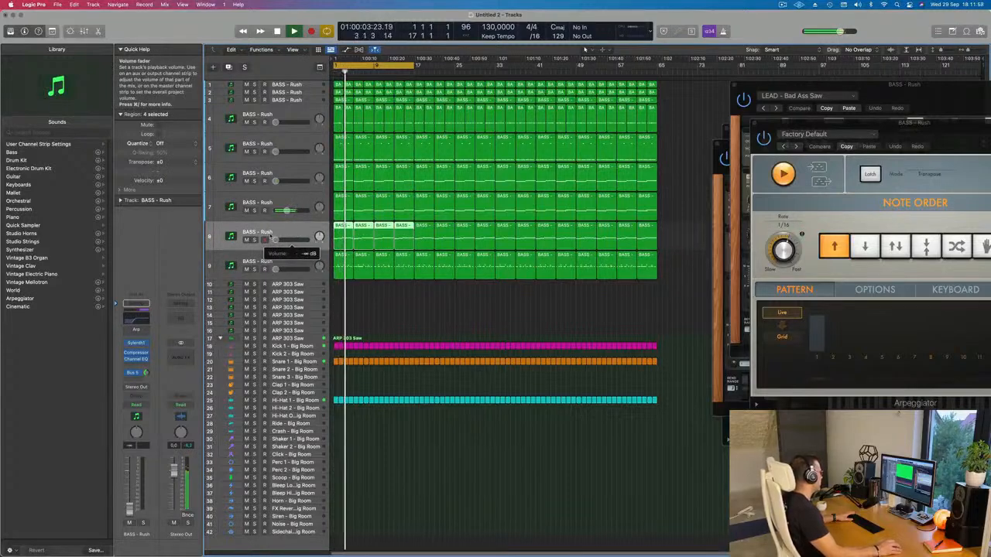
mouse_move(275, 240)
left_mouse_down()
mouse_move(295, 246)
mouse_move(284, 241)
left_mouse_up()
key("Return")
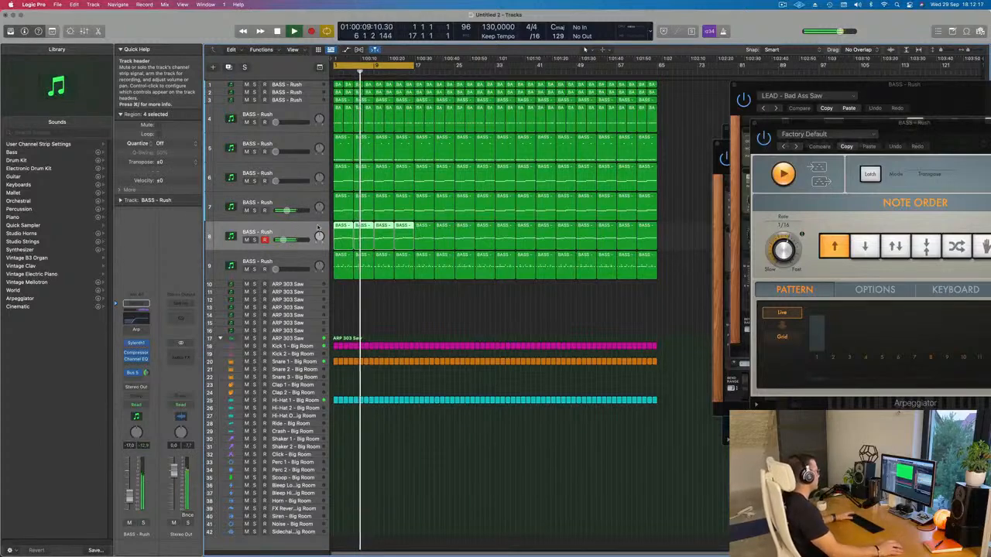
key("space")
left_click(361, 275)
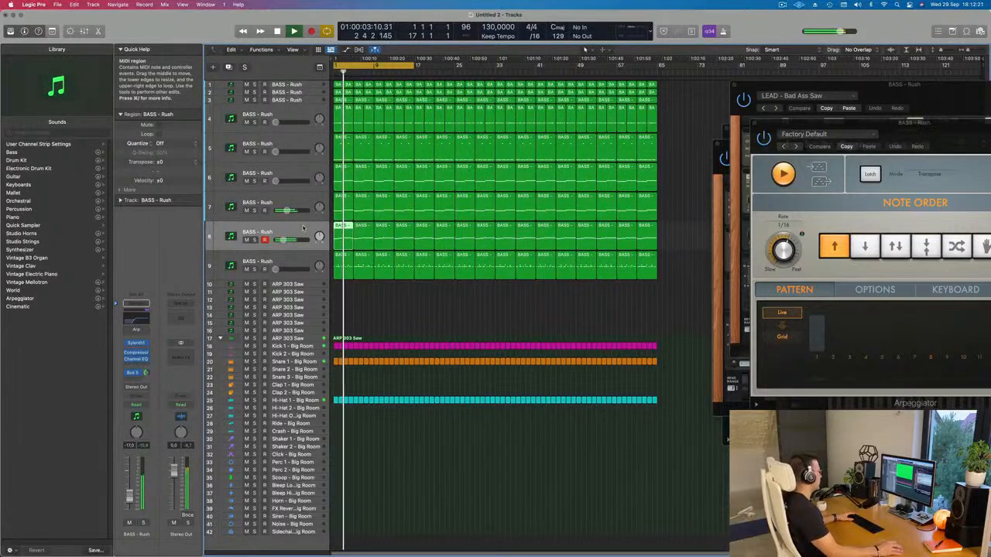
key("Return")
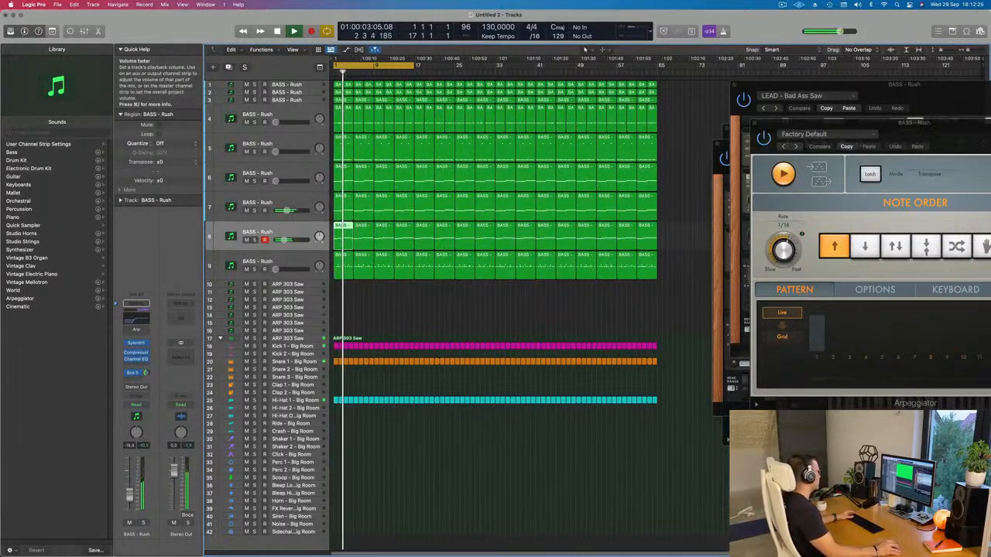
Step: Adjust the filter cutoff in track 7's Sylenth1 while replaying the loop from the start, and close the synth
key("Return")
key("Up")
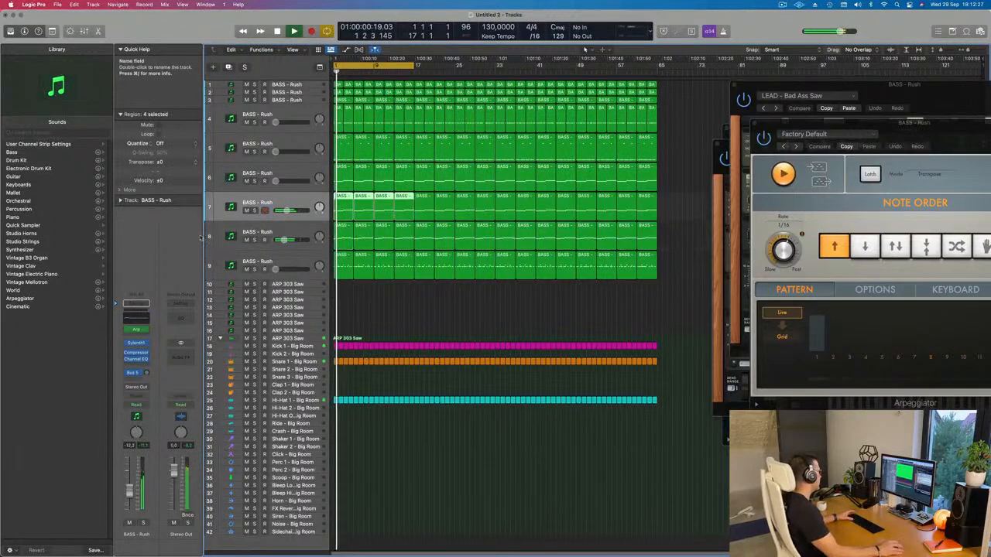
key("Return")
left_click(136, 342)
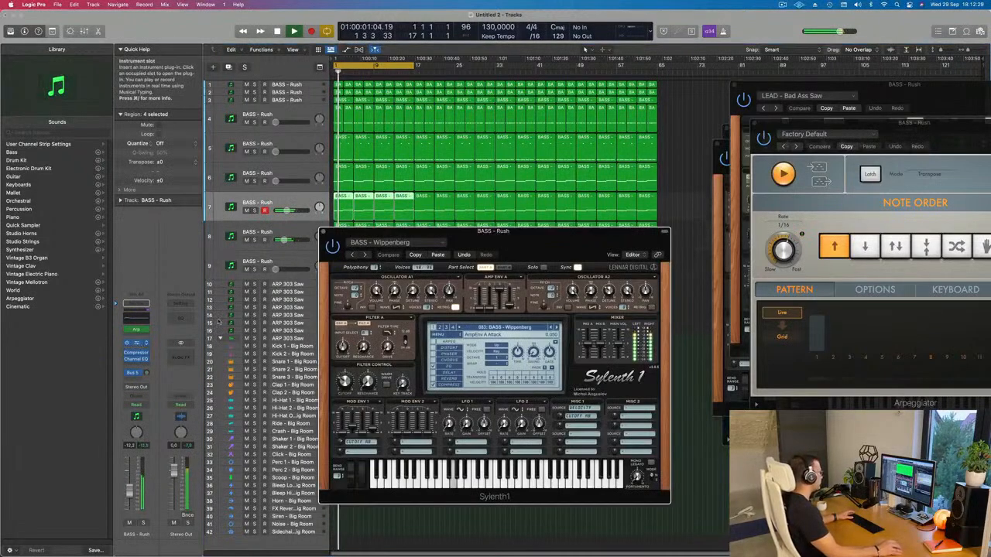
key("Return")
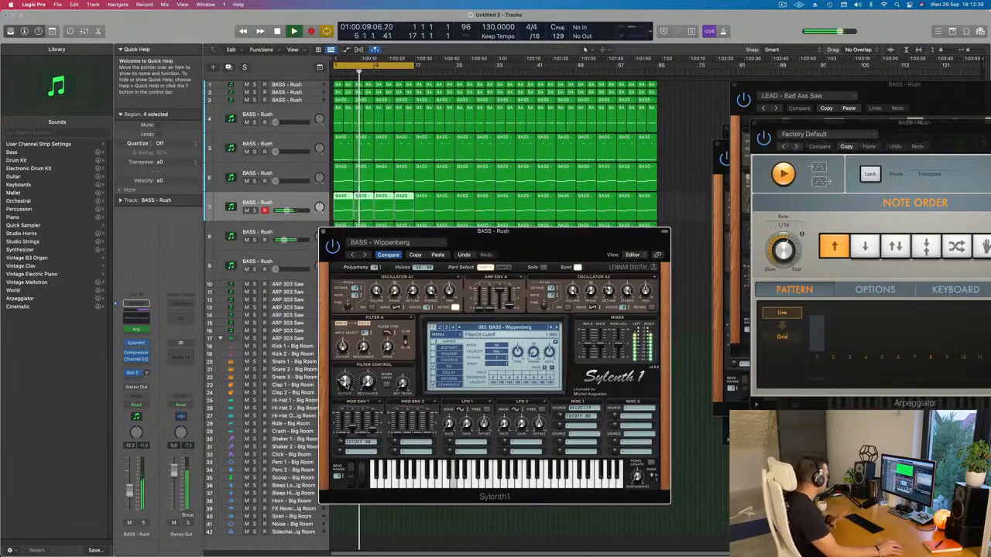
left_click_drag(440, 246, 427, 239)
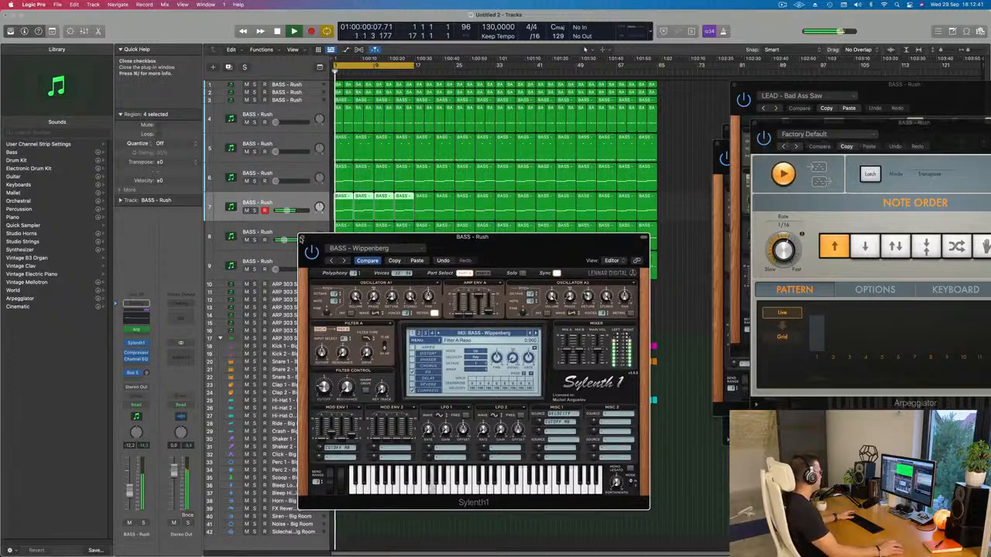
left_click(301, 238)
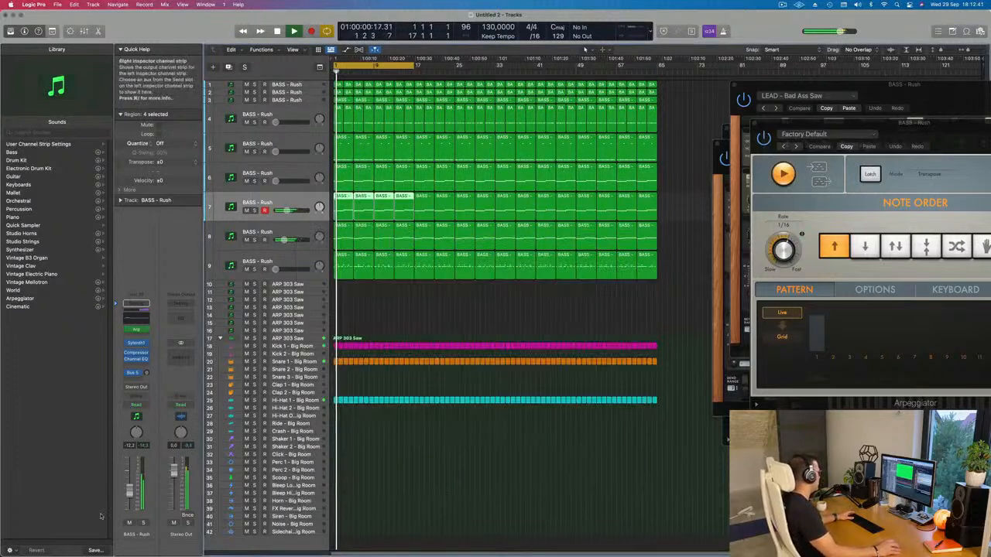
Step: Audition track 7 and track 8 in solo, one after the other, during playback
left_click(144, 525)
left_click(144, 524)
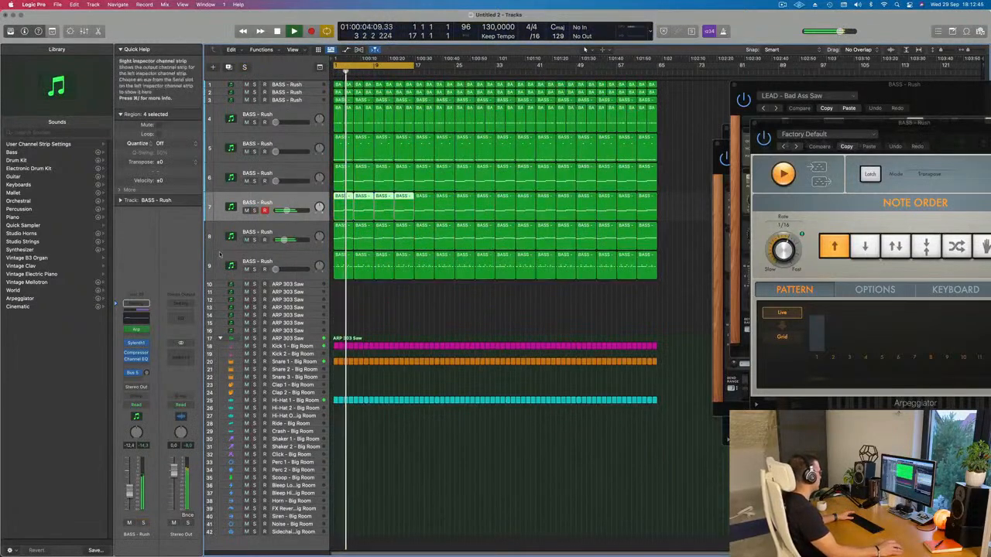
left_click(254, 240)
left_click(254, 240)
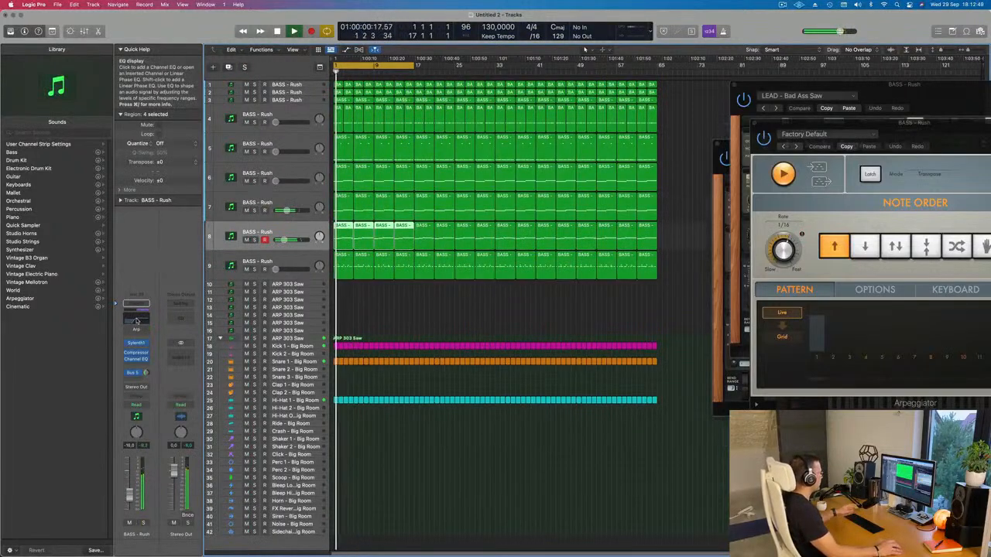
Step: Set the low cut in track 8's Channel EQ to 310 Hz, 24 dB/Oct and Q 0.57, and close the EQ
left_click(136, 319)
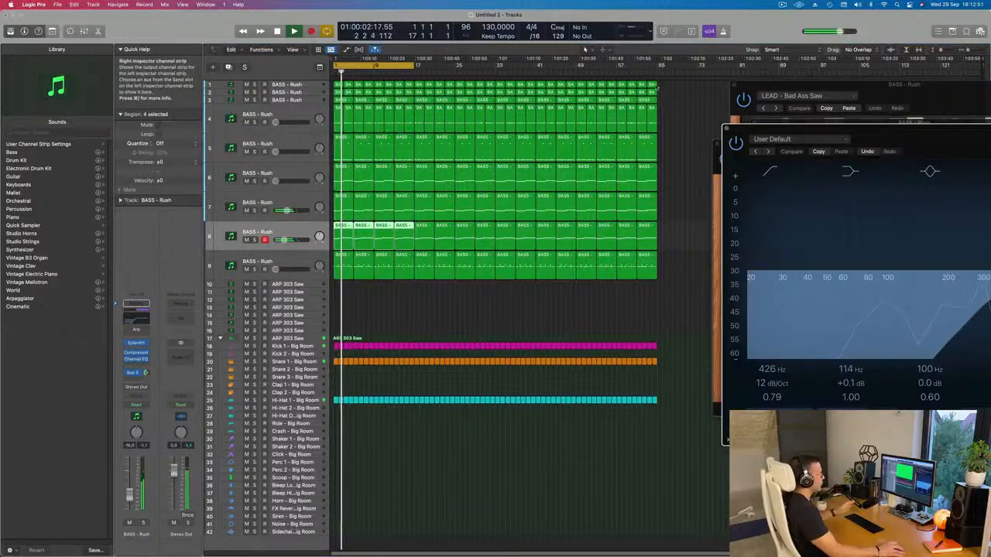
left_click_drag(884, 130, 632, 103)
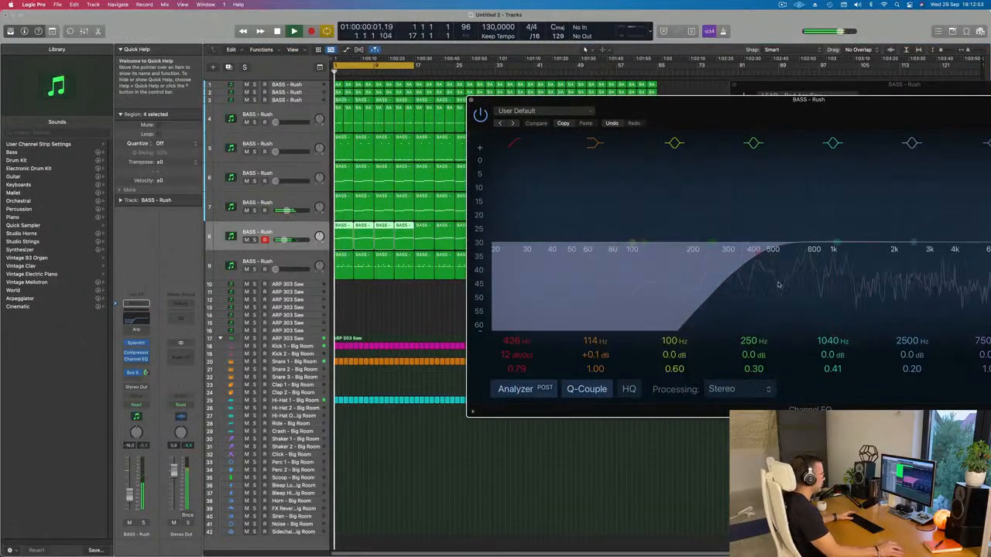
left_click_drag(761, 101, 678, 115)
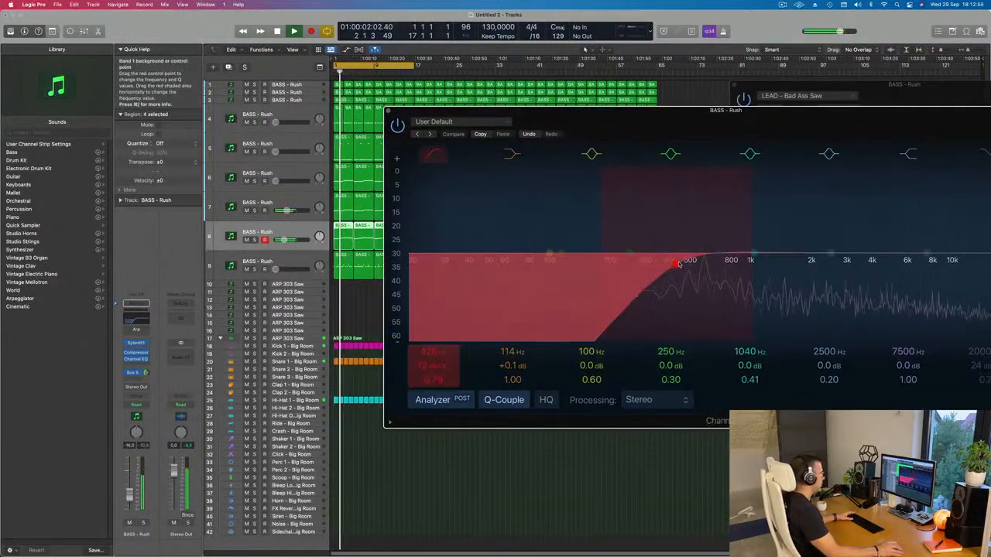
left_click_drag(671, 258, 694, 262)
left_click_drag(432, 366, 432, 359)
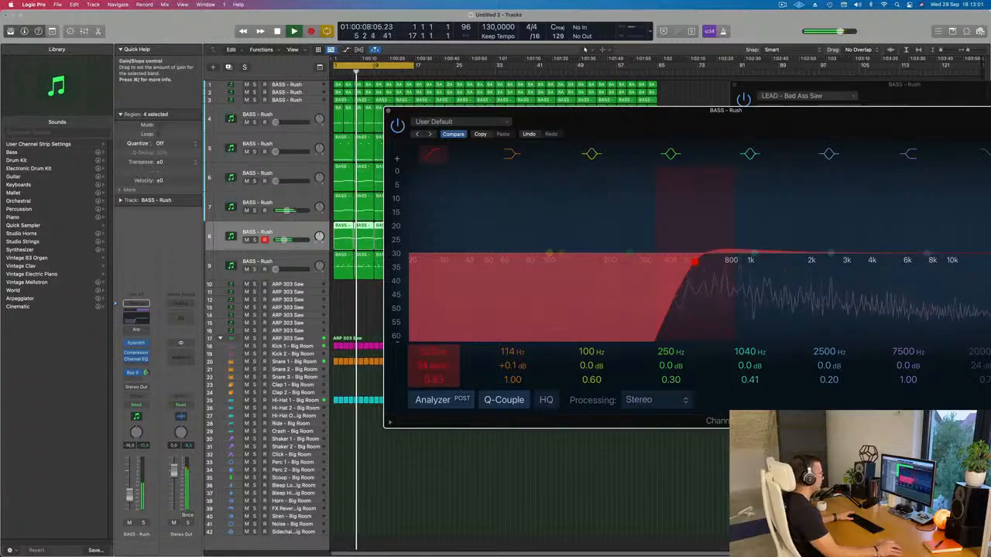
left_click_drag(685, 269, 648, 272)
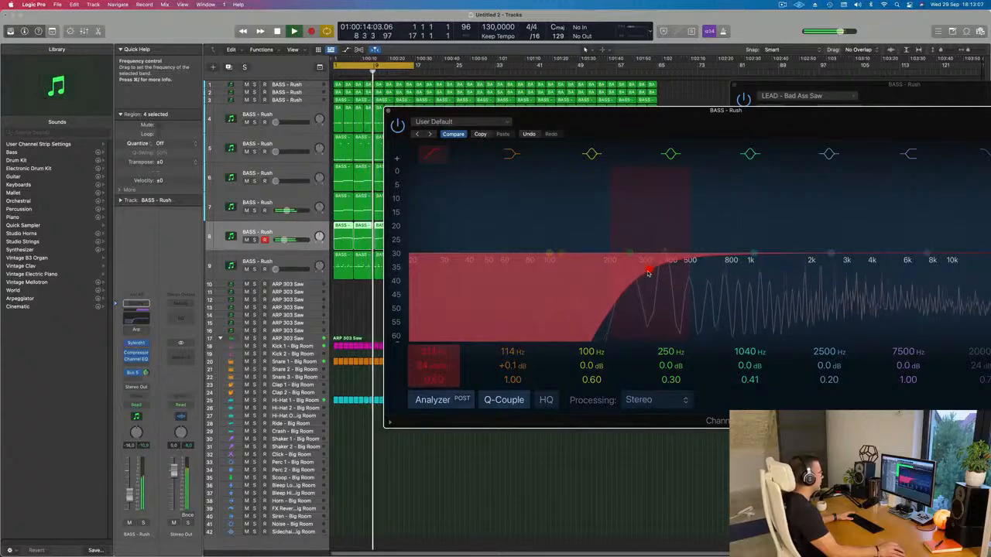
left_click_drag(667, 131, 613, 142)
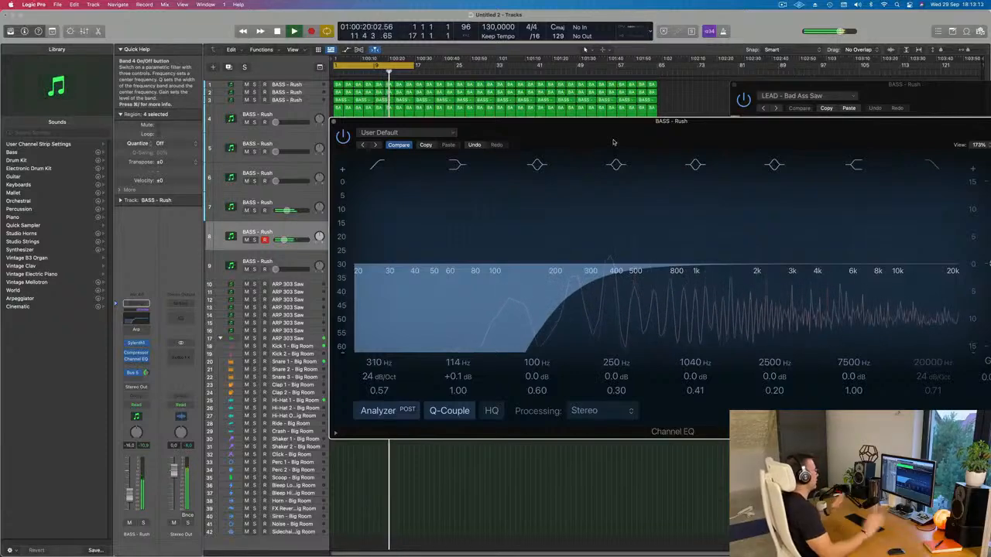
left_click(334, 121)
Step: Raise track 6's volume to about -14.9 dB and adjust its Bus 5 send level
left_click(287, 257)
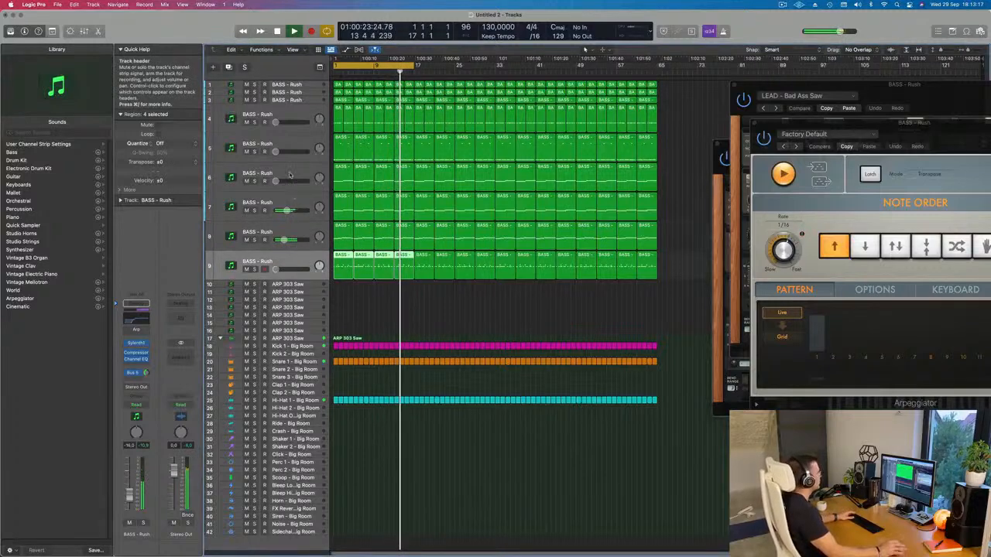
left_click(299, 175)
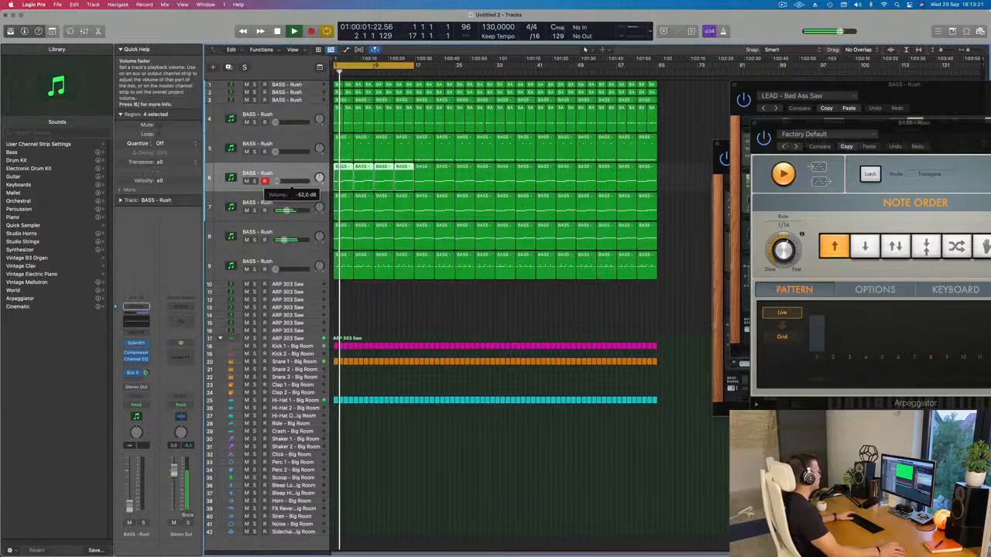
left_click_drag(288, 182, 287, 183)
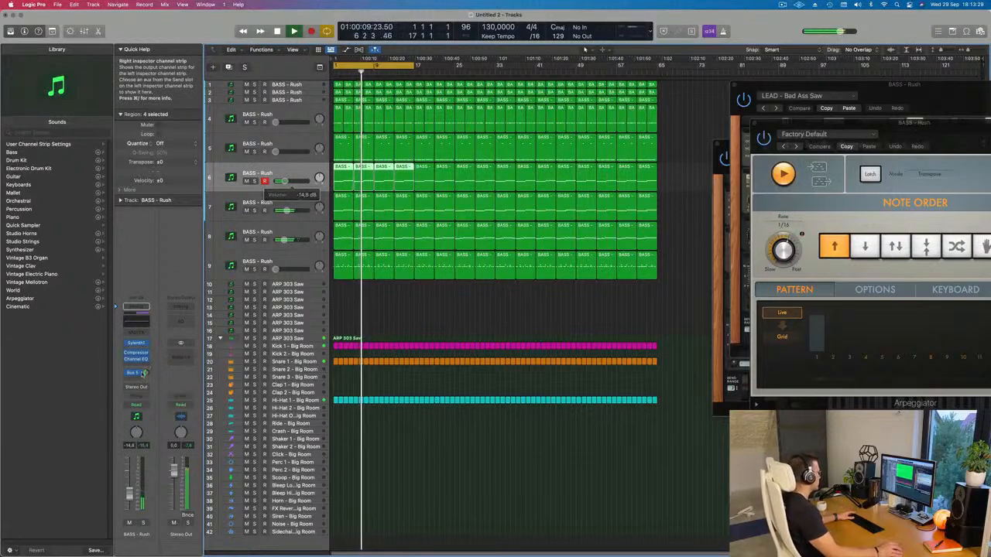
left_click(146, 373)
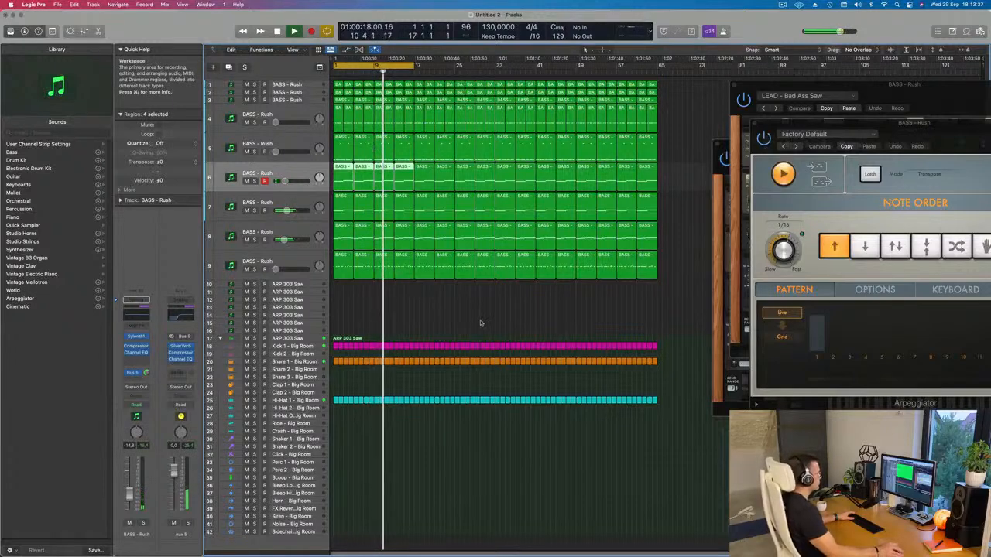
Step: Select track 9 and raise its volume to about -16 dB while replaying from the start
left_click(291, 264)
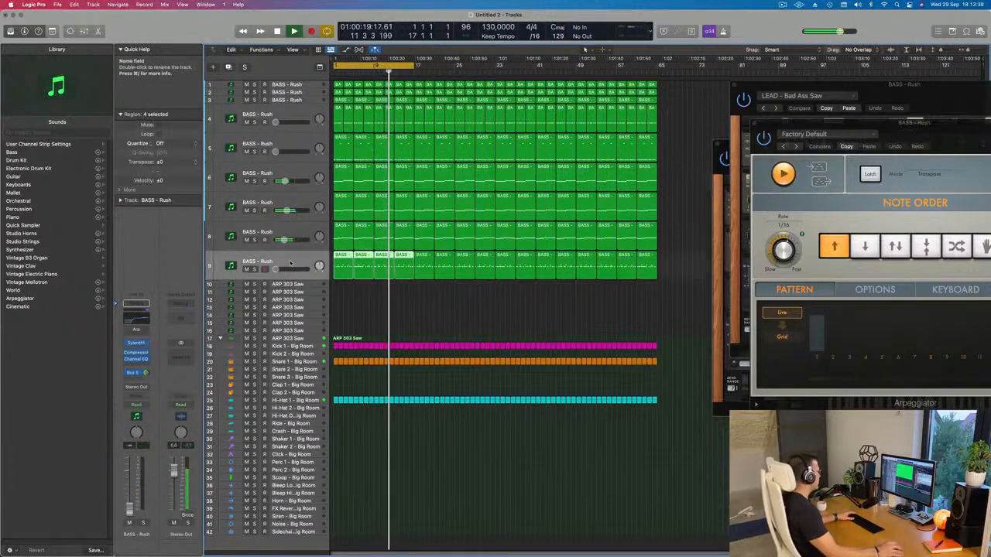
key("Return")
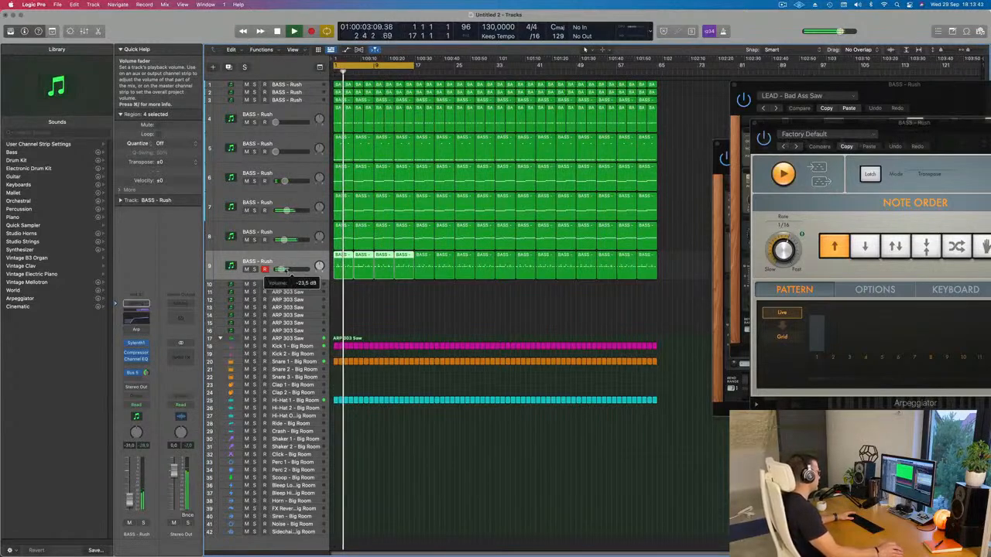
left_click_drag(287, 270, 285, 270)
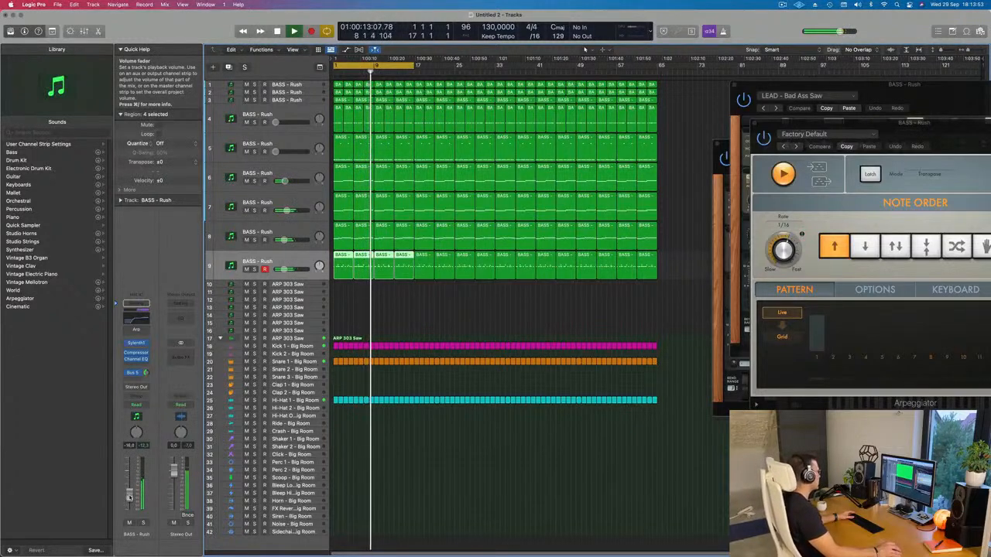
Step: Set the 1040 Hz band in track 9's Channel EQ to 408 Hz and -4.0 dB, and close the EQ
left_click(137, 345)
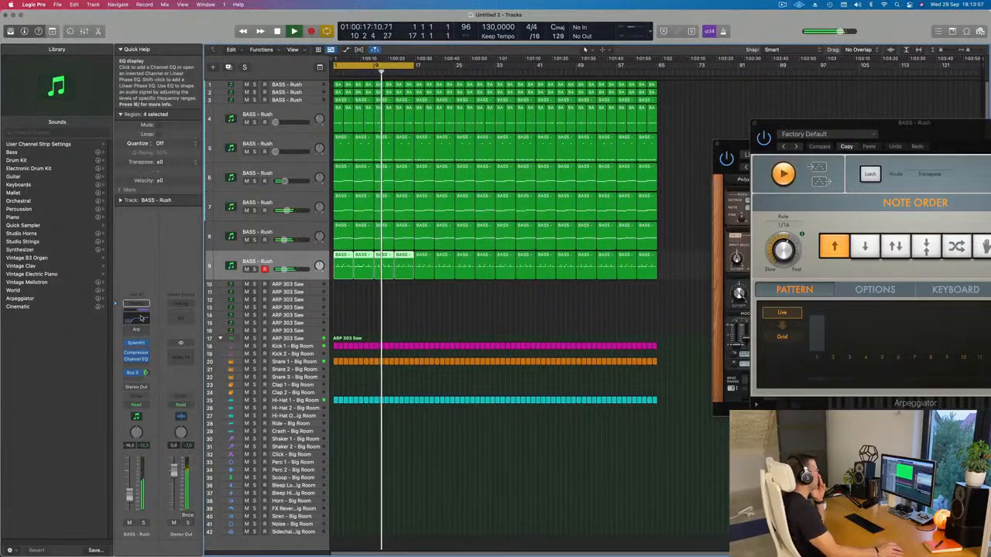
left_click(138, 317)
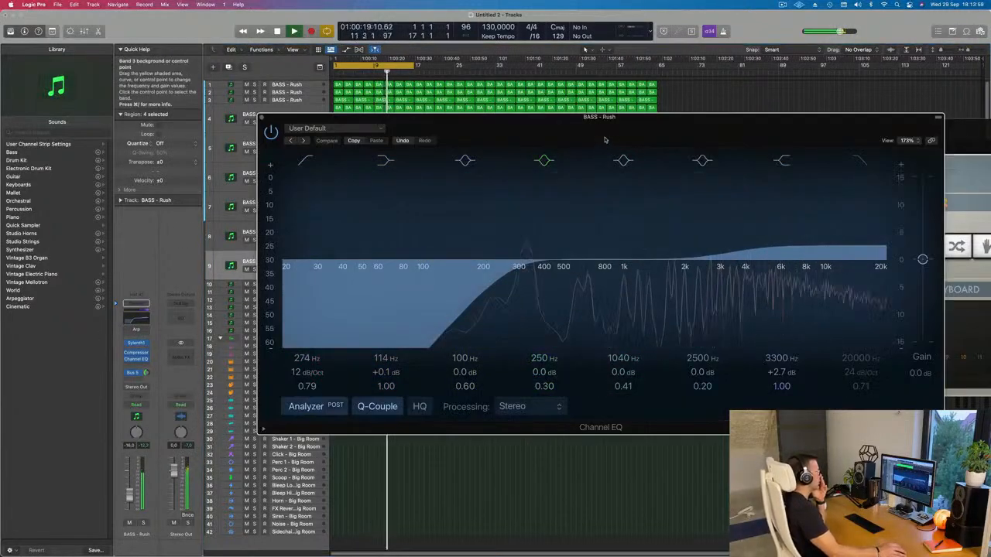
left_click_drag(624, 263, 545, 289)
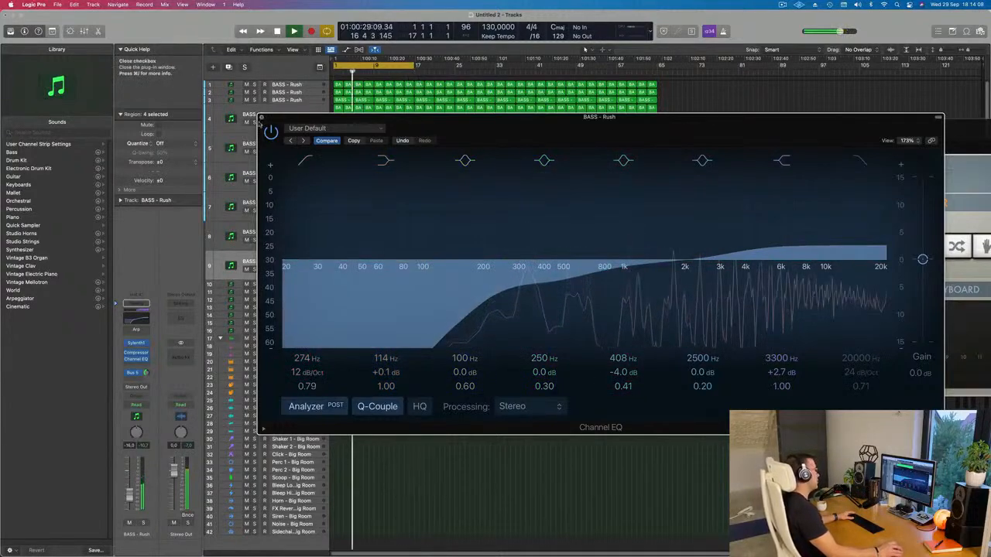
left_click(261, 117)
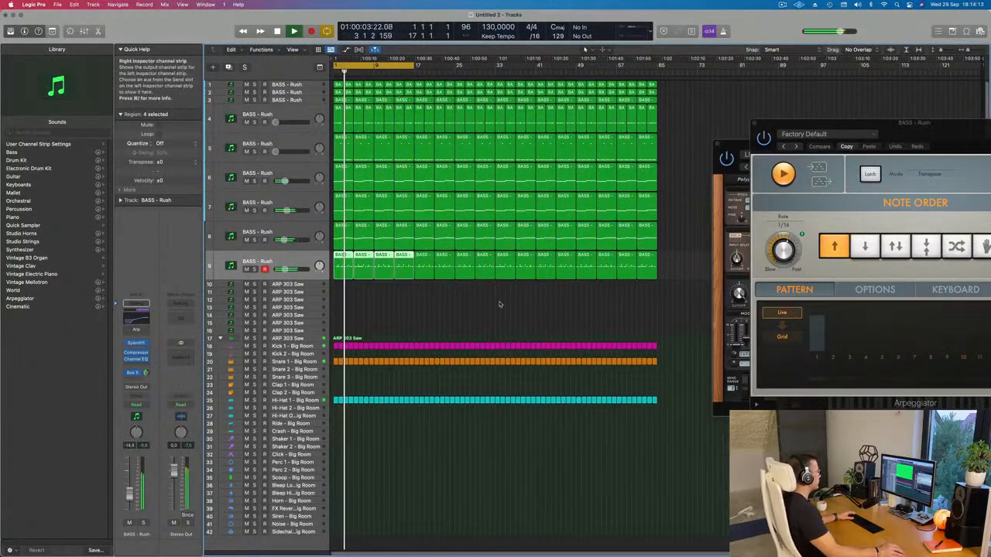
Step: Extend the end of the cycle area to bar 65 so playback covers the full arrangement
scroll(489, 311, "up", 1)
scroll(490, 311, "down", 1)
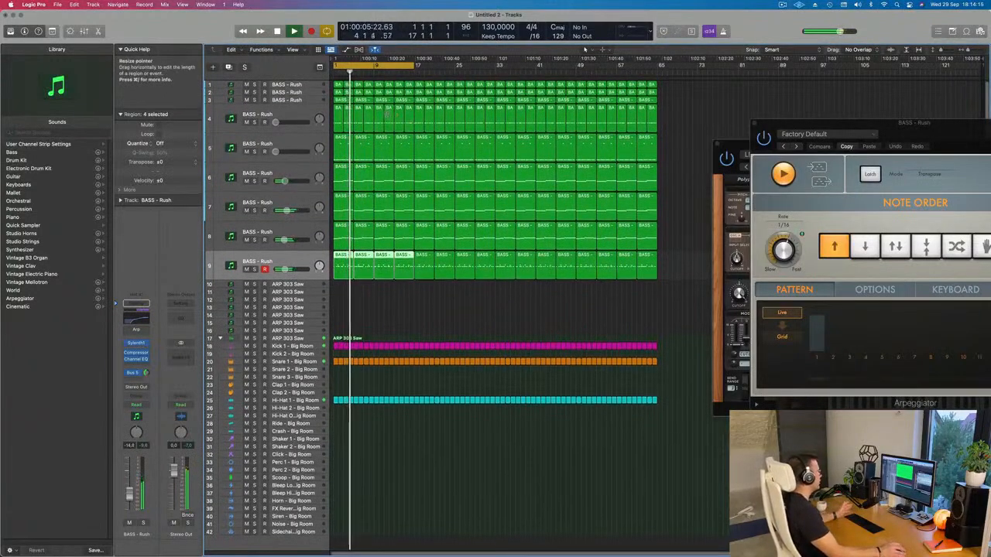
left_click(272, 92)
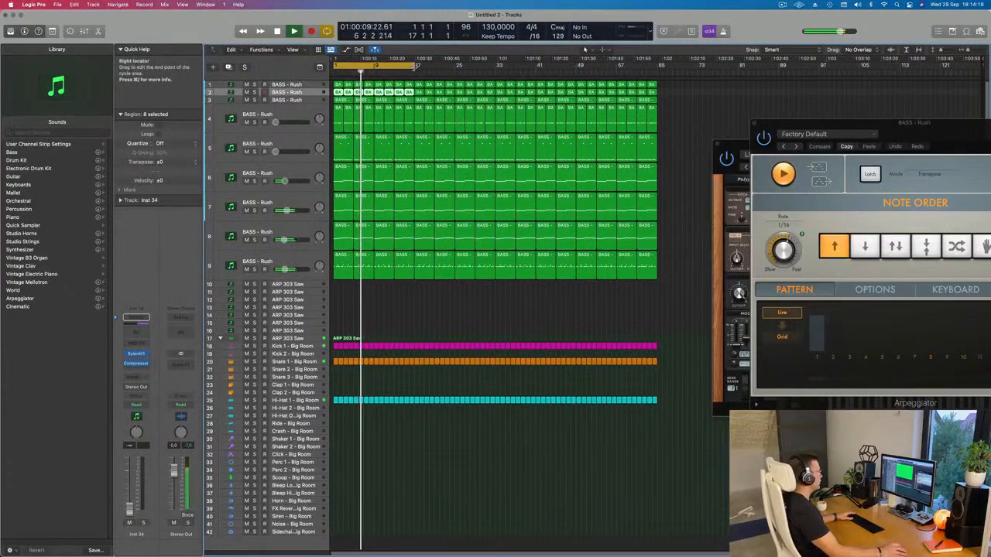
left_click_drag(414, 67, 657, 86)
Step: Select track 3, show the toolbar, turn on Track Zoom, and enlarge the track's height
left_click(300, 102)
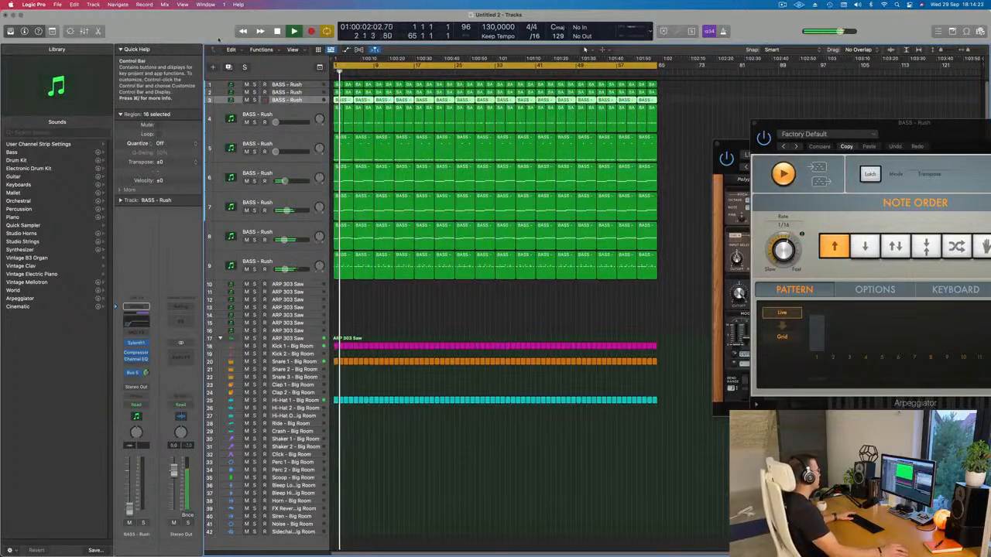
key("ctrl+alt+super+t")
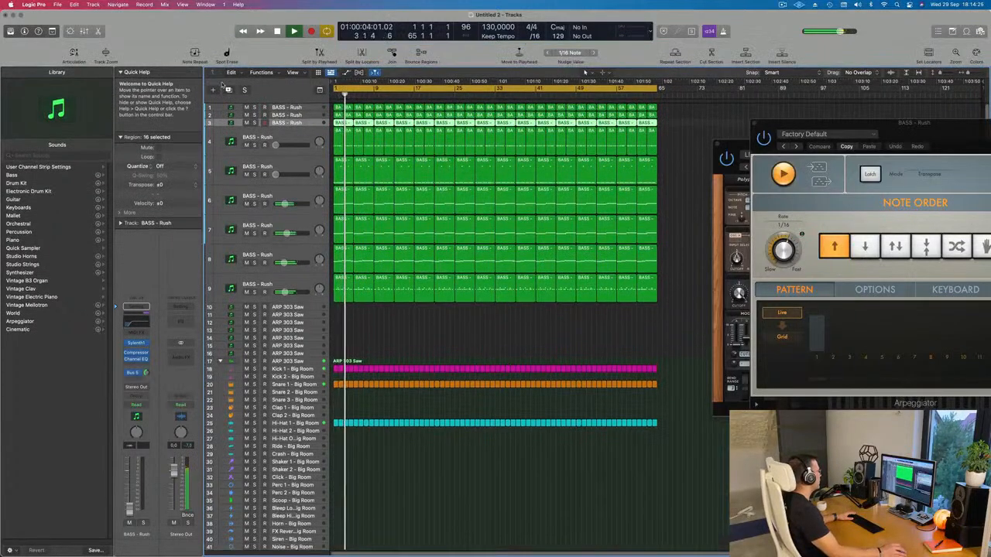
left_click(105, 52)
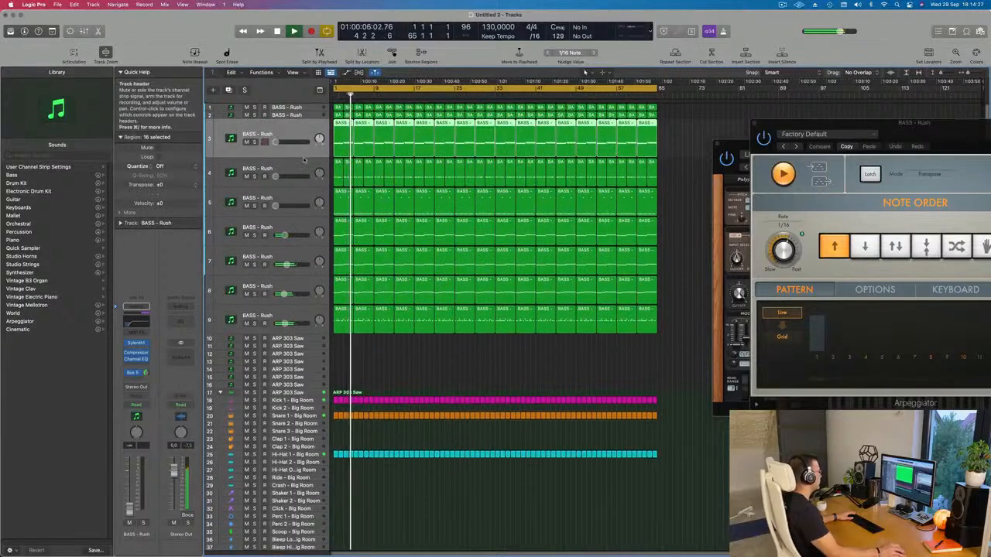
left_click_drag(303, 175, 303, 193)
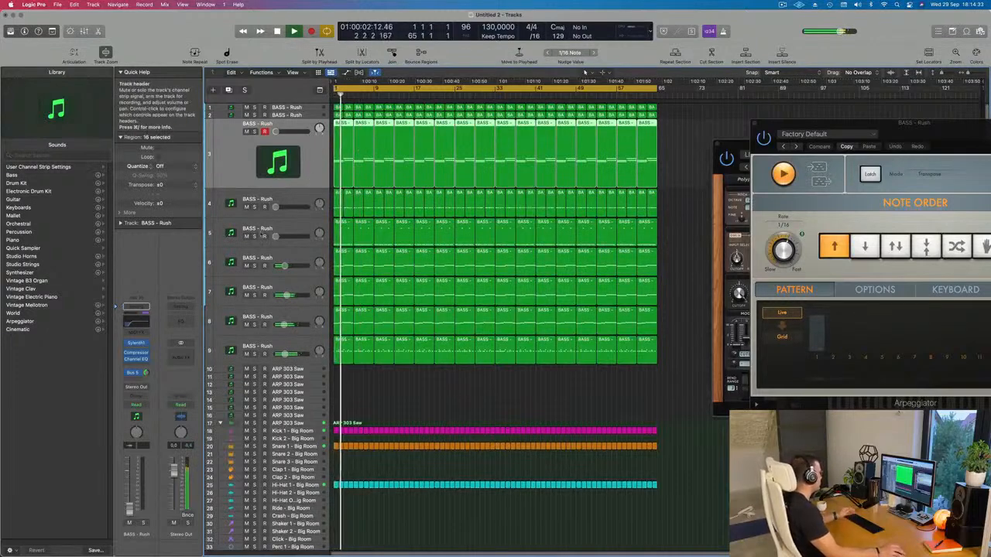
Step: Raise track 3's volume to about -22 dB, auditioning it briefly in solo and replaying from the start
key("Return")
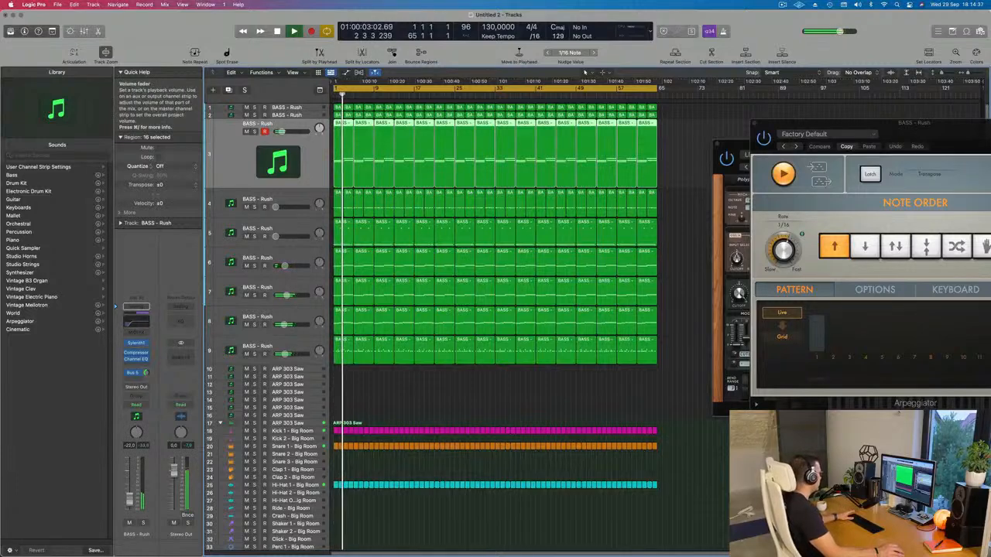
left_click(143, 524)
left_click(144, 524)
key("space")
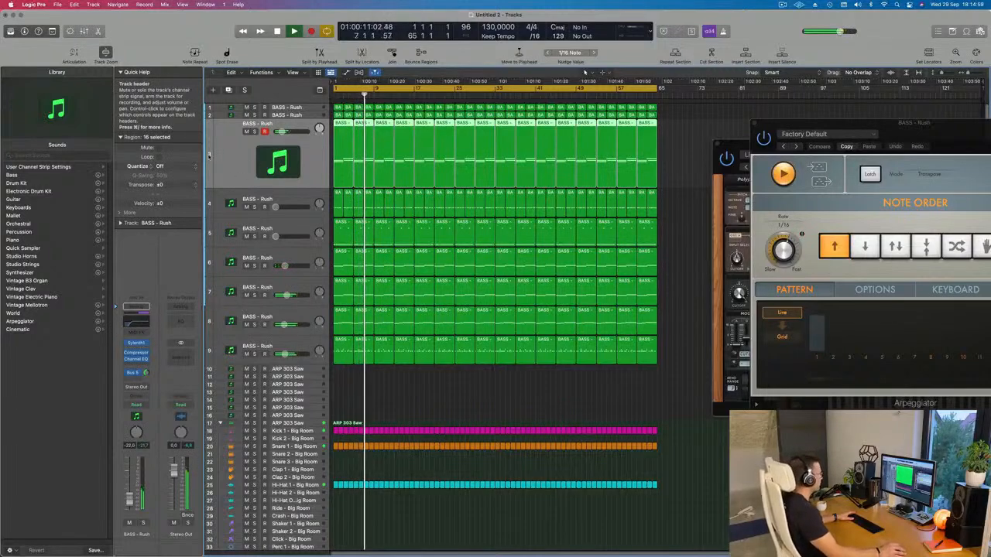
Step: Try bringing in track 1 and track 2 one at a time against the rest of the mix
left_click(306, 116)
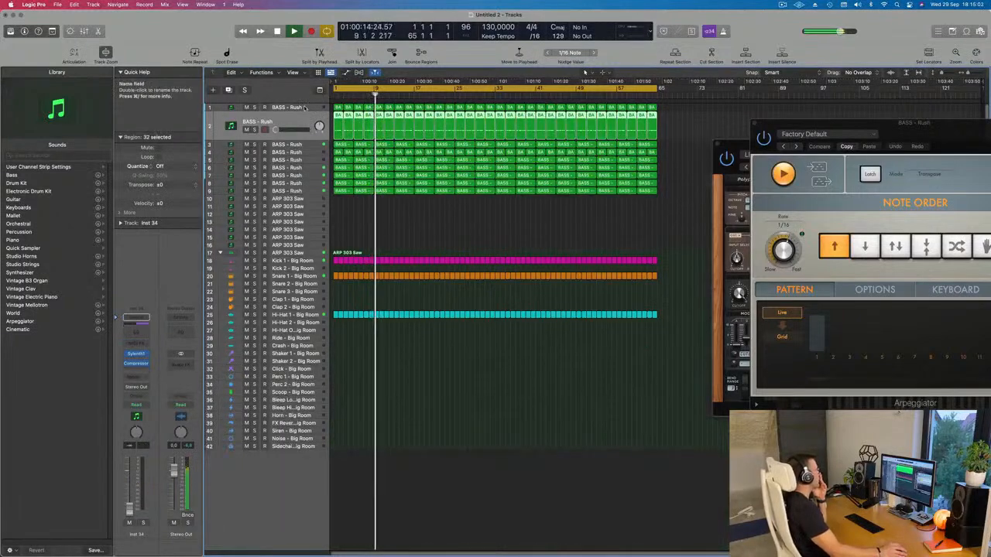
left_click(303, 107)
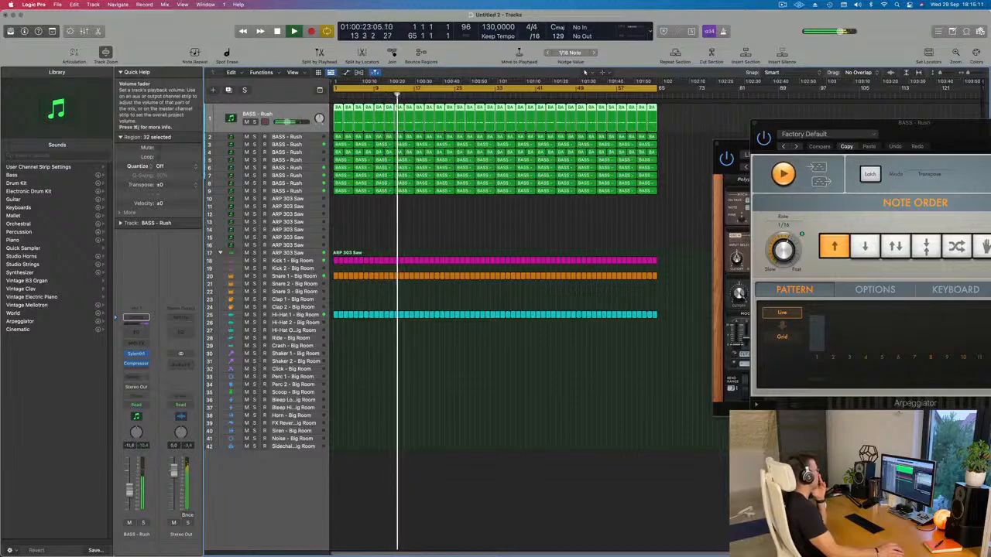
left_click(319, 139)
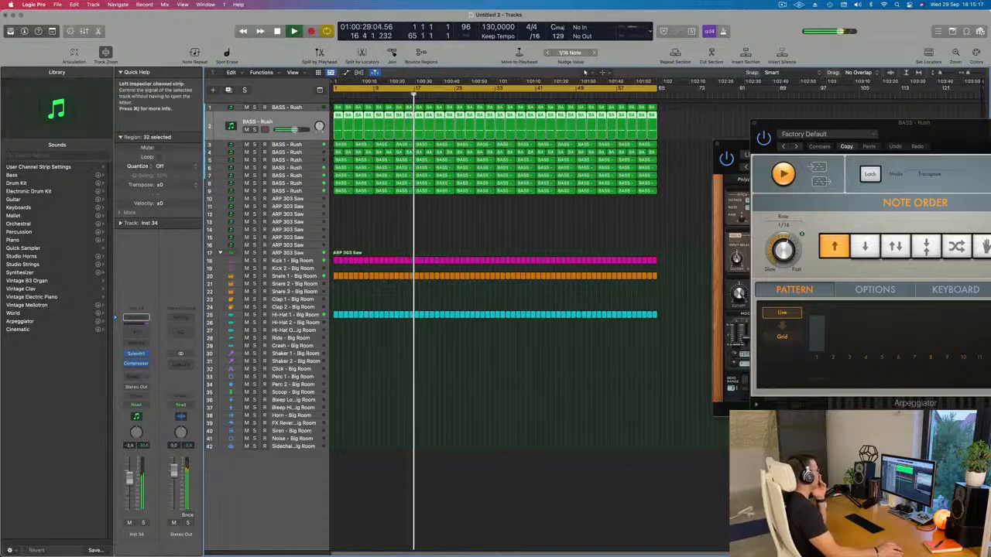
Step: Bring in track 4 at a volume of about -10.5 dB, replaying the arrangement from the start
left_click(306, 152)
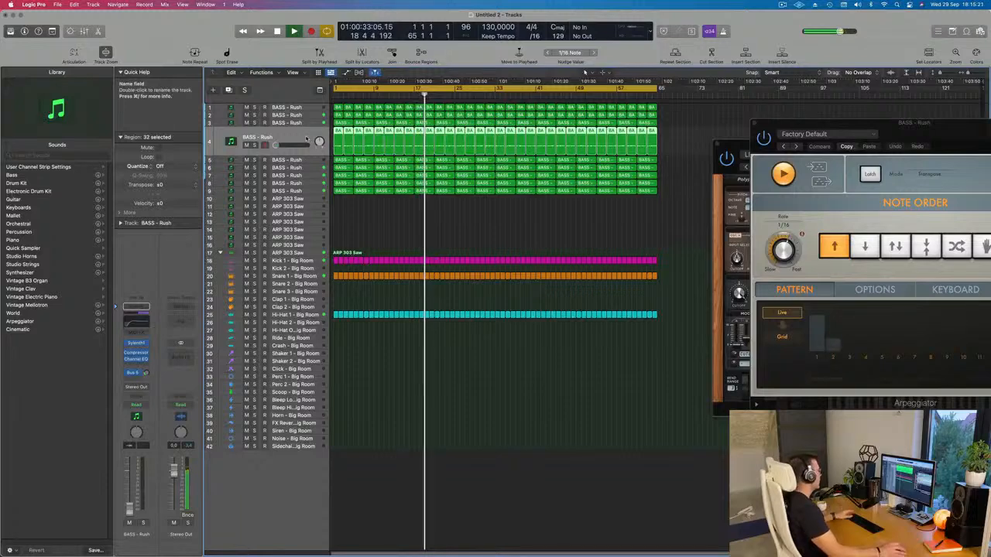
key("Return")
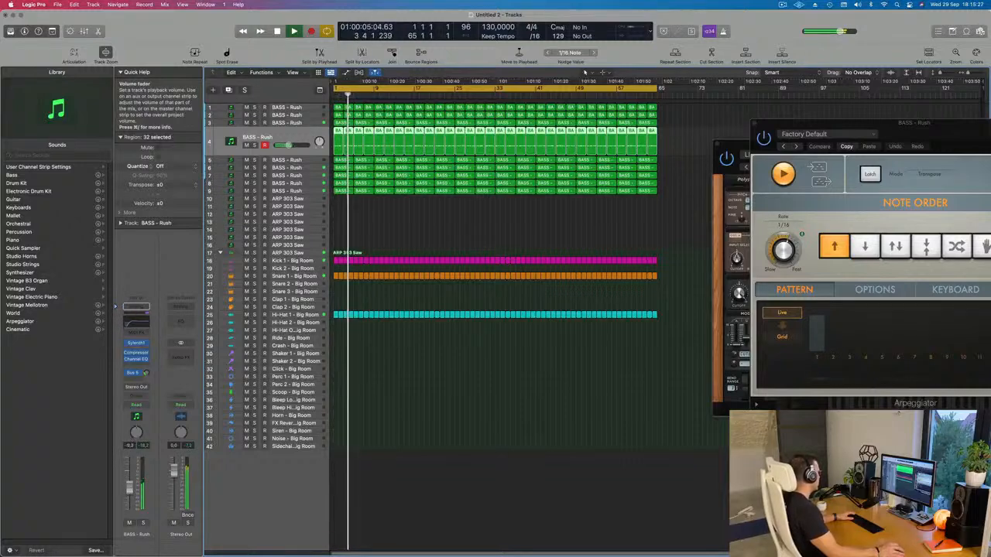
left_click_drag(130, 488, 130, 490)
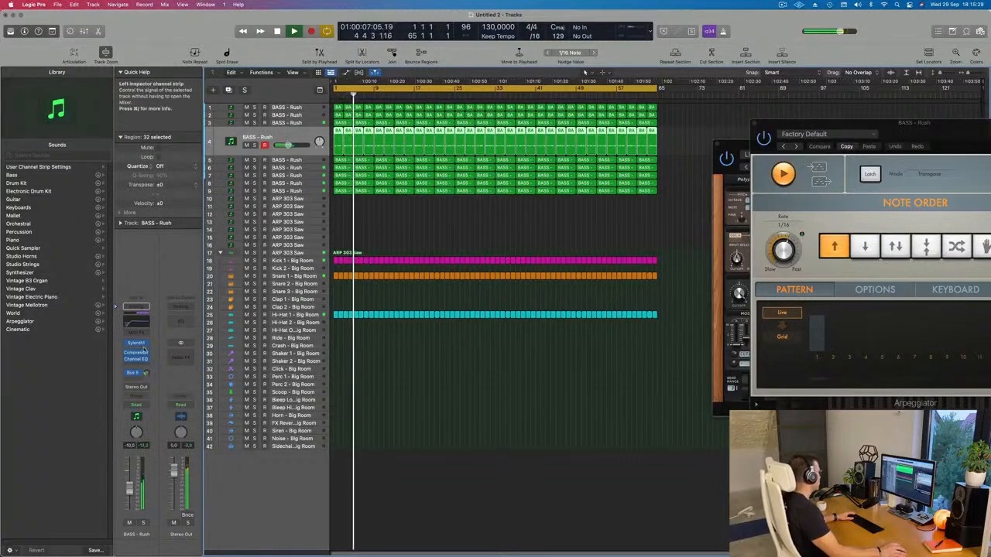
Step: Show track 4's Sylenth1 and lower the track's volume to about -14.5 dB, replaying from the start and checking it briefly in solo
left_click(136, 343)
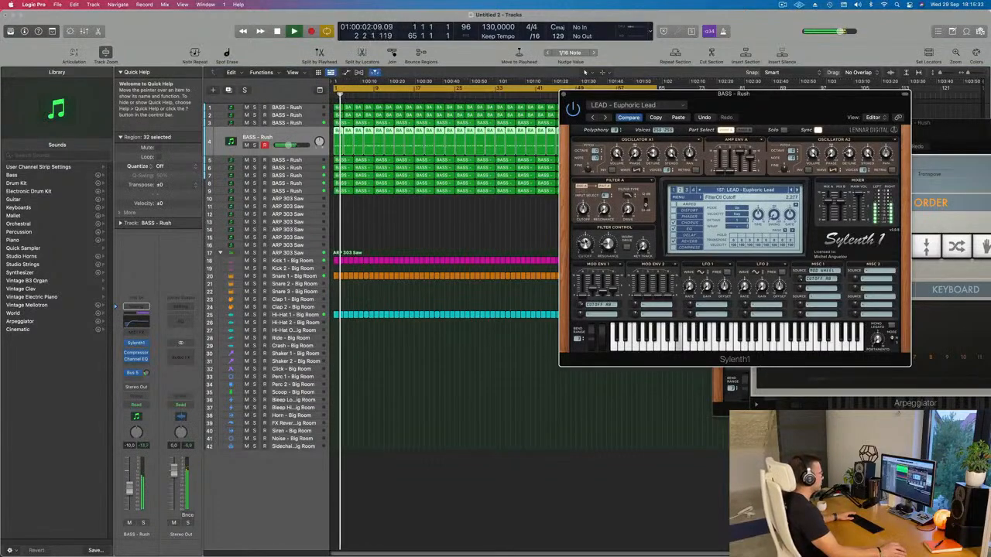
key("Return")
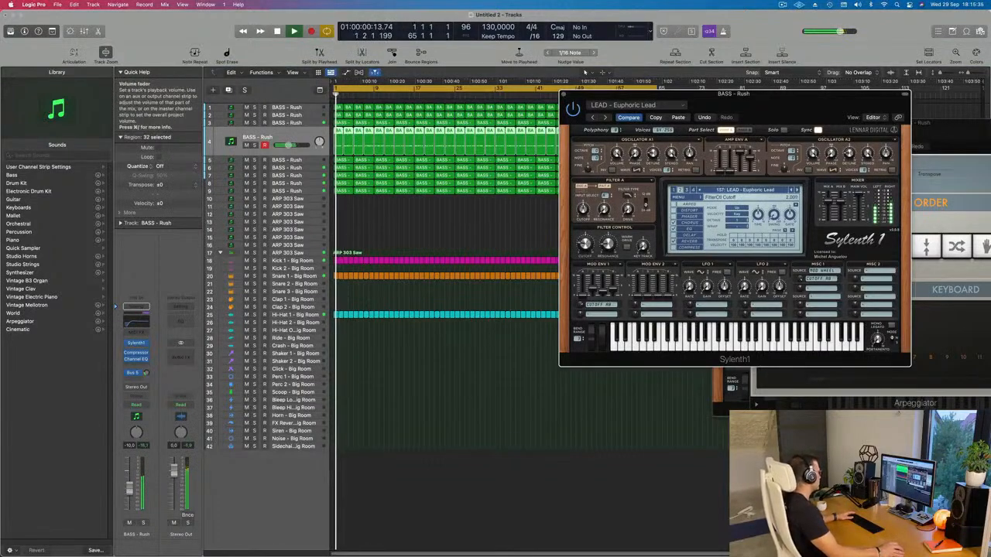
left_click_drag(130, 497, 129, 494)
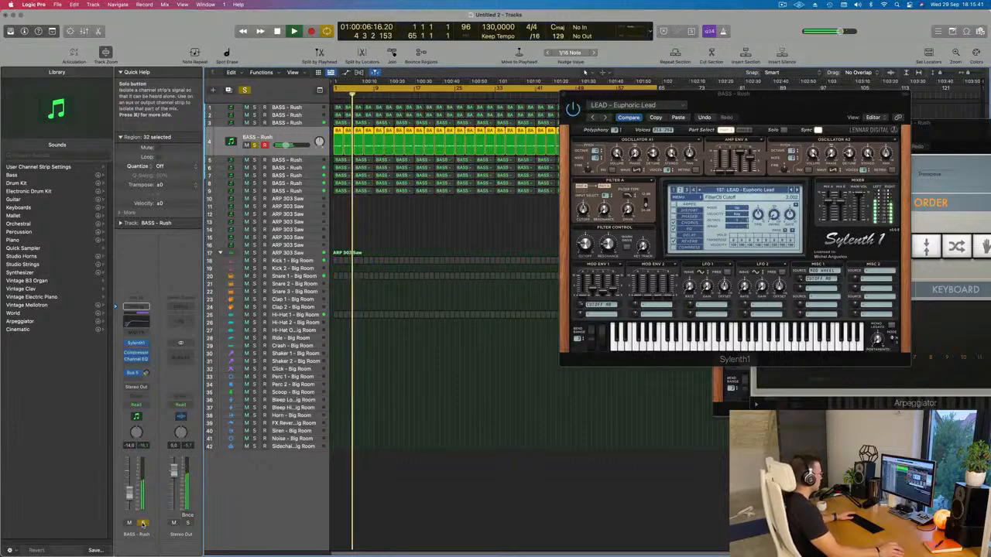
key("Return")
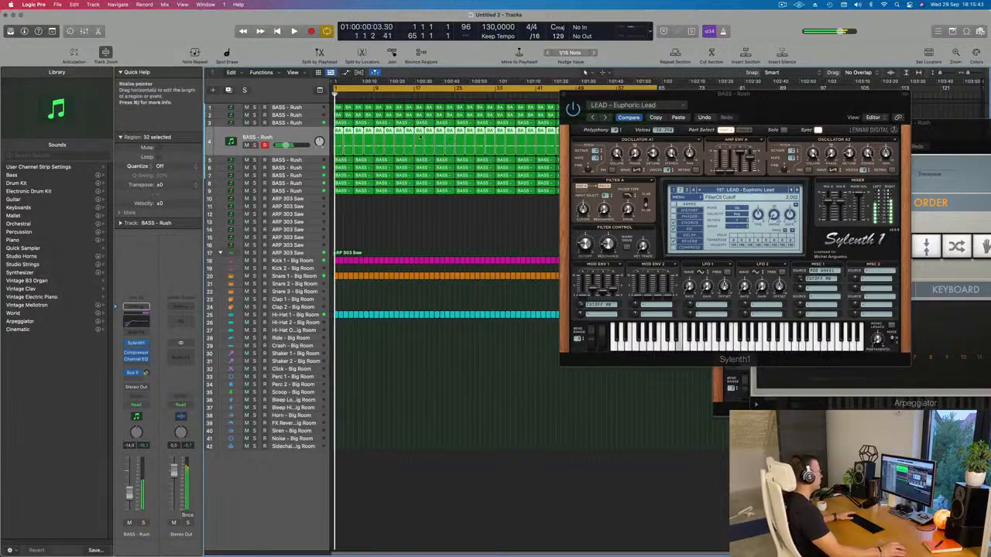
left_click_drag(798, 106, 601, 181)
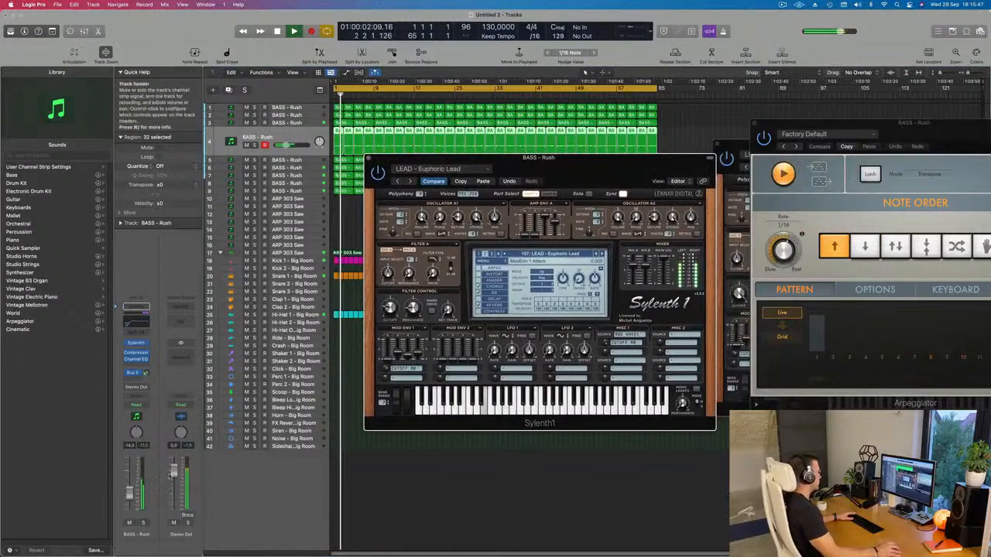
left_click(143, 523)
left_click(143, 524)
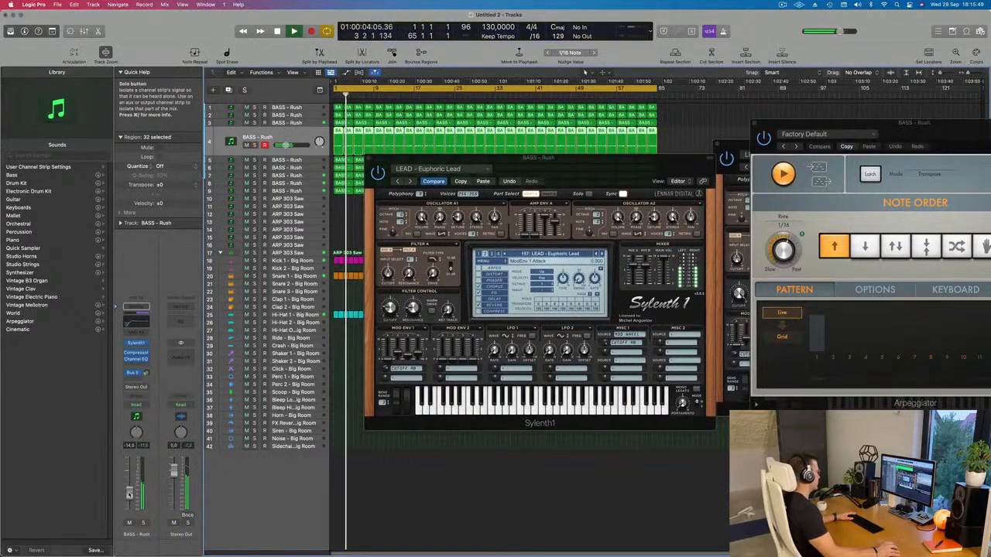
Step: Load the PLUCK - 4AM preset from the third bank into track 4's Sylenth1 and play it back from the start
left_click(136, 344)
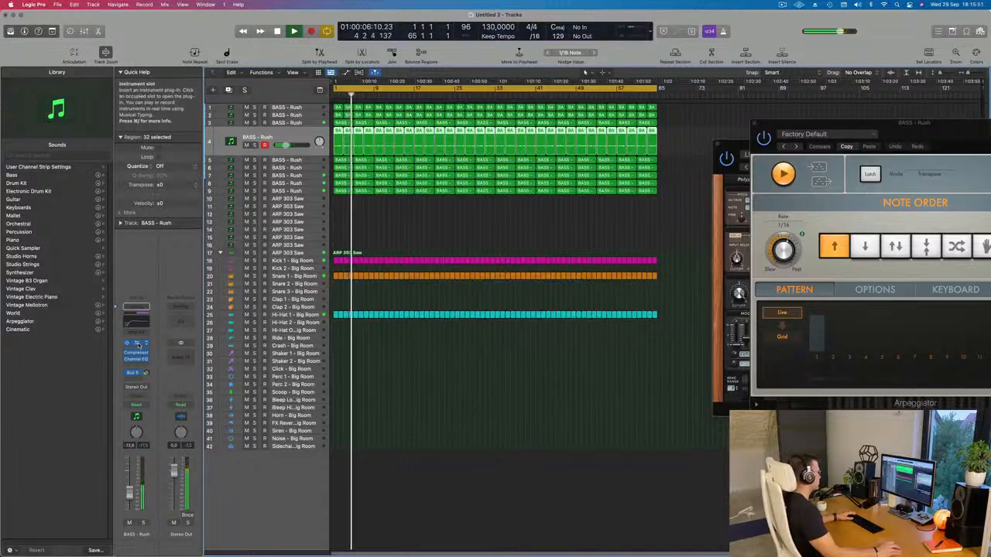
left_click(136, 344)
left_click_drag(610, 165, 637, 139)
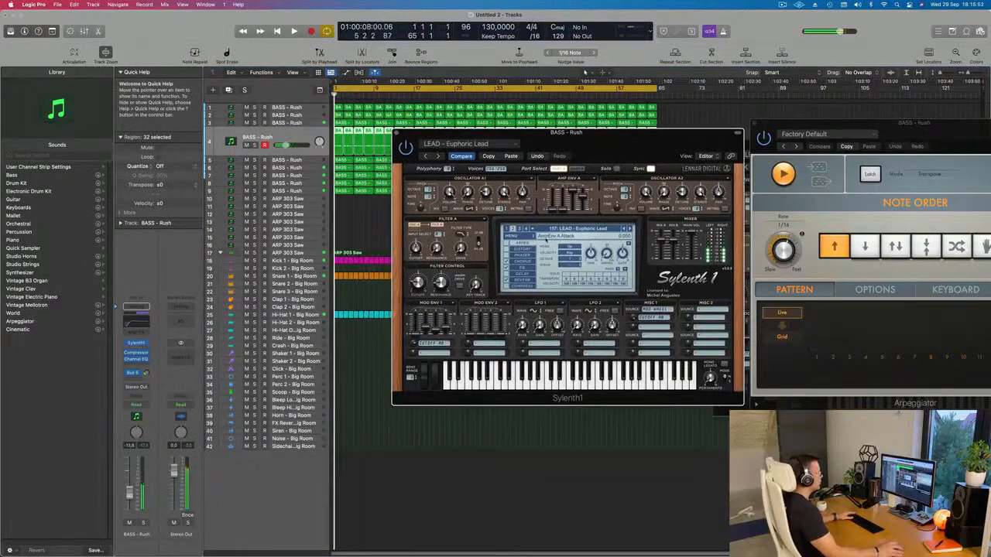
left_click(563, 229)
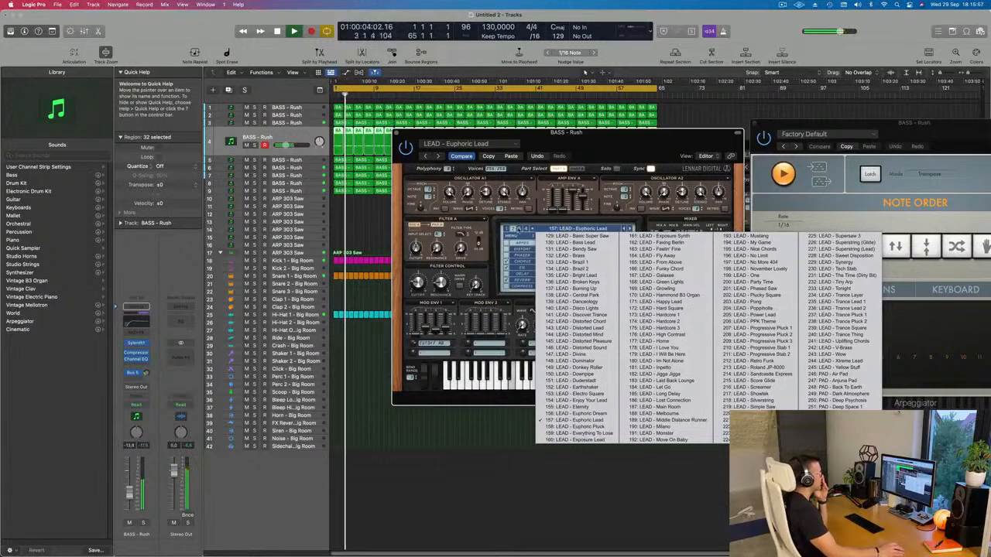
left_click(519, 229)
left_click(546, 229)
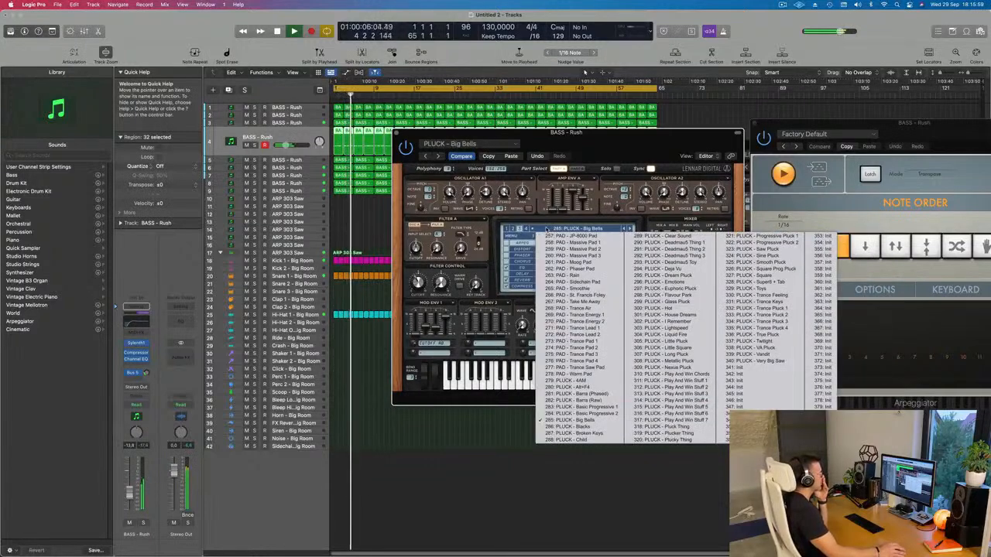
left_click(576, 380)
left_click_drag(631, 154, 663, 222)
key("space")
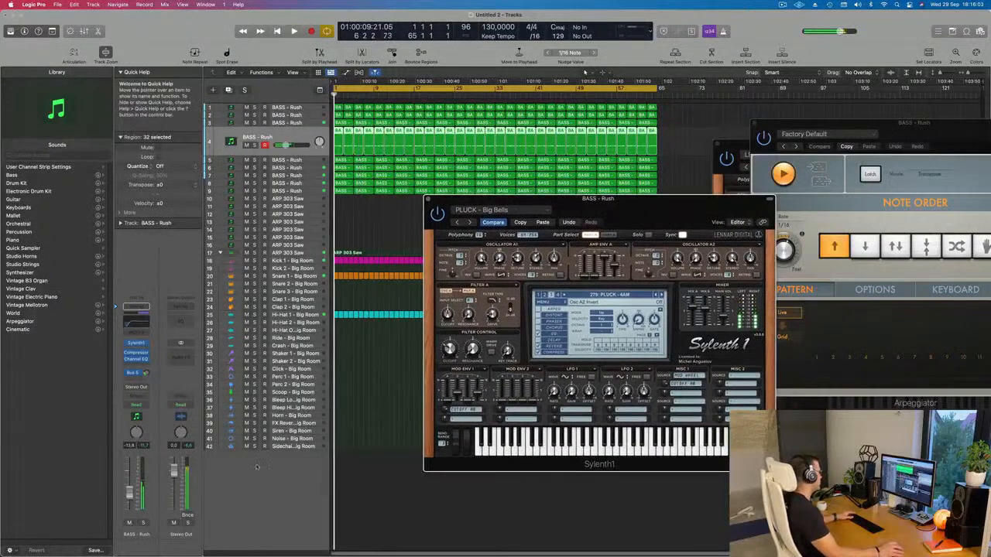
key("space")
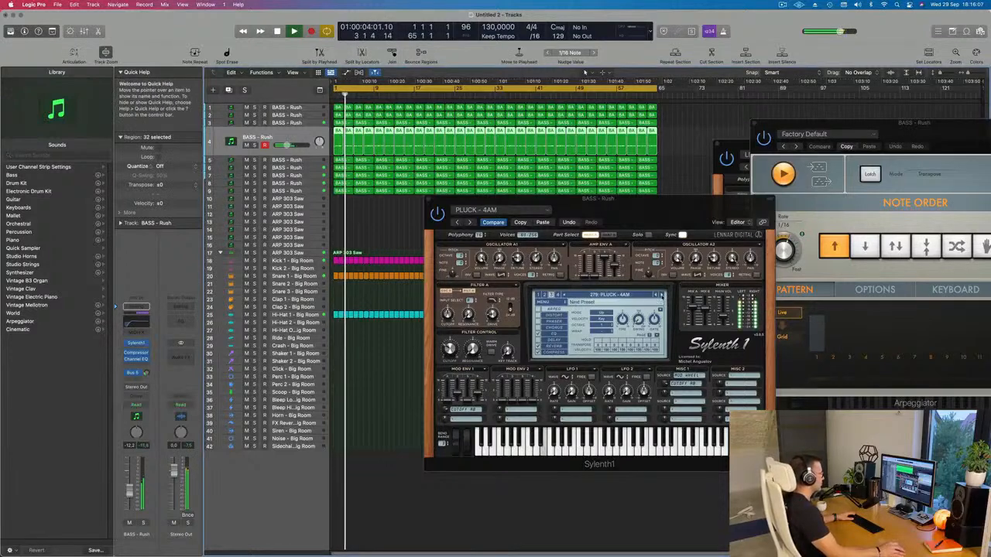
Step: Audition the presets that follow, one by one up to PLUCK - Child, and adjust track 4's Bus 5 send level
left_click(661, 295)
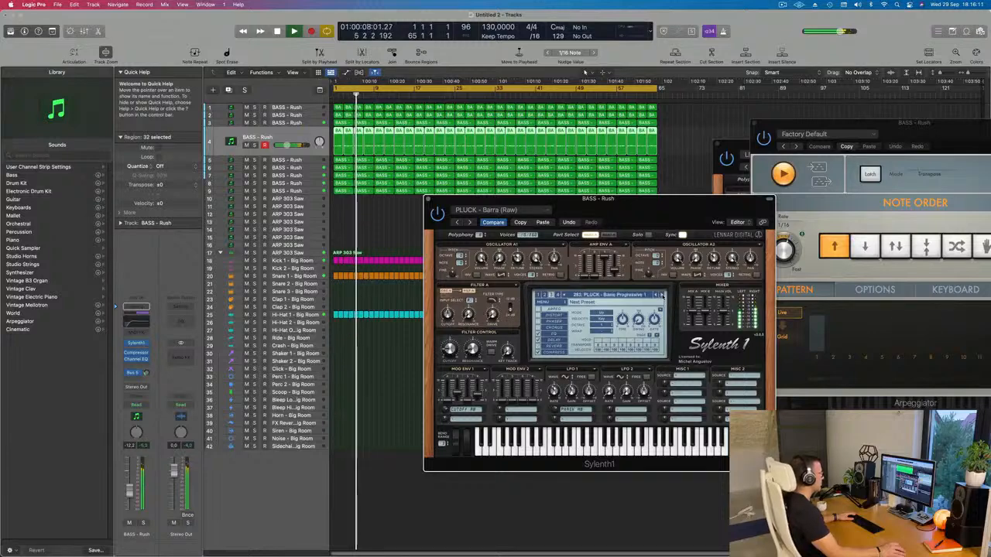
left_click(660, 295)
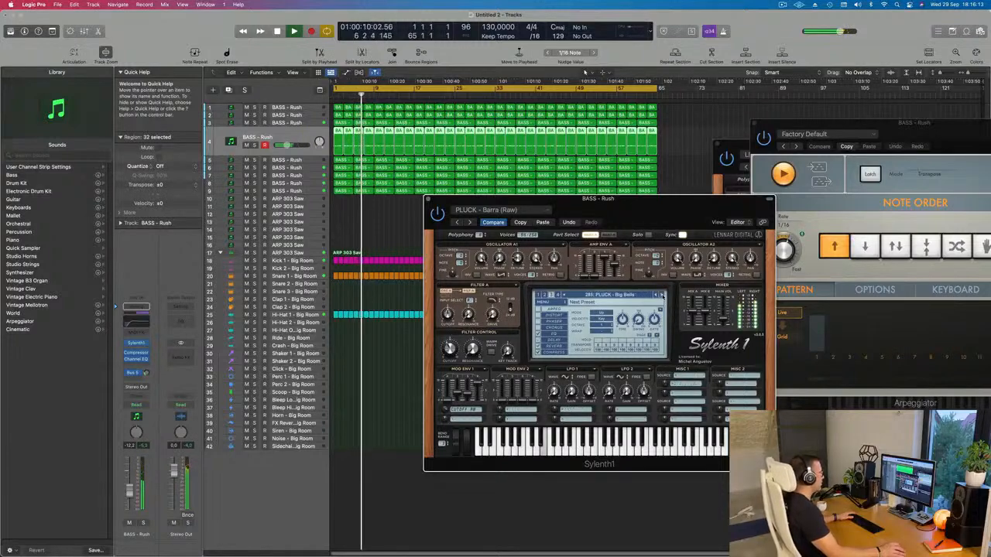
left_click(661, 295)
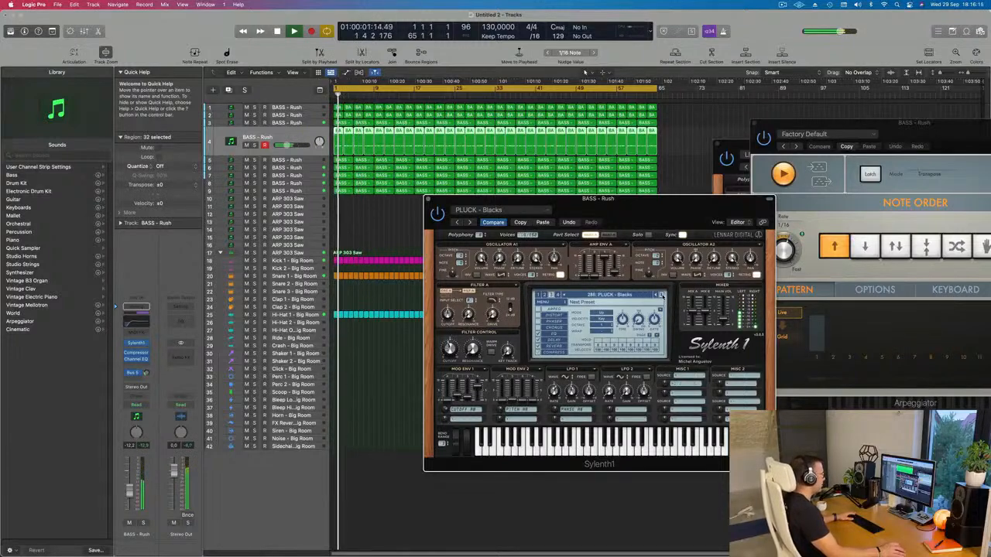
left_click(660, 295)
left_click(660, 295)
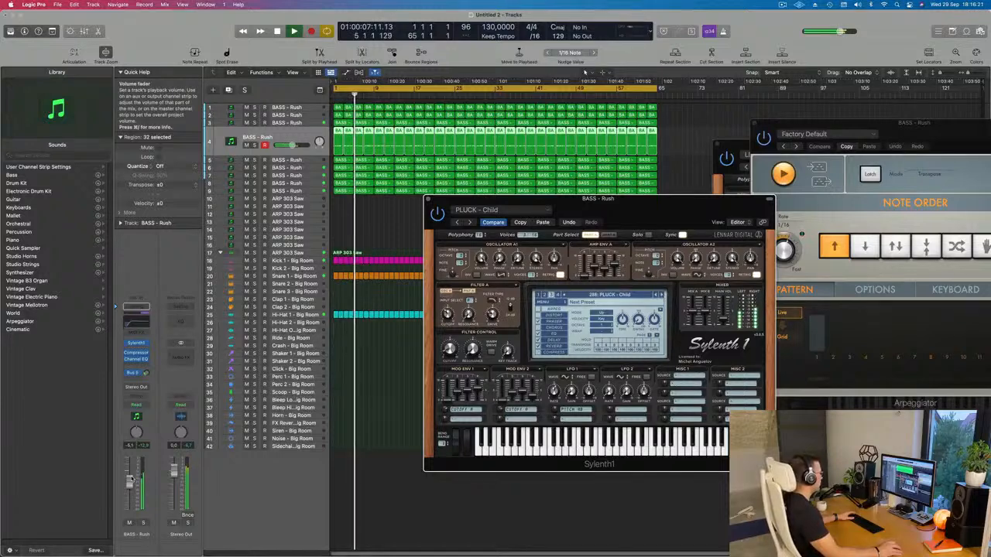
left_click(147, 374)
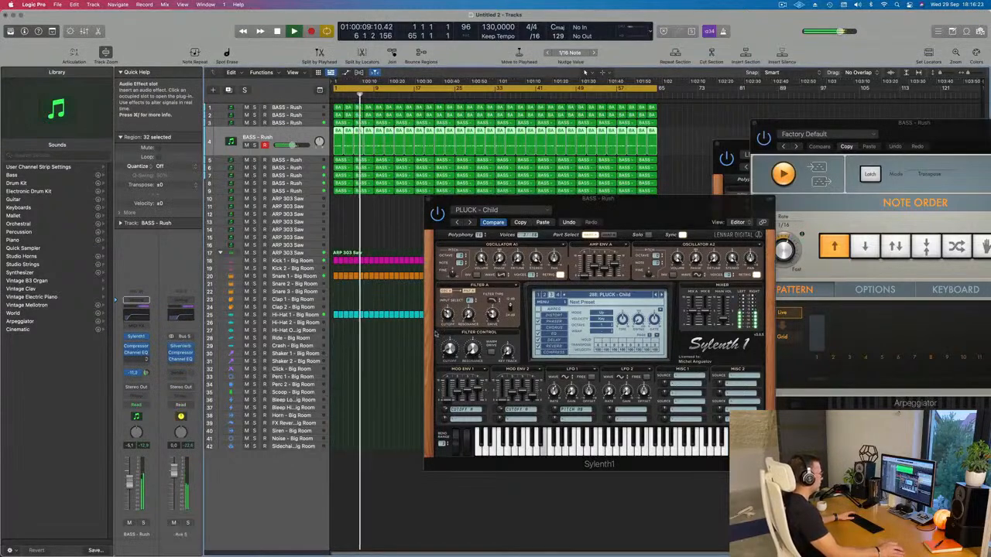
Step: Continue auditioning track 4's Sylenth1 presets in order, from PLUCK - Clear Sound up to PLUCK - Hot
left_click(659, 295)
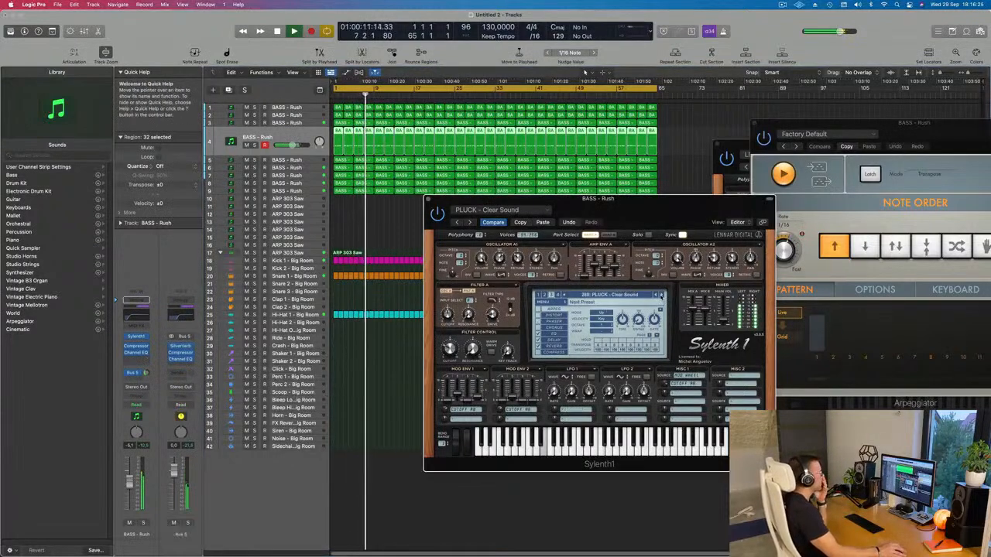
left_click(659, 295)
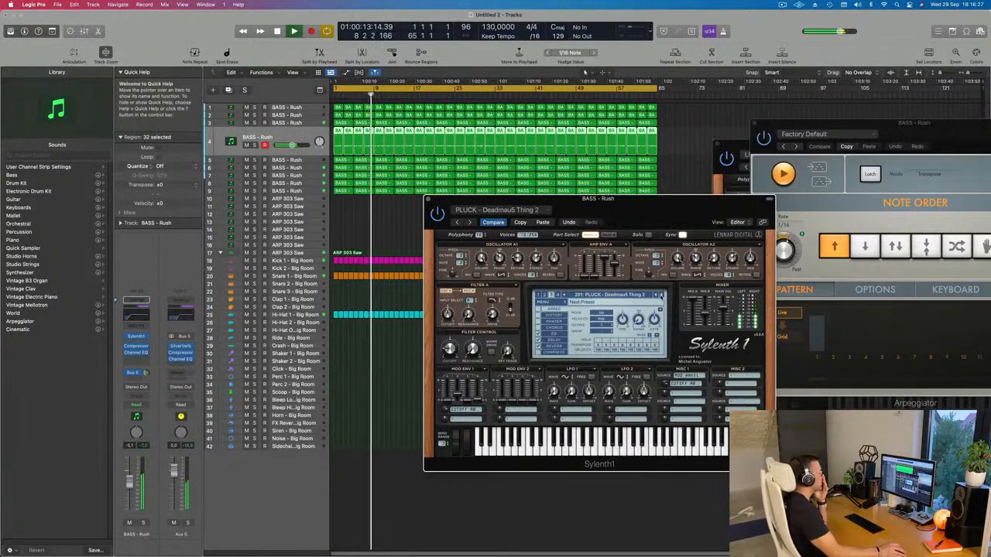
left_click(660, 295)
left_click(660, 295)
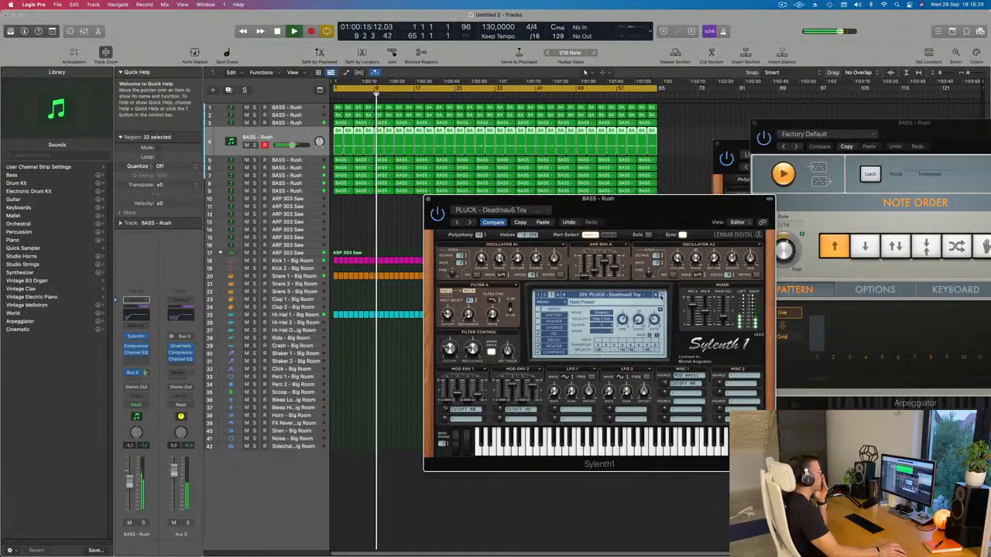
left_click(661, 295)
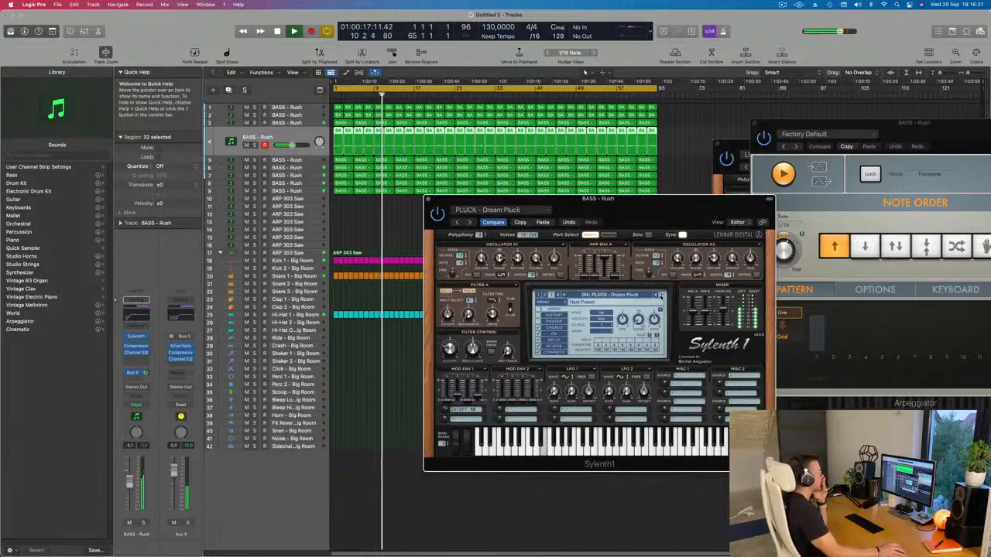
left_click(660, 294)
left_click(660, 295)
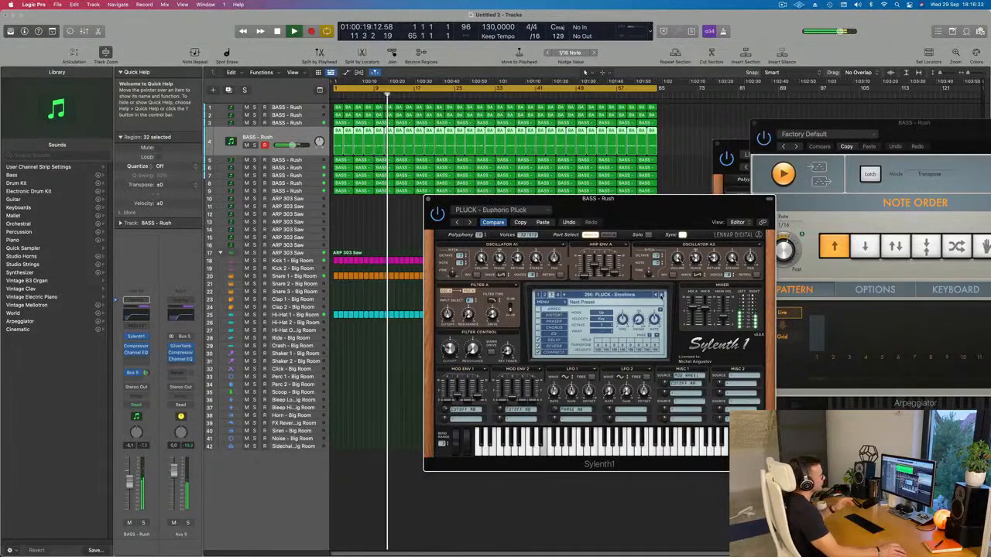
left_click(660, 295)
left_click(661, 295)
left_click(660, 295)
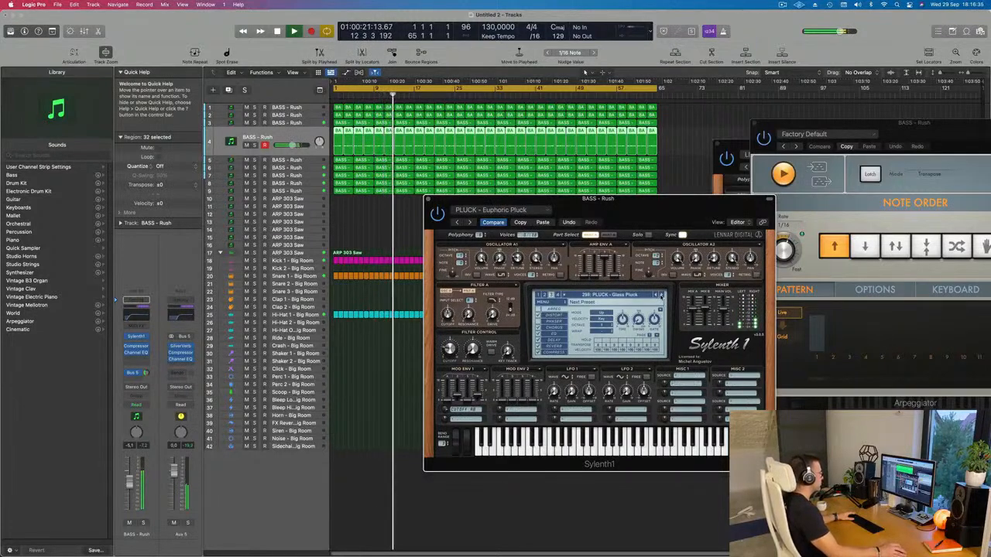
left_click(660, 295)
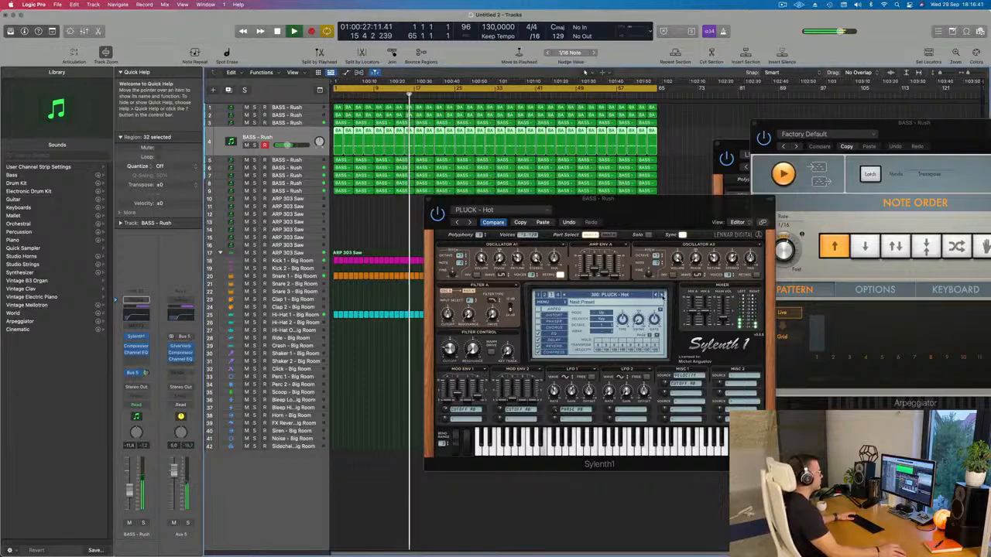
Step: Advance track 4's Sylenth1 through the following pluck presets up to PLUCK - Little Pluck during playback
left_click(662, 295)
left_click(662, 295)
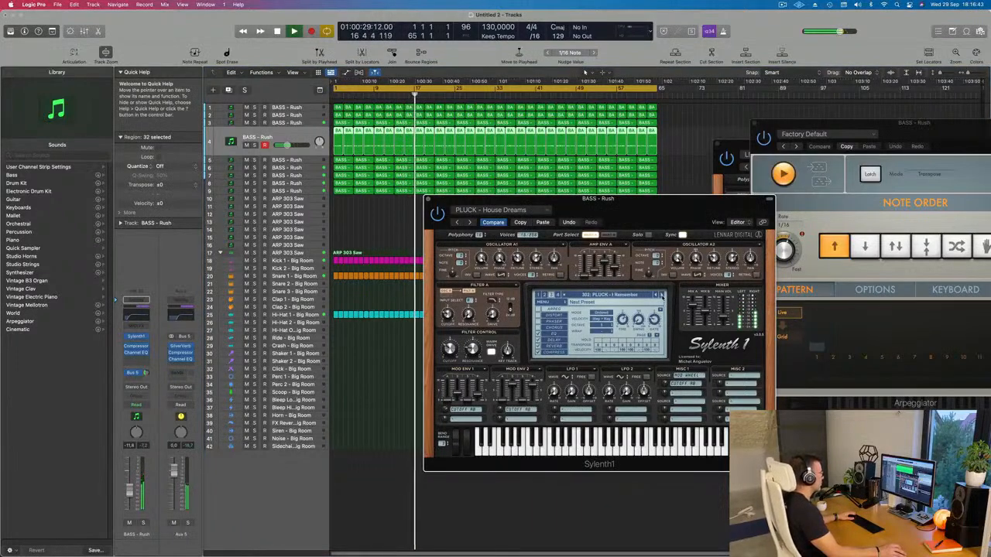
left_click(662, 295)
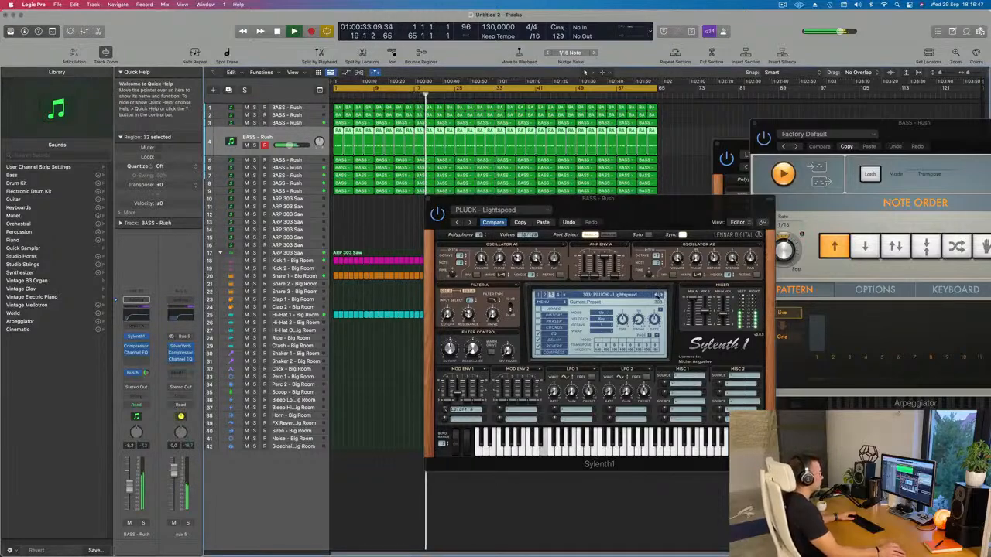
left_click(661, 295)
left_click(661, 296)
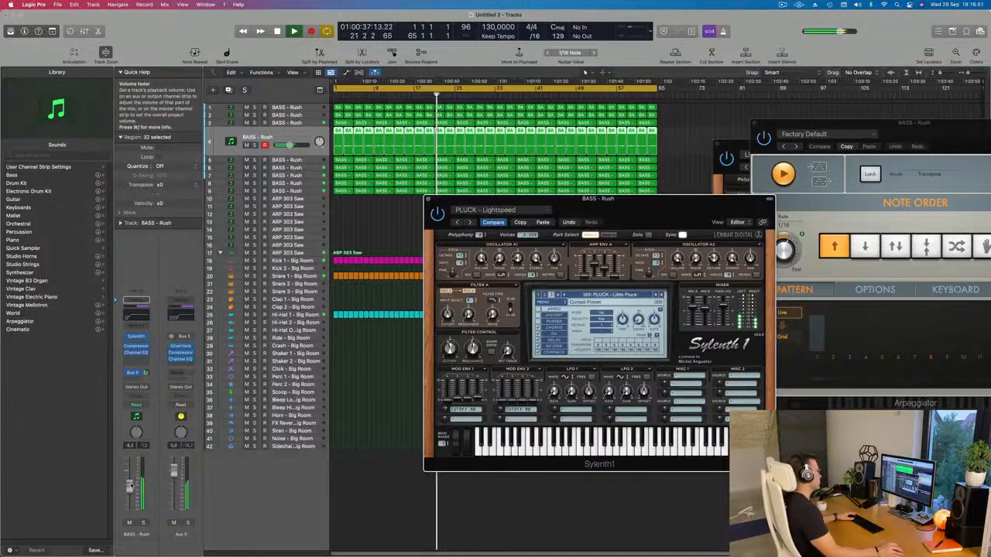
Step: Lower track 4's volume to about -12.2 dB and check the part briefly in solo
mouse_move(129, 489)
left_mouse_down()
mouse_move(130, 500)
mouse_move(130, 491)
left_mouse_up()
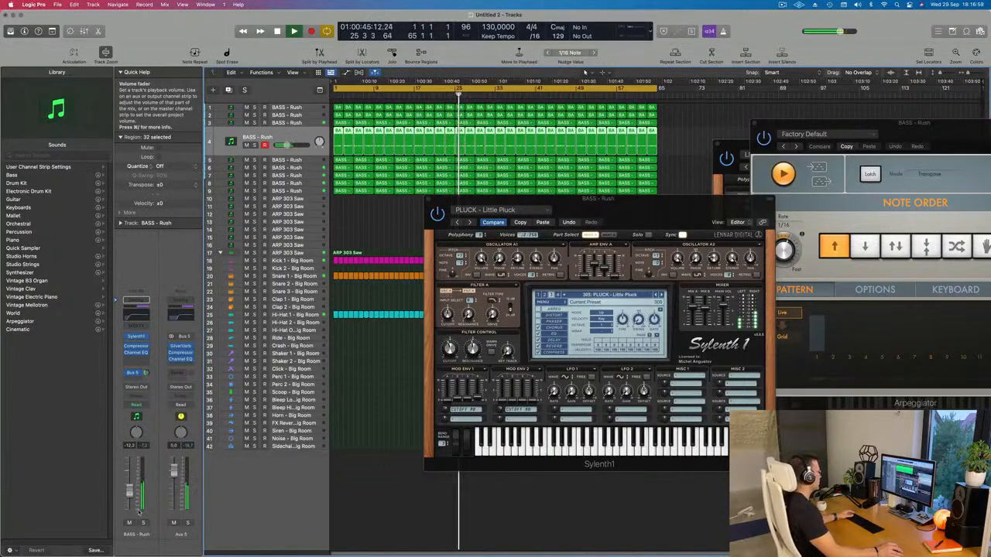
left_click(144, 523)
left_click(143, 524)
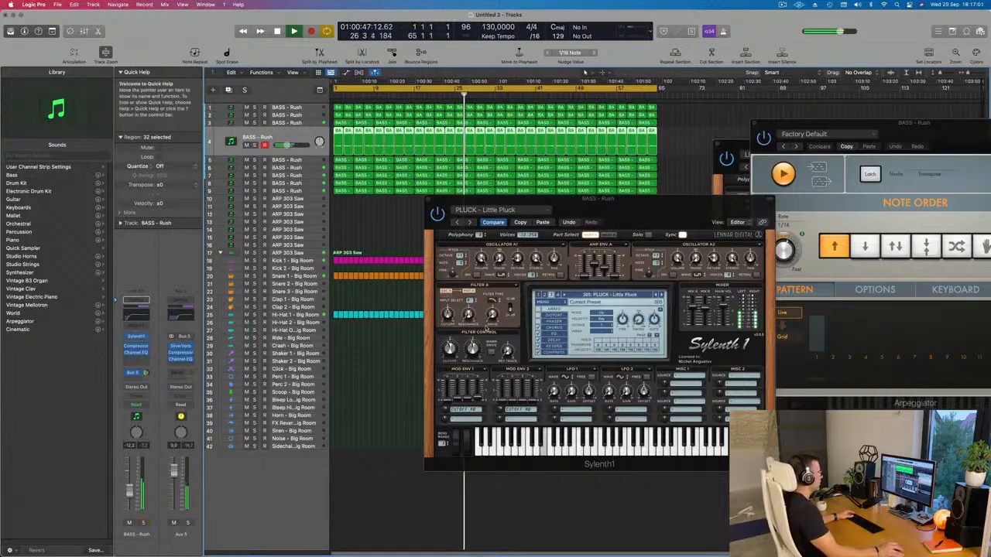
Step: Advance the synth to the PLUCK - Long Pluck preset and raise track 4's volume to about -9.2 dB
left_click(620, 285)
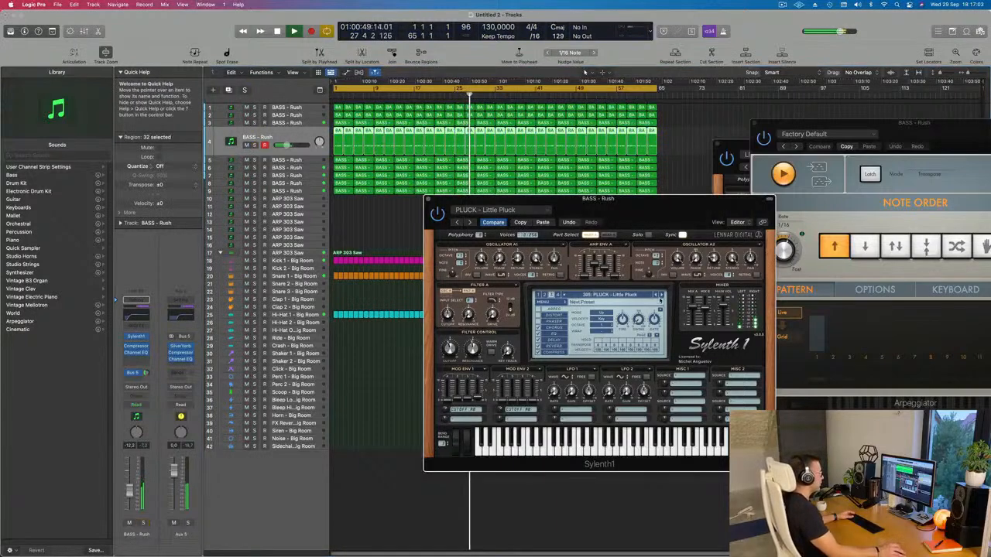
left_click(660, 295)
left_click(660, 295)
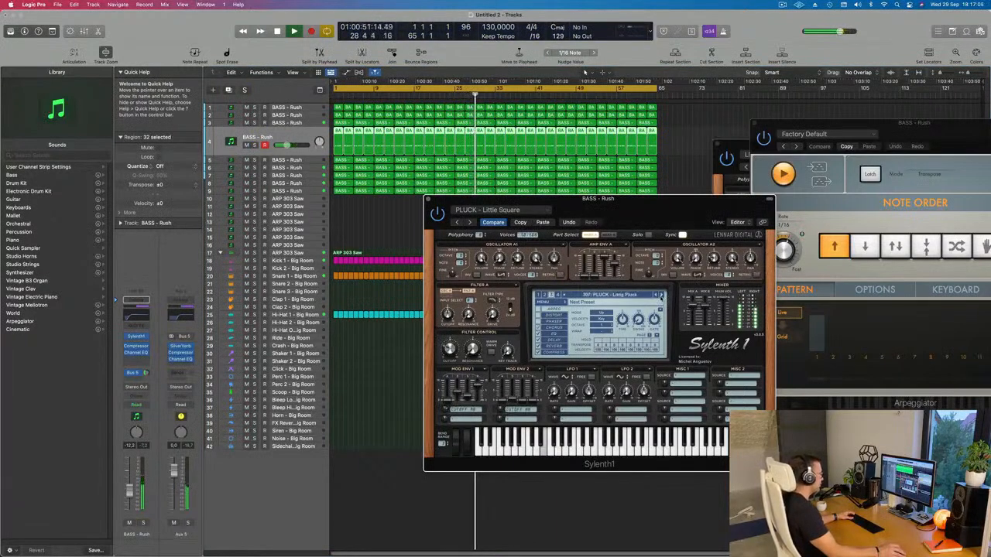
left_click_drag(129, 490, 130, 487)
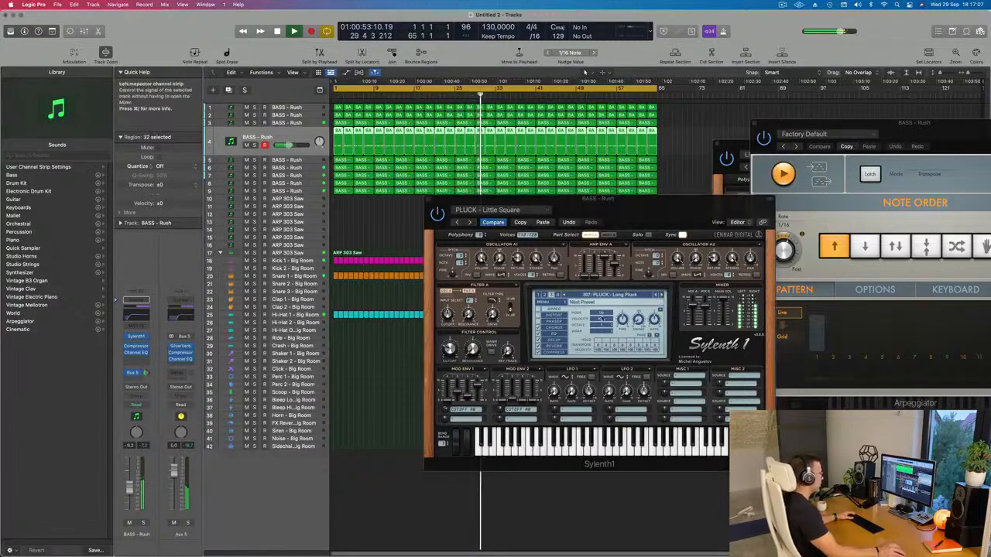
Step: Audition track 4's Sylenth1 presets in order from PLUCK - Metallic Pluck up to PLUCK - Play And Win Stuff 7
left_click(660, 295)
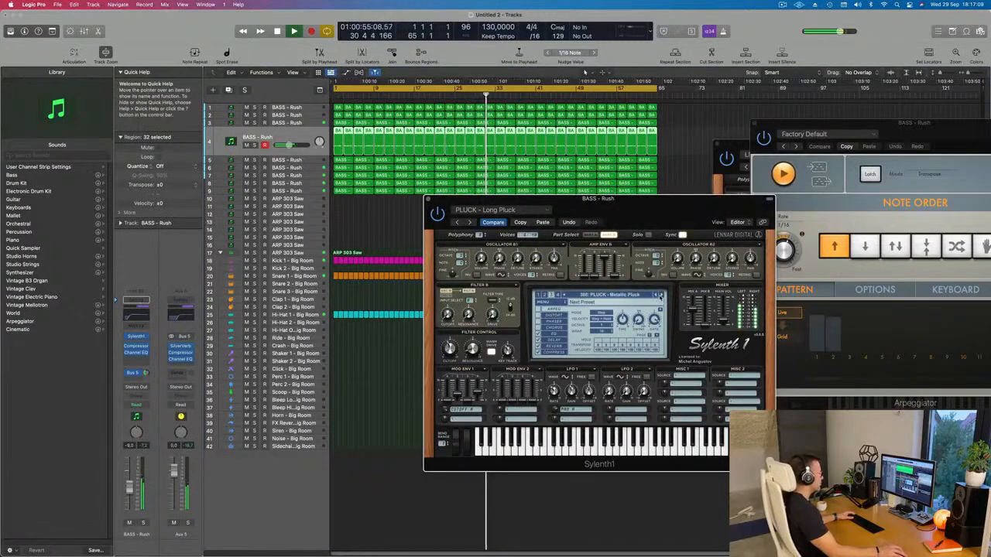
left_click(661, 295)
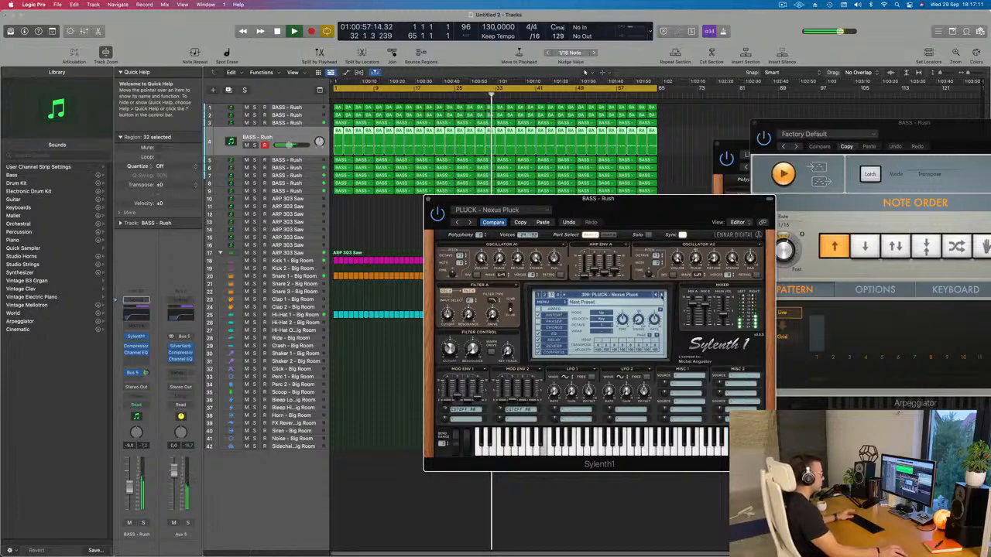
left_click(660, 295)
left_click(660, 295)
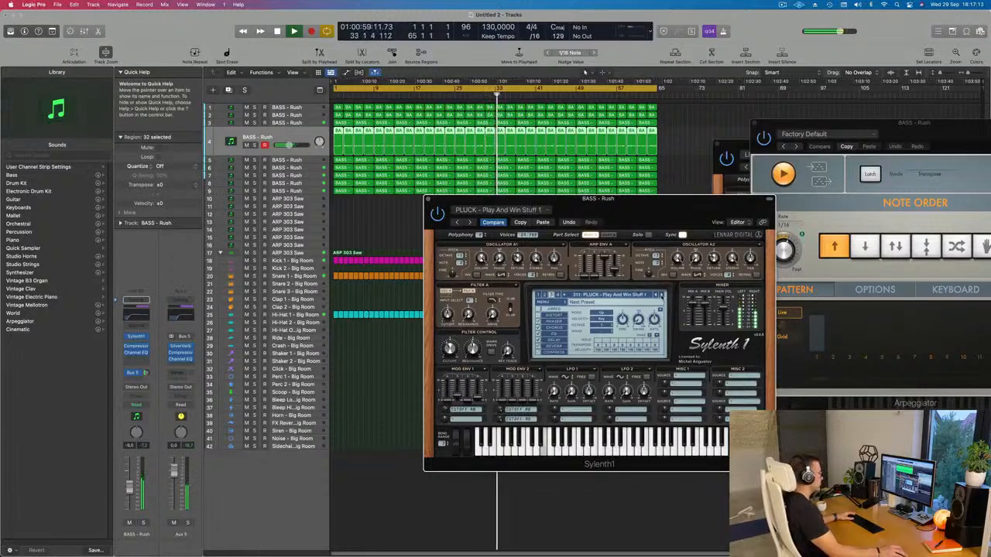
left_click(660, 295)
left_click(660, 295)
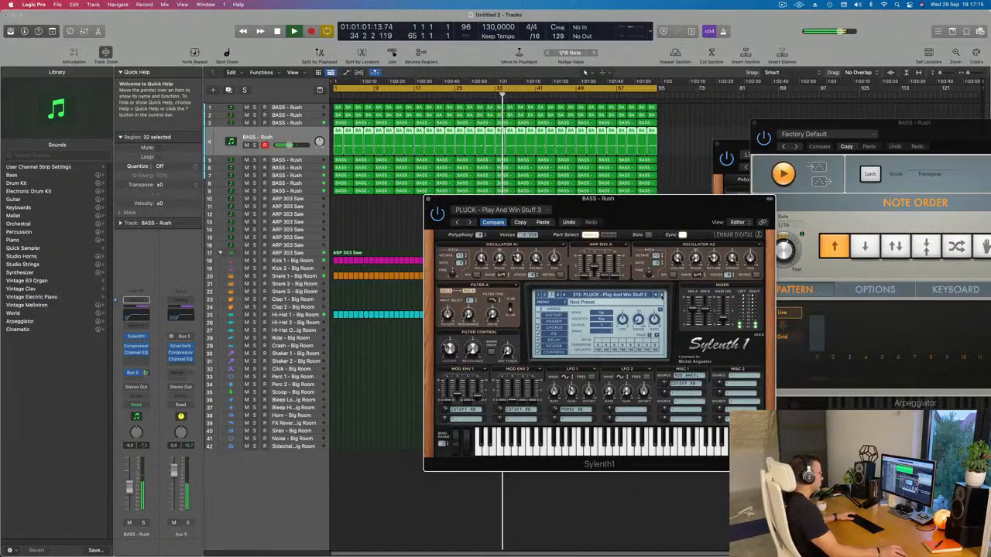
left_click(661, 295)
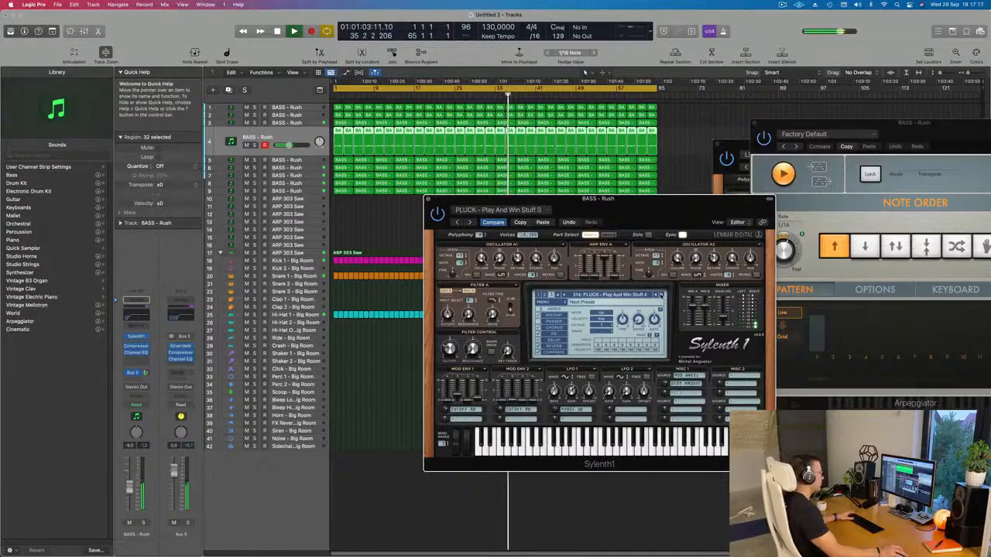
left_click(660, 295)
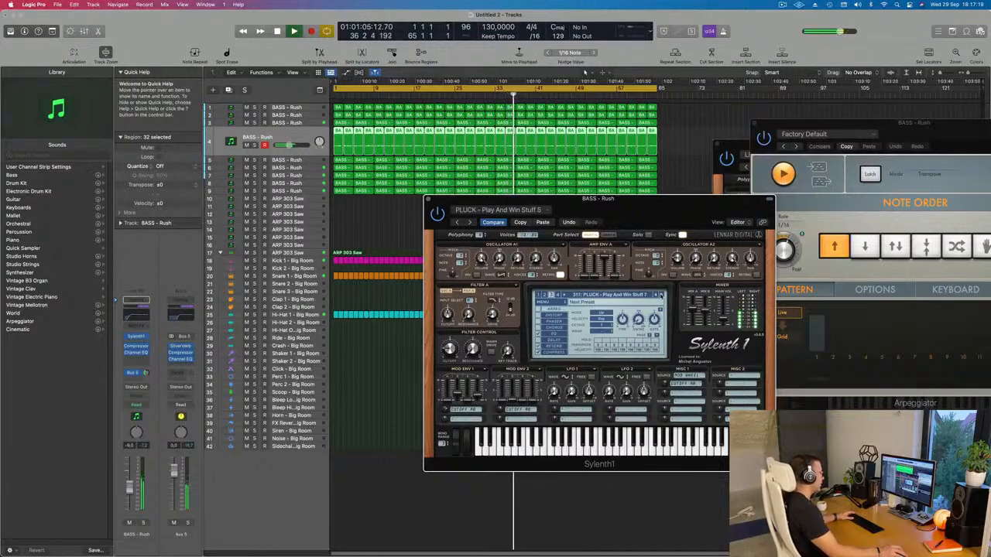
Step: Continue auditioning the pluck presets on track 4 during playback, advancing up to PLUCK - Square
left_click(661, 294)
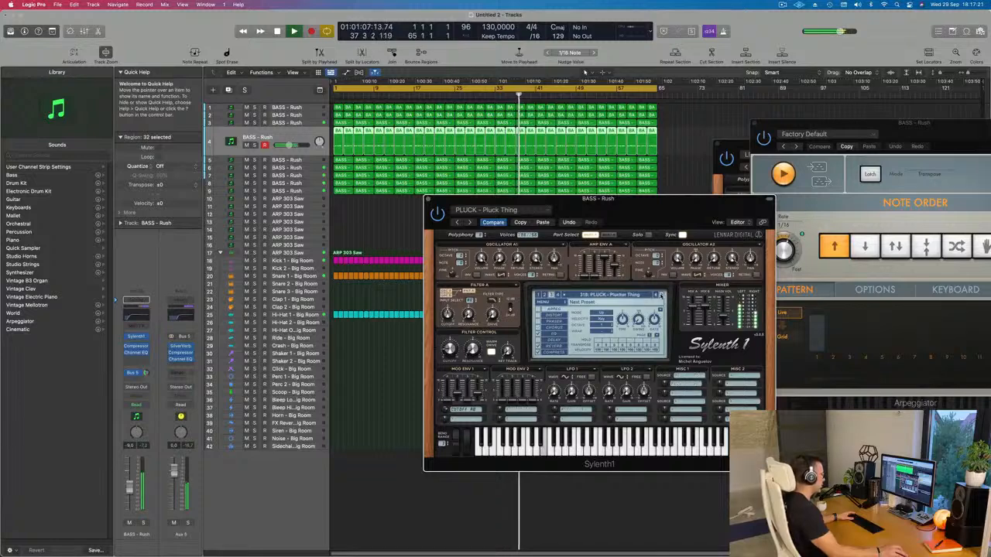
left_click(661, 295)
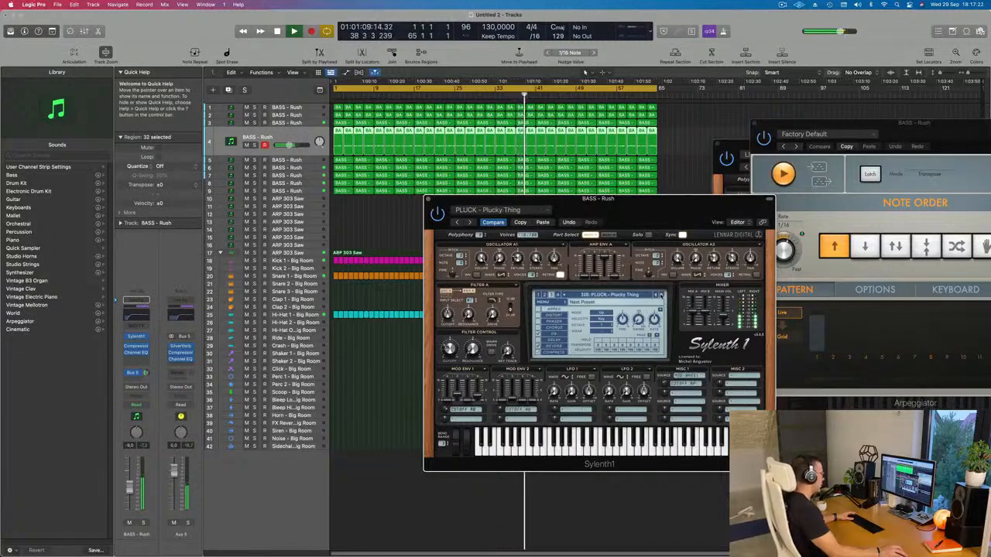
left_click(661, 295)
left_click(660, 295)
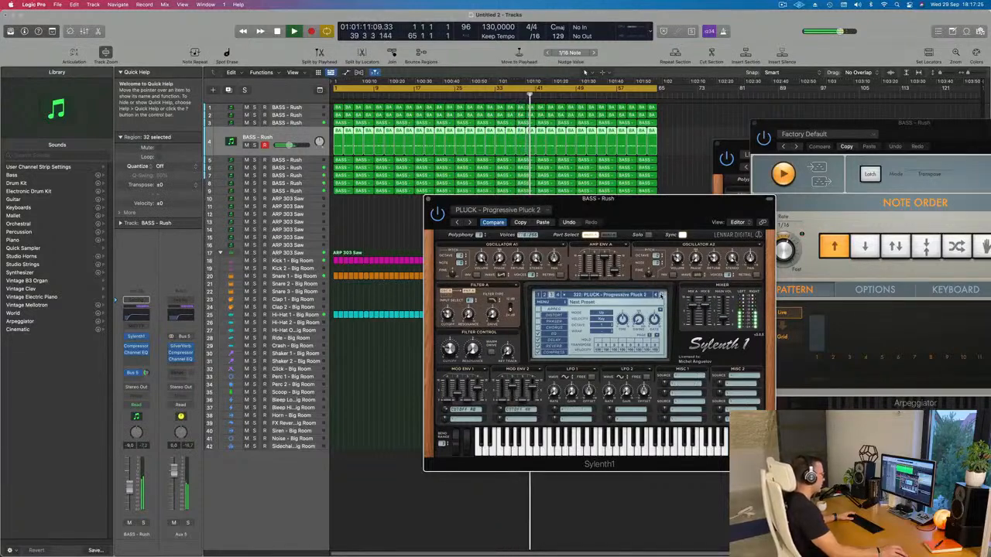
left_click(660, 295)
left_click(661, 295)
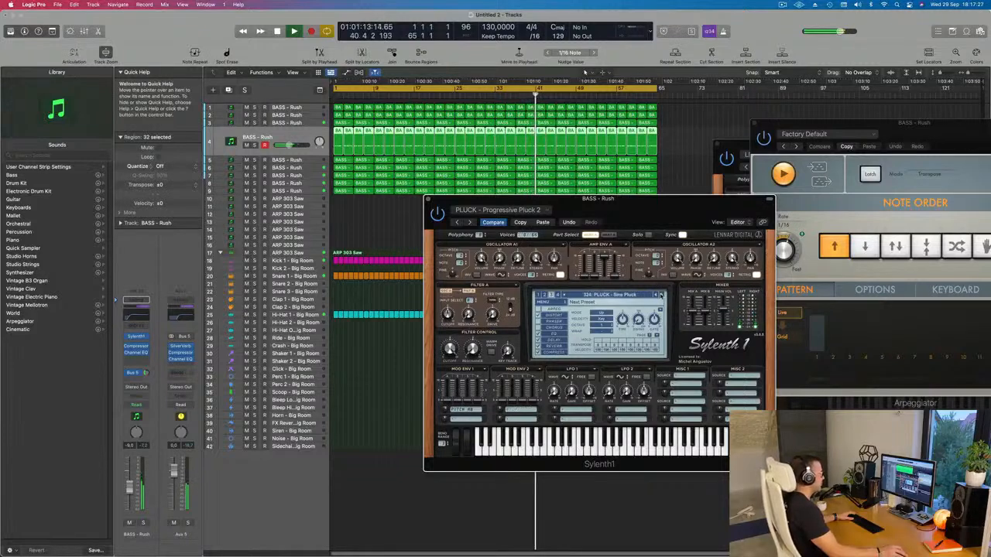
left_click(660, 295)
left_click(660, 295)
left_click(661, 295)
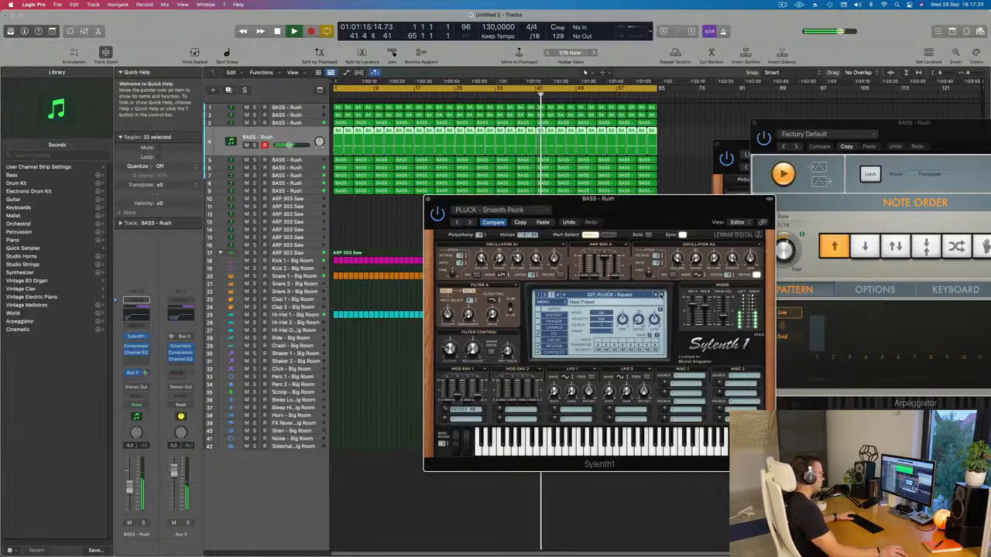
Step: Step through the following pluck presets, from PLUCK - Super8 + Tab up to PLUCK - Trance Pluck 2
left_click(660, 295)
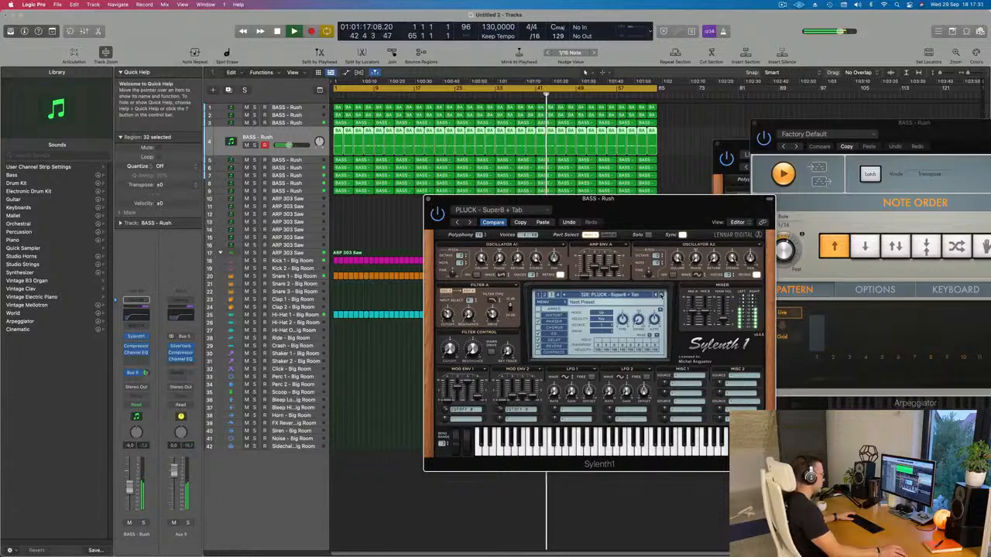
left_click(661, 295)
left_click(661, 295)
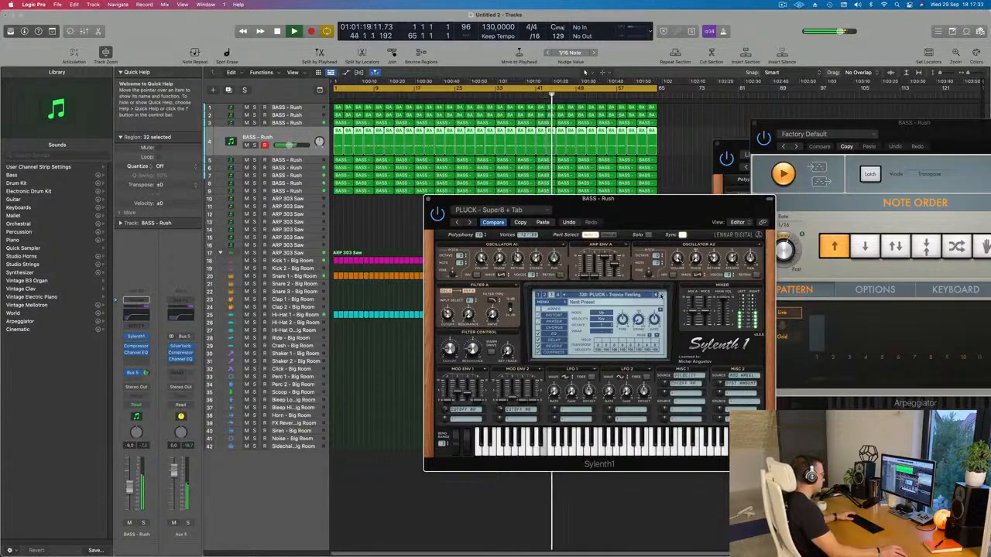
left_click(661, 295)
left_click(660, 295)
left_click(660, 295)
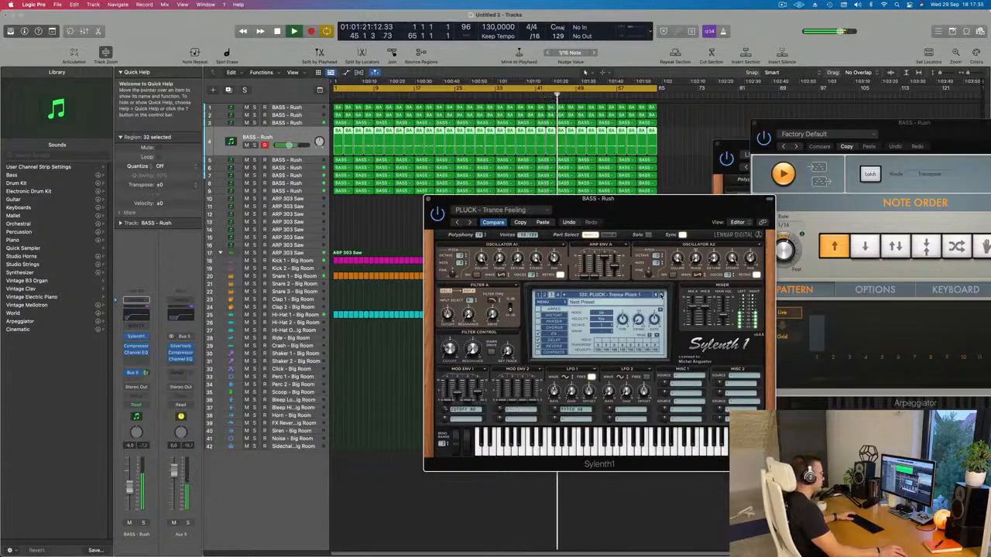
left_click(661, 295)
Step: Paste the copied PLUCK - Little Pluck setting into track 4's Sylenth1, close the synth and lower the track's volume to about -13.2 dB
left_click(536, 223)
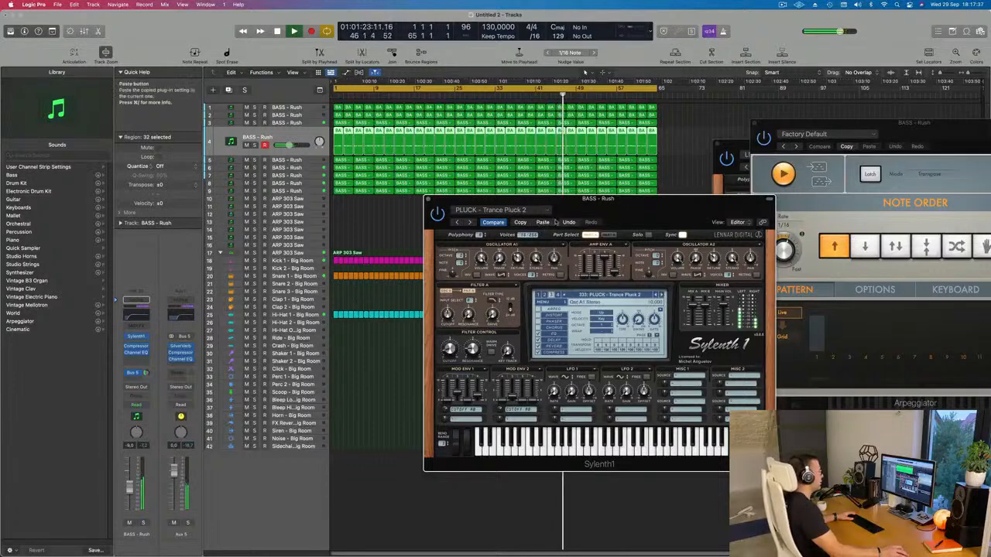
left_click_drag(647, 206, 499, 189)
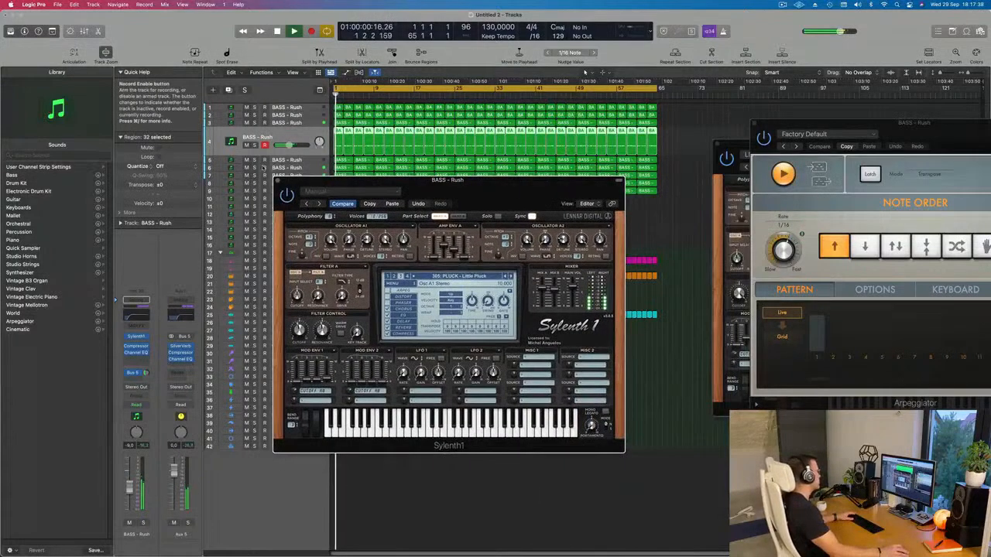
left_click(281, 184)
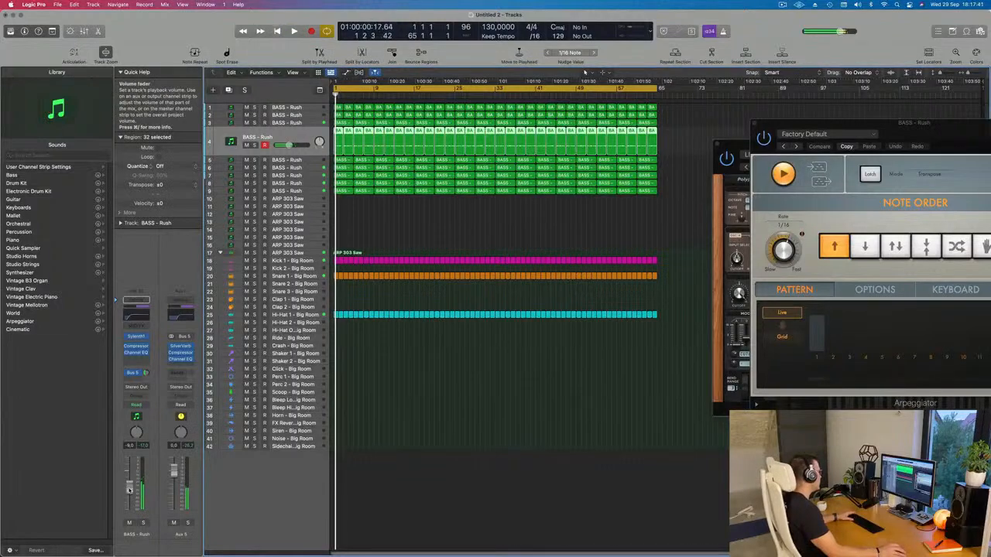
Step: Reopen track 4's Sylenth1, raise the Filter Control cutoff to about 3.57, set the track's volume to about -12.4 dB and close the synth
left_click(136, 336)
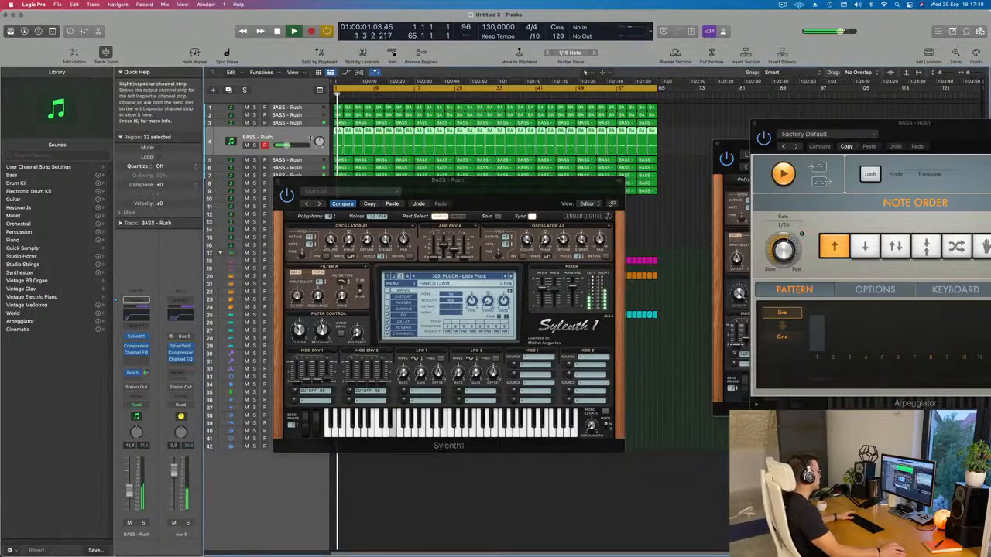
left_click_drag(275, 183, 224, 284)
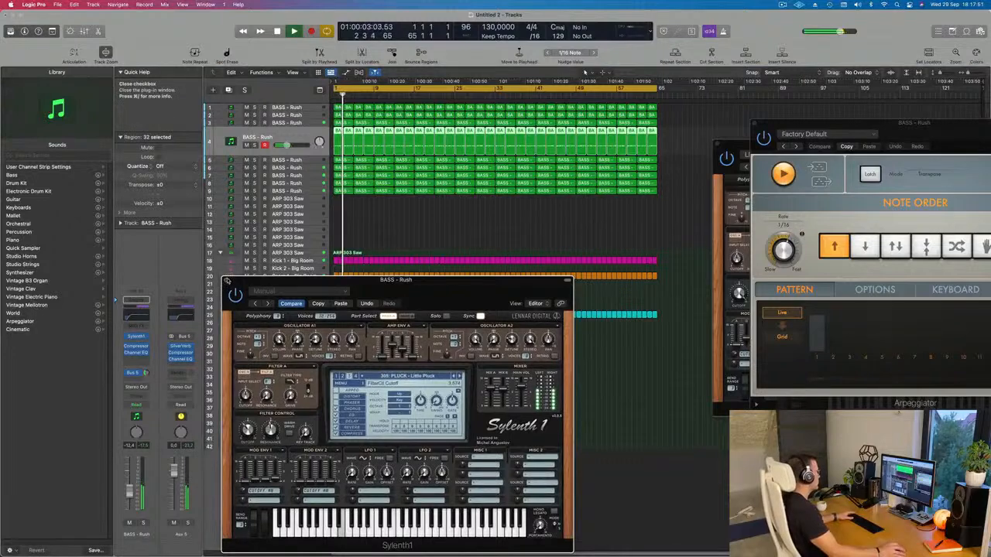
left_click(226, 280)
Step: Play the arrangement from bar 1, lower track 4's volume to about -13.2 dB and deselect its regions
scroll(398, 413, "up", 3)
scroll(399, 413, "down", 3)
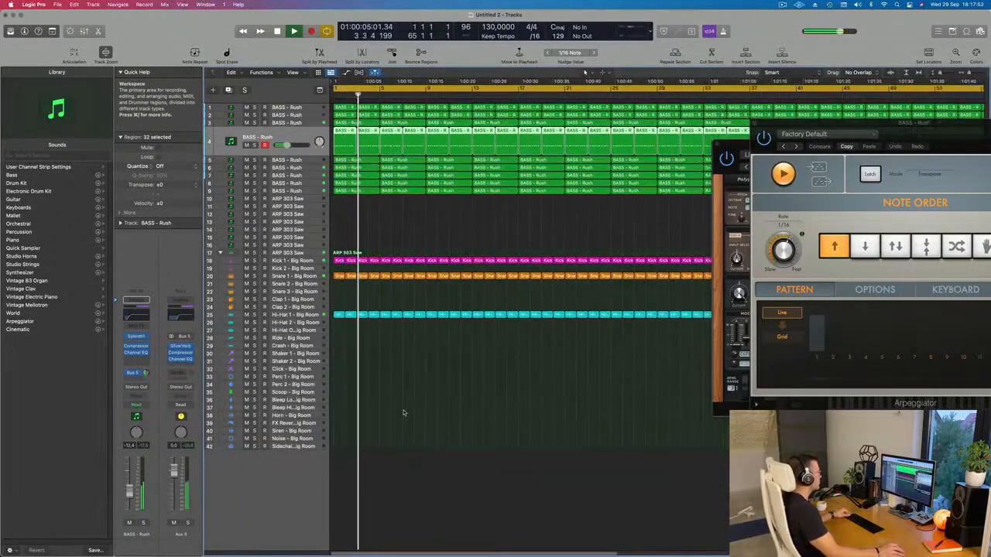
left_click(335, 95)
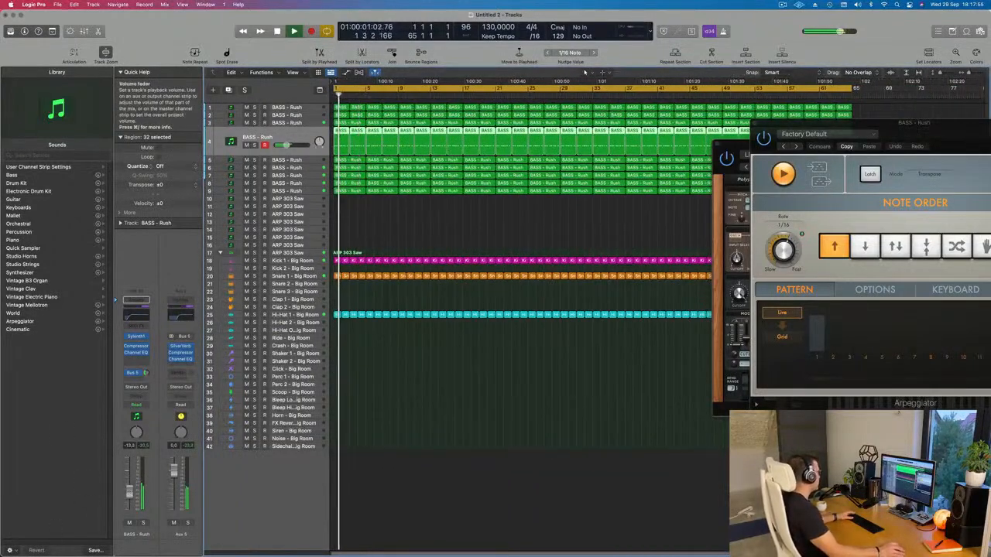
scroll(434, 398, "down", 3)
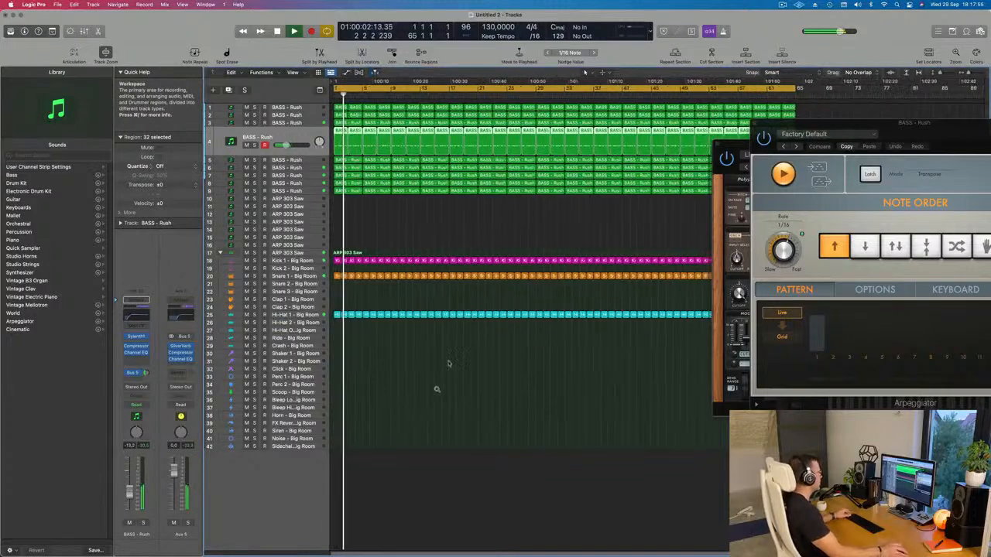
left_click(444, 220)
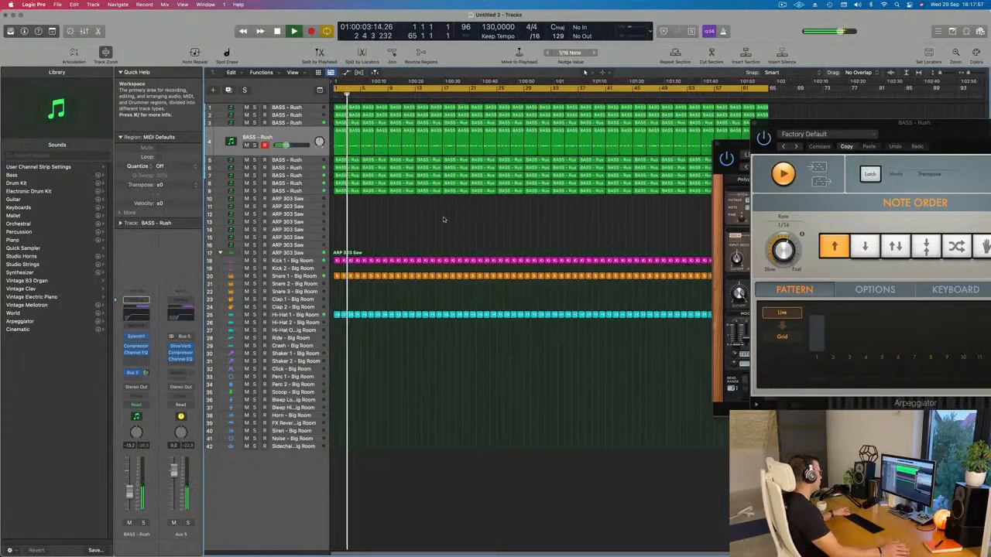
Step: Bring in track 5 by raising its volume to about -10 dB from the start, checking the part in solo
left_click(309, 161)
key("space")
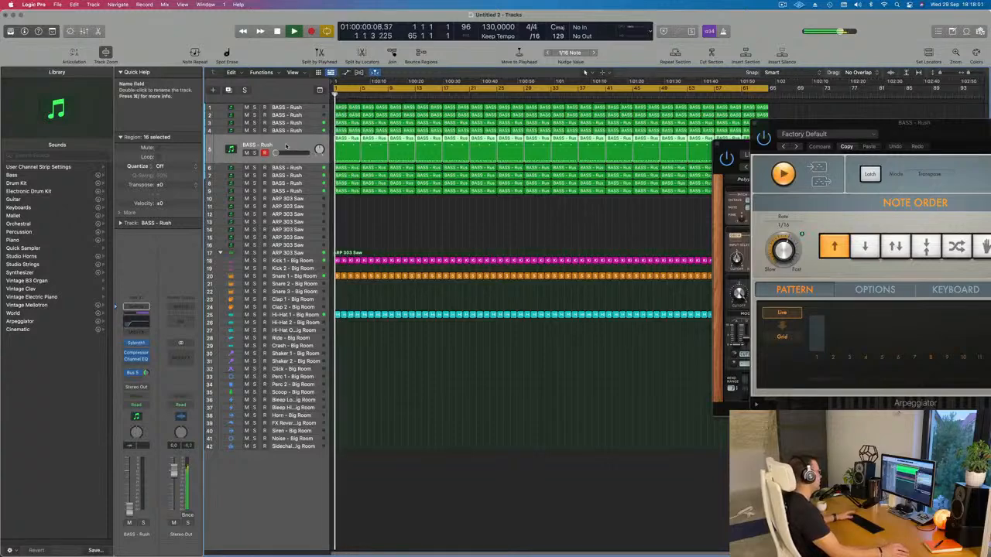
key("space")
left_click_drag(276, 152, 273, 152)
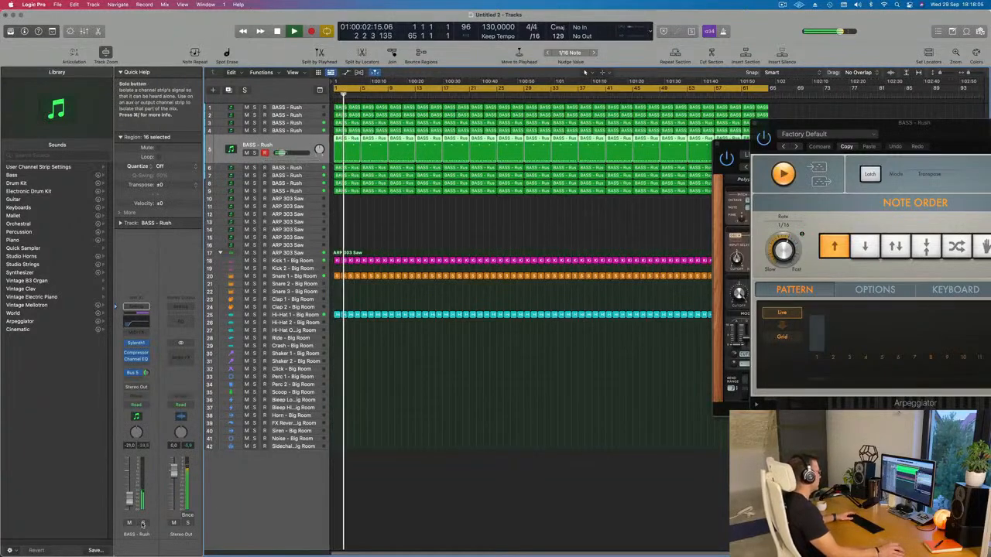
key("s")
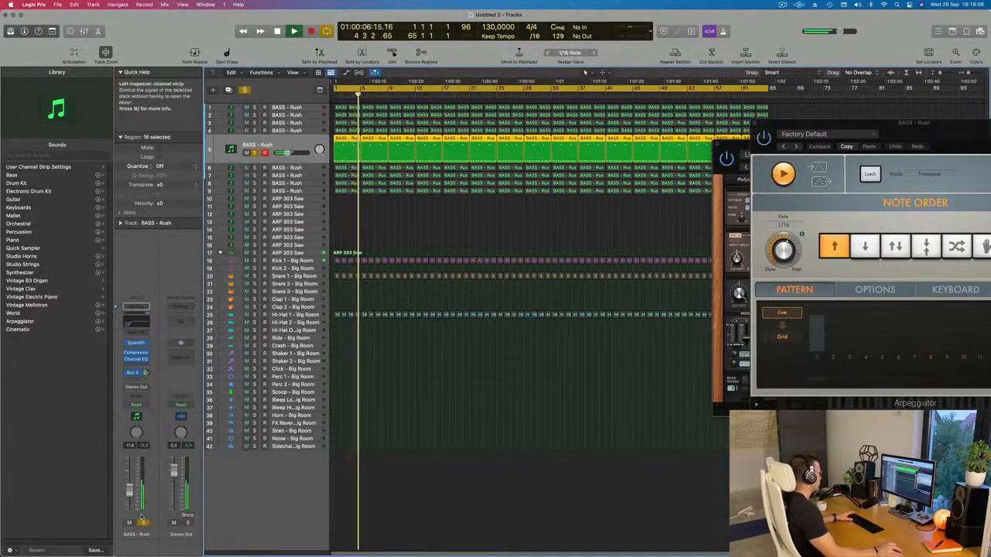
key("s")
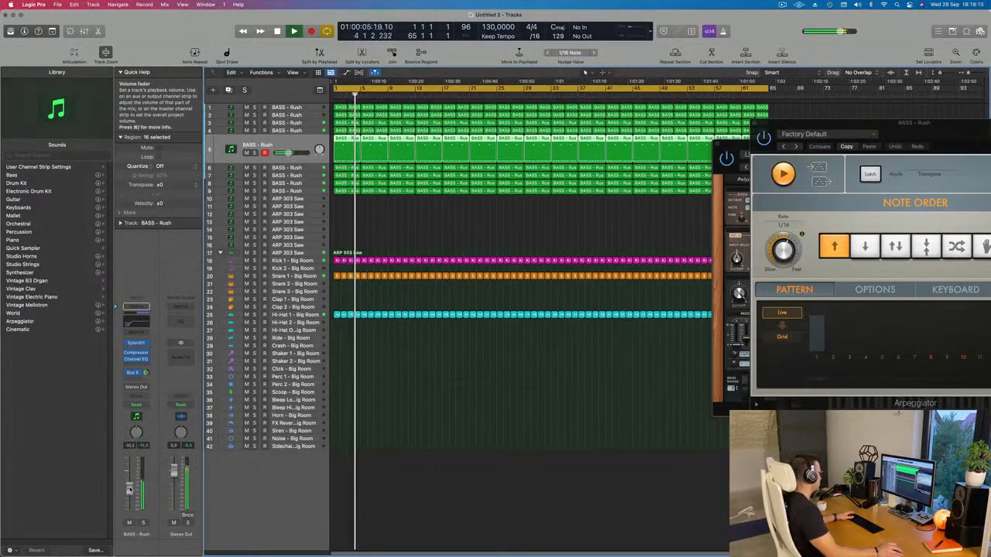
Step: Move track 5 to the top of the track list, pull its volume fully down and restart playback
left_click_drag(263, 147, 306, 98)
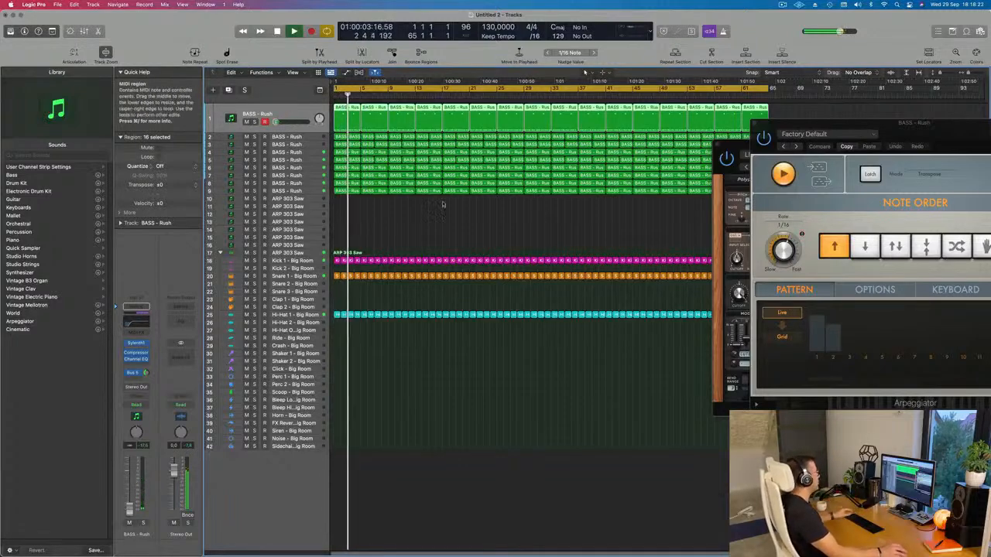
left_click(394, 239)
key("space")
key("space")
Step: Select tracks 2 and 4 in turn and check each one briefly in solo during playback
left_click(310, 138)
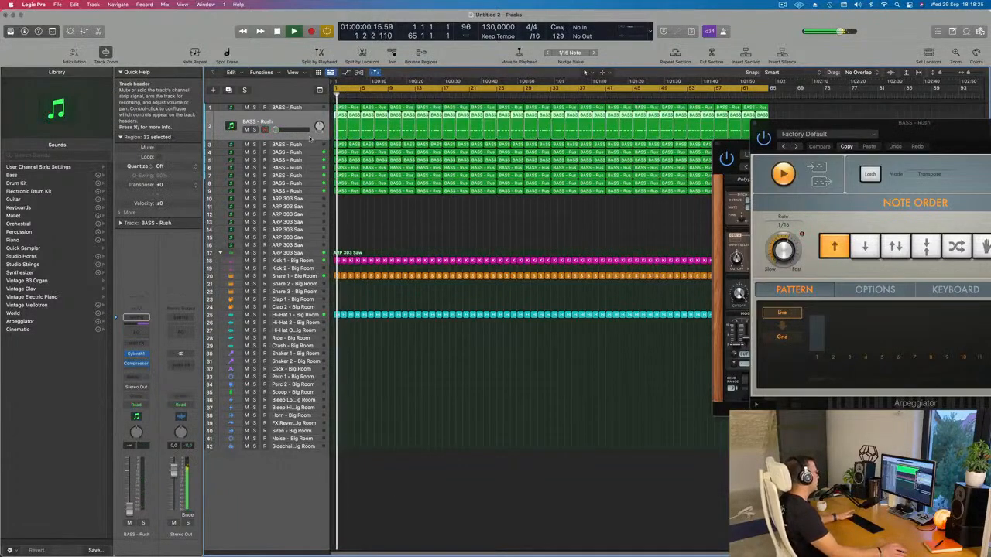
left_click(253, 129)
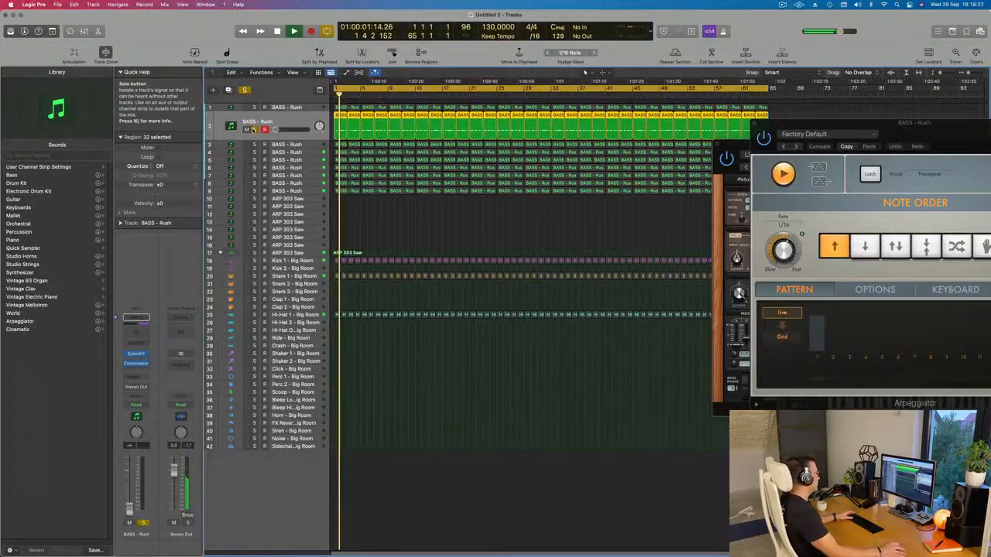
left_click(253, 129)
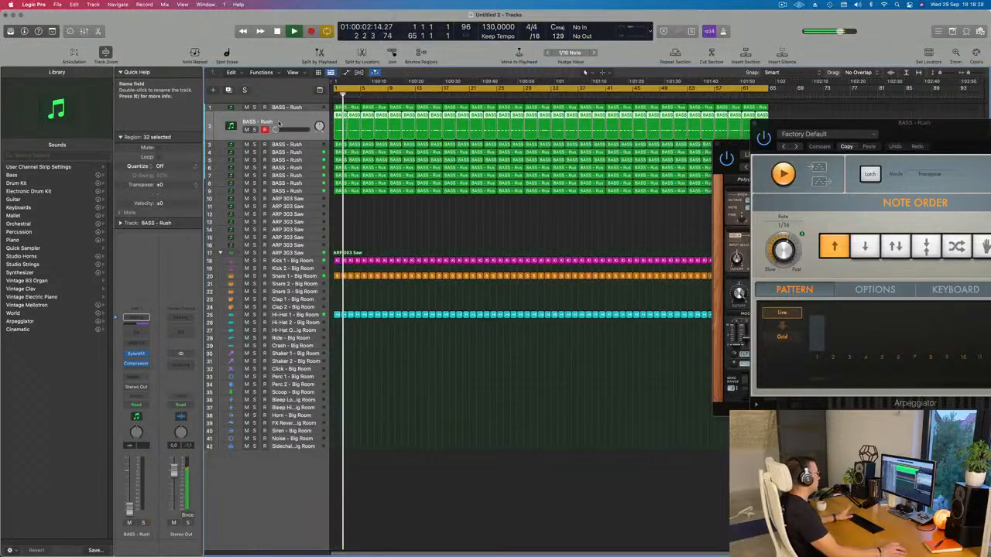
left_click(314, 153)
left_click(254, 145)
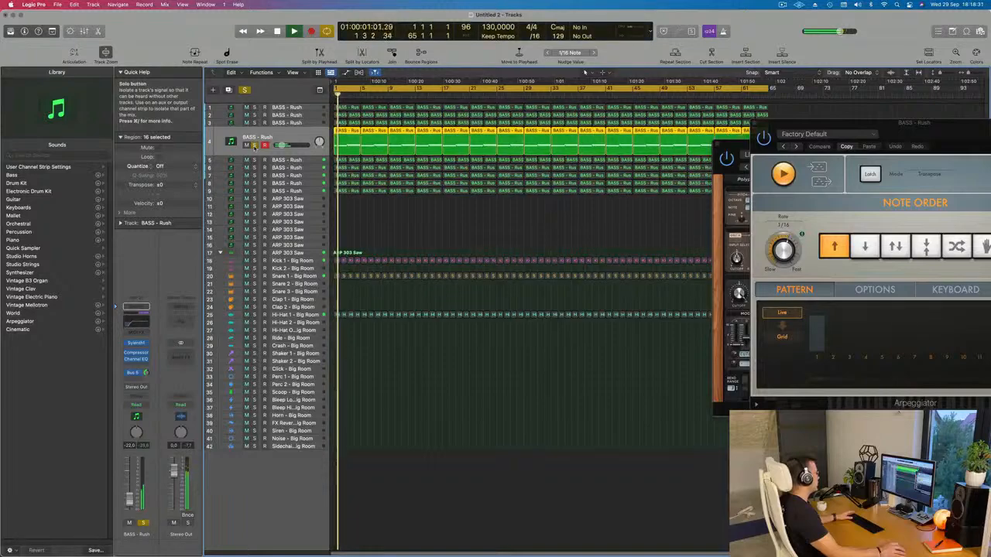
left_click(254, 145)
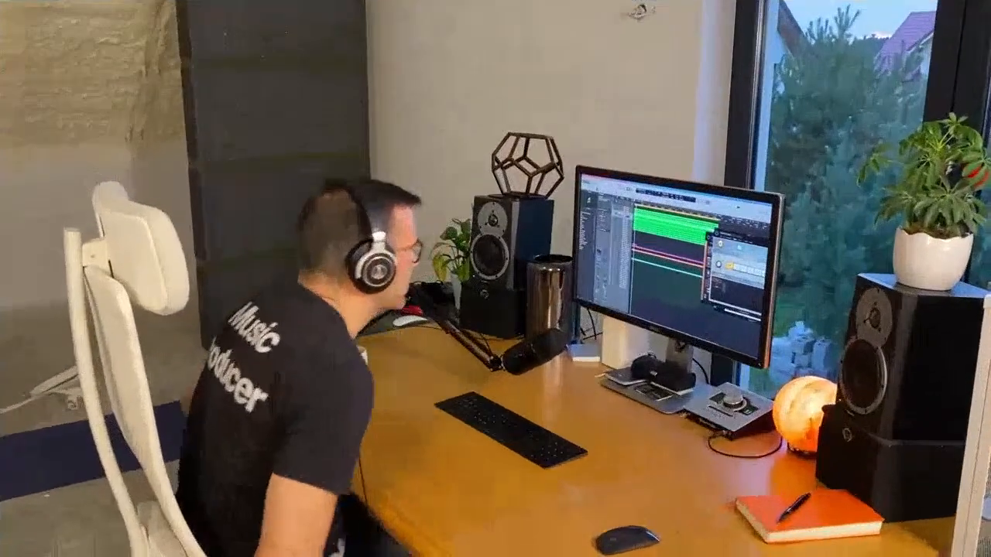